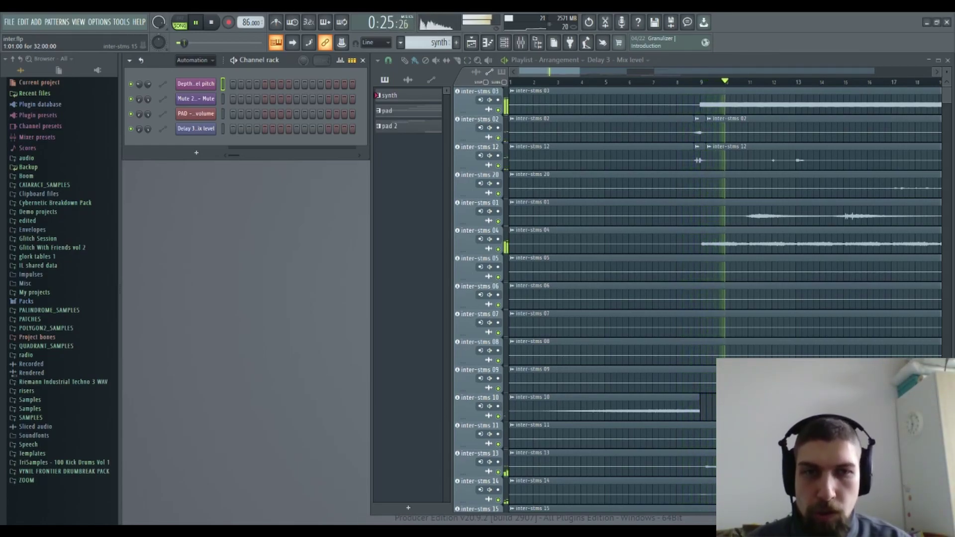
Step: Inspect the notes of the first synth clip on Track 23 in the piano roll, and return to the playlist
left_click_drag(819, 305, 729, 362)
left_click_drag(800, 362, 679, 321)
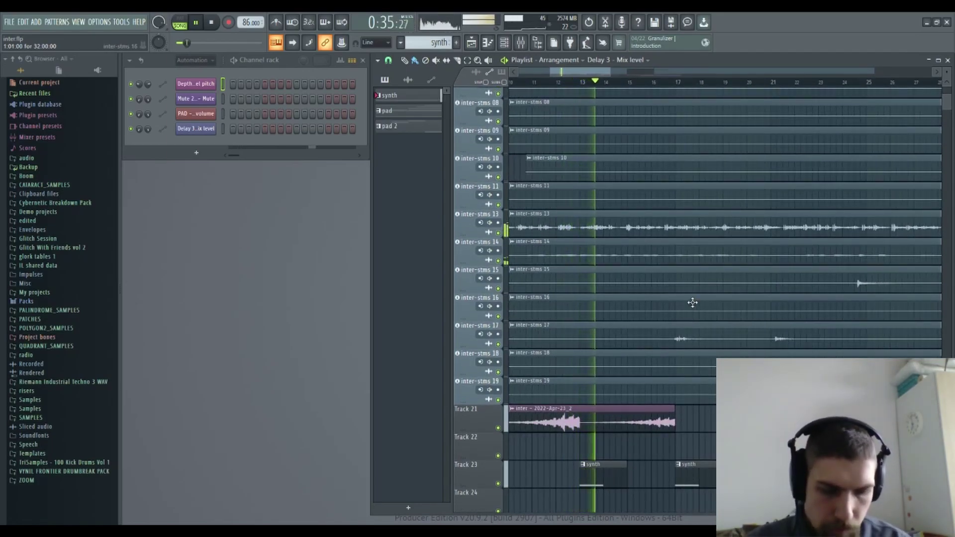
left_click_drag(787, 322, 767, 323)
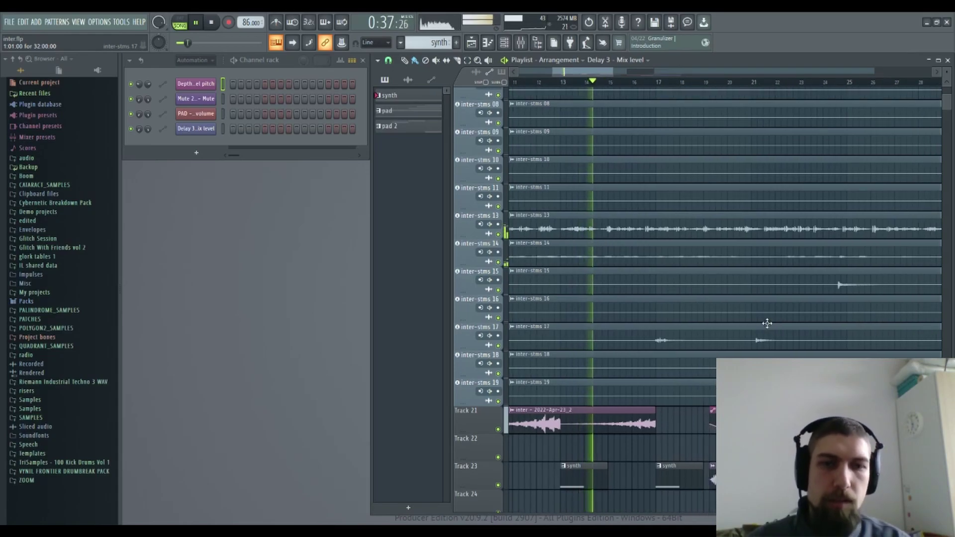
left_click(603, 485)
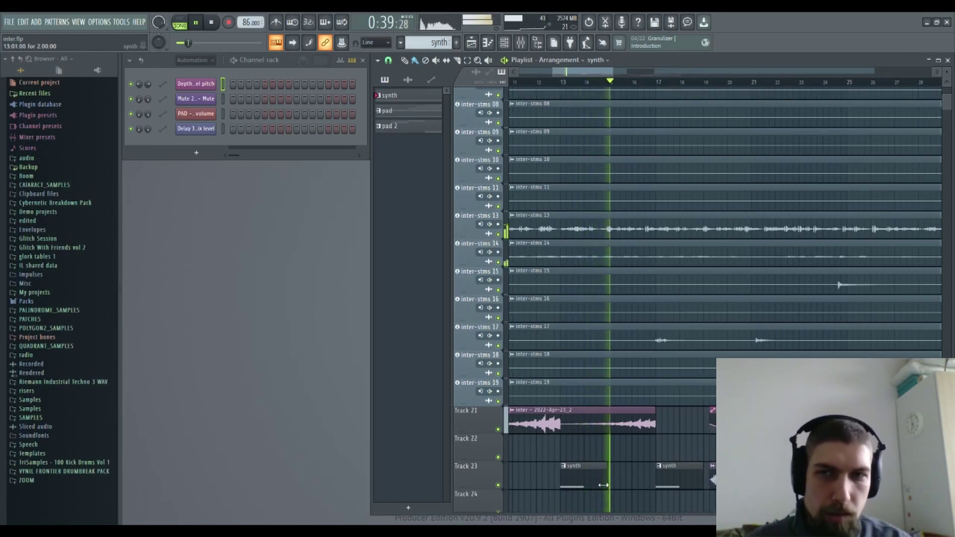
double_click(596, 468)
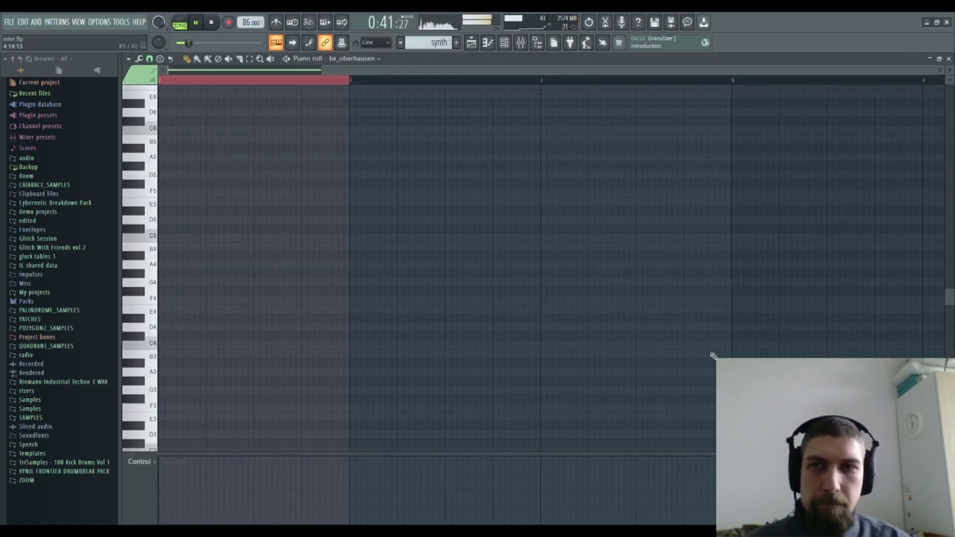
left_click(948, 58)
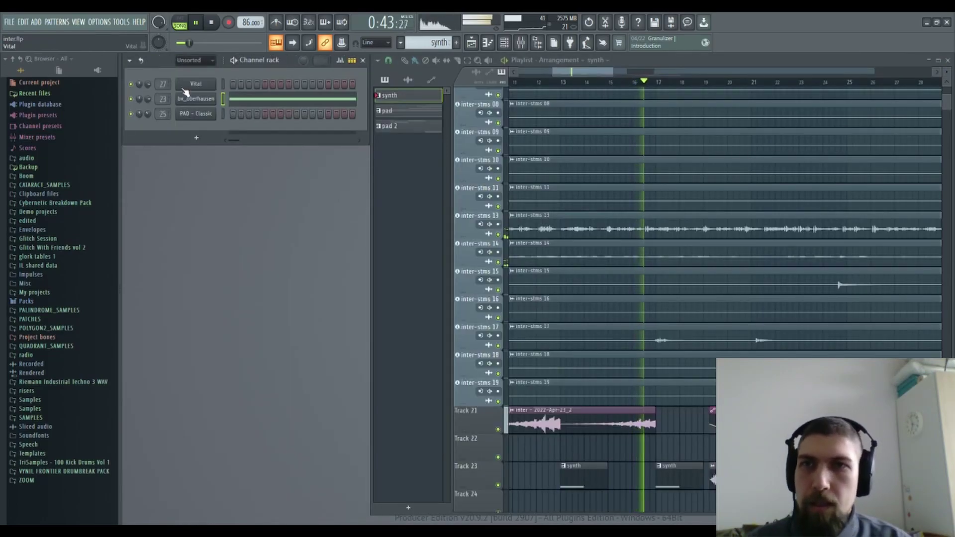
Step: Open the mixer and bring up Kirchhoff EQ on the bx_oberhausen track
left_click(522, 44)
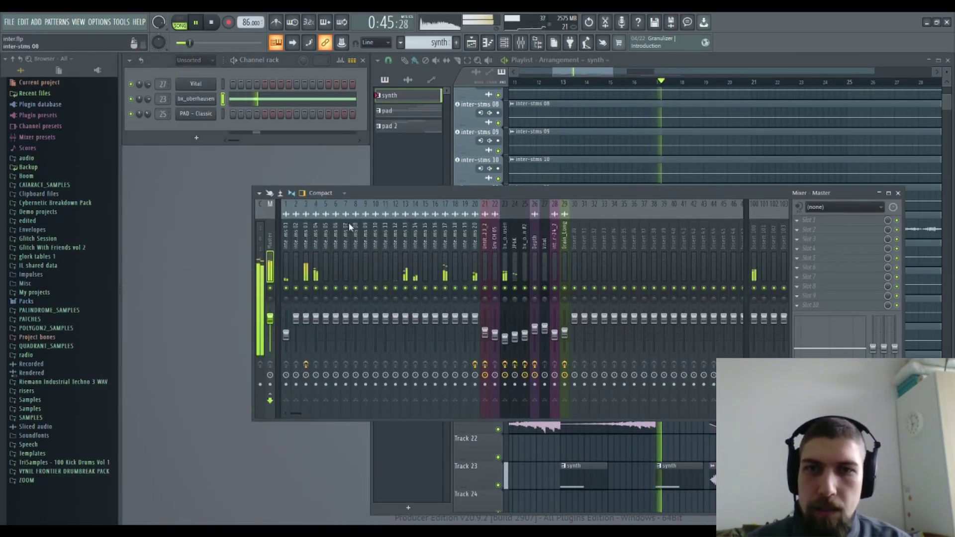
left_click(208, 101)
left_click(208, 101)
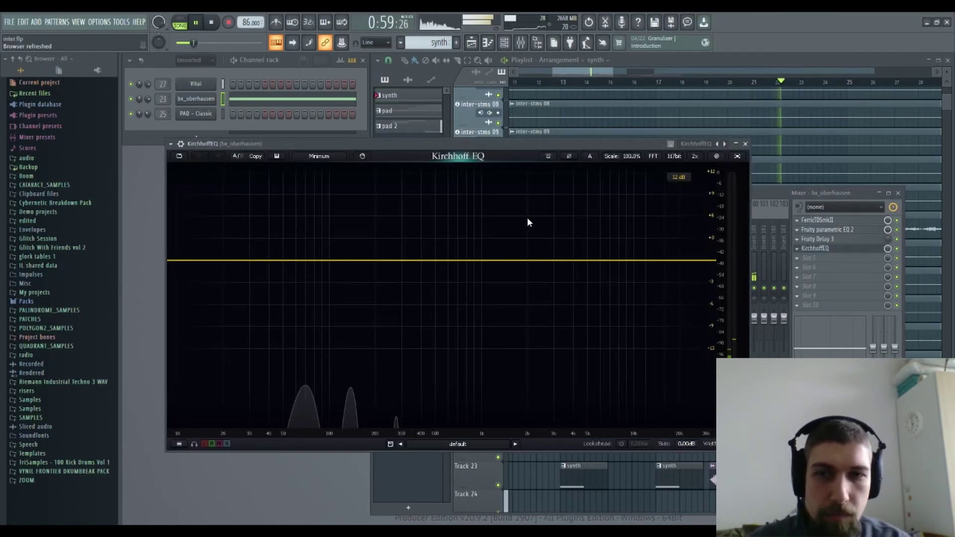
Step: Replay from the first synth clip and add a bell band at about 816 Hz, with Q 0.479 and gain near 0 dB
left_click(599, 85)
left_click(550, 83)
left_click(326, 146)
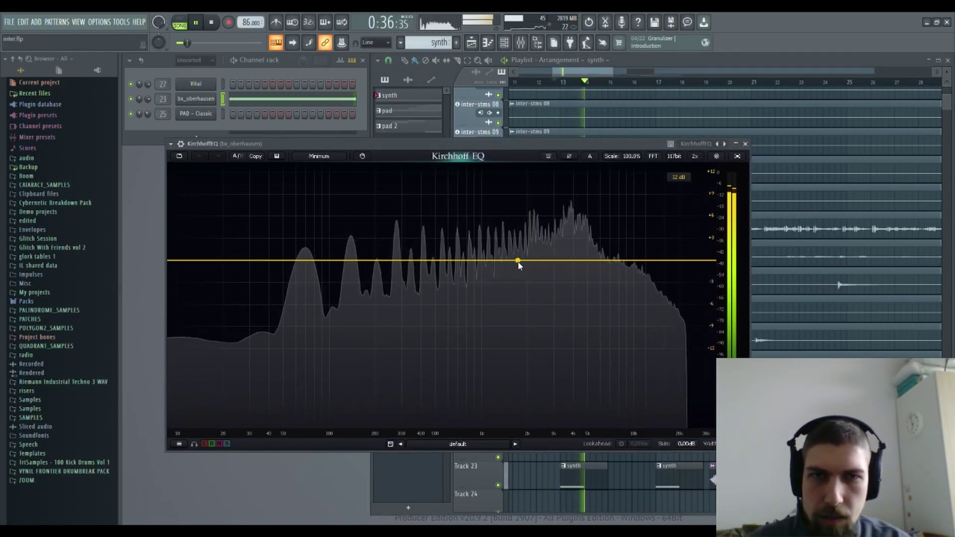
left_click_drag(517, 261, 468, 282)
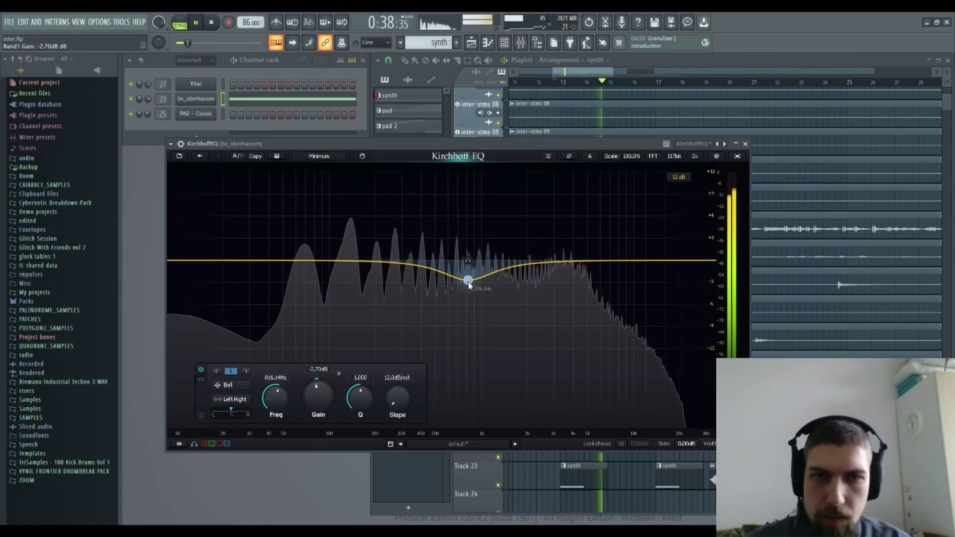
scroll(468, 282, "down", 10)
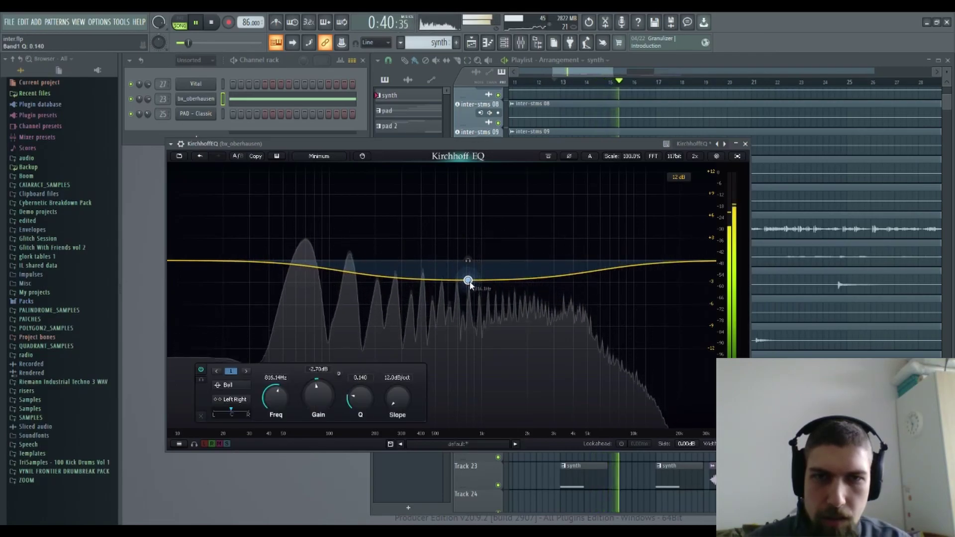
scroll(468, 282, "up", 5)
left_click_drag(473, 283, 470, 302)
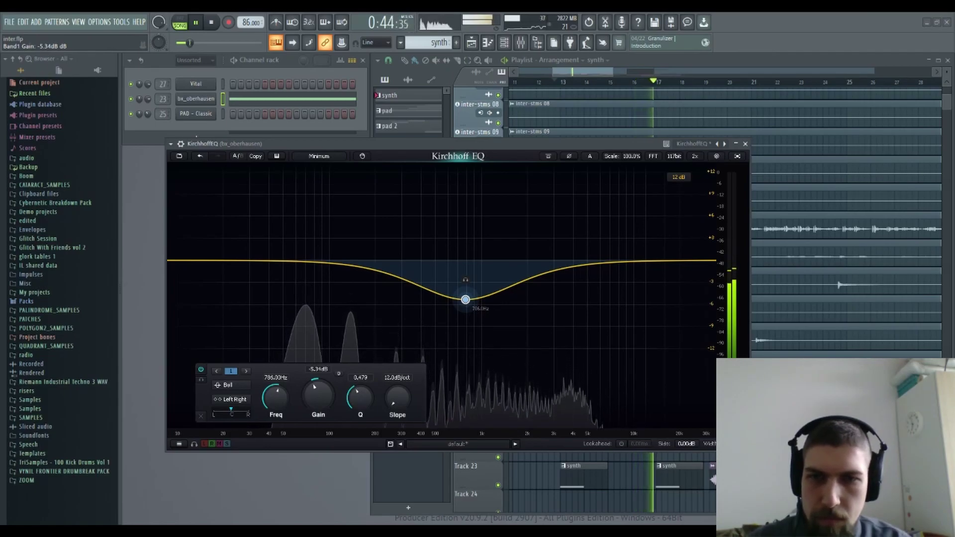
left_click_drag(465, 299, 468, 260)
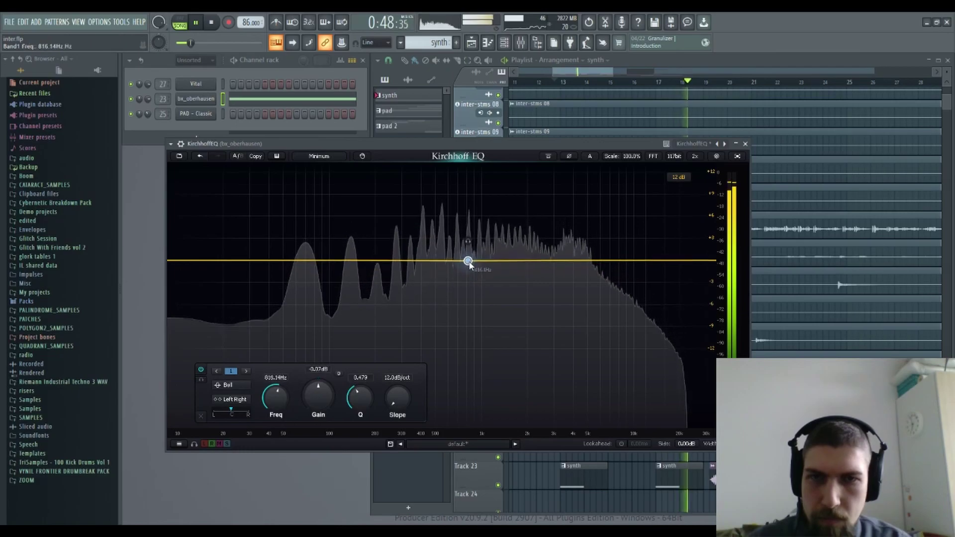
Step: Make the 816 Hz band dynamic with a threshold of -26.36 dB, an above range of -3.5 dB and an above ratio of 84.3%
left_click(339, 373)
left_click_drag(478, 396, 475, 410)
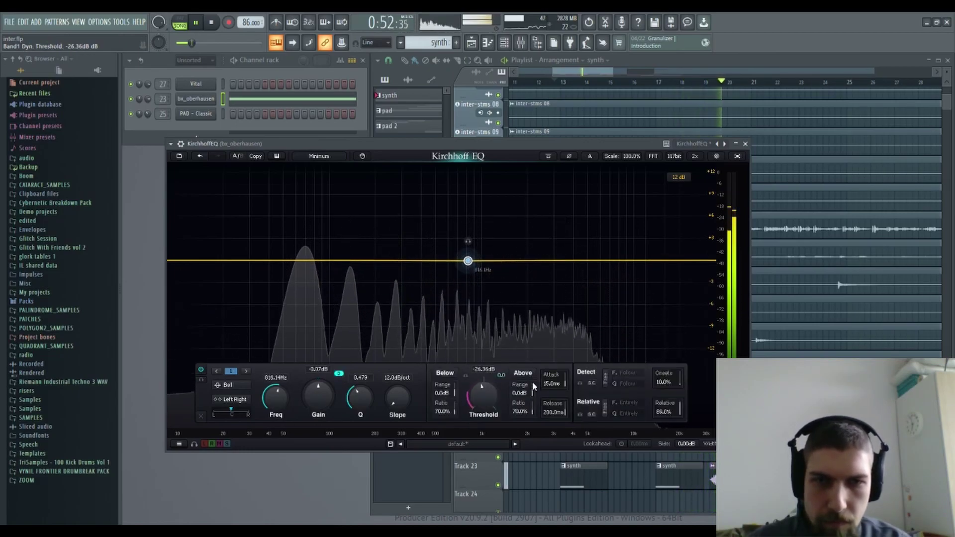
left_click_drag(529, 394, 532, 405)
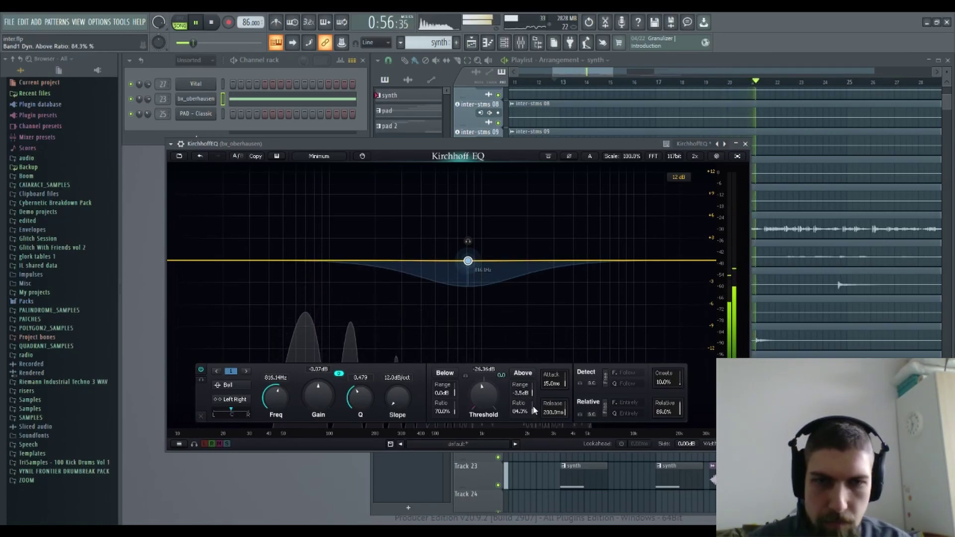
Step: Replay the synth part, set the dynamic band's above range to -7.1 dB and ratio to 51.9%, and close the EQ and mixer
left_click(596, 82)
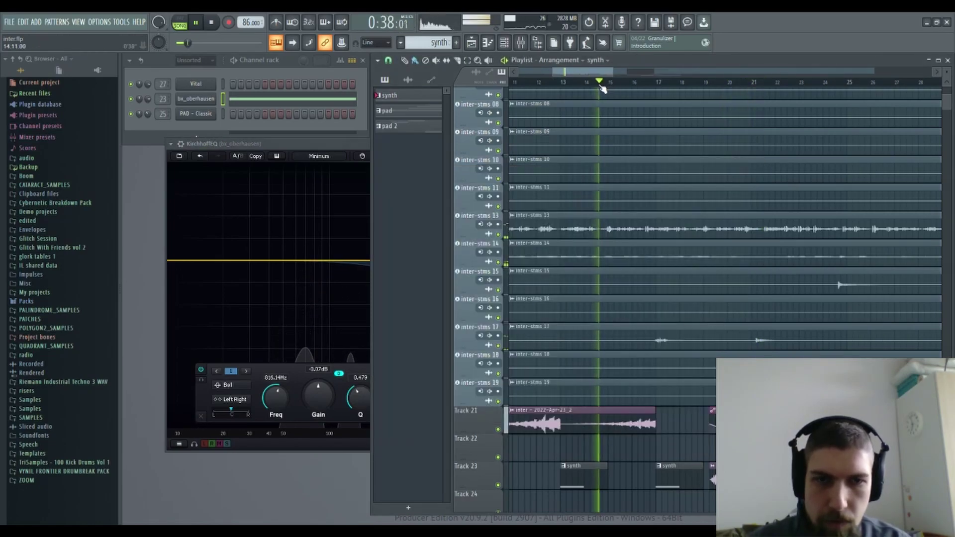
left_click(555, 82)
left_click(344, 143)
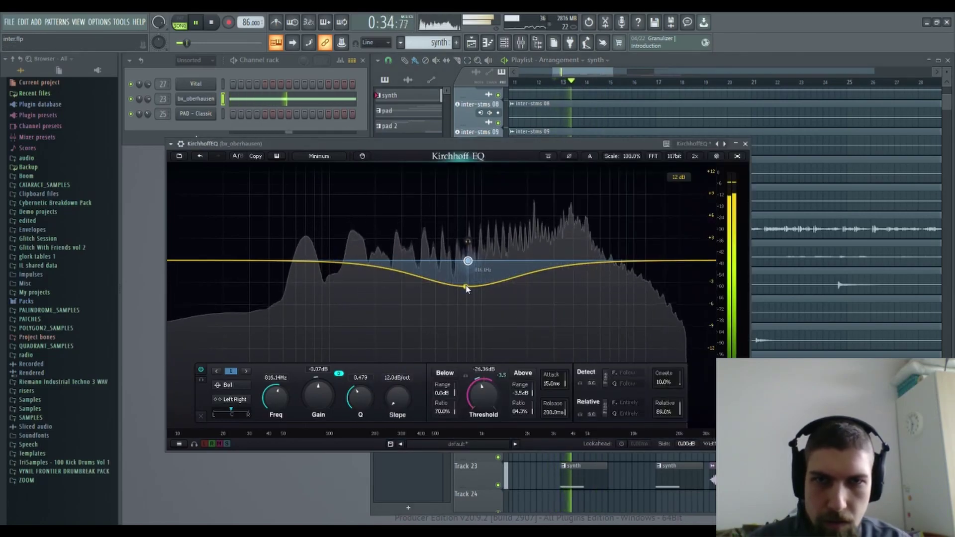
left_click_drag(528, 407, 531, 419)
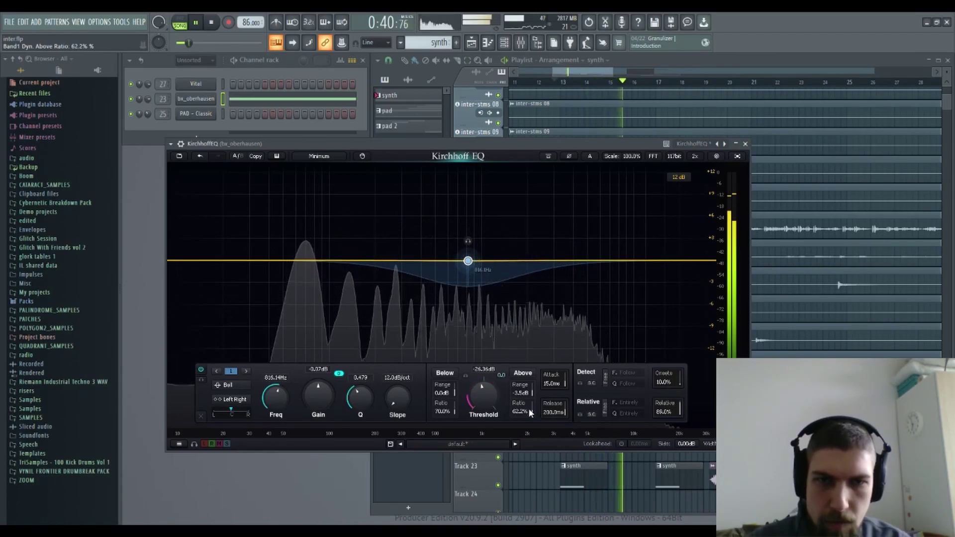
mouse_move(530, 408)
left_mouse_down()
mouse_move(530, 417)
mouse_move(532, 398)
mouse_move(529, 416)
left_mouse_up()
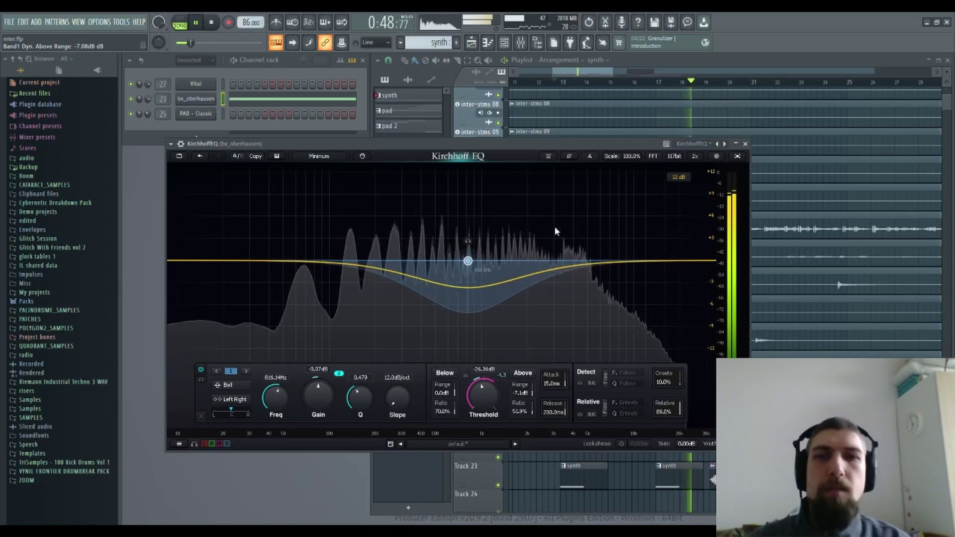
left_click(745, 144)
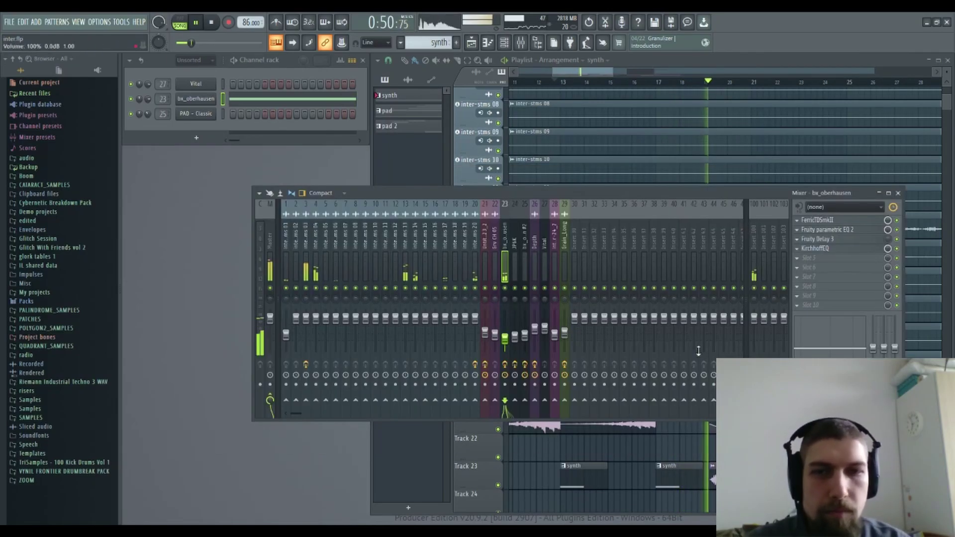
left_click(898, 194)
Step: Examine the arrangement from the second synth clip through the pad section to the transition at bar 33 during playback
scroll(696, 323, "down", 4)
left_click_drag(698, 333, 676, 327)
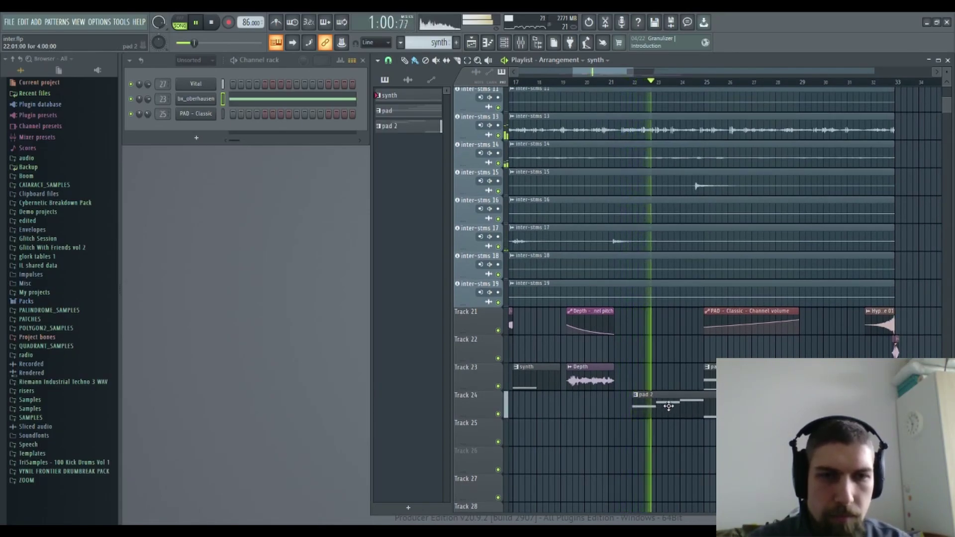
left_click_drag(669, 366, 591, 390)
mouse_move(617, 384)
left_mouse_down()
mouse_move(605, 389)
mouse_move(627, 390)
mouse_move(566, 399)
mouse_move(646, 395)
left_mouse_up()
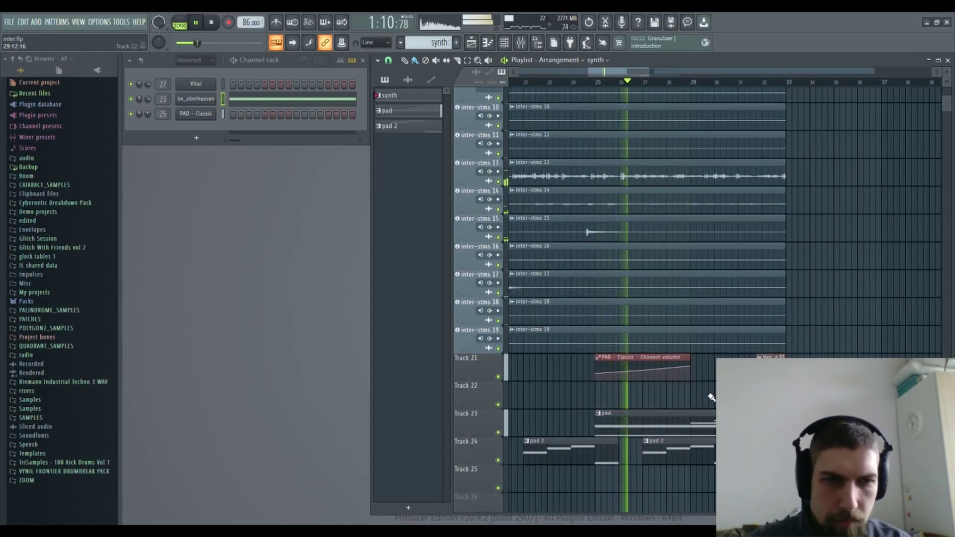
scroll(825, 325, "up", 10)
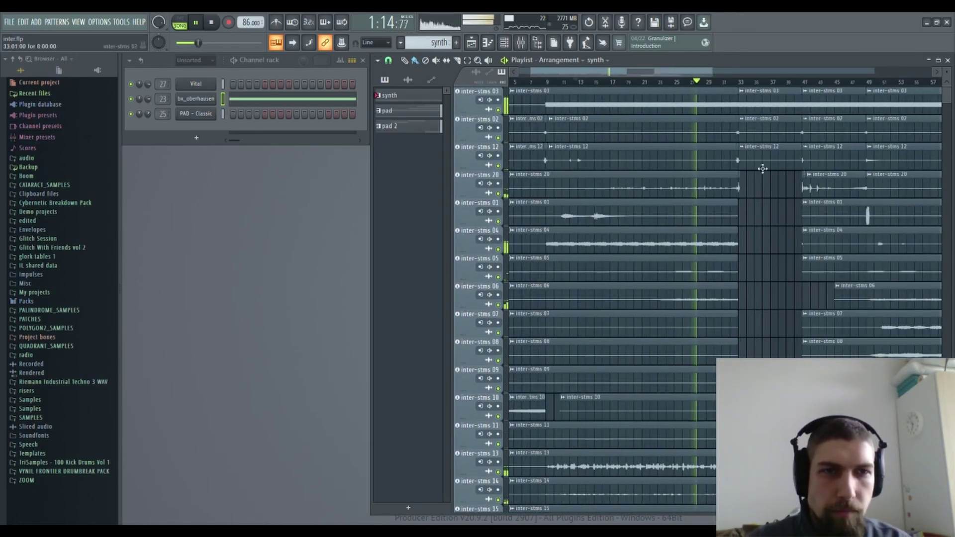
scroll(788, 351, "down", 10)
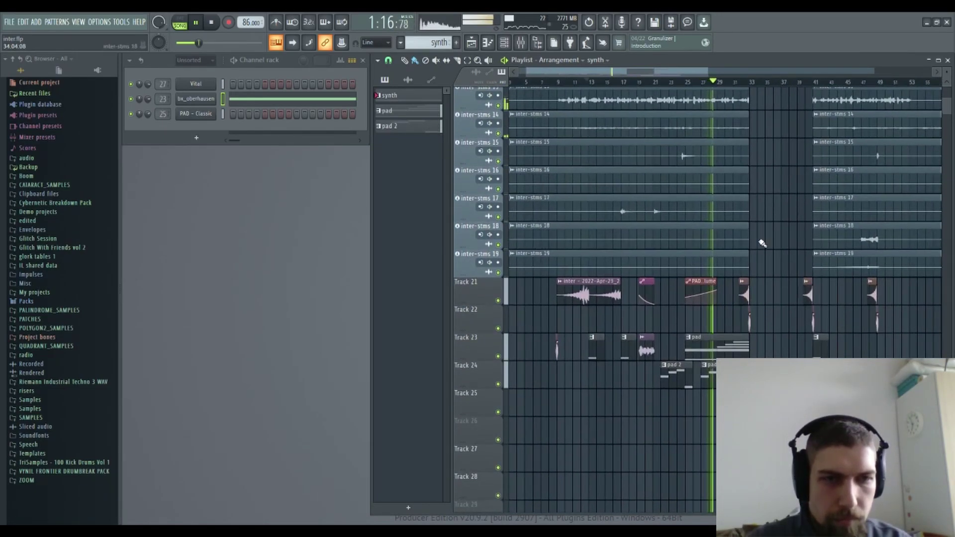
left_click_drag(762, 244, 748, 203)
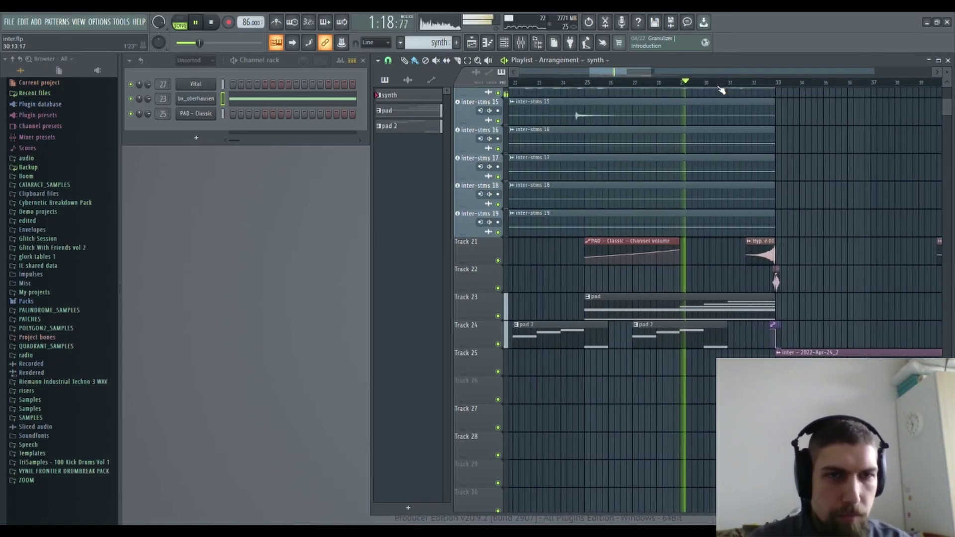
scroll(721, 90, "up", 2)
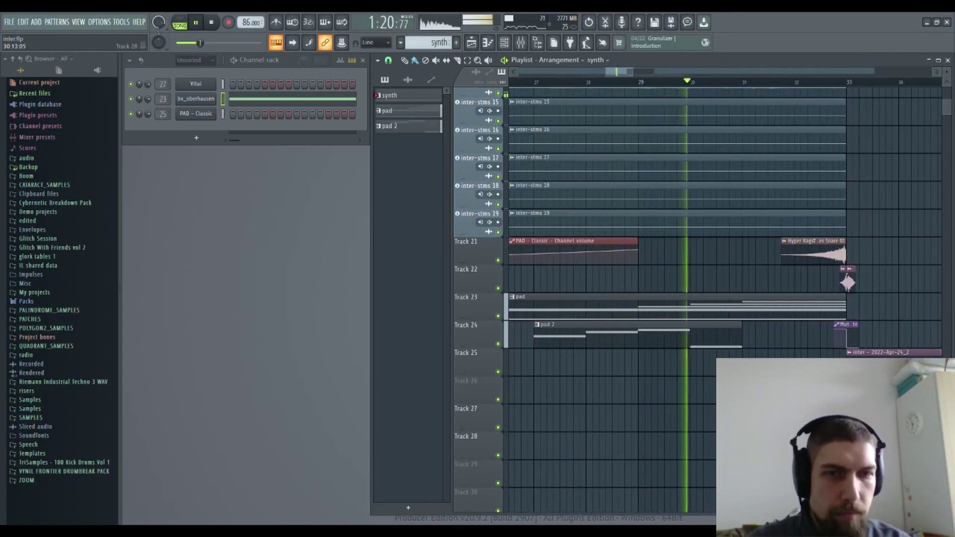
left_click_drag(733, 456, 709, 460)
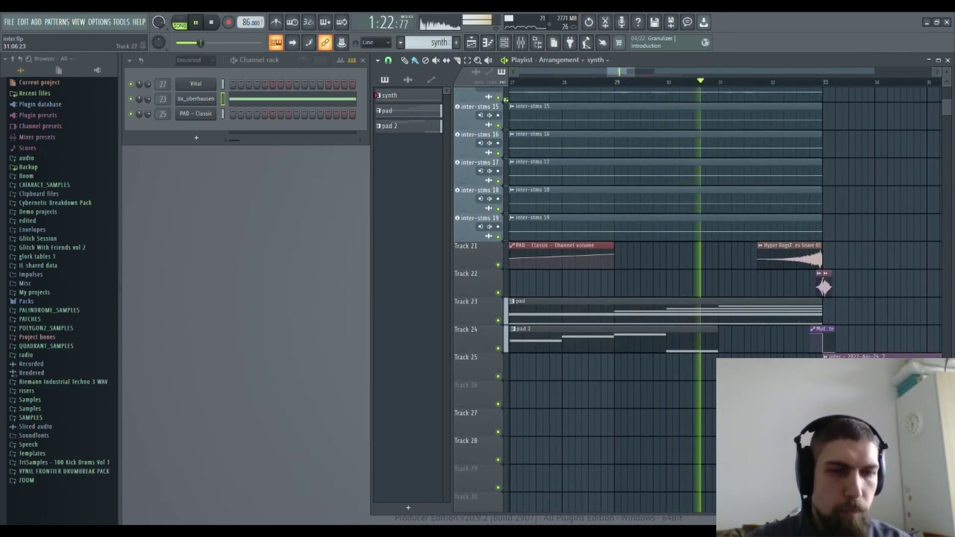
left_click_drag(754, 411, 675, 486)
left_click_drag(863, 335, 743, 311)
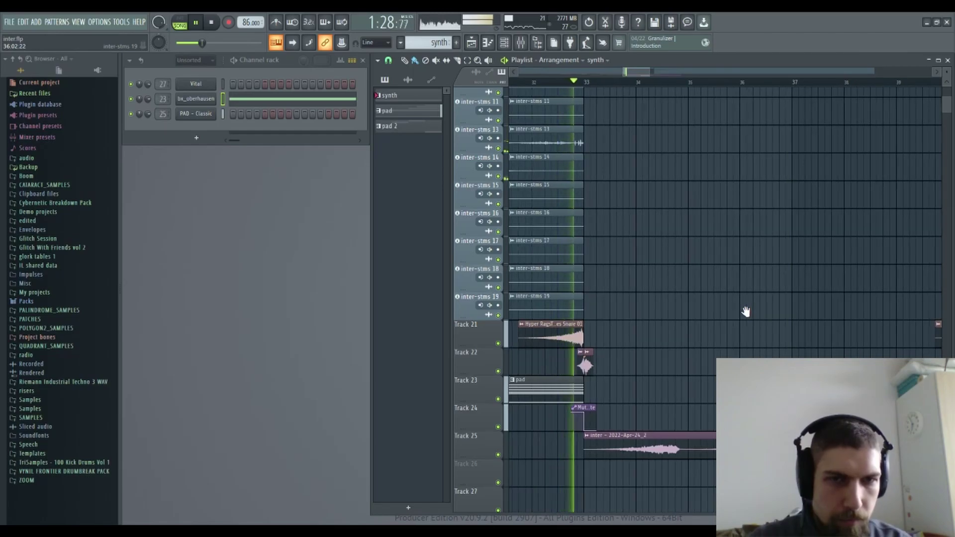
Step: Stop playback and select the time range over the first beat of bar 33, around the short inter-stms 20 clip
left_click(214, 23)
scroll(700, 315, "up", 6)
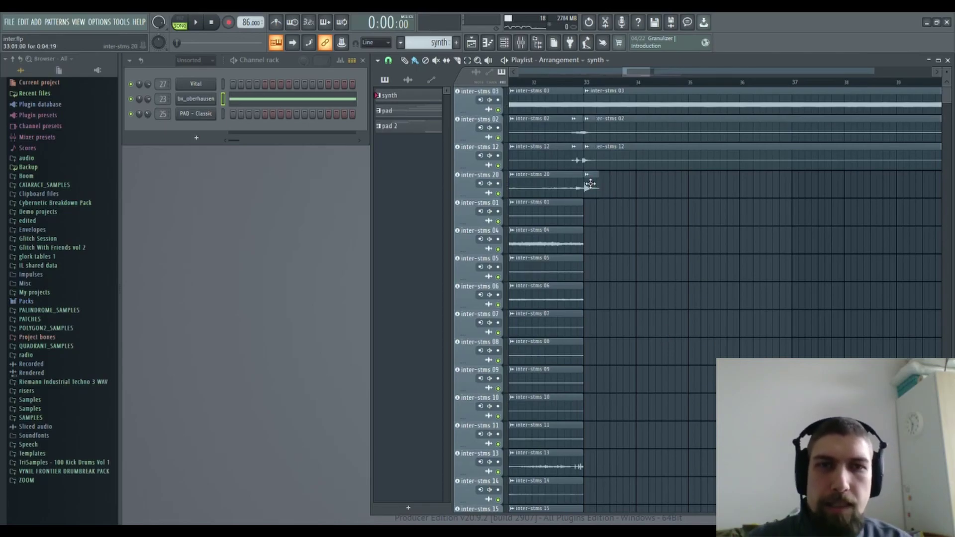
scroll(599, 82, "up", 5)
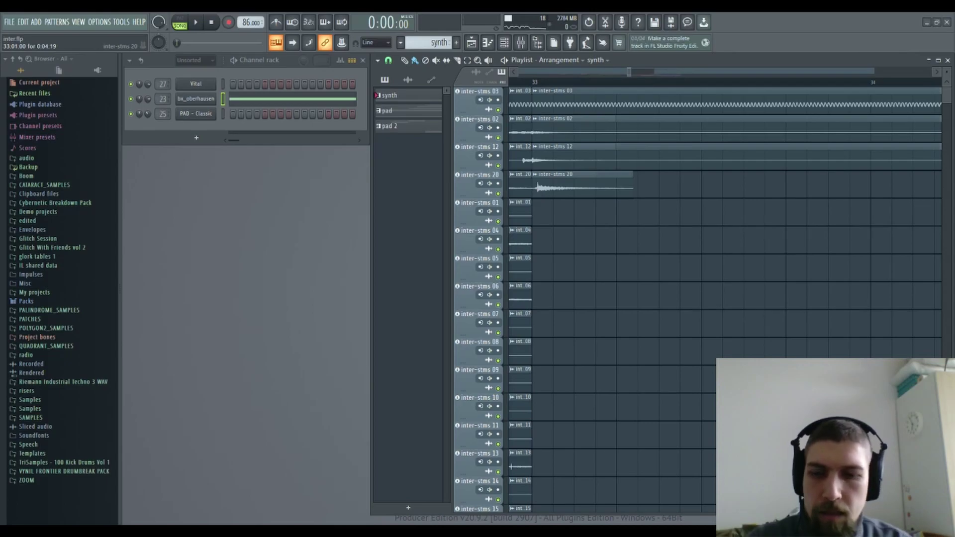
left_click_drag(538, 194, 538, 194)
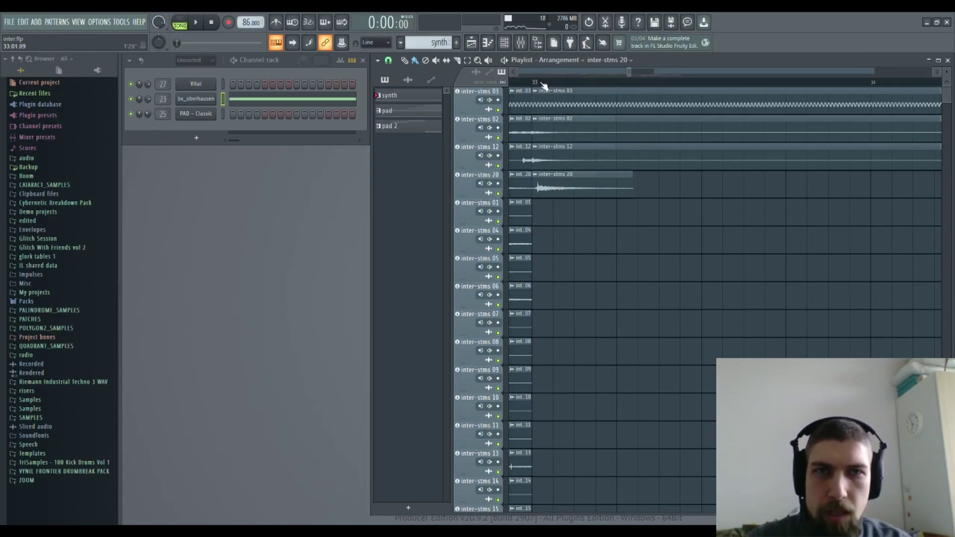
left_click_drag(540, 85, 611, 85)
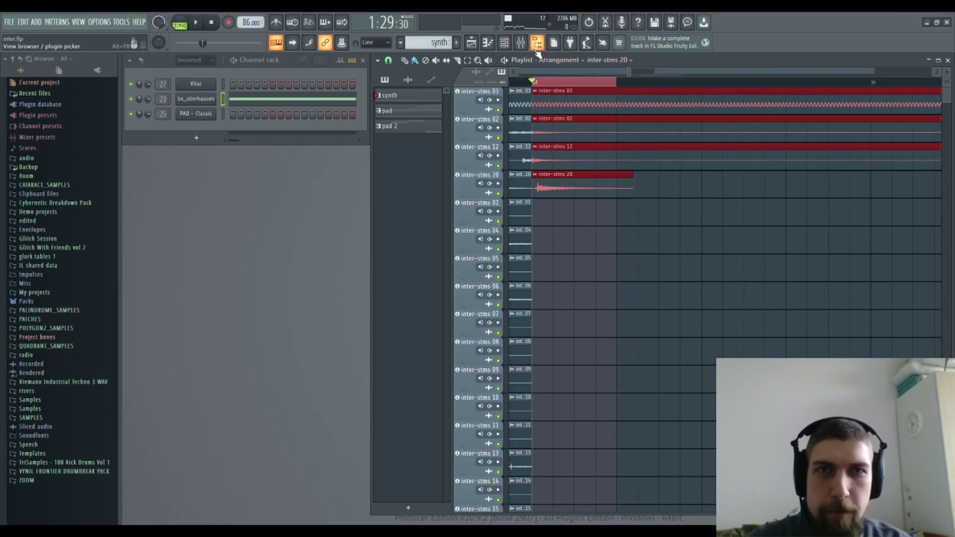
Step: Show the mixer track that the short inter-stms 20 clip at bar 33 is routed to
left_click(529, 49)
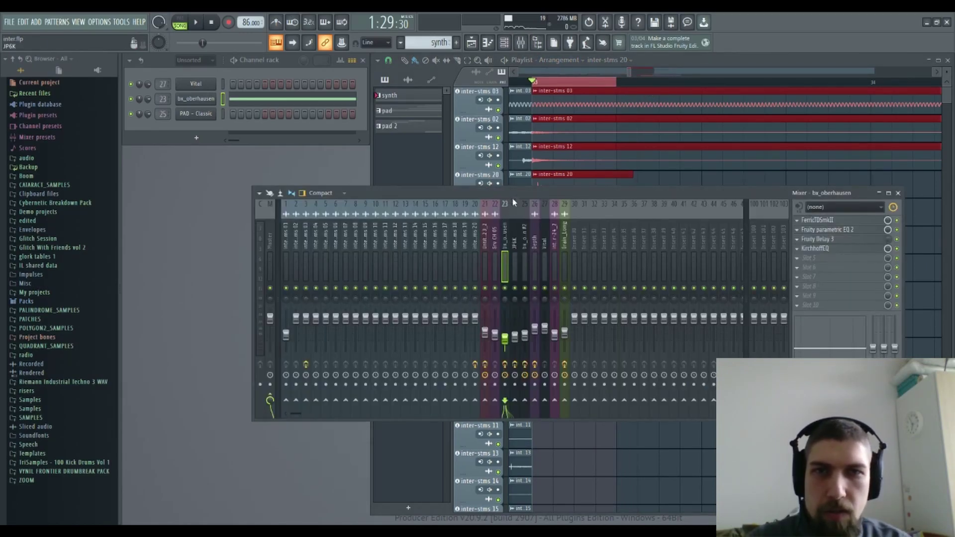
left_click_drag(540, 191, 546, 222)
double_click(567, 176)
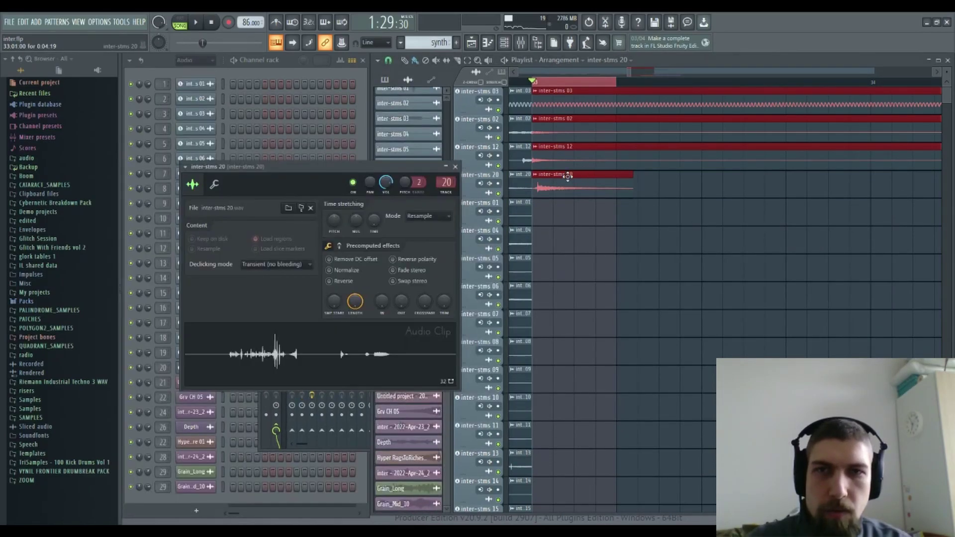
left_click(454, 167)
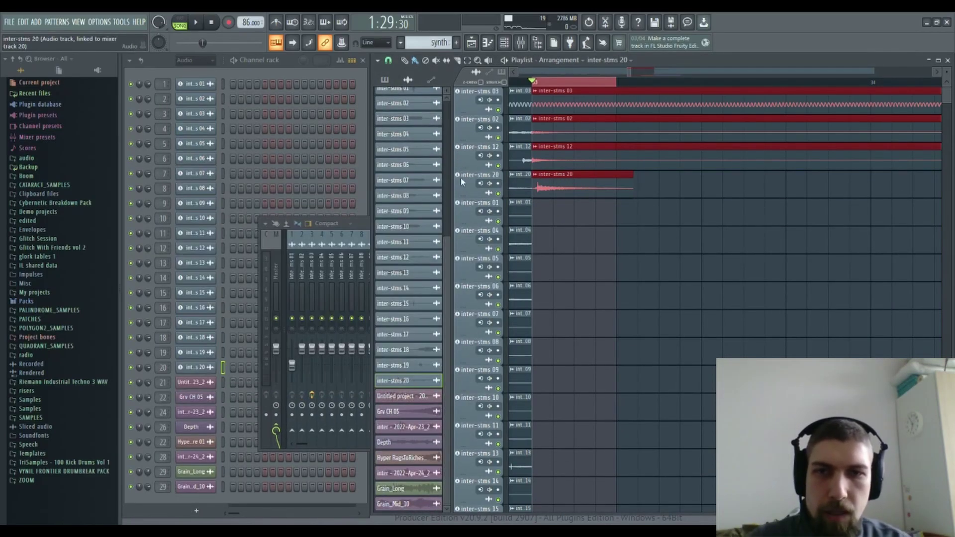
left_click(368, 224)
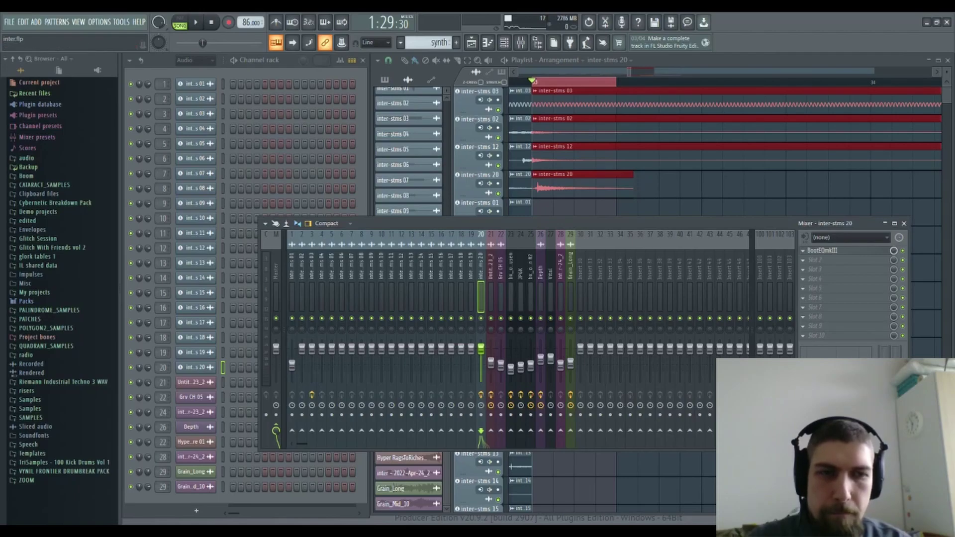
Step: Automate the inter-stms 20 send to Insert 100 with a curve that rises quickly at bar 33 and falls to zero at bar 34
left_click(794, 470)
left_click(904, 224)
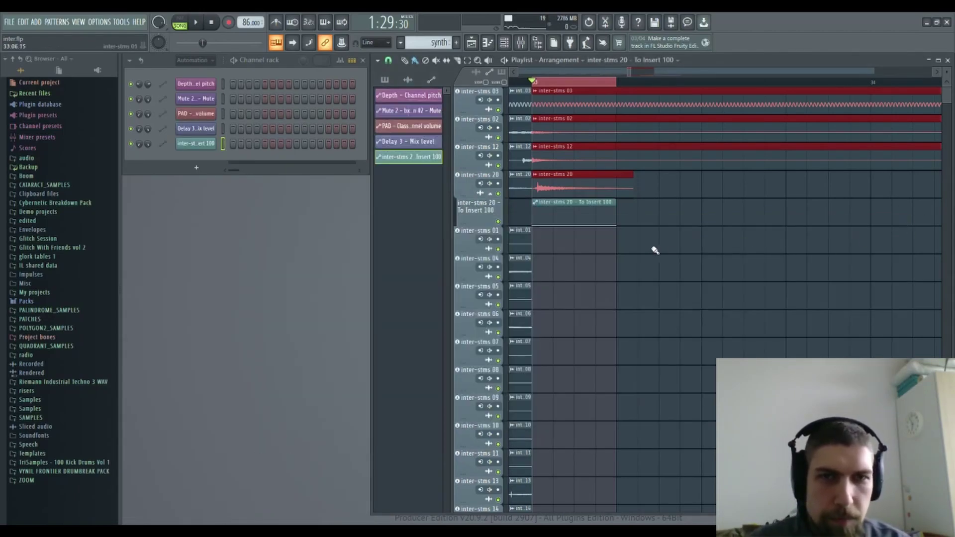
left_click(617, 226)
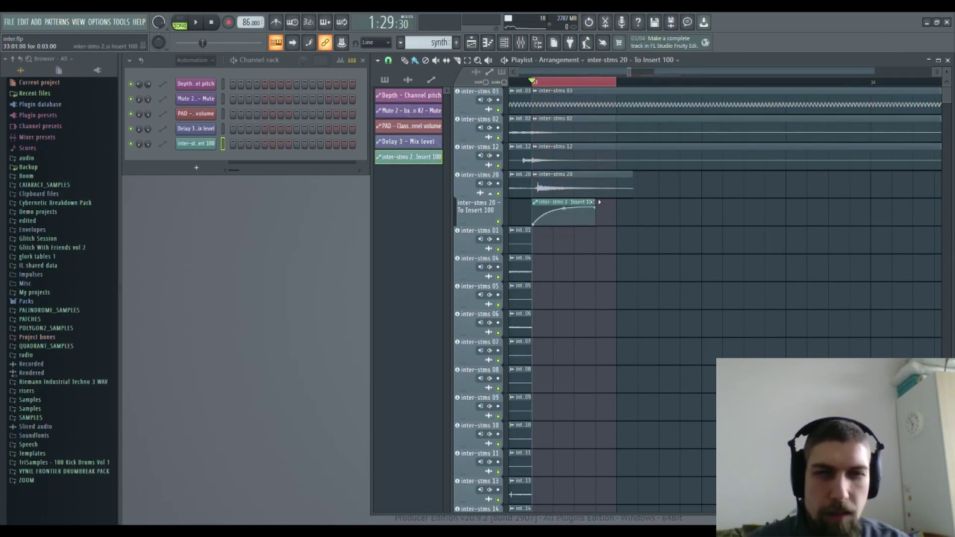
left_click_drag(854, 205, 870, 225)
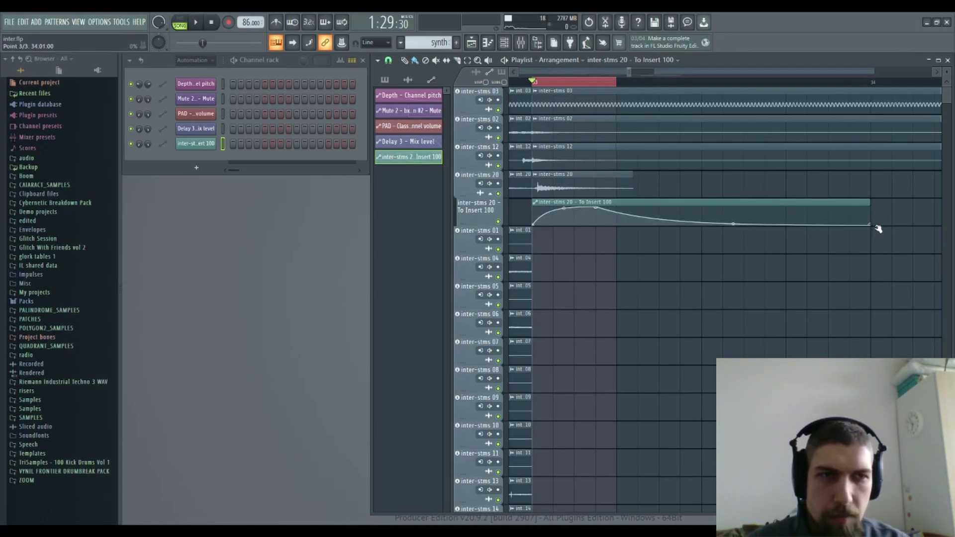
left_click_drag(732, 223, 731, 225)
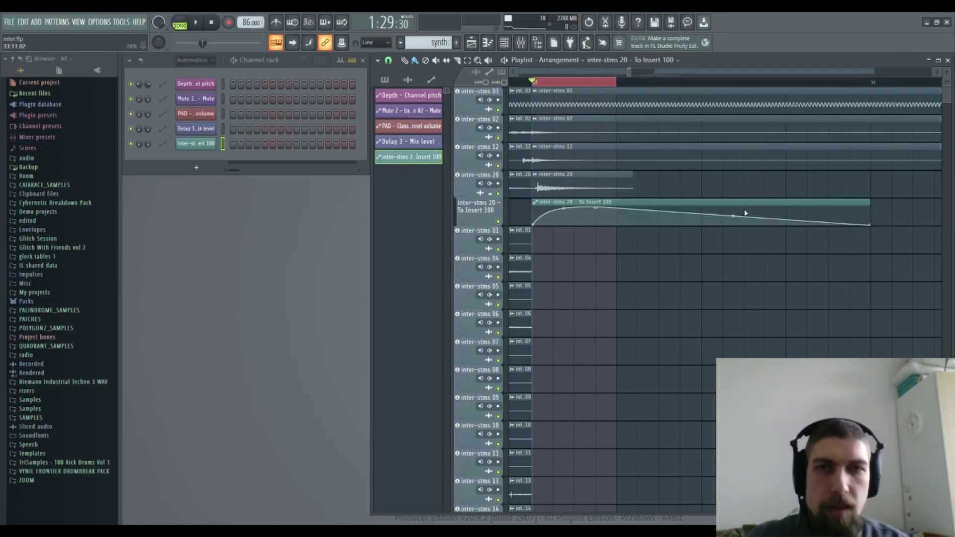
Step: Play the section from the bar 33 transition into bar 41 and examine its clips across all tracks
scroll(567, 87, "up", 6)
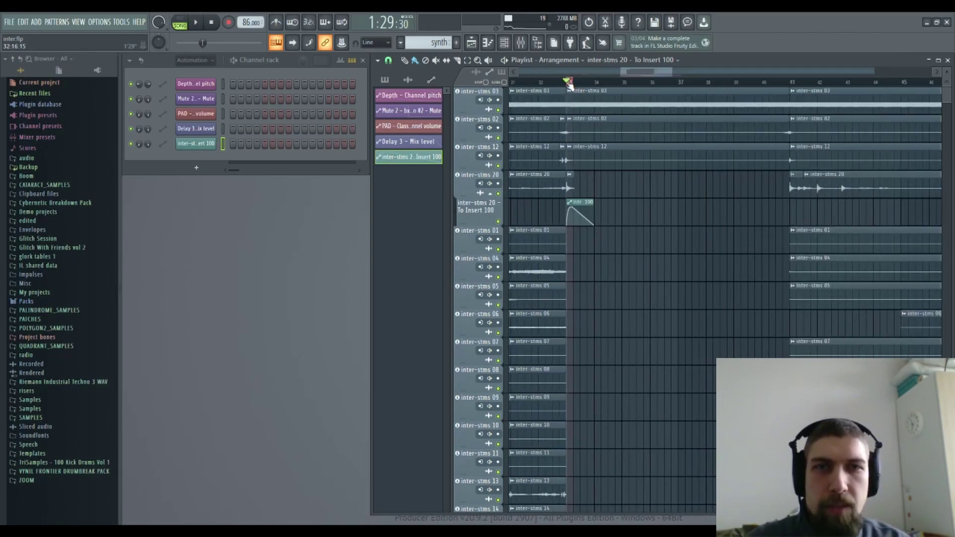
key("space")
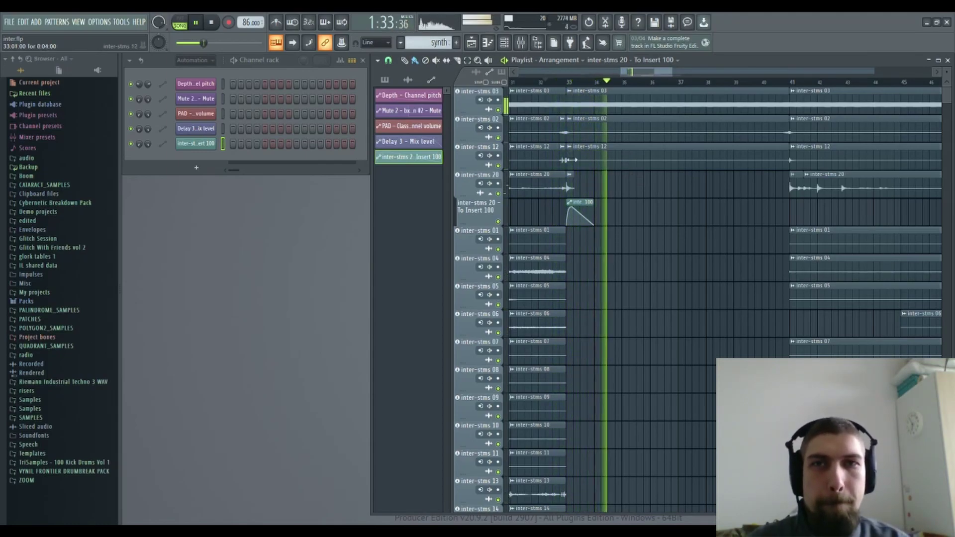
scroll(636, 90, "down", 2)
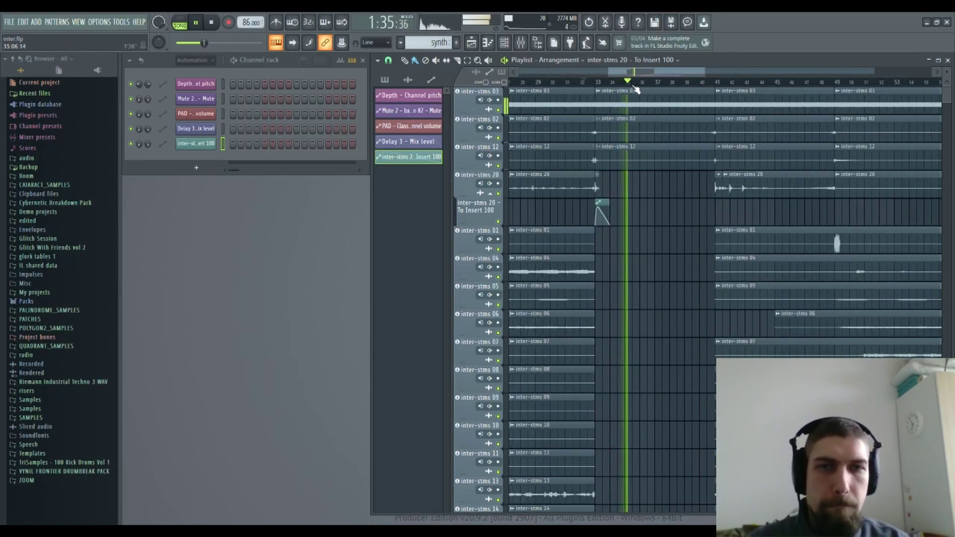
scroll(636, 86, "up", 4)
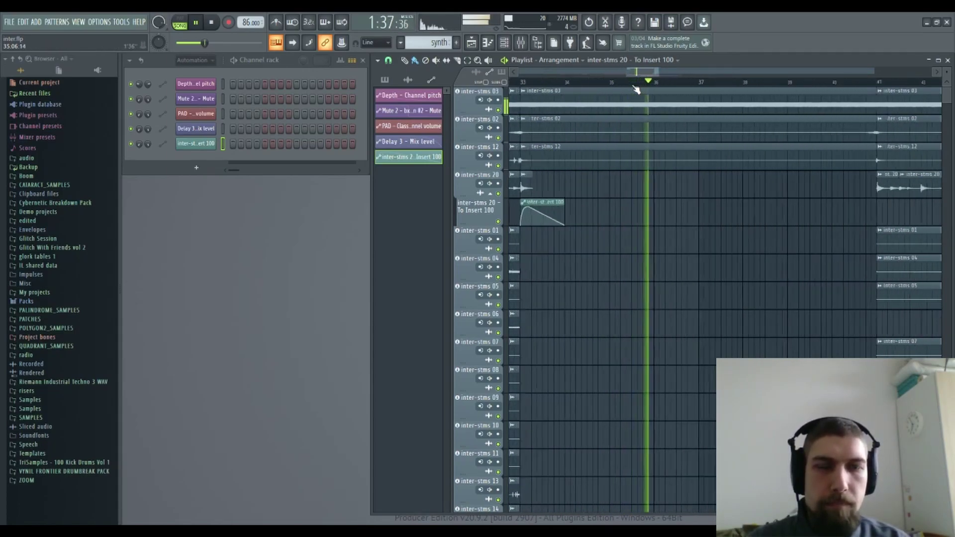
scroll(706, 293, "down", 3)
scroll(711, 279, "down", 10)
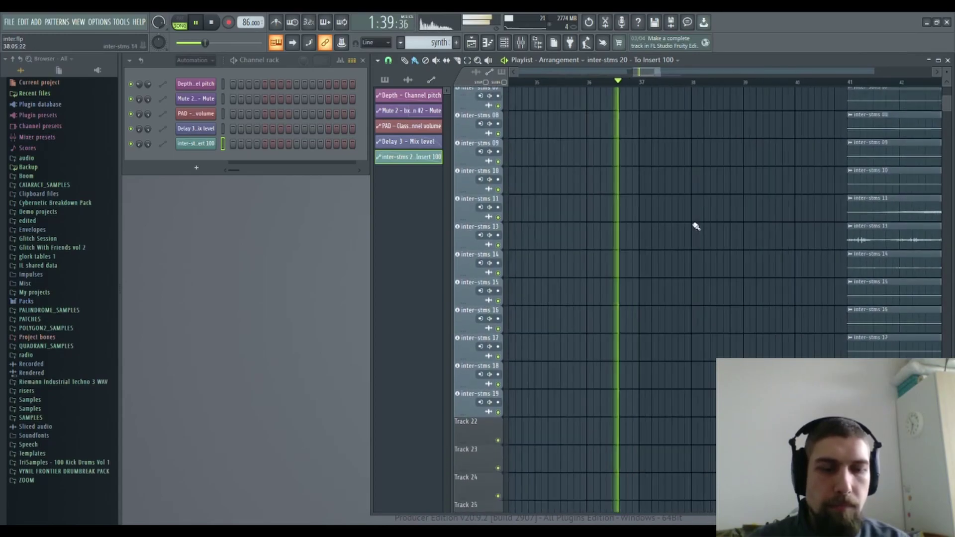
scroll(646, 260, "down", 1)
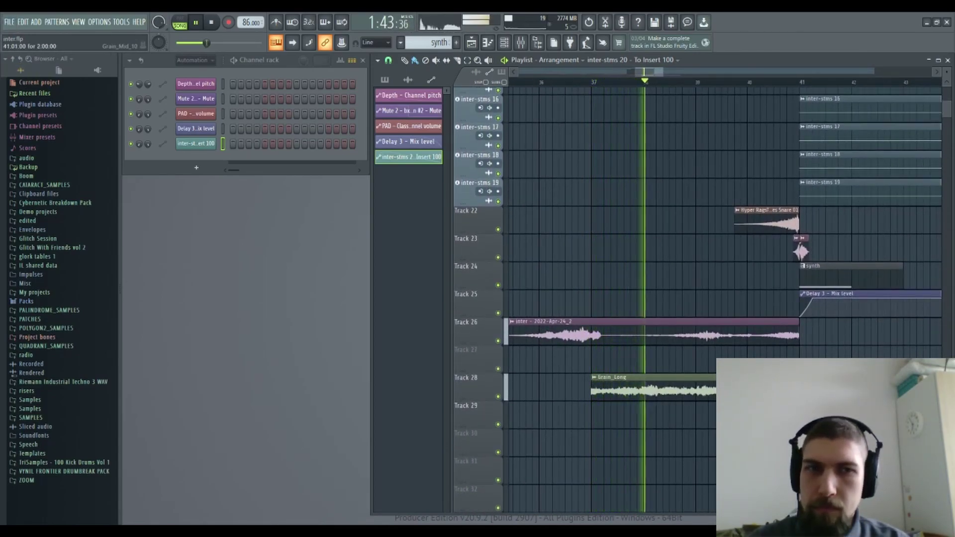
scroll(661, 274, "up", 3)
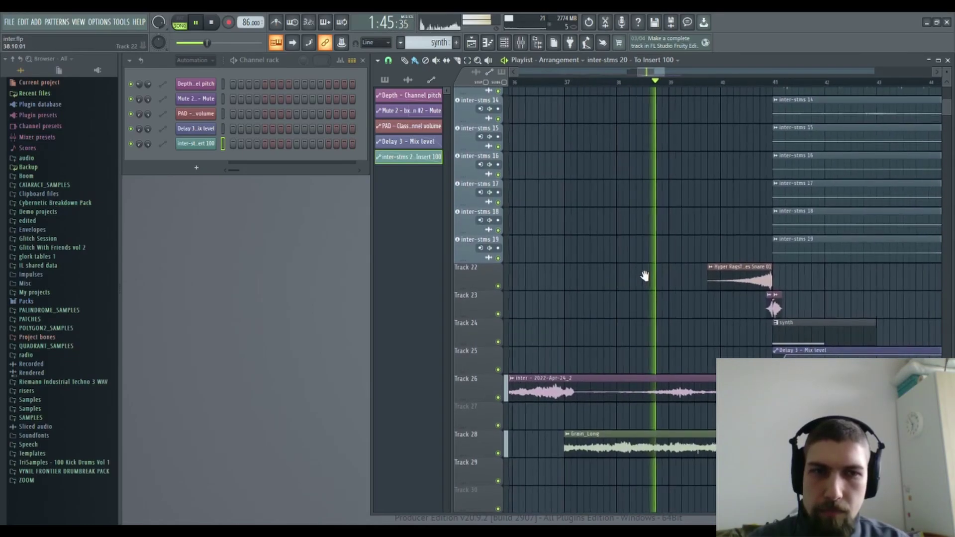
scroll(623, 266, "up", 2)
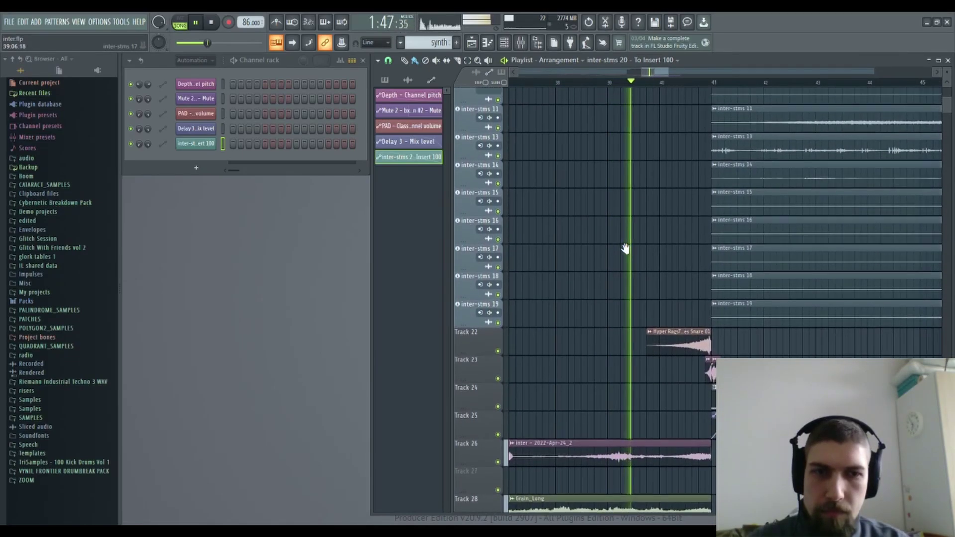
scroll(622, 258, "up", 1)
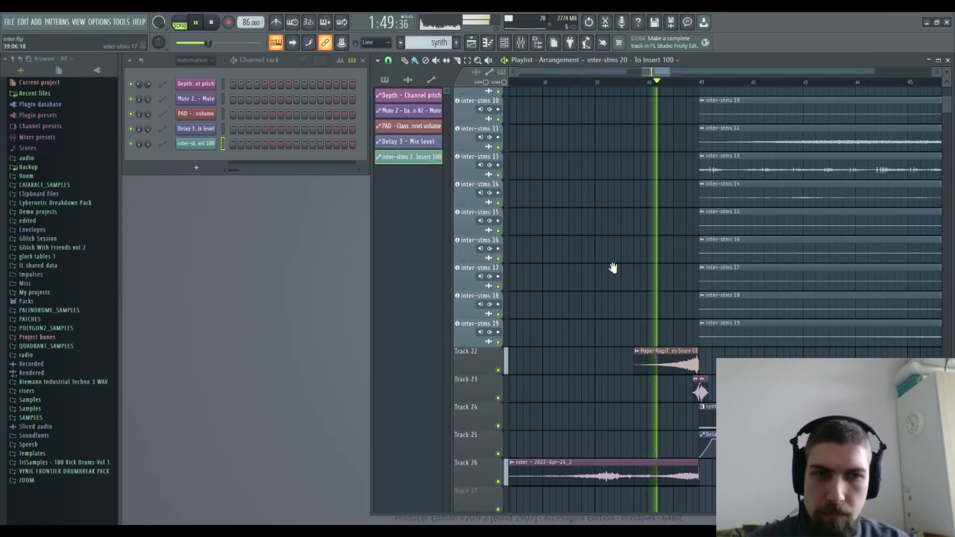
scroll(613, 267, "up", 6)
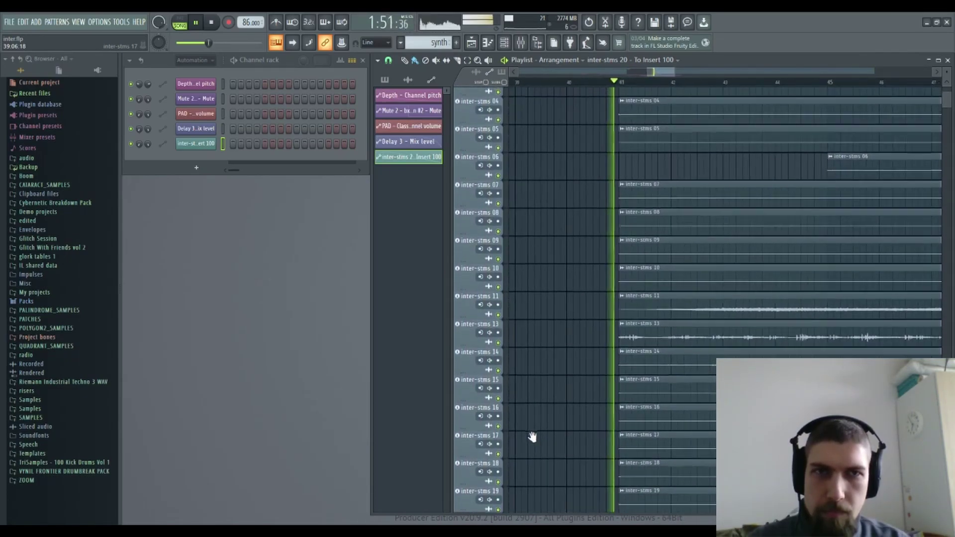
scroll(578, 296, "up", 5)
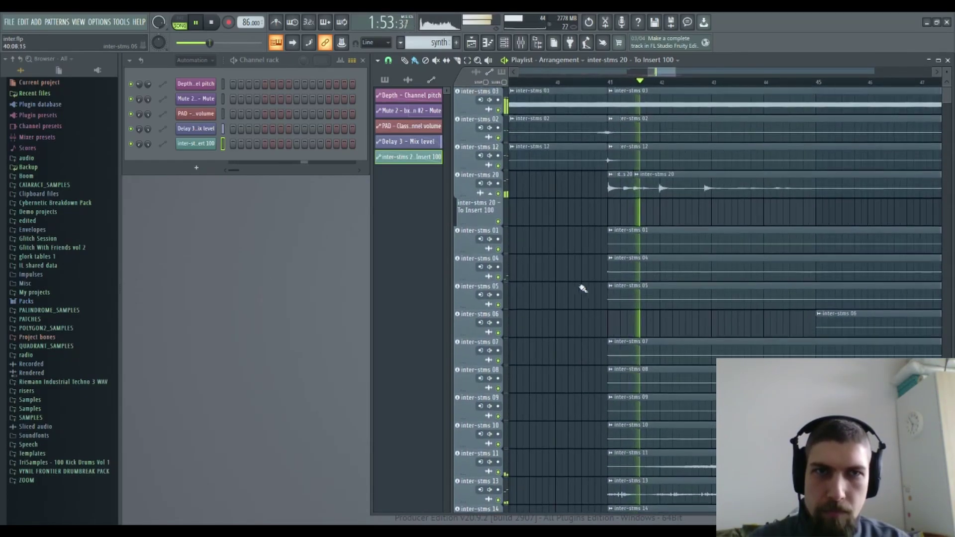
key("space")
Step: Slice the inter-stms 20 clip at bar 47 and move its opening hits from bar 41 to bar 45
scroll(662, 89, "down", 4)
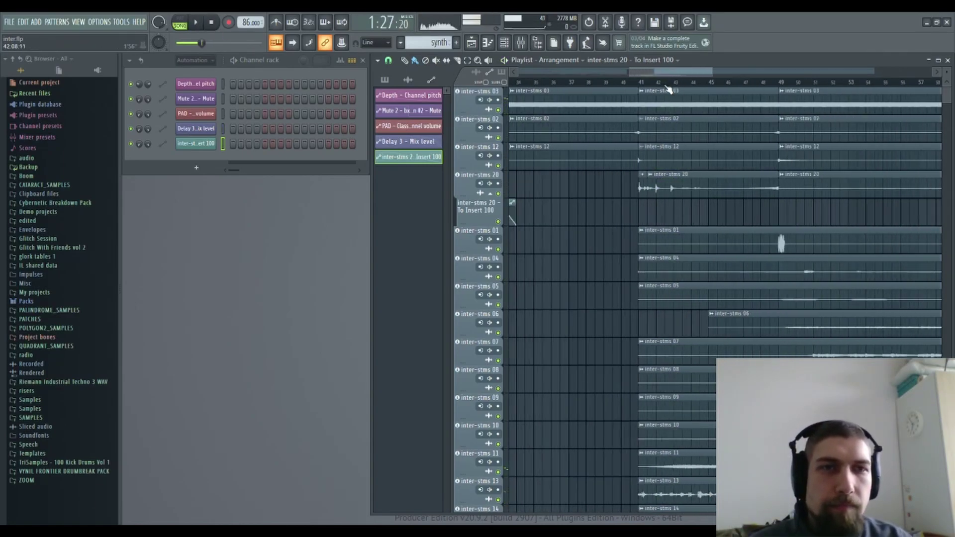
scroll(672, 90, "up", 2)
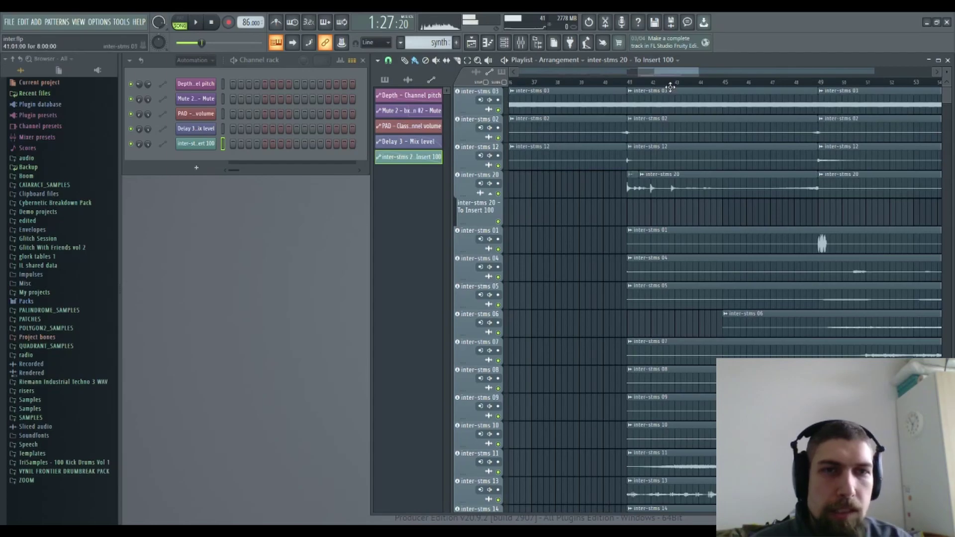
left_click(743, 188)
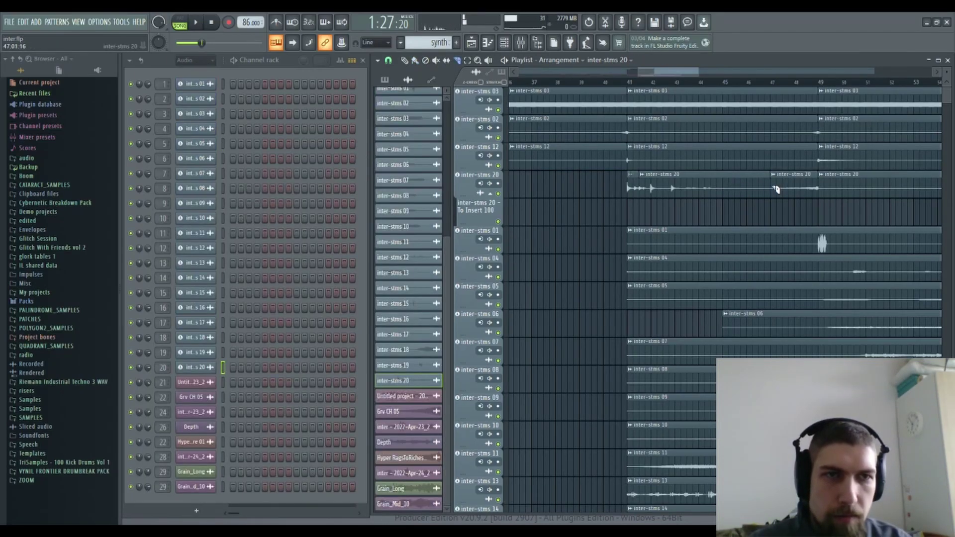
left_click_drag(768, 187, 727, 182)
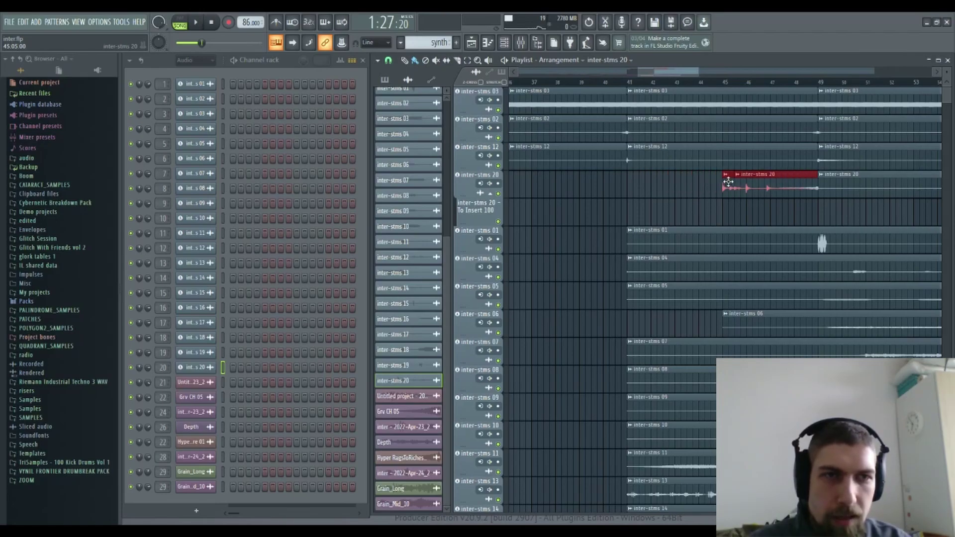
Step: Play the transition into bar 41, examine the riser, synth and grain tracks there, and stop playback
key("space")
scroll(651, 264, "down", 5)
scroll(651, 264, "down", 7)
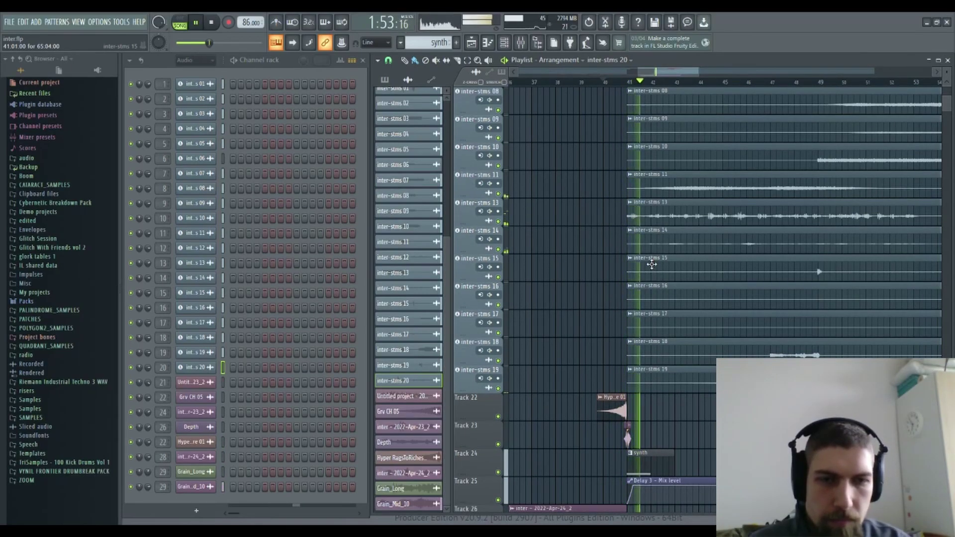
scroll(681, 312, "down", 2)
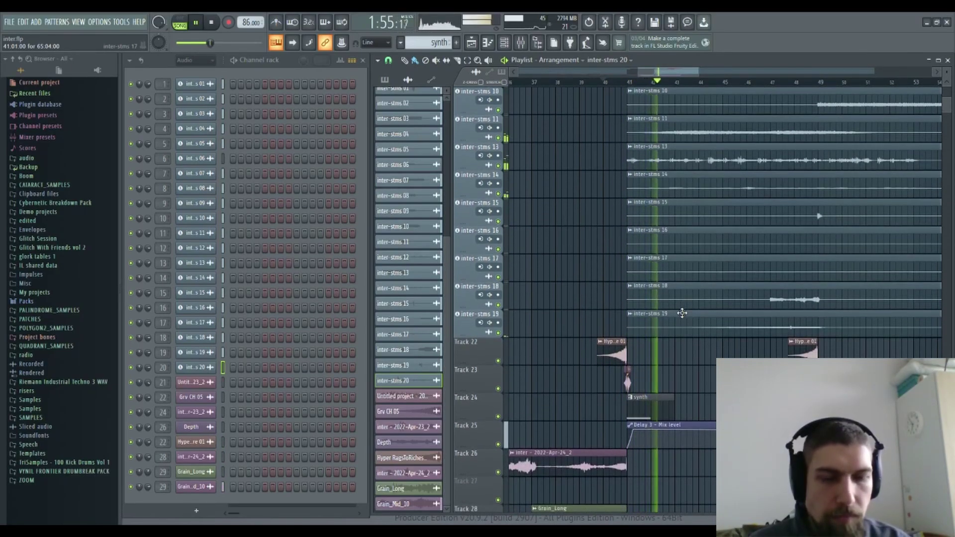
scroll(694, 315, "down", 3)
key("space")
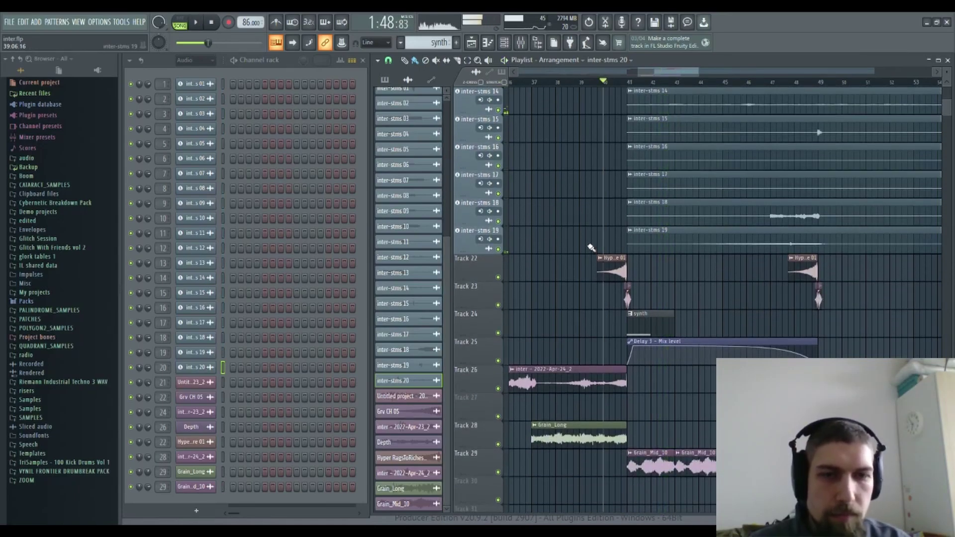
left_click_drag(691, 431, 883, 314)
left_click(215, 25)
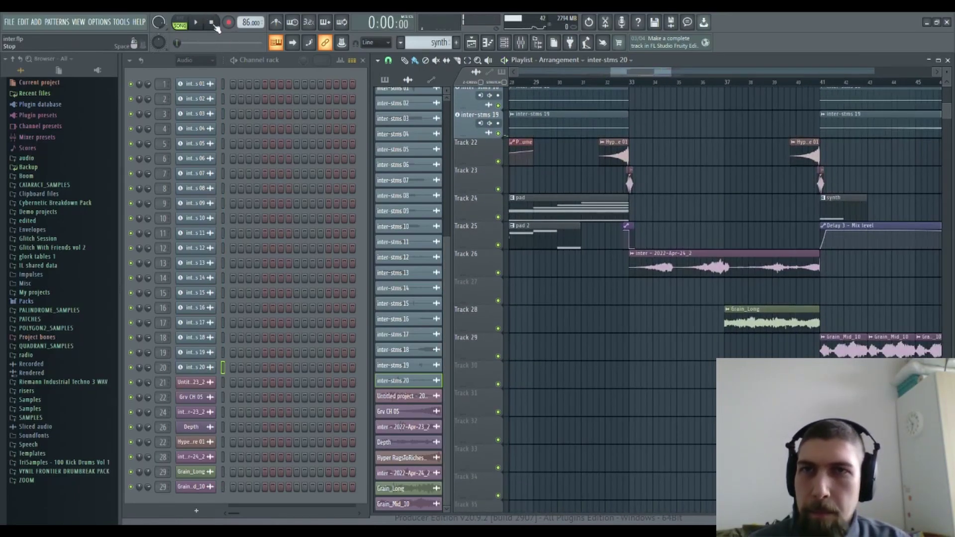
scroll(475, 320, "up", 8)
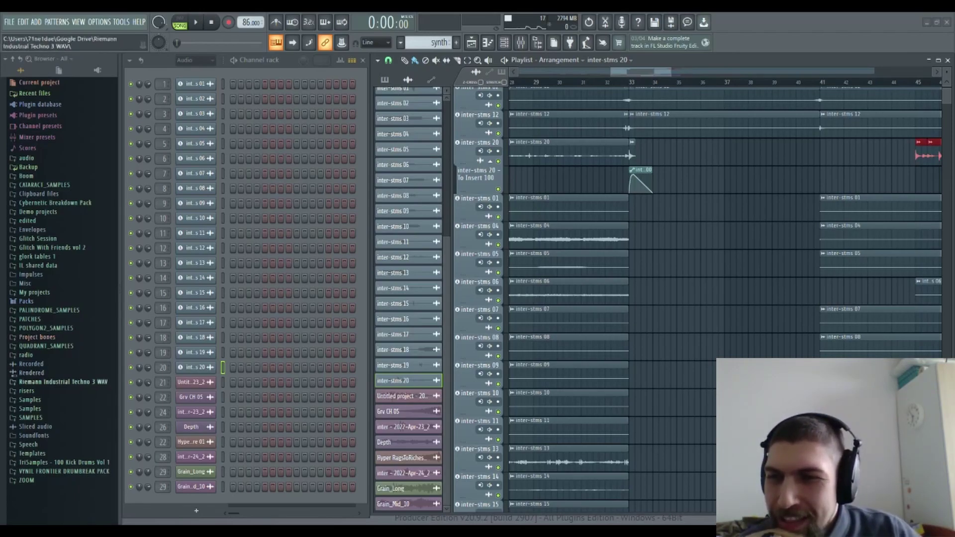
Step: Audition Impact_Kick_8 from the risers Impacts folder and place it on Track 26 at bar 41
left_click(27, 390)
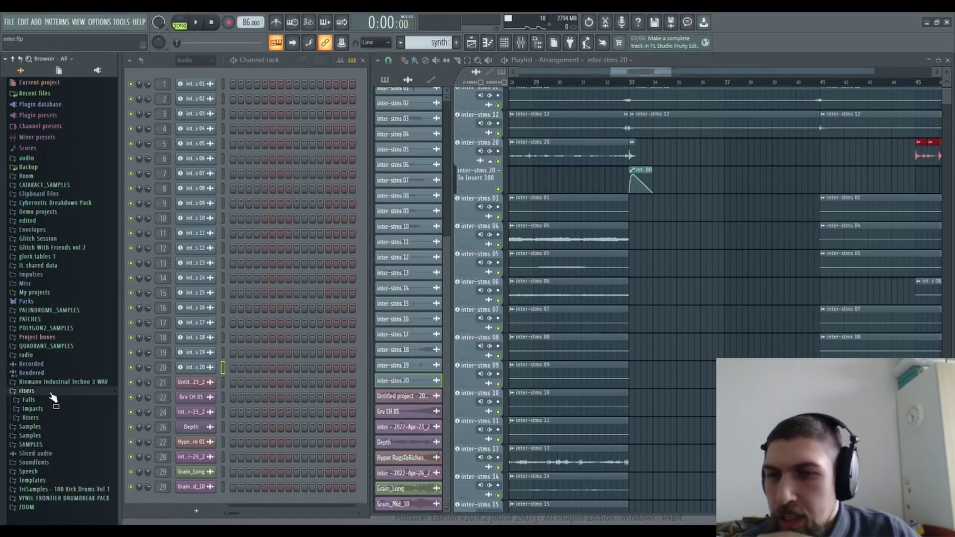
left_click(33, 408)
scroll(62, 415, "down", 5)
left_click(68, 330)
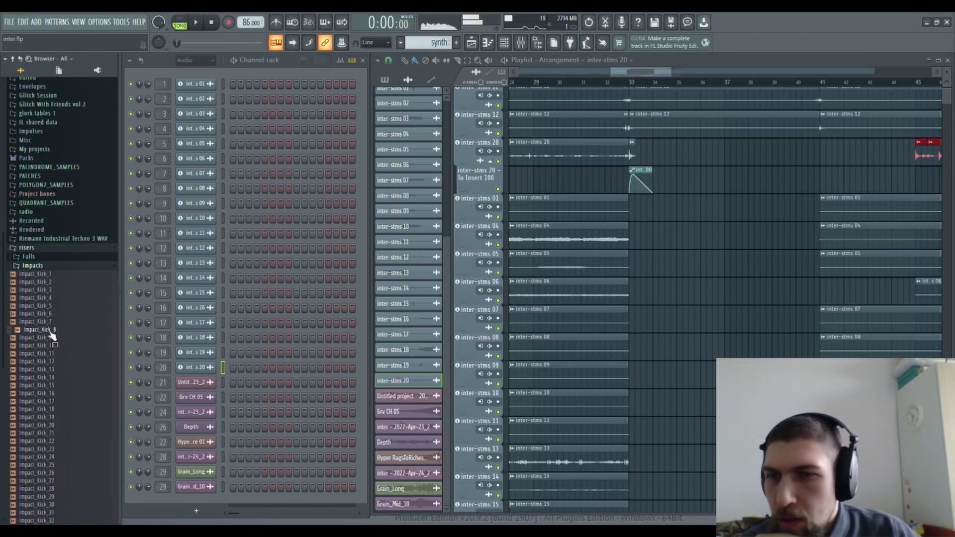
scroll(633, 267, "down", 8)
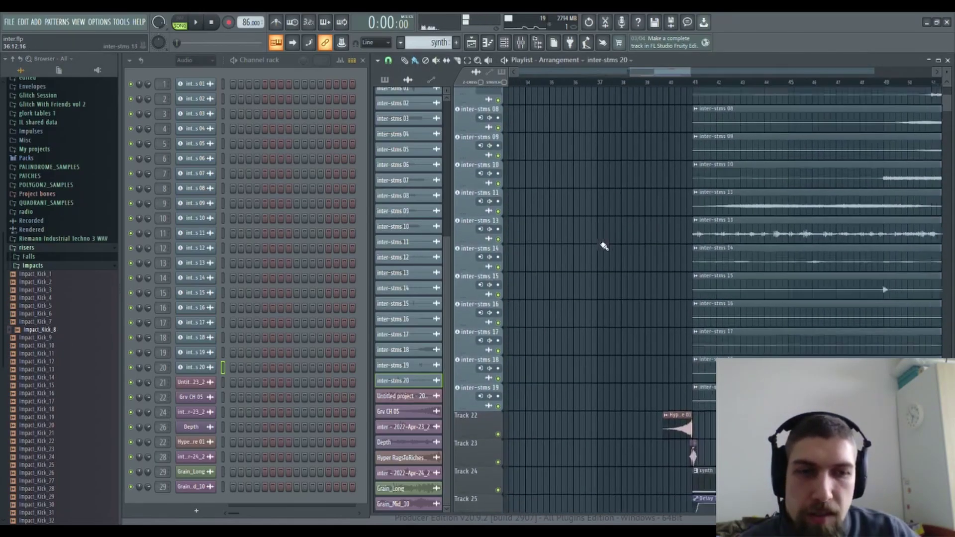
left_click_drag(48, 332, 651, 452)
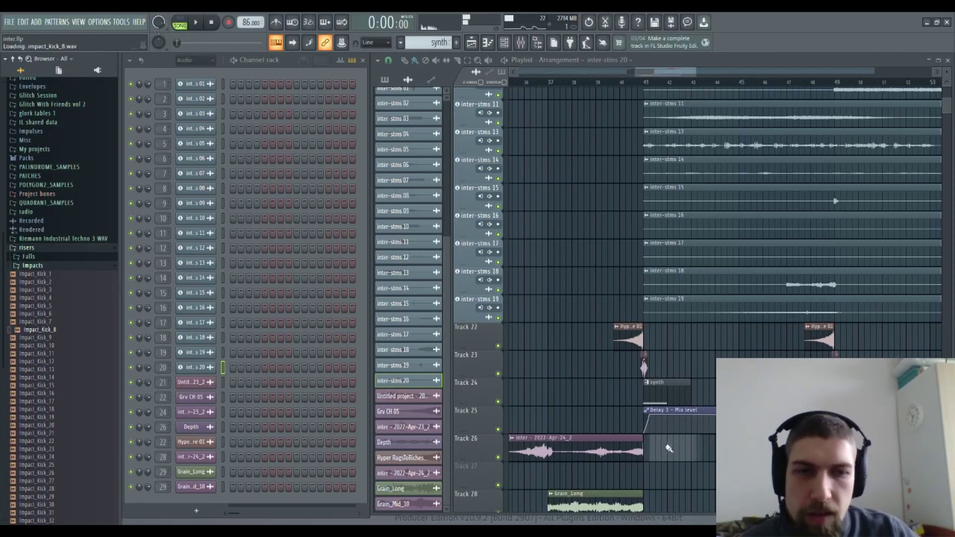
Step: Lower the filter cutoff in the Impact_Kick_8 clip's precomputed effects and route the clip to mixer track 30
double_click(660, 447)
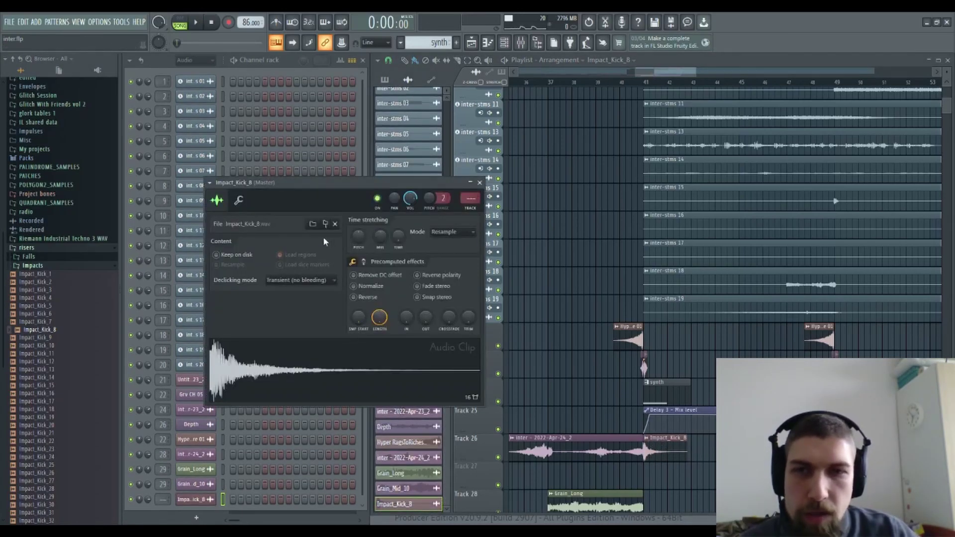
left_click(367, 263)
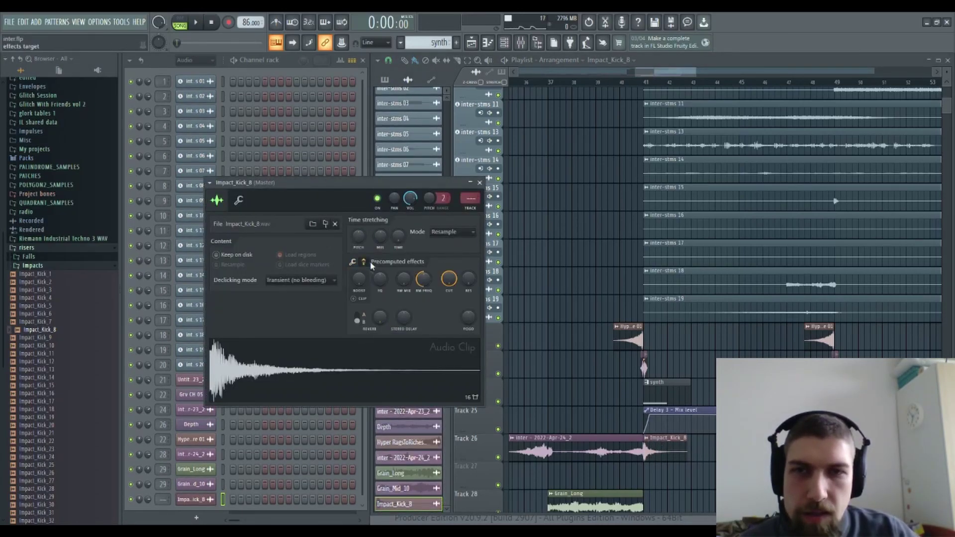
left_click_drag(452, 288, 450, 319)
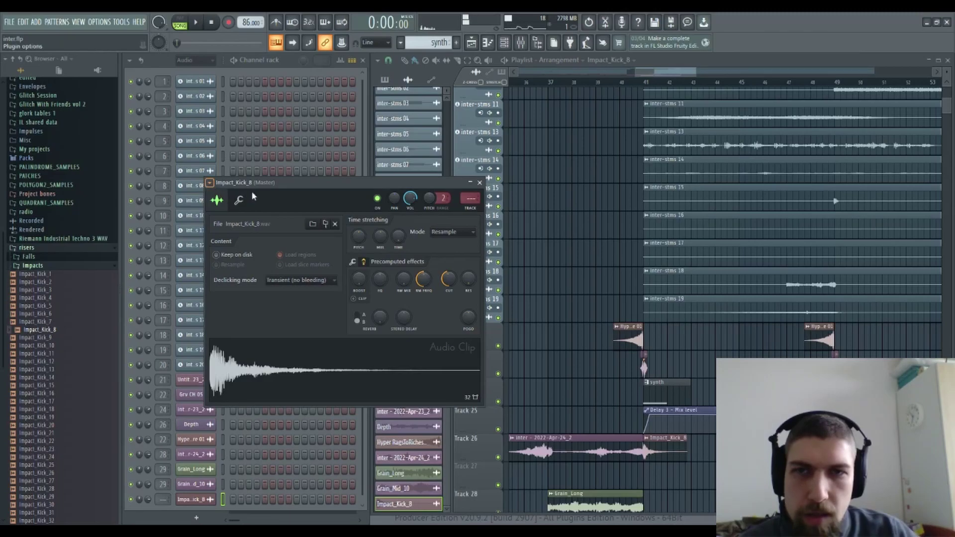
key("ctrl+l")
left_click(396, 185)
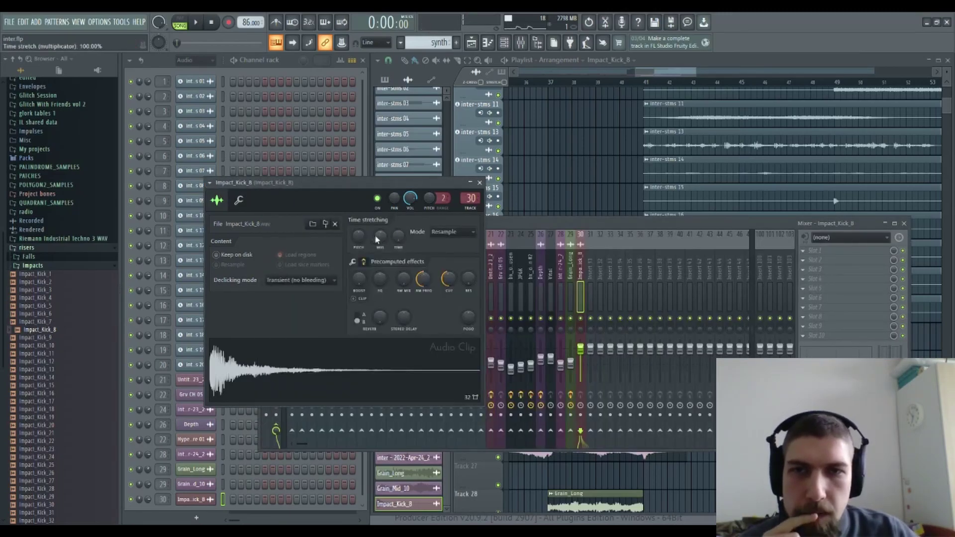
Step: Lower the Impact_Kick_8 clip's time-stretching pitch while auditioning the sample
left_click_drag(358, 237, 355, 268)
left_click(330, 357)
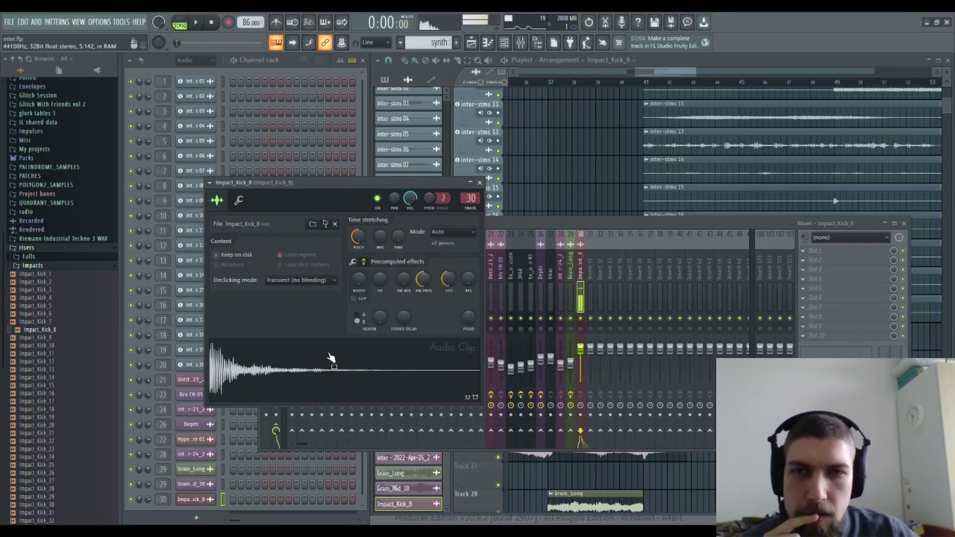
mouse_move(356, 235)
left_mouse_down()
mouse_move(352, 265)
mouse_move(357, 235)
left_mouse_up()
left_click(330, 360)
left_click(348, 356)
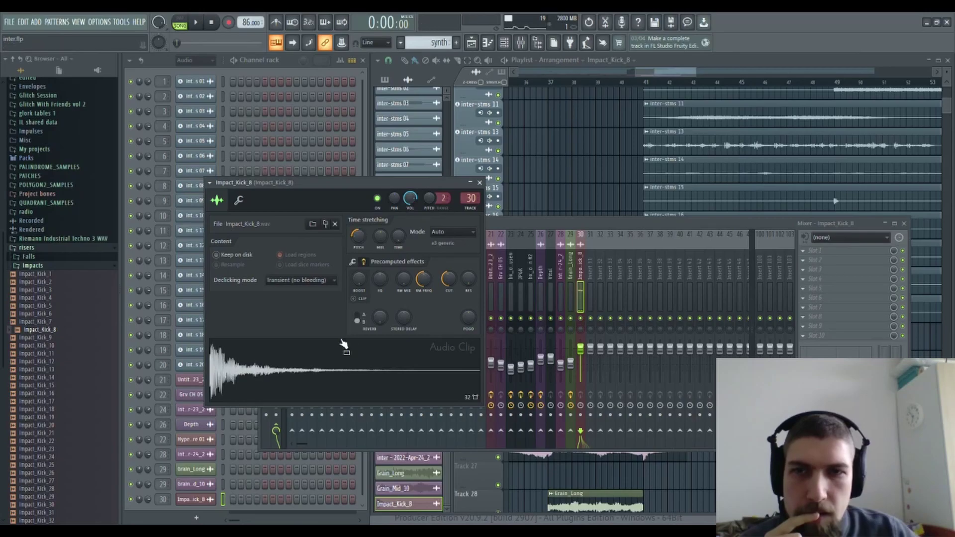
left_click(337, 355)
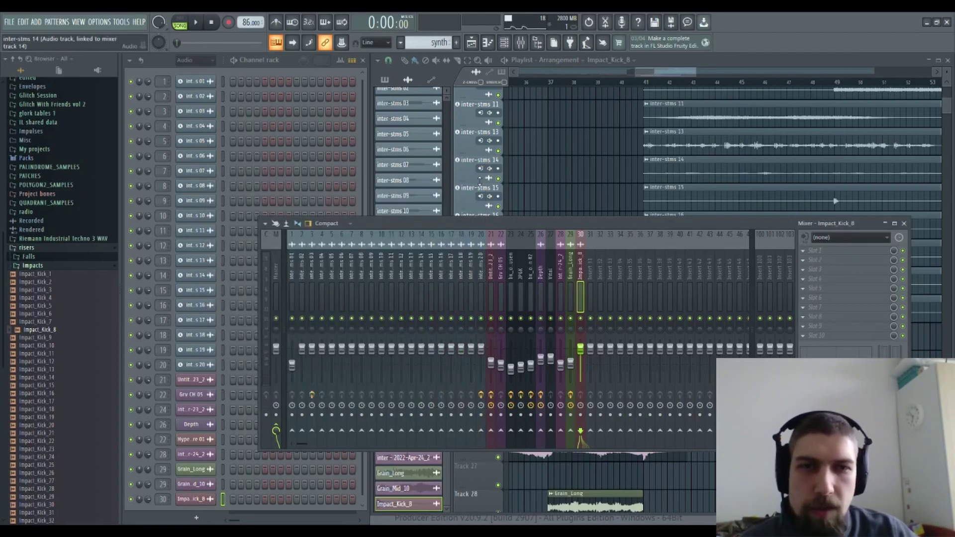
Step: Lower the Impact_Kick_8 mixer level slightly and play the transition into bar 41 to check the hit
left_click(479, 182)
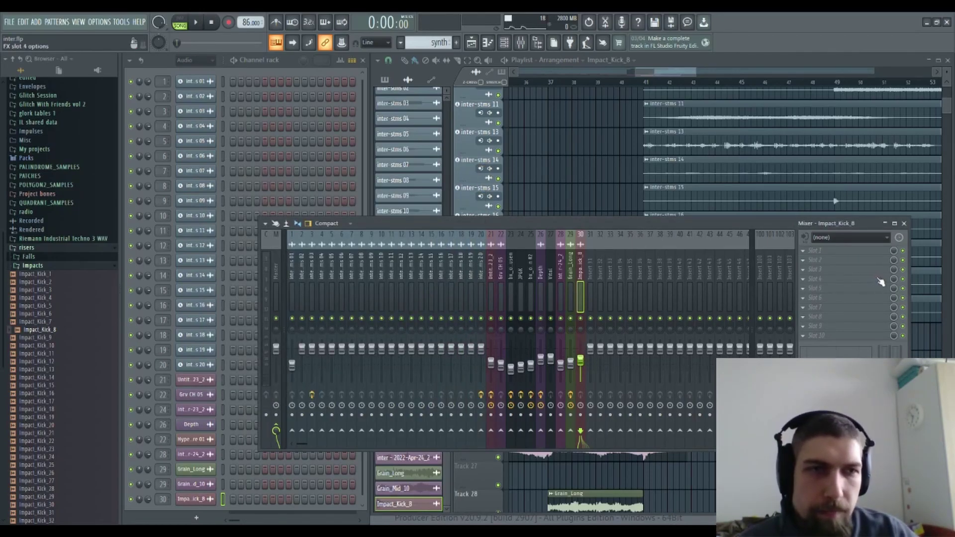
left_click(904, 224)
left_click(531, 80)
key("space")
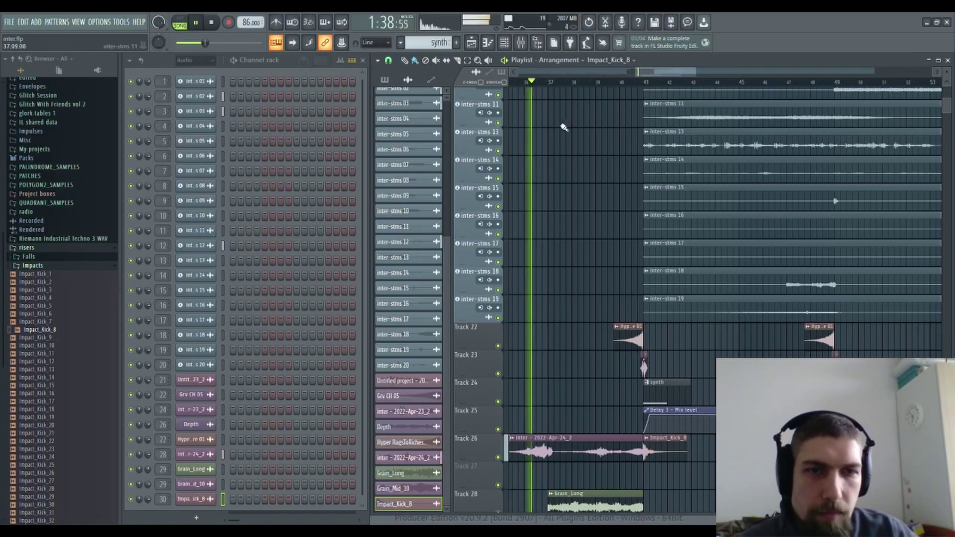
double_click(666, 455)
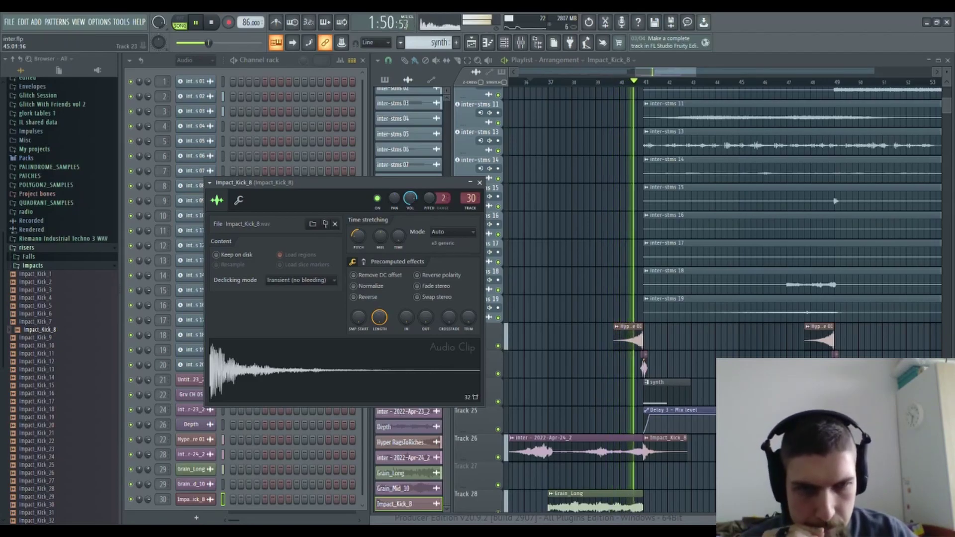
left_click(480, 183)
key("space")
left_click(213, 23)
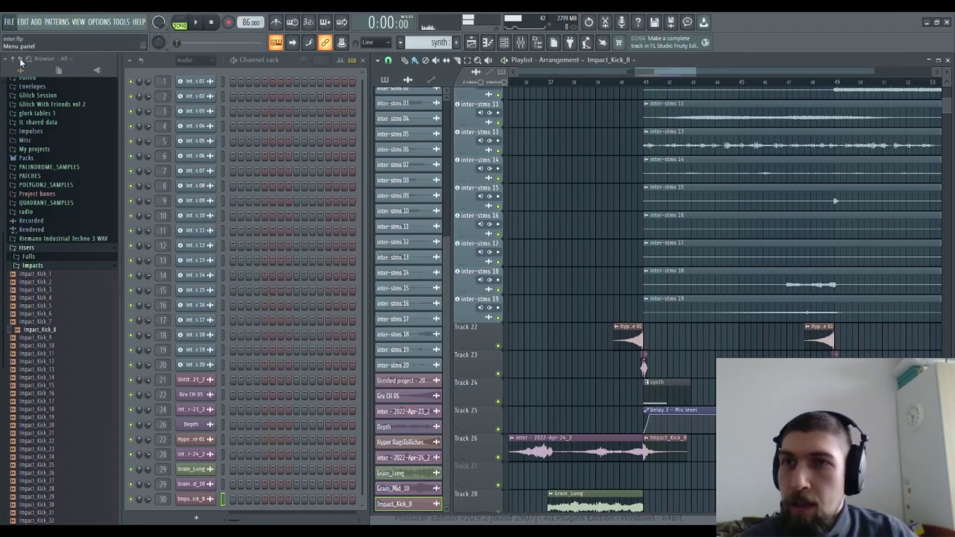
Step: Examine the playlist from bar 41 to the end of the stems, including the added clips on Tracks 22 to 29
scroll(735, 259, "up", 4)
scroll(740, 214, "right", 3)
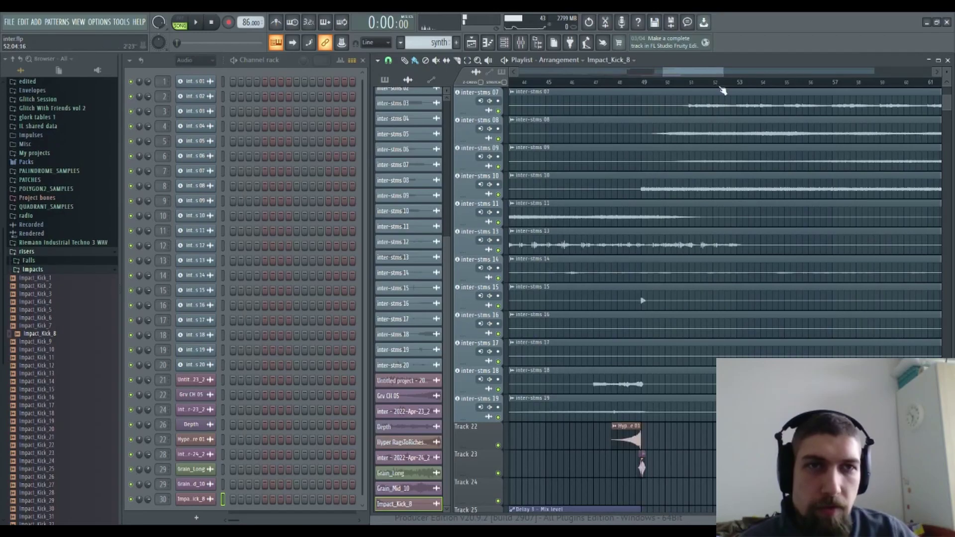
scroll(722, 86, "down", 5)
left_click_drag(752, 442, 596, 312)
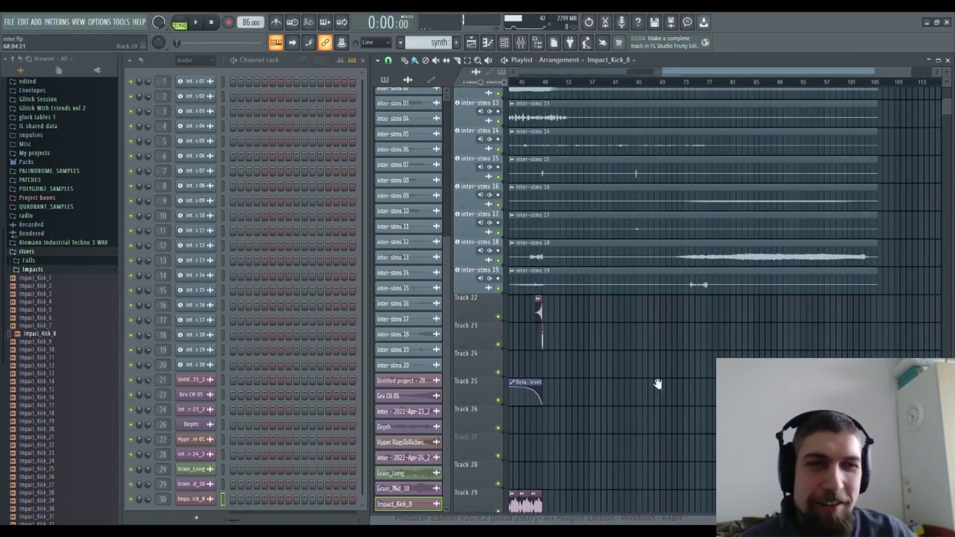
left_click_drag(656, 356, 728, 502)
left_click_drag(829, 365, 624, 310)
left_click_drag(759, 308, 753, 380)
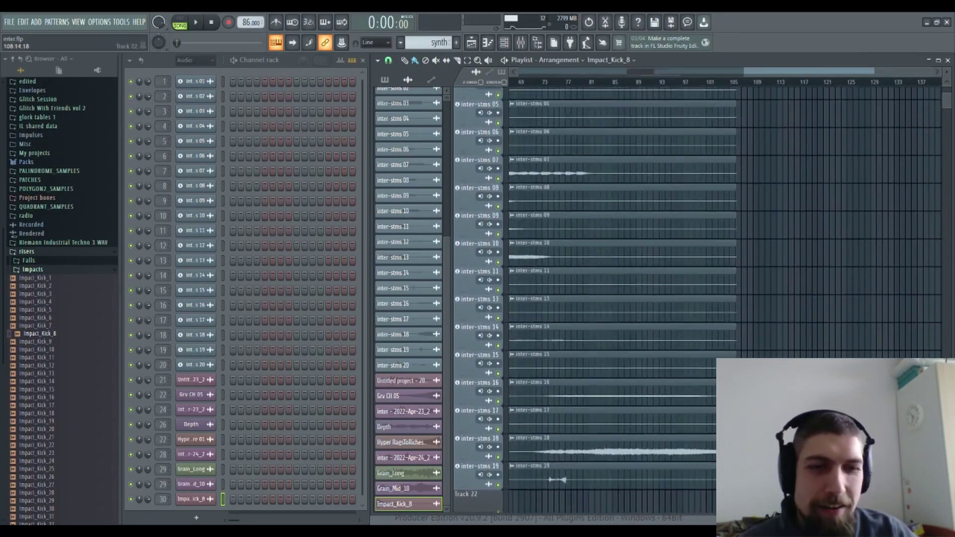
left_click_drag(768, 152, 816, 149)
left_click_drag(657, 450, 840, 287)
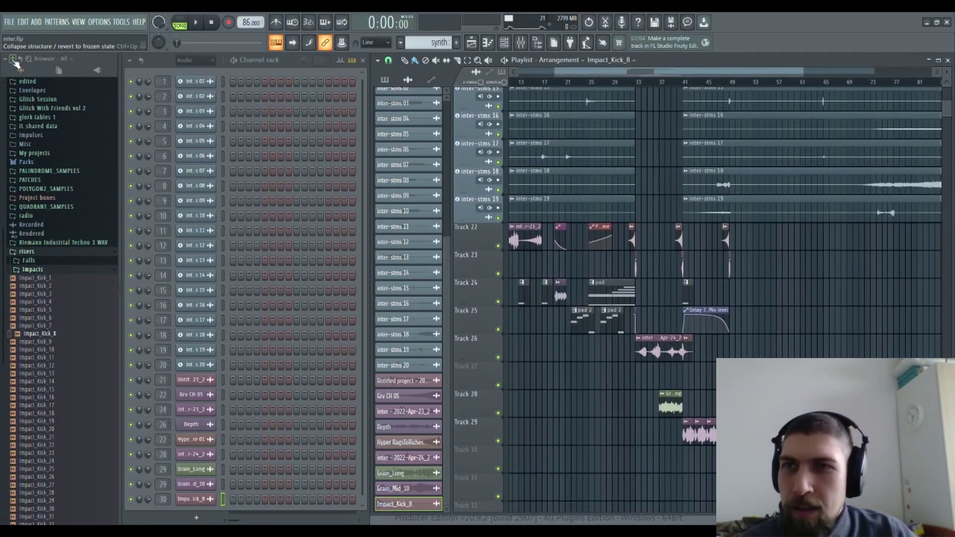
Step: Add a JP6K synth to the unsorted channels and route it to mixer track 31
left_click(51, 70)
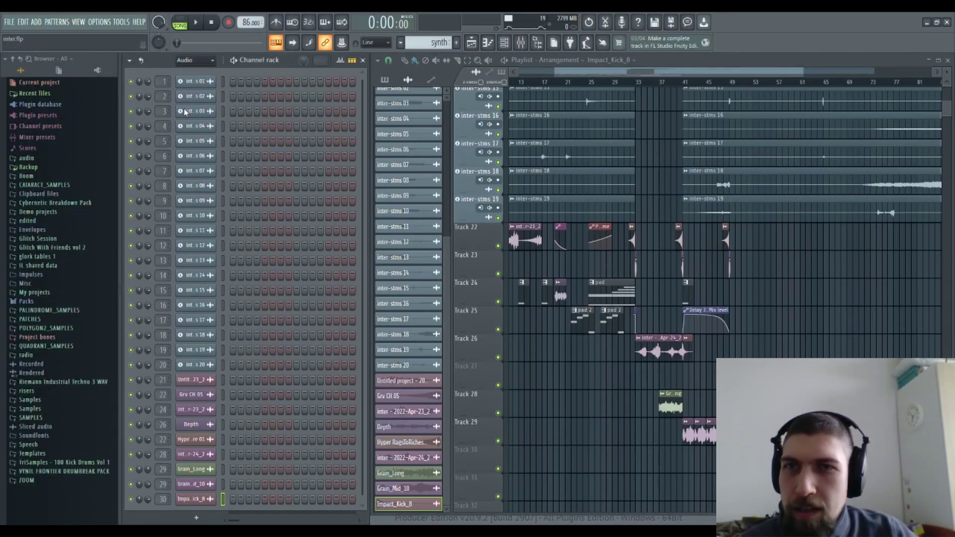
scroll(195, 60, "down", 2)
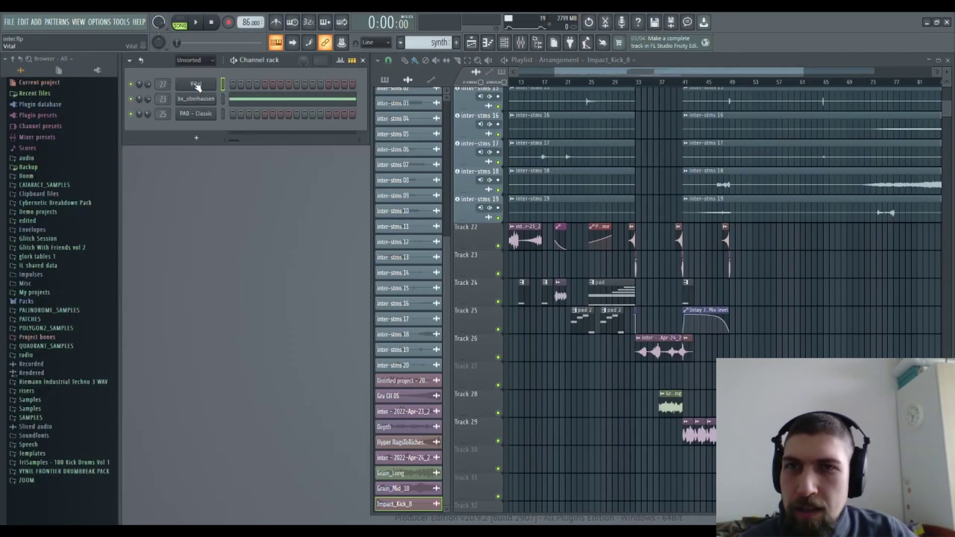
left_click(545, 49)
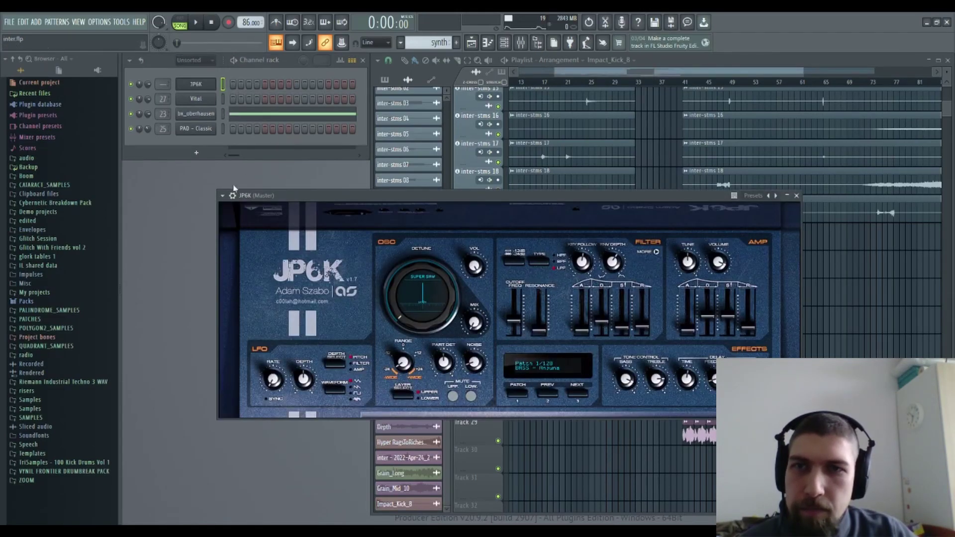
key("ctrl+l")
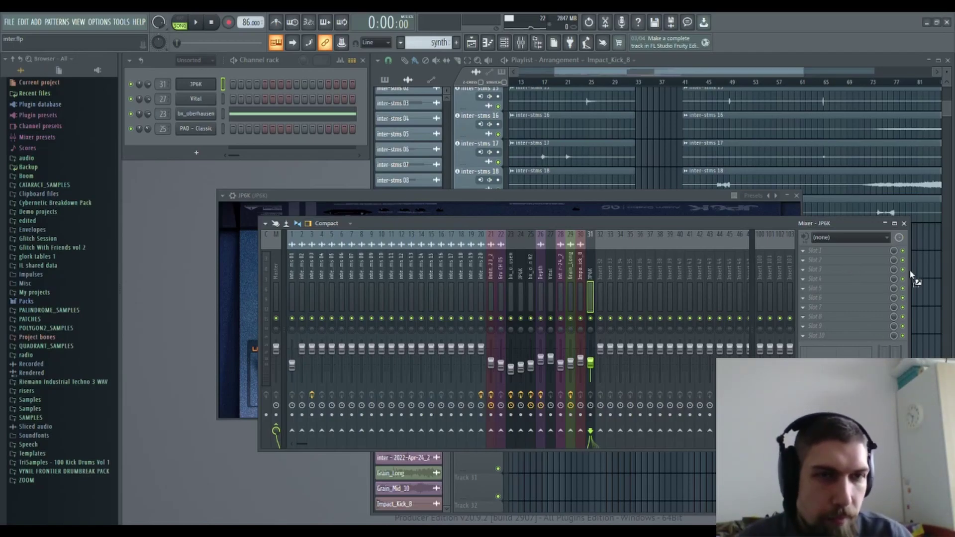
Step: Load smartComp into the first effect slot of the JP6K mixer track and return to the synth
left_click_drag(842, 252, 842, 253)
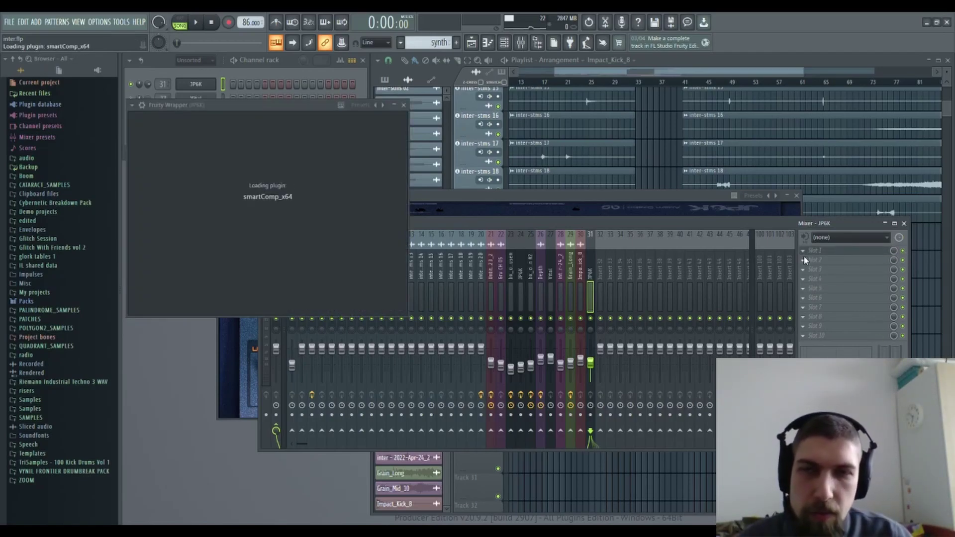
left_click(907, 232)
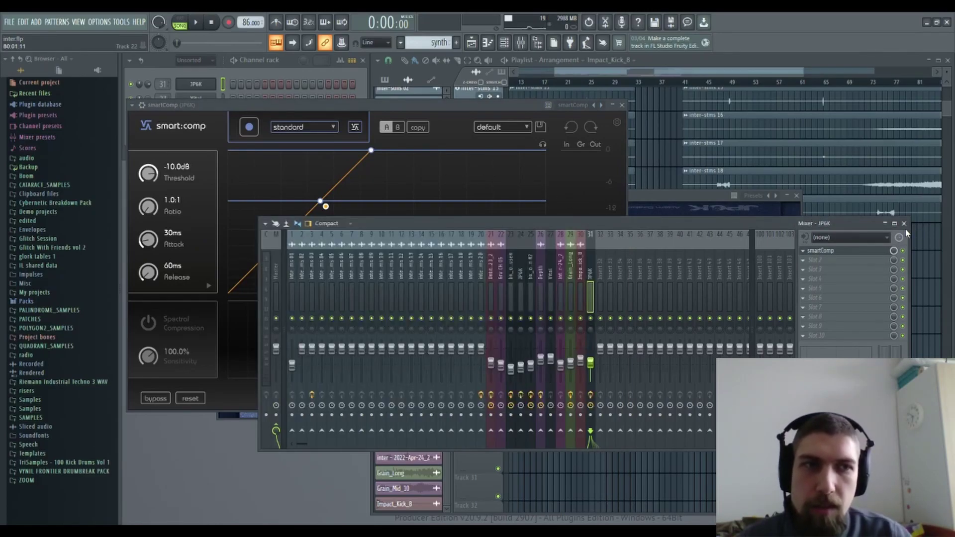
left_click(904, 224)
left_click(676, 196)
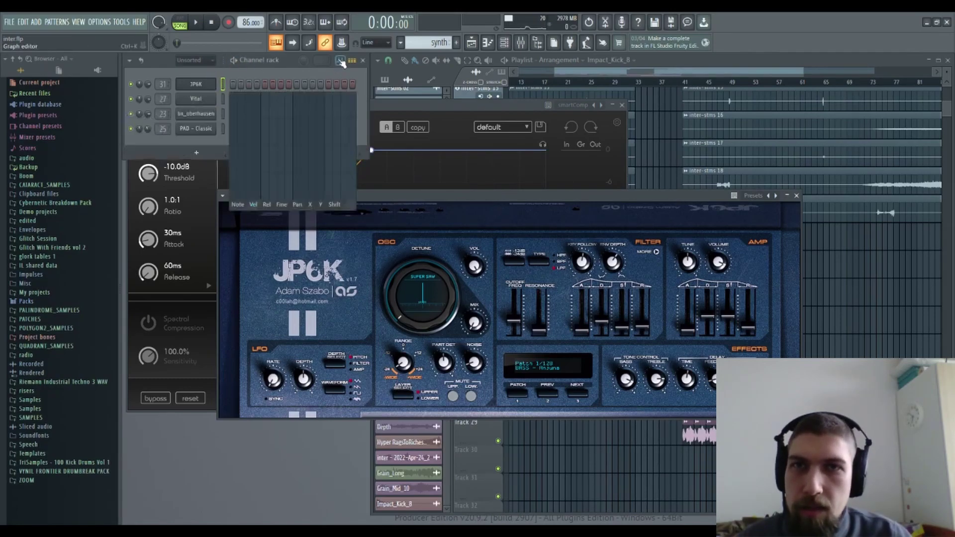
Step: Create a new pattern named "sequence" for the JP6K channel
left_click(361, 62)
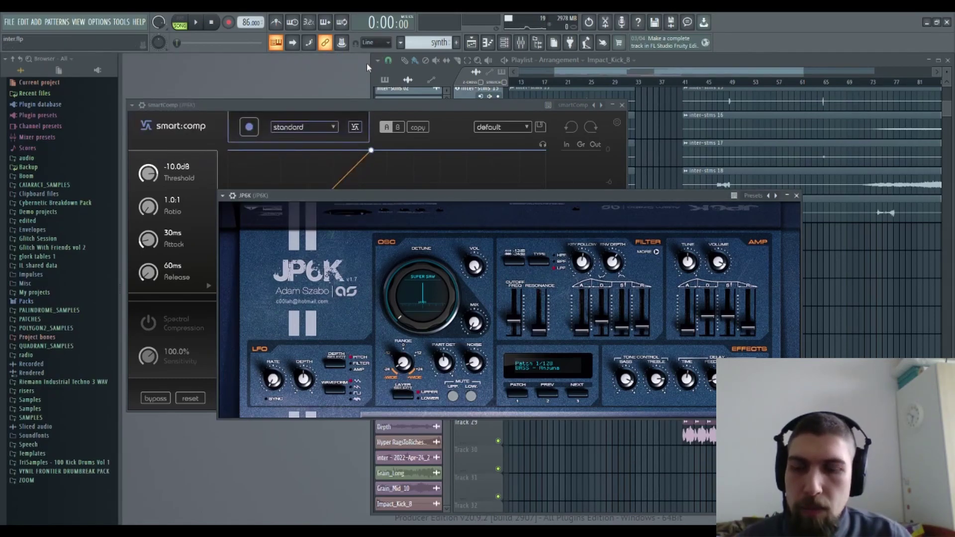
left_click(521, 42)
left_click(521, 42)
left_click(504, 42)
left_click(354, 61)
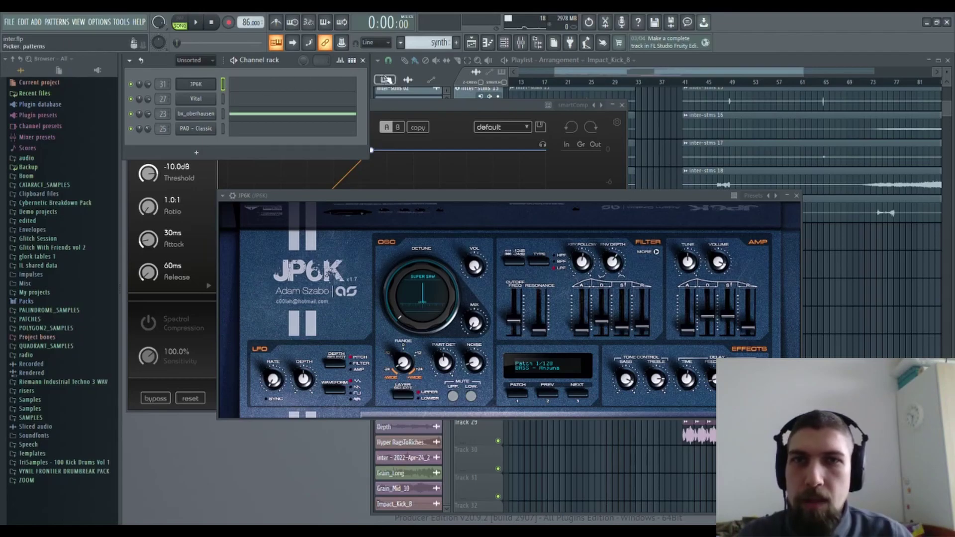
left_click(456, 42)
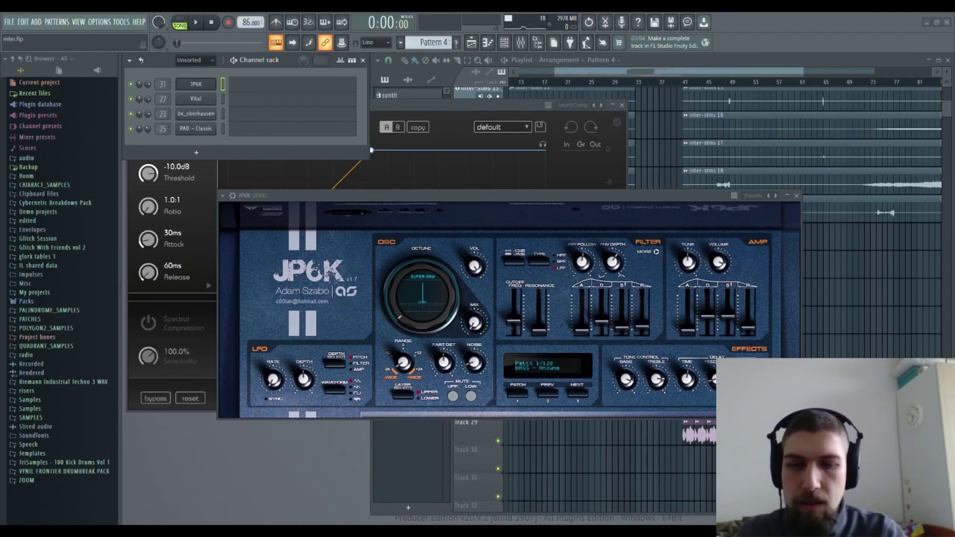
type("sequence")
key("Return")
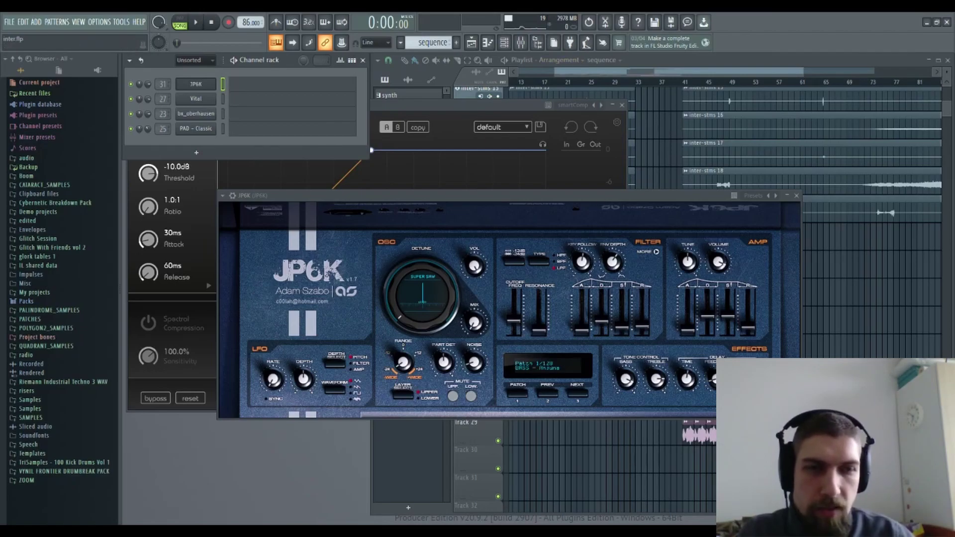
Step: Adjust the JP6K's filter cutoff while auditioning notes, and close the synth window
key("x")
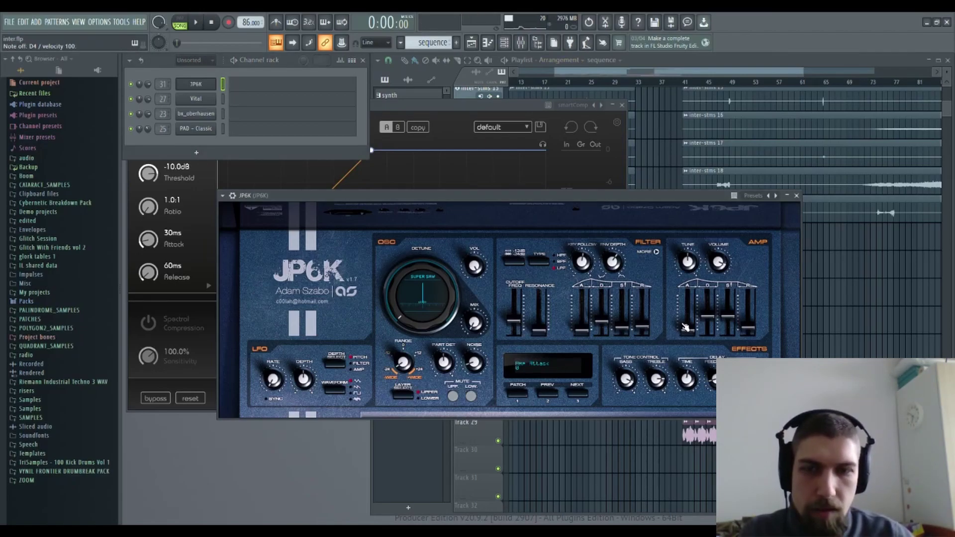
left_click_drag(517, 317, 517, 327)
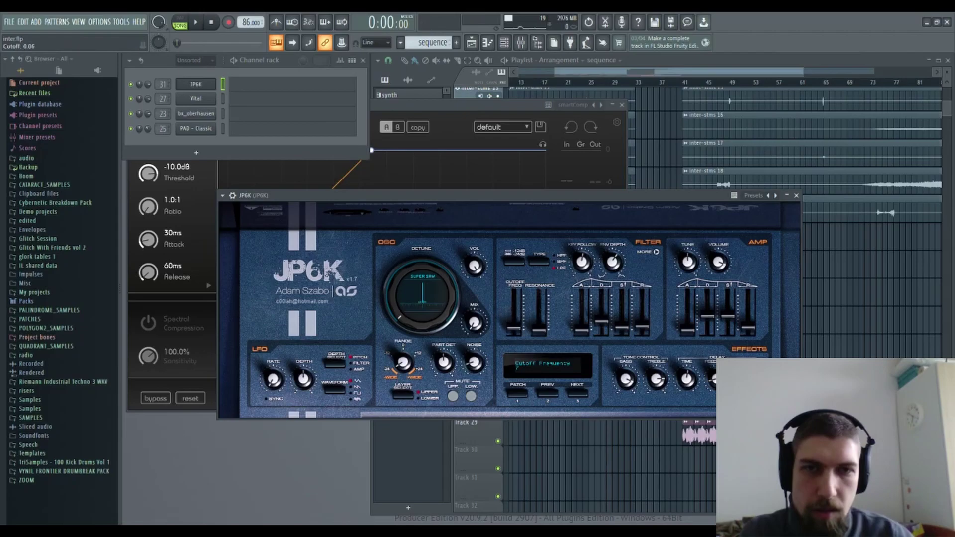
left_click(691, 328)
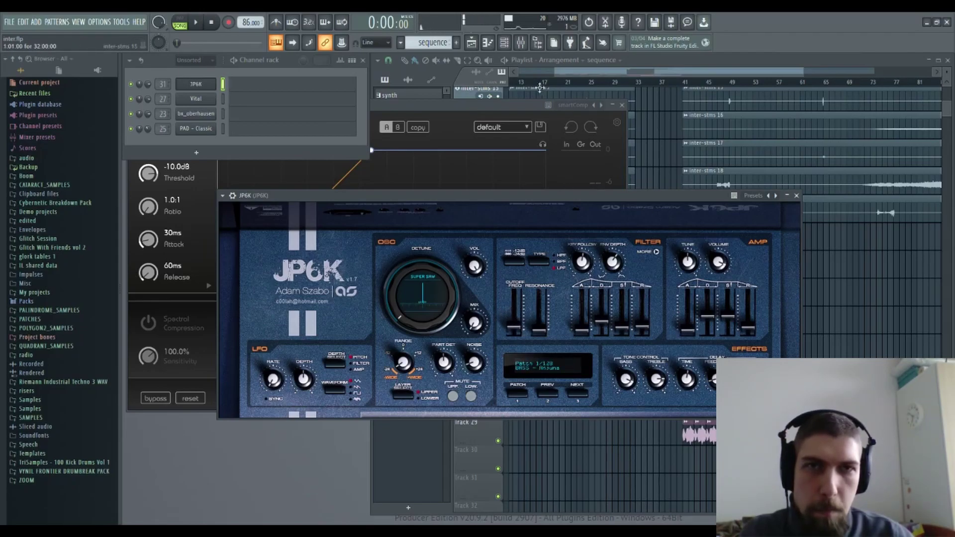
left_click(508, 105)
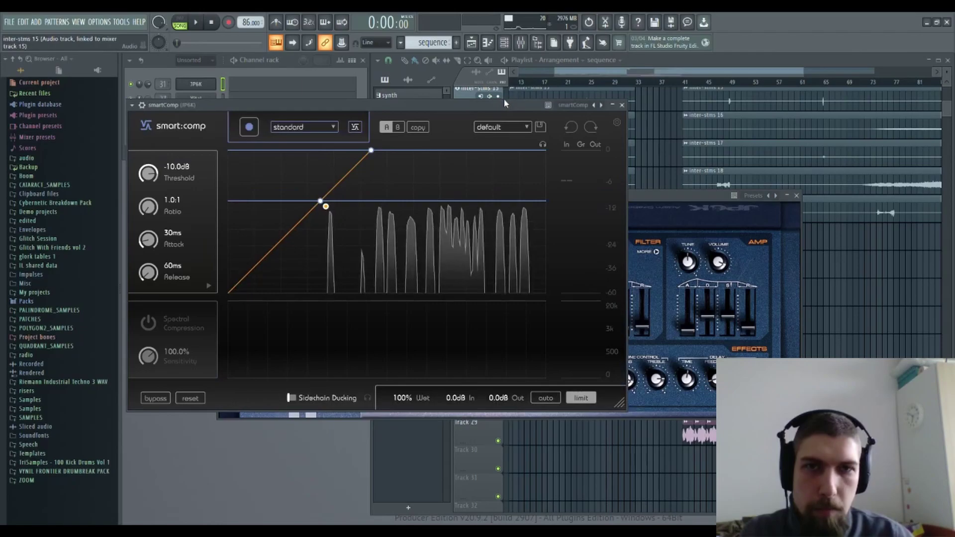
left_click(798, 201)
left_click(796, 196)
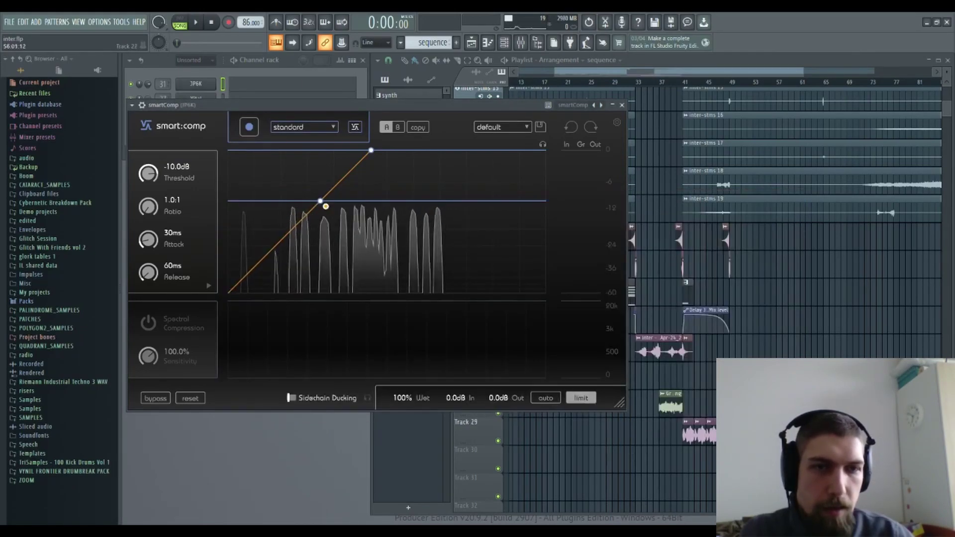
Step: Enter four consecutive one-step notes at the start of bar 1 in the JP6K piano roll: C#4, A4, G#4 and C#4
left_click(285, 85)
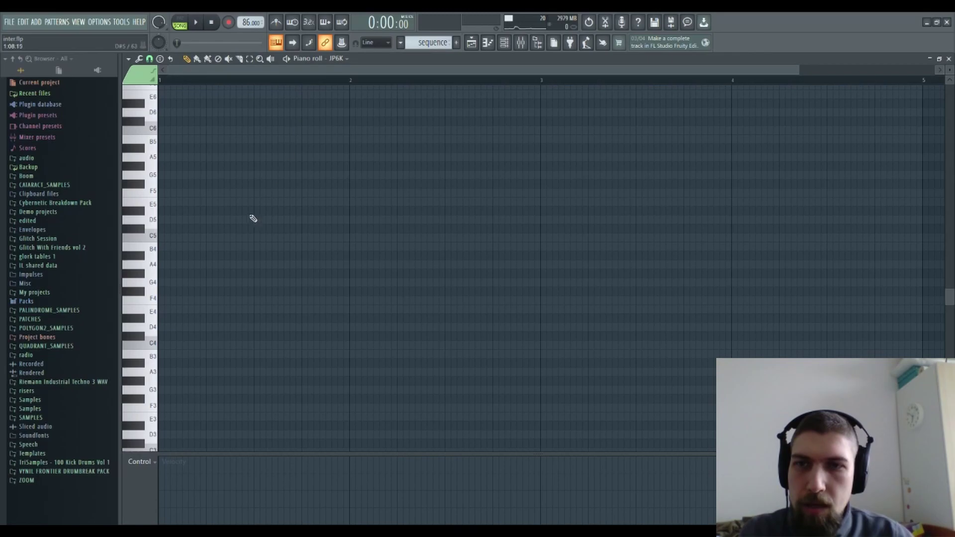
scroll(261, 293, "down", 3)
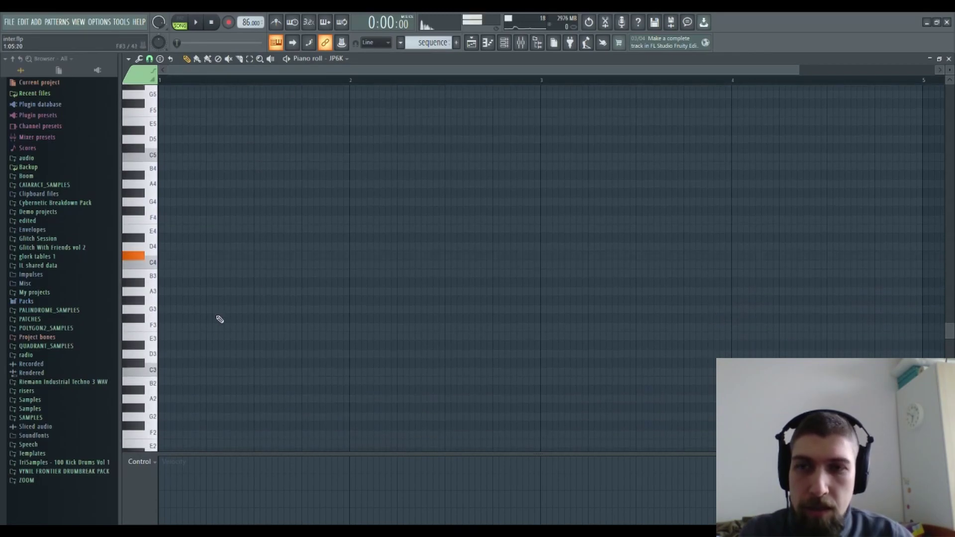
left_click(173, 256)
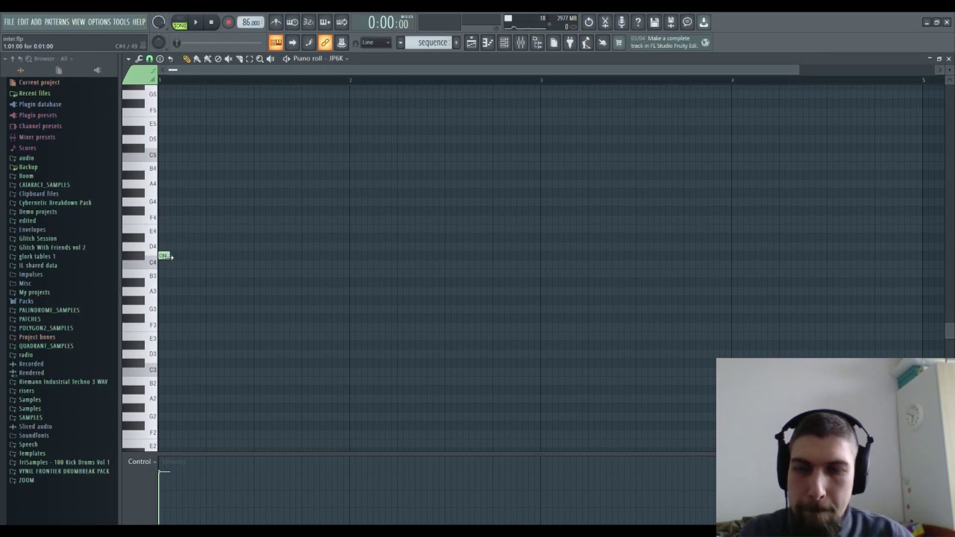
left_click(171, 227)
left_click_drag(171, 221, 171, 175)
left_click(183, 192)
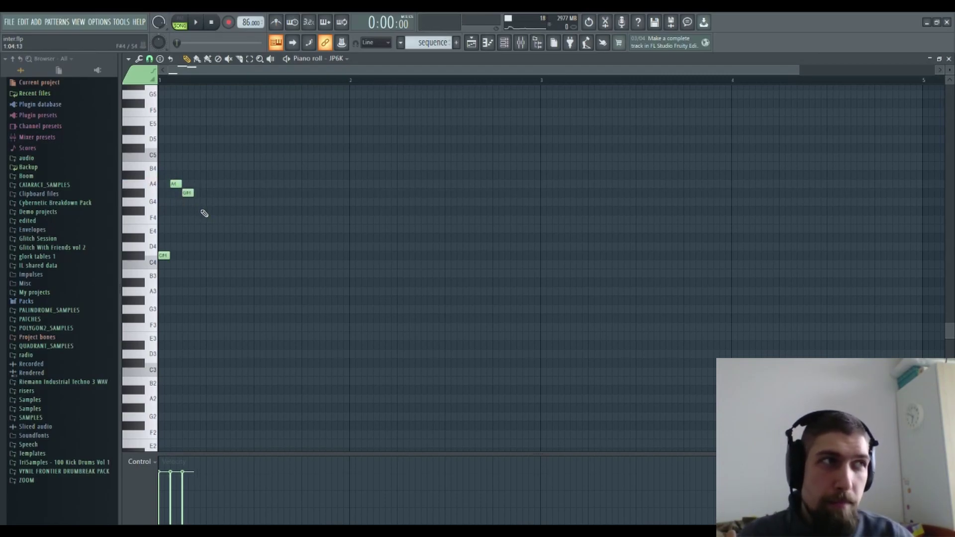
left_click(196, 256)
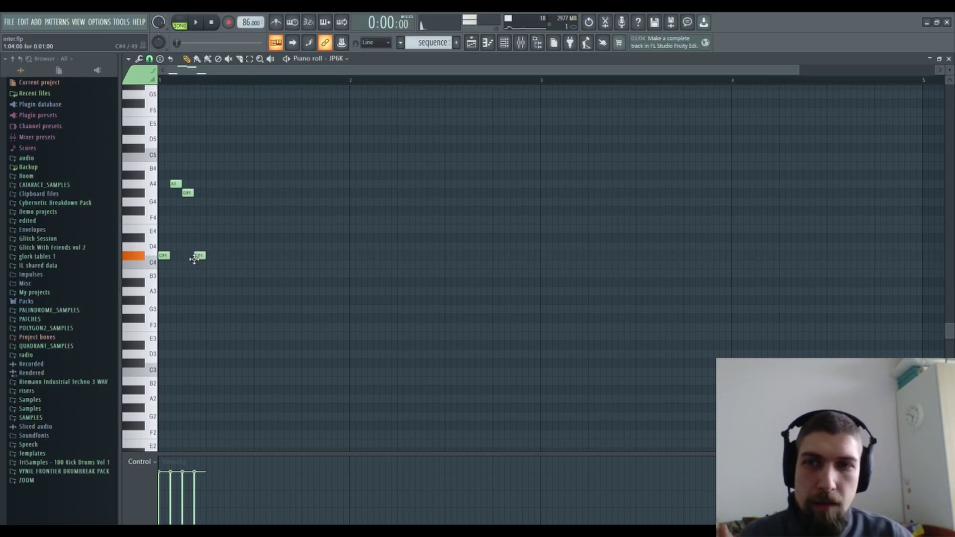
Step: Complete the eight-note phrase with consecutive one-step notes B4, C#4, B4 and C#5
left_click_drag(209, 176, 209, 164)
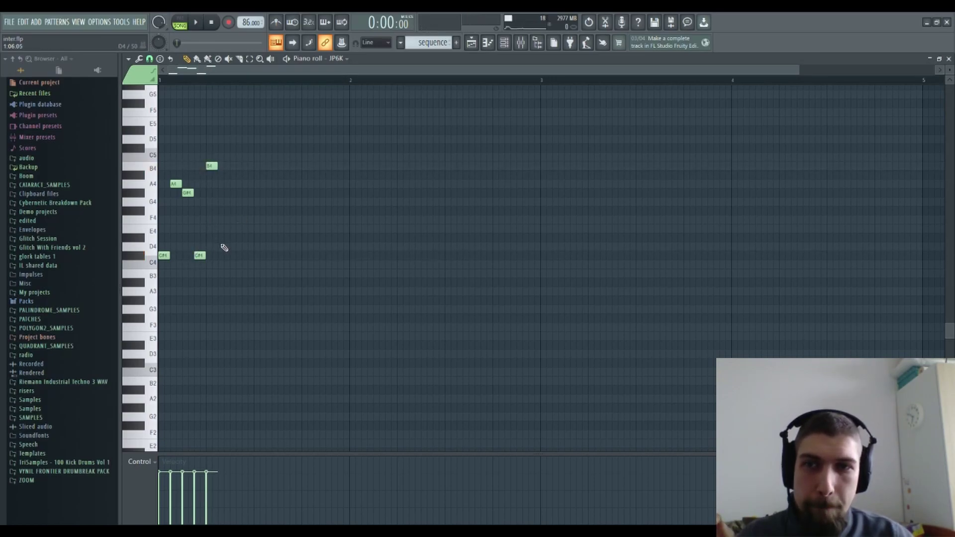
left_click(224, 256)
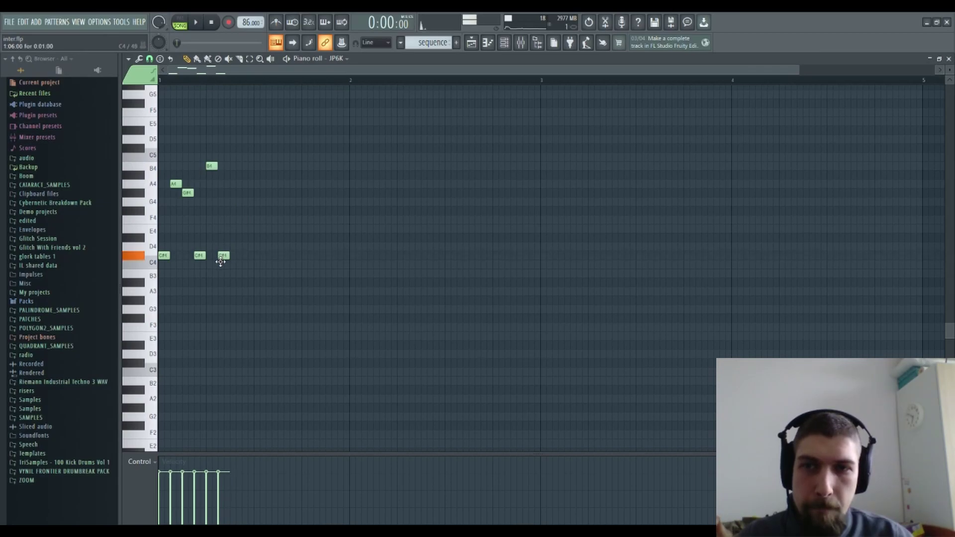
left_click(232, 167)
left_click(244, 157)
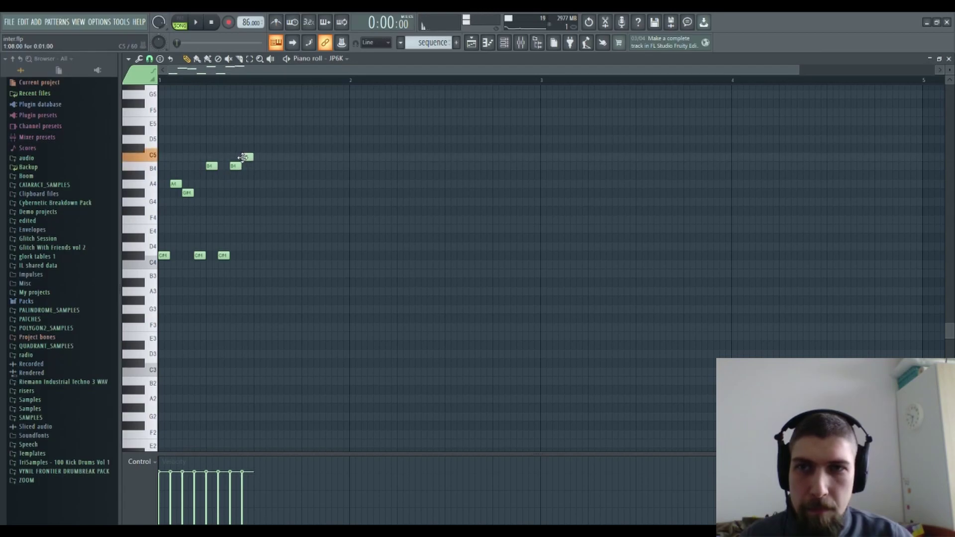
left_click_drag(243, 157, 245, 148)
Step: Duplicate the eight-note phrase seven times to fill four bars, and play the pattern
key("ctrl+b")
key("ctrl+b")
key("ctrl+b")
key("ctrl+b")
key("ctrl+b")
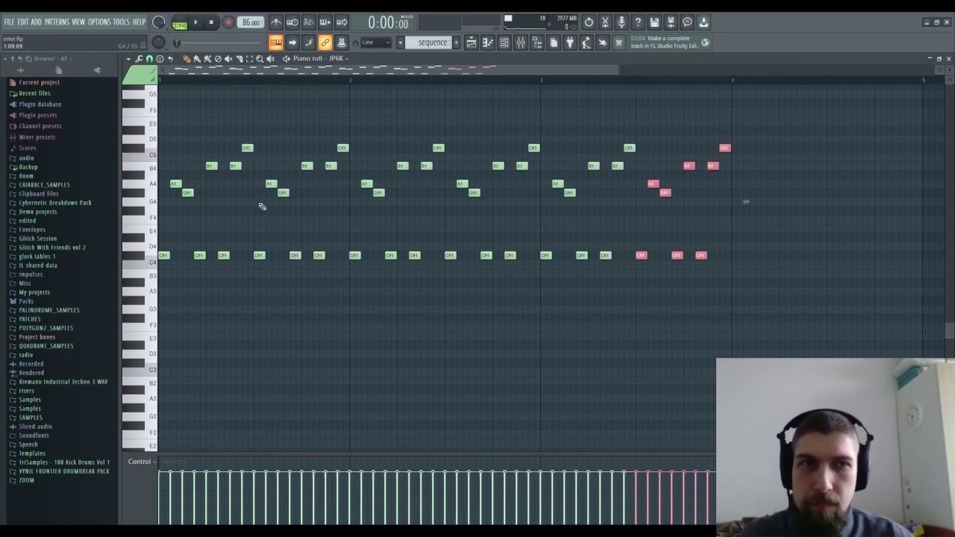
key("ctrl+b")
key("ctrl+b")
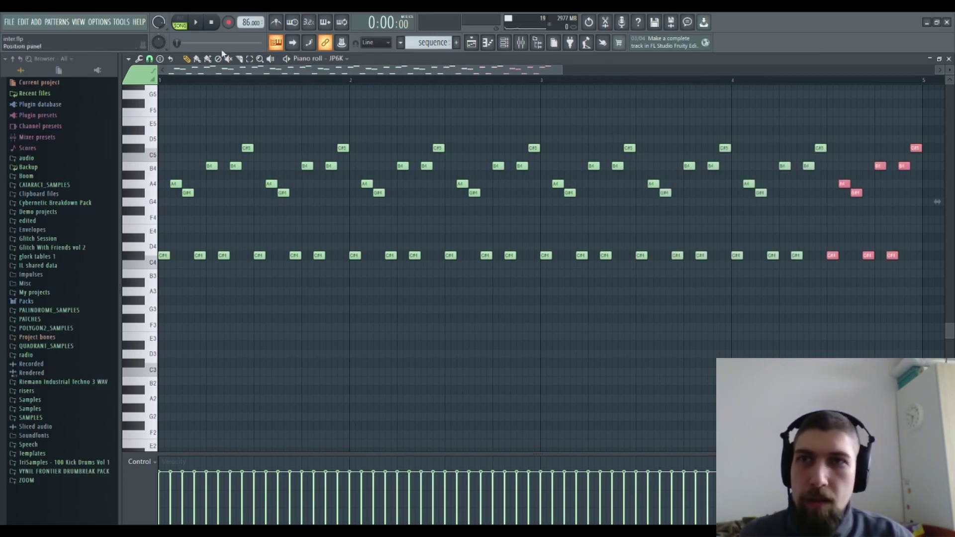
key("space")
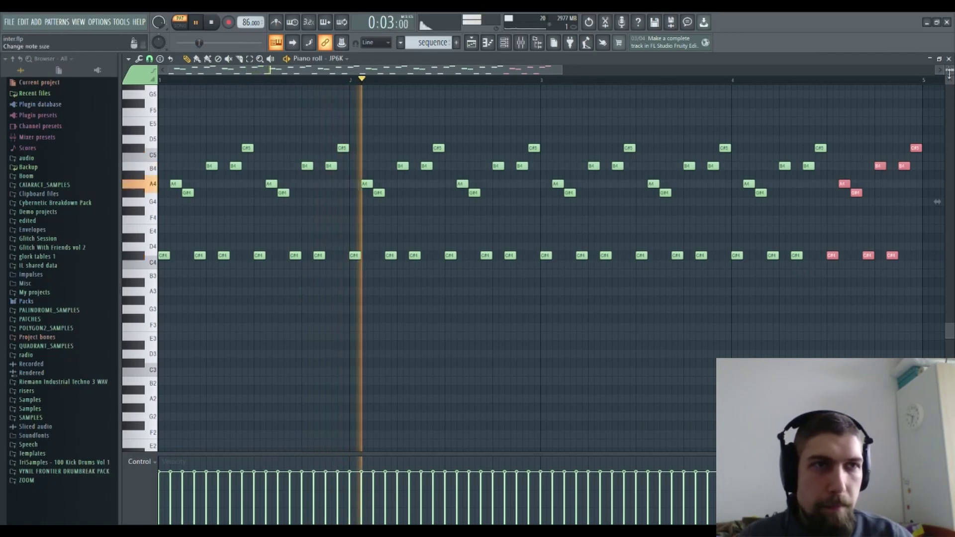
Step: Stop playback, undo the phrase duplications beyond bar 1 so that only two copies of the phrase remain, and clear the note selection
key("space")
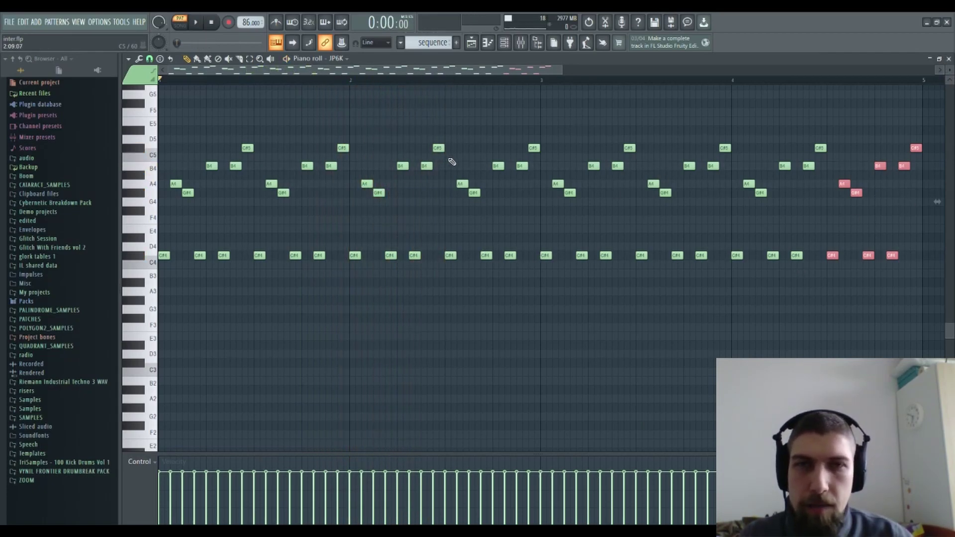
key("ctrl+alt+z")
key("ctrl+alt+z")
key("ctrl+alt+z")
key("ctrl+alt+z")
key("ctrl+alt+z")
key("ctrl+alt+z")
key("ctrl+d")
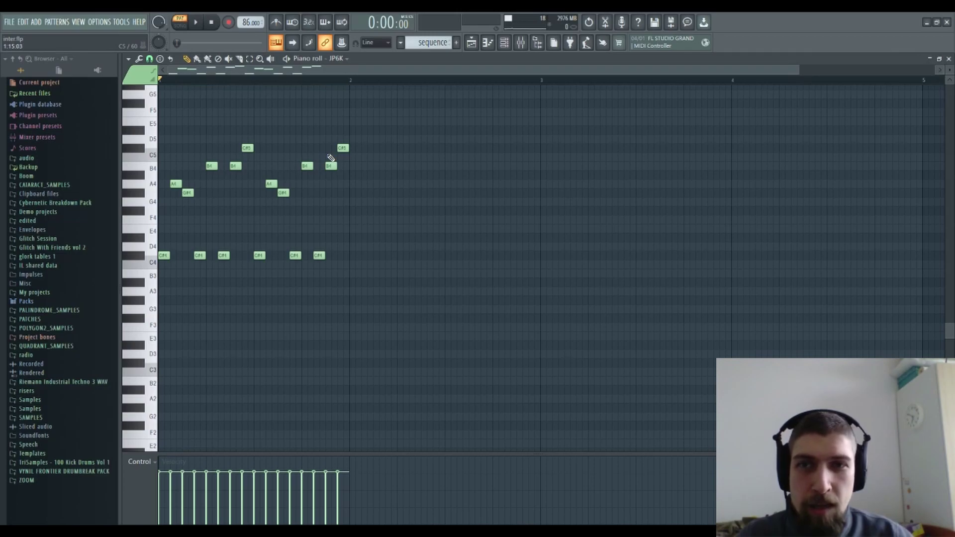
Step: Lower the last note of bar 1 to A4, close the piano roll and audition the edited pattern
left_click(237, 167)
left_click(243, 165)
left_click(243, 165)
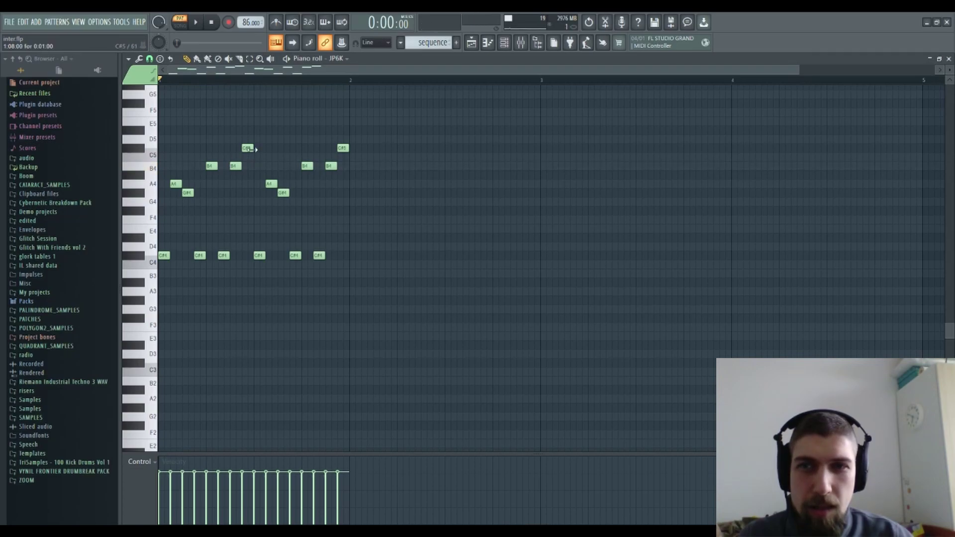
left_click(246, 148)
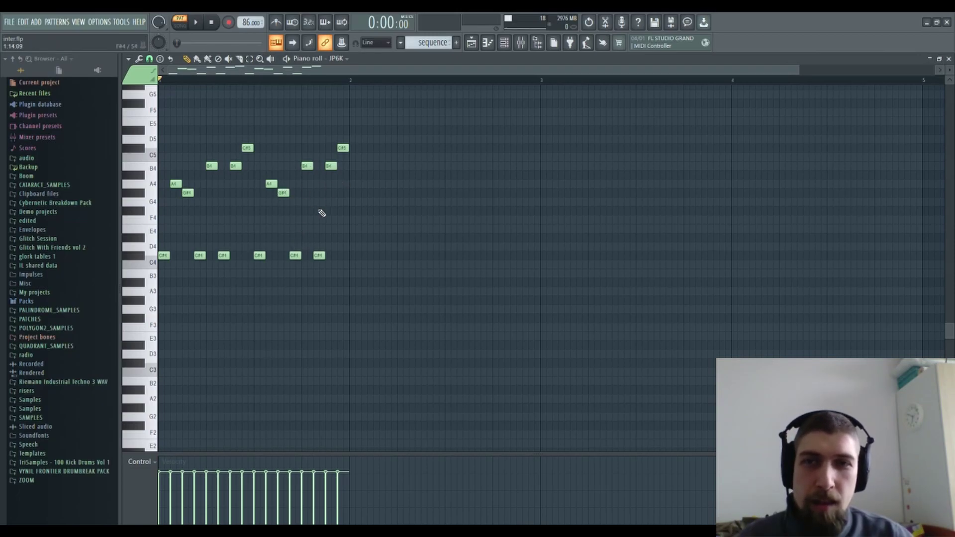
mouse_move(329, 168)
left_mouse_down()
mouse_move(327, 149)
mouse_move(326, 185)
mouse_move(331, 165)
mouse_move(343, 186)
left_mouse_up()
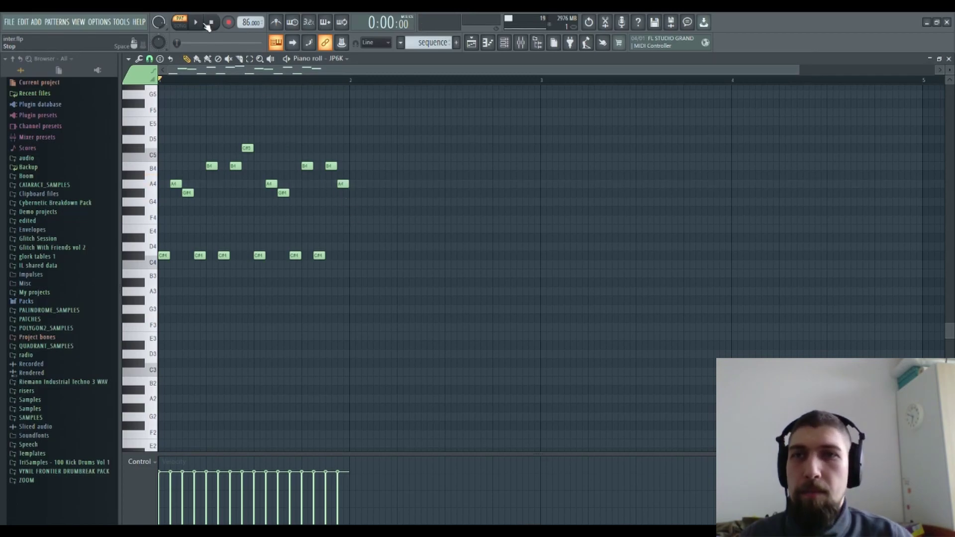
key("space")
left_click(948, 59)
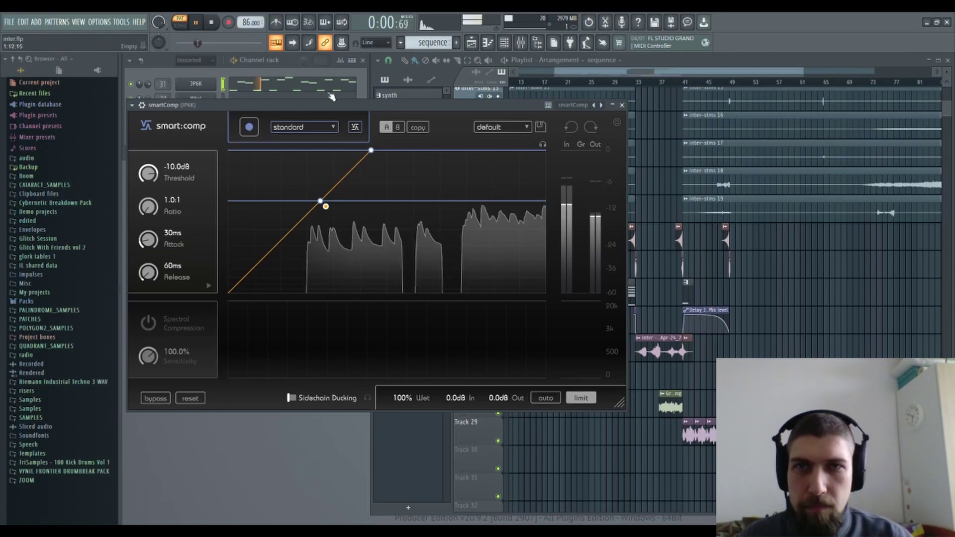
left_click(214, 22)
Step: Transpose all notes of the JP6K pattern up one octave and audition the result
left_click(213, 86)
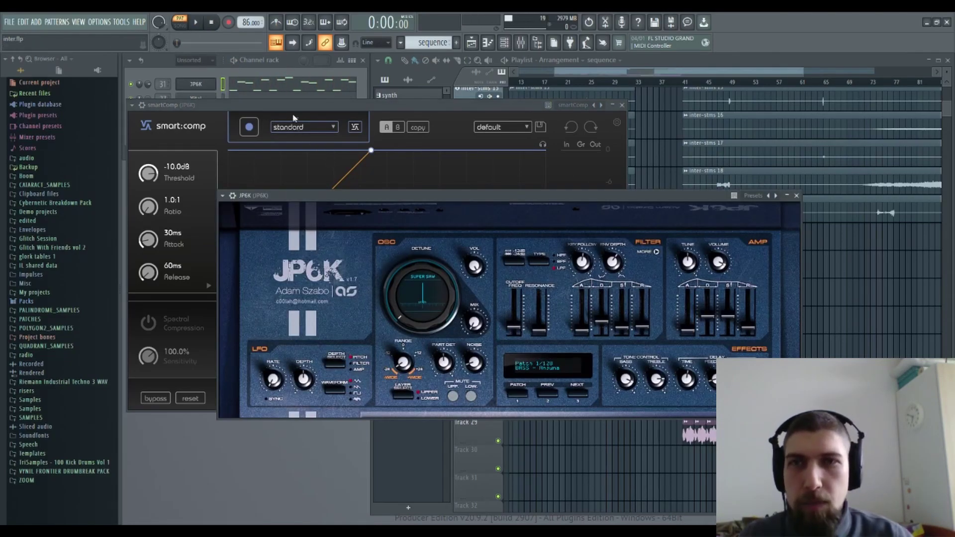
left_click(290, 86)
key("ctrl+a")
key("ctrl+Up")
key("space")
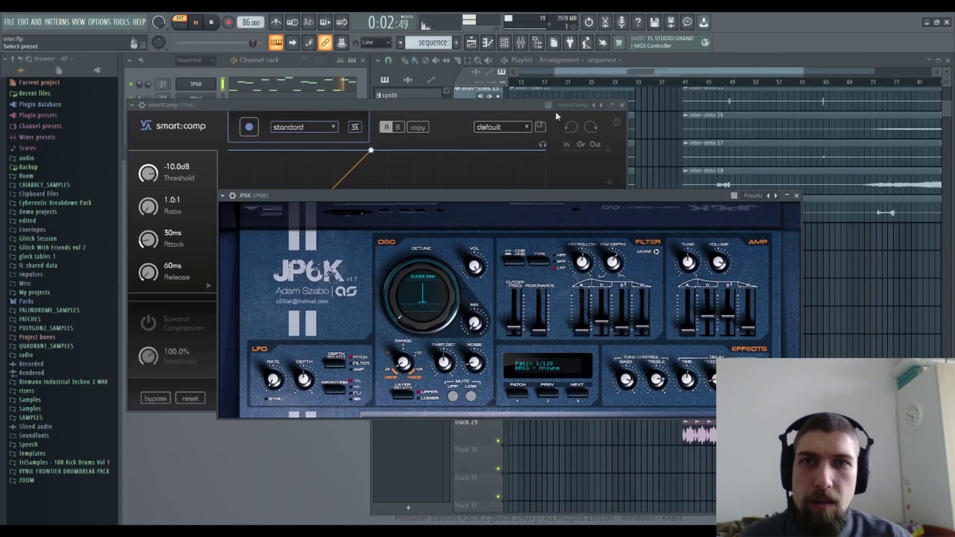
key("space")
Step: Lower the fifth note of the second phrase to G#5, audition the pattern and close the piano roll
left_click(311, 83)
key("space")
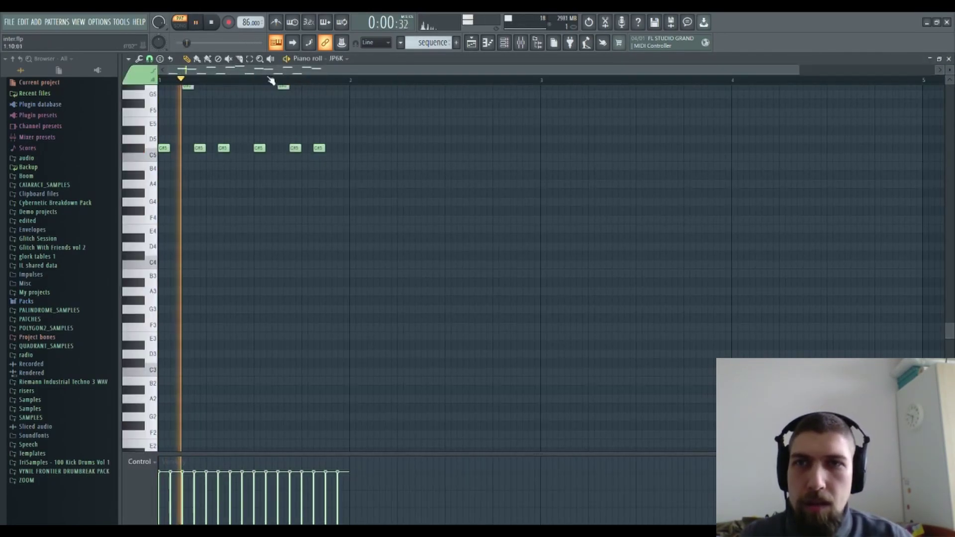
scroll(317, 183, "up", 3)
key("space")
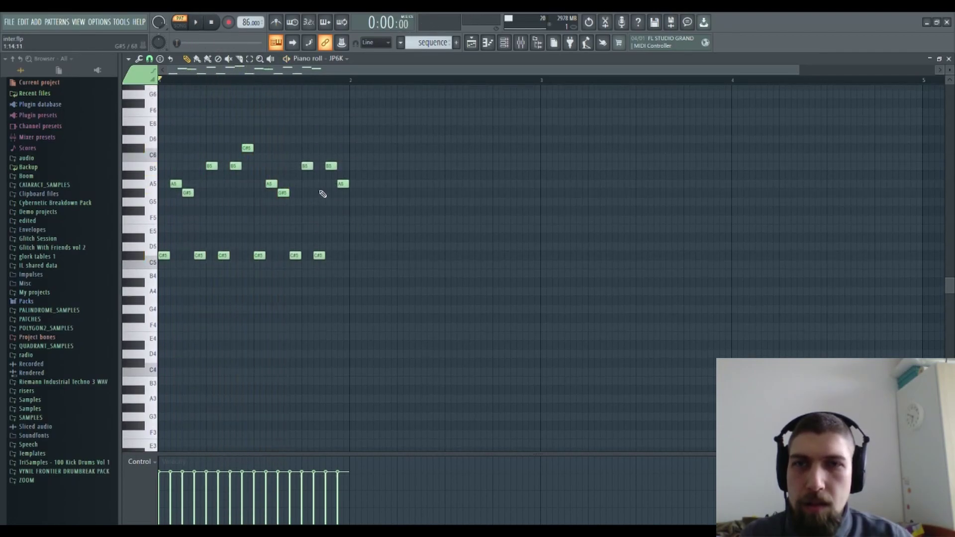
left_click_drag(307, 166, 305, 192)
key("space")
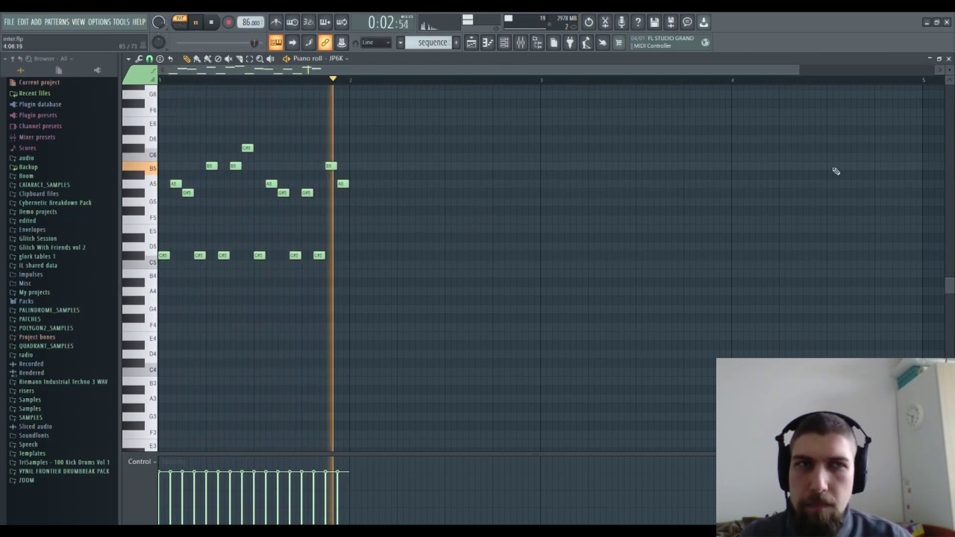
left_click(948, 59)
key("space")
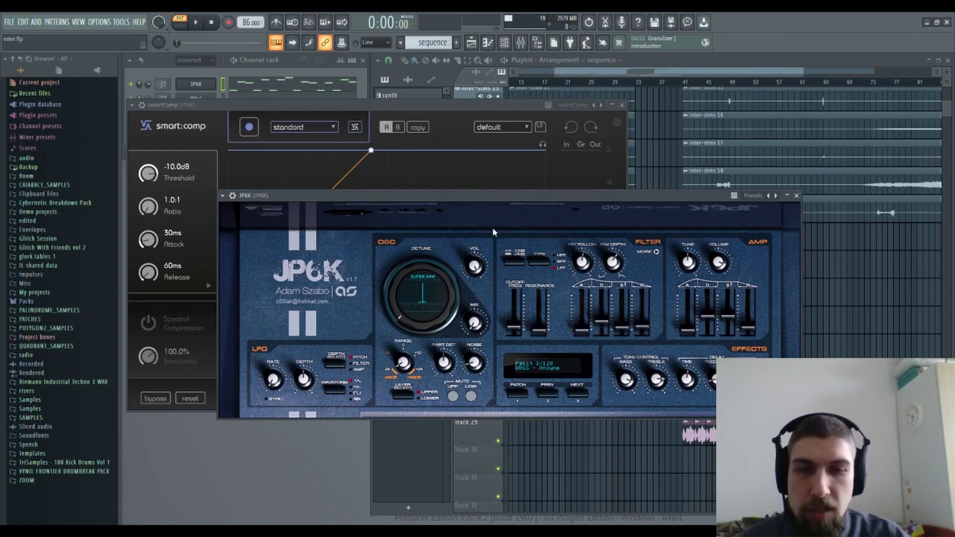
Step: Raise the detune and mix of the JP6K's upper layer, and set the lower layer's detune to 0.52
mouse_move(516, 332)
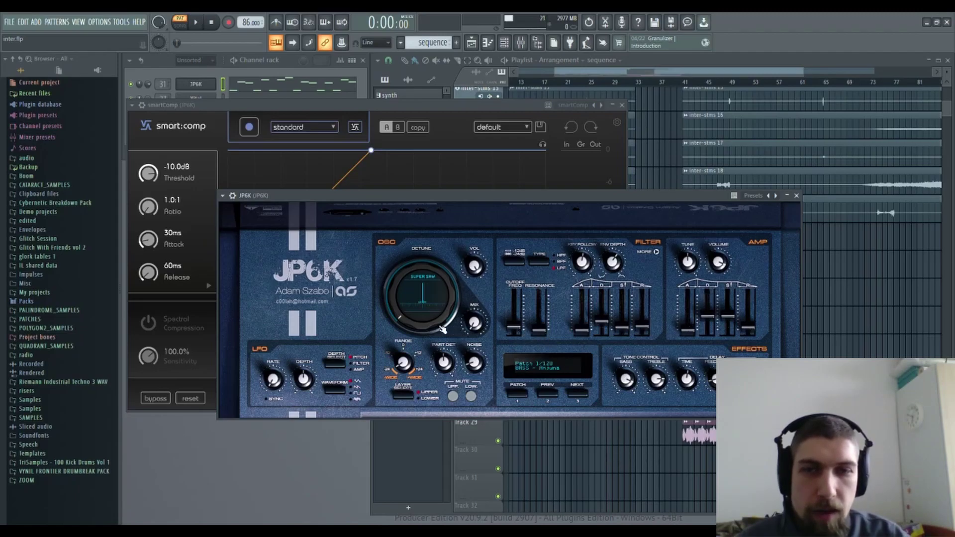
left_click_drag(421, 296, 520, 106)
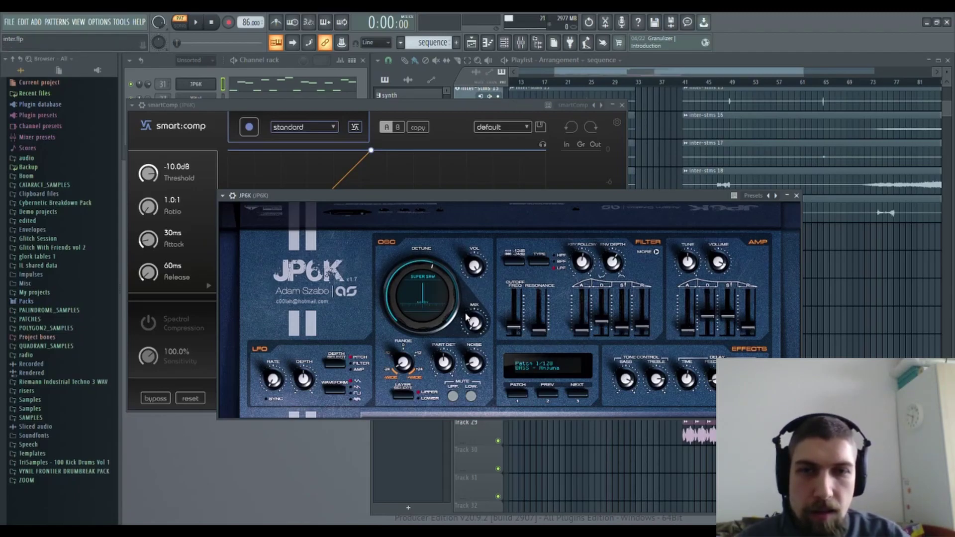
left_click_drag(474, 322, 475, 293)
left_click(400, 395)
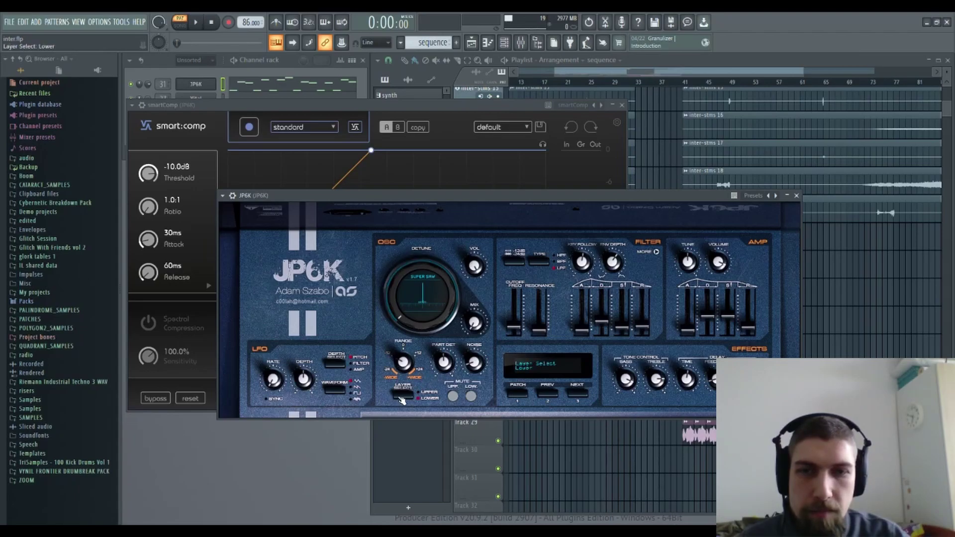
left_click_drag(401, 319, 402, 279)
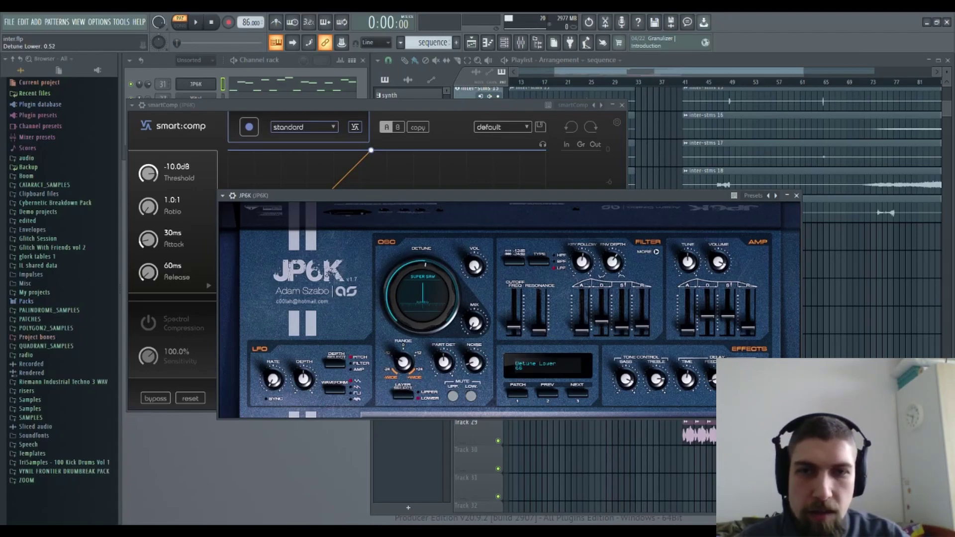
Step: During playback, raise the JP6K lower layer's mix and set the filter cutoff to 0.06
left_click(193, 23)
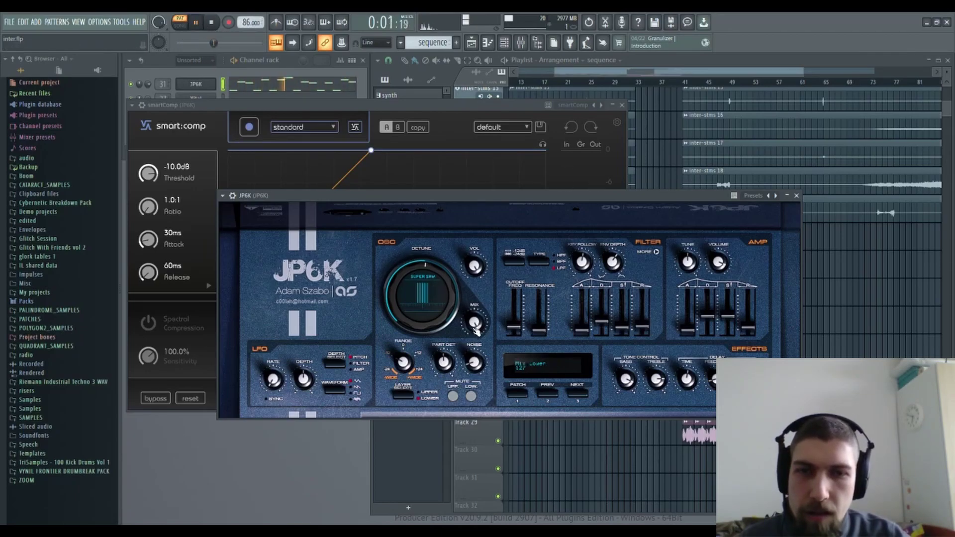
mouse_move(514, 327)
left_mouse_down()
mouse_move(513, 302)
mouse_move(514, 329)
left_mouse_up()
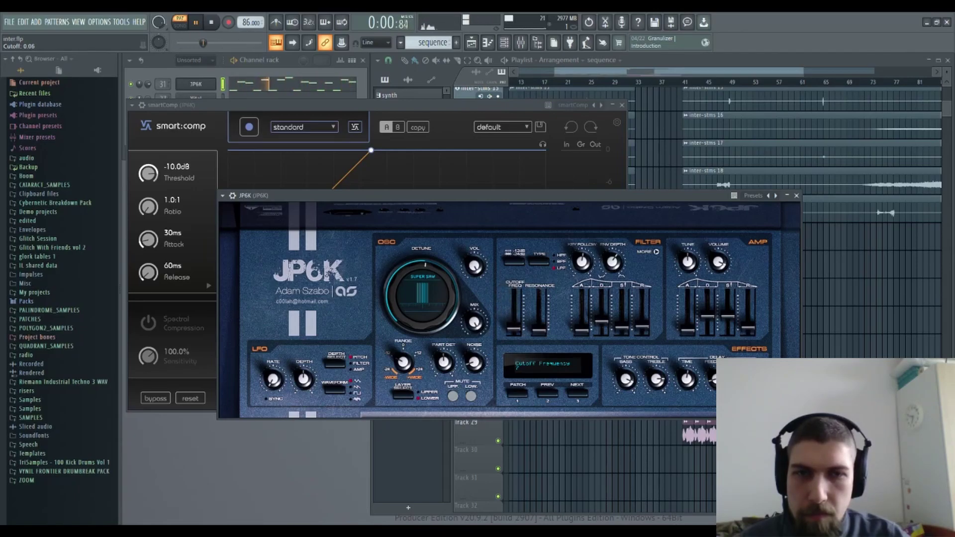
left_click(212, 23)
Step: Insert KirchhoffEQ ahead of smartComp on the JP6K mixer track and give it a 50.7 dB/oct high-pass at about 83 Hz
left_click(521, 42)
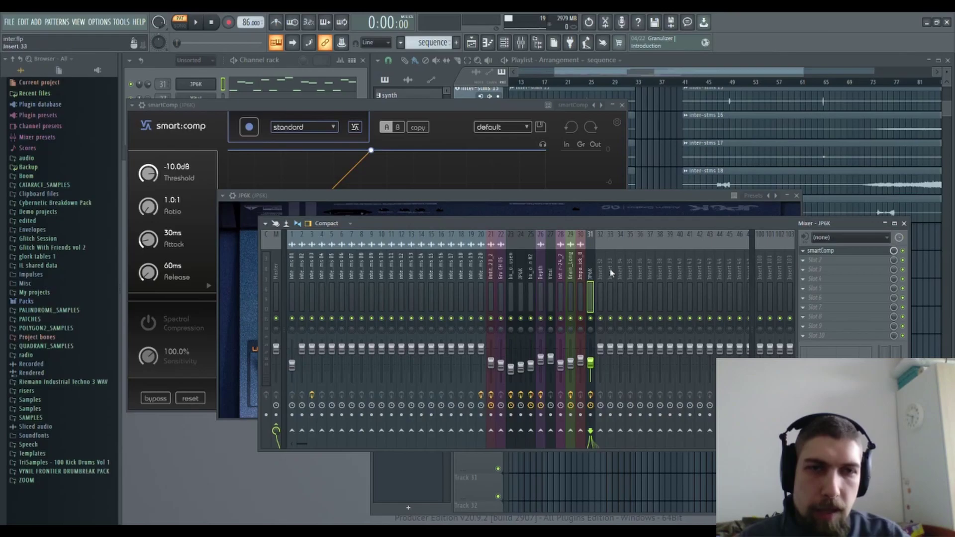
left_click_drag(835, 251, 836, 256)
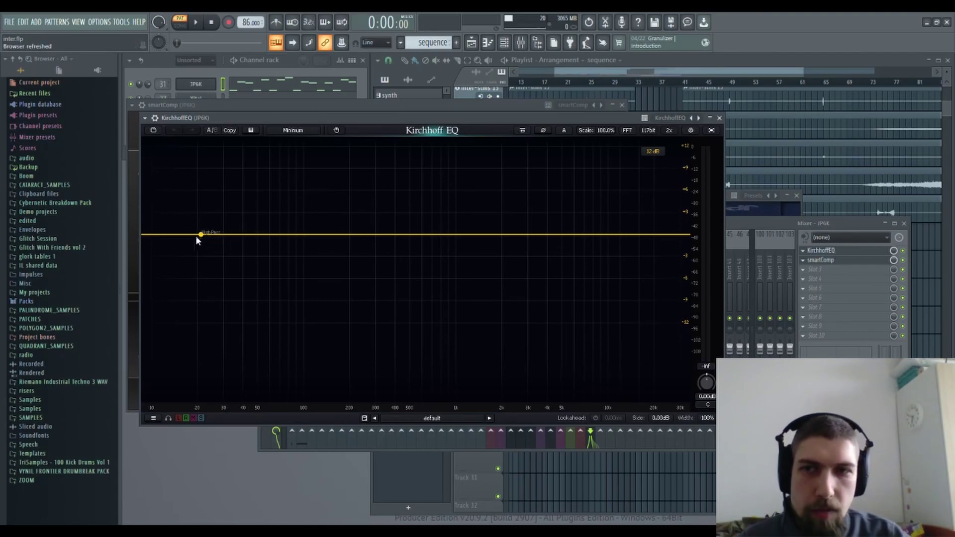
left_click_drag(172, 236, 356, 240)
scroll(242, 230, "up", 5)
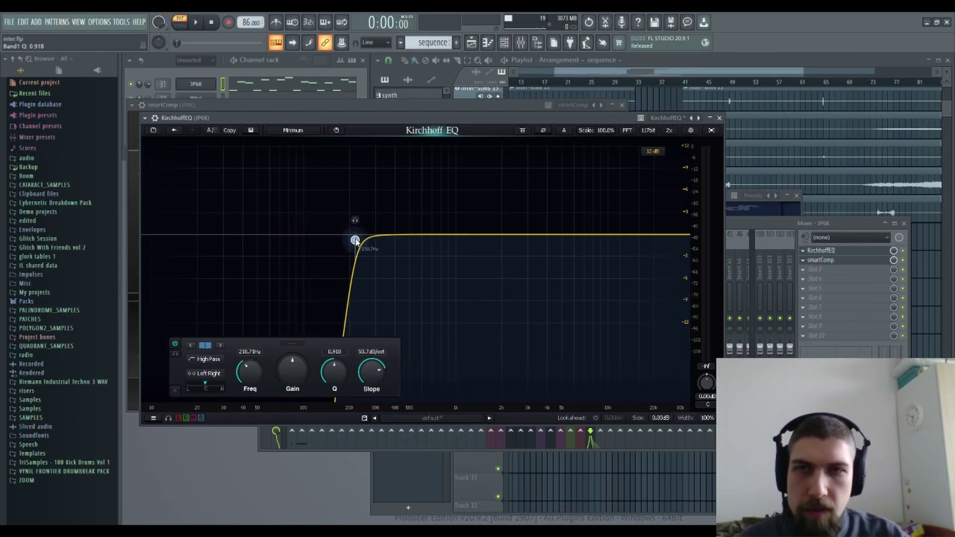
left_click(196, 22)
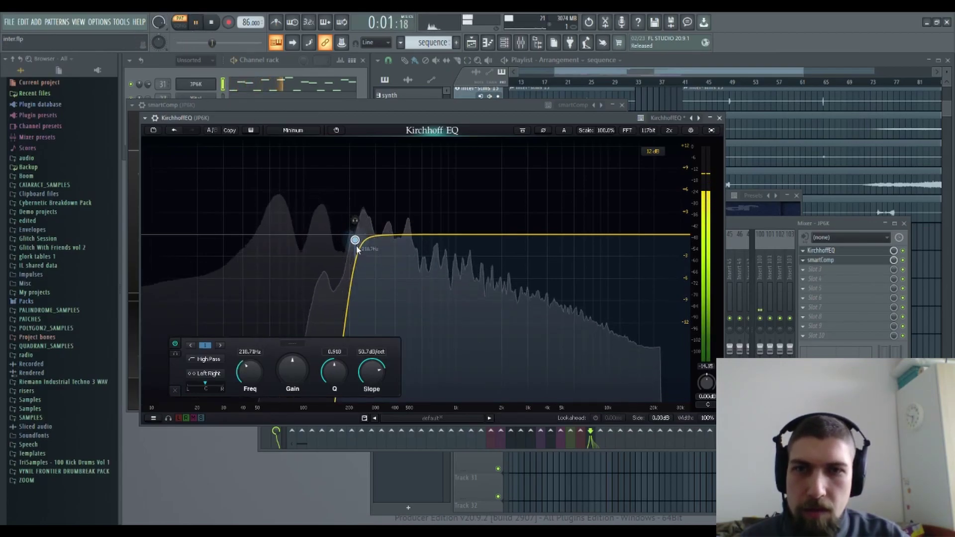
left_click_drag(354, 240, 290, 240)
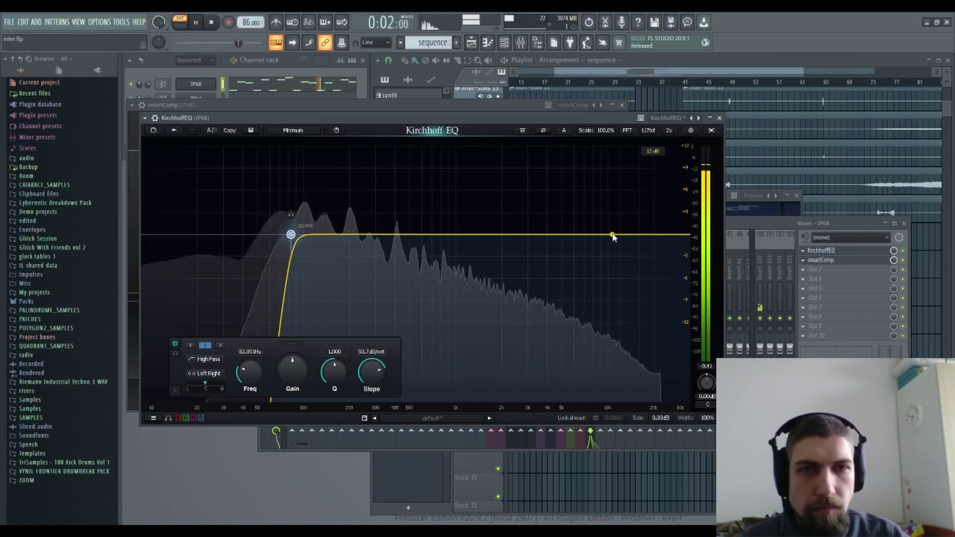
Step: Add a second KirchhoffEQ band as a high shelf at about 4023 Hz with +12 dB gain, and close the EQ
left_click(585, 229)
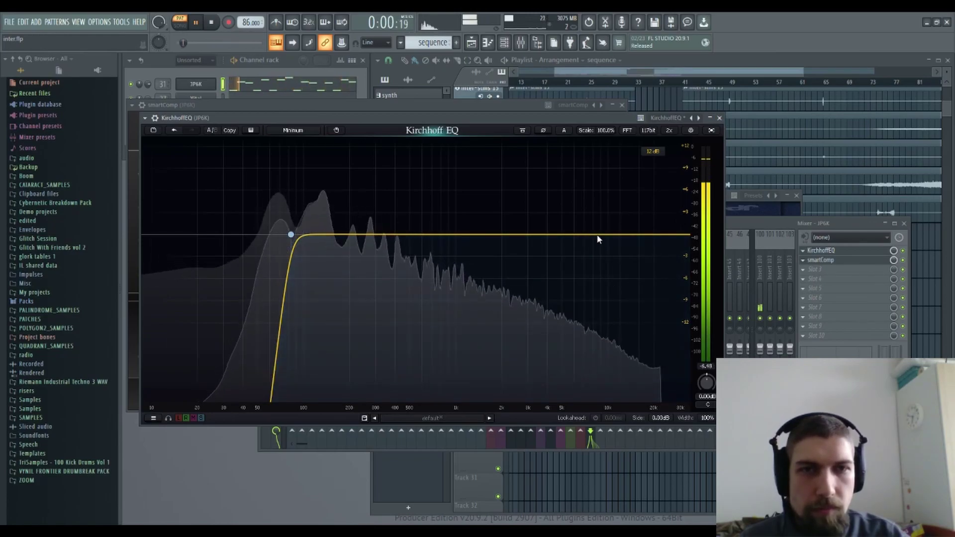
double_click(659, 229)
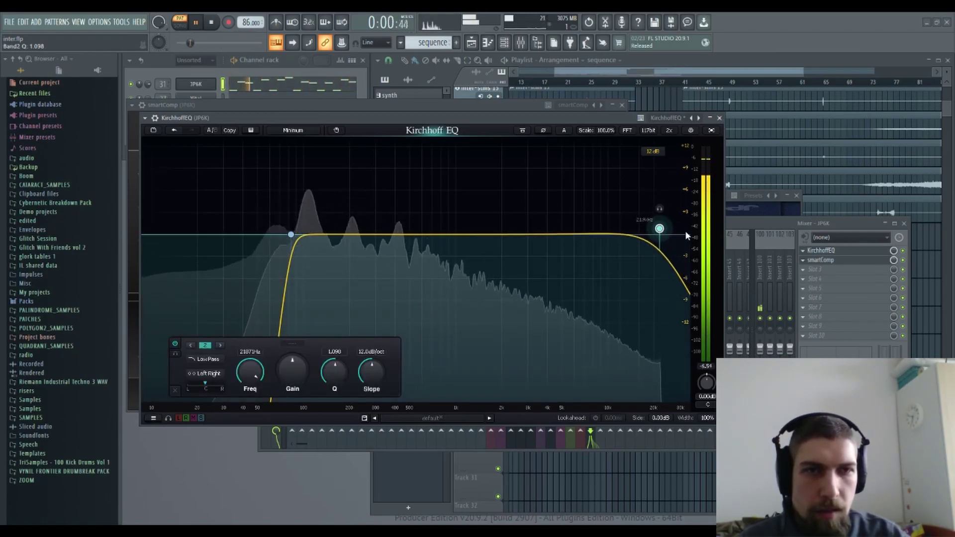
left_click(738, 258)
left_click_drag(657, 234, 549, 129)
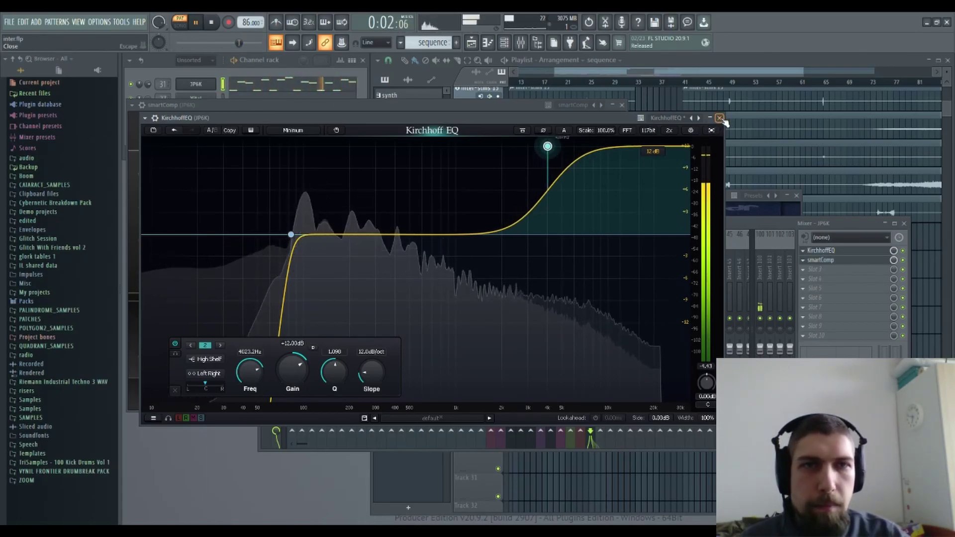
left_click(861, 252)
left_click(860, 251)
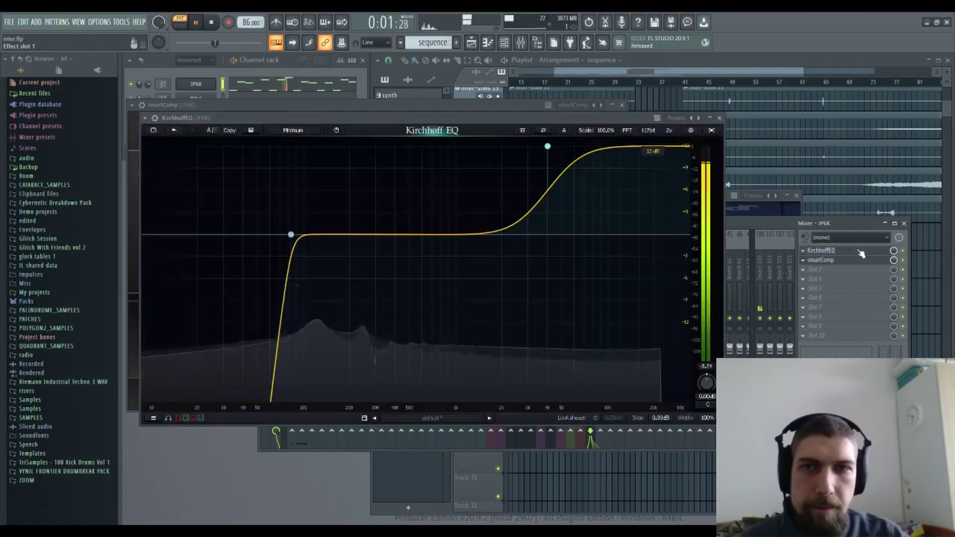
left_click(719, 118)
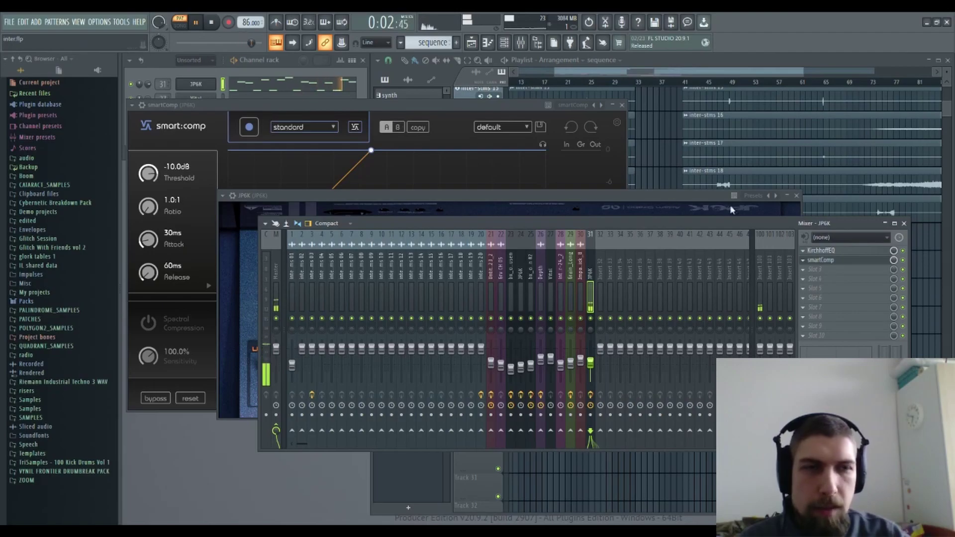
Step: Bring up the JP6K synth window and raise its filter cutoff while the pattern plays
left_click(207, 87)
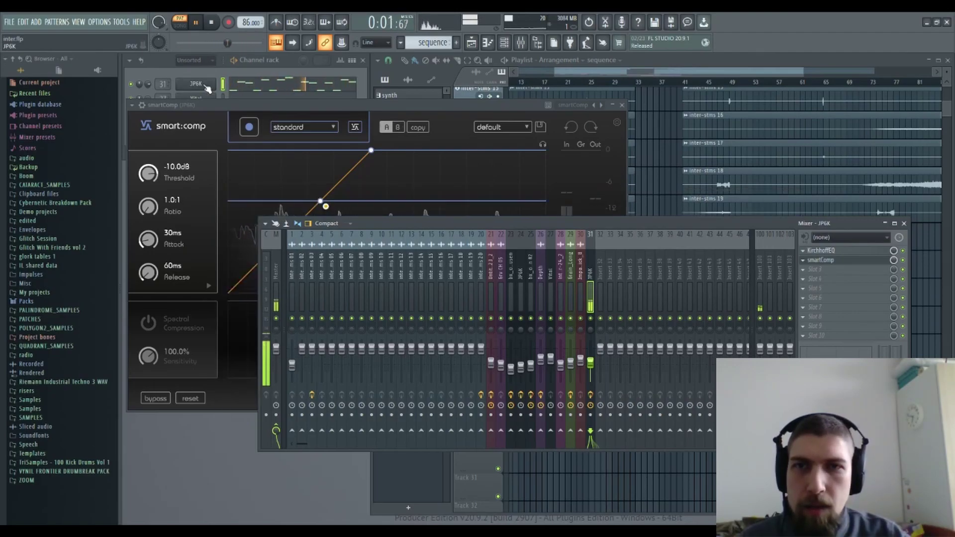
left_click(220, 68)
left_click(196, 84)
left_click_drag(521, 330, 520, 296)
Step: Let smartComp analyse the playing JP6K signal and set its compression ratio to 3.0:1
left_click(429, 108)
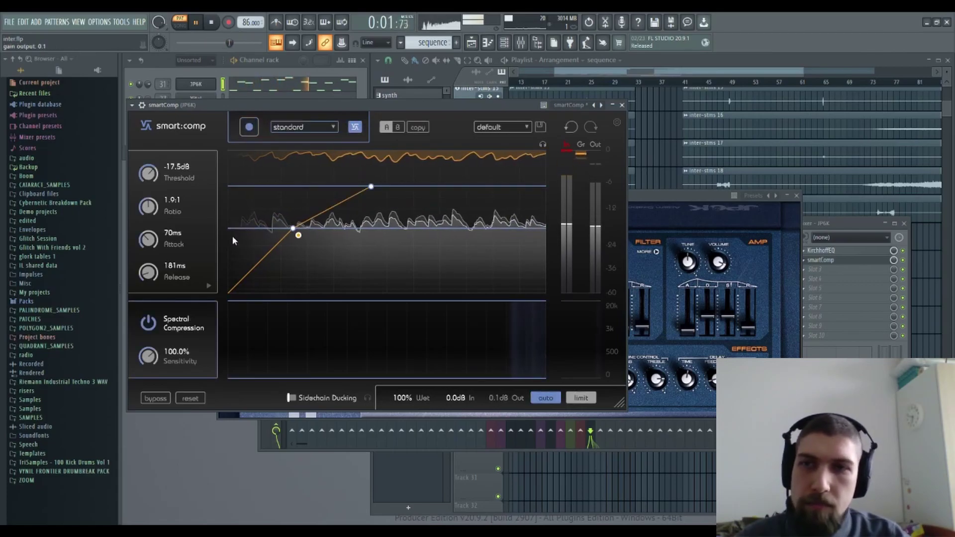
mouse_move(147, 207)
left_click_drag(146, 208, 141, 188)
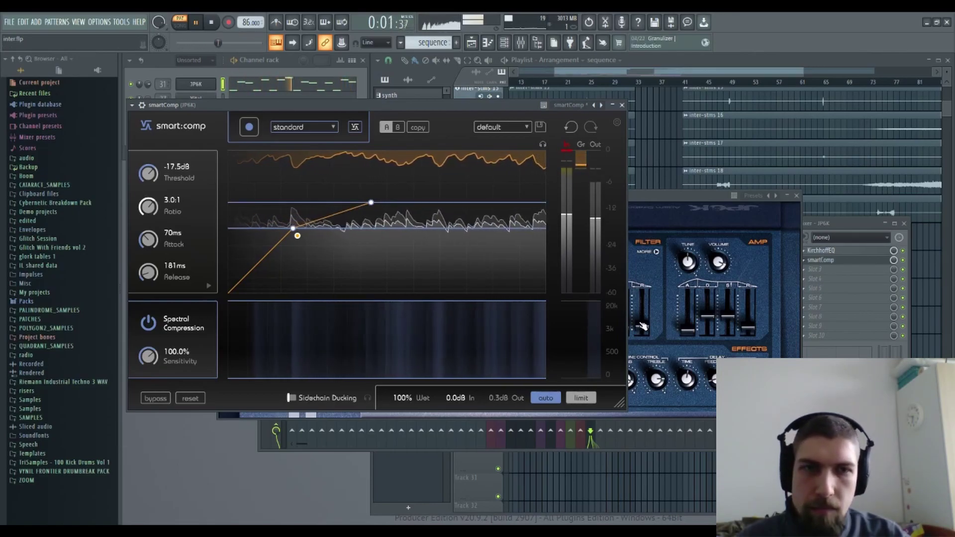
Step: Return to the JP6K window and set its filter cutoff to 0.13 during playback
left_click(662, 207)
left_click_drag(514, 297, 513, 328)
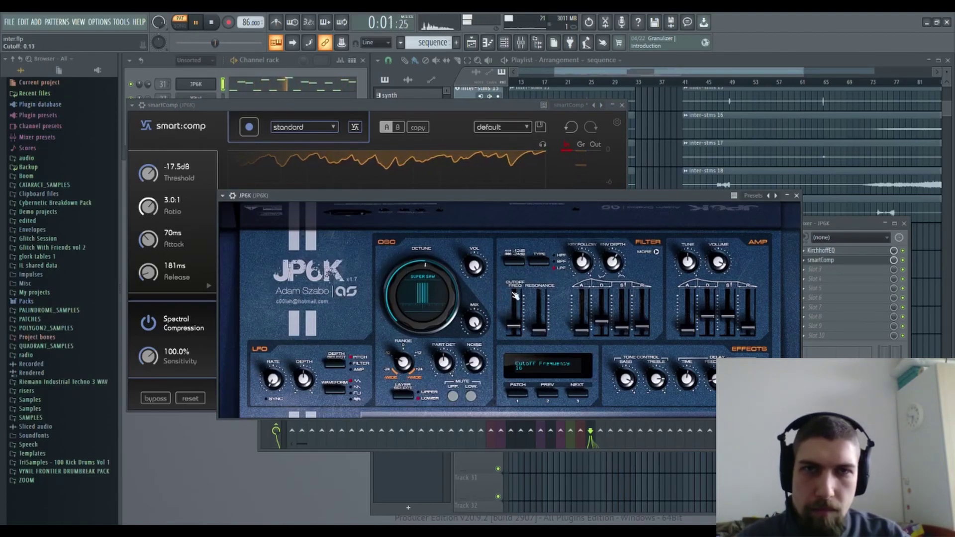
Step: Bring smartComp to the front, reposition its window and enable Sidechain Ducking mode
left_click(469, 106)
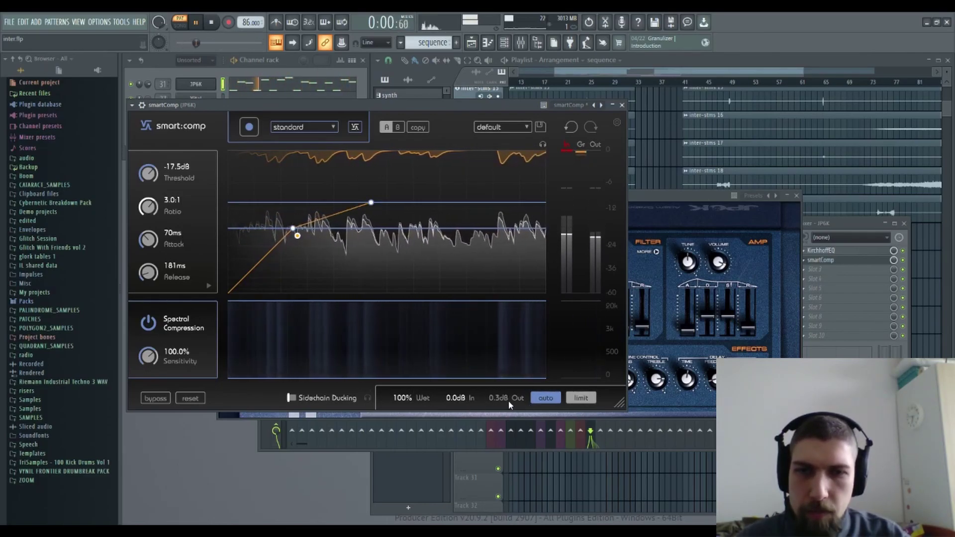
left_click_drag(397, 103, 439, 102)
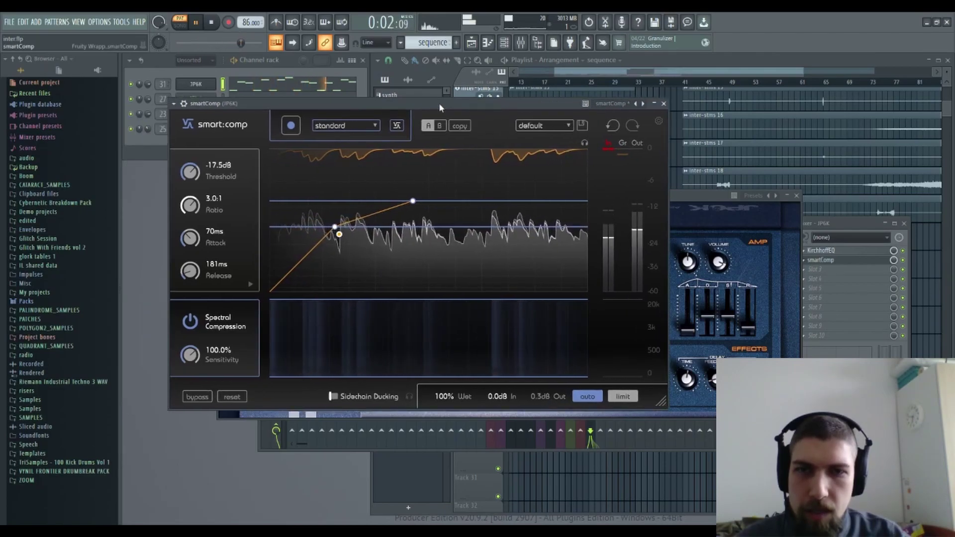
left_click(333, 396)
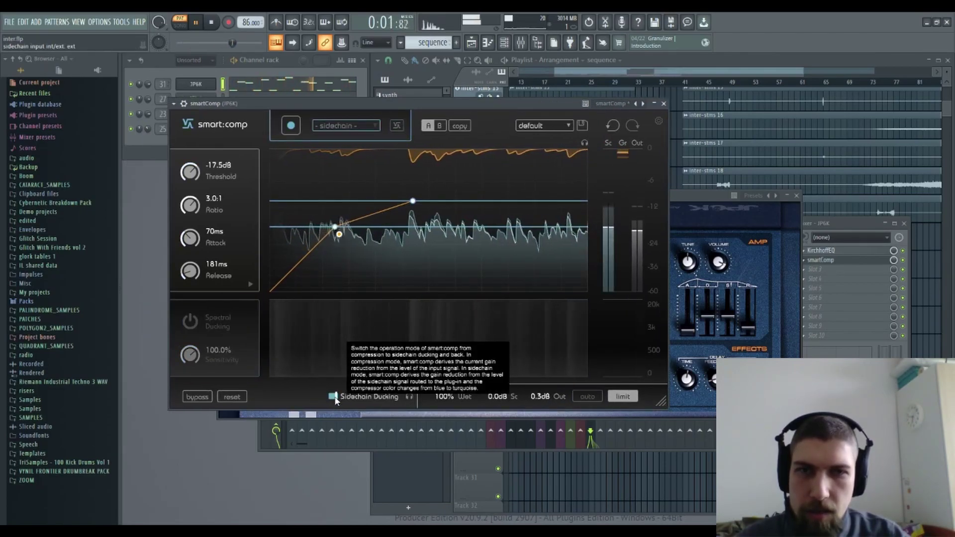
Step: Return smartComp from Sidechain Ducking to standard compression, close it and open KirchhoffEQ on the JP6K mixer track
left_click(333, 396)
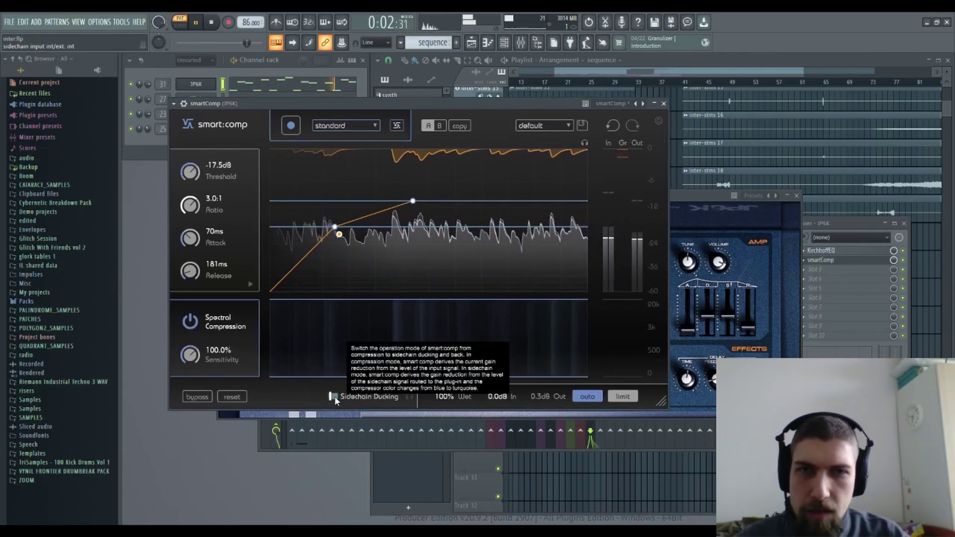
left_click(663, 103)
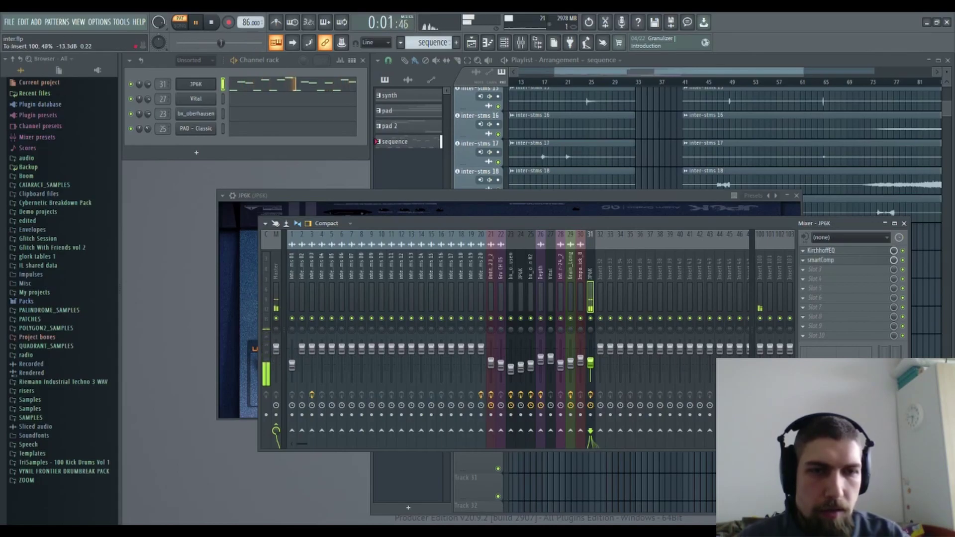
left_click(846, 252)
left_click_drag(368, 233, 358, 264)
scroll(358, 265, "up", 4)
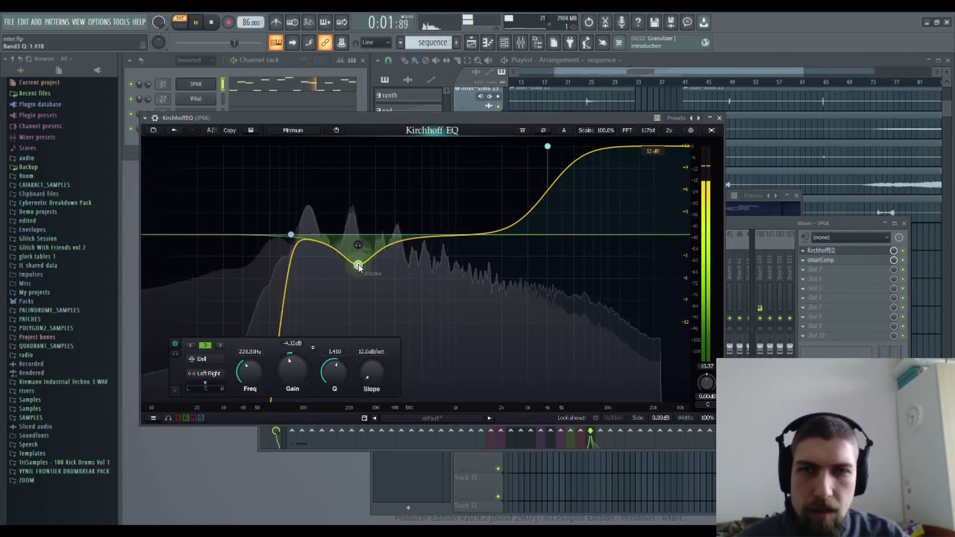
scroll(359, 265, "up", 3)
left_click_drag(359, 265, 358, 230)
double_click(358, 230)
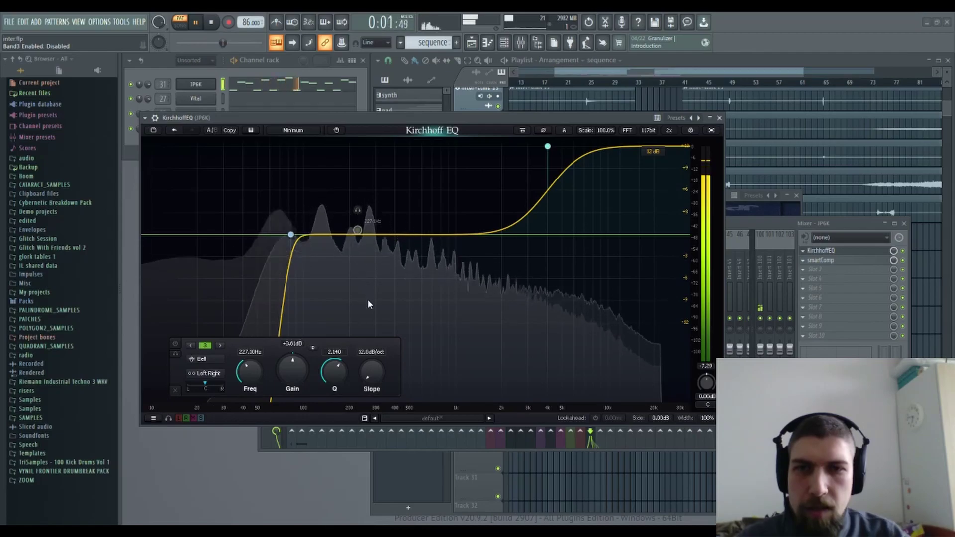
key("Delete")
Step: Add a narrow bell cut of about -9.2 dB near 203 Hz with Q 12, stop playback and close the EQ and JP6K windows
left_click_drag(353, 202, 352, 270)
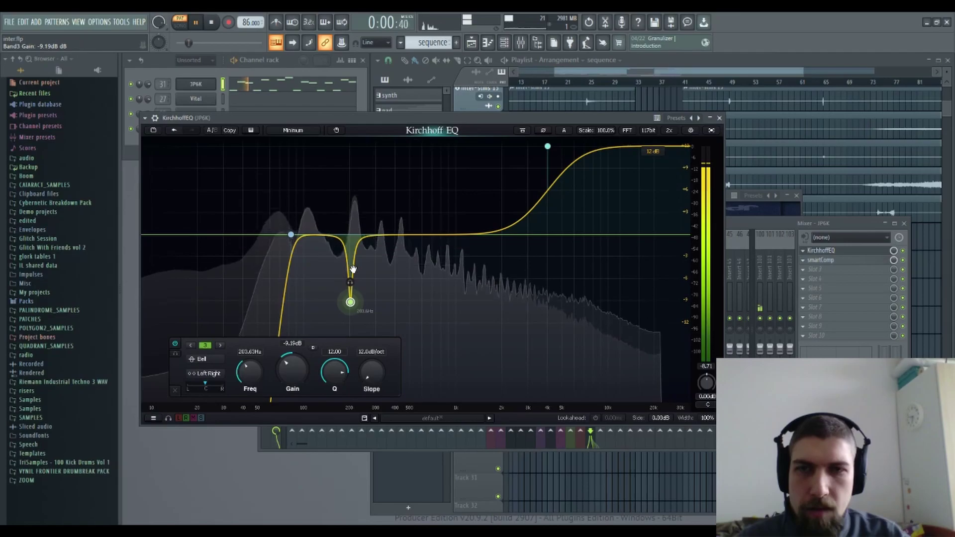
left_click(720, 119)
key("space")
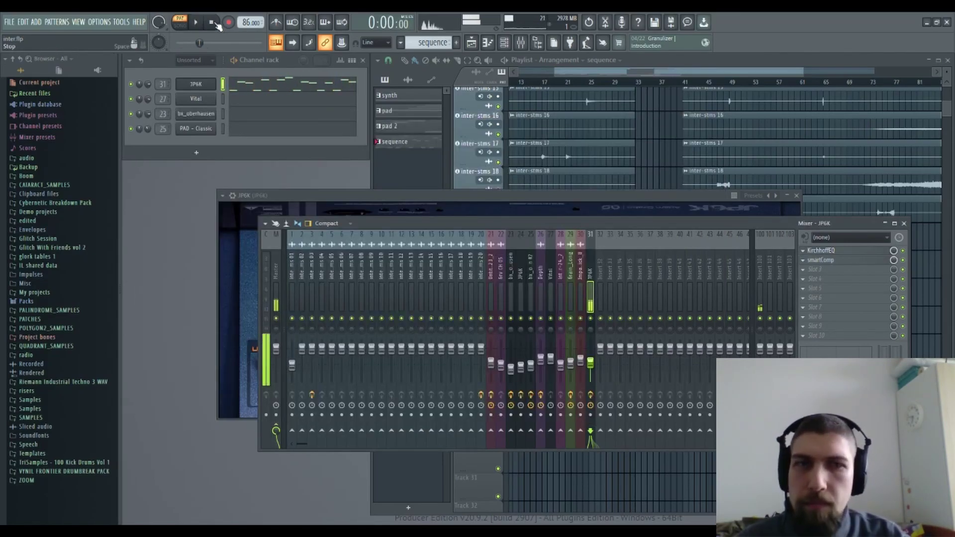
left_click(571, 203)
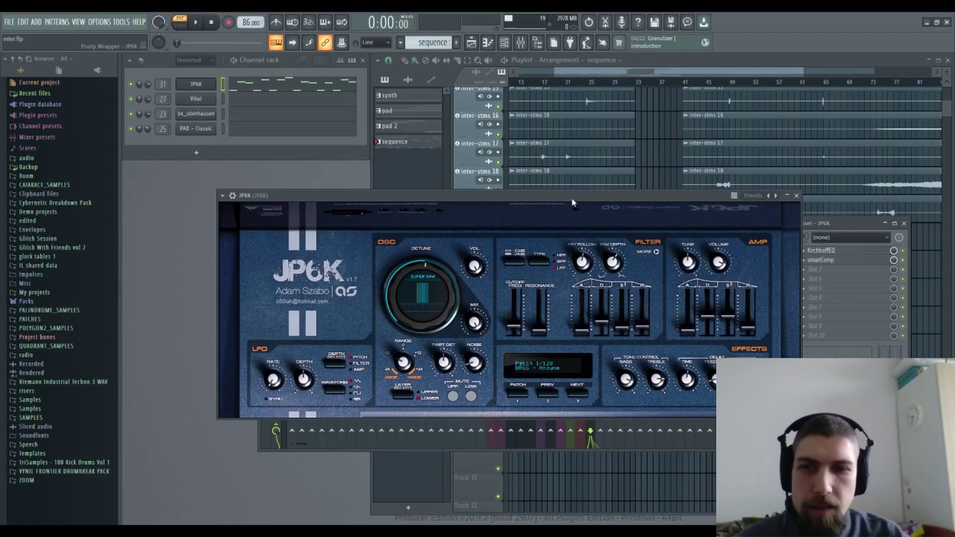
left_click(797, 196)
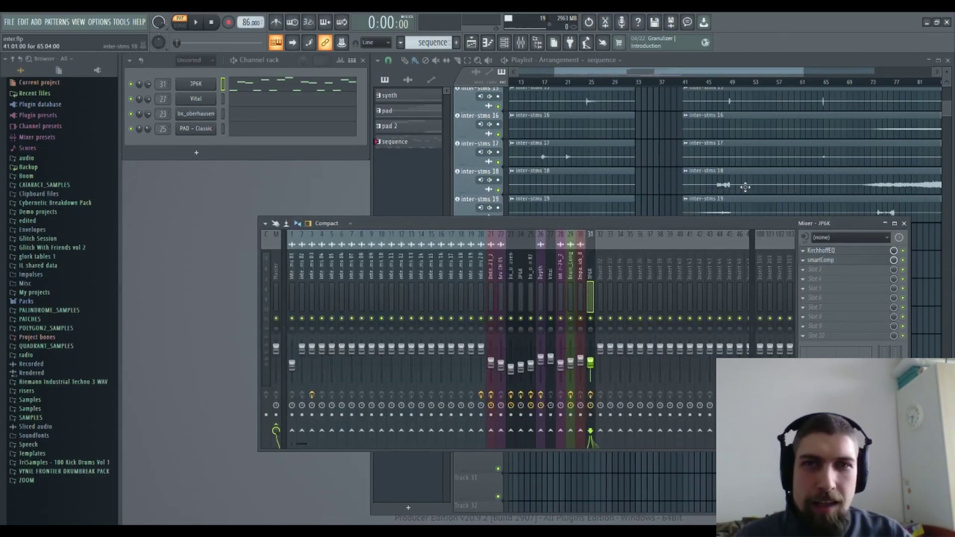
left_click(903, 223)
left_click(181, 89)
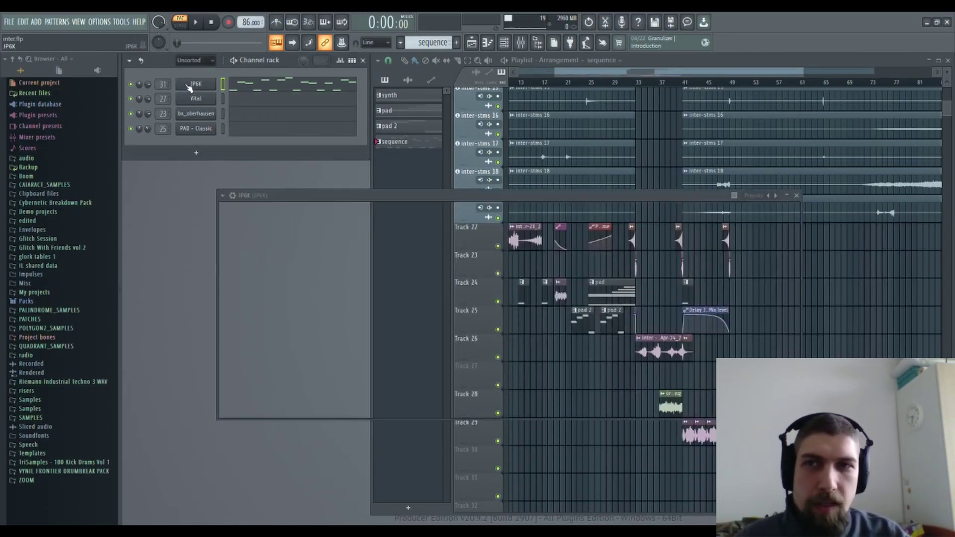
left_click(181, 88)
left_click(520, 43)
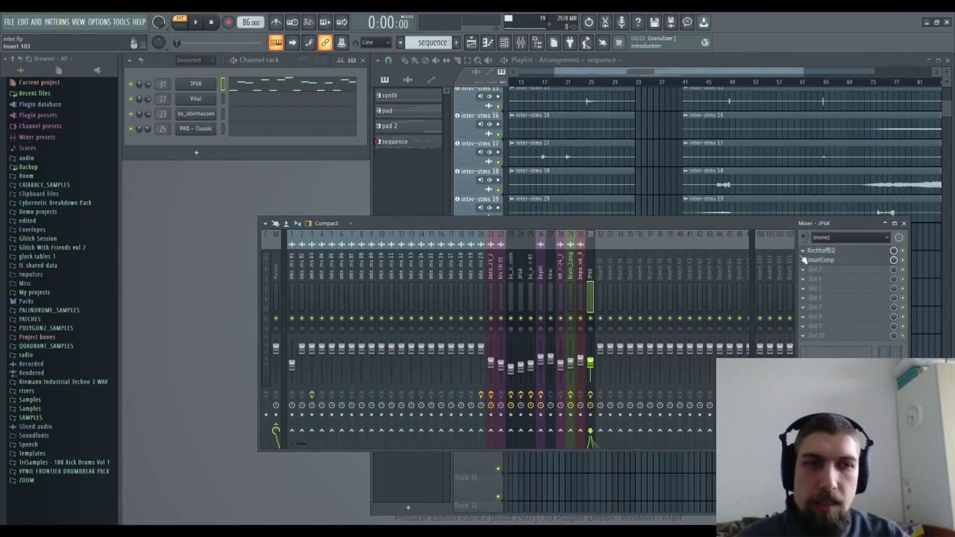
Step: Shift KirchhoffEQ and smartComp down one effect slot, load Preponderant in the first slot and start pattern playback
left_click_drag(833, 265, 832, 256)
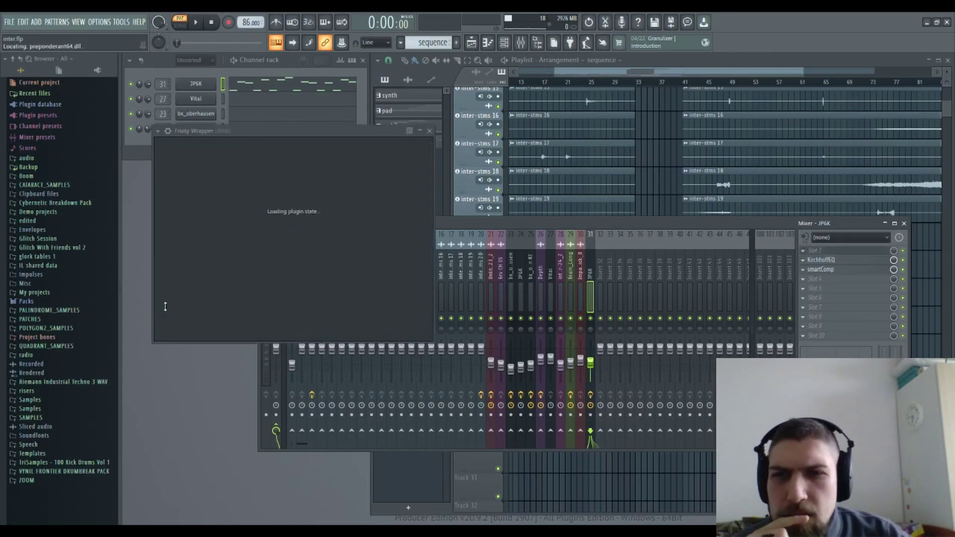
left_click(196, 22)
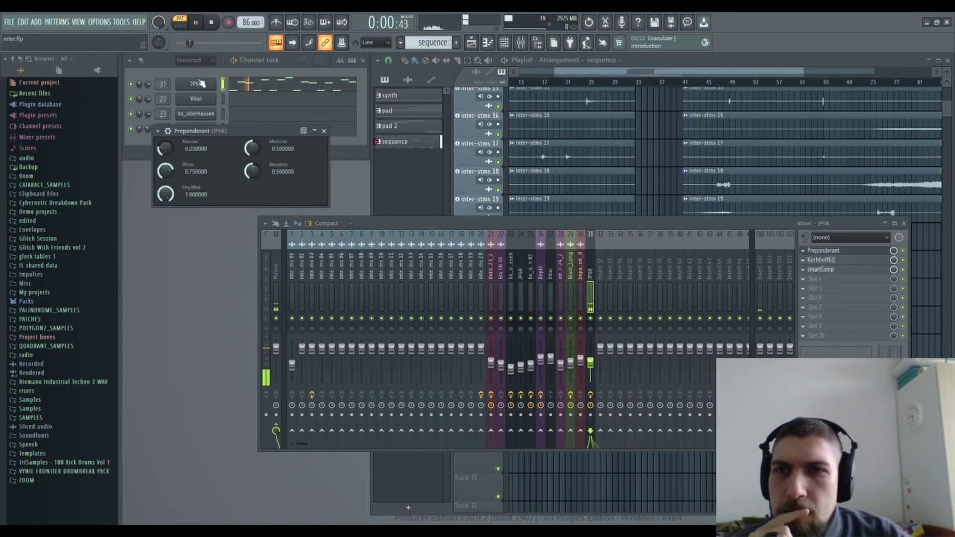
Step: Try Preponderant with Narrow about 0.24, Medium about 0.32, Wide about 0.47 and the resonance control about 0.54
left_click_drag(164, 149, 164, 116)
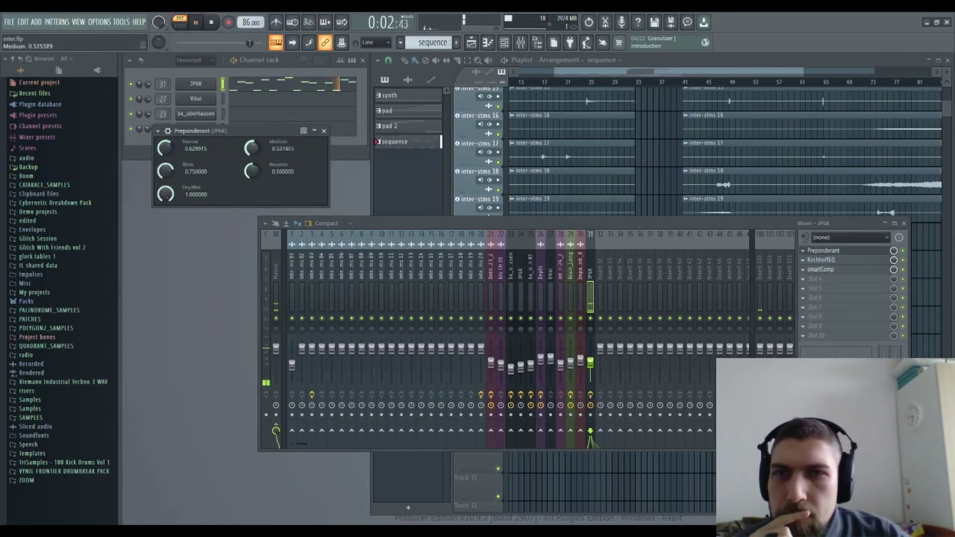
mouse_move(165, 171)
left_mouse_down()
mouse_move(165, 149)
mouse_move(165, 174)
left_mouse_up()
left_click_drag(252, 171, 252, 172)
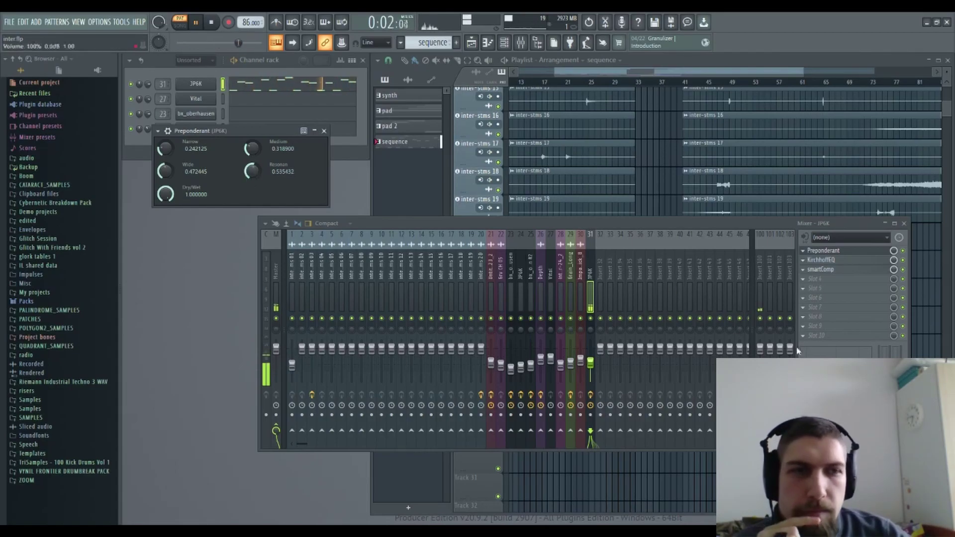
Step: Replace Preponderant with Silhouette in the first JP6K effect slot and set its Dry/Wet to about 0.25
left_click(806, 260)
left_click(806, 272)
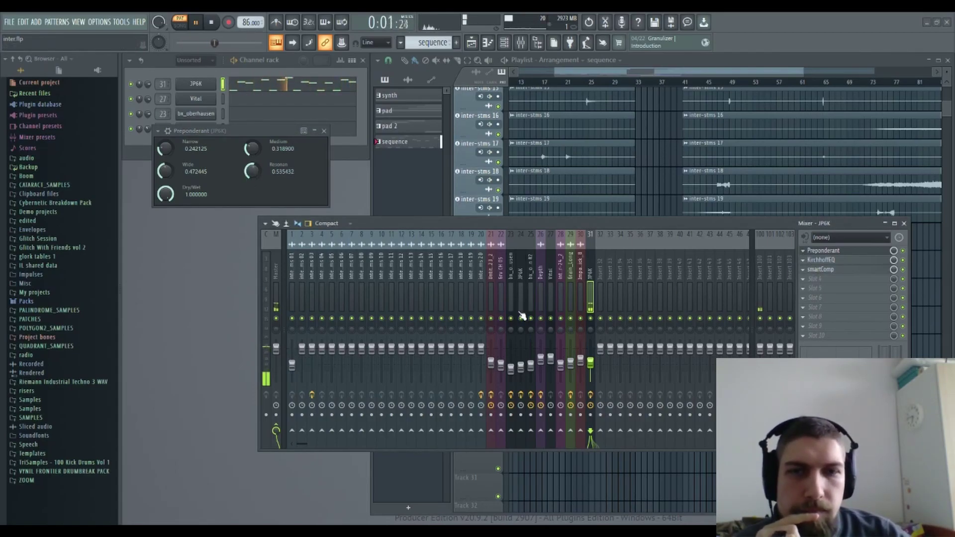
left_click(522, 315)
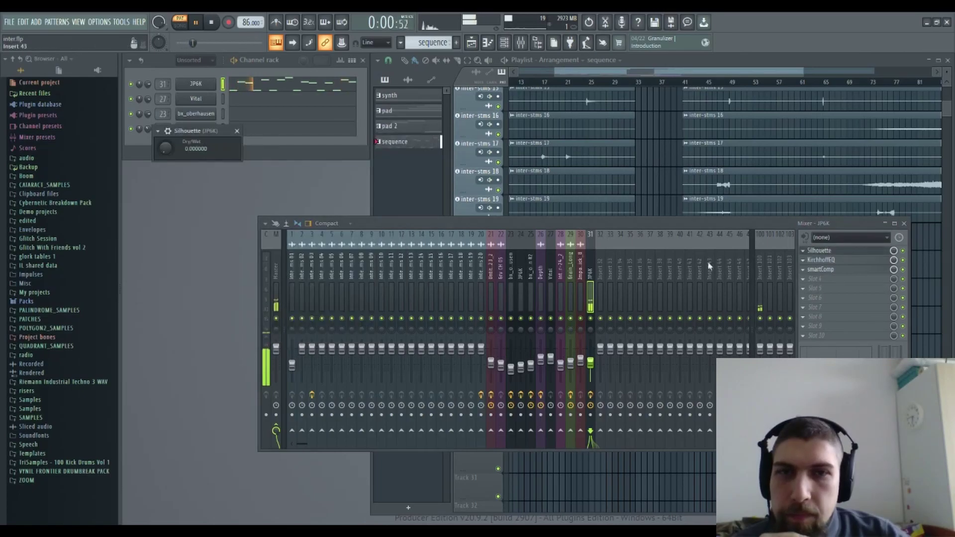
mouse_move(165, 148)
left_mouse_down()
mouse_move(165, 124)
mouse_move(164, 141)
left_mouse_up()
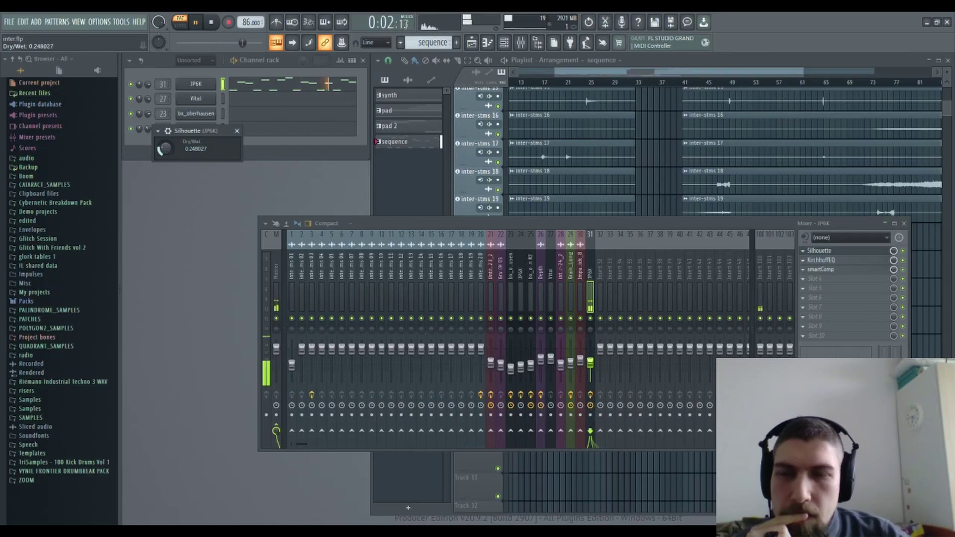
Step: Close Silhouette, insert TP BassLane ahead of it in the JP6K effect chain and close the BassLane window
left_click(237, 131)
scroll(825, 270, "down", 1)
scroll(825, 264, "down", 2)
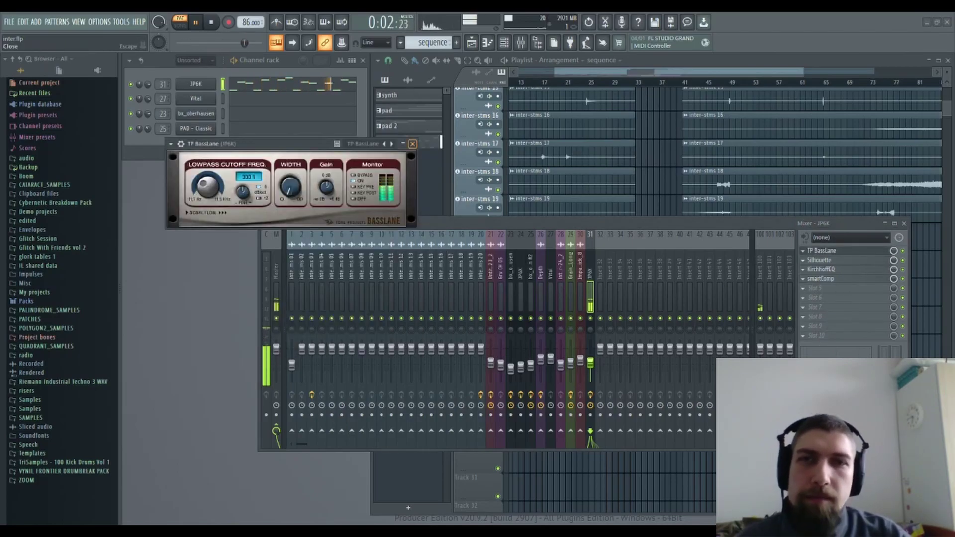
left_click(413, 144)
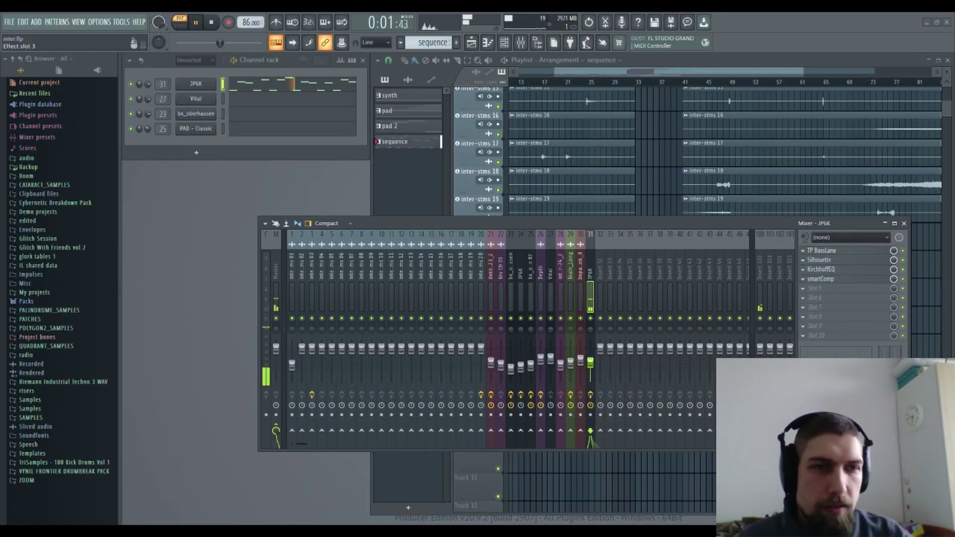
Step: Try a JP6K filter cutoff of 0.21 during playback and close the synth and mixer windows
left_click(196, 84)
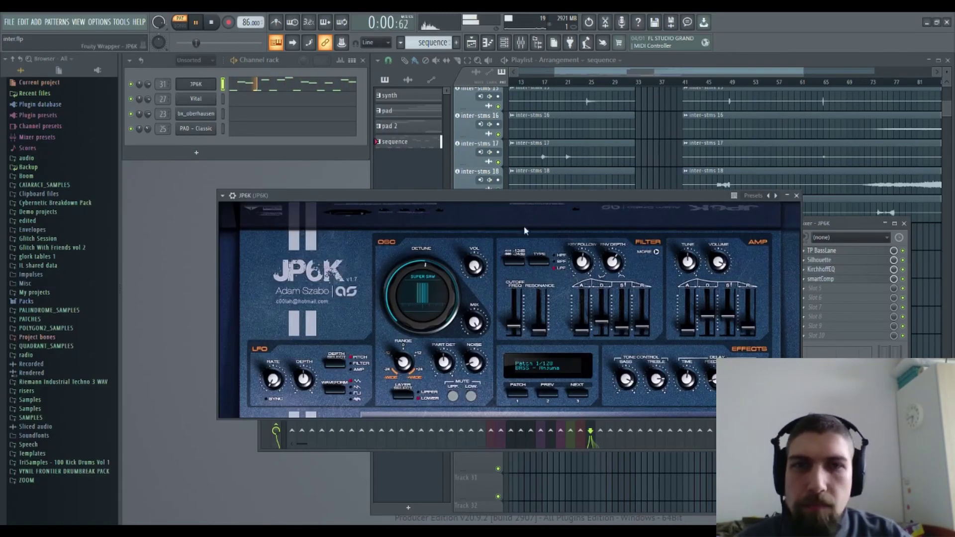
mouse_move(520, 323)
left_mouse_down()
mouse_move(517, 296)
mouse_move(517, 323)
left_mouse_up()
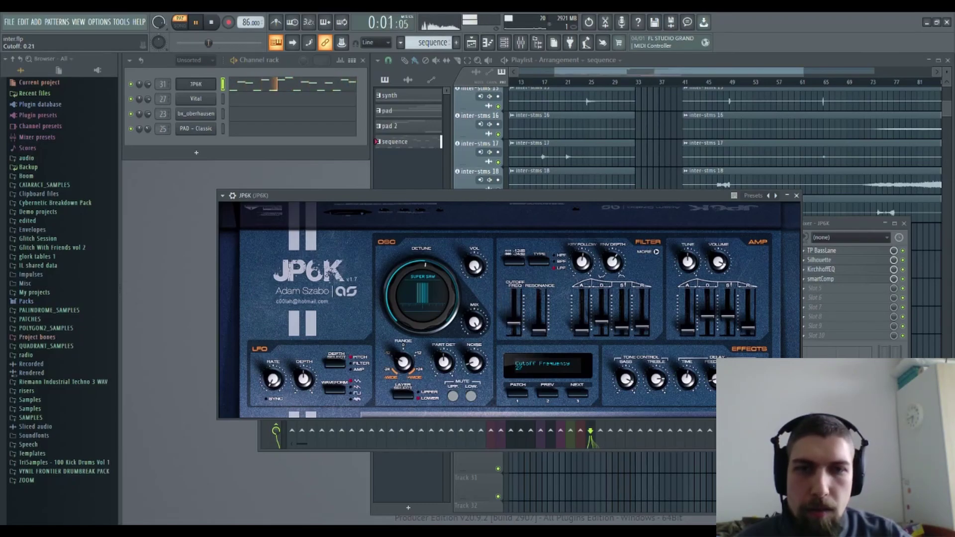
left_click(796, 196)
left_click(890, 226)
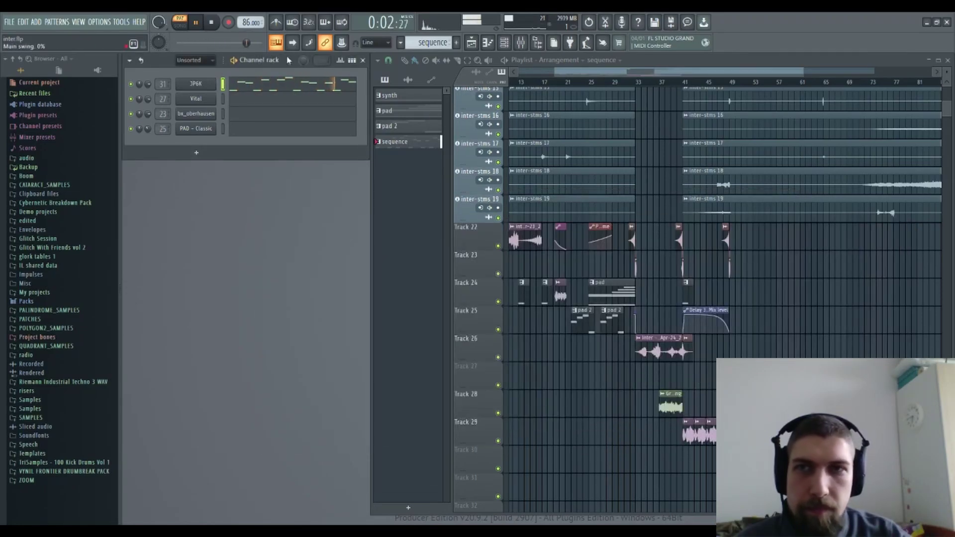
Step: Lower the JP6K filter cutoff to about 0.06 during playback and close the synth window
left_click(206, 87)
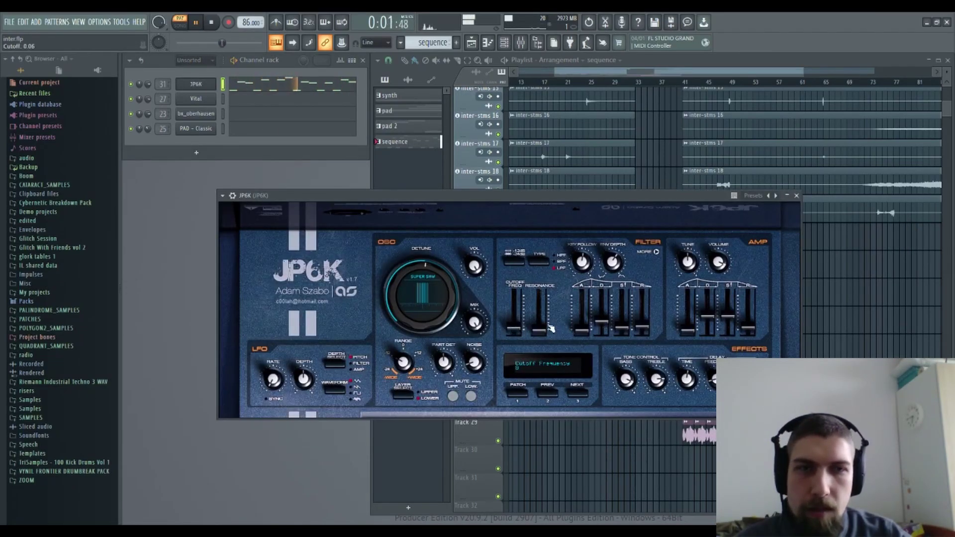
left_click_drag(515, 331, 515, 332)
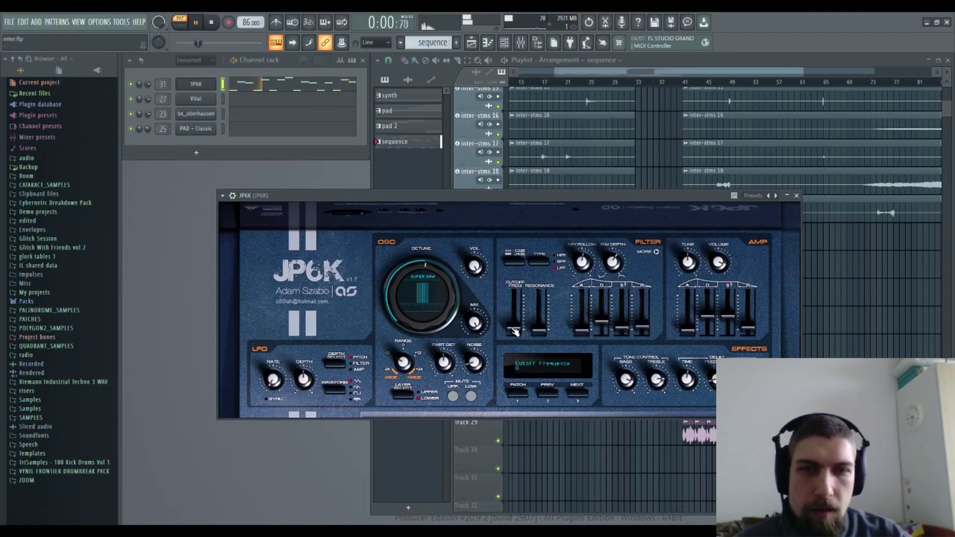
left_click(796, 195)
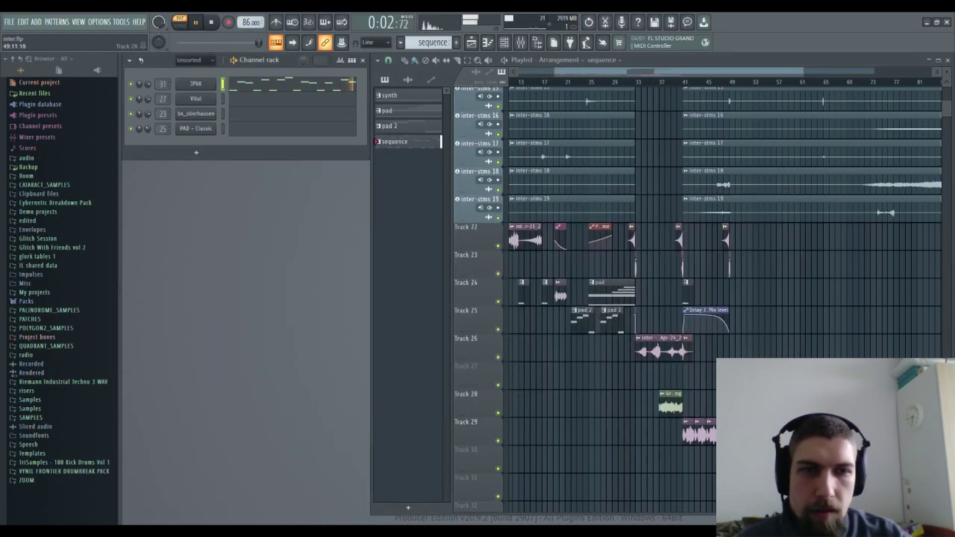
Step: Paint repeated sequence pattern clips along Track 28 from bar 41 and play the song from about bar 27
left_click_drag(689, 408, 726, 406)
left_click(605, 81)
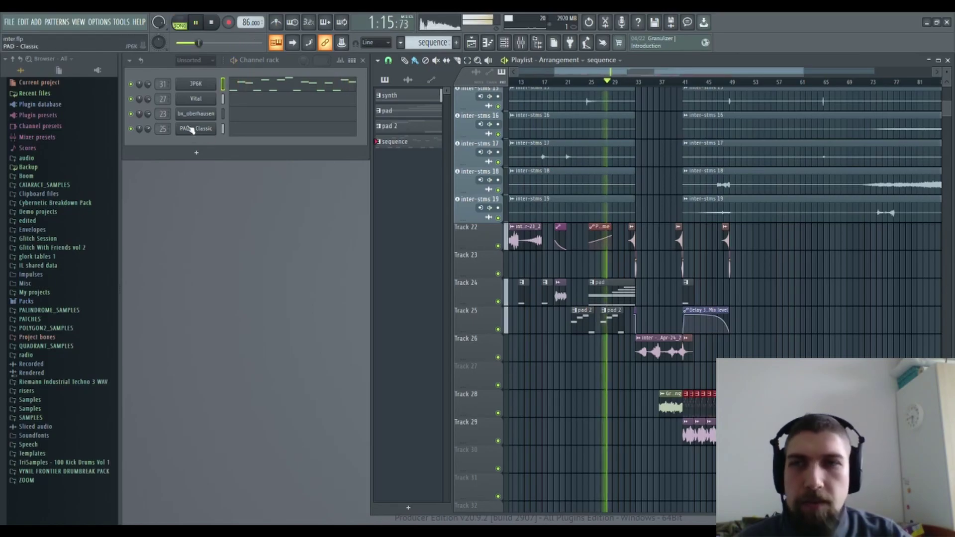
Step: Raise the JP6K mixer track's level slightly while the song plays into bar 41, reposition the mixer and stop playback
key("F9")
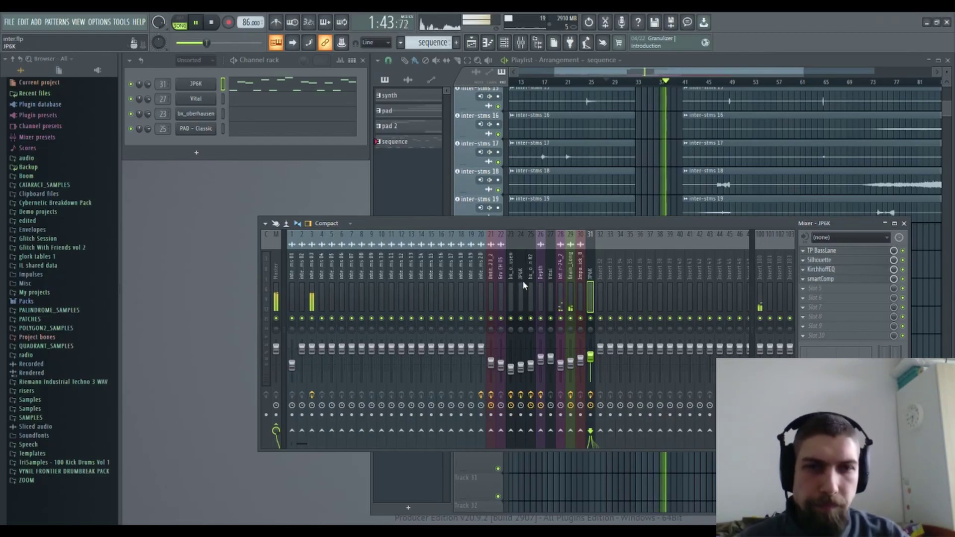
left_click_drag(648, 230, 631, 226)
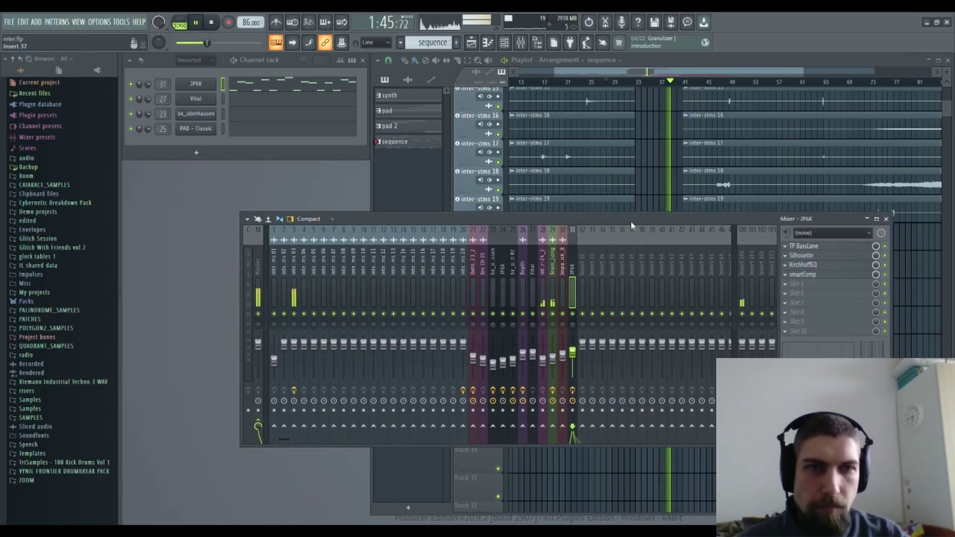
left_click_drag(720, 452, 690, 458)
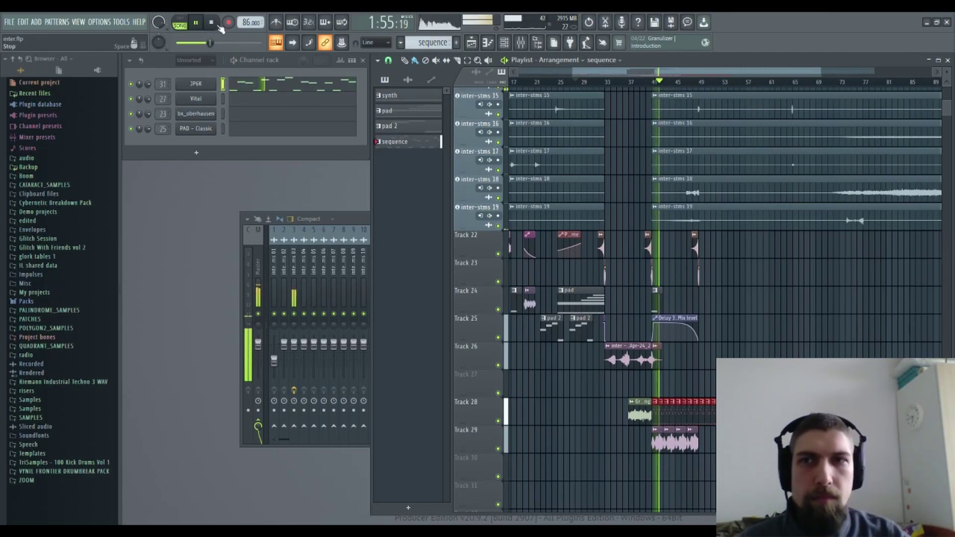
key("space")
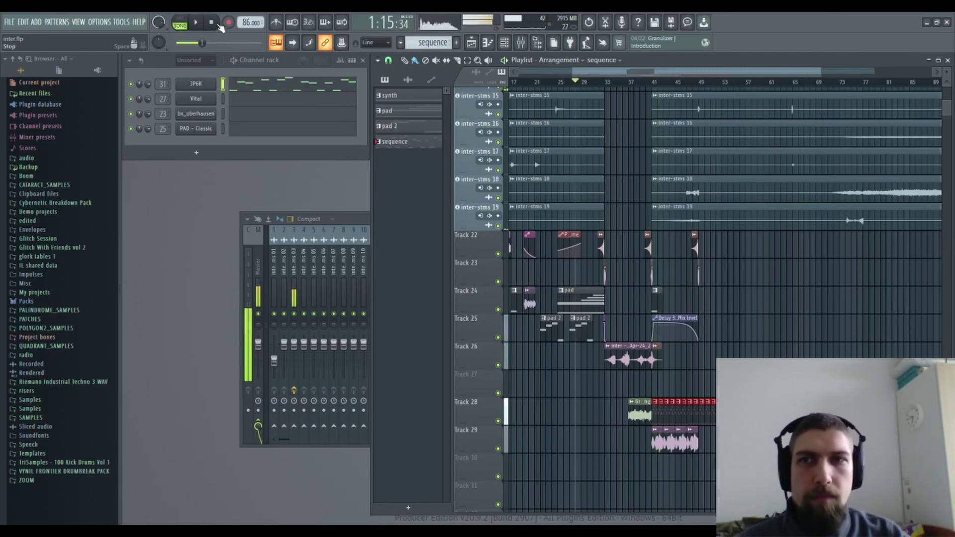
Step: Open JP6K, check the effect chain on the bx_oberhausen mixer track, stop the transport and close the mixer
left_click(196, 84)
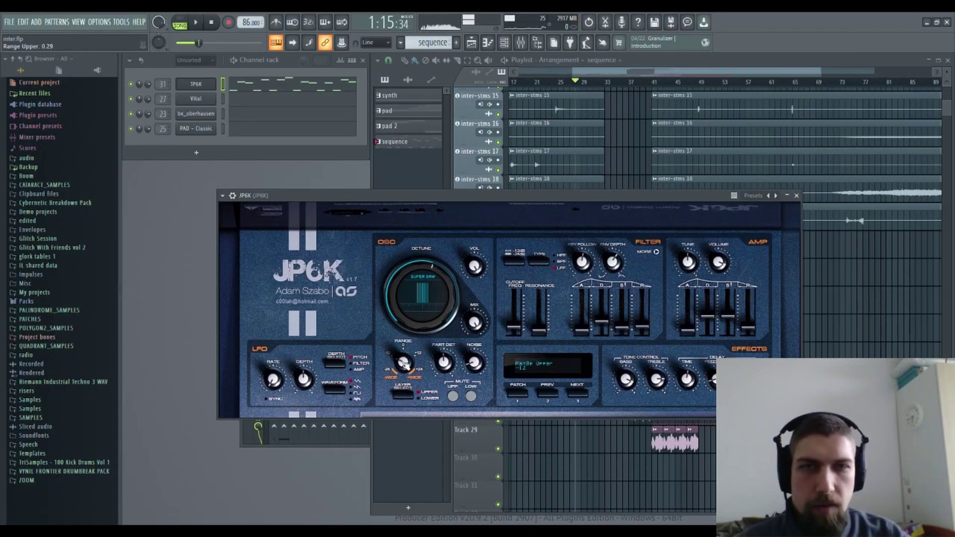
left_click(520, 43)
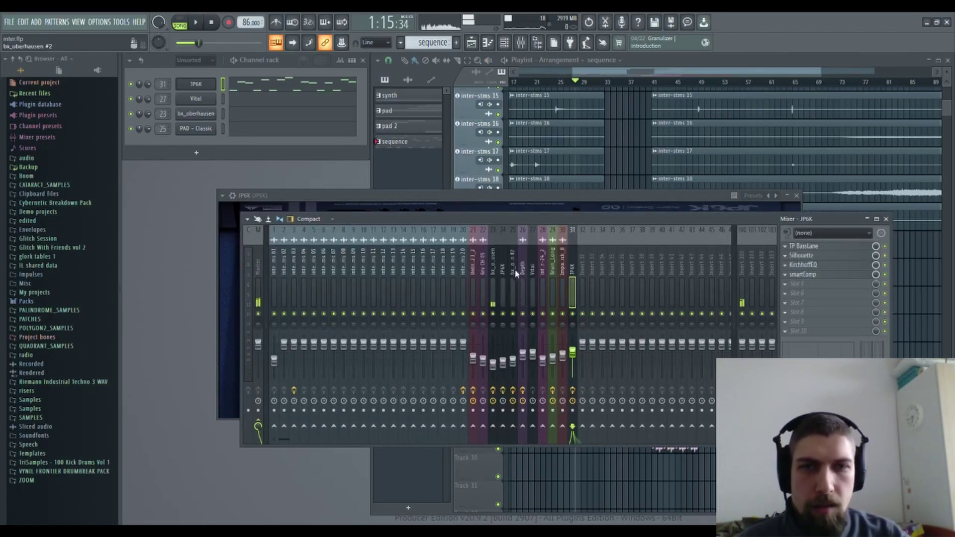
left_click(491, 277)
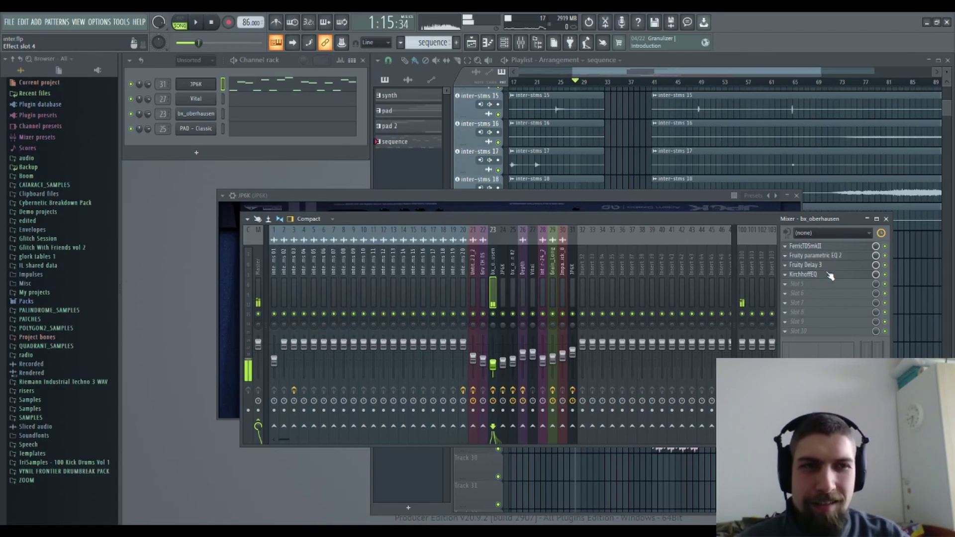
left_click(211, 25)
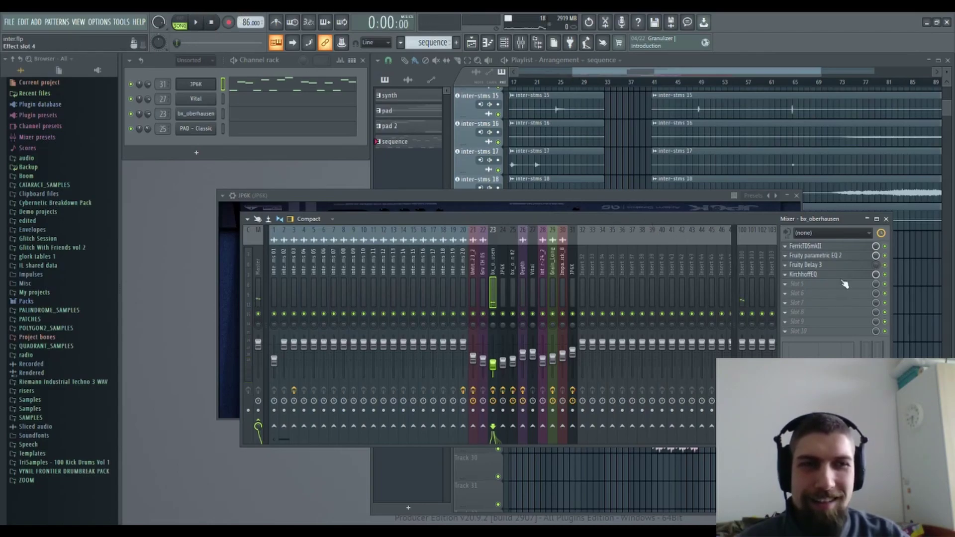
left_click(886, 220)
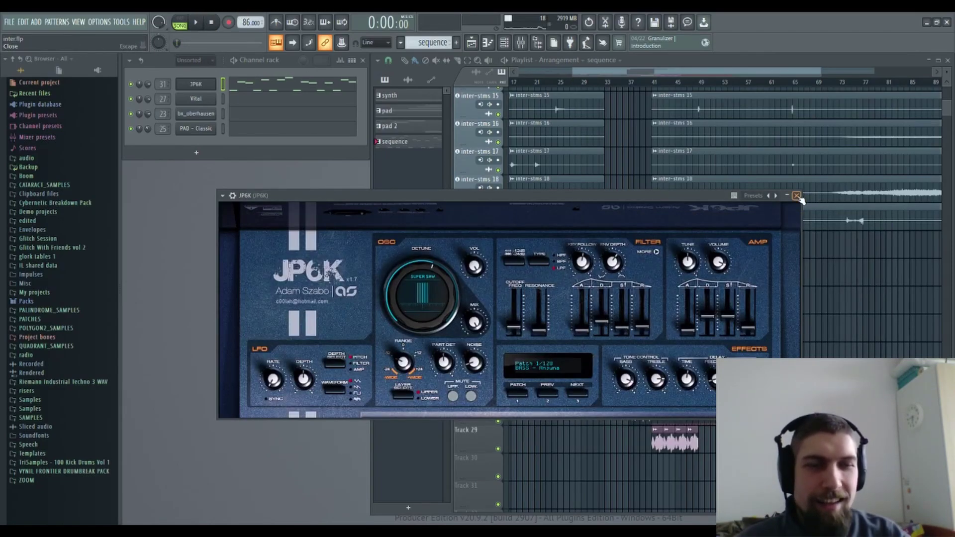
Step: Close the JP6K window and play the song from about bar 32
left_click(797, 195)
scroll(842, 345, "right", 4)
scroll(763, 315, "down", 1)
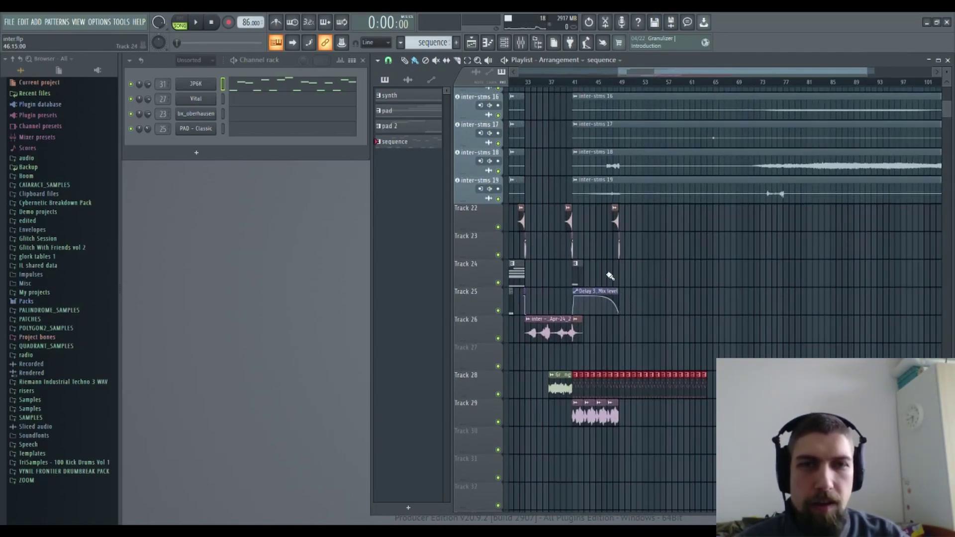
left_click(526, 84)
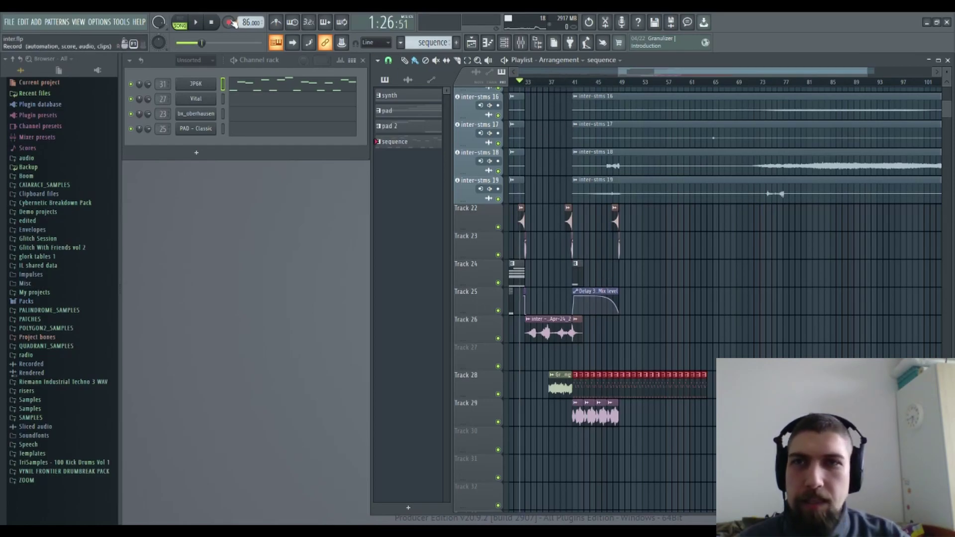
key("space")
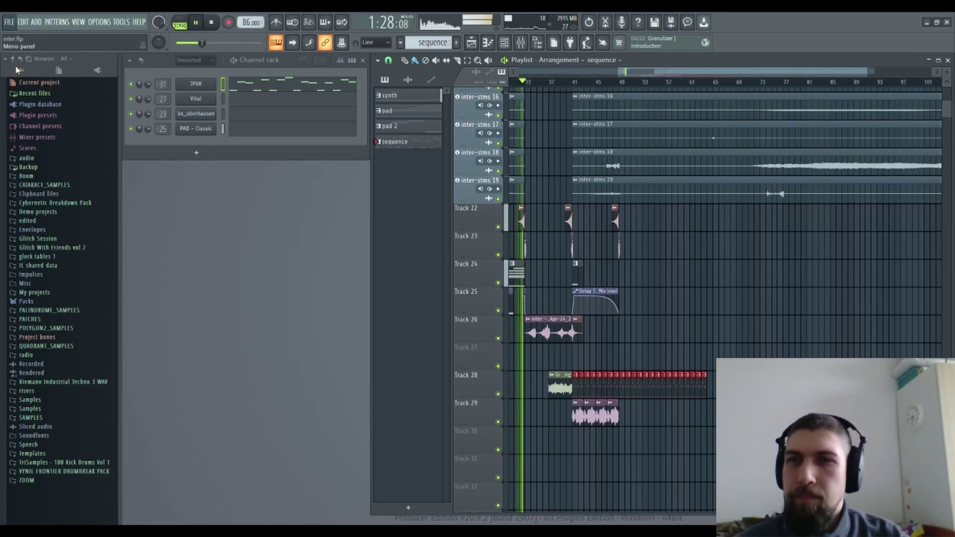
left_click(19, 70)
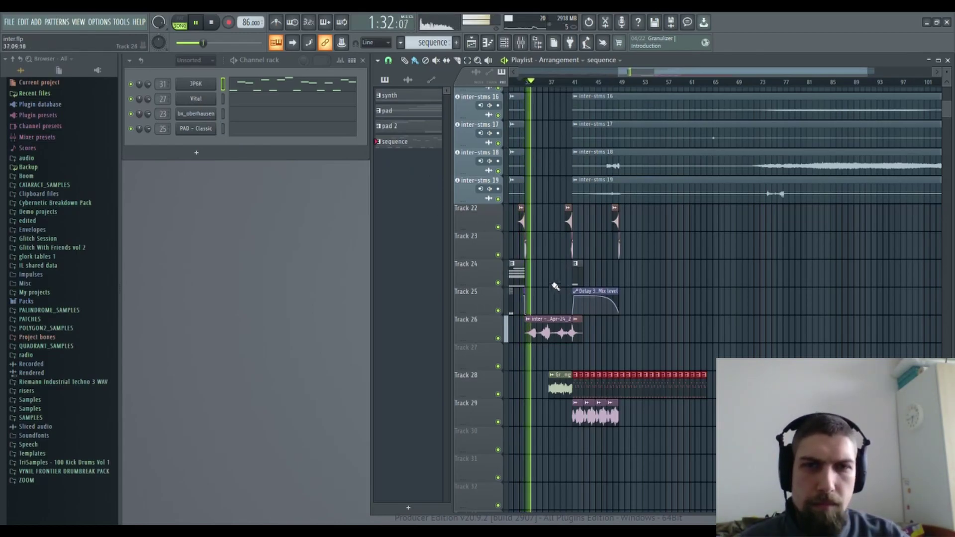
Step: Reshape the inter-stms 20 – To Insert 100 automation clip at bar 33 into a quick rise and slow fall, extending it to about mid-bar 34
scroll(558, 290, "up", 5)
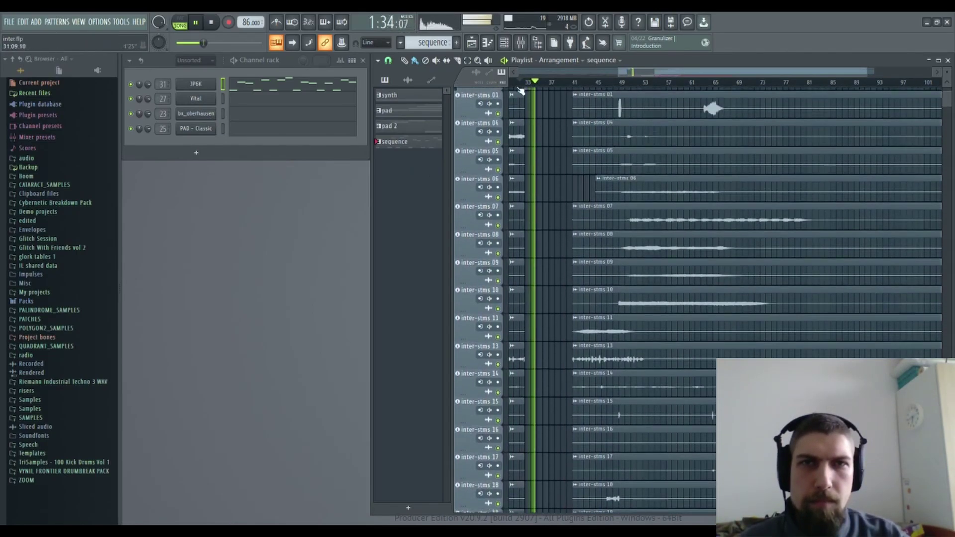
scroll(522, 85, "up", 5)
scroll(565, 150, "up", 4)
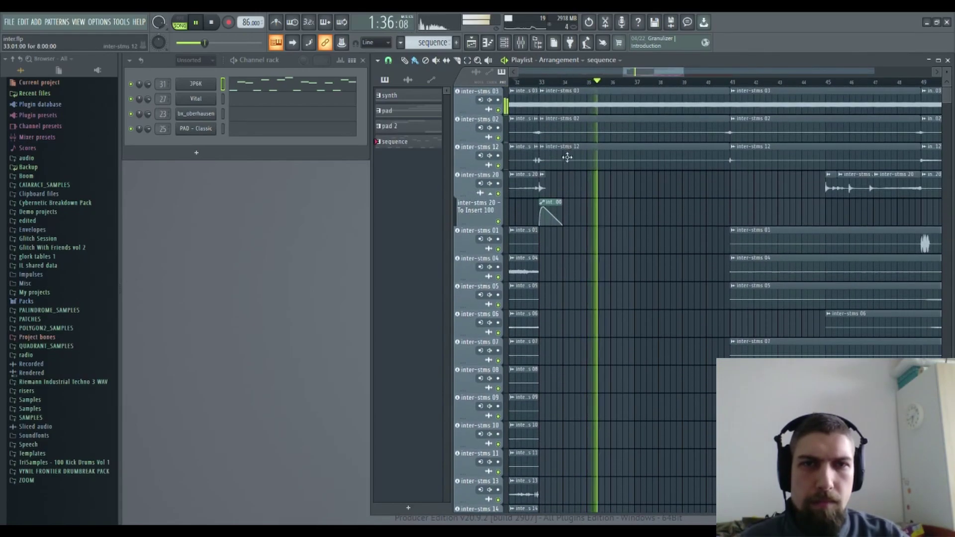
scroll(554, 239, "up", 5)
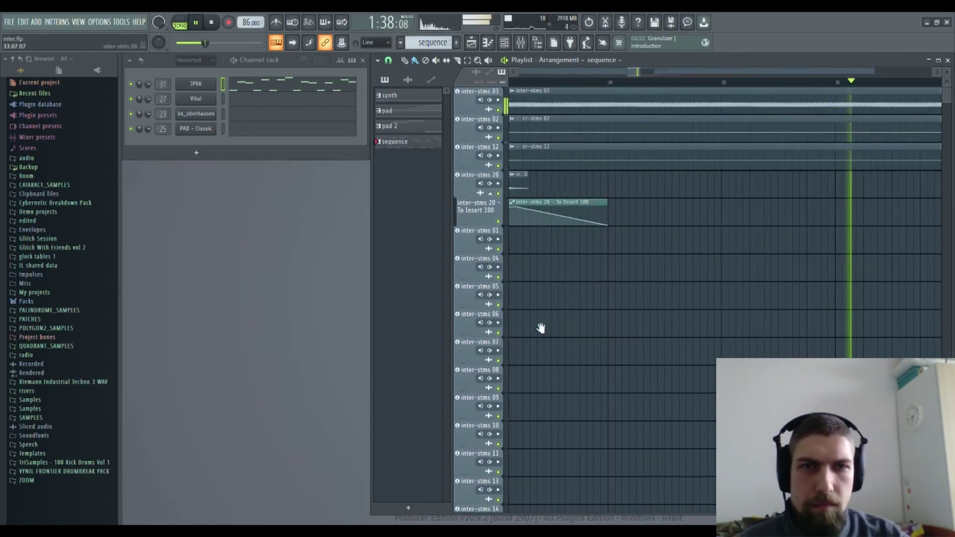
scroll(597, 273, "left", 3)
left_click_drag(665, 212, 666, 217)
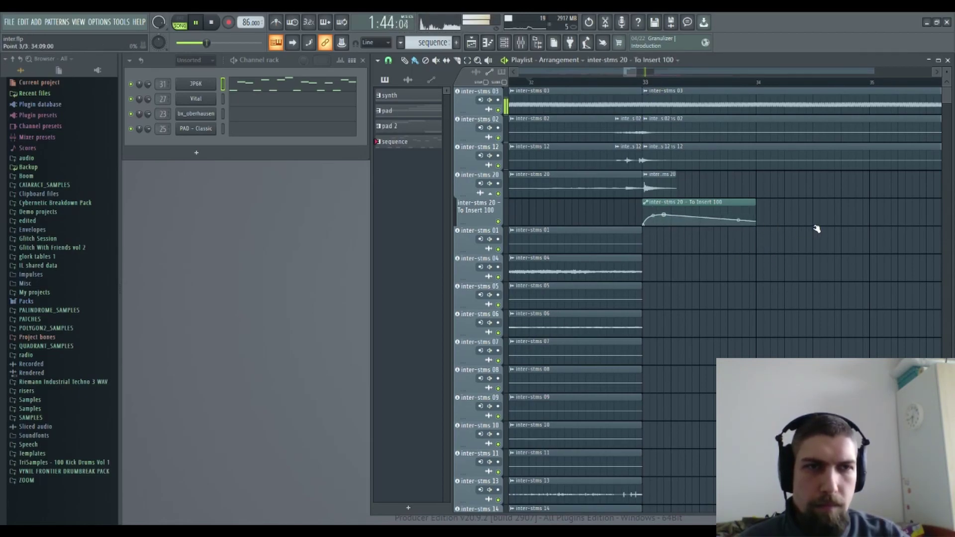
left_click_drag(754, 203, 824, 204)
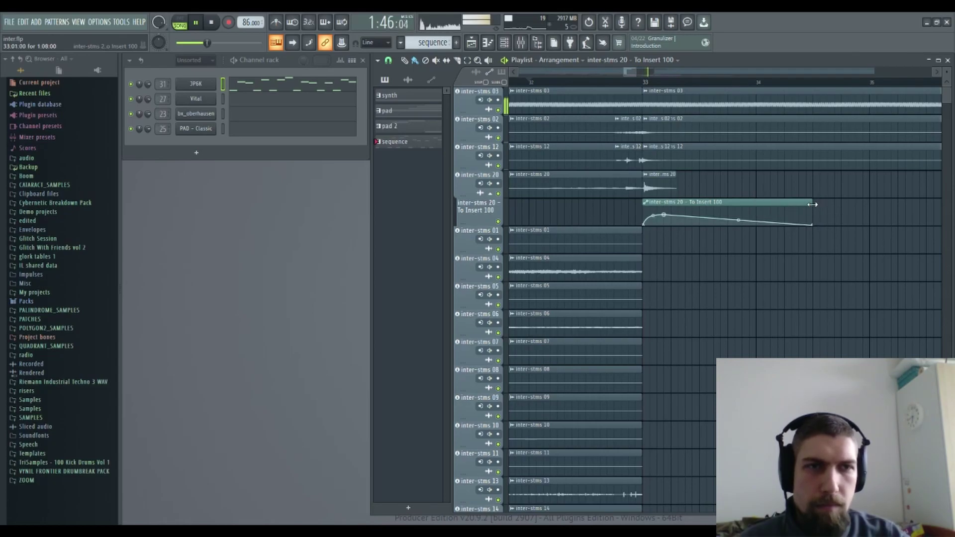
Step: Examine the lower tracks around bars 41 to 49 while the song plays, then stop playback
scroll(872, 83, "down", 7)
left_click_drag(924, 261, 674, 196)
left_click_drag(670, 248, 656, 169)
left_click_drag(641, 295, 614, 179)
left_click_drag(730, 455, 722, 322)
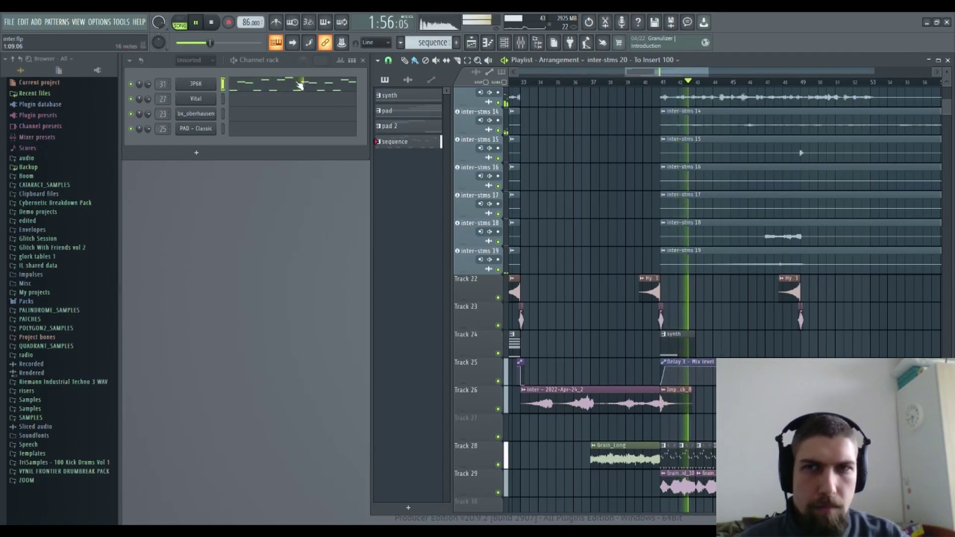
left_click_drag(716, 313, 621, 296)
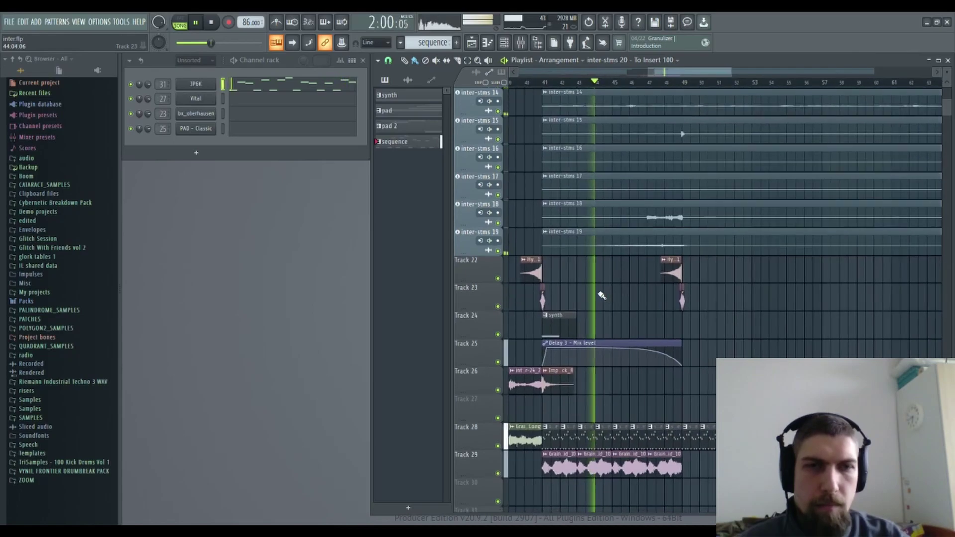
left_click(220, 23)
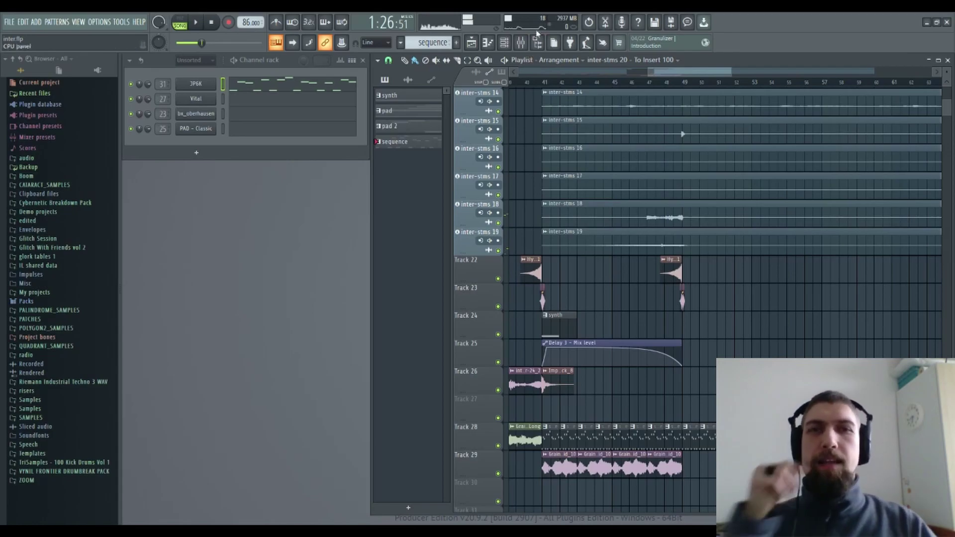
Step: Try Fruity Chorus between TP BassLane and Silhouette on the JP6K mixer track at about 66% mix, then close both windows
left_click(520, 43)
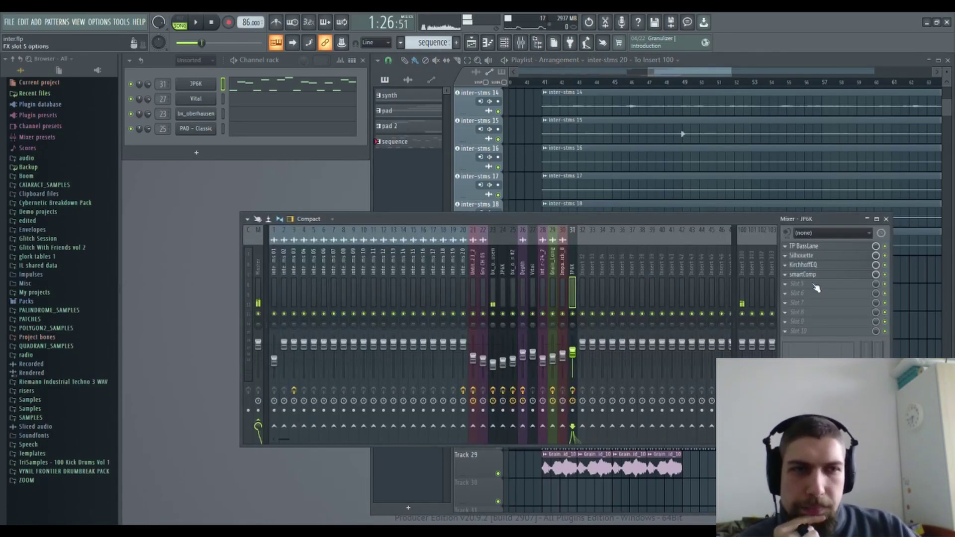
left_click_drag(816, 274, 816, 280)
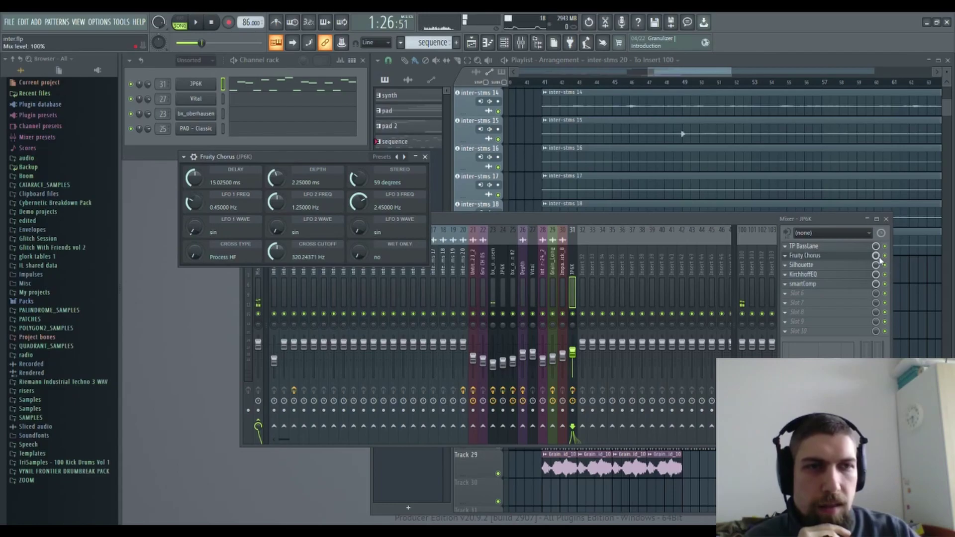
left_click_drag(878, 258, 878, 267)
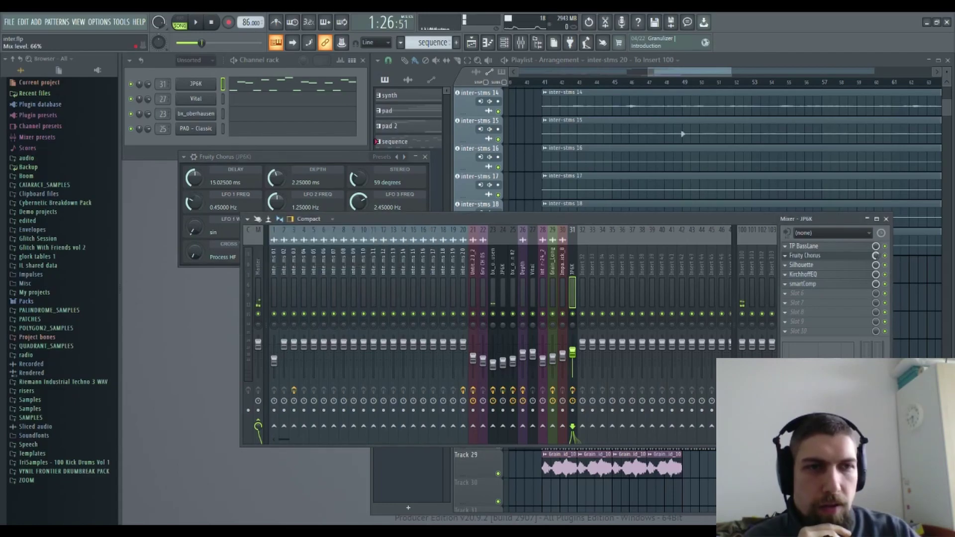
left_click(425, 156)
left_click(885, 219)
Step: Listen to the song from about bar 46 to just past bar 49 and stop playback
left_click(631, 82)
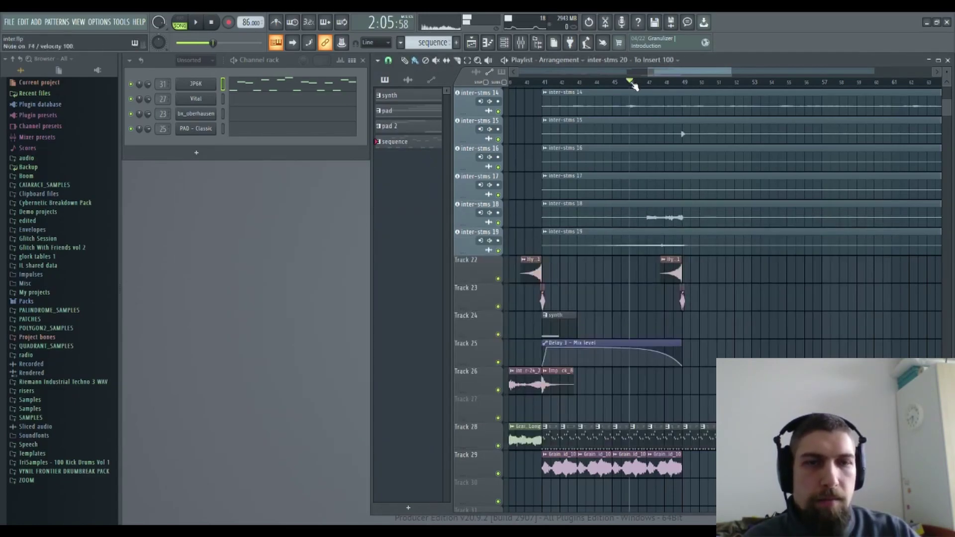
key("space")
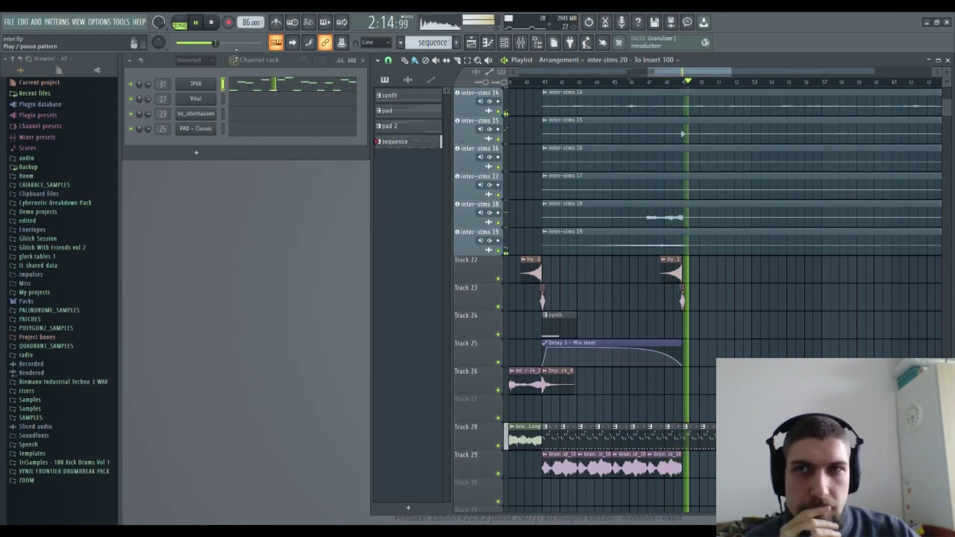
left_click(218, 22)
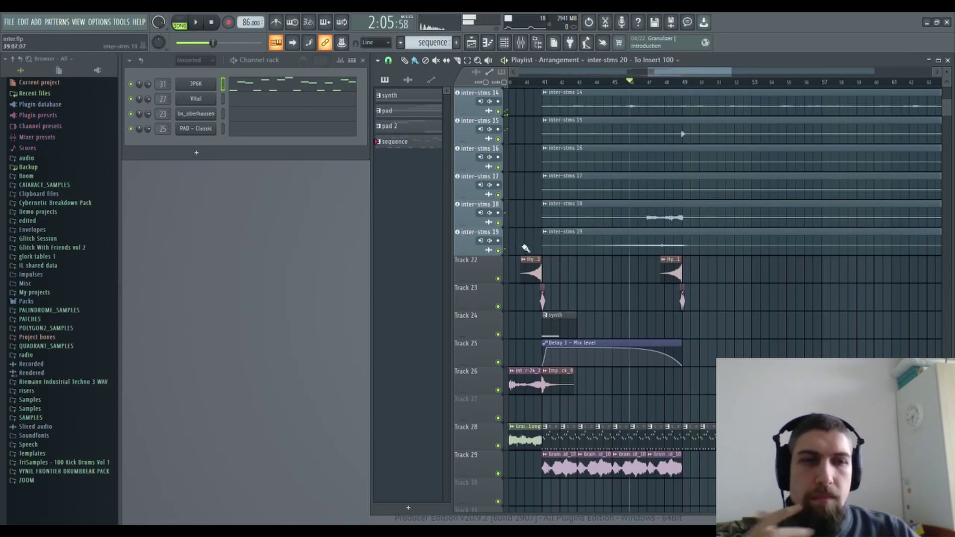
Step: Create an automation clip for the JP6K filter cutoff spanning bars 49 to 64 and close the synth window
left_click_drag(773, 420, 674, 407)
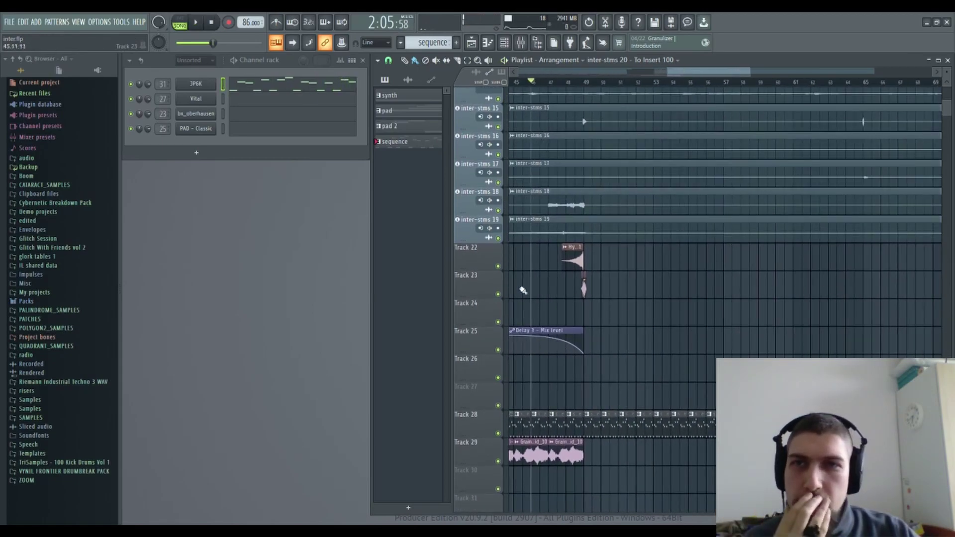
left_click(196, 85)
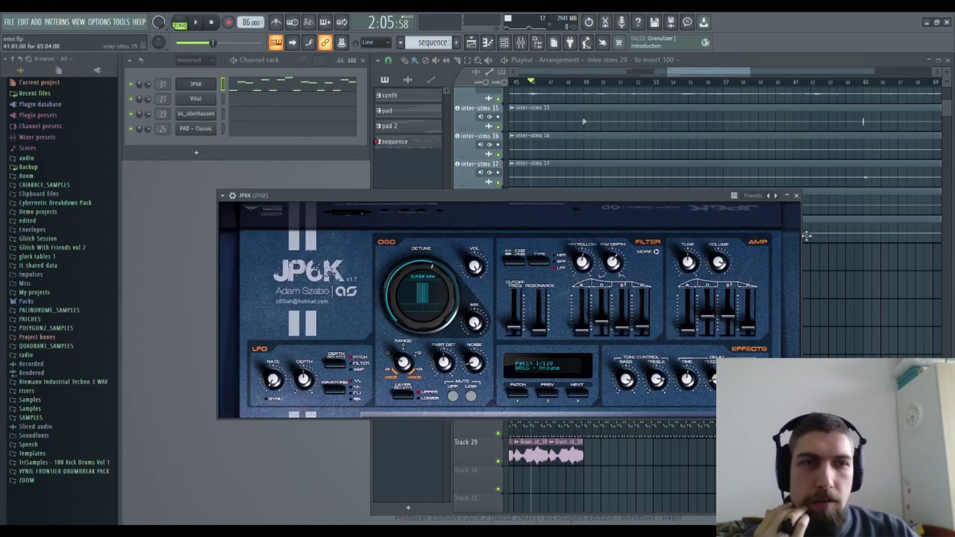
left_click(796, 195)
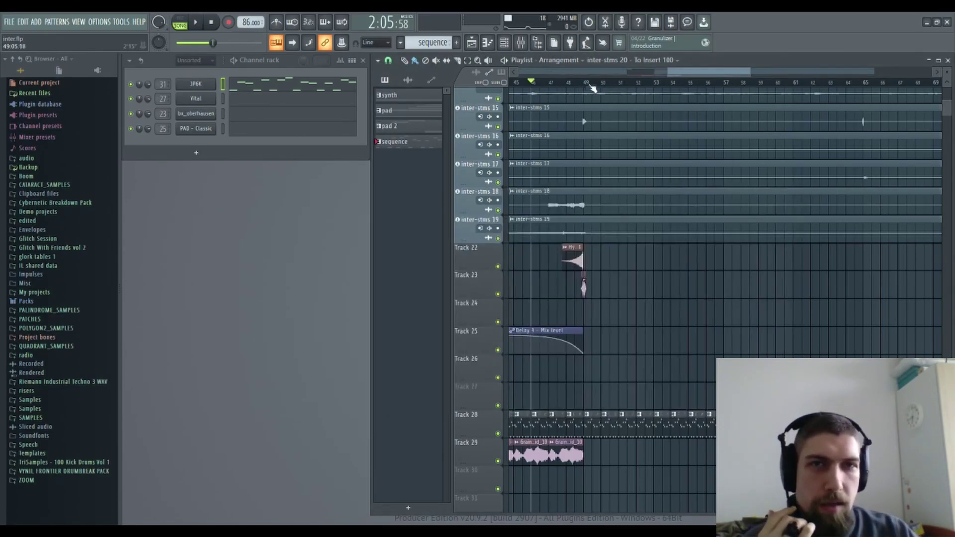
left_click_drag(587, 87, 841, 113)
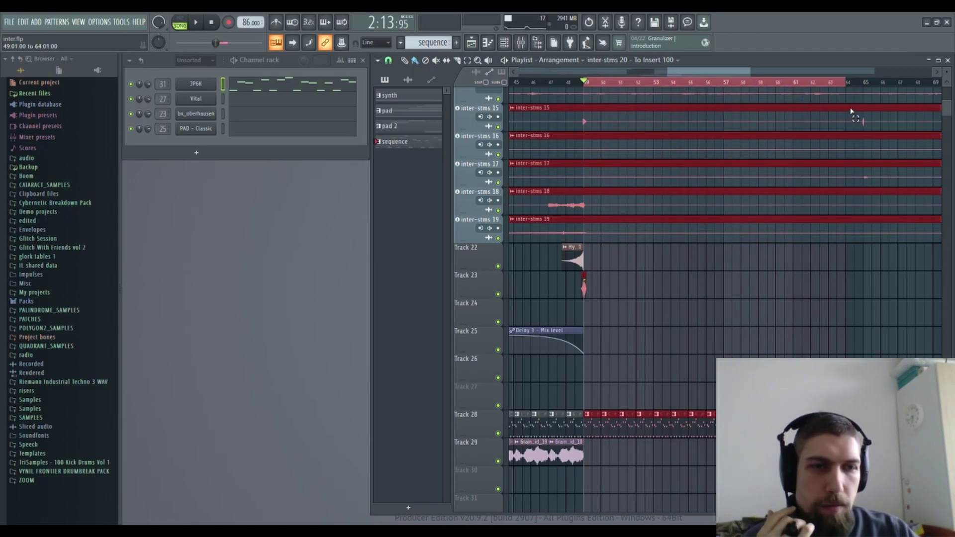
left_click(192, 84)
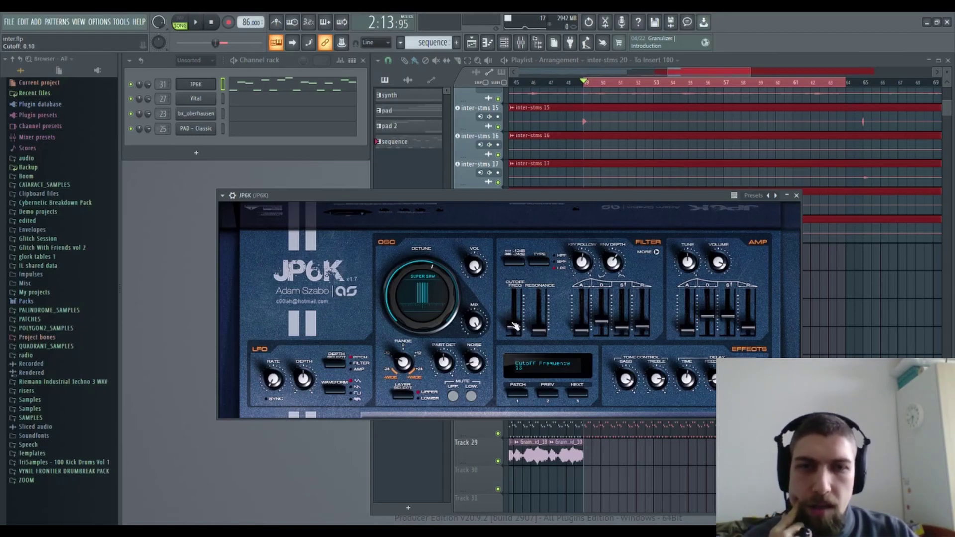
left_click(196, 22)
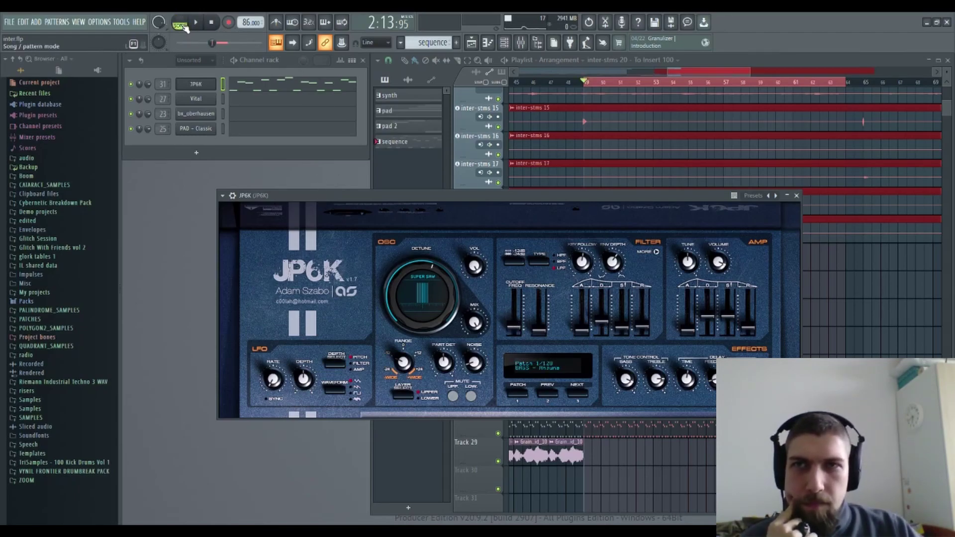
mouse_move(516, 332)
left_click_drag(510, 329, 510, 329)
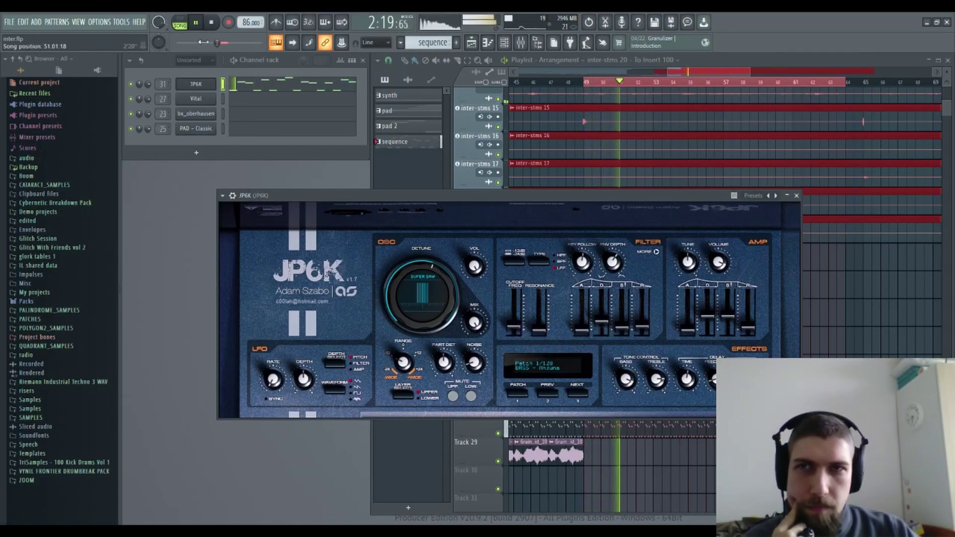
left_click(122, 22)
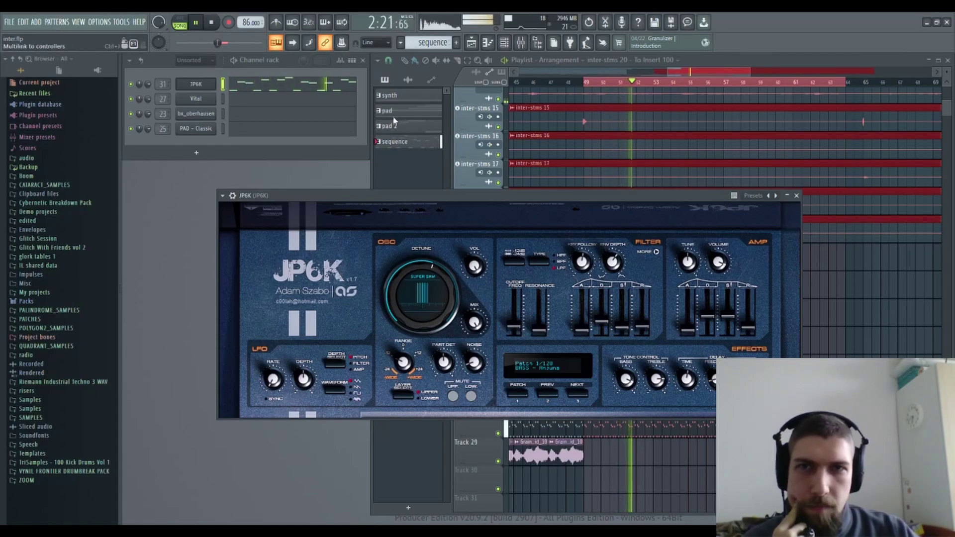
left_click(407, 131)
left_click(796, 195)
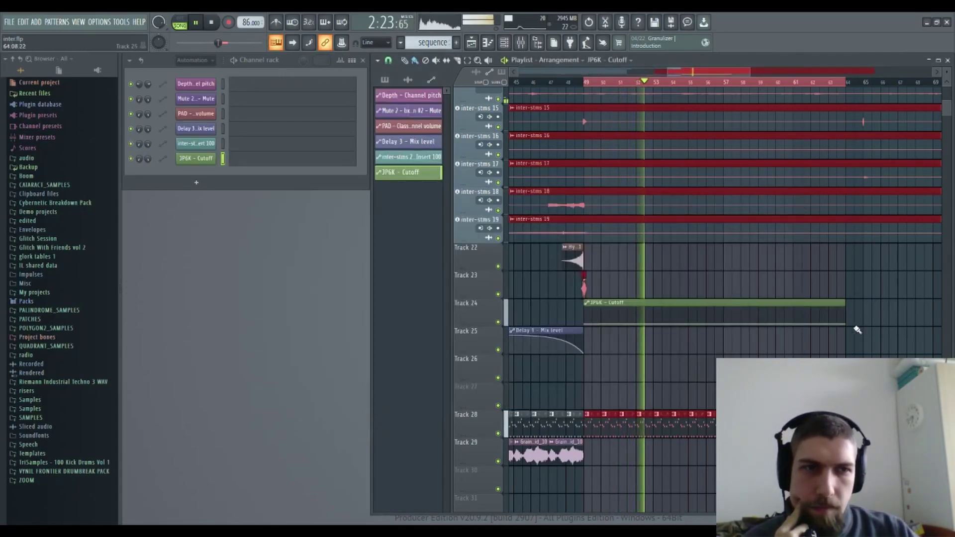
Step: Raise the end point of the JP6K cutoff automation clip at bar 64, play from bar 49 and clear the time selection
key("space")
left_click_drag(845, 326, 852, 313)
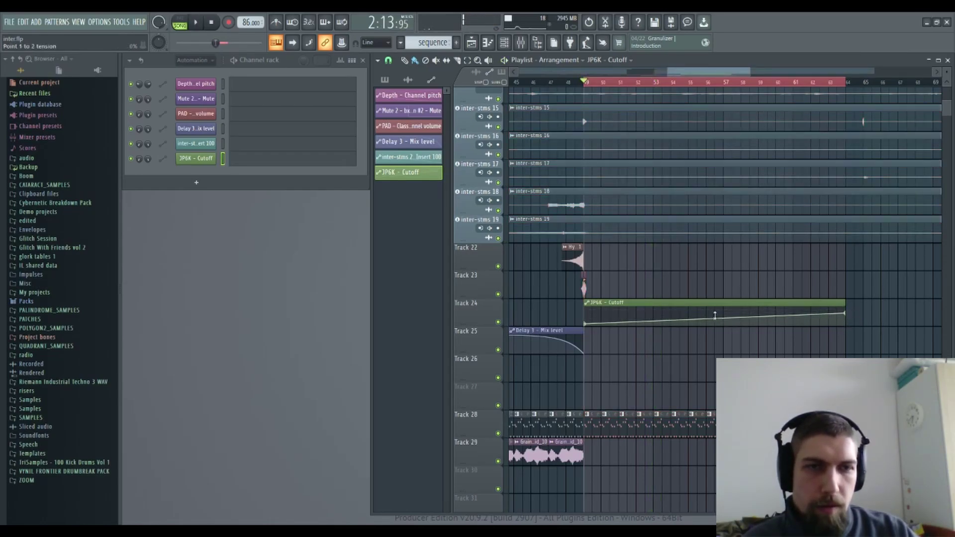
key("space")
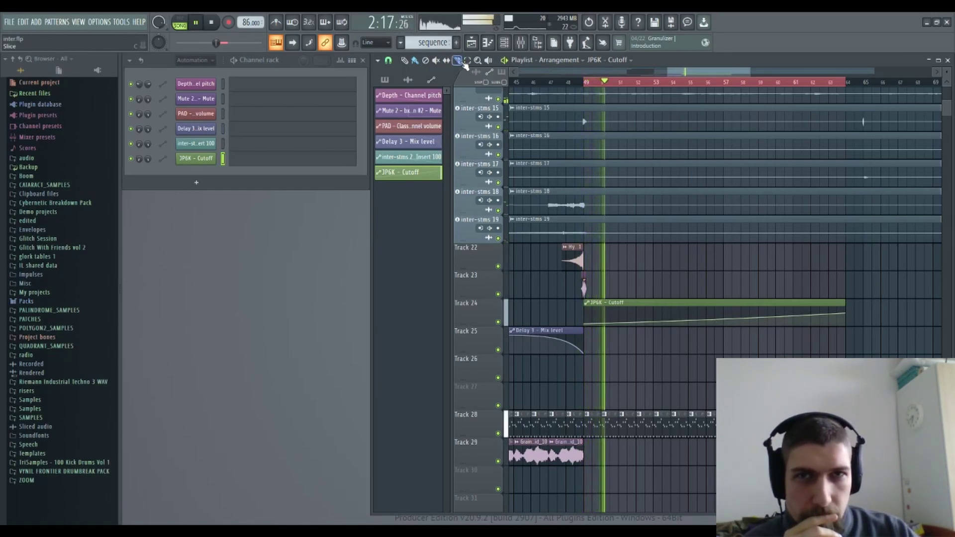
right_click(646, 82)
left_click(406, 60)
left_click(415, 60)
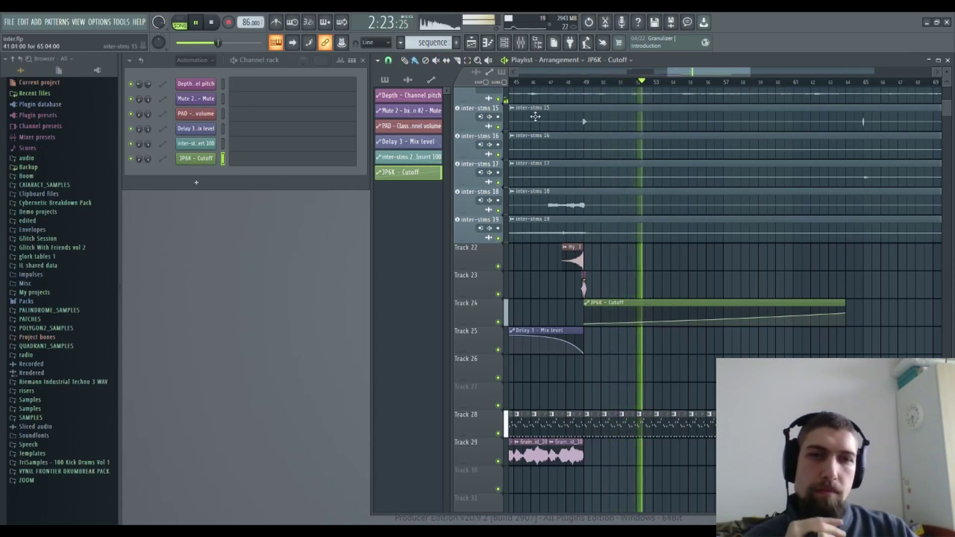
Step: Replace Fruity Chorus with Fruity Delay 3 on the JP6K mixer track and listen to it from about bar 46
left_click(521, 42)
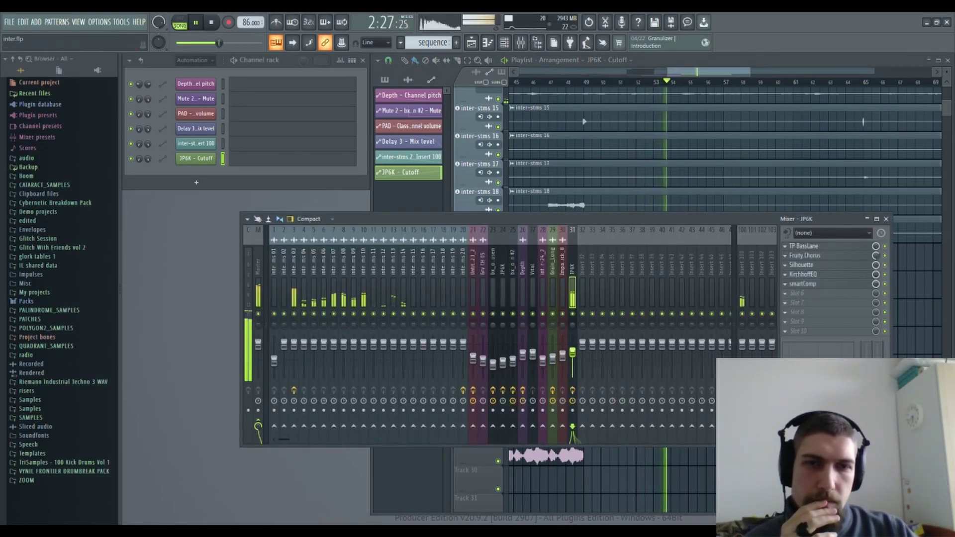
key("space")
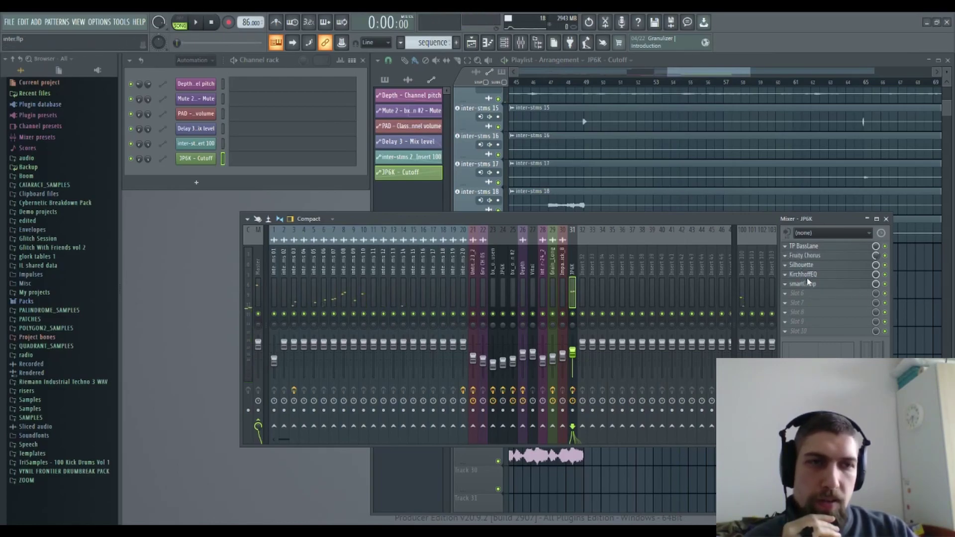
key("ctrl+z")
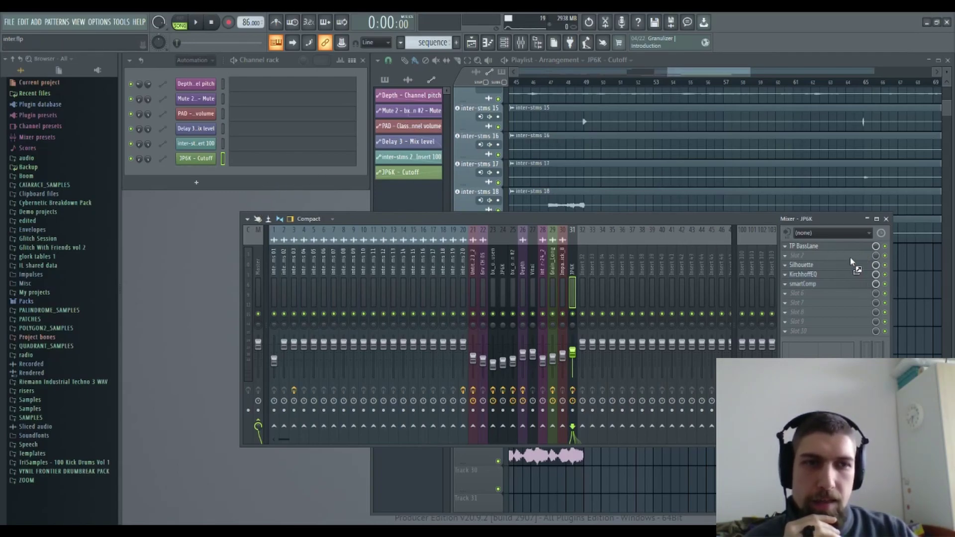
left_click_drag(850, 261, 851, 258)
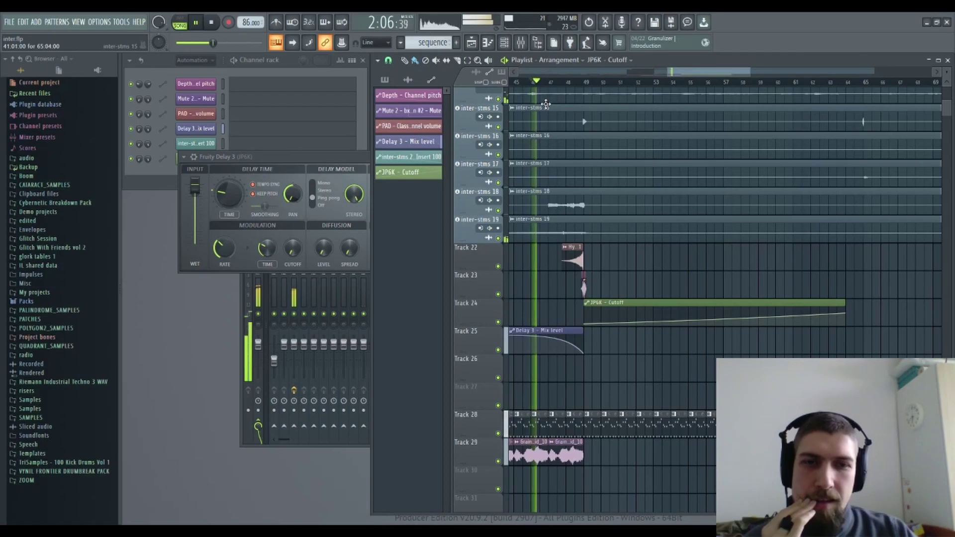
left_click(345, 158)
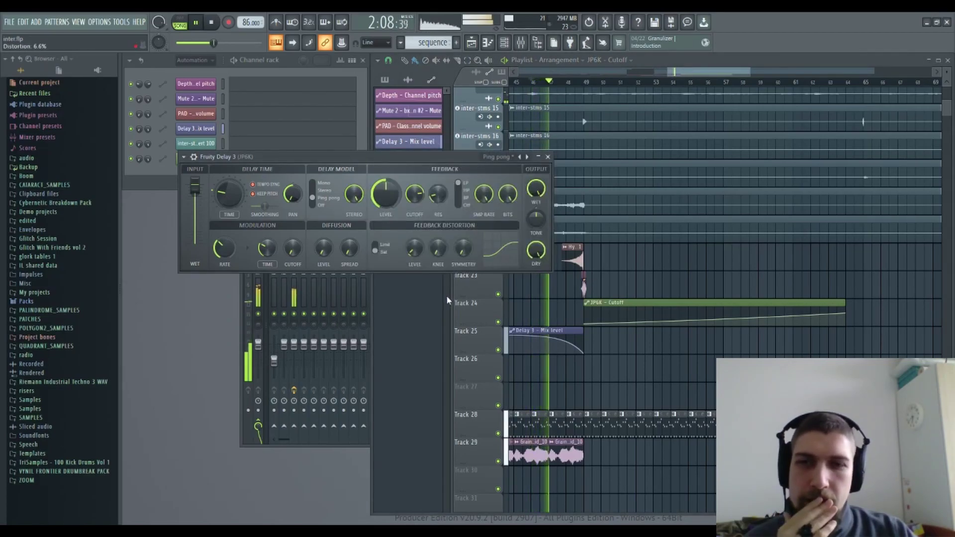
Step: Close the Fruity Delay 3 window and save the project during playback
left_click(547, 157)
left_click(9, 22)
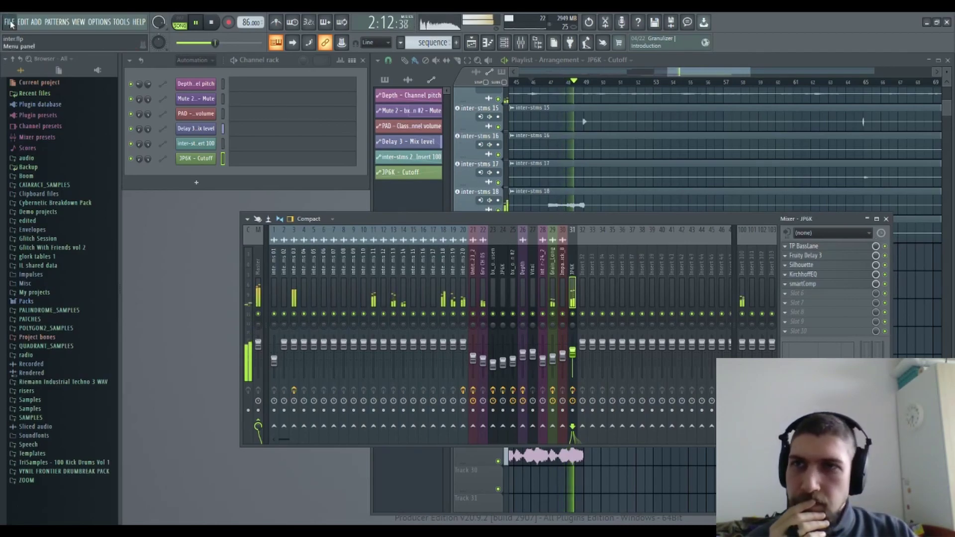
left_click(20, 69)
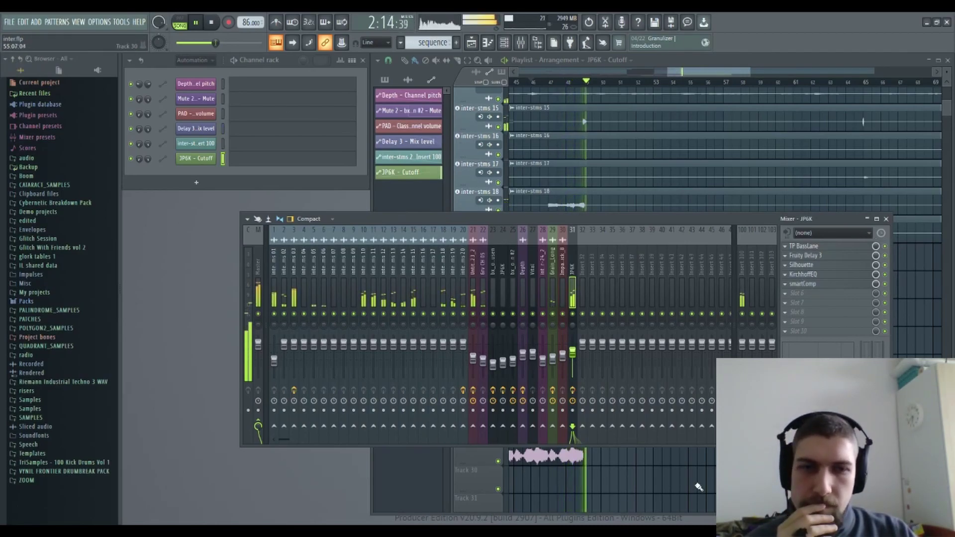
Step: Shorten the JP6K cutoff automation clip on Track 24 to end at bar 57 and listen to the passage around bar 48
left_click(679, 486)
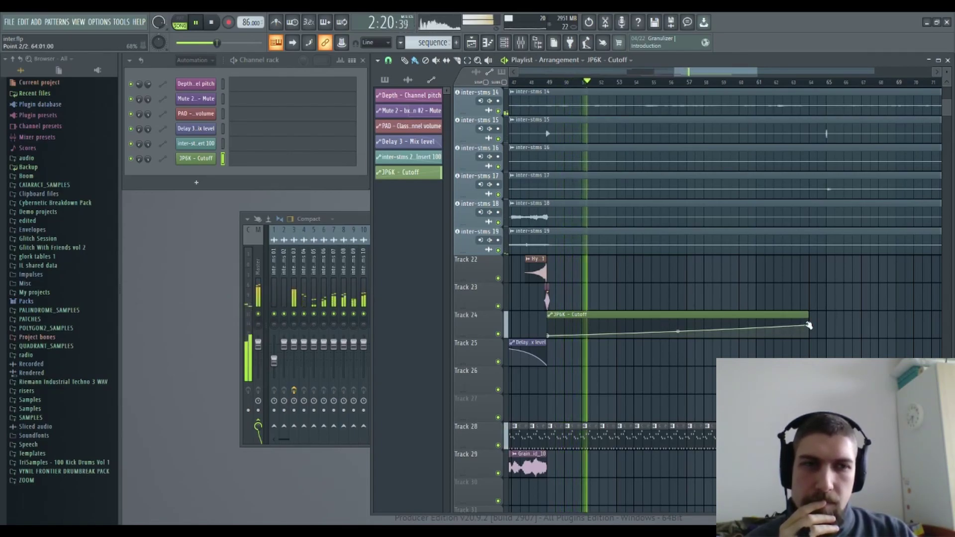
key("space")
left_click_drag(808, 325, 689, 326)
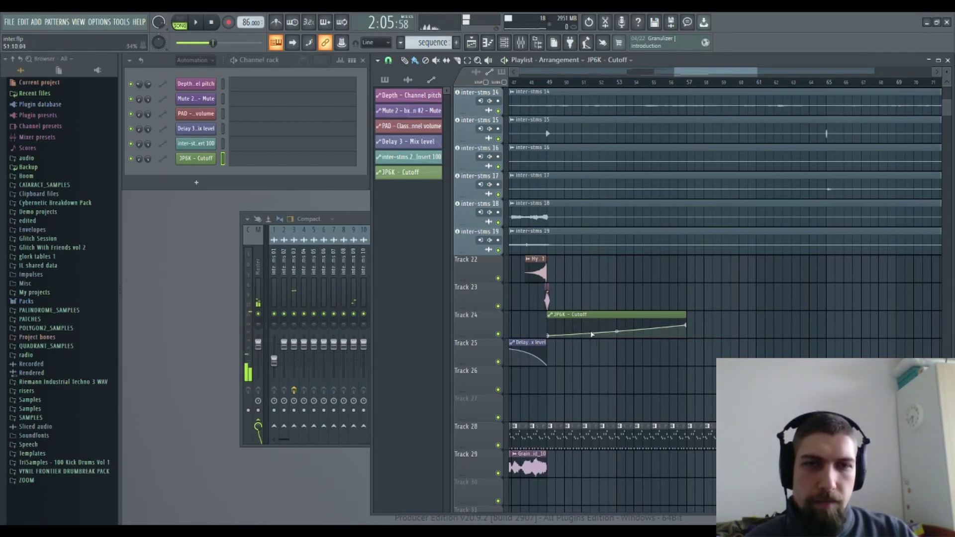
key("space")
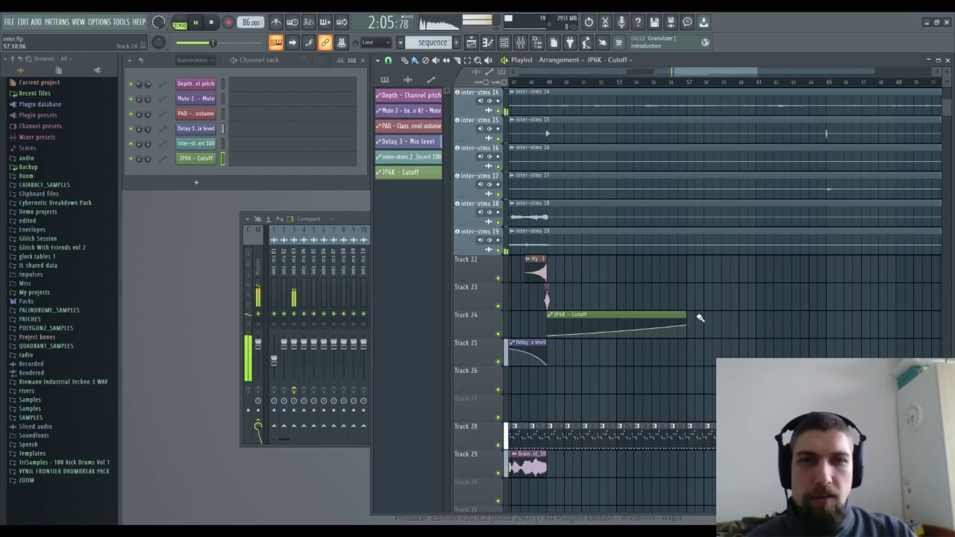
left_click(531, 81)
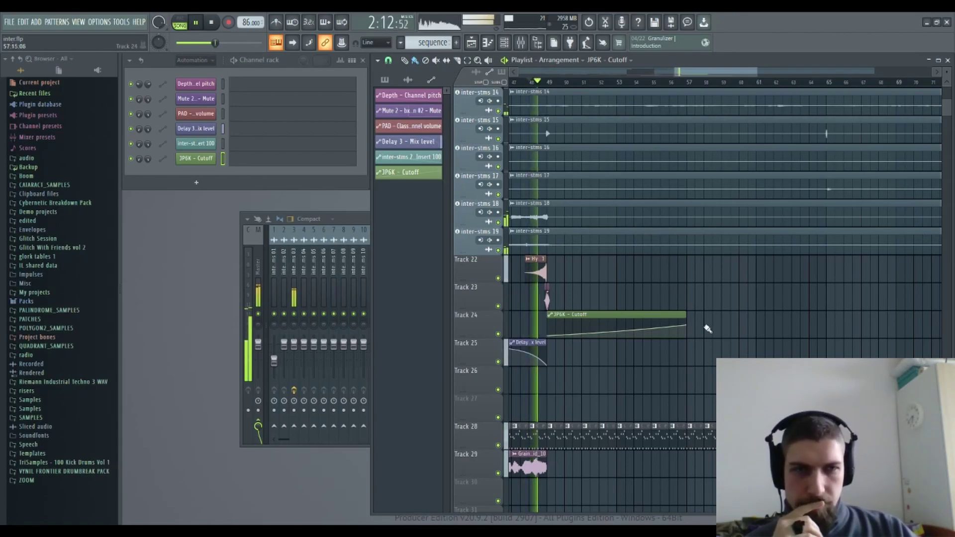
Step: Play from about bar 38 and preview the 16_08_37Z_19476.2kHz websdr recording from the radio folder over it
left_click_drag(747, 333, 921, 391)
left_click(520, 81)
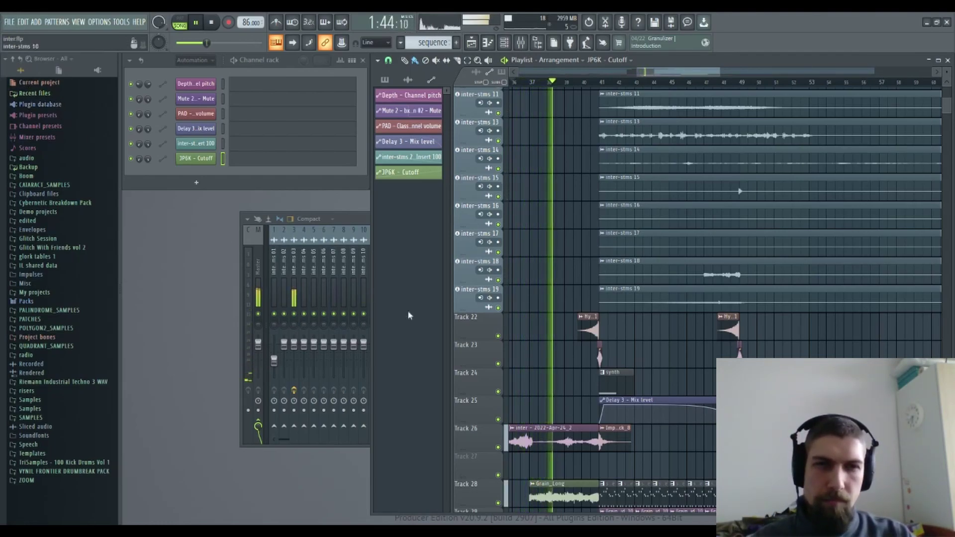
scroll(686, 364, "down", 3)
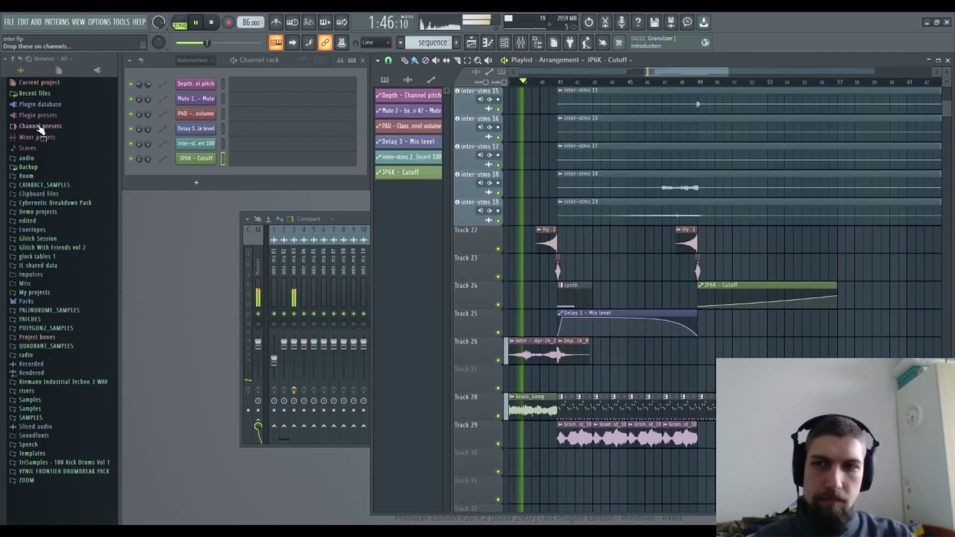
left_click(22, 354)
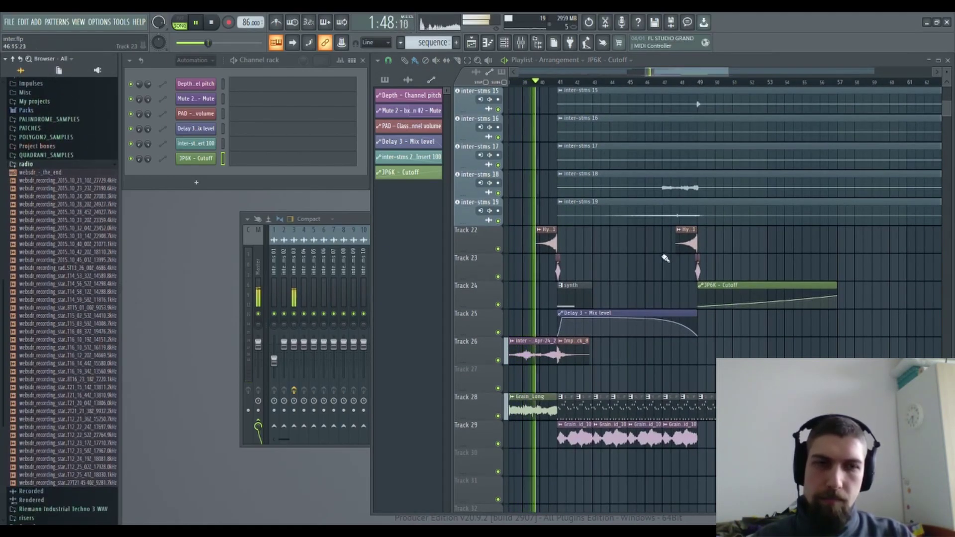
left_click(61, 331)
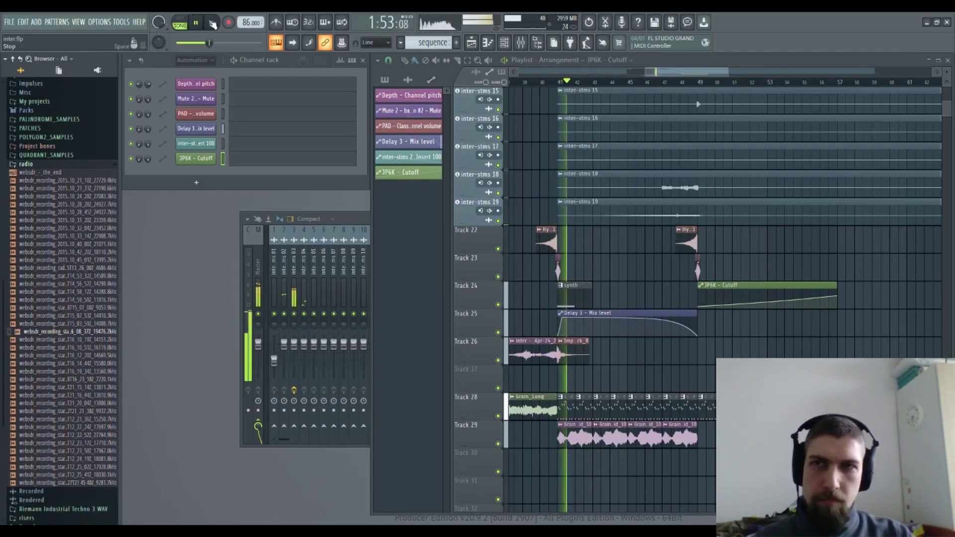
Step: Place the websdr recording on Track 30 as a single clip from bar 41 to 49, deleting the surplus slices
key("space")
left_click_drag(35, 337, 567, 480)
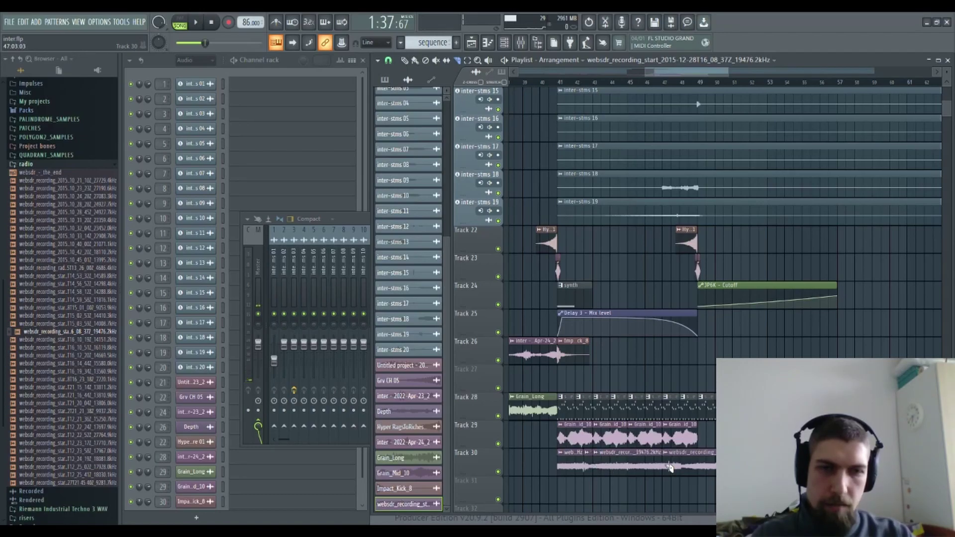
right_click(686, 466)
right_click(578, 465)
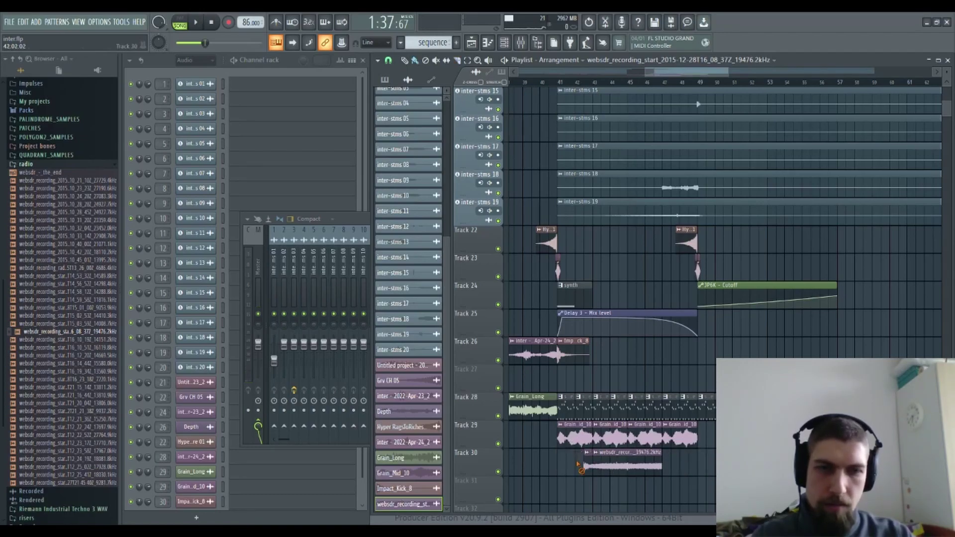
left_click_drag(616, 470, 580, 472)
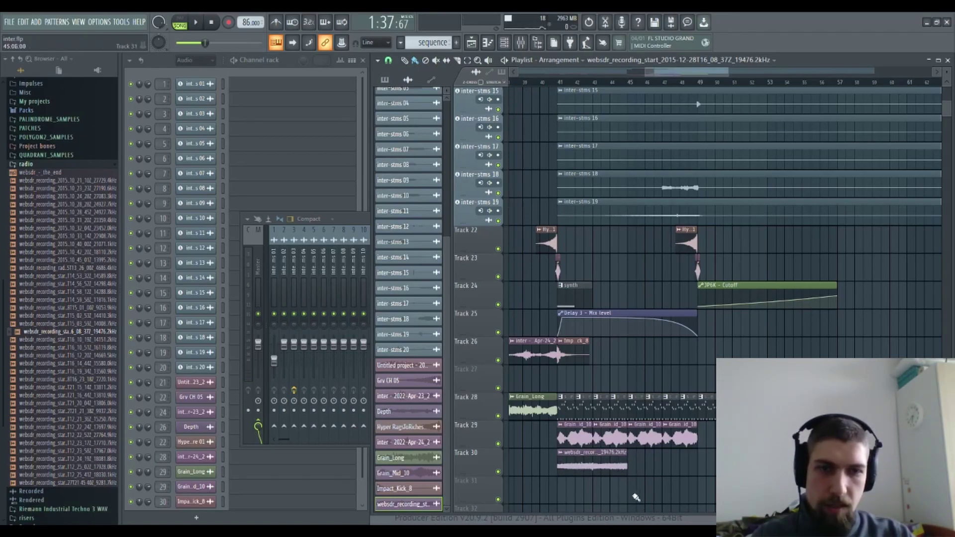
left_click_drag(633, 470, 696, 481)
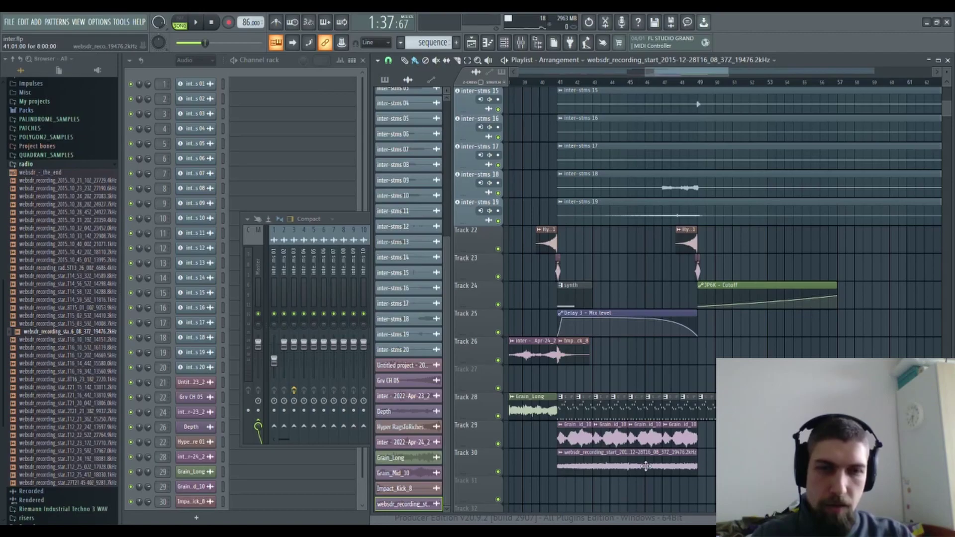
Step: Examine the Grain_Mid_10 sample settings and the Fruity parametric EQ 2 slot on the Grain_Long mixer track
double_click(591, 463)
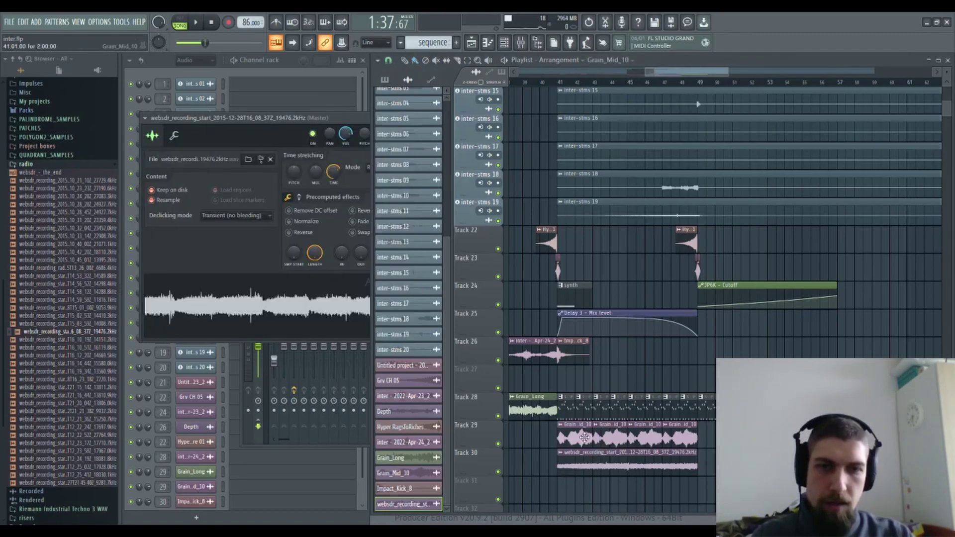
double_click(585, 440)
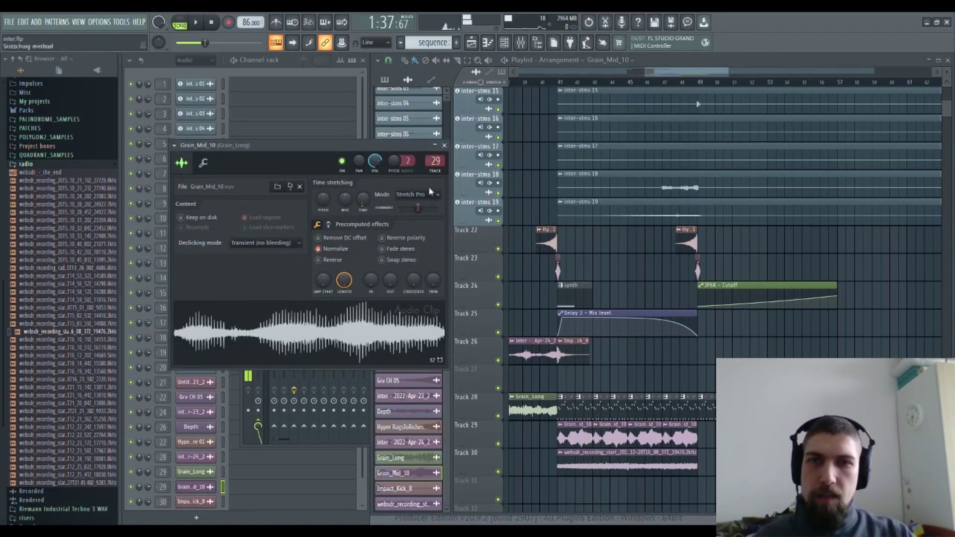
left_click(445, 146)
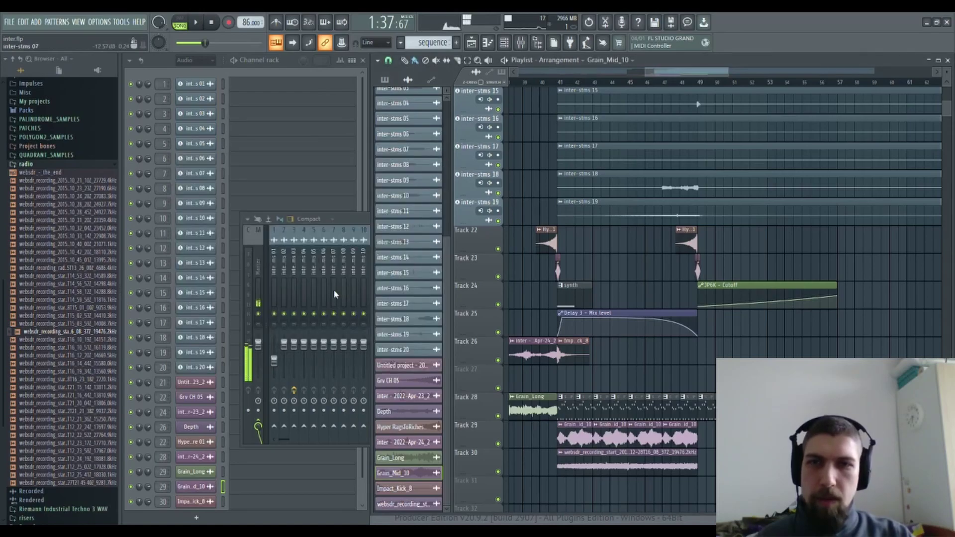
left_click(362, 224)
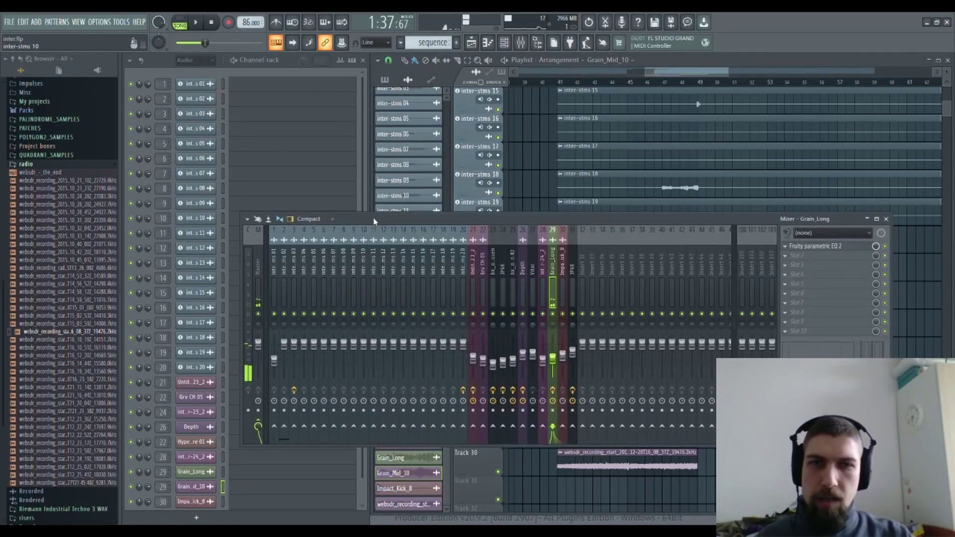
left_click(811, 248)
left_click(813, 249)
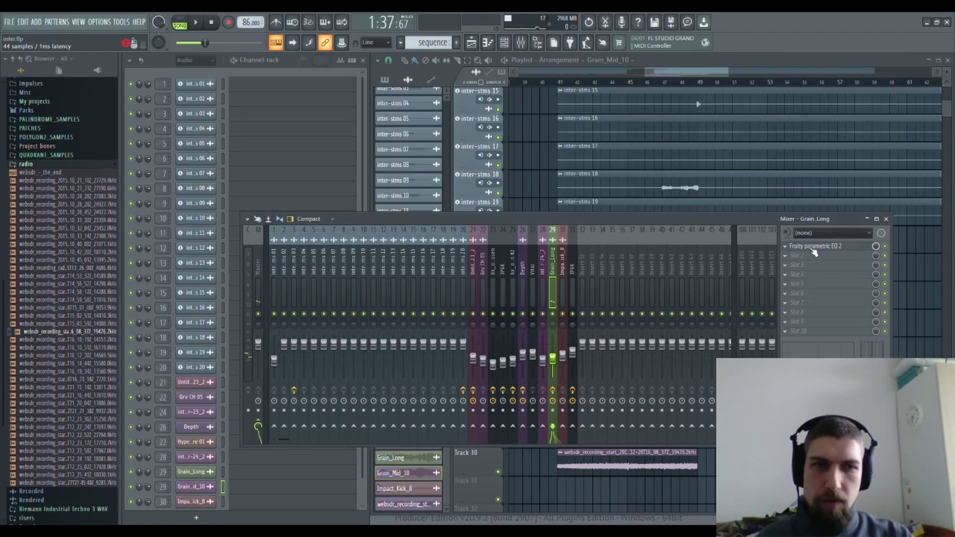
left_click(886, 219)
Step: Route the websdr recording channel to mixer track 32 and close its settings and the mixer
double_click(648, 466)
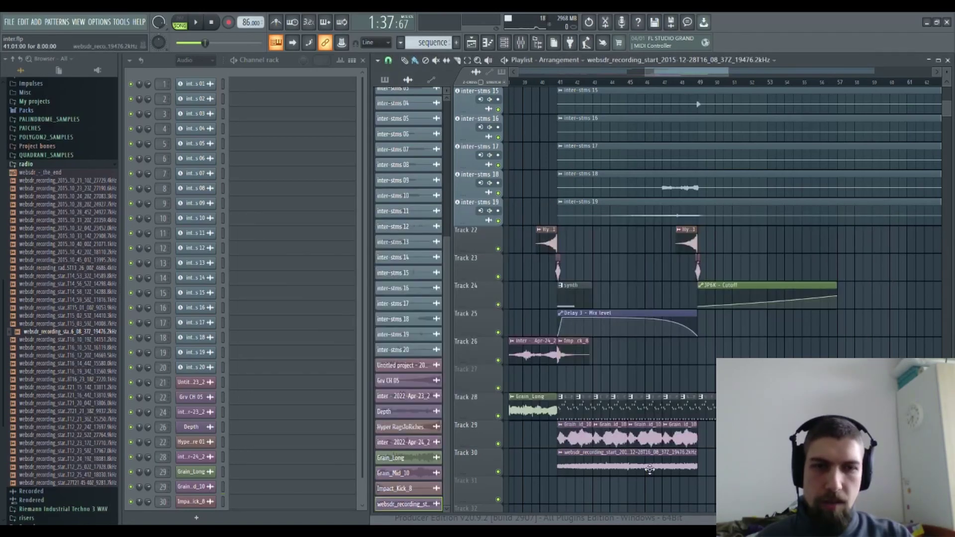
left_click(283, 151)
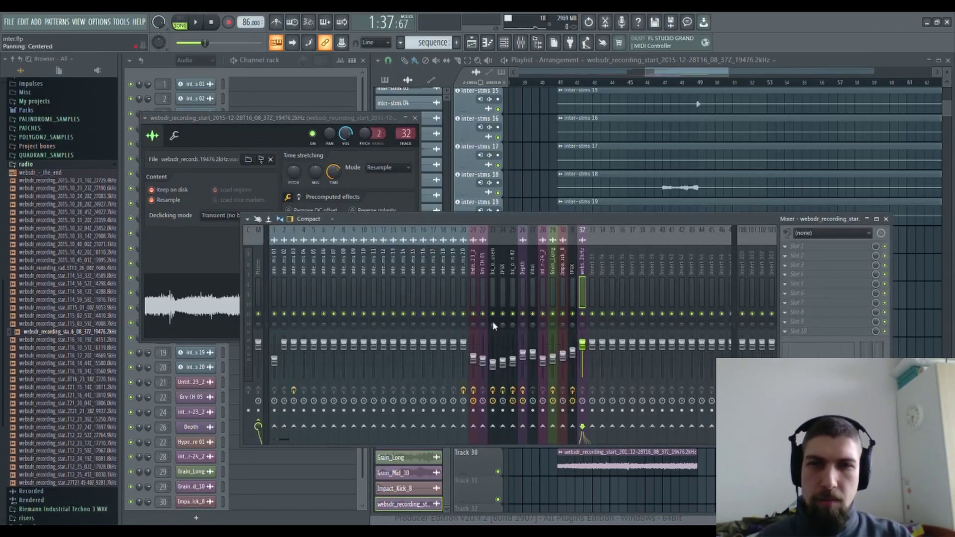
left_click(885, 219)
left_click(414, 118)
Step: Add a second copy of the websdr recording on Track 30 from bar 49 while listening from about bar 38
key("space")
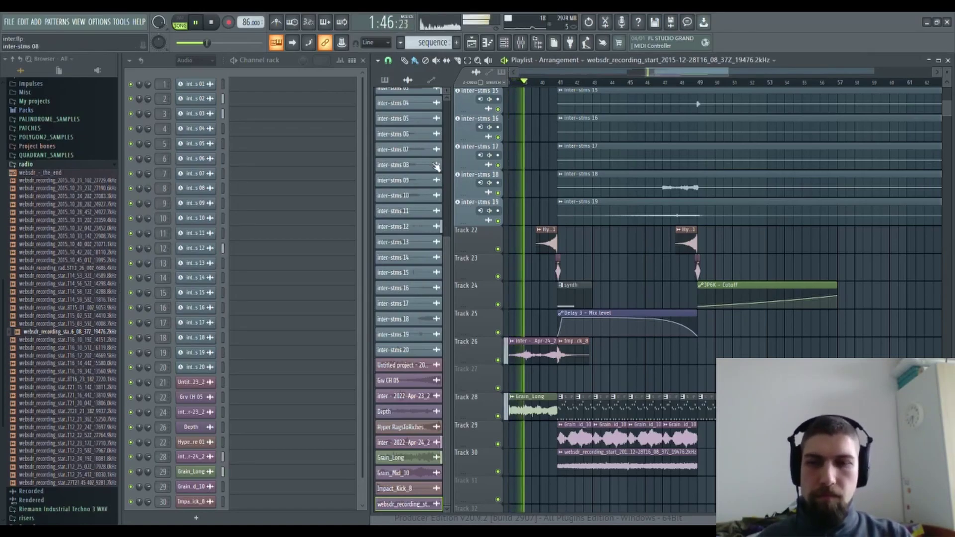
left_click(702, 467)
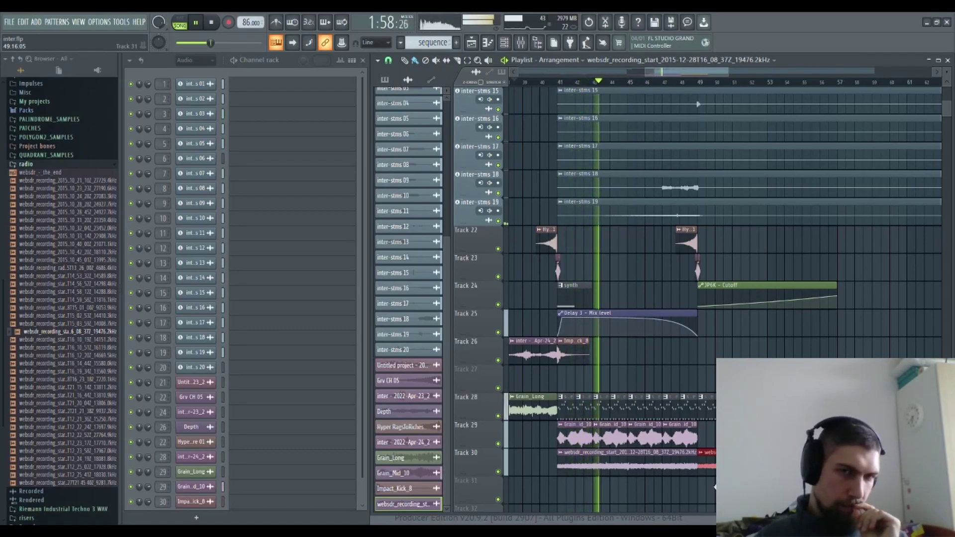
left_click(768, 303)
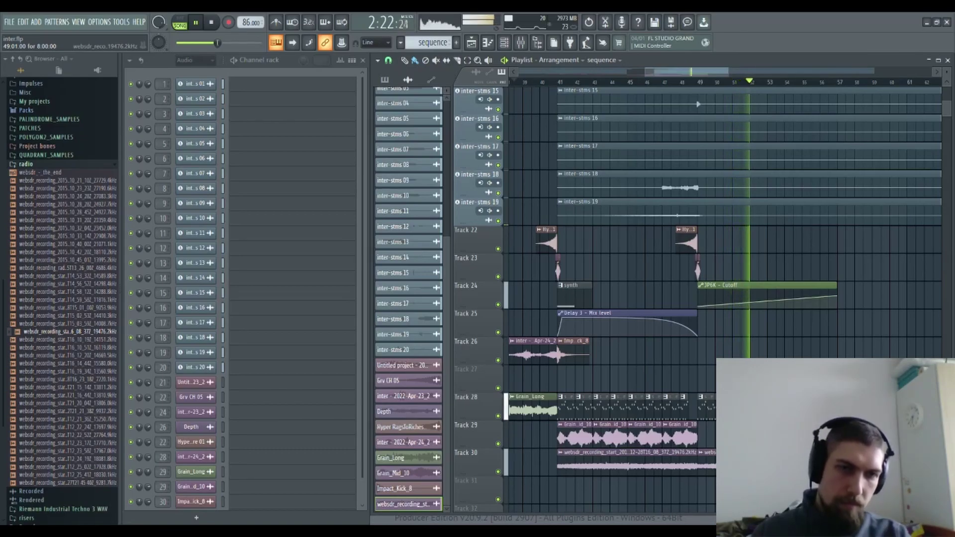
Step: Check the volume level of the JP6K mixer track during playback and close the mixer
key("F9")
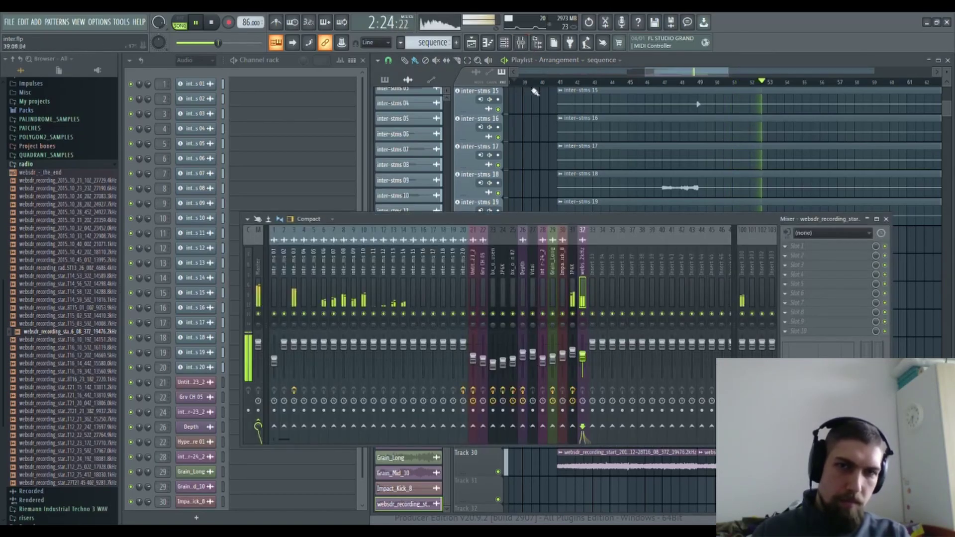
left_click(572, 351)
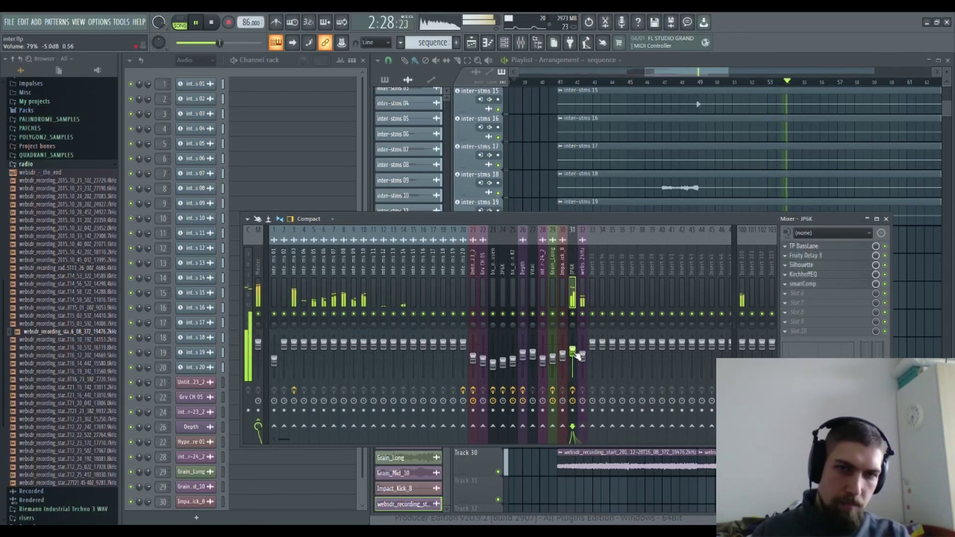
left_click(885, 219)
Step: Add a third copy of the websdr recording on Track 30 from bar 57 and stop playback
scroll(762, 272, "down", 2)
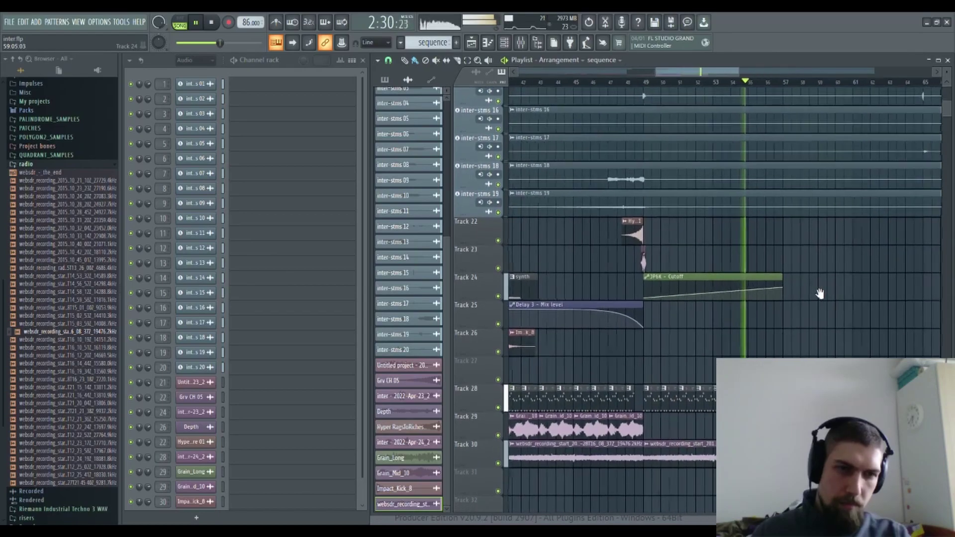
scroll(805, 296, "right", 2)
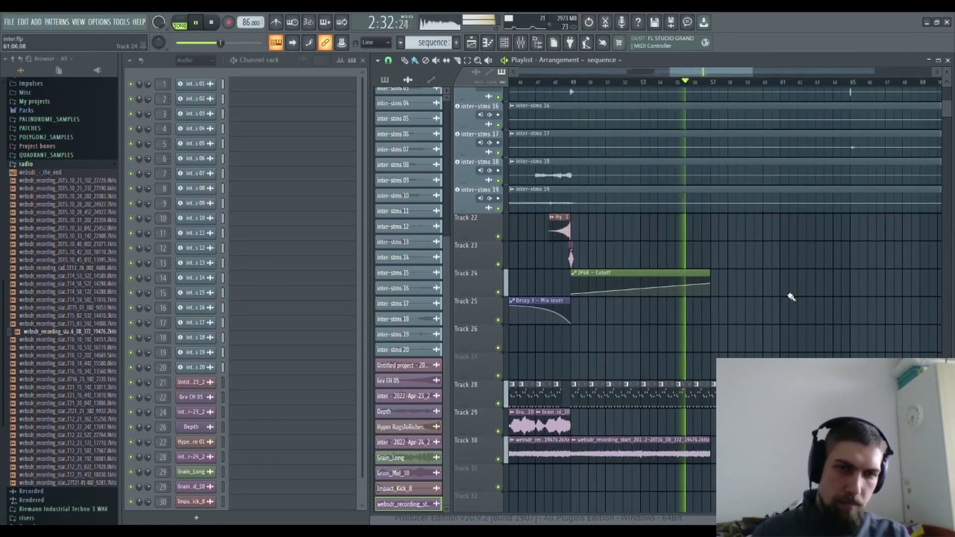
scroll(770, 297, "right", 1)
left_click(653, 439)
left_click(691, 452)
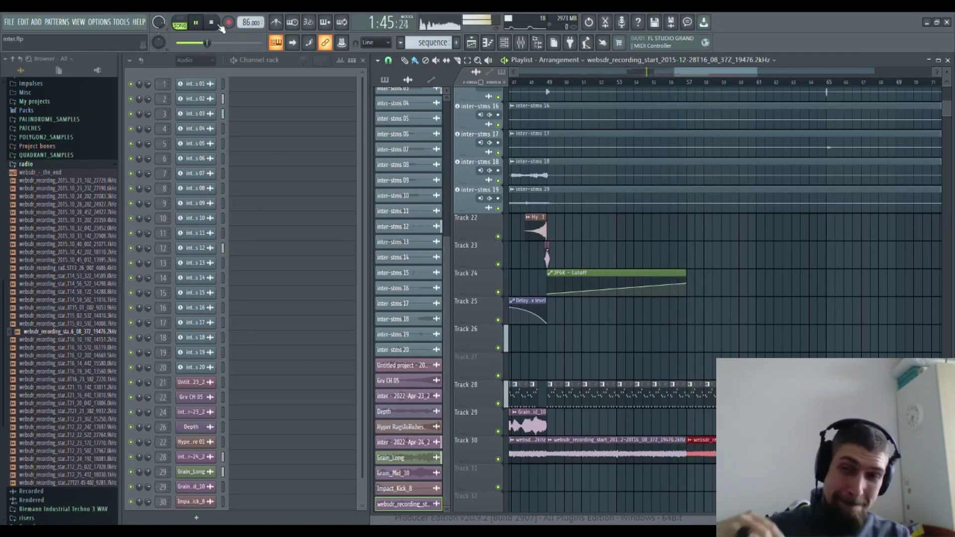
scroll(706, 85, "down", 3)
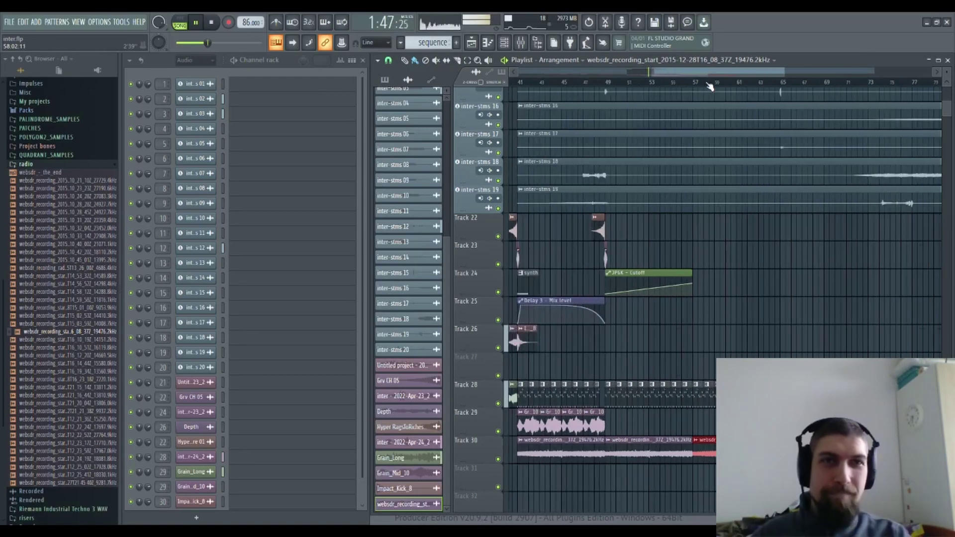
left_click(211, 22)
left_click(211, 23)
Step: Show the unsorted instrument channels in the channel rack and select the pad pattern
left_click_drag(618, 206, 741, 300)
left_click_drag(668, 205, 768, 120)
left_click_drag(696, 398, 727, 328)
left_click_drag(633, 326, 631, 351)
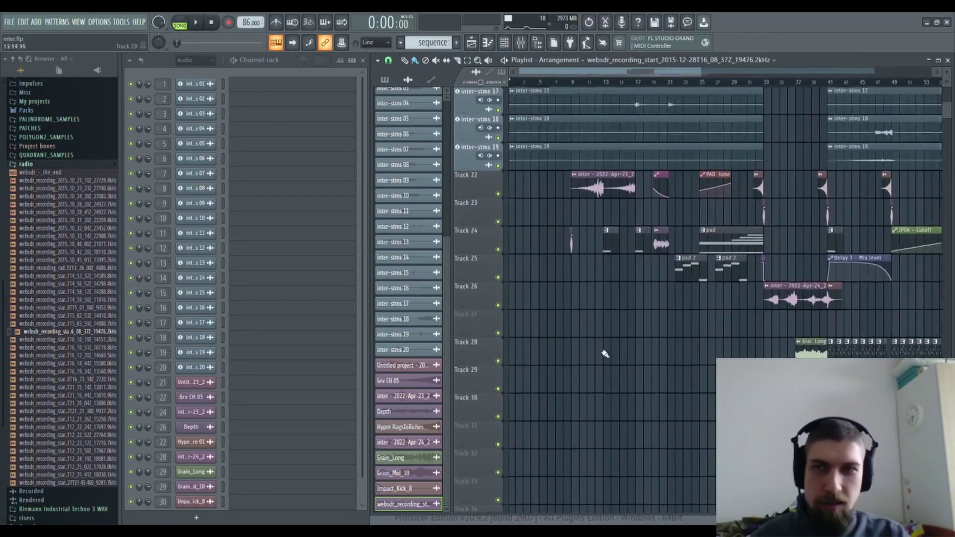
left_click(199, 114)
left_click(191, 116)
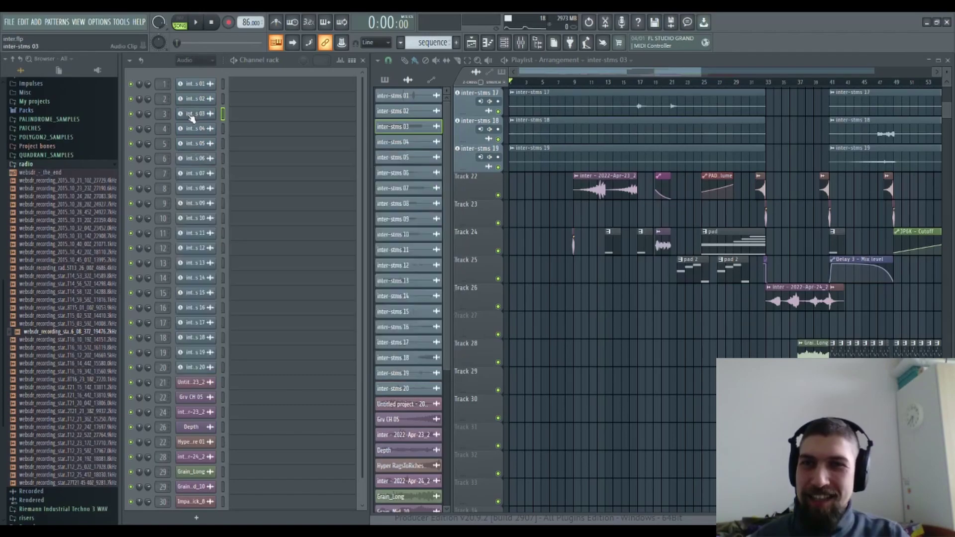
left_click(191, 111)
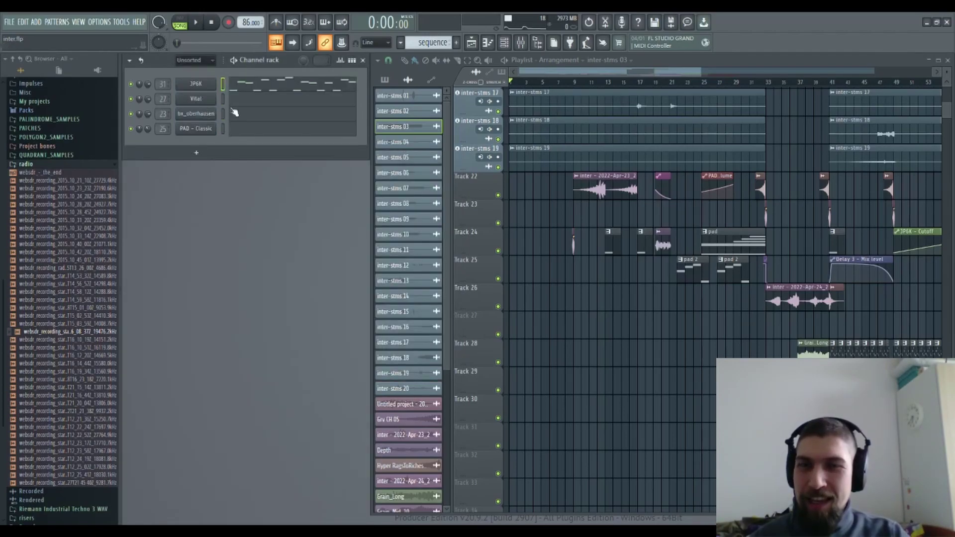
left_click(456, 43)
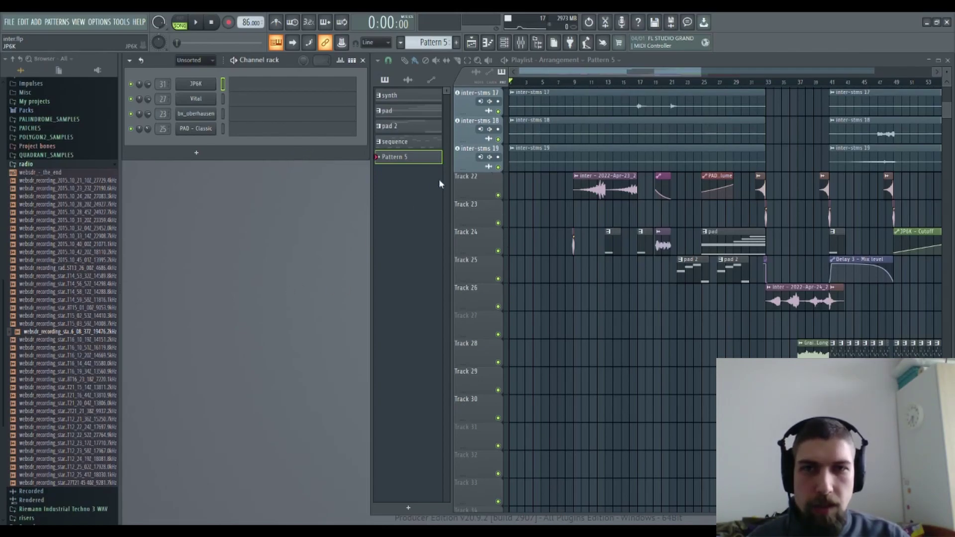
left_click(404, 127)
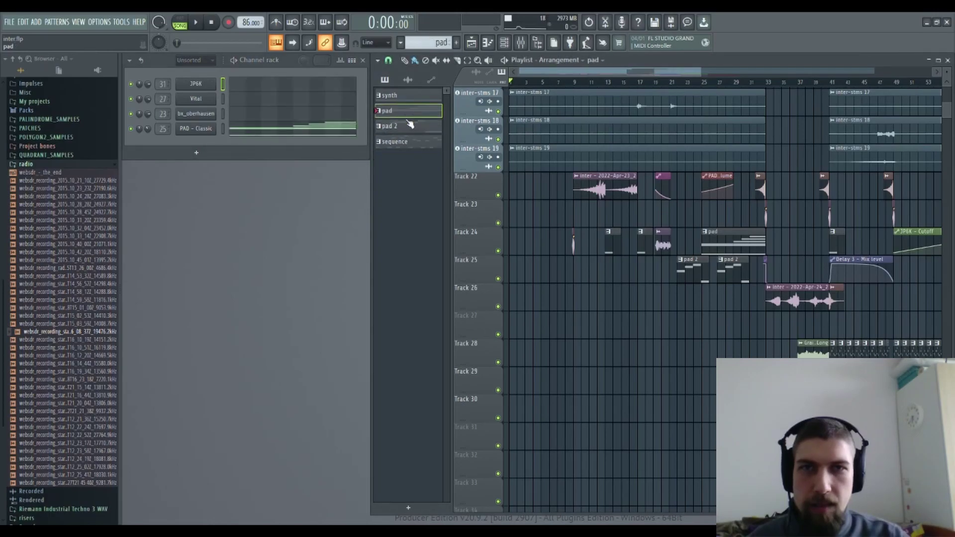
Step: Create a new empty pattern named pad3
left_click(457, 42)
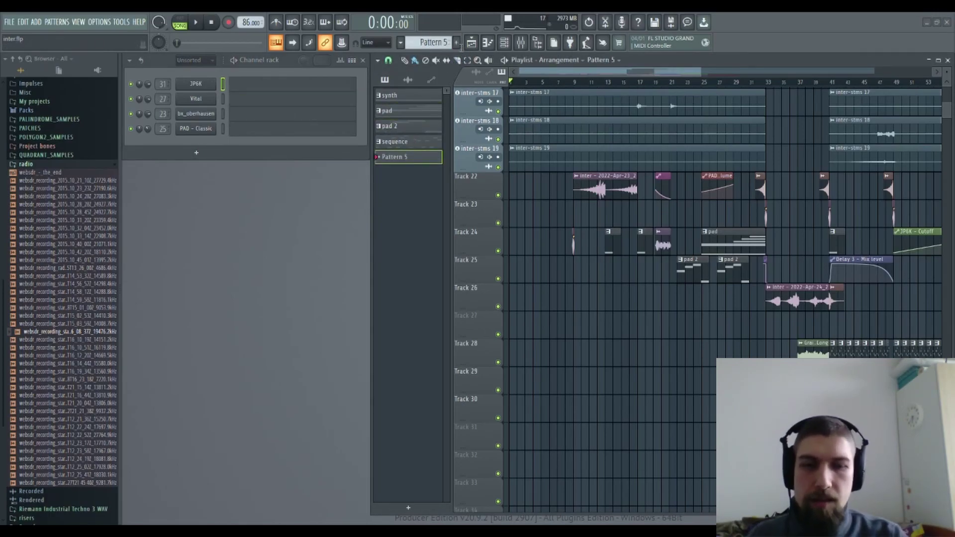
type("pad3")
key("Return")
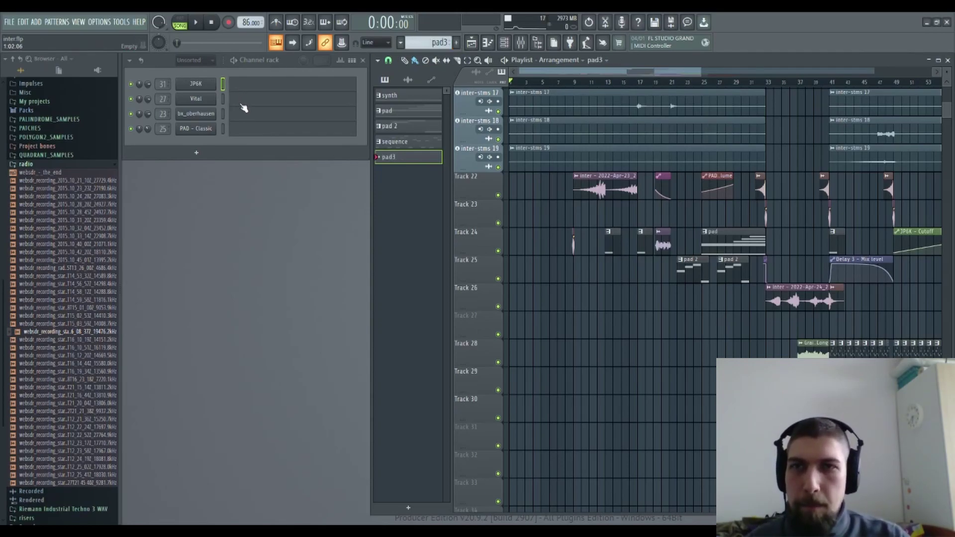
Step: Draw two one-bar notes for the Vital channel in pad3: D#5 in bar 1 and E5 in bar 2
left_click(205, 103)
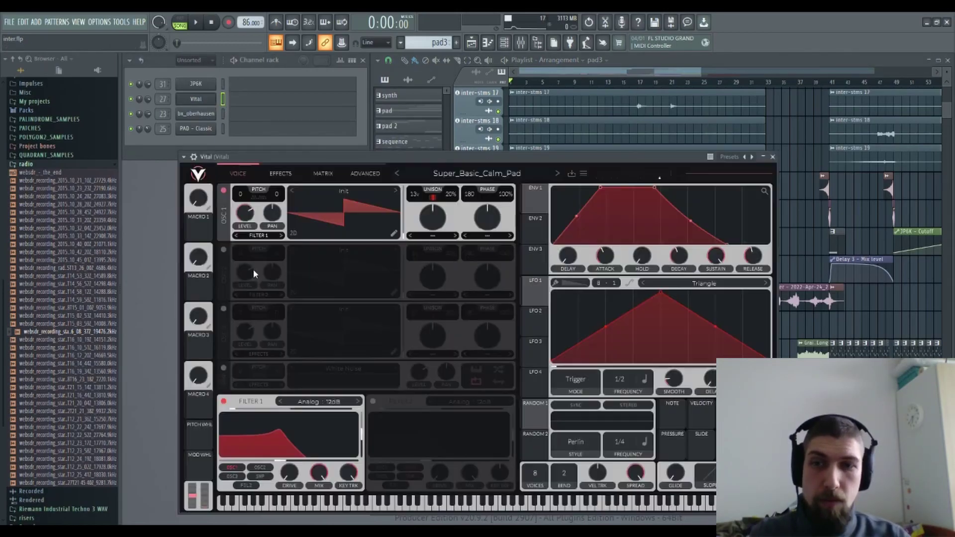
left_click(201, 105)
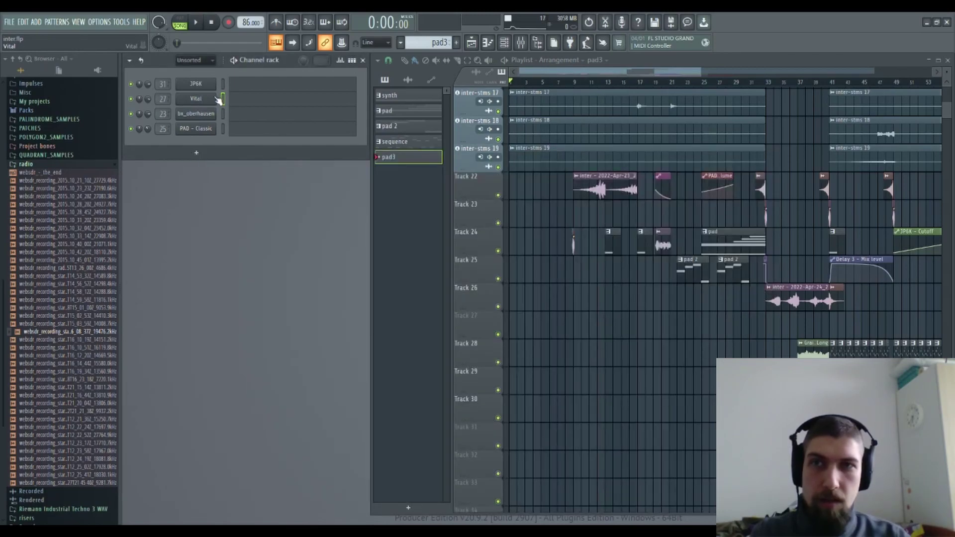
left_click(234, 102)
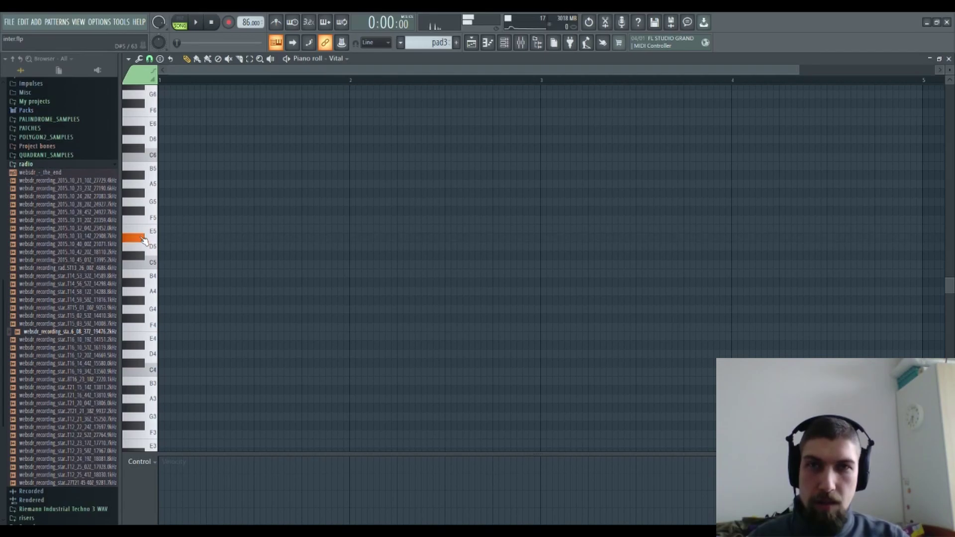
left_click(177, 237)
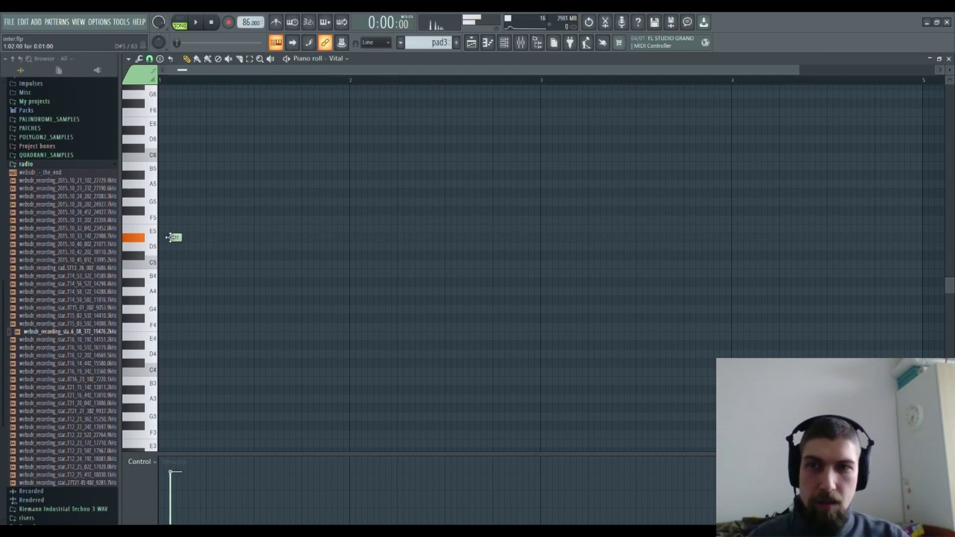
left_click_drag(170, 240, 292, 252)
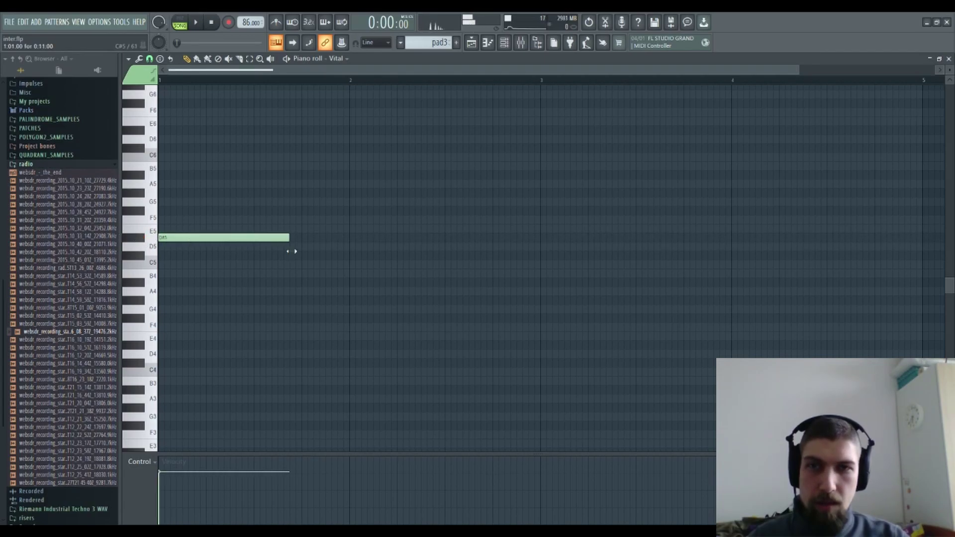
left_click(350, 229)
mouse_move(349, 227)
left_mouse_down()
mouse_move(348, 218)
mouse_move(350, 230)
left_mouse_up()
key("ctrl+a")
scroll(168, 219, "up", 2)
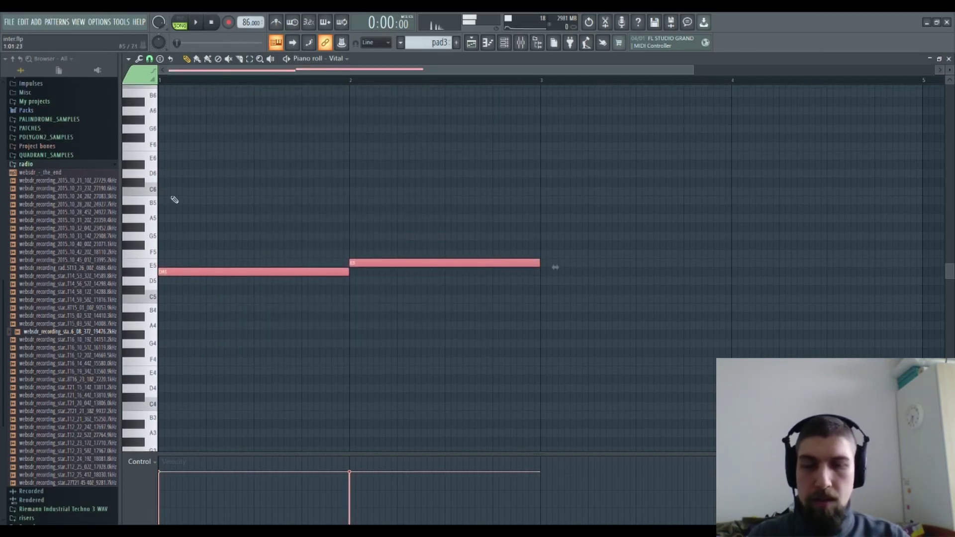
Step: Duplicate both pad3 notes one octave higher, listen to the pattern, and strongly lower the velocity of the upper copies
key("space")
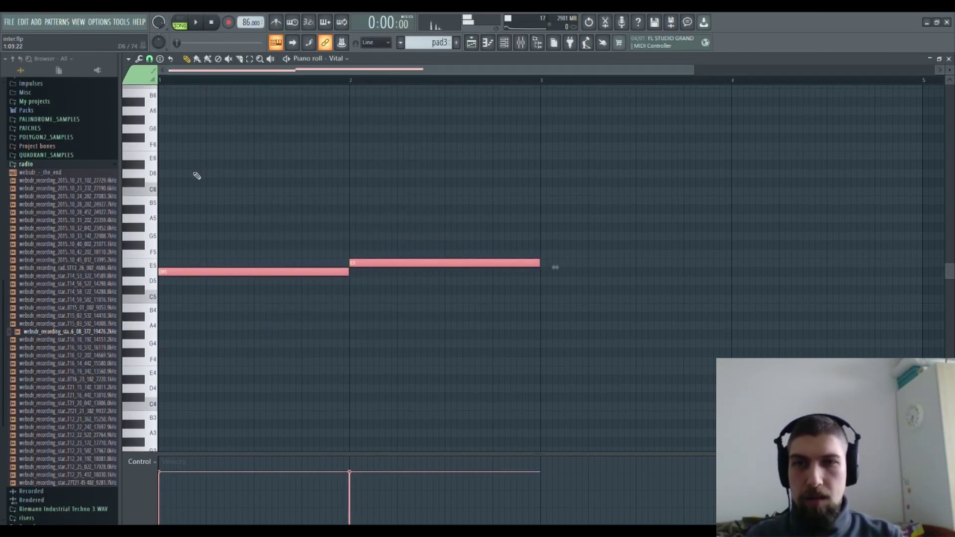
key("ctrl+shift+Up")
key("l")
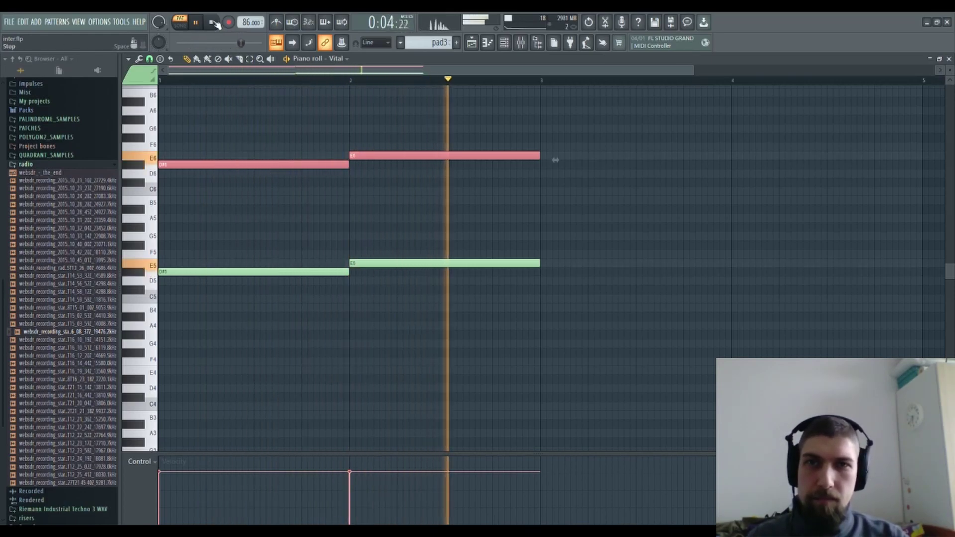
key("space")
left_click_drag(349, 485, 350, 509)
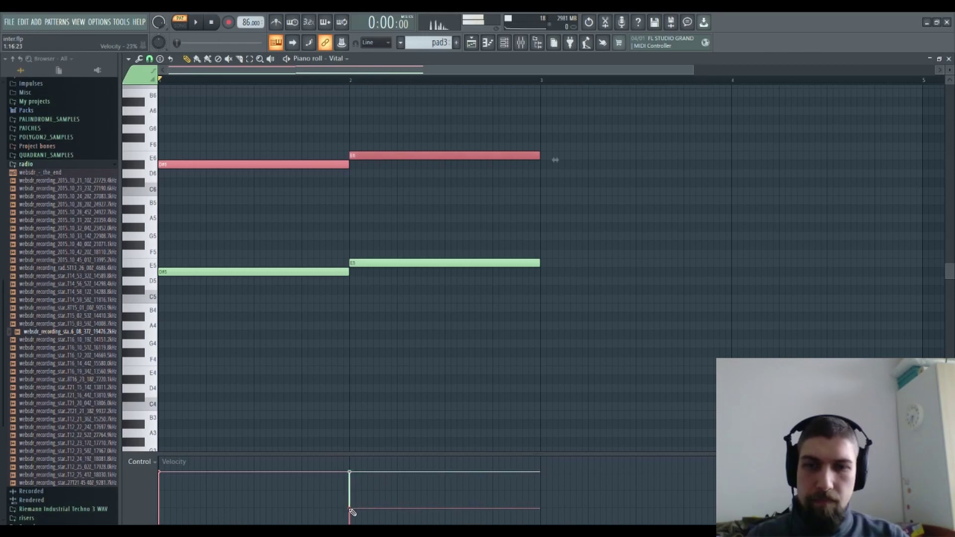
left_click_drag(185, 518, 173, 521)
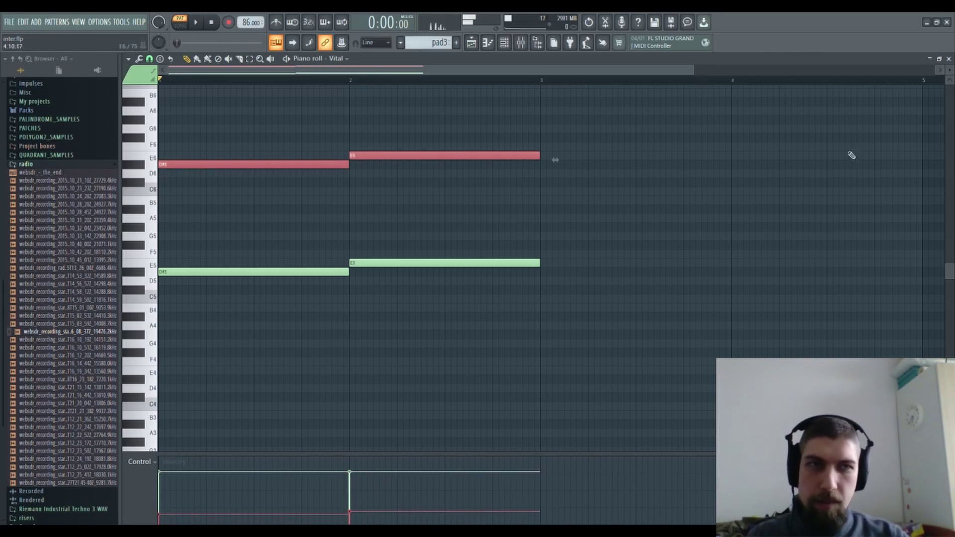
Step: Place the pad3 pattern on Track 31 at bar 57 and play the arrangement from about bar 29
left_click(948, 59)
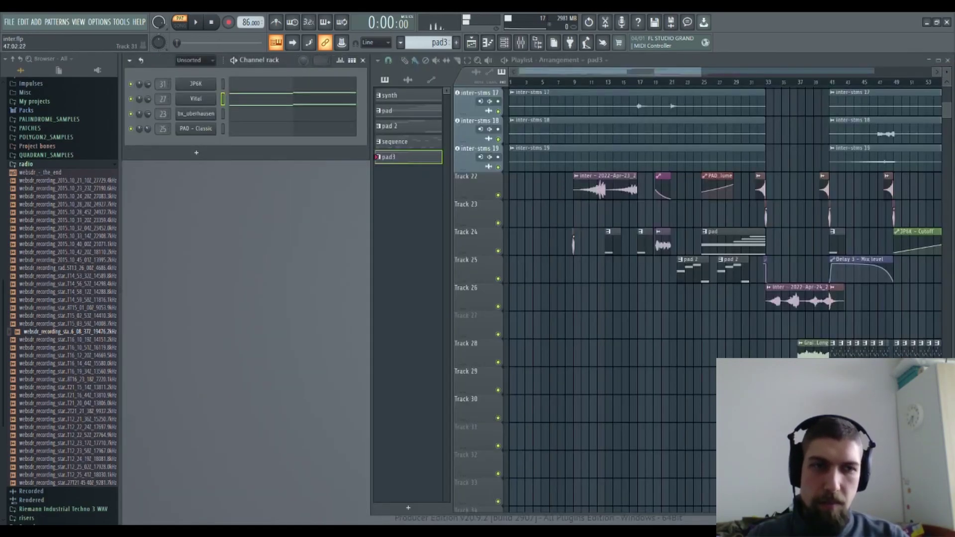
left_click_drag(857, 428, 629, 389)
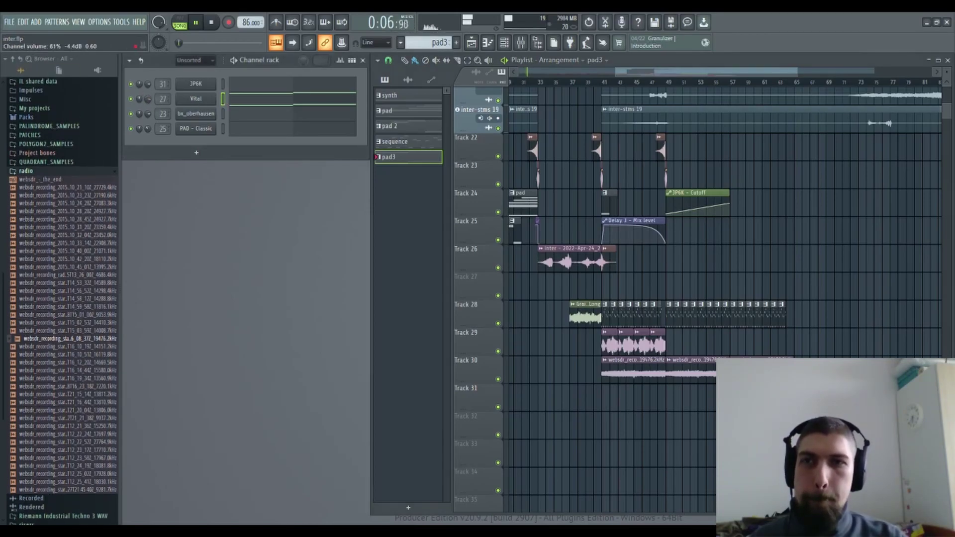
left_click(511, 82)
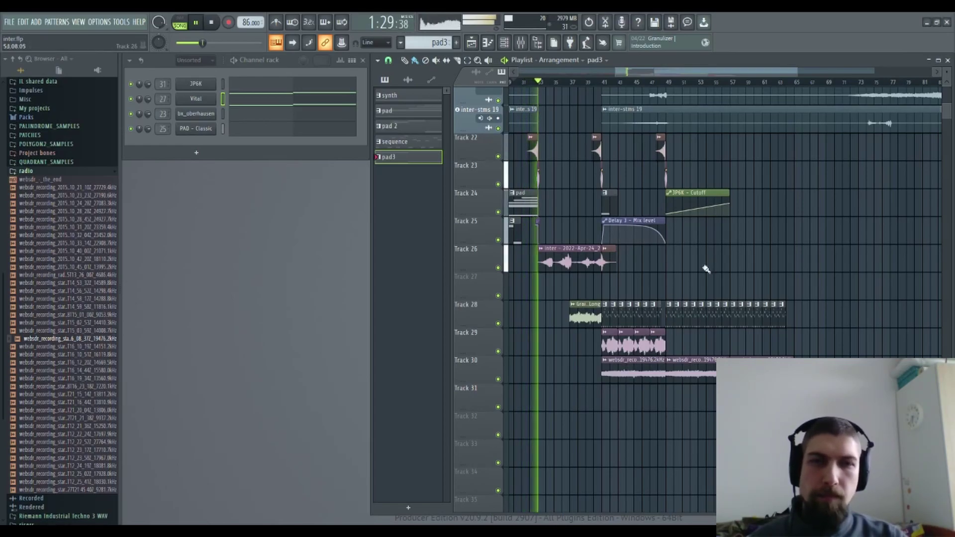
scroll(699, 303, "up", 5)
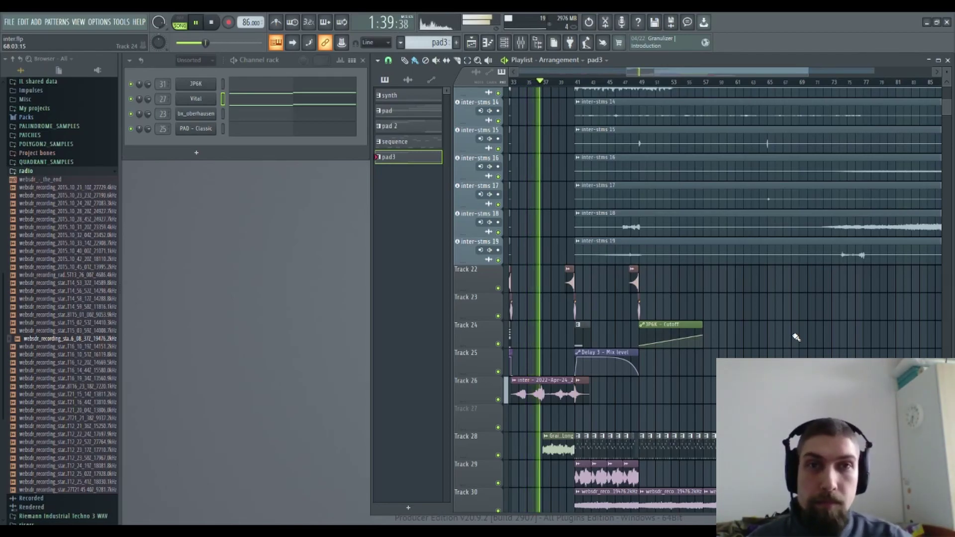
scroll(781, 305, "up", 2)
scroll(696, 298, "down", 2)
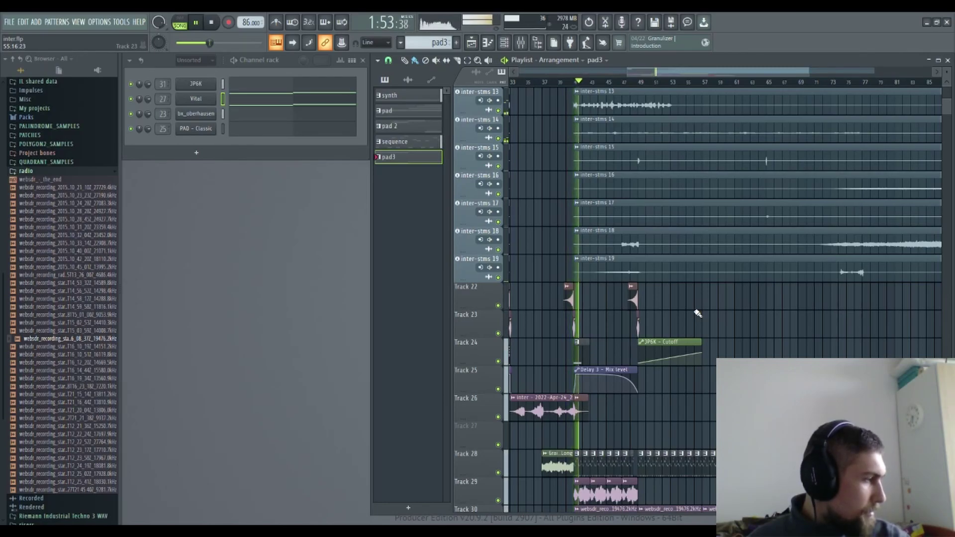
scroll(781, 304, "down", 3)
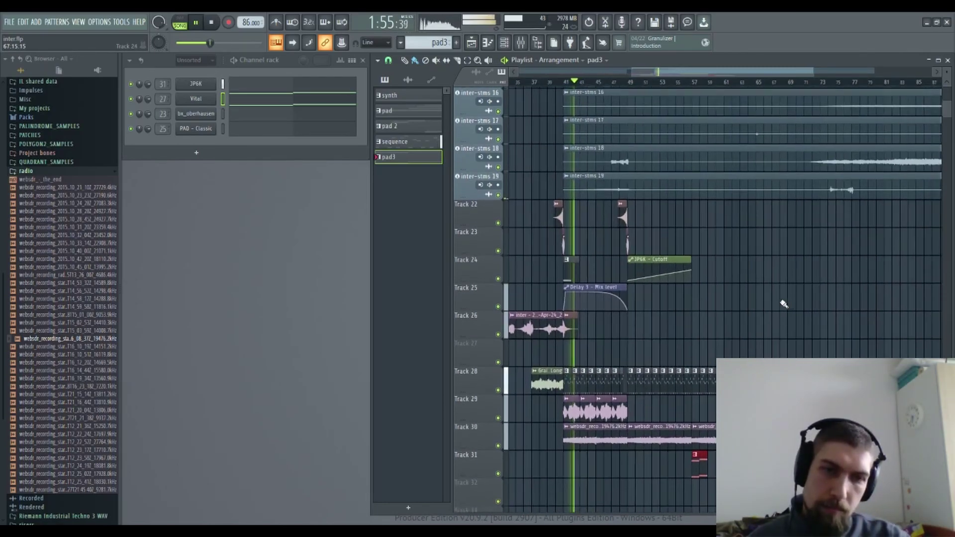
Step: In KirchhoffEQ on the JP6K mixer track, widen the 200 Hz bell band to Q 3.464 and raise its gain to about 0 dB
key("F9")
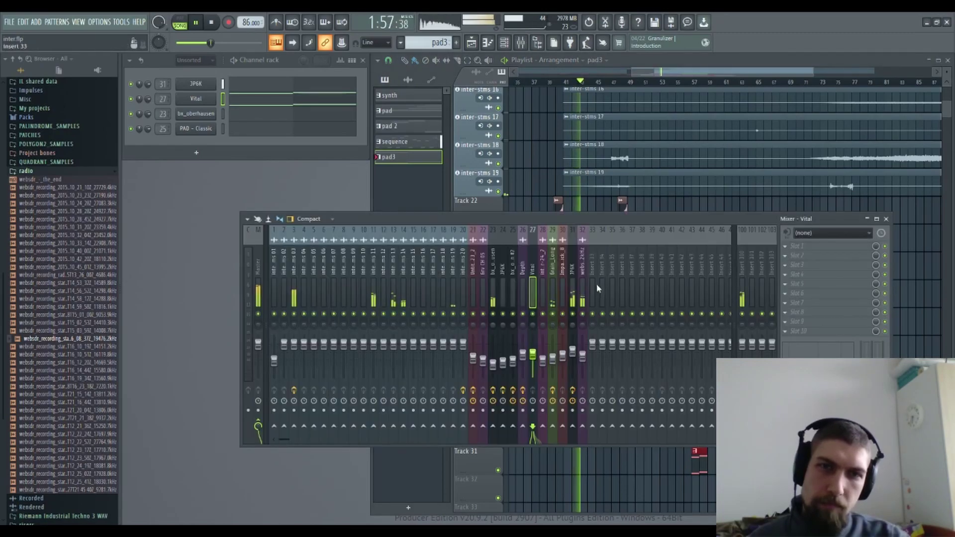
left_click(575, 273)
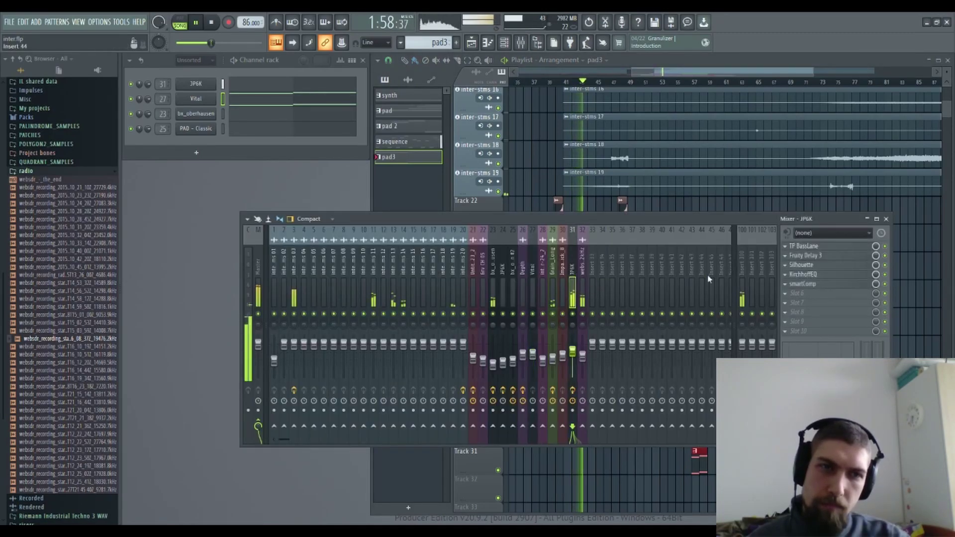
left_click(816, 274)
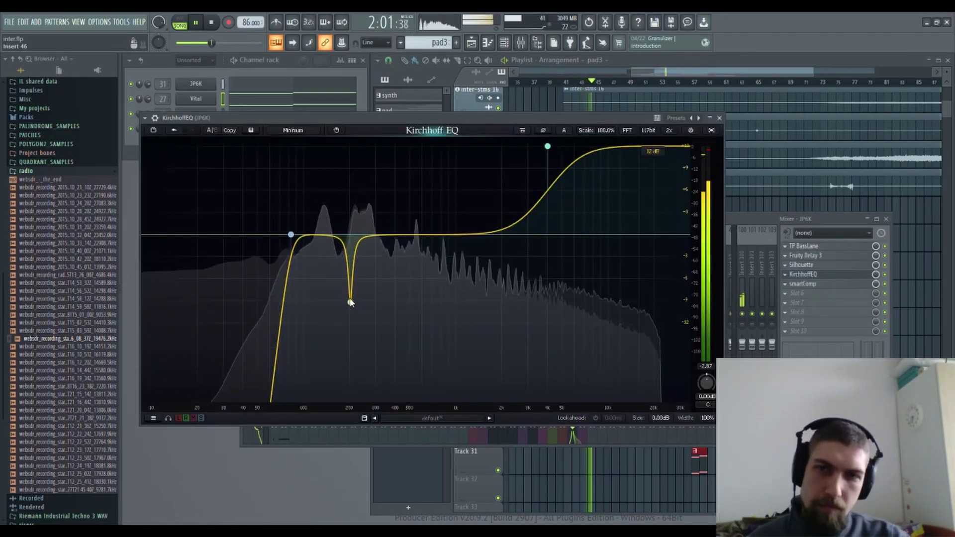
scroll(351, 305, "down", 4)
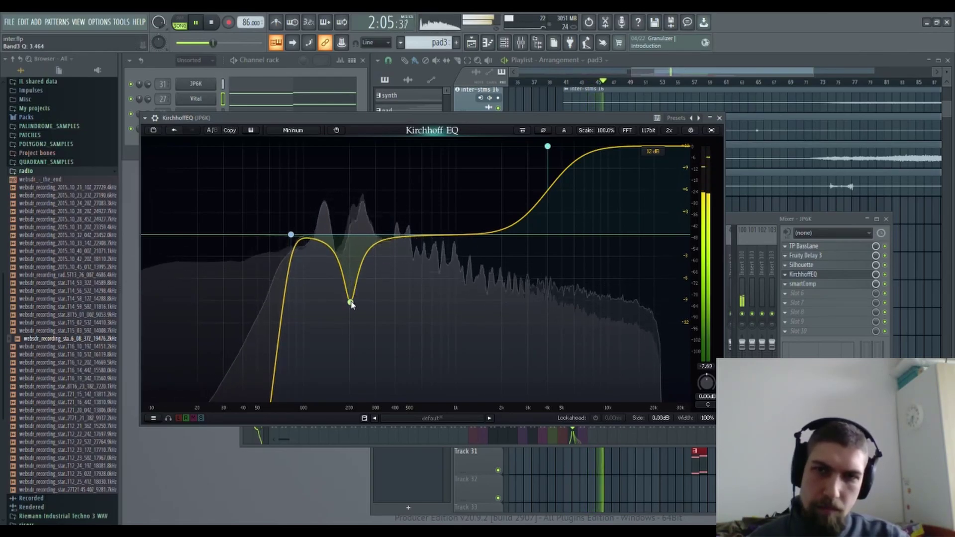
left_click_drag(351, 304, 350, 236)
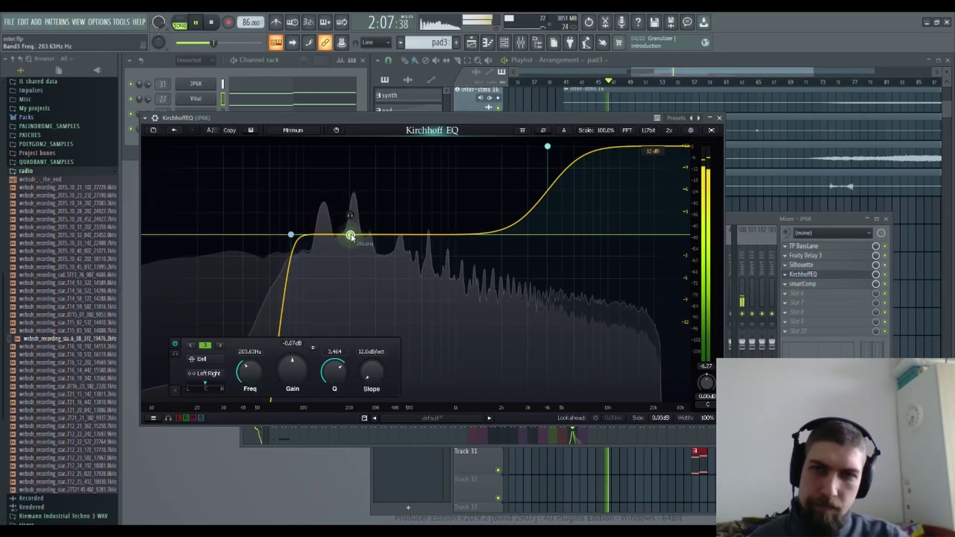
Step: Make the 200 Hz band dynamic with an above range of about -6.5 dB and a threshold of about -25.4 dB, and close the EQ and mixer
left_click(312, 347)
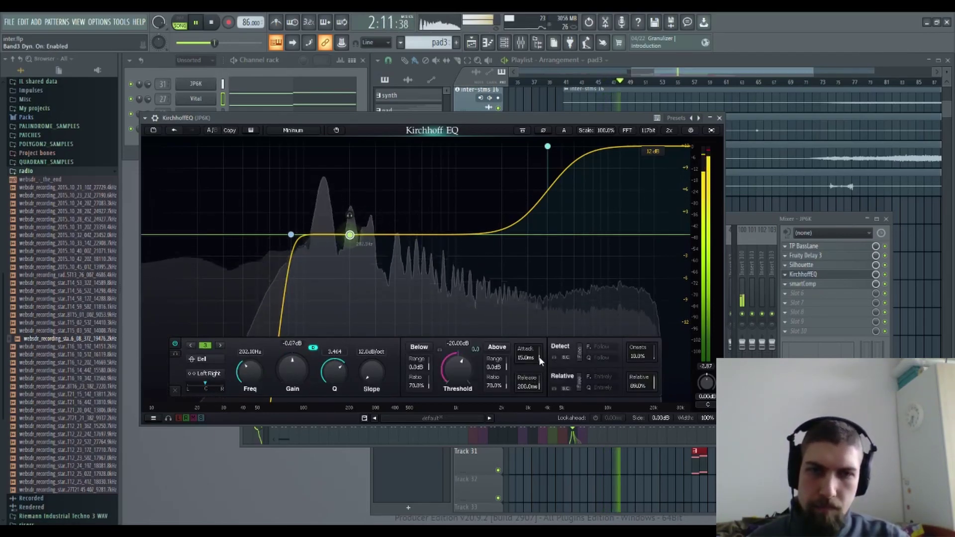
left_click_drag(506, 368, 493, 410)
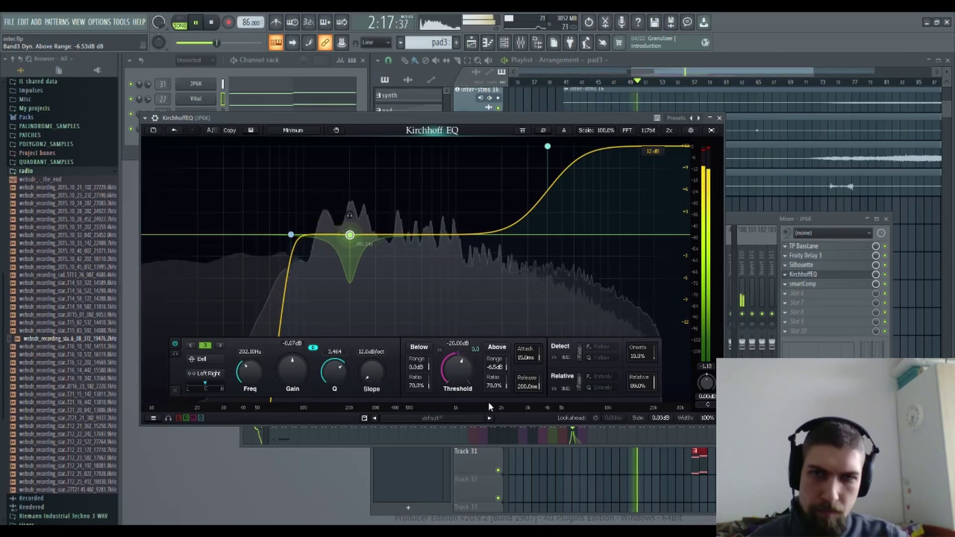
left_click_drag(464, 372, 456, 387)
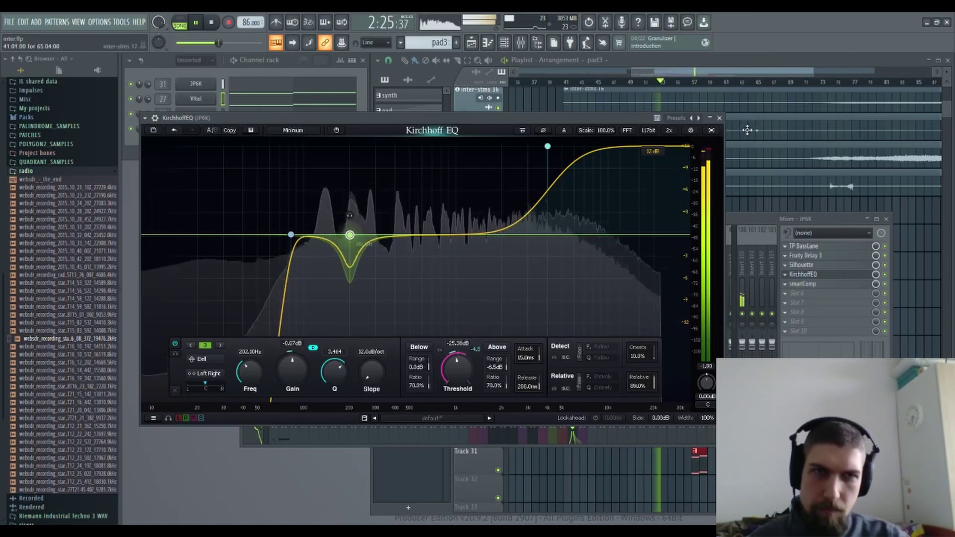
left_click(720, 118)
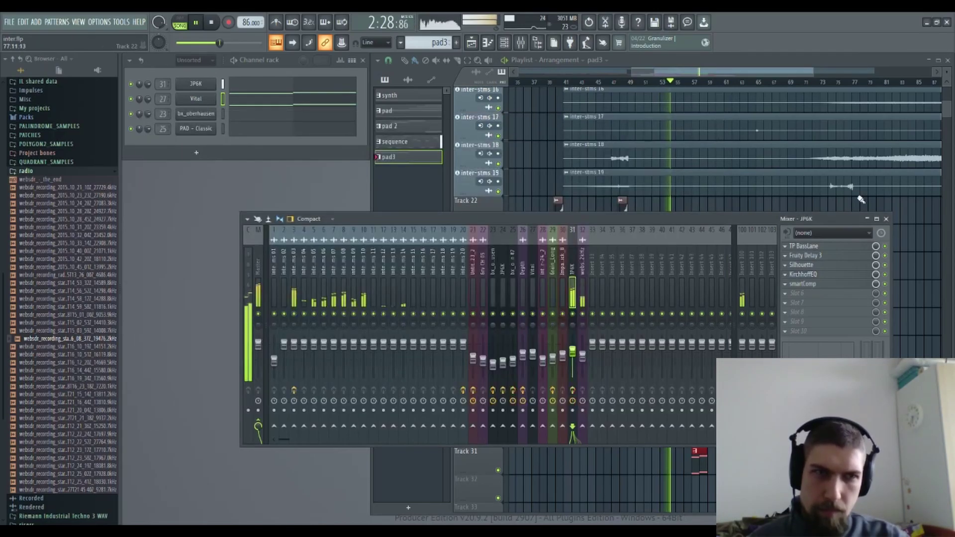
left_click(885, 220)
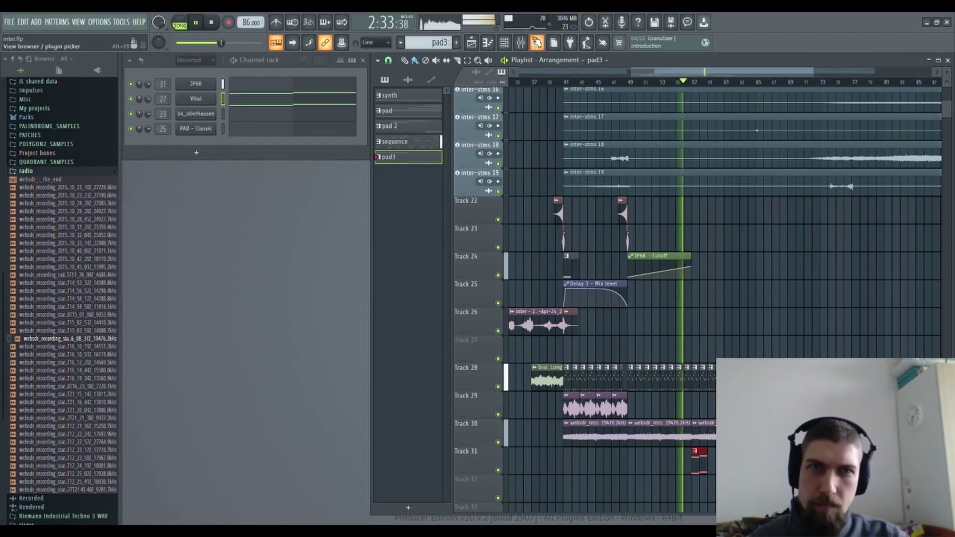
Step: Check the master level in the mixer as pad3 enters and stop playback
left_click(520, 43)
left_click(248, 264)
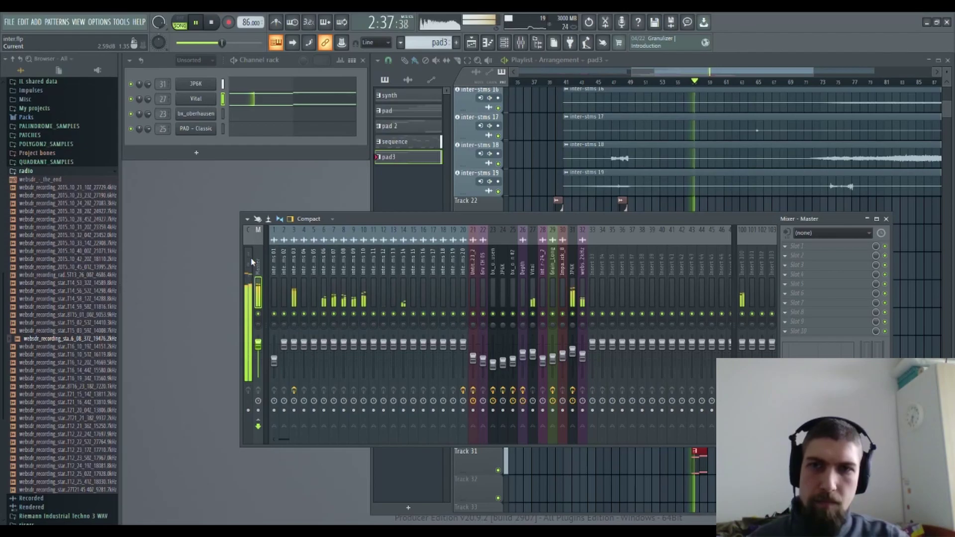
left_click(221, 24)
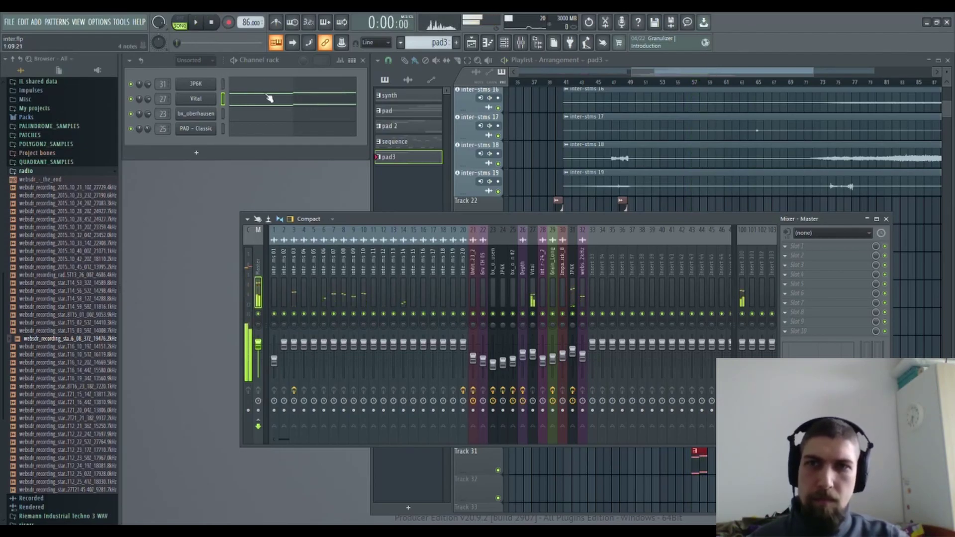
Step: Raise the velocity of the upper-octave pad3 notes to match the lower ones and close the piano roll
left_click(266, 98)
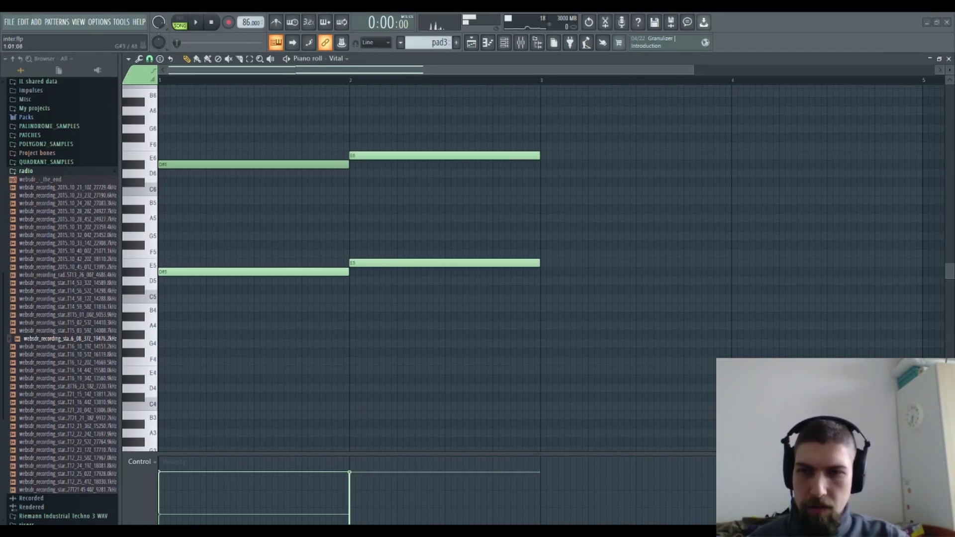
left_click(159, 470)
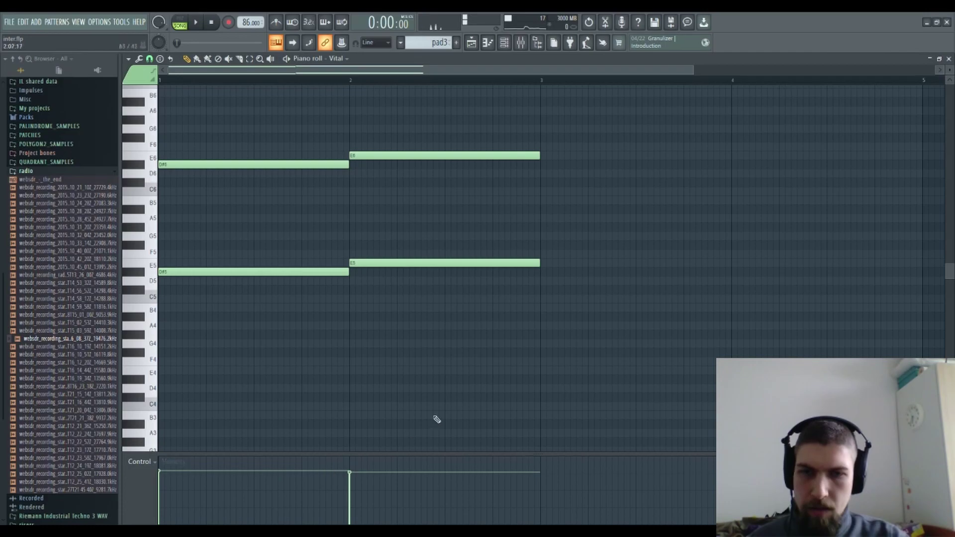
left_click(948, 58)
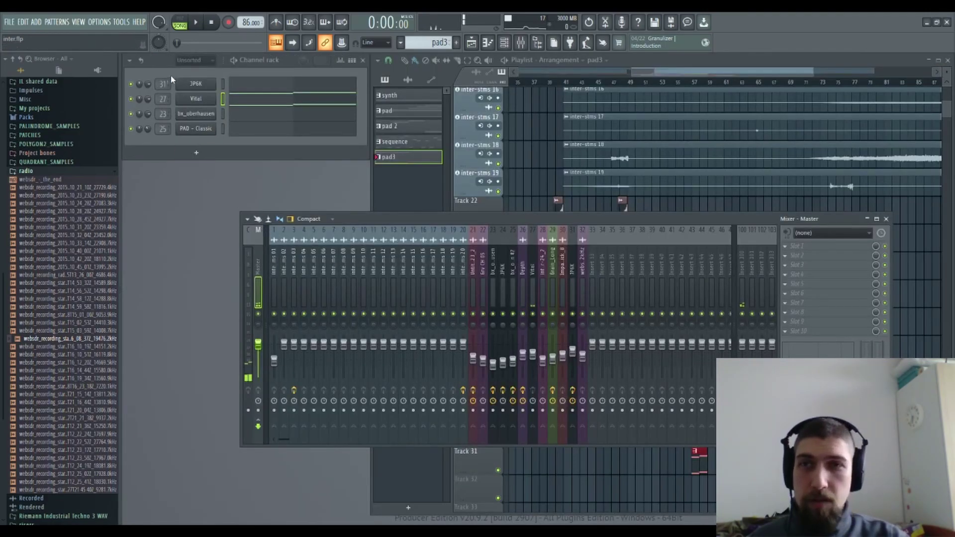
Step: Clone the Vital channel with its Super_Basic_Calm_Pad preset and move the pad3 notes into the copy
left_click(202, 99)
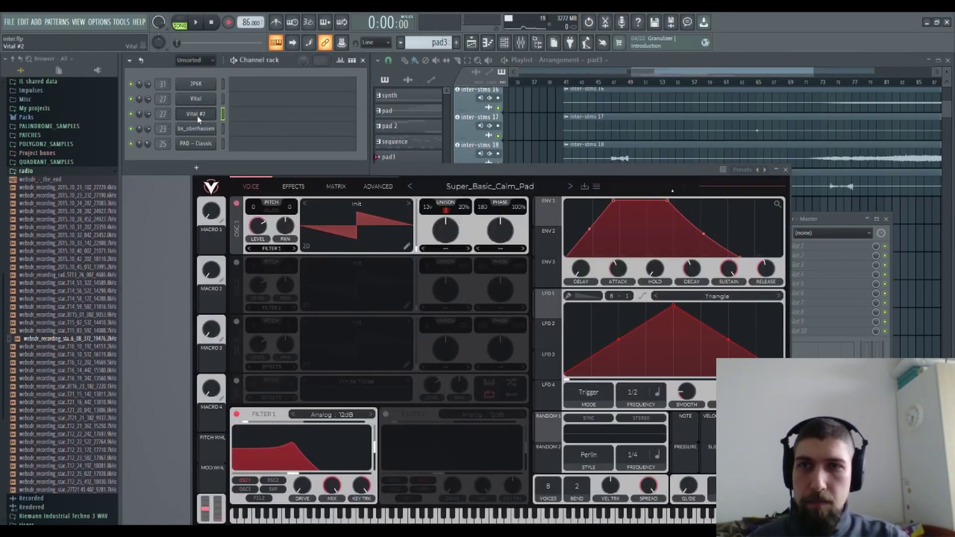
key("ctrl+v")
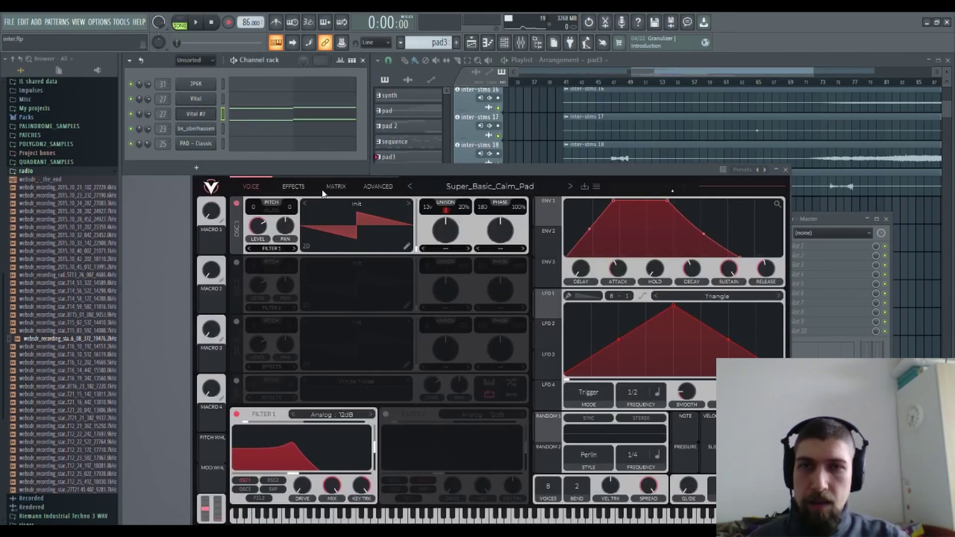
Step: Enable the EQ in Vital #2's effects and boost its high band by about 10.8 dB
left_click(296, 188)
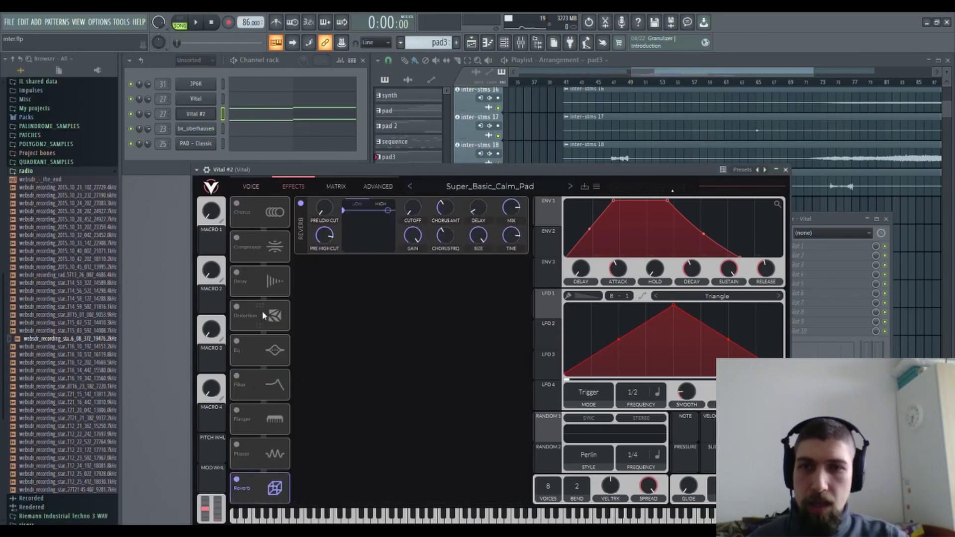
left_click(237, 341)
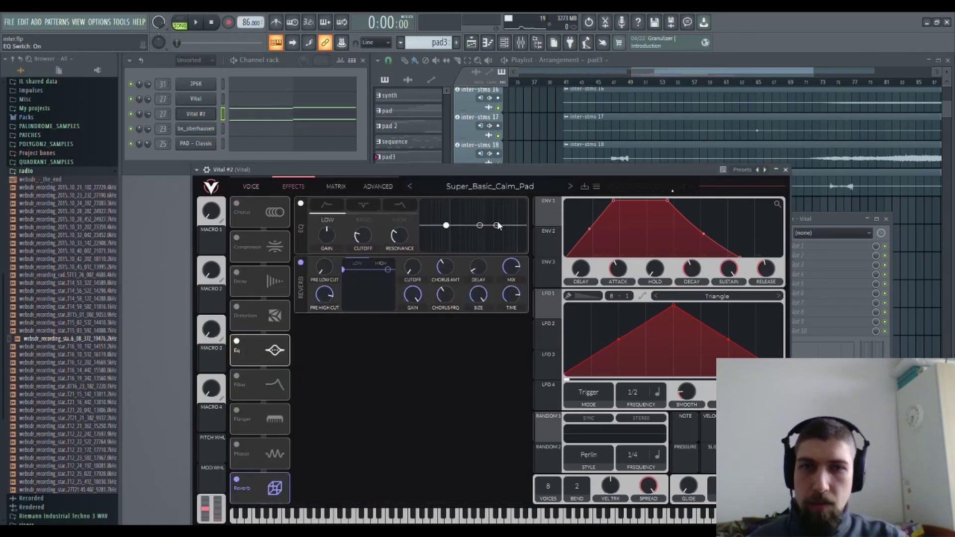
left_click_drag(496, 226, 492, 212)
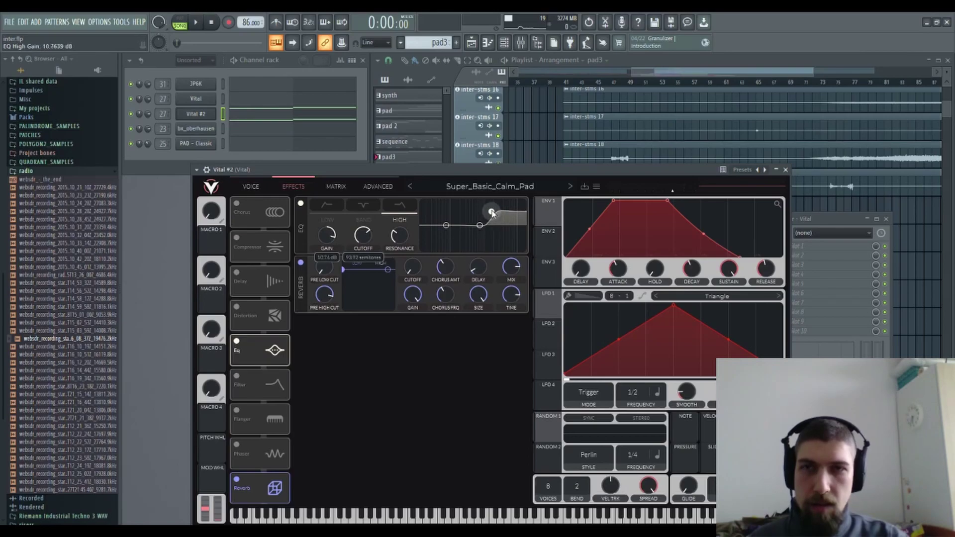
Step: Listen to the arrangement from bar 52 into pad3 while checking the mixer levels, with Vital closed, and stop playback
left_click(656, 84)
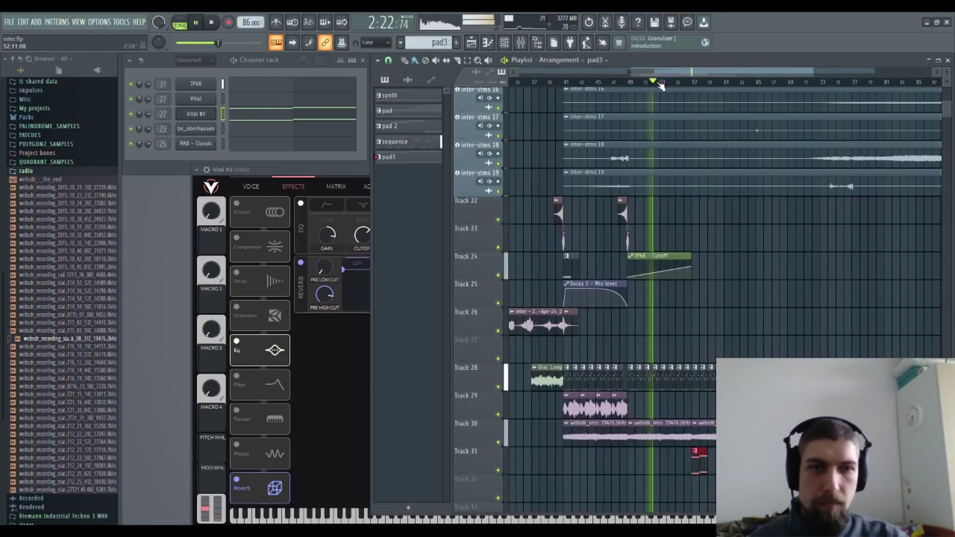
left_click(331, 174)
left_click(785, 170)
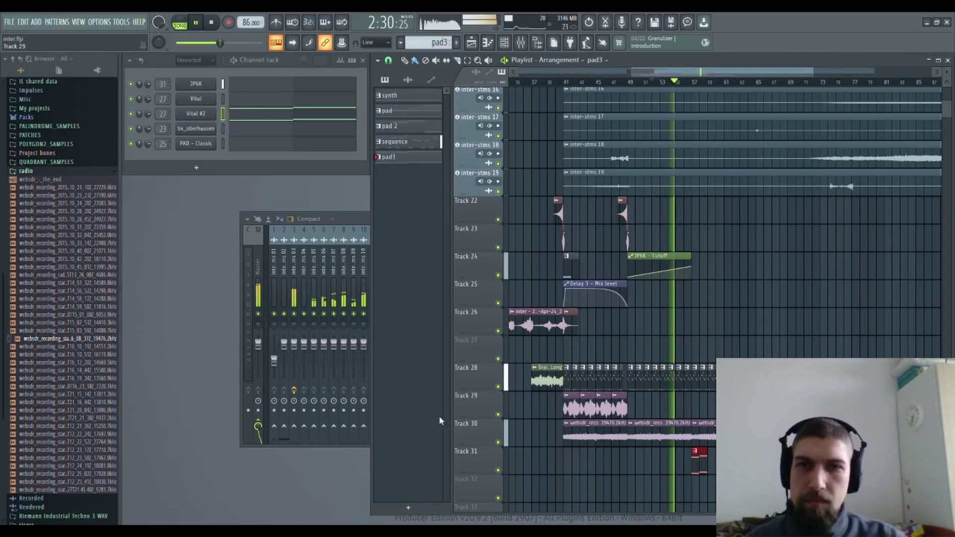
left_click_drag(347, 219, 306, 219)
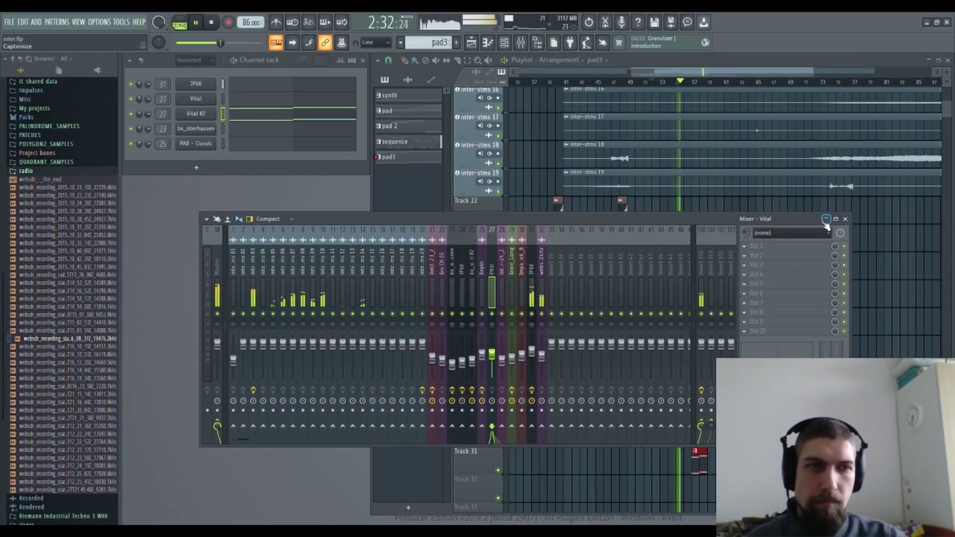
left_click(844, 218)
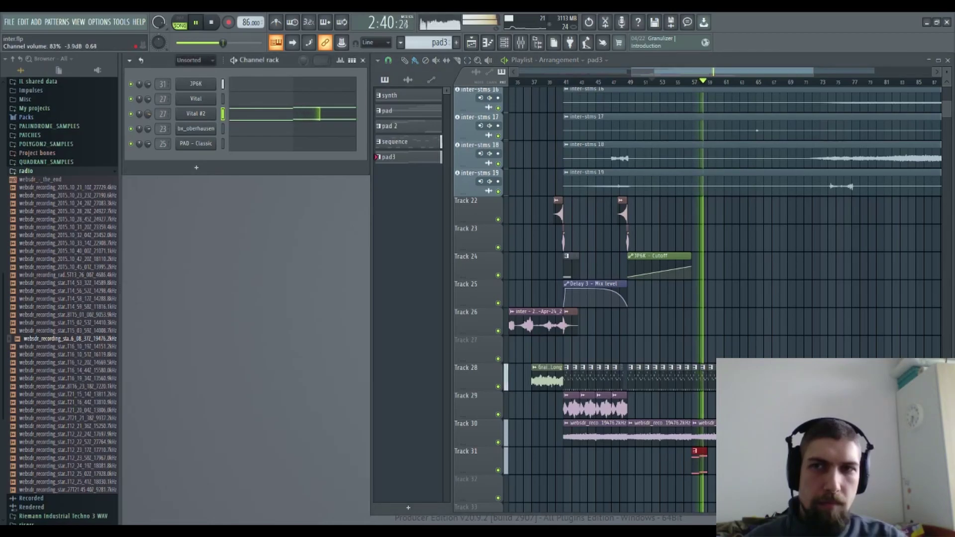
left_click(214, 24)
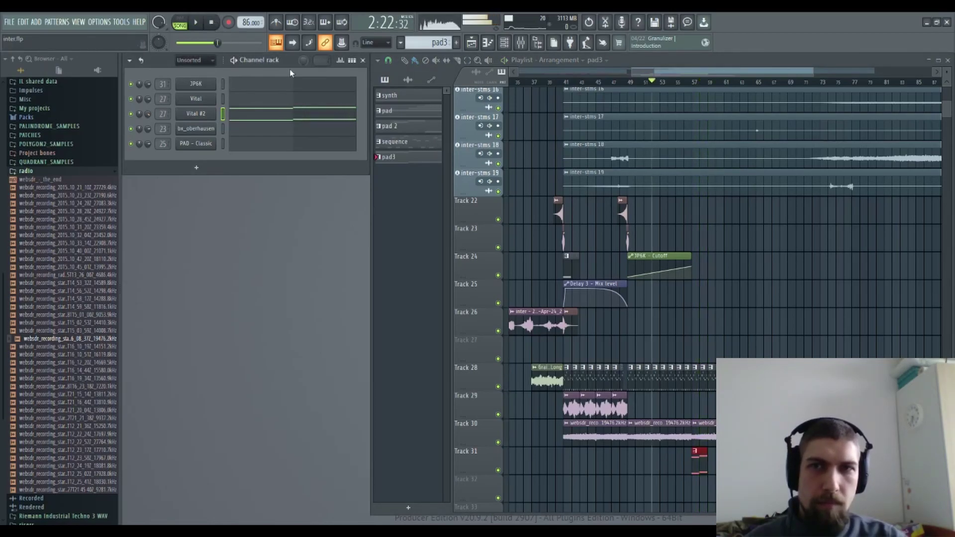
Step: Duplicate the pad3 notes to bar 5 and add one-bar C#6 and C#5 notes at bar 7
left_click(306, 117)
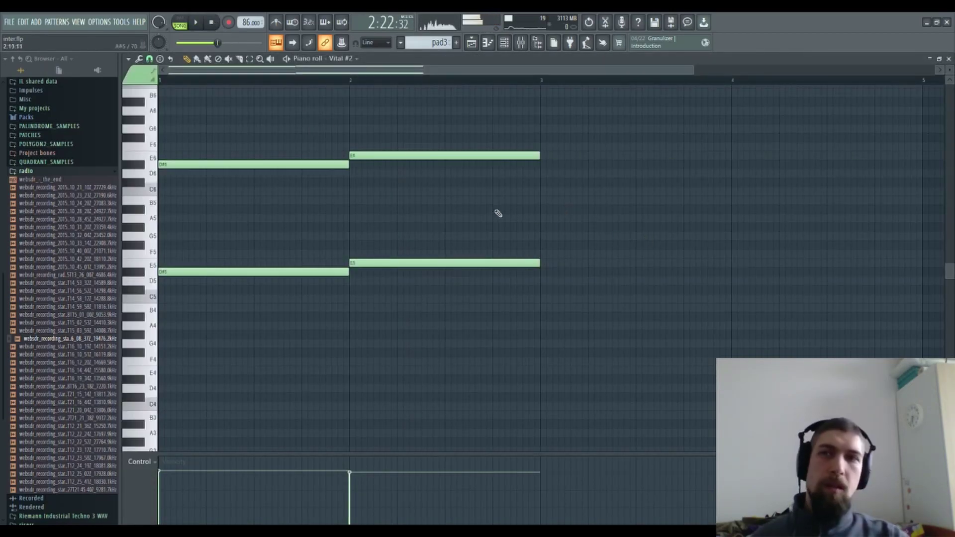
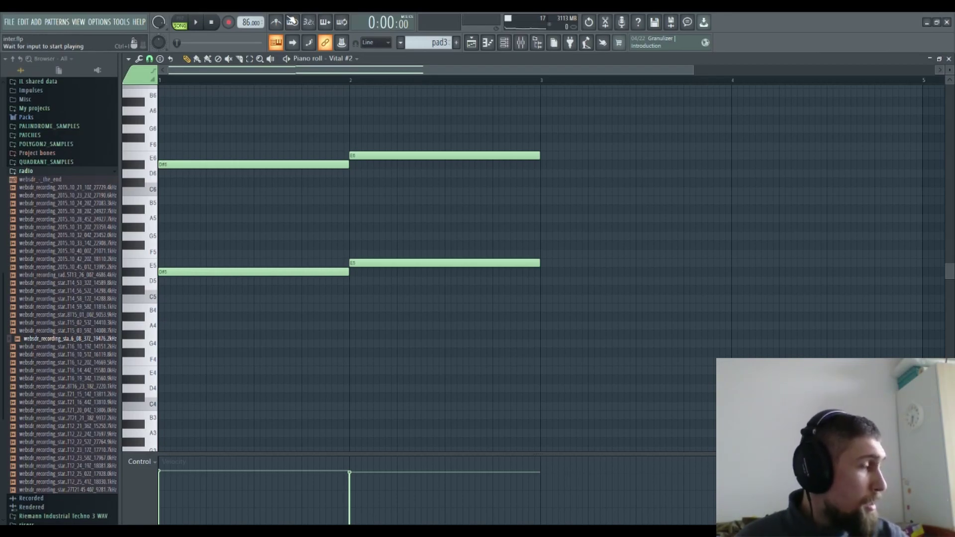
left_click(949, 59)
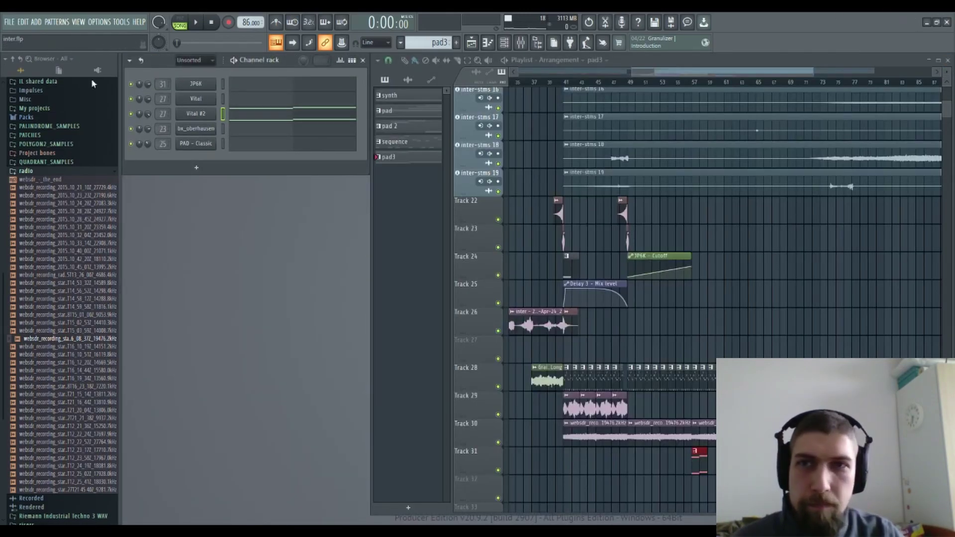
left_click(275, 120)
scroll(401, 85, "down", 3)
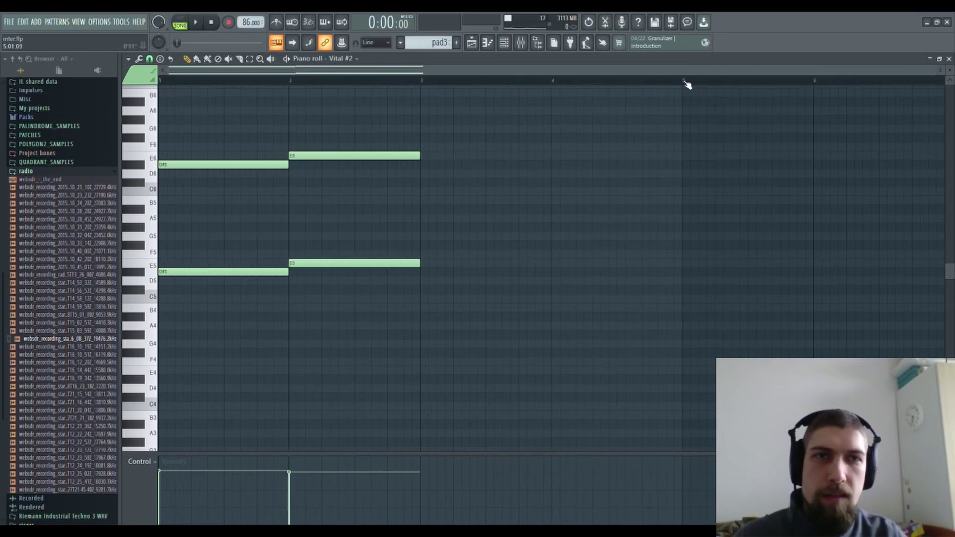
left_click_drag(686, 84, 39, 91)
key("ctrl+b")
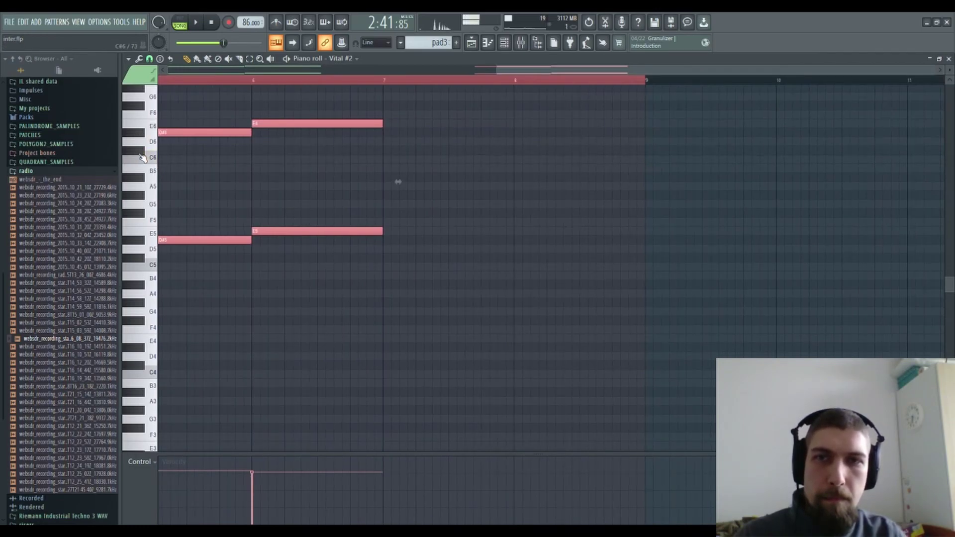
left_click(384, 151)
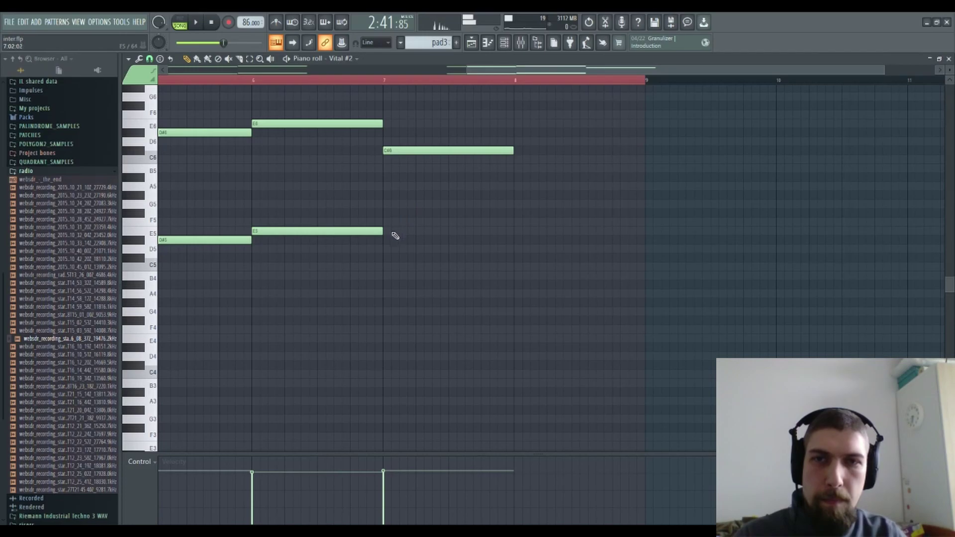
left_click(385, 258)
left_click(948, 59)
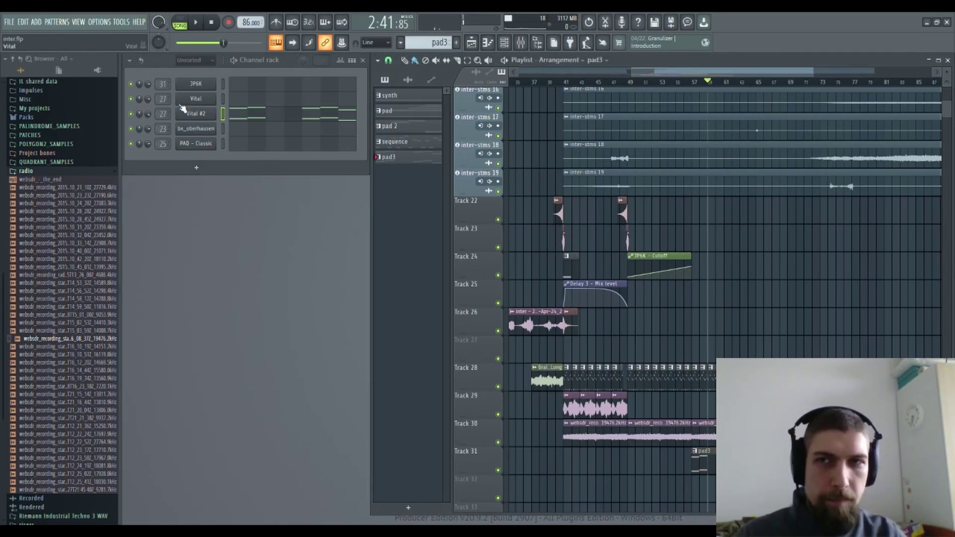
Step: Raise Vital #2's high EQ band further and pull the mid band into a slight cut, auditioning the pad3 pattern
left_click(196, 114)
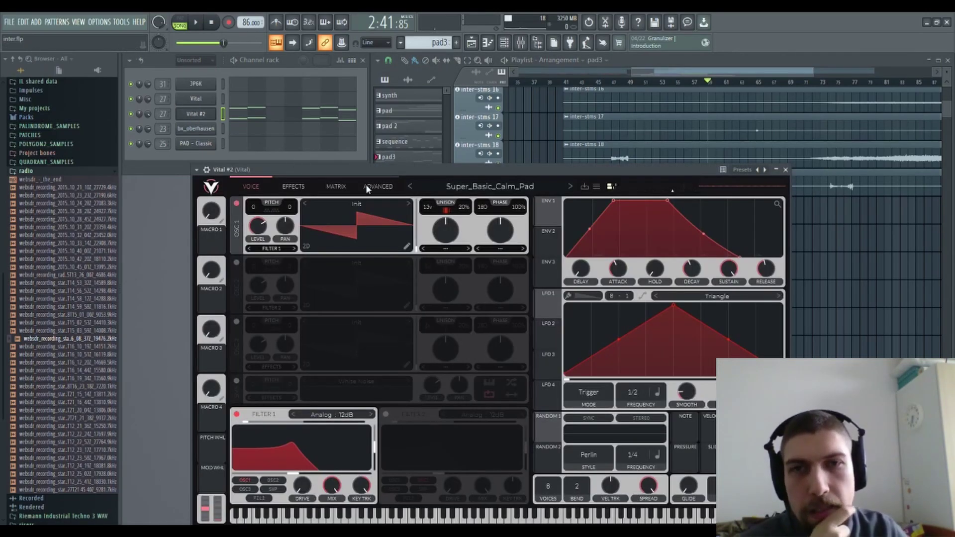
left_click(294, 188)
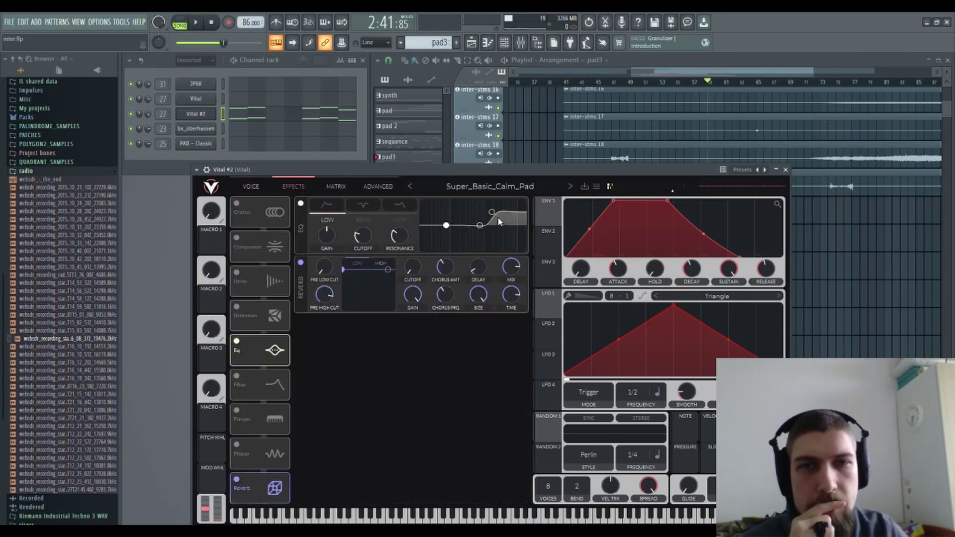
left_click_drag(492, 213, 475, 225)
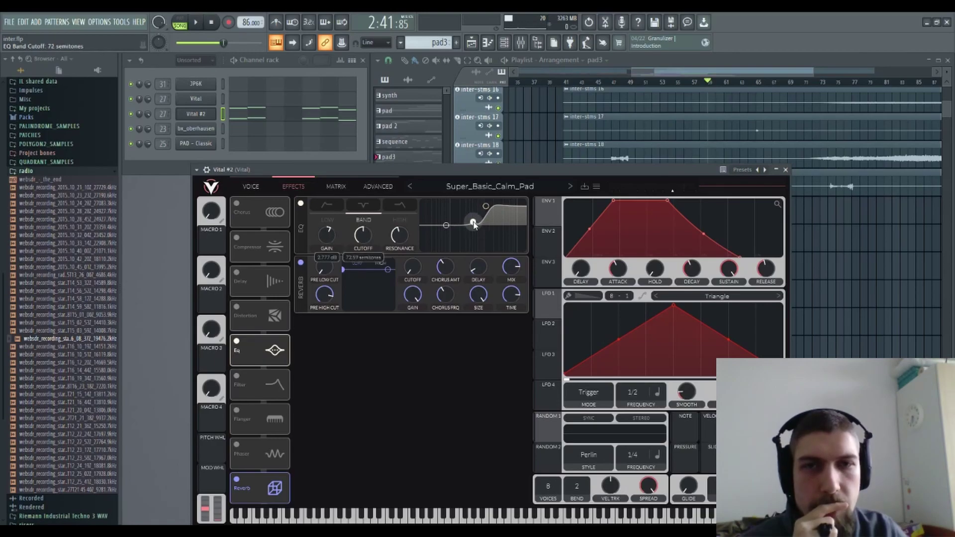
scroll(474, 224, "up", 2)
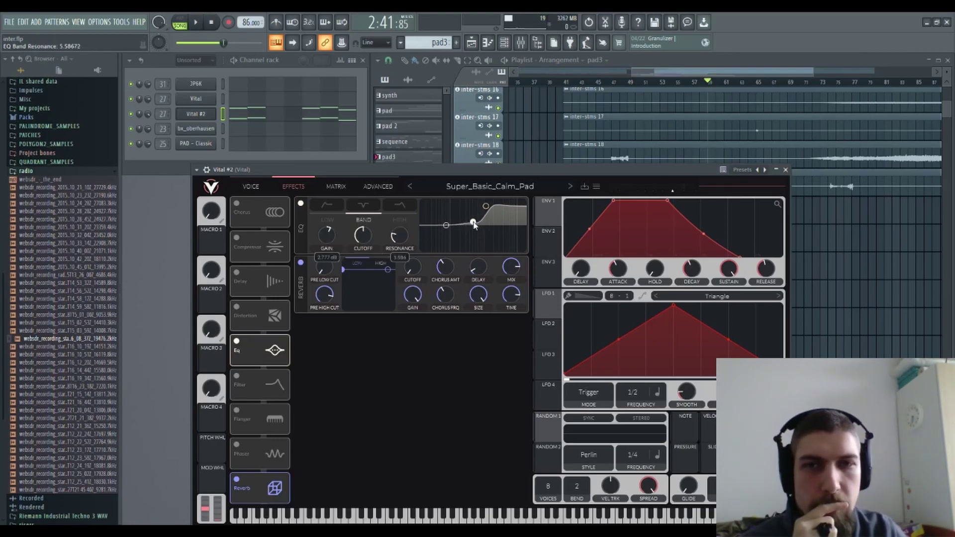
left_click_drag(474, 225, 476, 211)
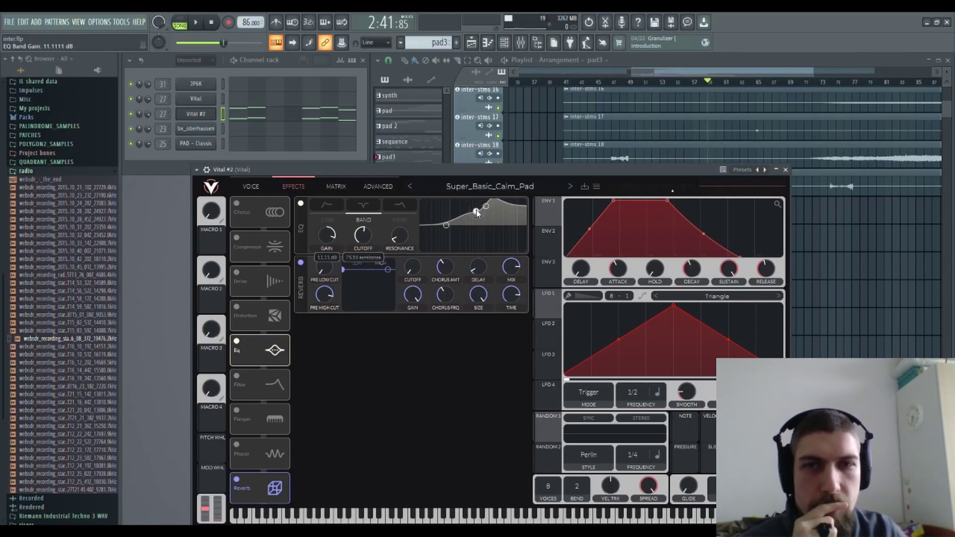
left_click(196, 23)
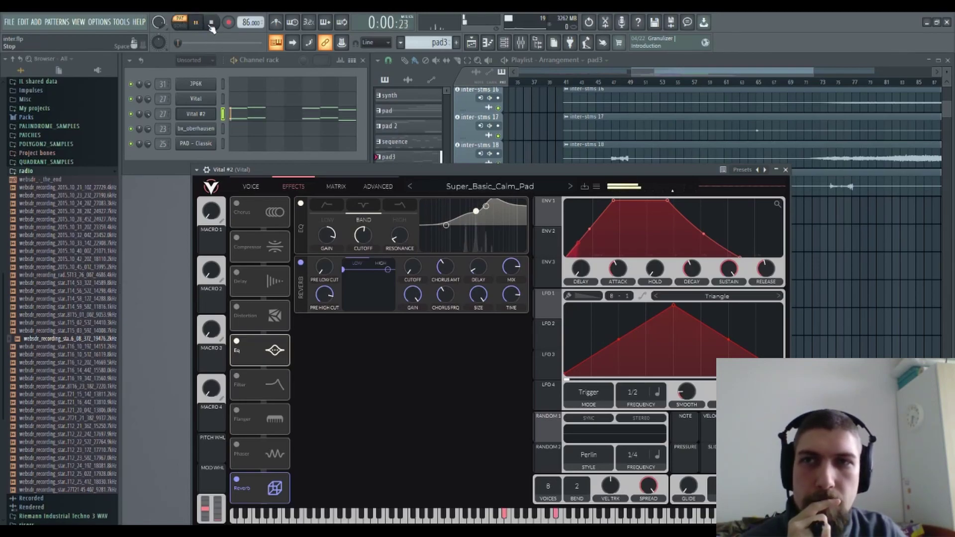
left_click_drag(477, 211, 471, 232)
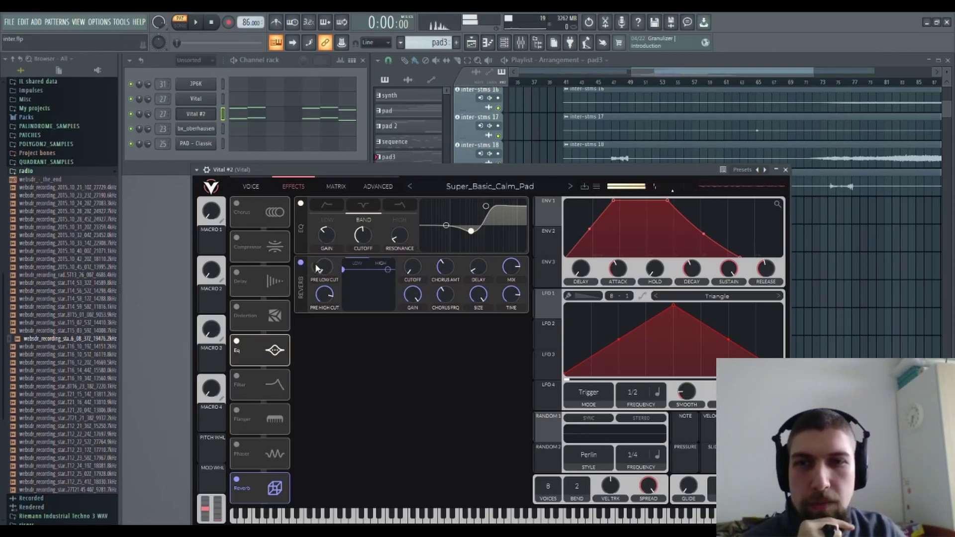
Step: Turn off Vital #2's reverb, raise filter 1's cutoff with less resonance, and audition the pattern
left_click(301, 262)
left_click(239, 482)
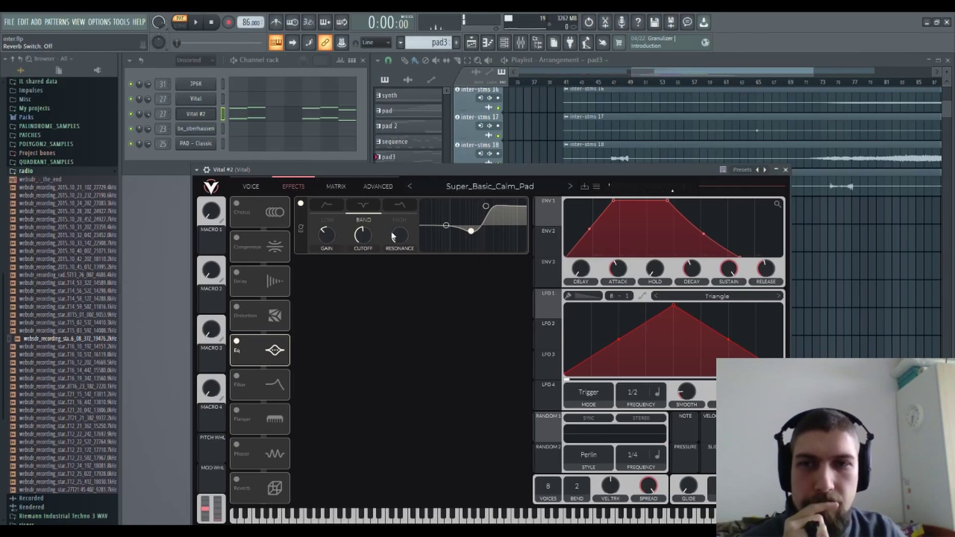
left_click(251, 186)
left_click_drag(370, 451, 318, 478)
left_click(197, 23)
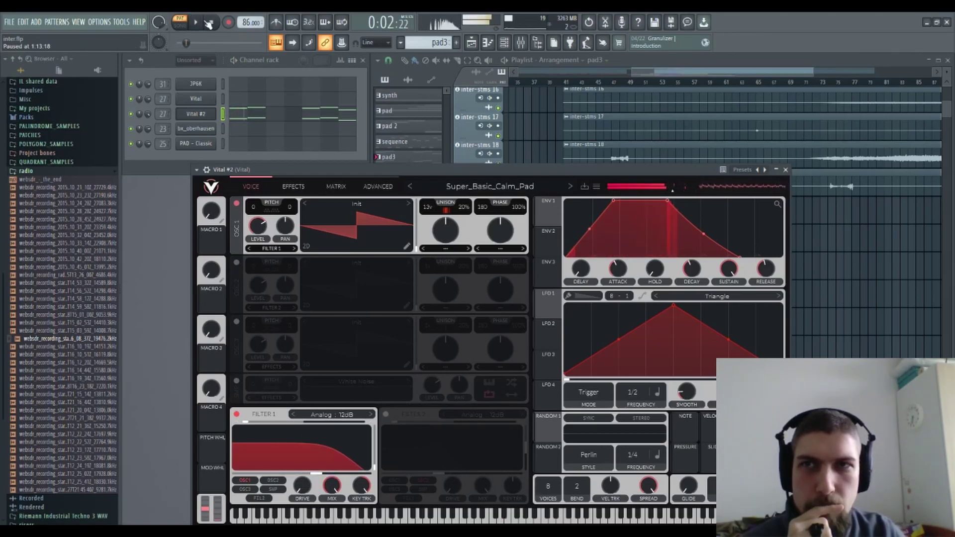
left_click(210, 23)
Step: Add smartComp in the second slot of the Vital mixer track and have it learn its standard profile from the pad3 playback
left_click(524, 44)
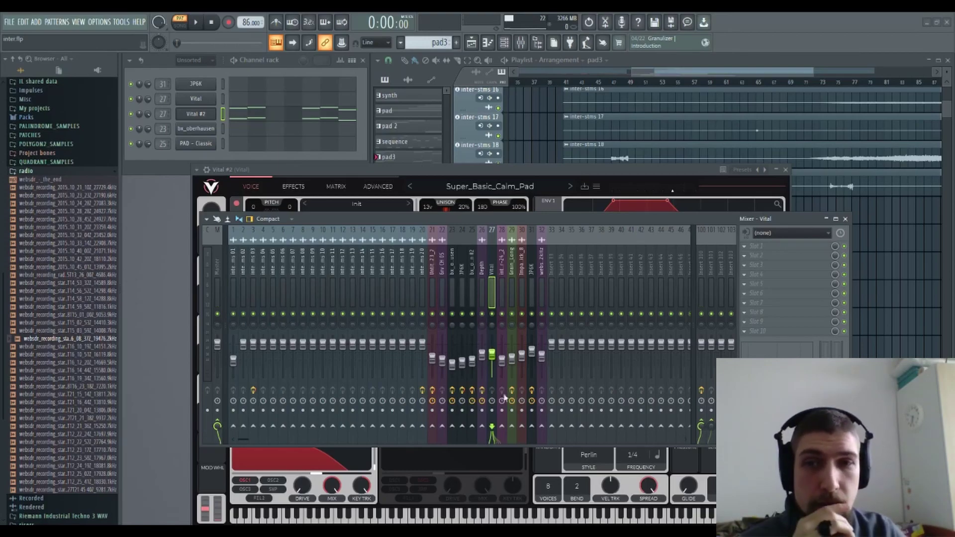
left_click_drag(765, 263, 763, 258)
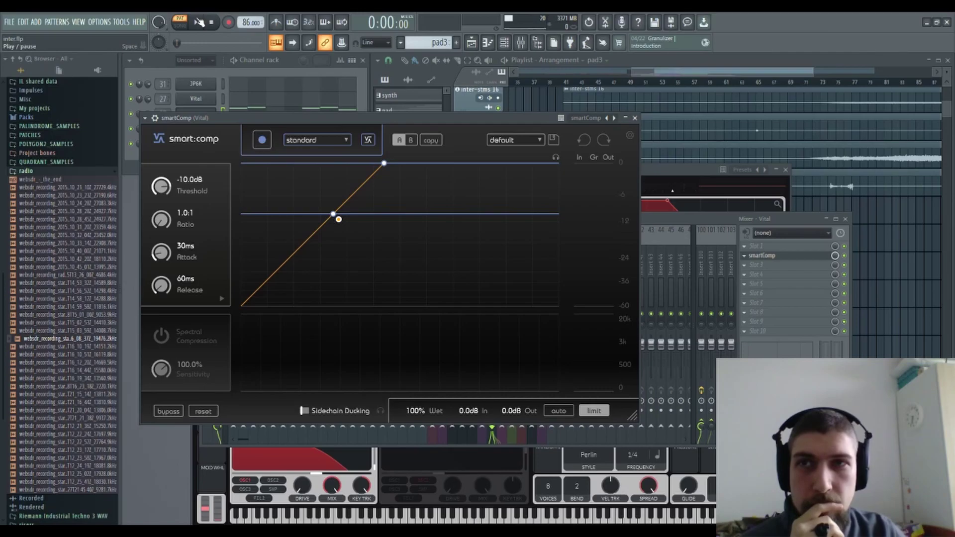
left_click(260, 141)
left_click(196, 22)
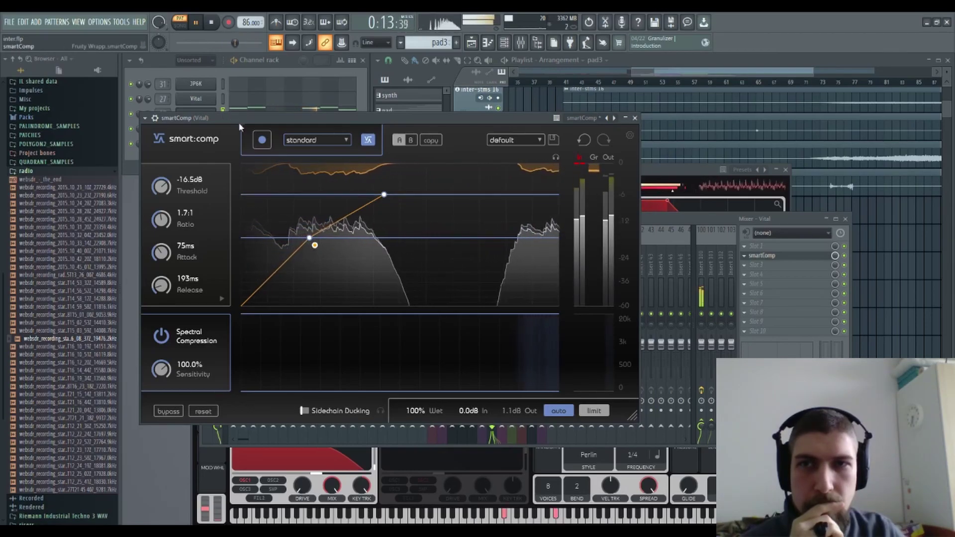
left_click(260, 140)
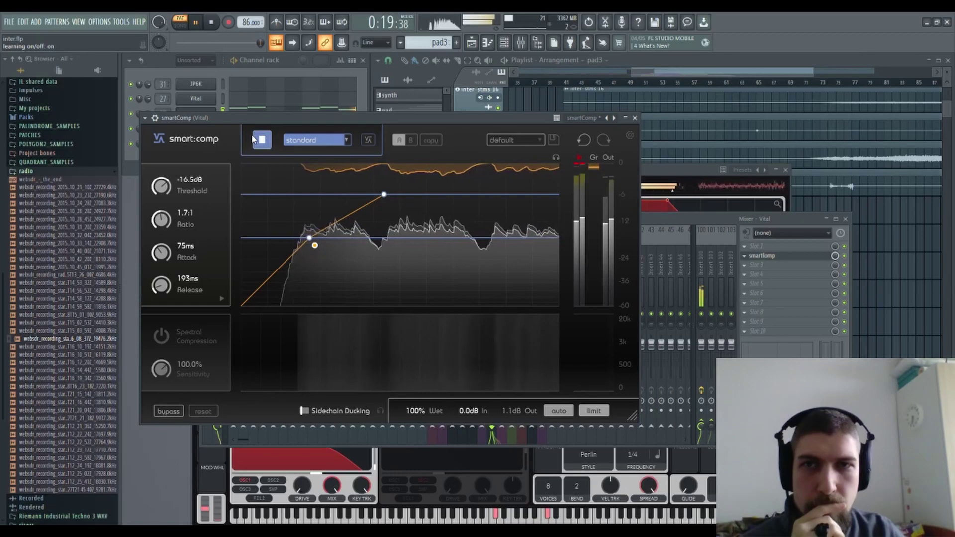
left_click(214, 24)
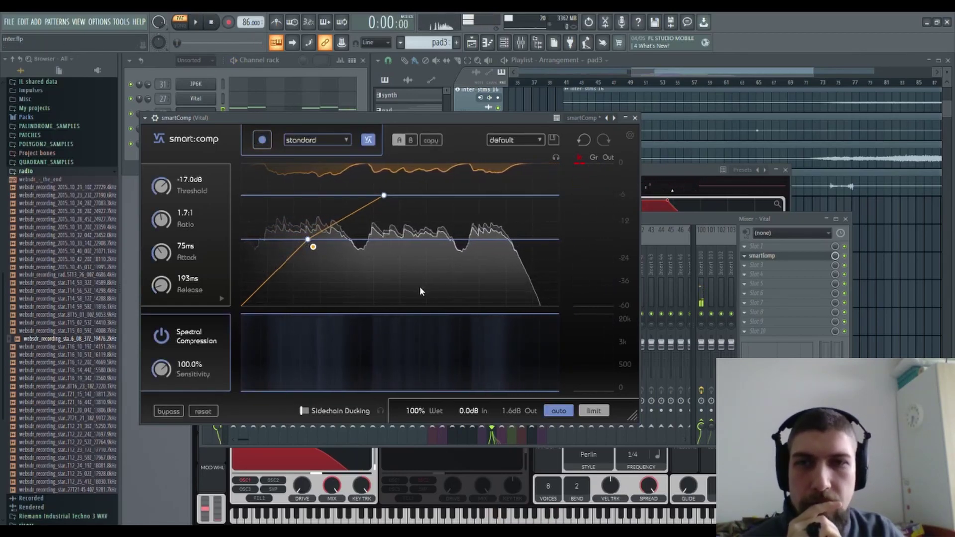
Step: Shift Vital #2's high EQ boost to a higher frequency while auditioning the pad
left_click(683, 173)
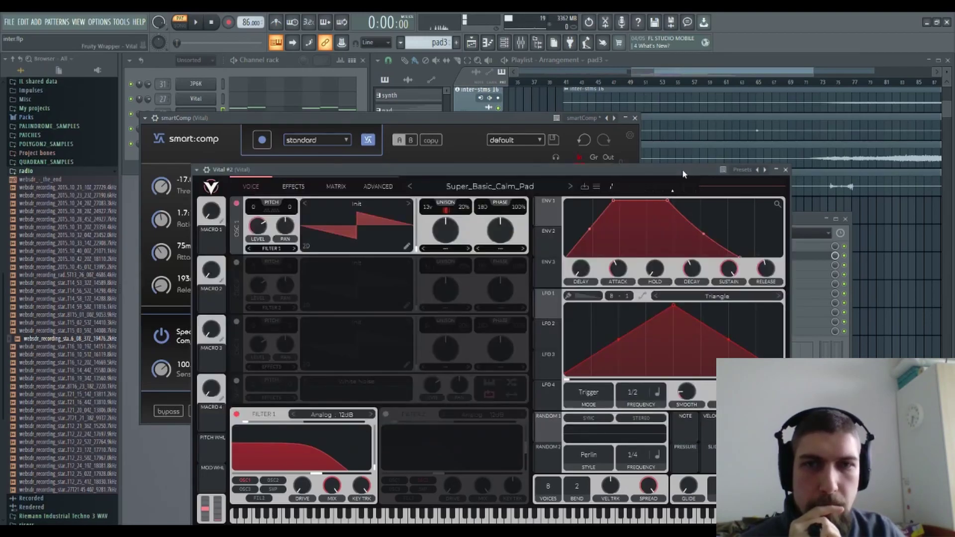
left_click(294, 186)
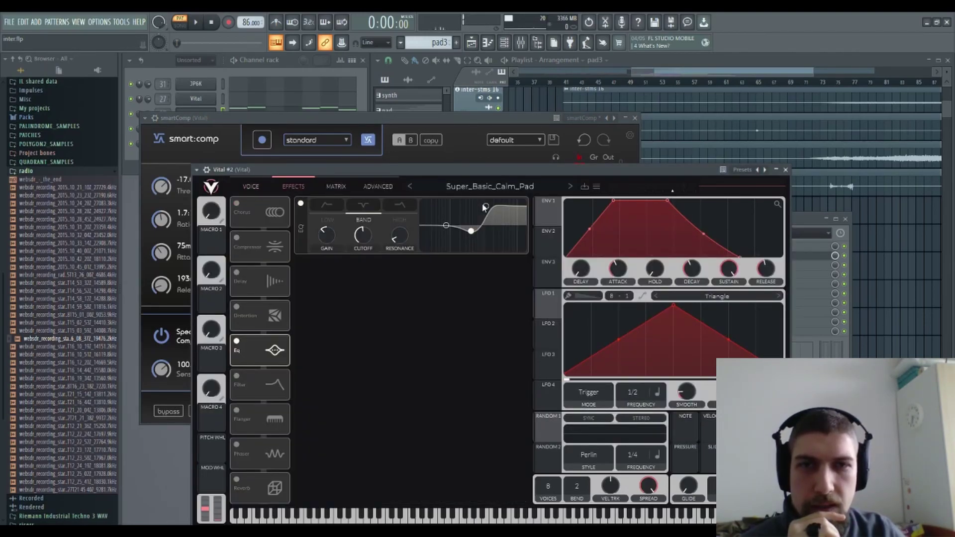
left_click_drag(484, 207, 485, 222)
key("space")
left_click_drag(484, 217, 503, 208)
key("space")
Step: Set the smartComp ratio to 3.0:1 and close the compressor
left_click(364, 122)
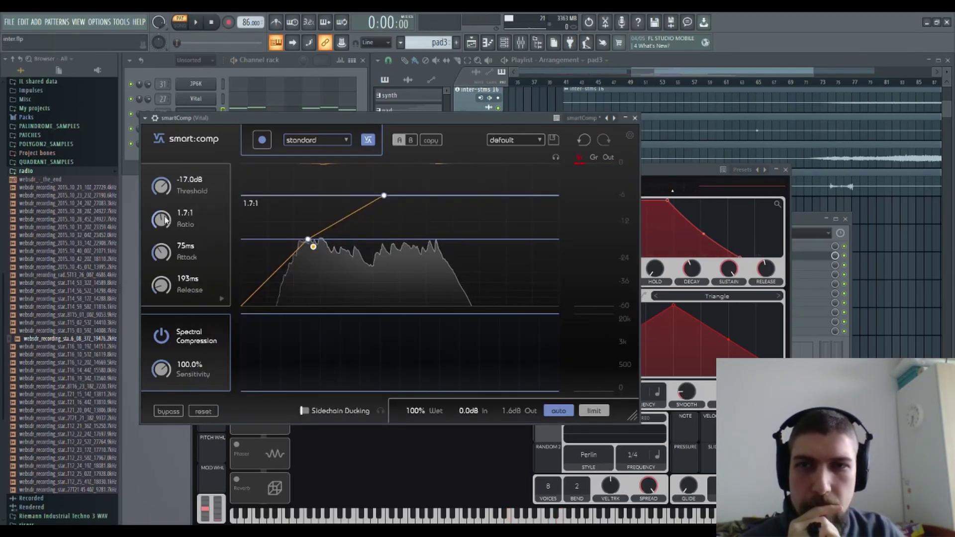
left_click_drag(165, 221, 176, 195)
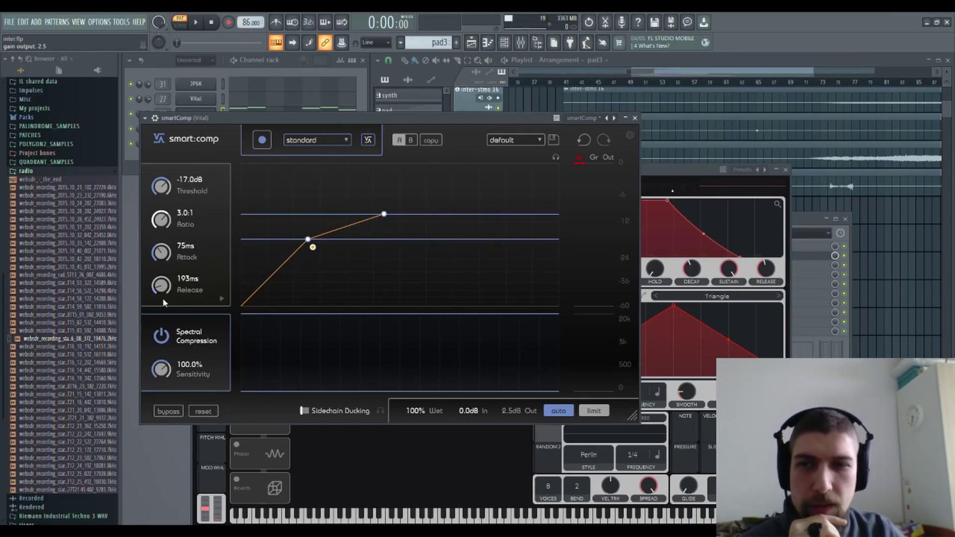
left_click(636, 119)
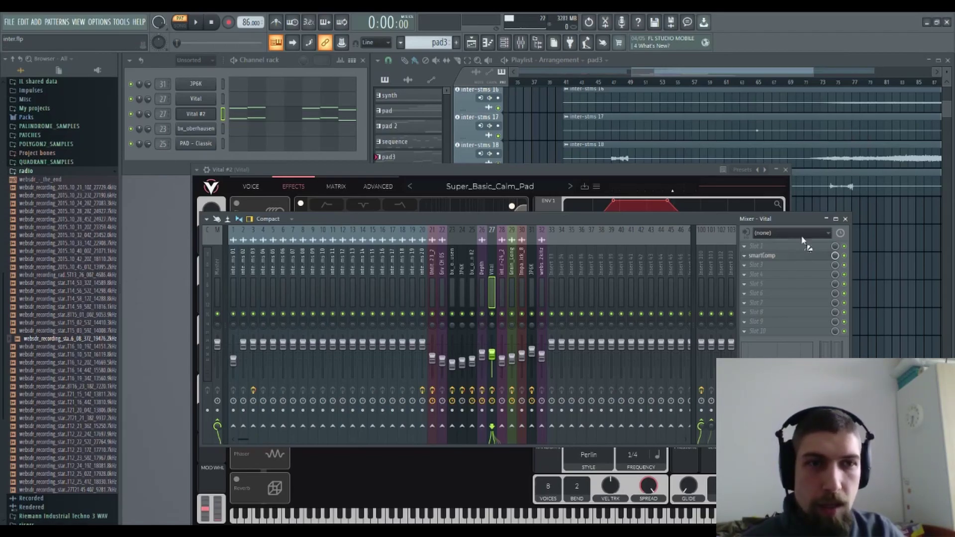
Step: Add DSEQ3 in the first slot of the Vital mixer track, set its threshold to -9.2 while auditioning pad3, and close the windows
left_click_drag(798, 250, 798, 249)
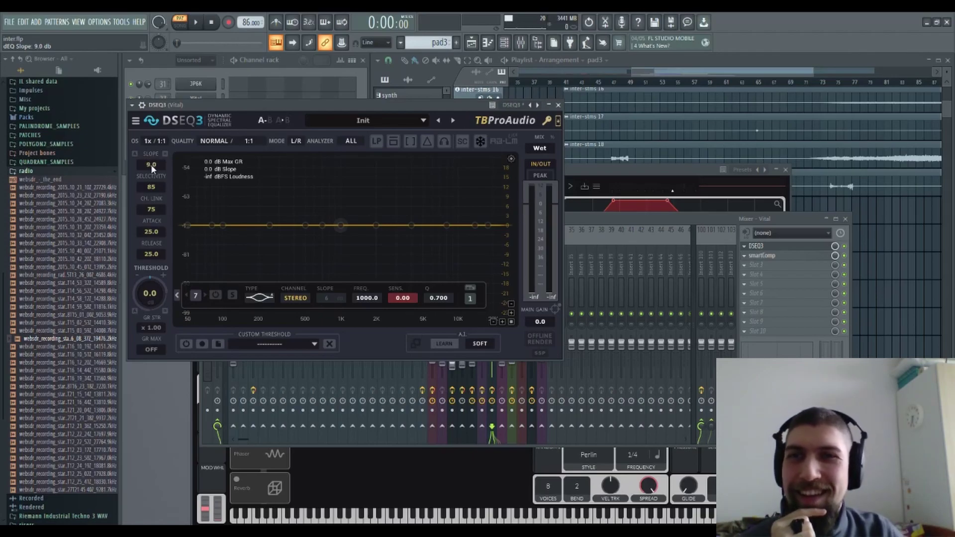
left_click(199, 23)
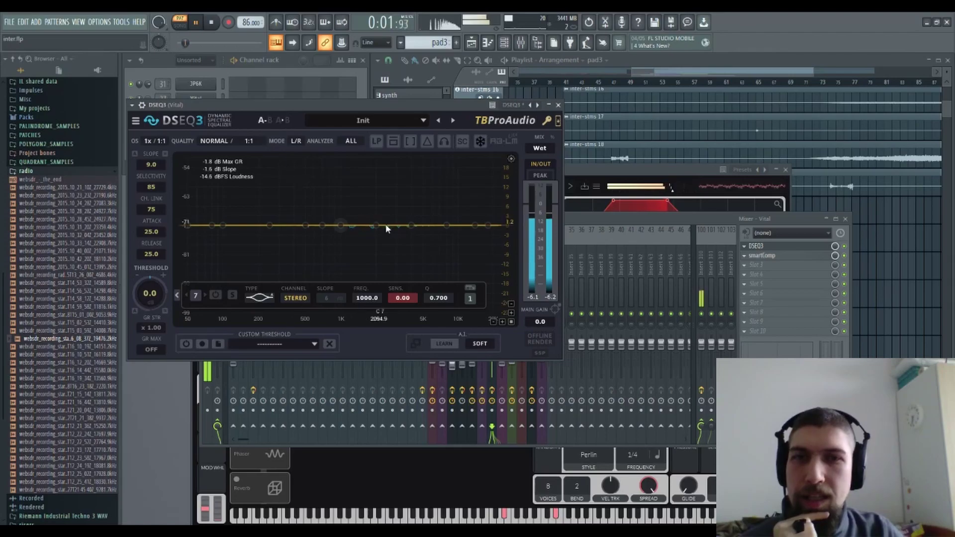
left_click_drag(158, 298, 158, 308)
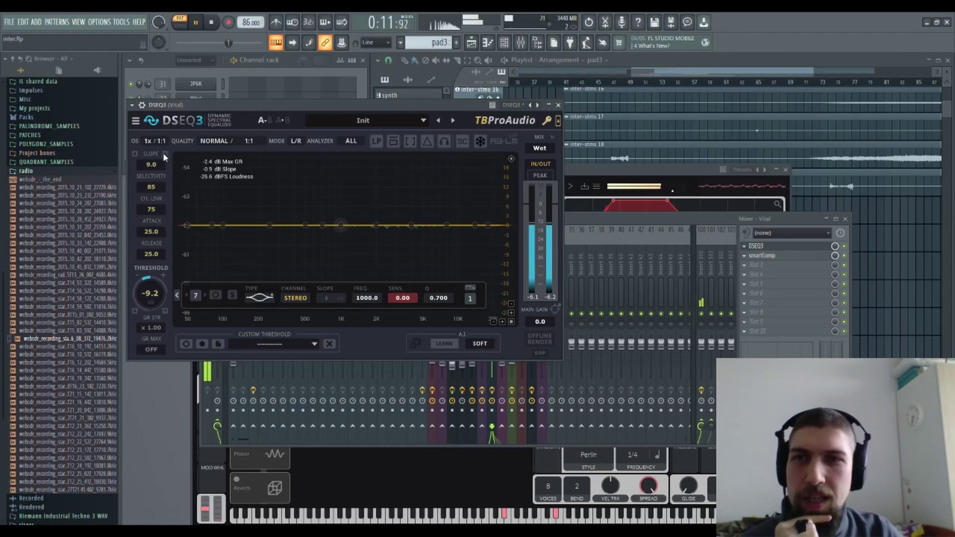
mouse_move(151, 165)
left_mouse_down()
mouse_move(151, 195)
mouse_move(151, 172)
left_mouse_up()
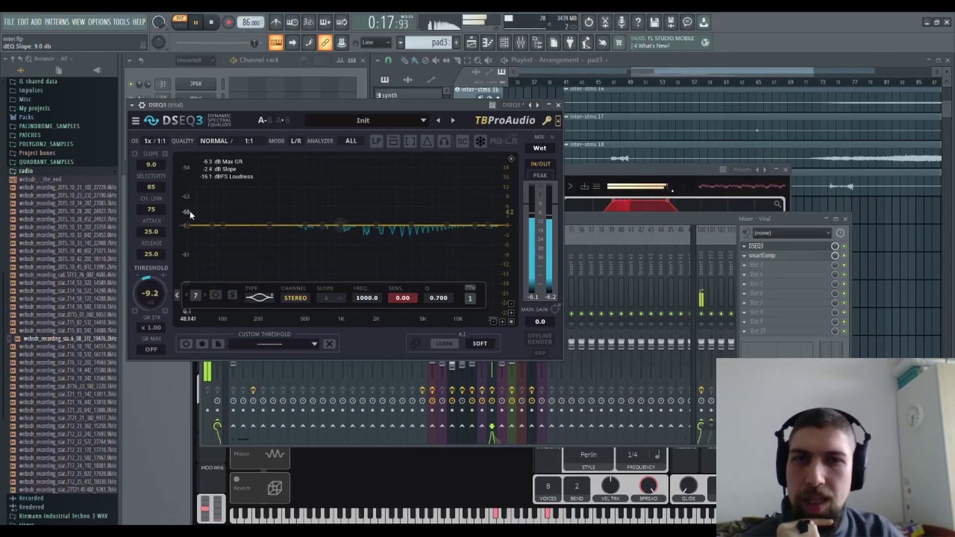
left_click(557, 105)
left_click(211, 23)
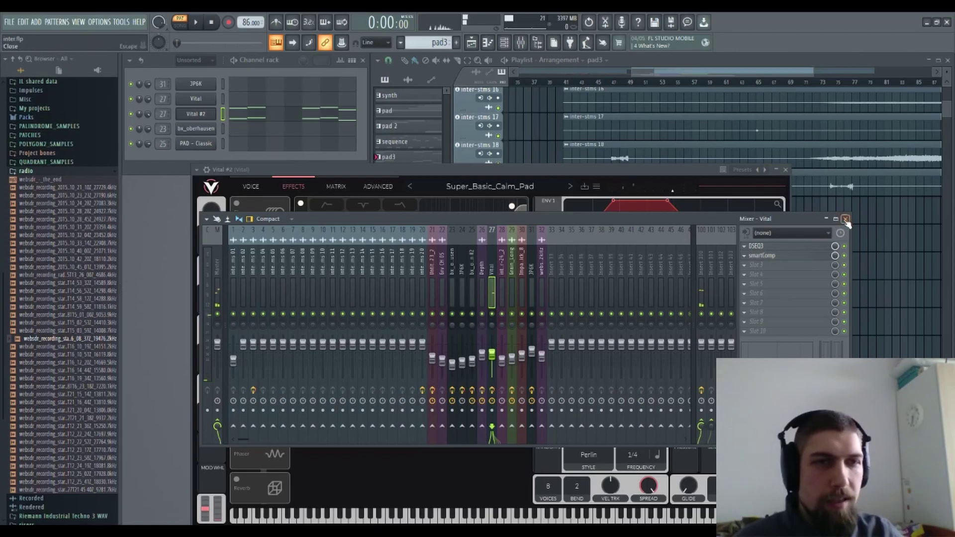
left_click(846, 219)
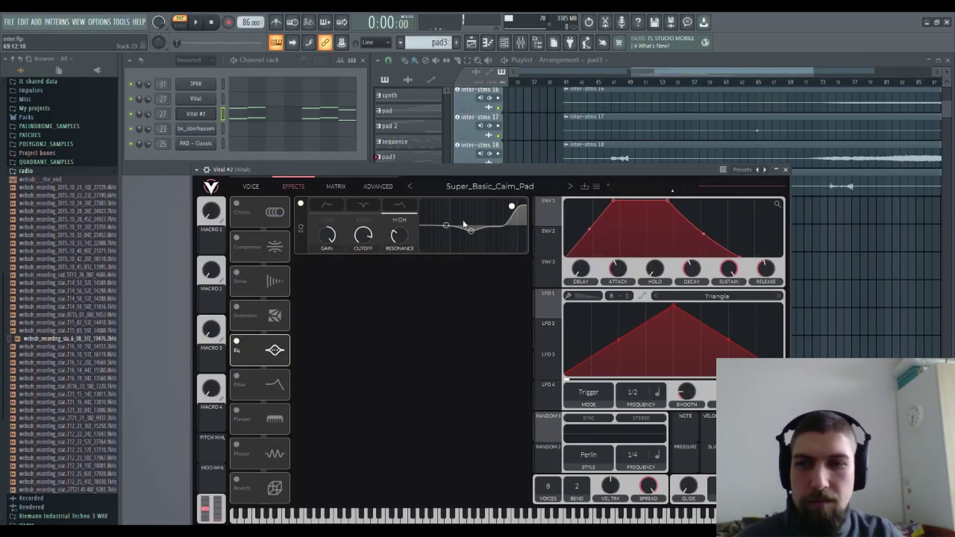
left_click(786, 170)
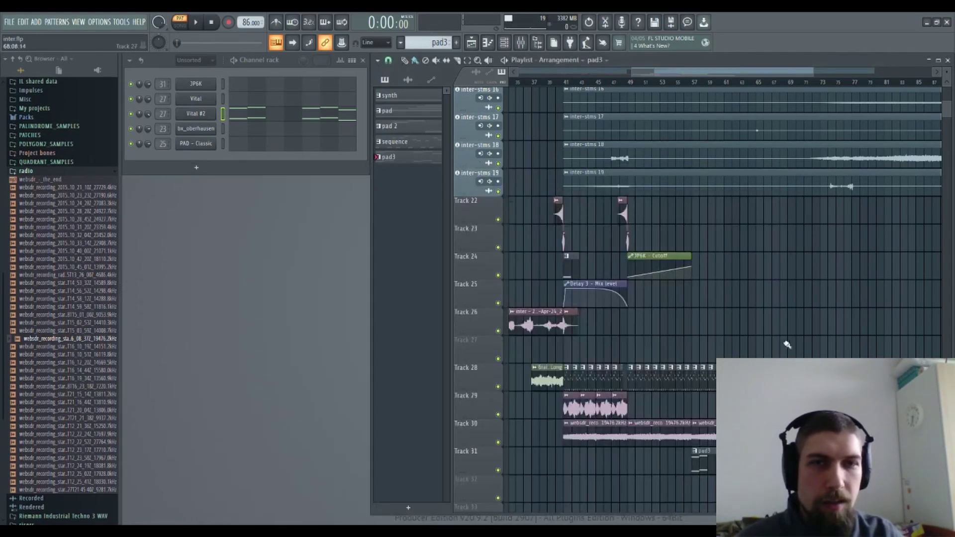
Step: Play the arrangement from about bar 32 and extend the run of sequence pattern clips on Track 28 from bar 64 to bar 81
left_click_drag(813, 392, 769, 334)
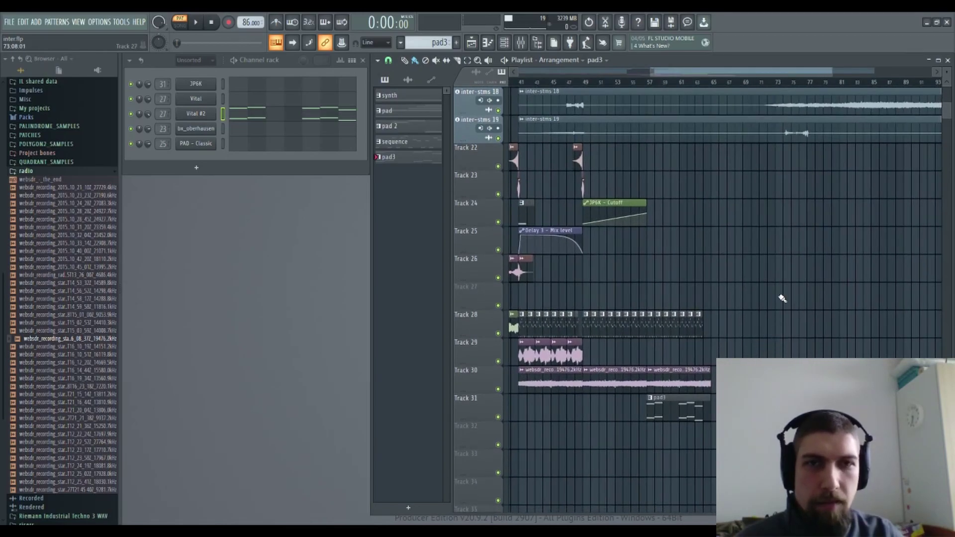
left_click_drag(782, 298, 849, 327)
left_click(515, 83)
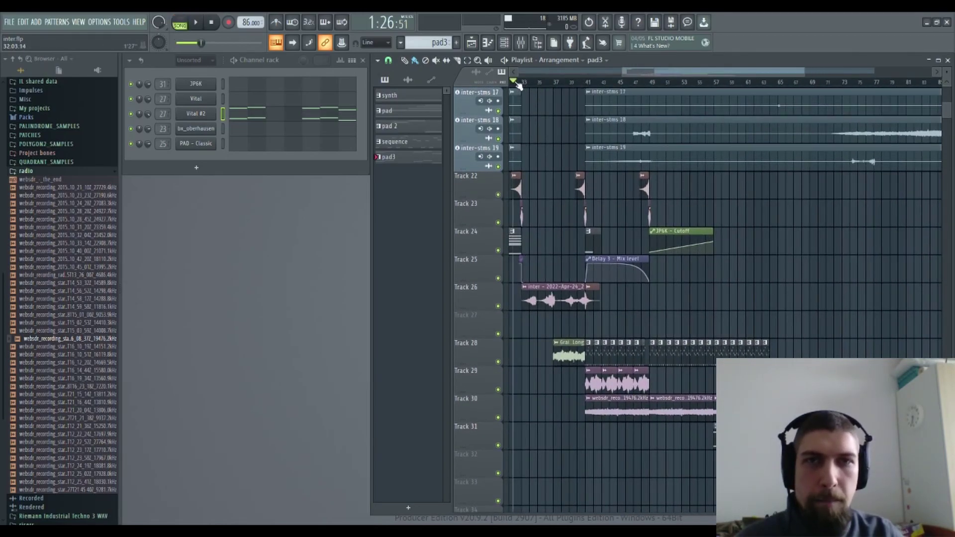
key("space")
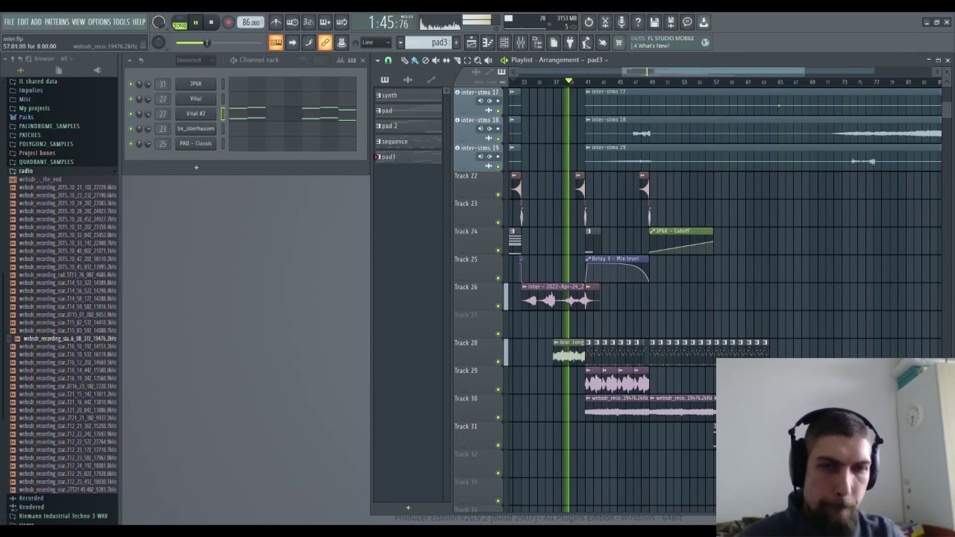
left_click(748, 410)
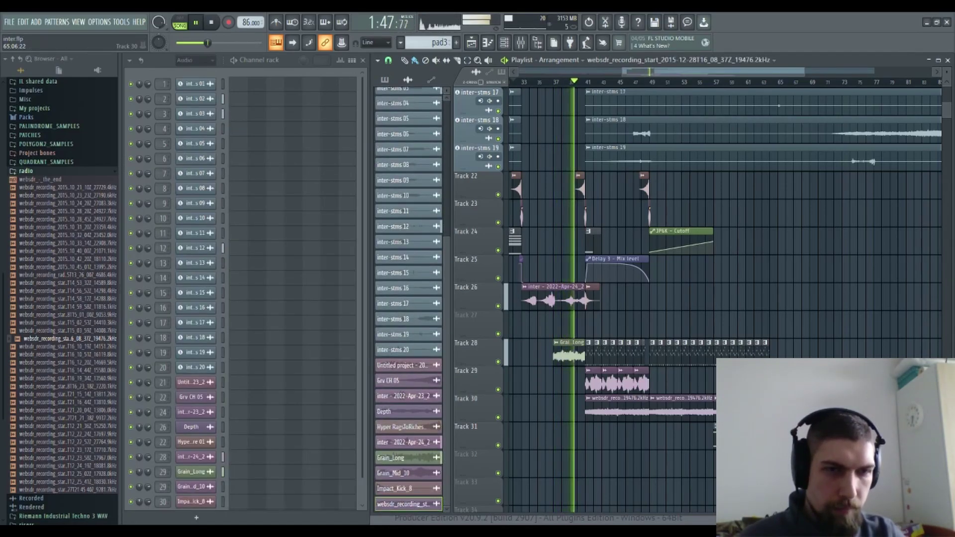
left_click(773, 352)
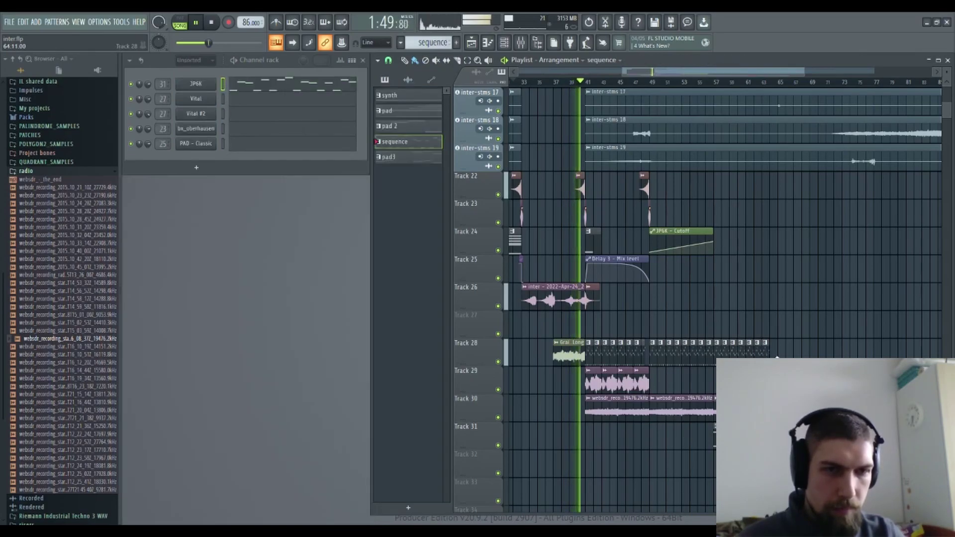
left_click_drag(772, 356, 892, 354)
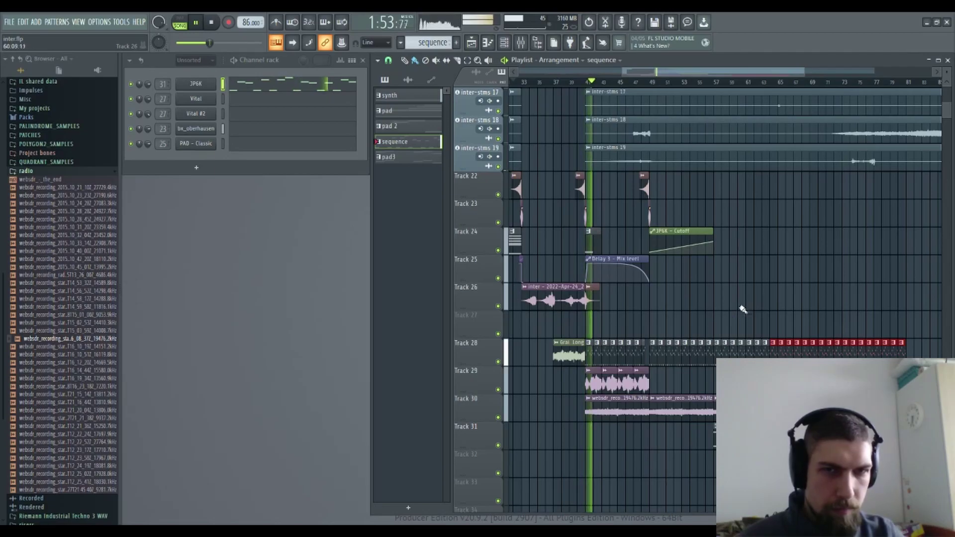
Step: Raise the high-pass frequency in the JP6K track's KirchhoffEQ to about 115 Hz during playback
left_click(525, 47)
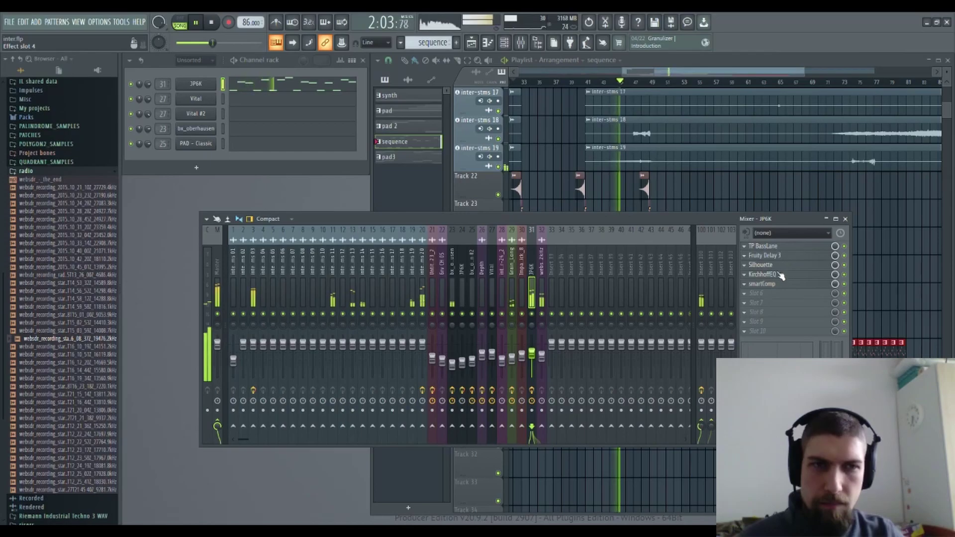
left_click(766, 275)
left_click_drag(295, 241, 317, 242)
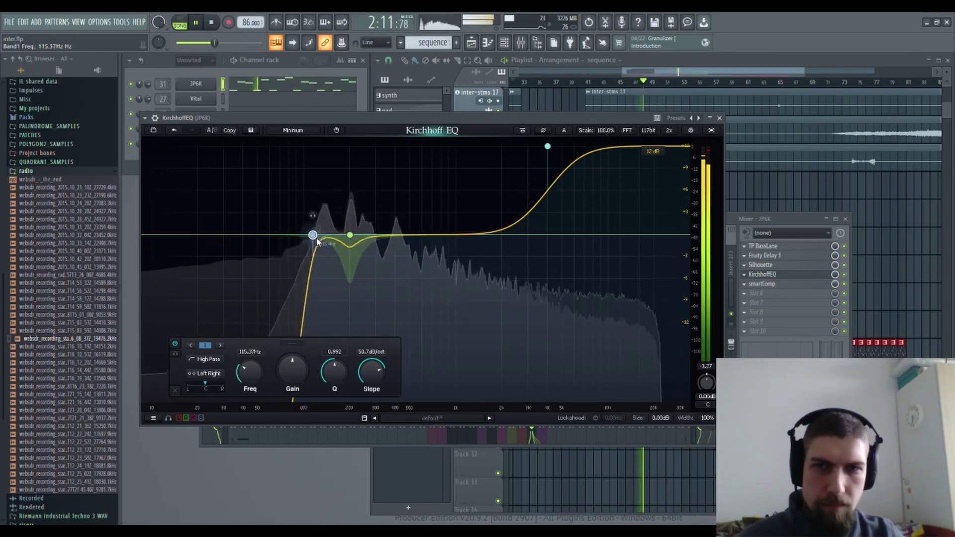
left_click(718, 118)
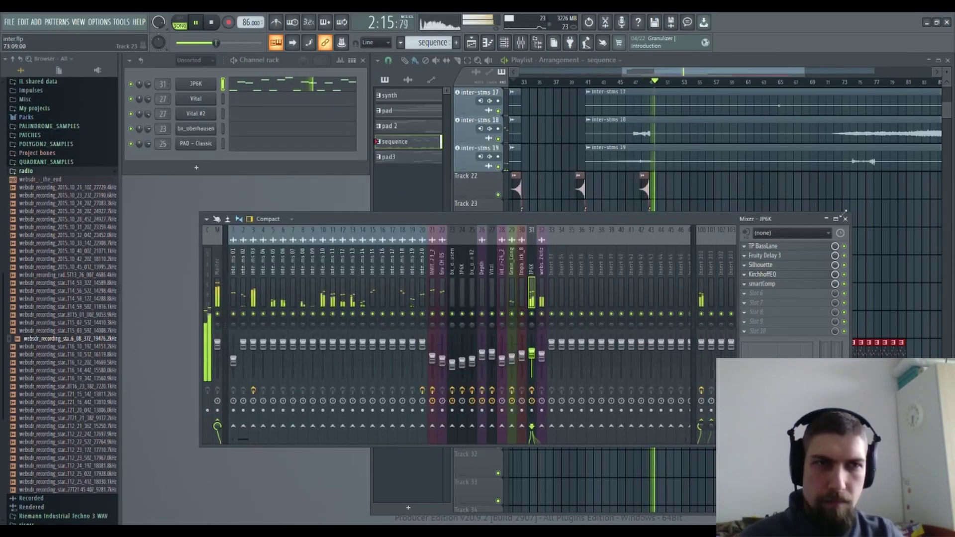
left_click(846, 219)
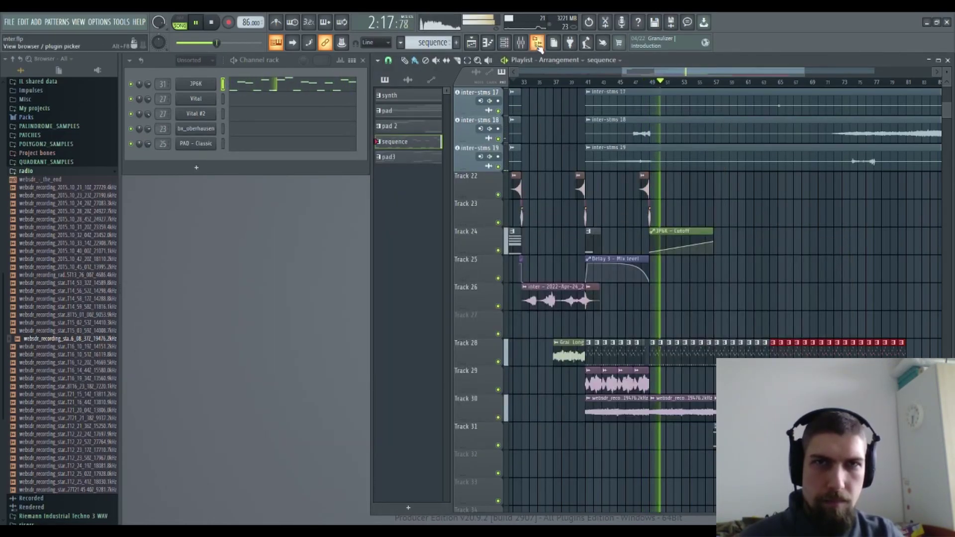
Step: Raise the JP6K mixer fader slightly and set the high-pass frequency in its KirchhoffEQ to about 105 Hz
left_click(520, 42)
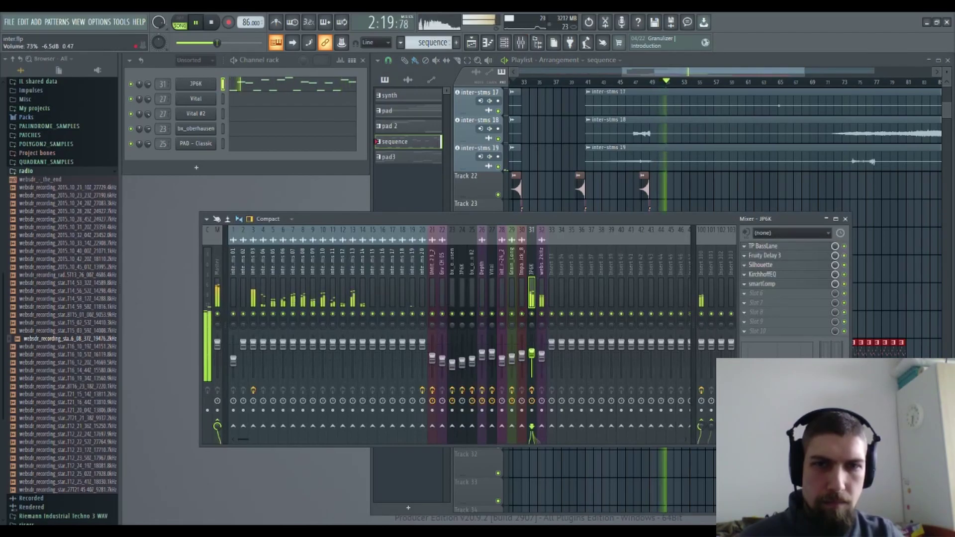
left_click_drag(531, 353, 531, 349)
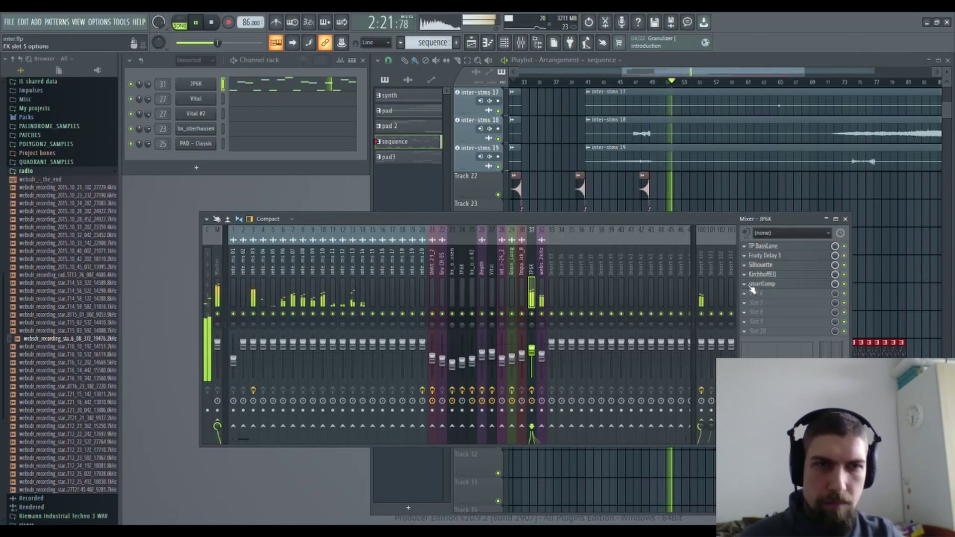
left_click(770, 277)
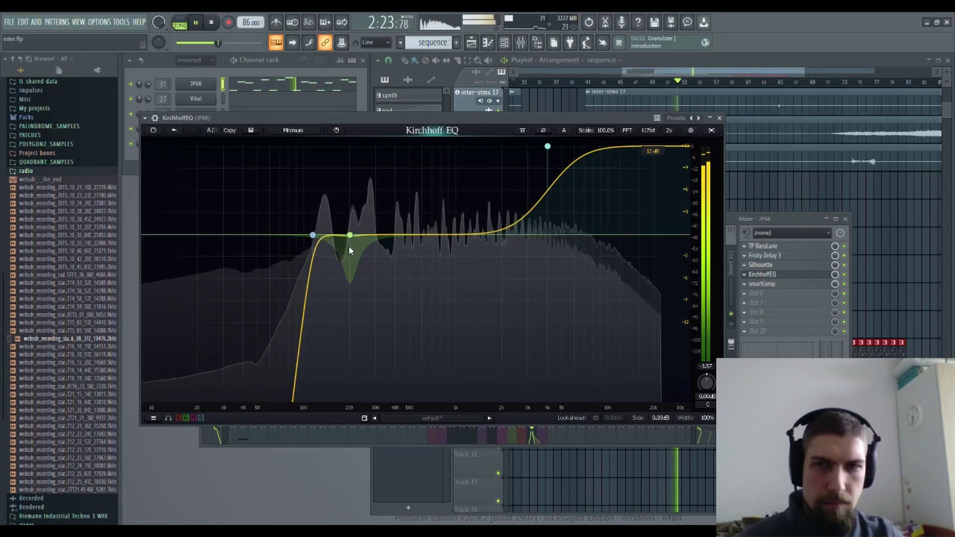
left_click_drag(312, 238, 307, 237)
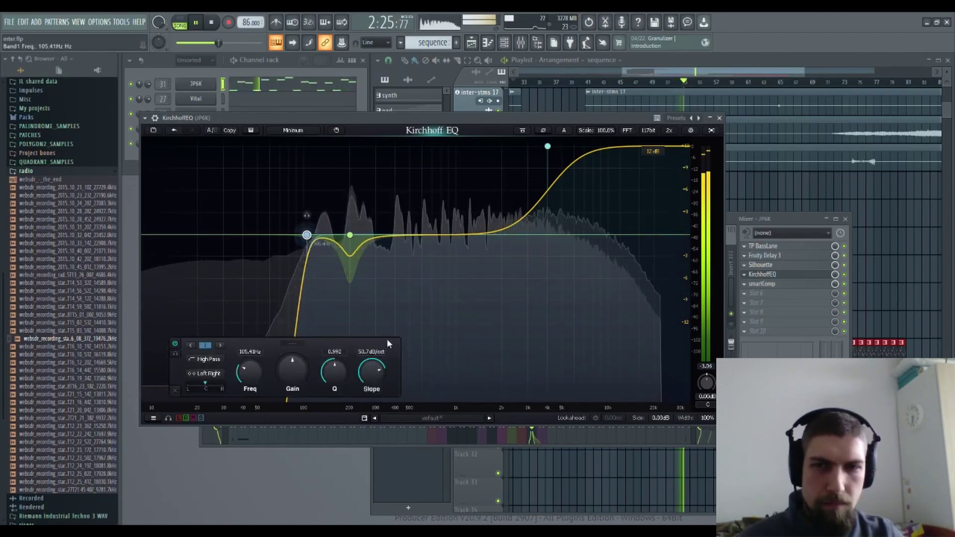
Step: Set the above-threshold range of the JP6K EQ's dynamic bell band to -4.0 dB, close the EQ and mixer, and stop playback
left_click(350, 236)
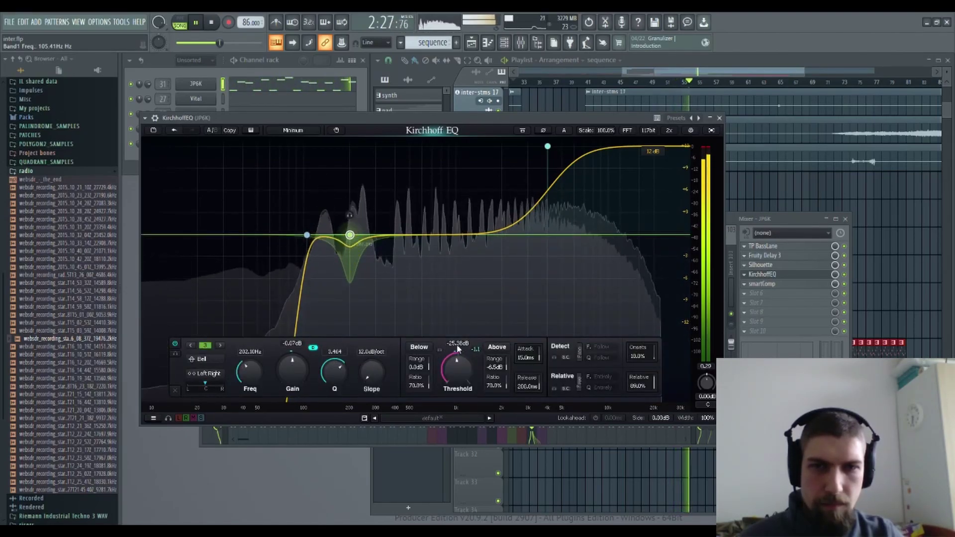
left_click_drag(507, 369, 510, 349)
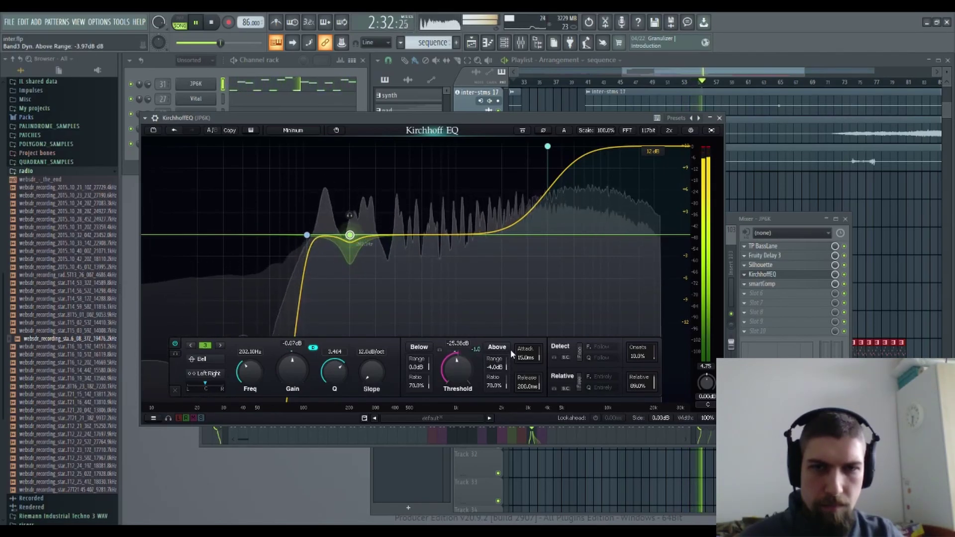
left_click(719, 119)
left_click(845, 218)
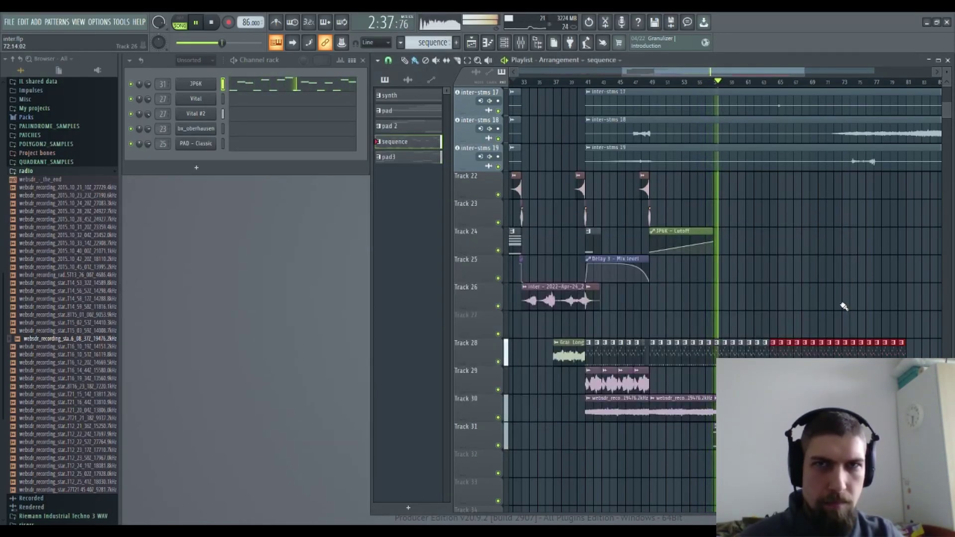
left_click(212, 23)
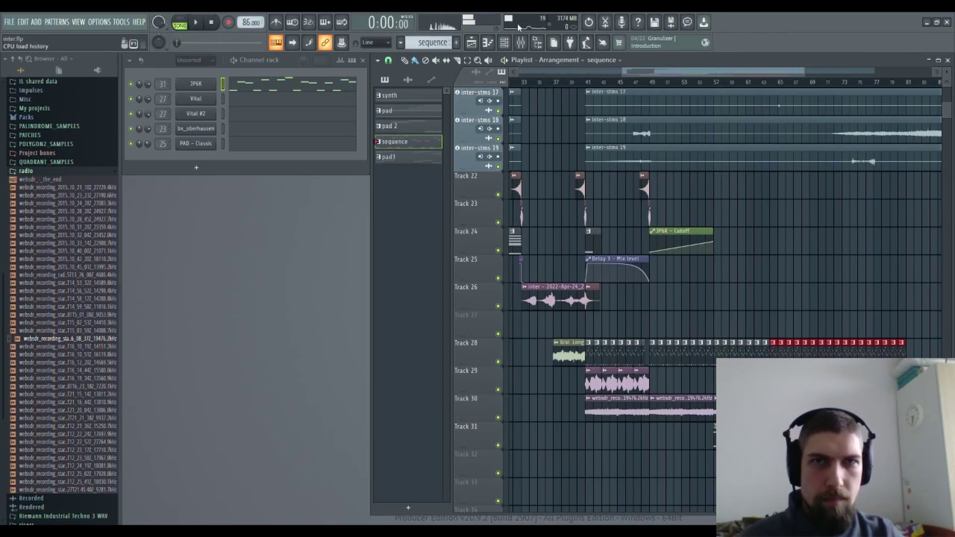
Step: Pick the pad3 pattern on Track 31 and play the arrangement from around bar 41
left_click(522, 43)
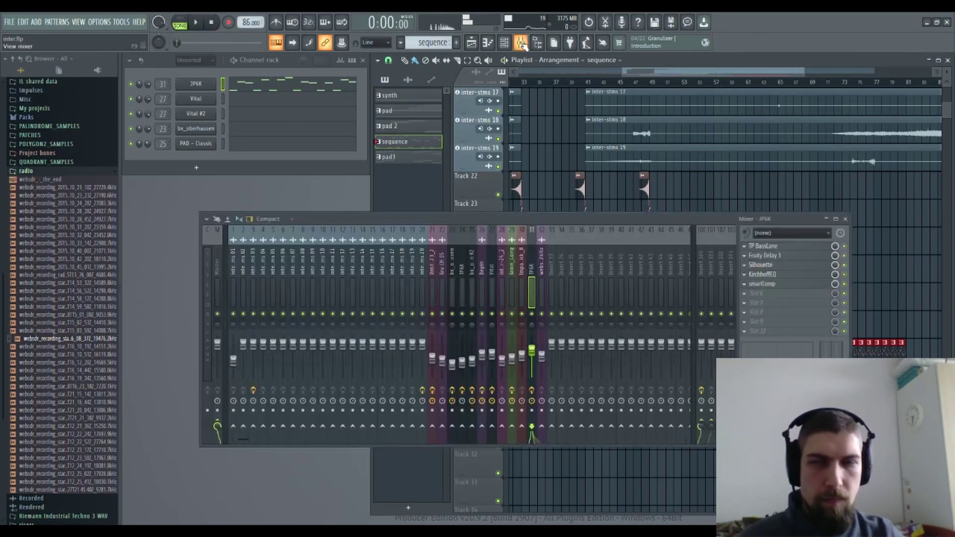
left_click(845, 219)
left_click(746, 435)
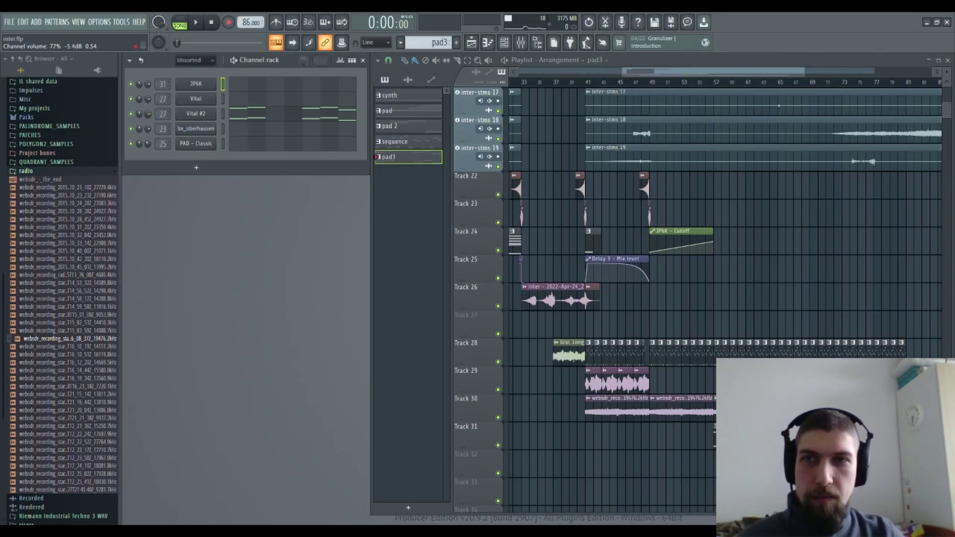
left_click(591, 85)
key("space")
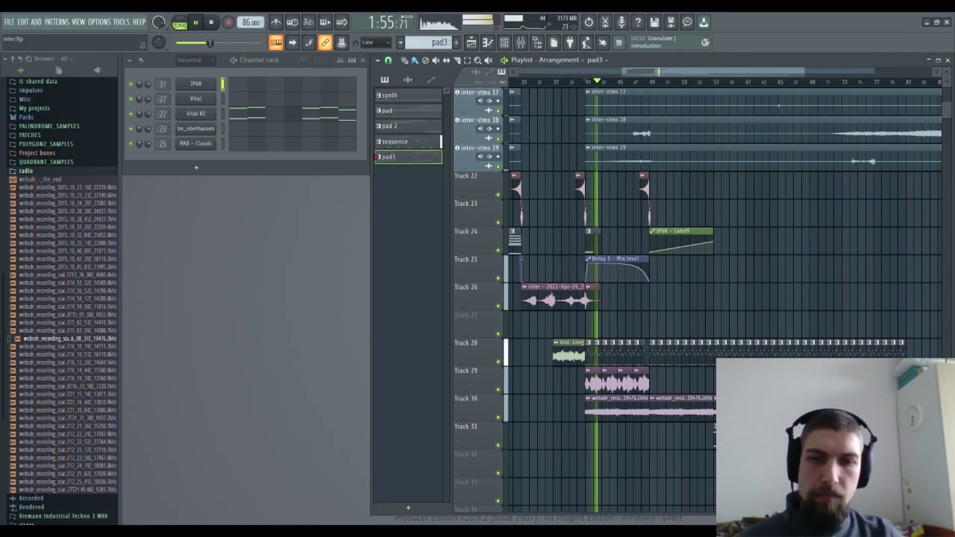
left_click(324, 368)
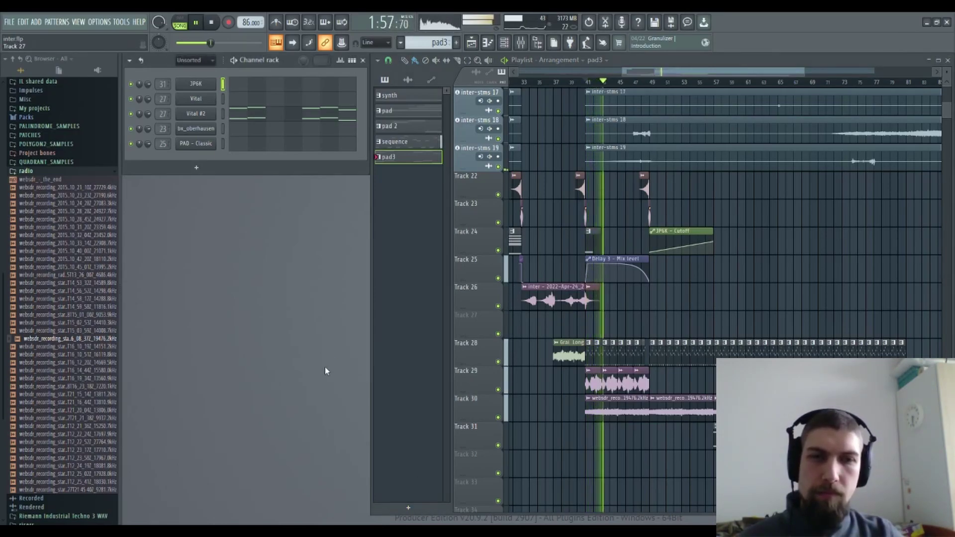
Step: Check the websdr recording's sample settings and mixer track during playback, and close both windows
left_click(676, 414)
double_click(675, 414)
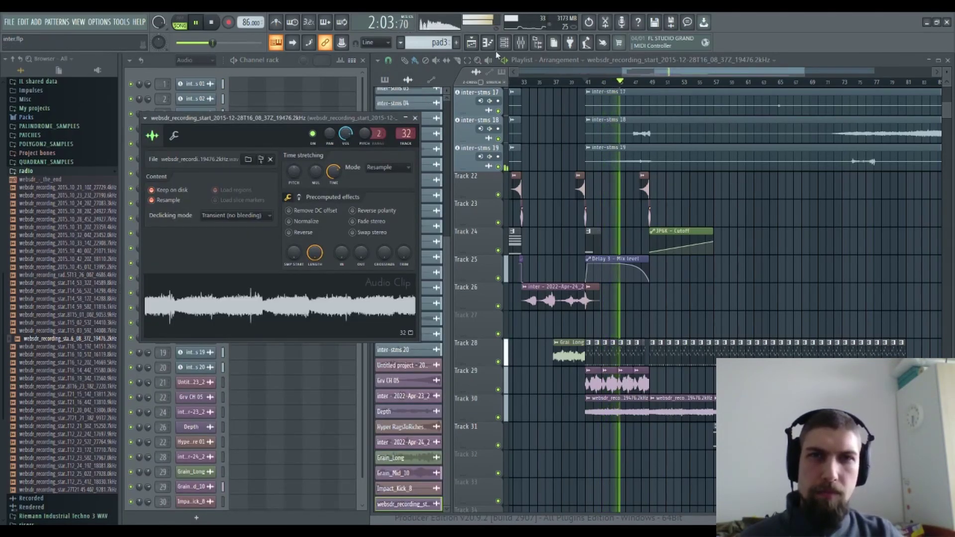
left_click(521, 42)
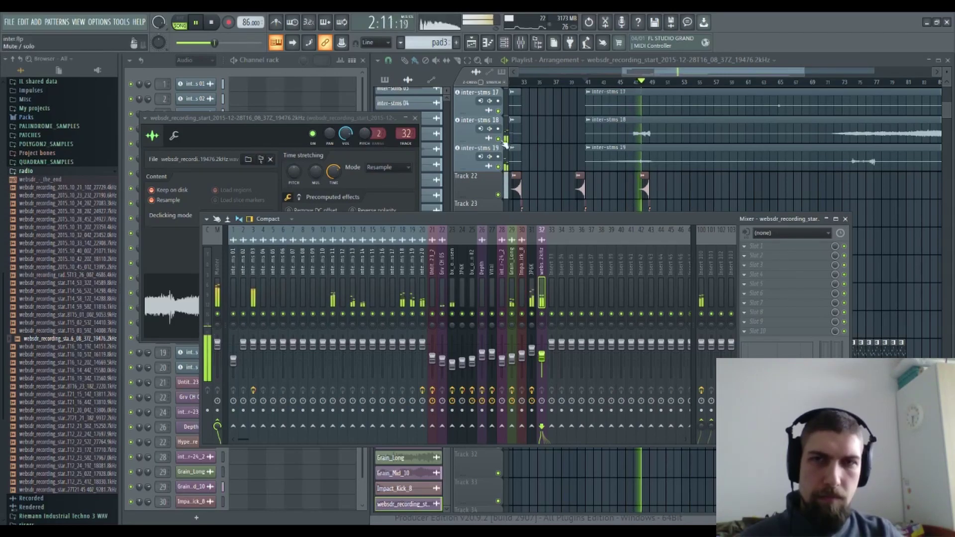
left_click(415, 117)
left_click(846, 221)
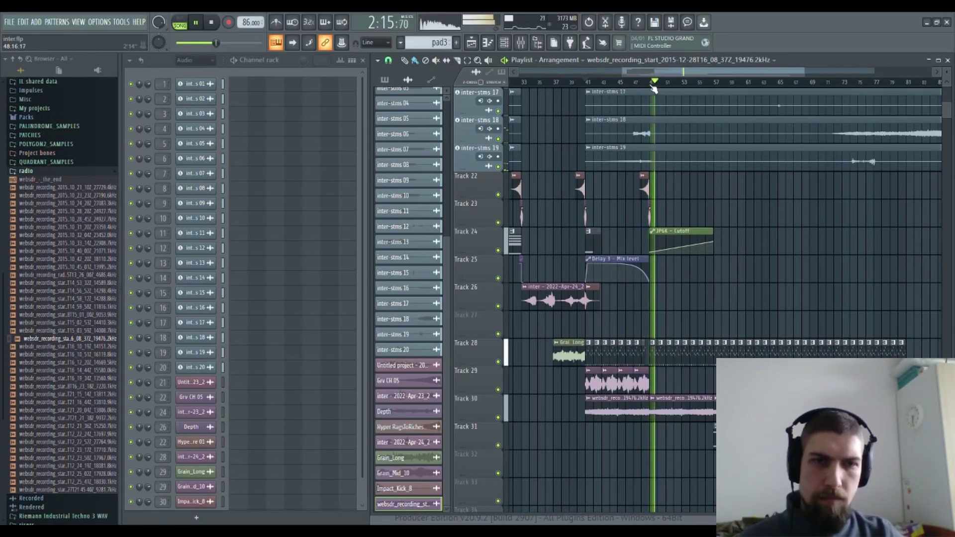
Step: Lengthen the JP6K - Cutoff automation clip on Track 24 so it ends at bar 65
scroll(654, 88, "up", 3)
scroll(848, 283, "right", 4)
scroll(784, 275, "right", 2)
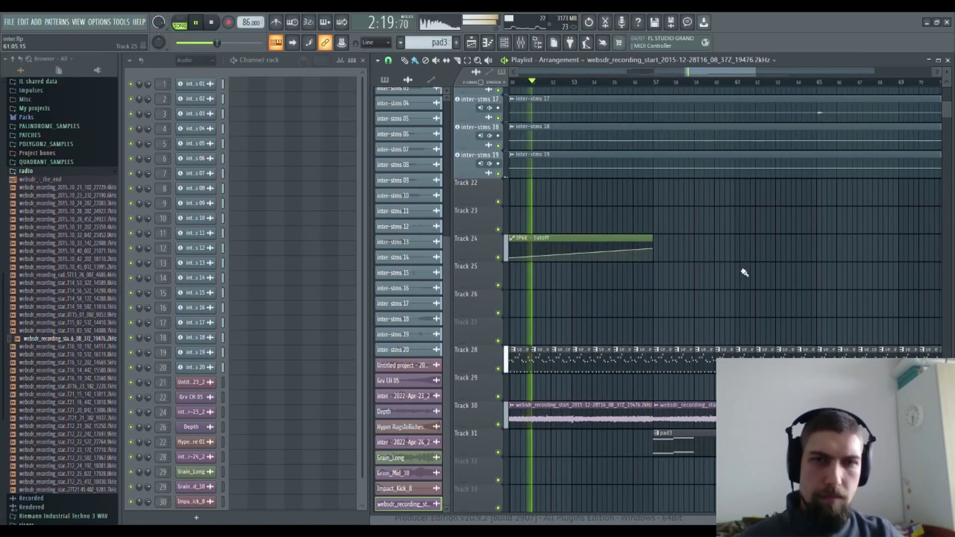
left_click_drag(633, 244, 793, 243)
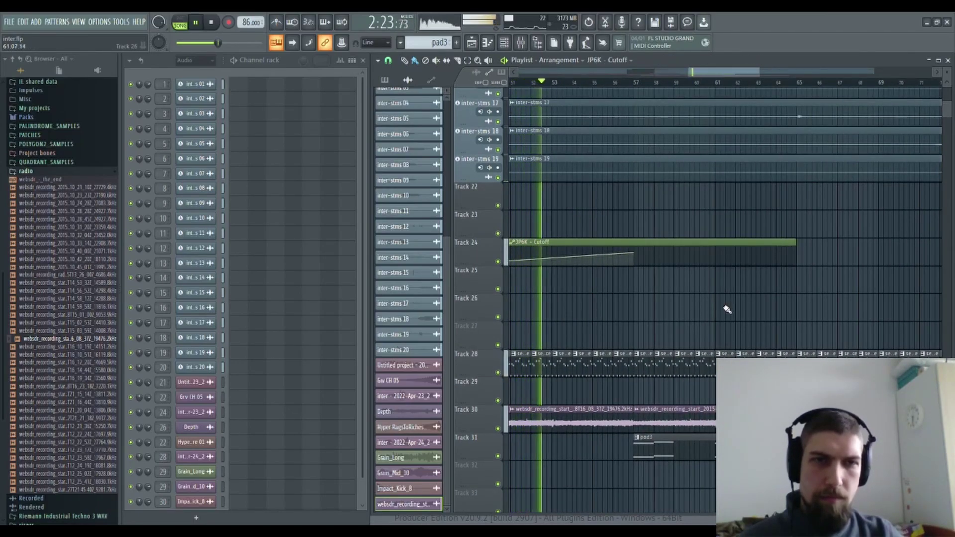
scroll(796, 309, "left", 4)
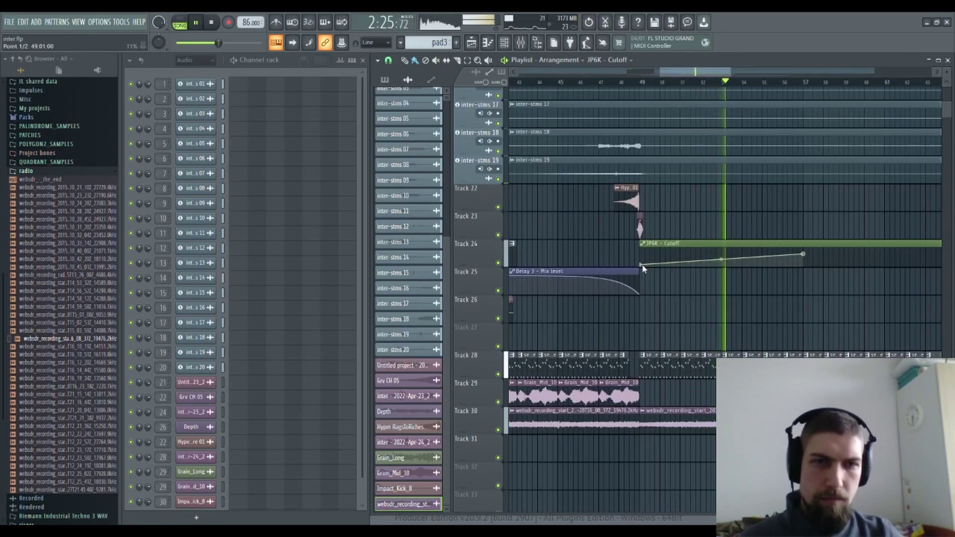
Step: Add an end point at bar 65 to the JP6K - Cutoff clip so it falls after bar 57, and save the project
scroll(791, 294, "right", 4)
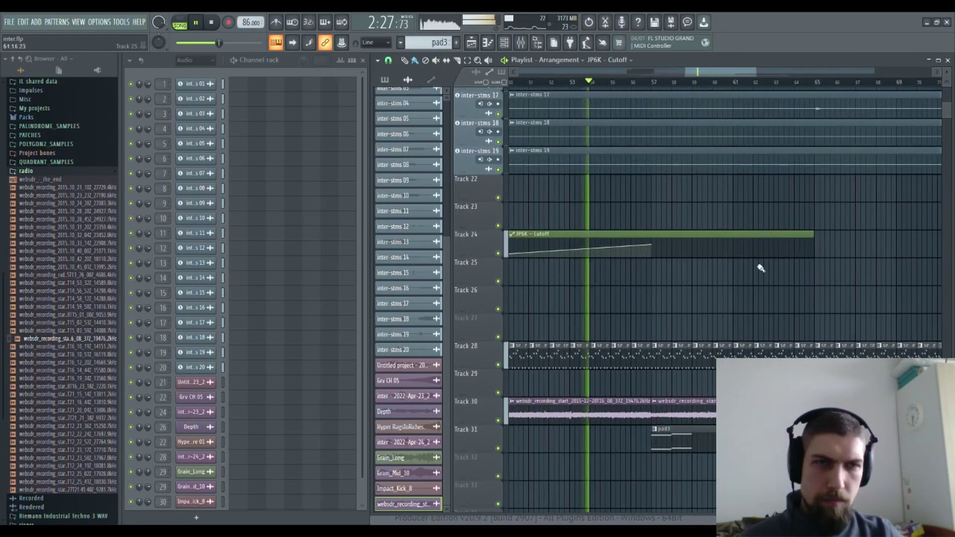
right_click(814, 253)
left_click_drag(810, 252, 815, 253)
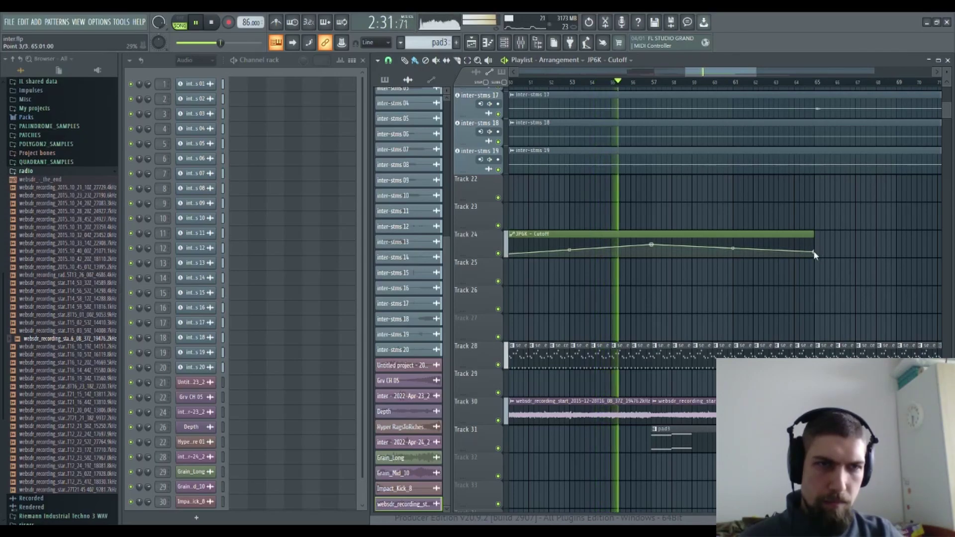
left_click(10, 23)
left_click(25, 71)
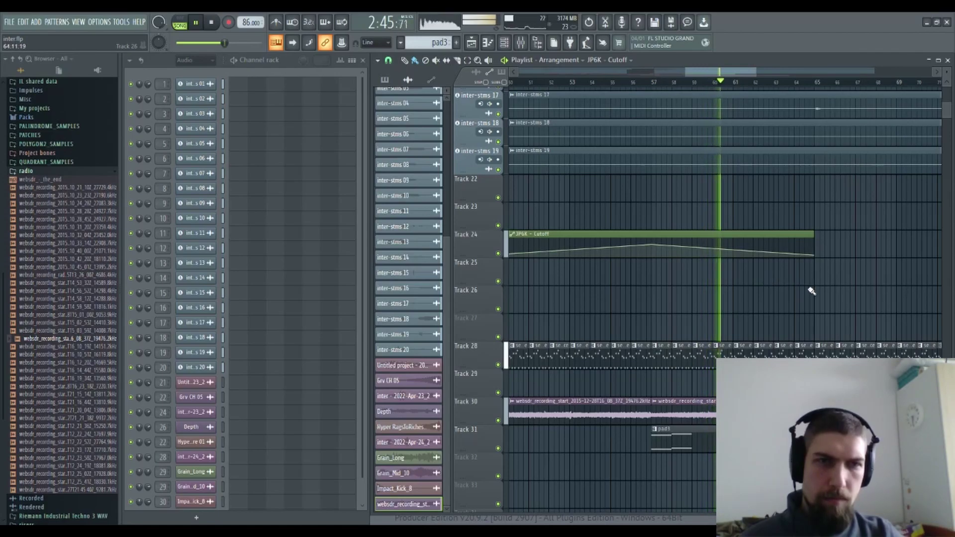
Step: Stop playback and reshape the JP6K - Cutoff curve into a continuous rise from bar 49 to bar 65
left_click_drag(803, 285, 722, 290)
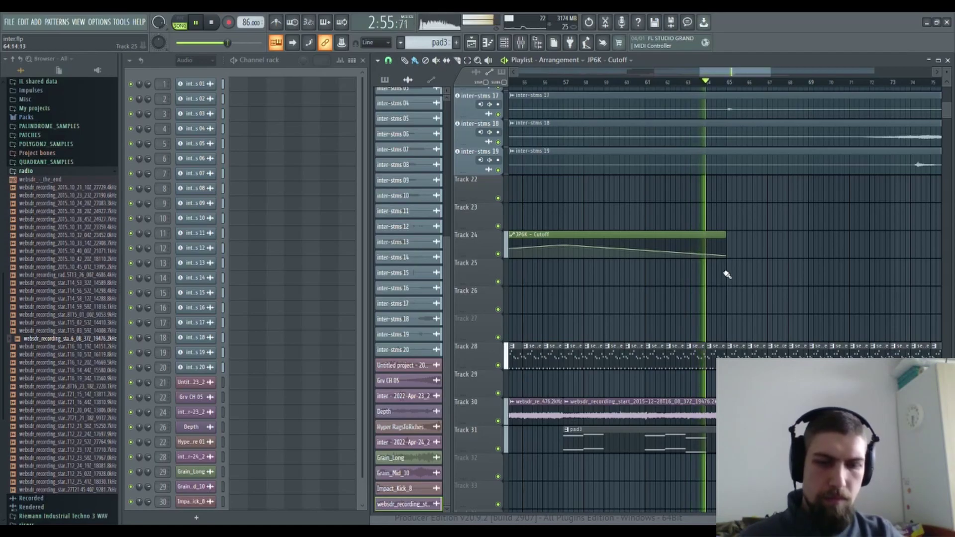
key("space")
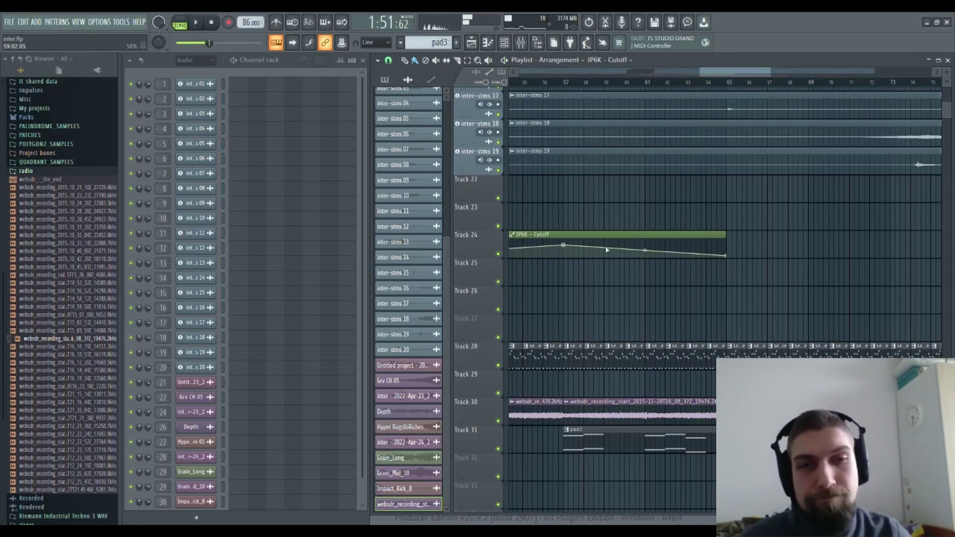
scroll(580, 276, "left", 4)
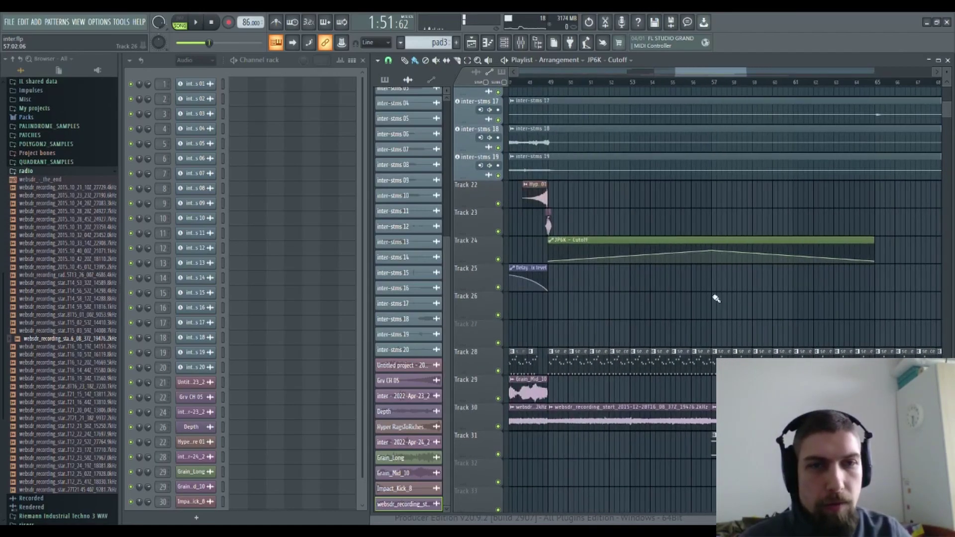
left_click_drag(713, 251, 713, 254)
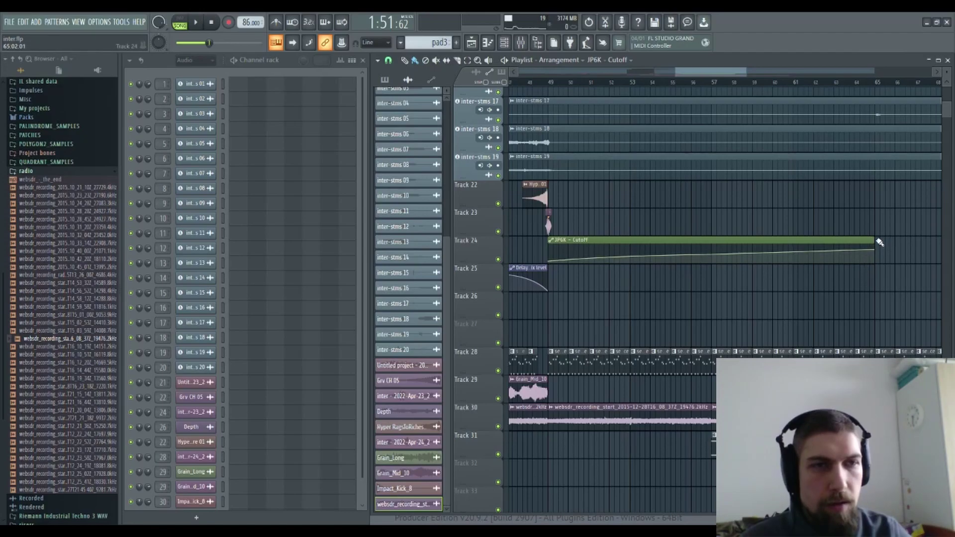
Step: Lengthen the JP6K - Cutoff clip to bar 73 and add an end point there lower than the bar 65 point
left_click_drag(876, 240, 766, 256)
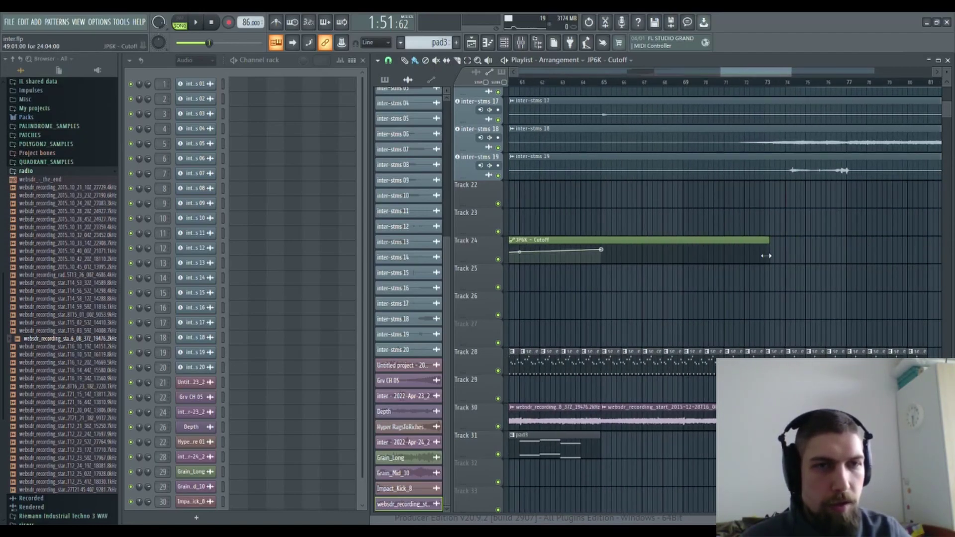
left_click_drag(753, 314, 951, 318)
left_click_drag(781, 339, 639, 336)
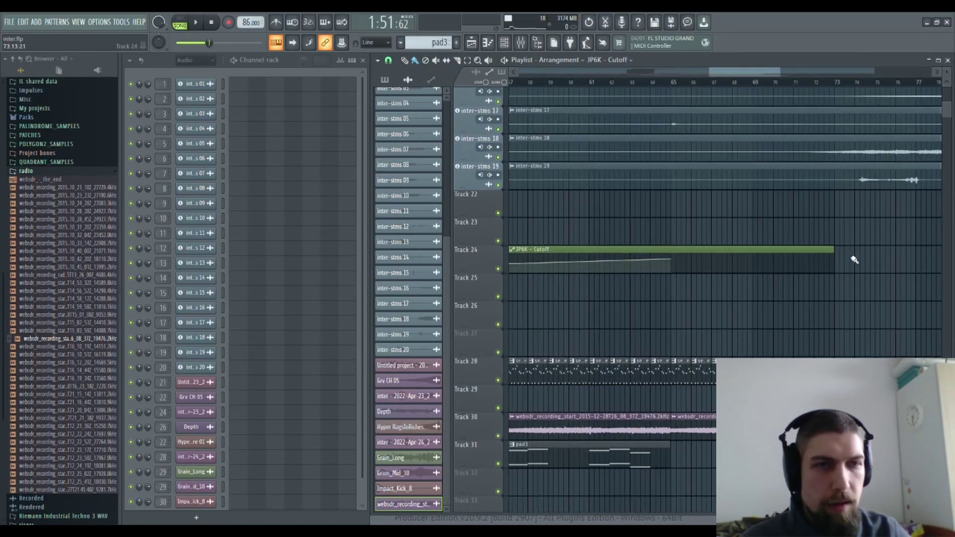
right_click(831, 267)
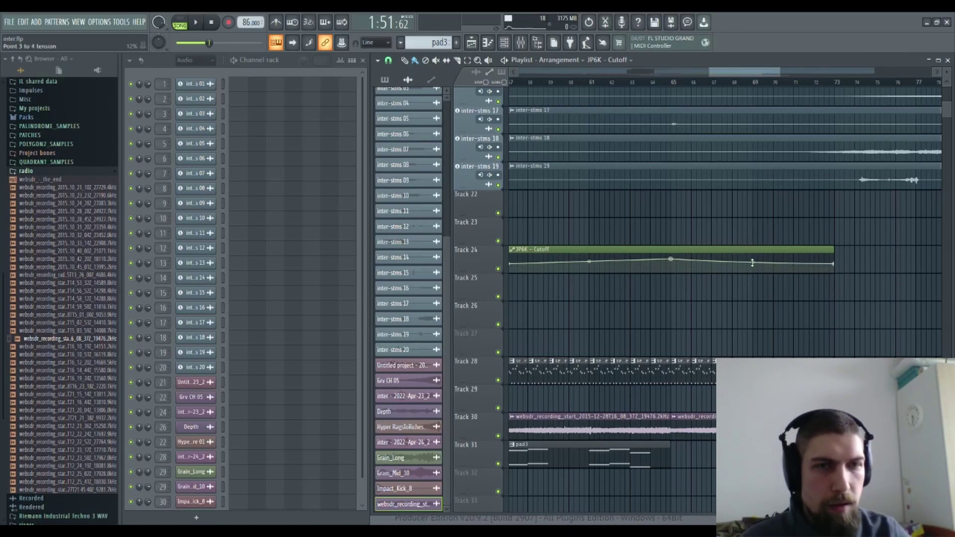
left_click_drag(663, 323, 780, 296)
Step: Split the JP6K - Cutoff clip on Track 24 at bar 57 and duplicate its second part at bar 73
left_click(723, 267)
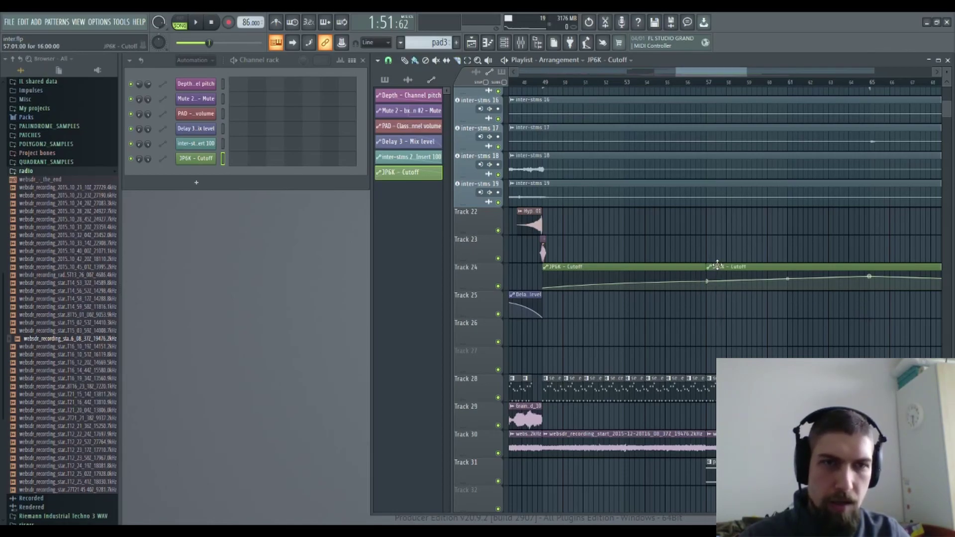
left_click_drag(756, 227, 653, 220)
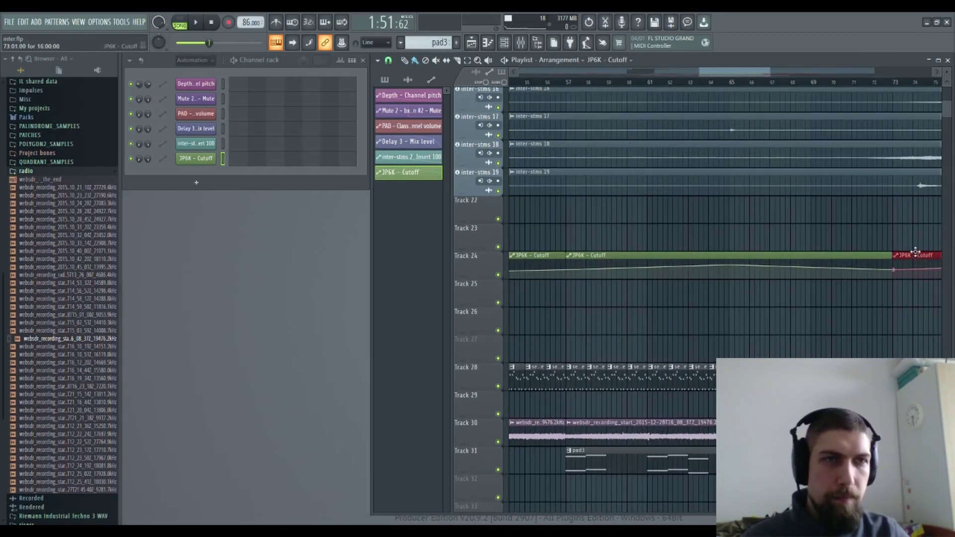
scroll(889, 96, "down", 5)
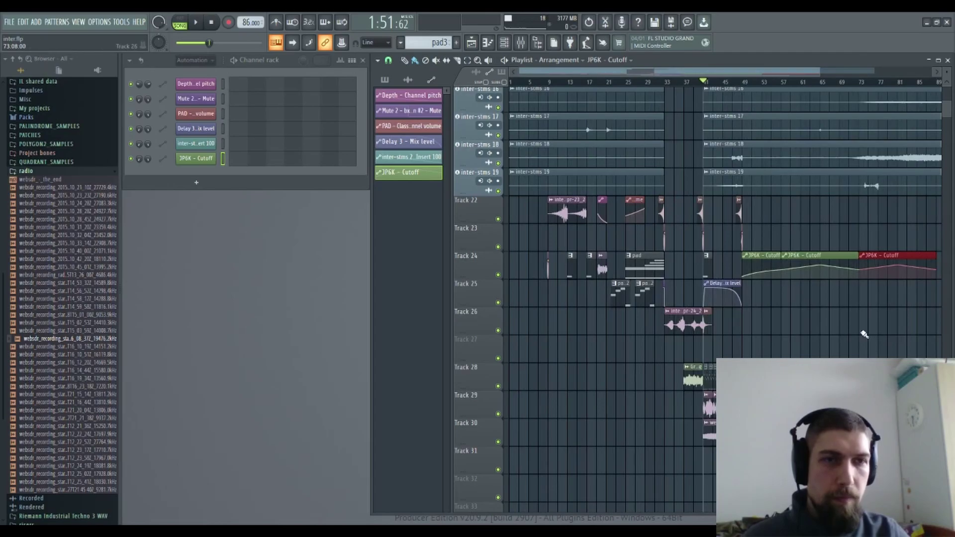
Step: Repeat pad3 at bar 65 on Track 31 and extend the sequence and websdr recording clips on Tracks 28 and 30 to bar 89
left_click_drag(865, 334, 733, 333)
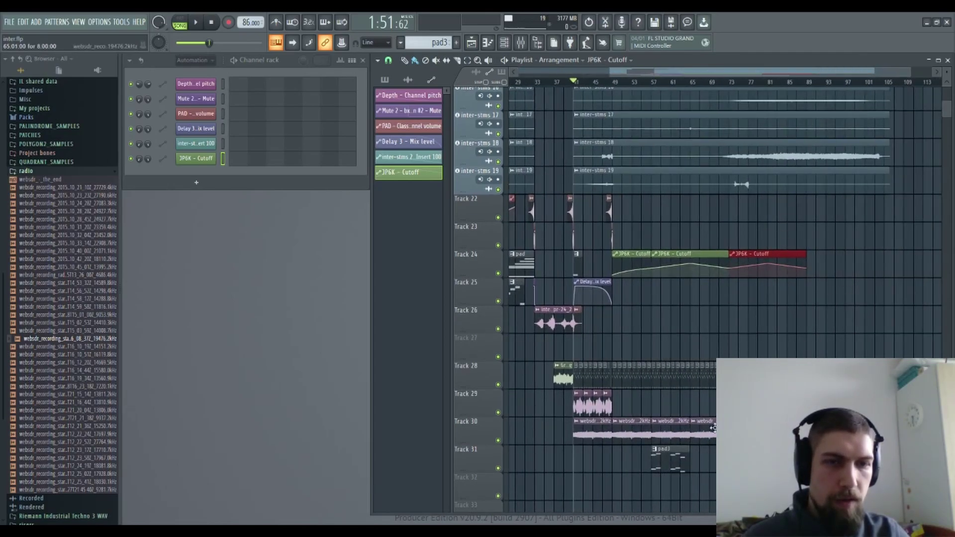
left_click(671, 462)
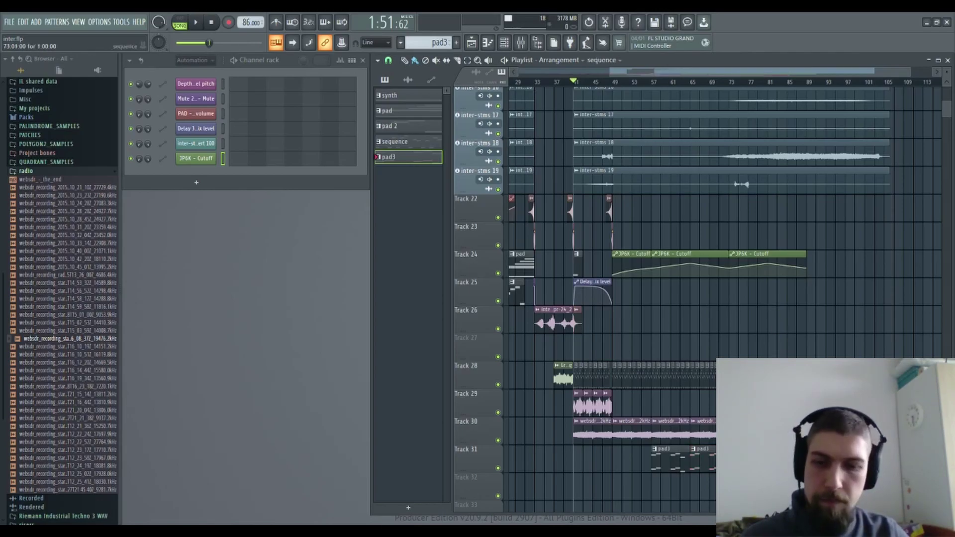
left_click(753, 432)
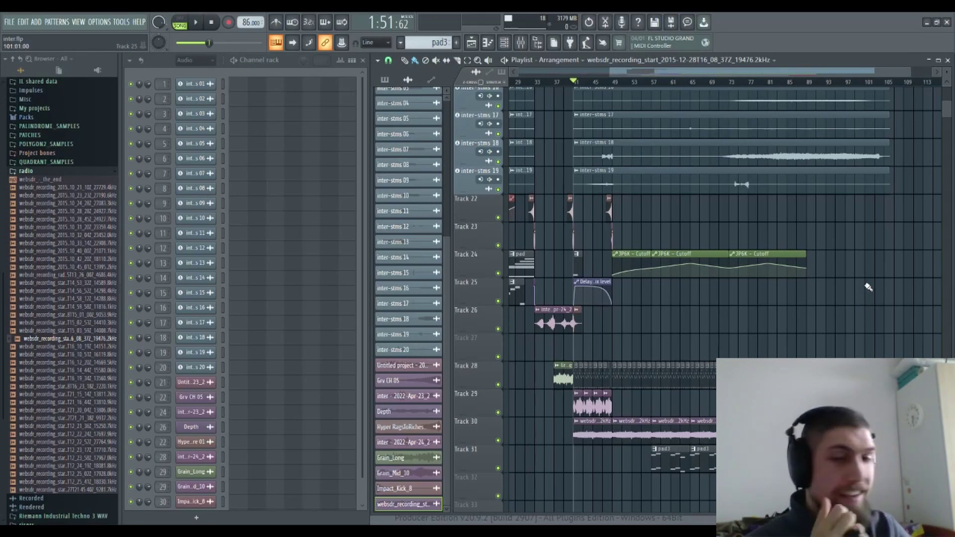
left_click_drag(864, 284, 791, 294)
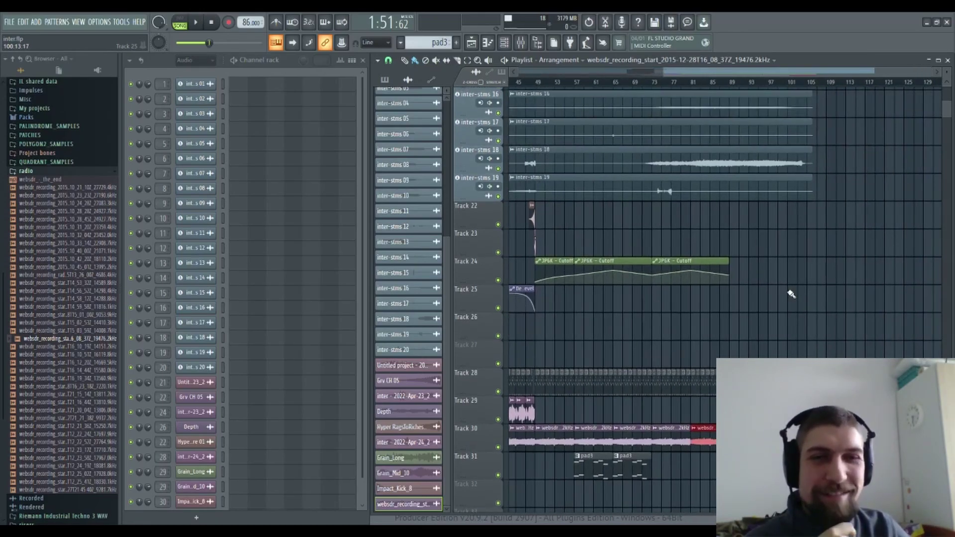
scroll(794, 283, "down", 5)
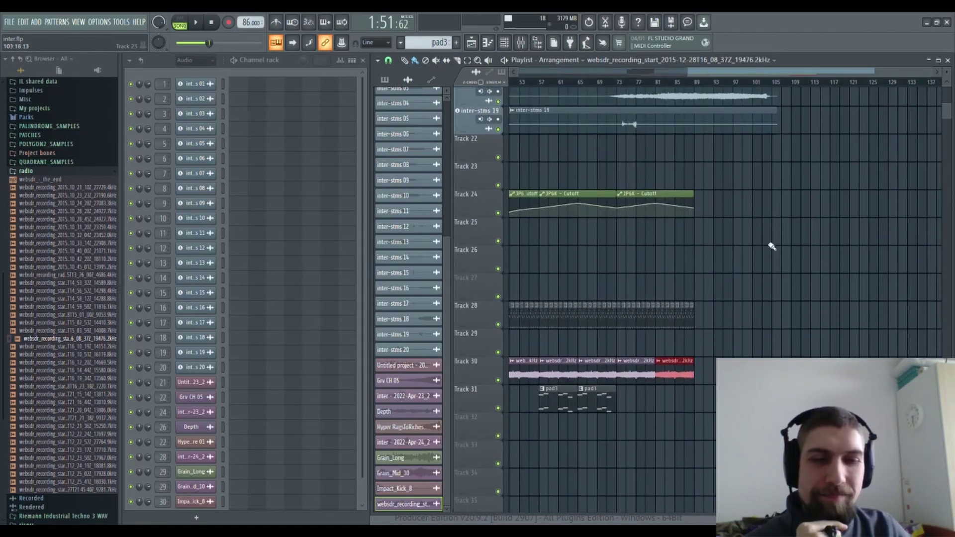
Step: Review the stem tracks, play the arrangement from the beginning to around bar 33, and stop playback
left_click_drag(837, 215, 773, 234)
left_click_drag(775, 303, 798, 522)
scroll(893, 260, "up", 4)
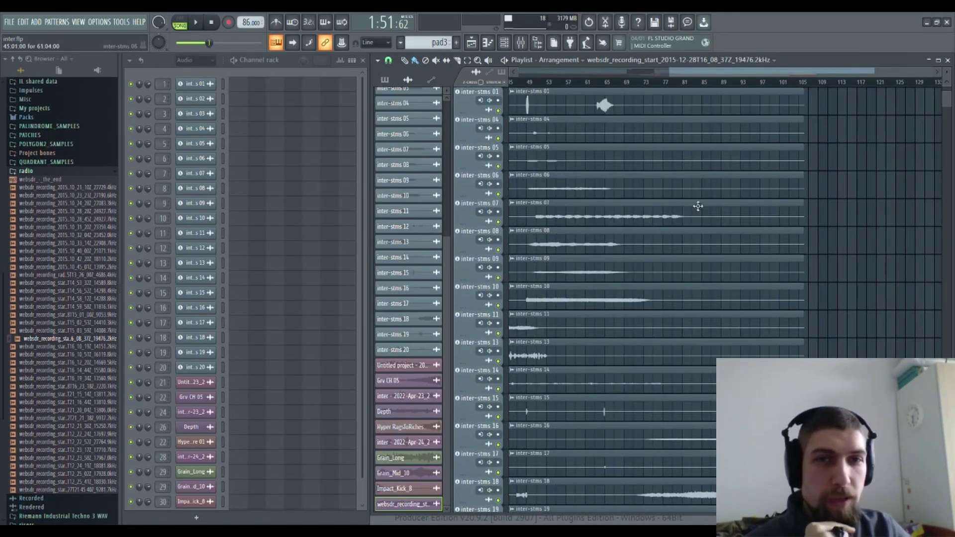
scroll(872, 308, "down", 20)
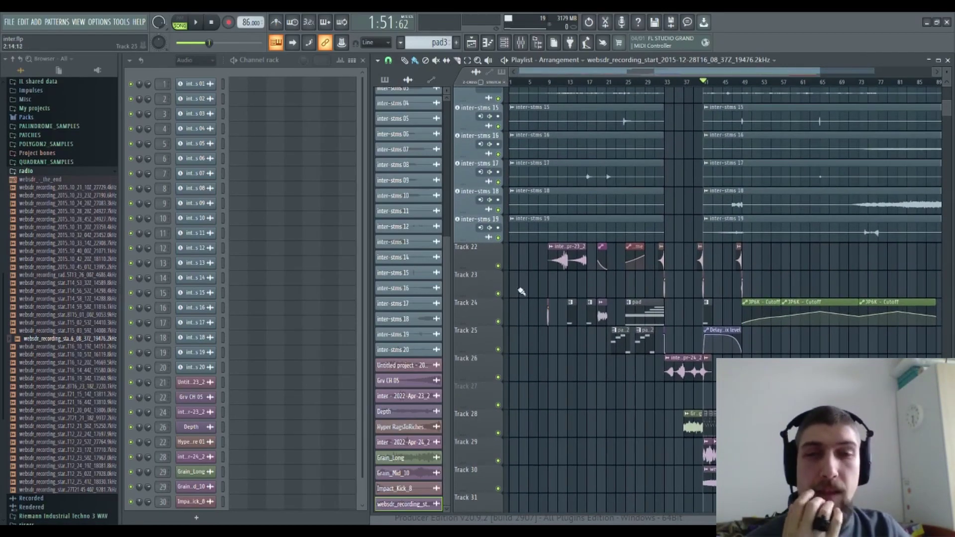
left_click(197, 24)
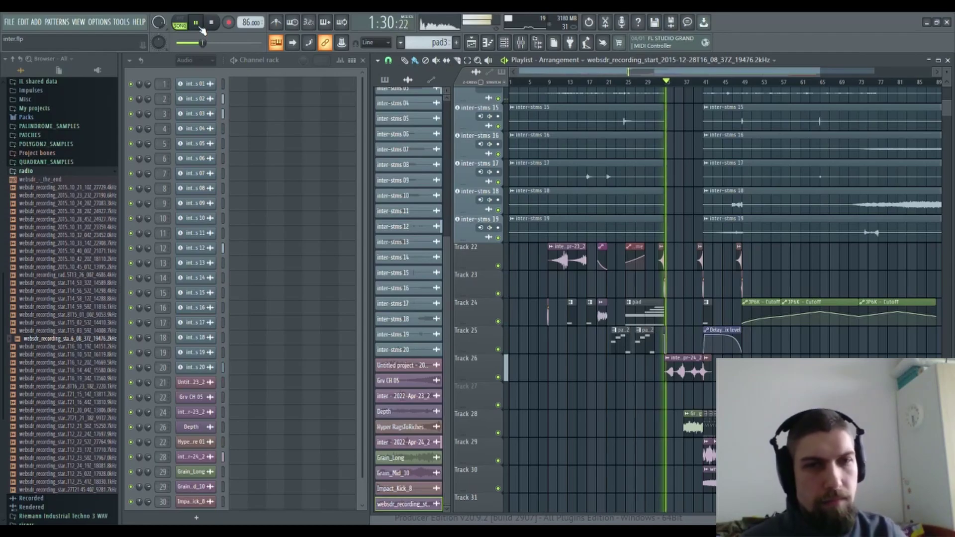
key("space")
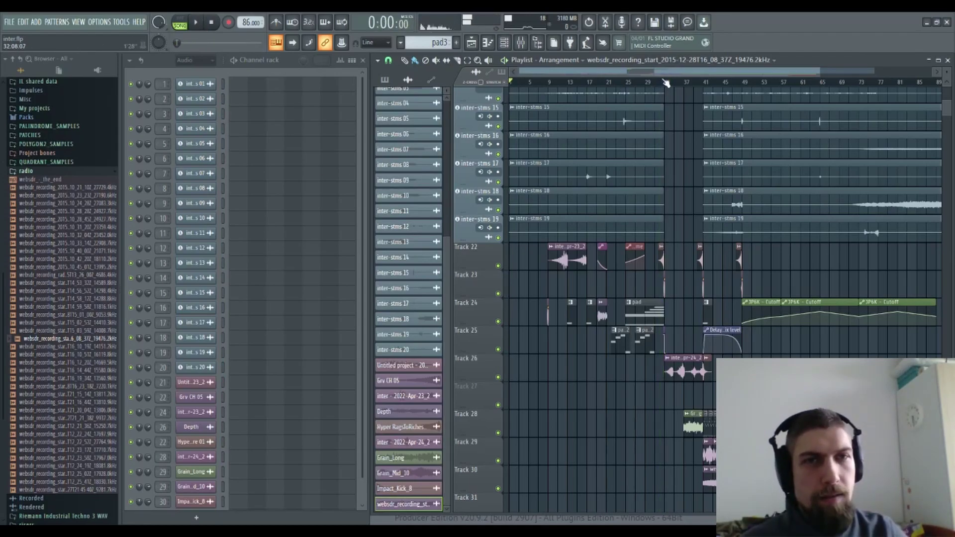
Step: Examine the arrangement around bar 33, and audition whatever_grained_002 from the Cecillia5 samples in the Glitch Session folder
scroll(666, 82, "up", 8)
left_click_drag(799, 262, 833, 193)
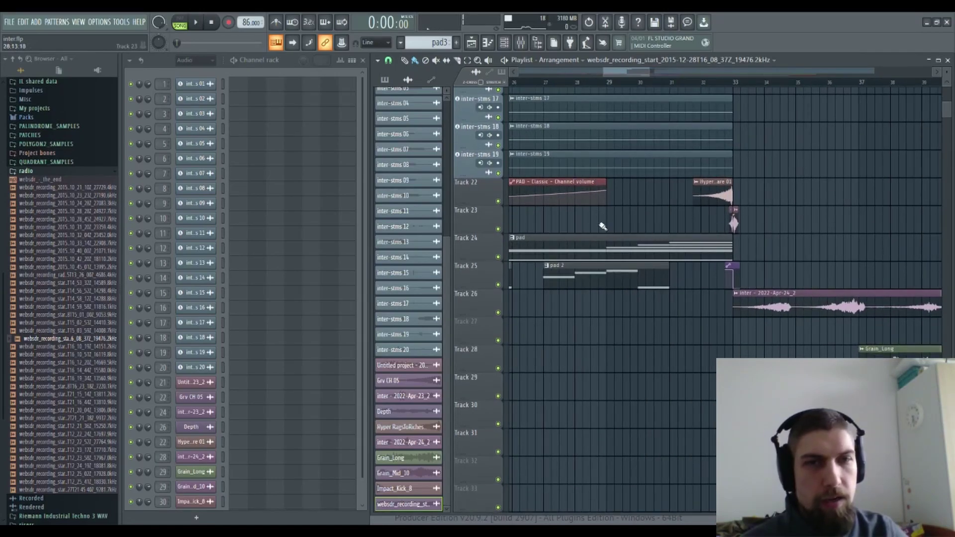
scroll(622, 333, "down", 2)
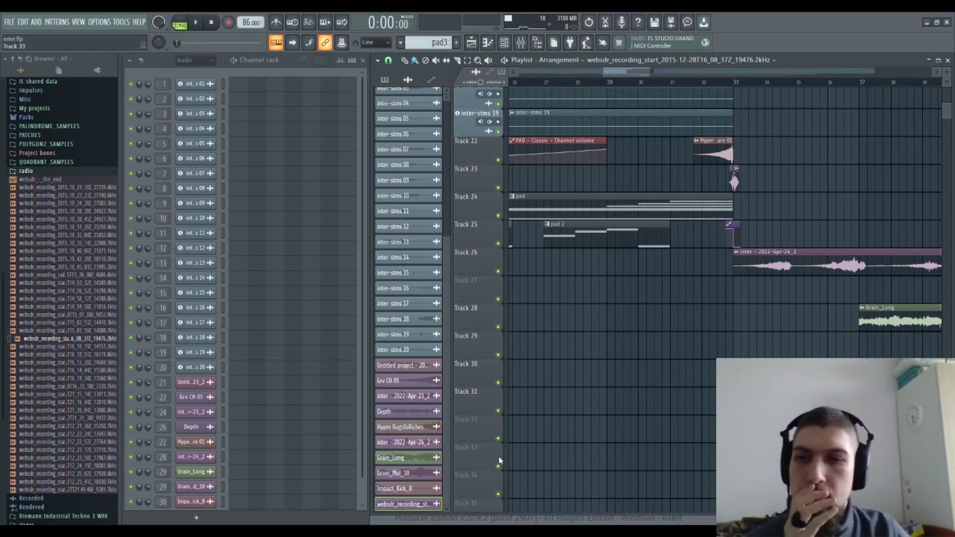
left_click(19, 71)
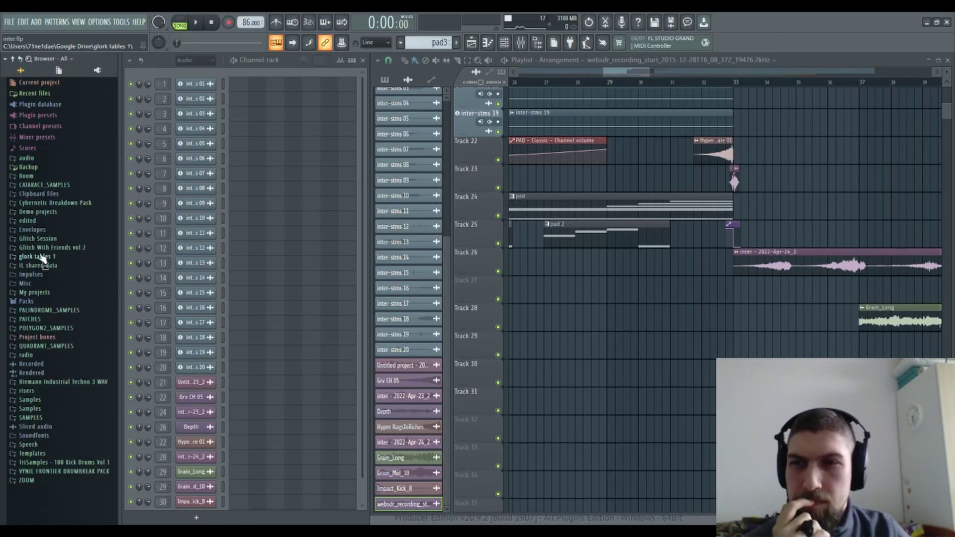
left_click(40, 239)
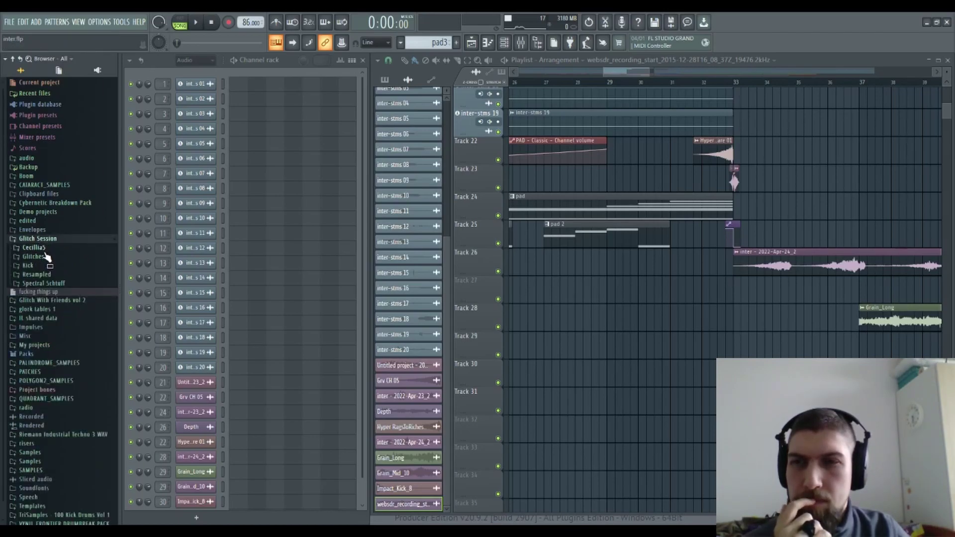
left_click(41, 248)
left_click(44, 288)
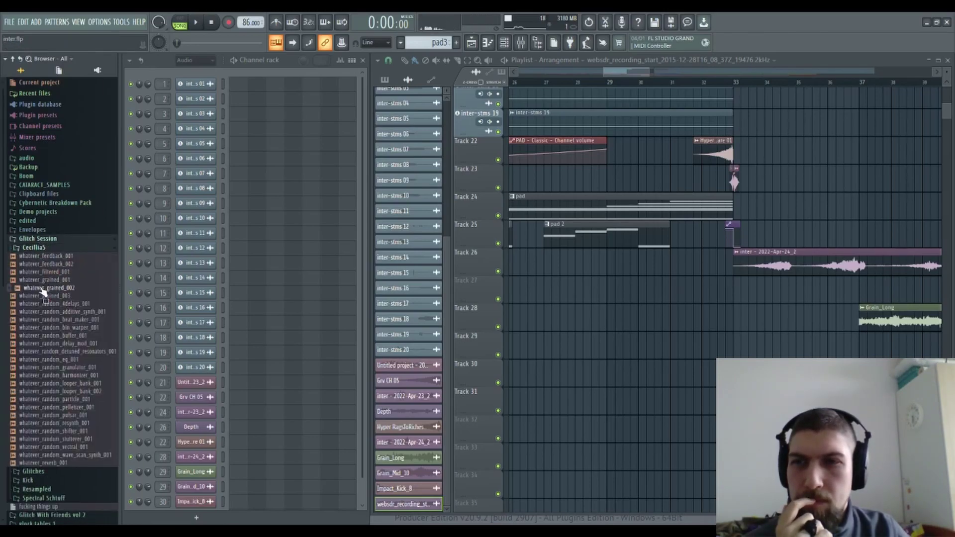
Step: Audition samples in the Cecillia5 folder and open the Glitches sample folder
left_click(54, 296)
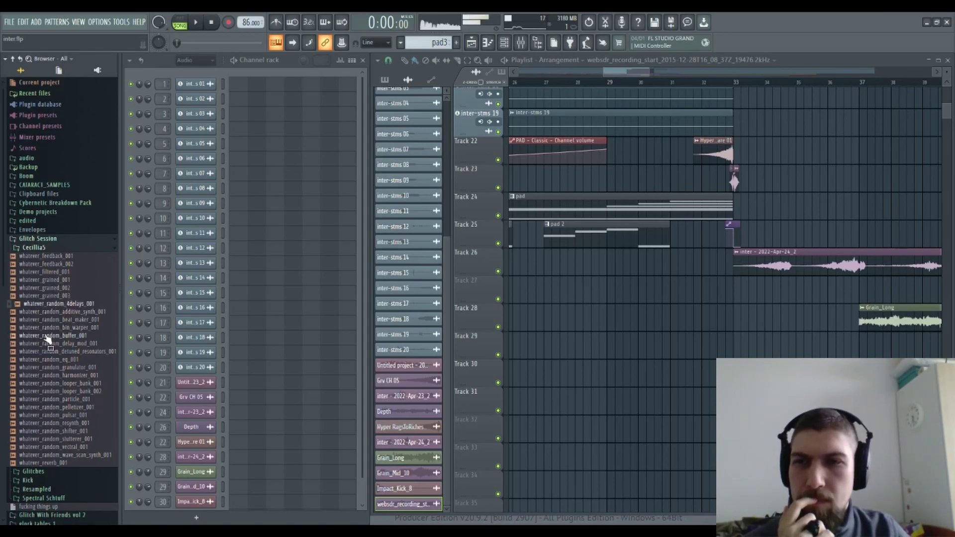
left_click(48, 454)
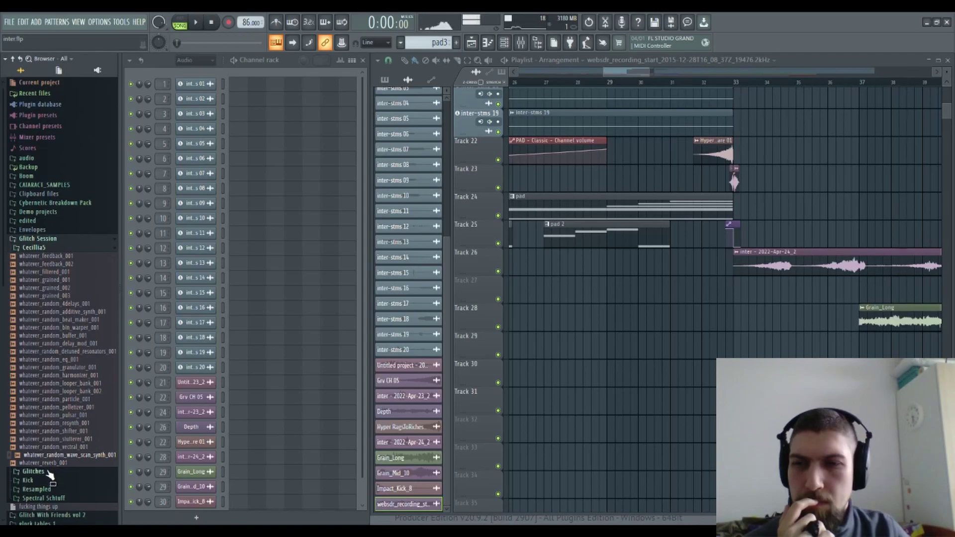
left_click(65, 464)
left_click(60, 472)
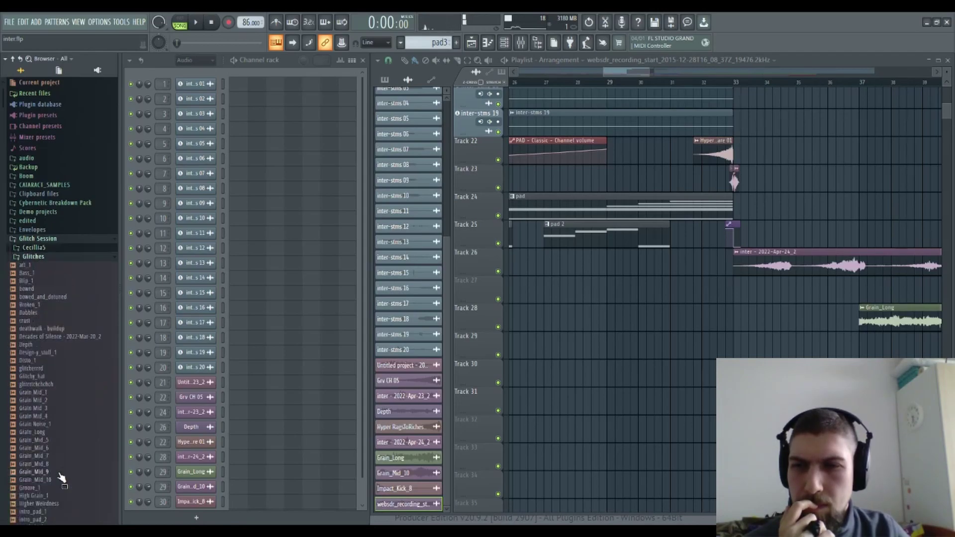
Step: Place the Grain_Mid_5 sample on Track 27 at bar 30, and reverse and normalize it
left_click(32, 297)
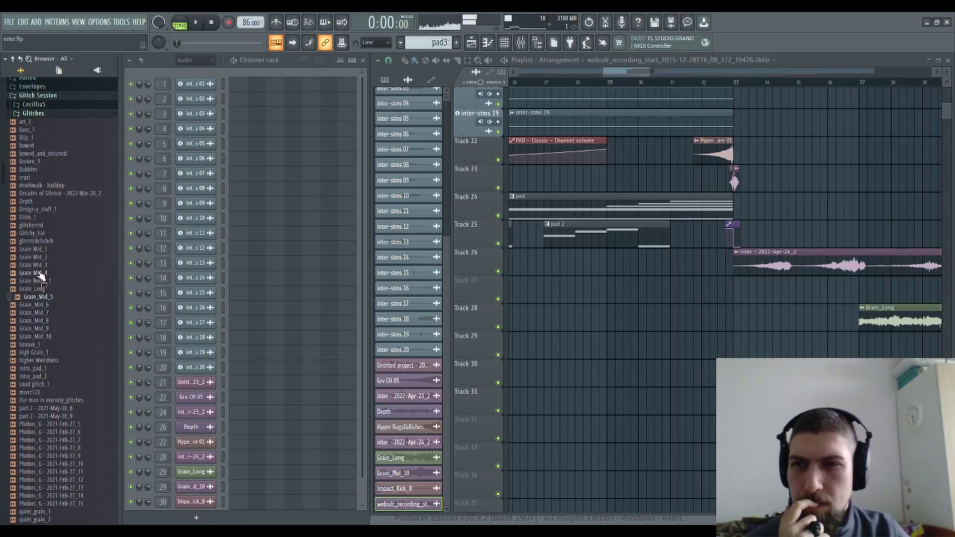
left_click_drag(40, 274, 667, 291)
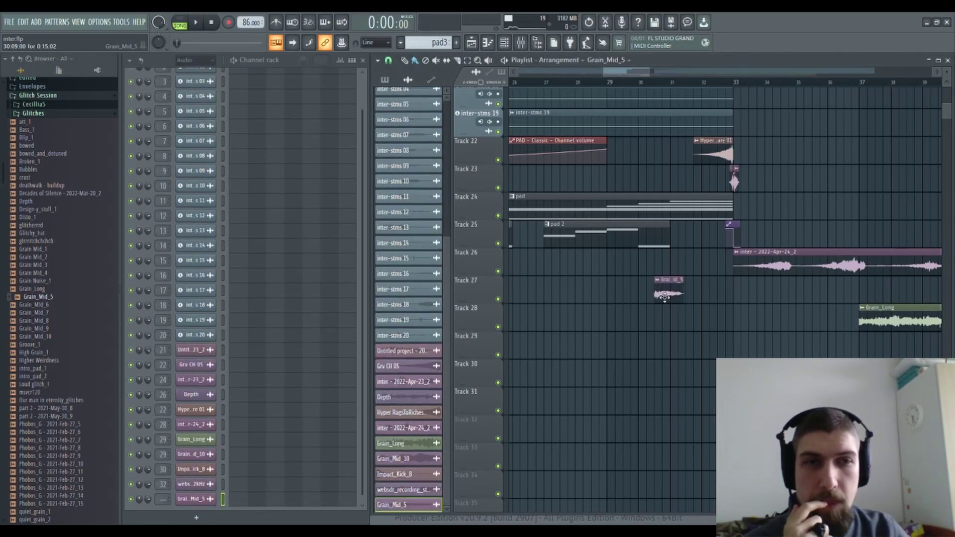
double_click(664, 298)
left_click(315, 259)
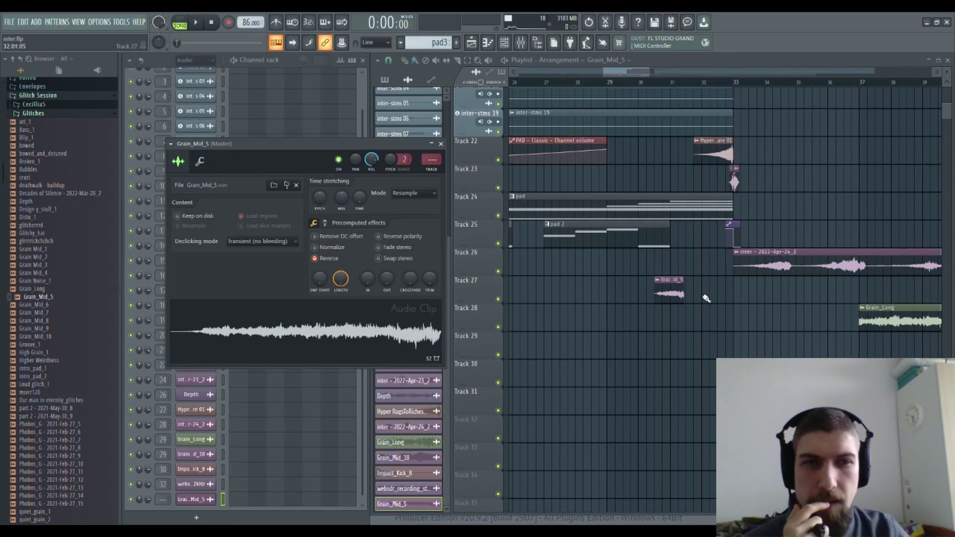
mouse_move(663, 294)
left_mouse_down()
mouse_move(624, 298)
mouse_move(647, 300)
left_mouse_up()
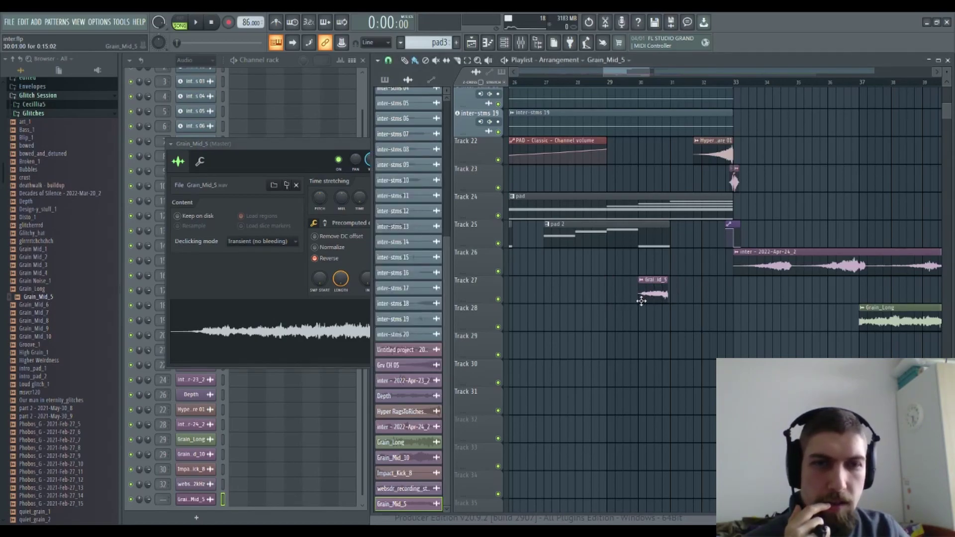
left_click(337, 249)
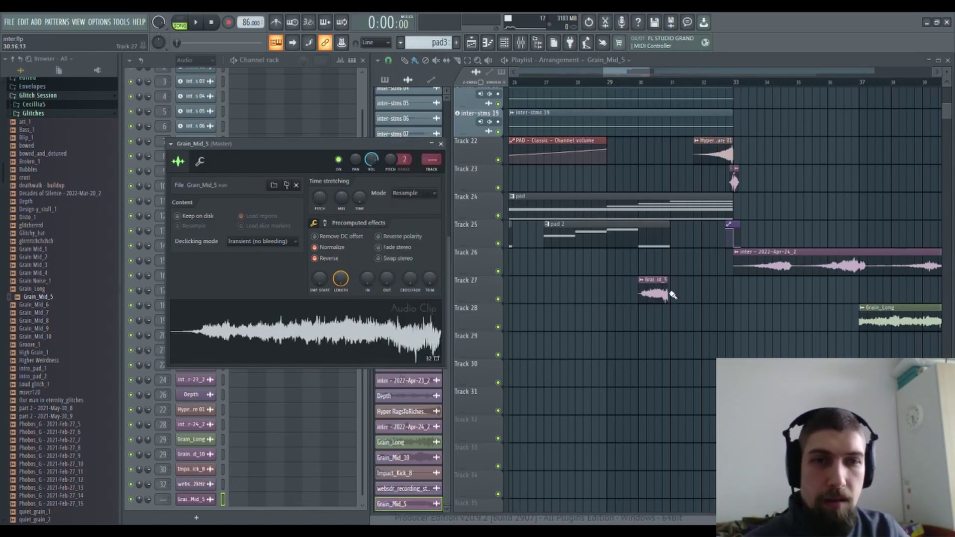
Step: Stretch the Grain_Mid_5 clip on Track 27 slightly past bar 33, to a length of 3:02:00
left_click_drag(671, 292, 733, 301)
scroll(737, 90, "up", 9)
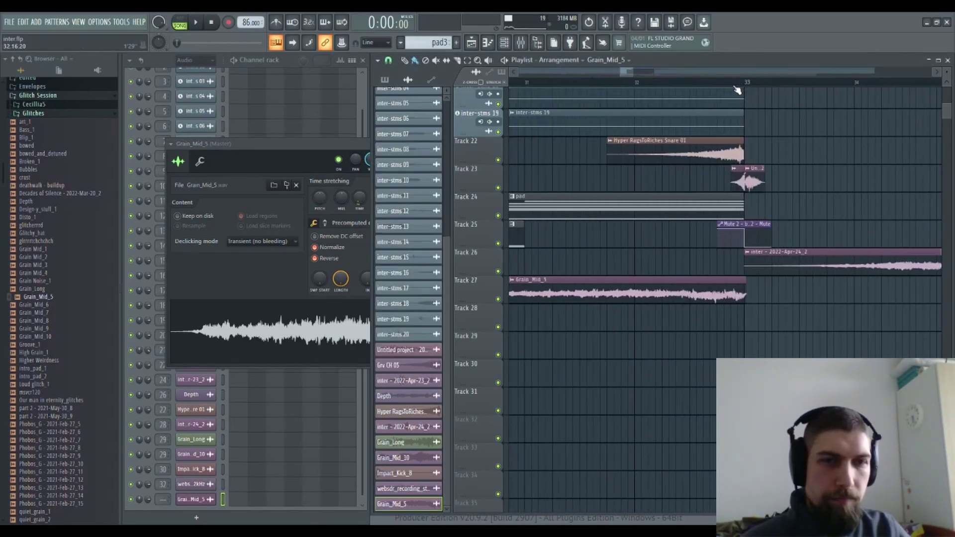
left_click_drag(837, 302, 909, 302)
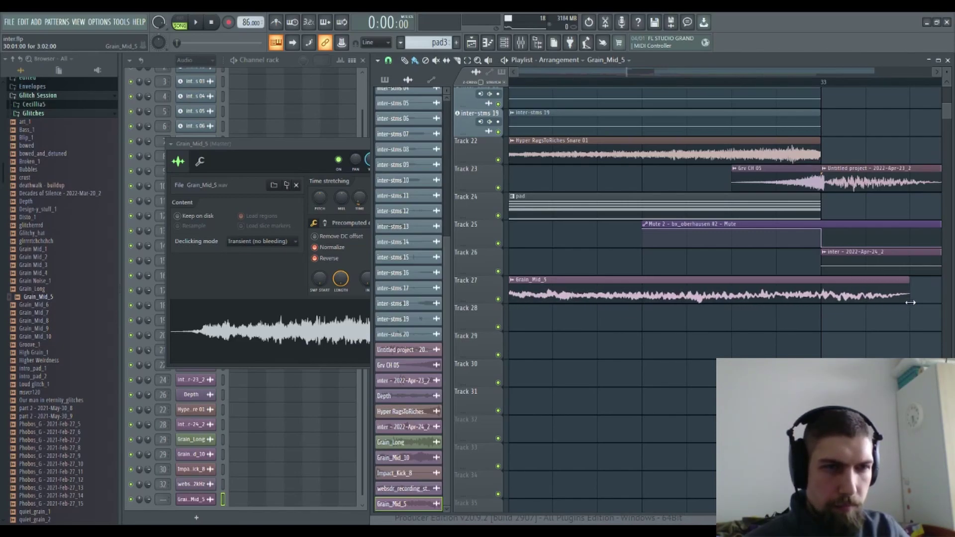
Step: Check the mixer routing of the two clips meeting at bar 33 on Track 23, and route Grain_Mid_5 to mixer track 21
double_click(766, 176)
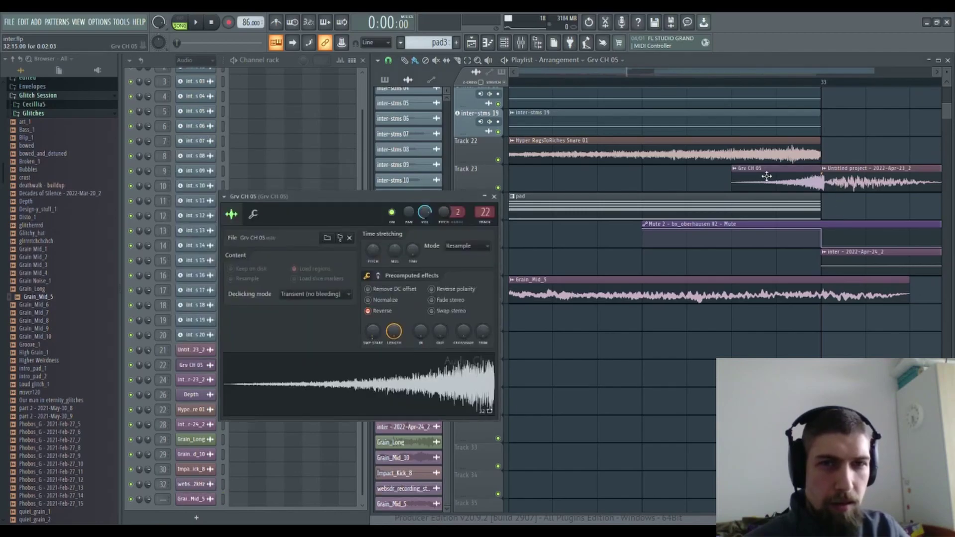
left_click(493, 196)
double_click(855, 181)
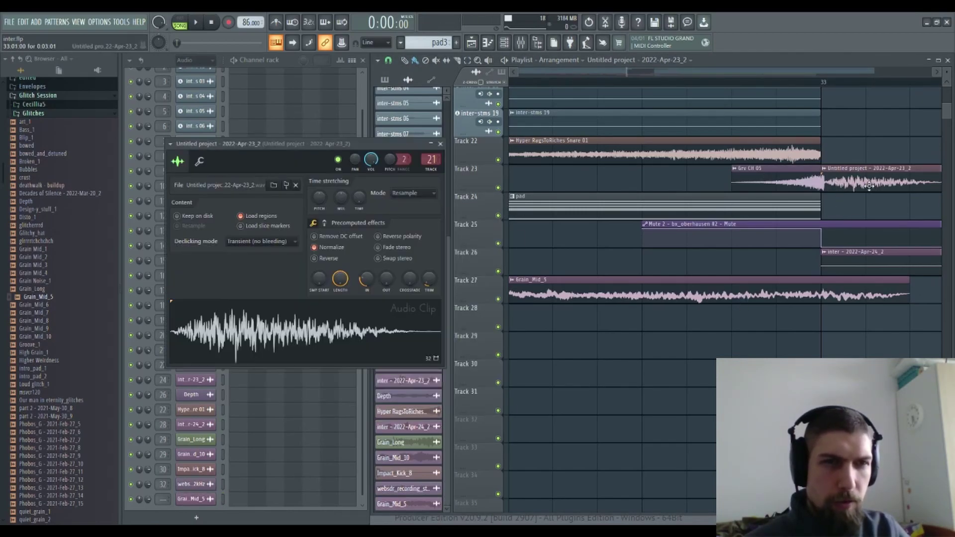
left_click(440, 144)
left_click(774, 297)
double_click(774, 297)
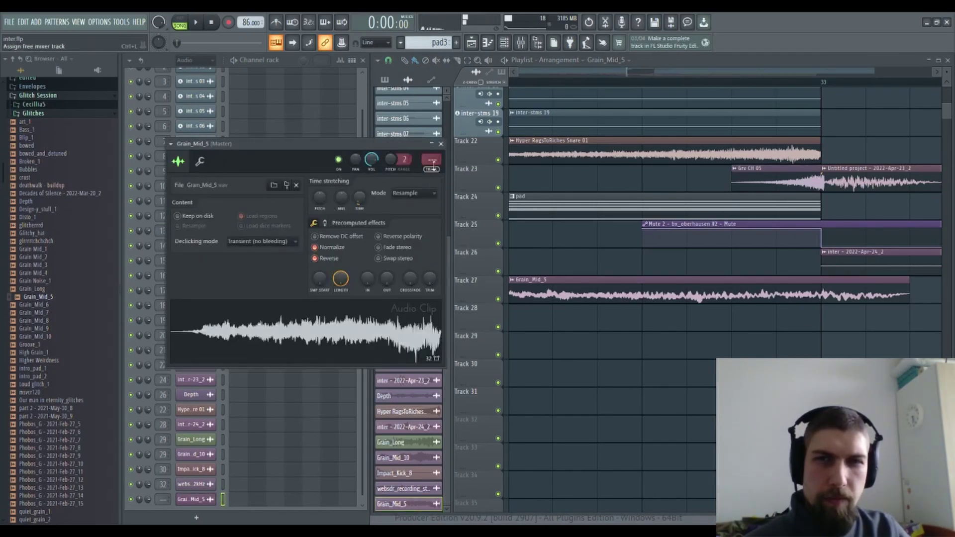
scroll(432, 160, "up", 4)
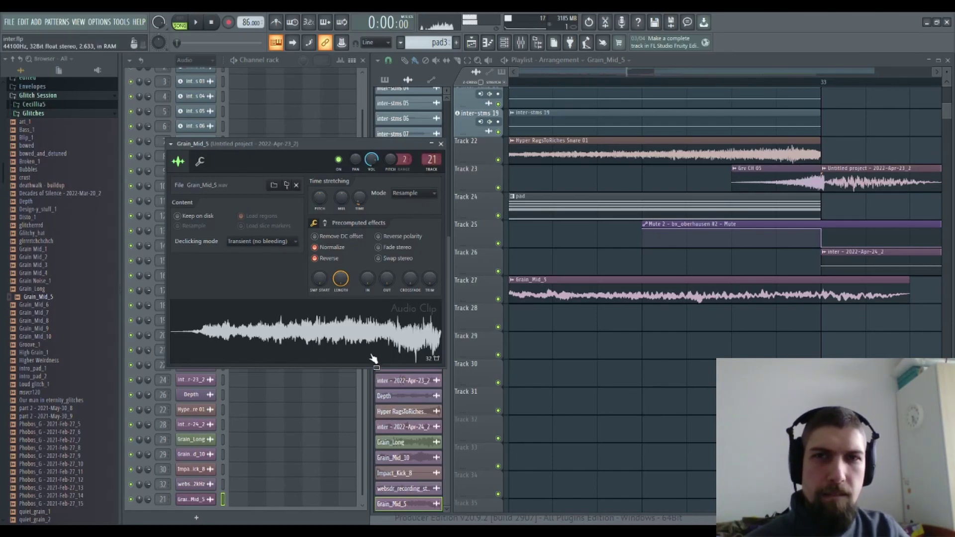
left_click(440, 145)
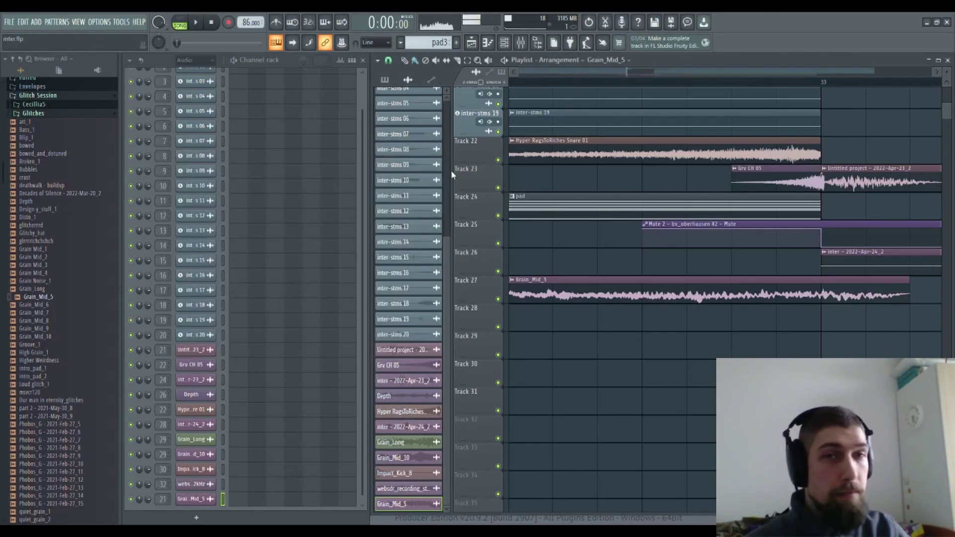
Step: Start playback and add a short fade-in to the Grain_Mid_5 audio clip
scroll(604, 86, "down", 5)
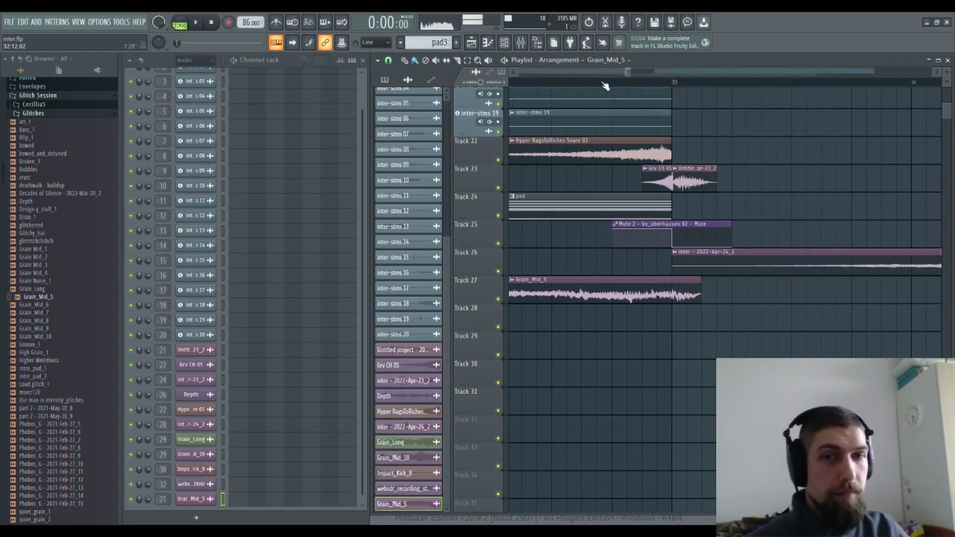
key("space")
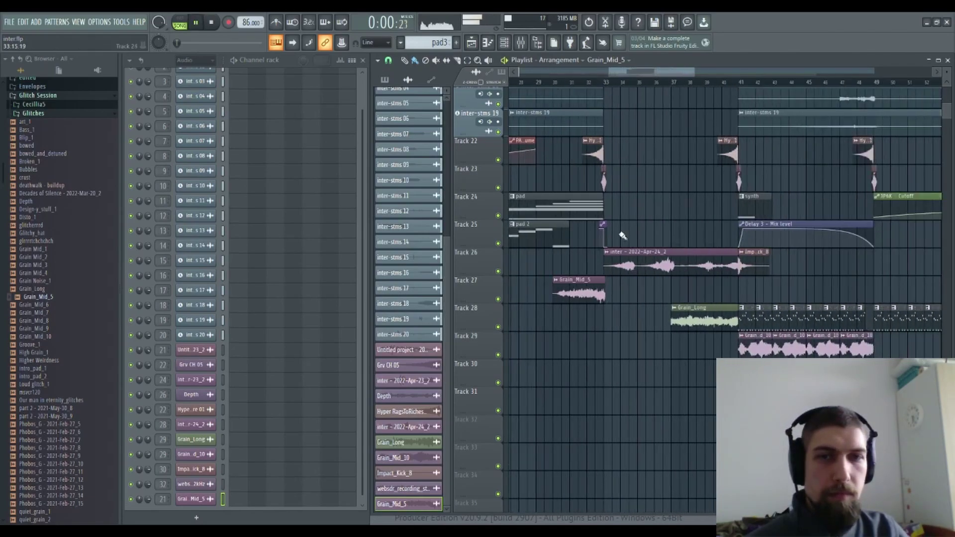
double_click(593, 300)
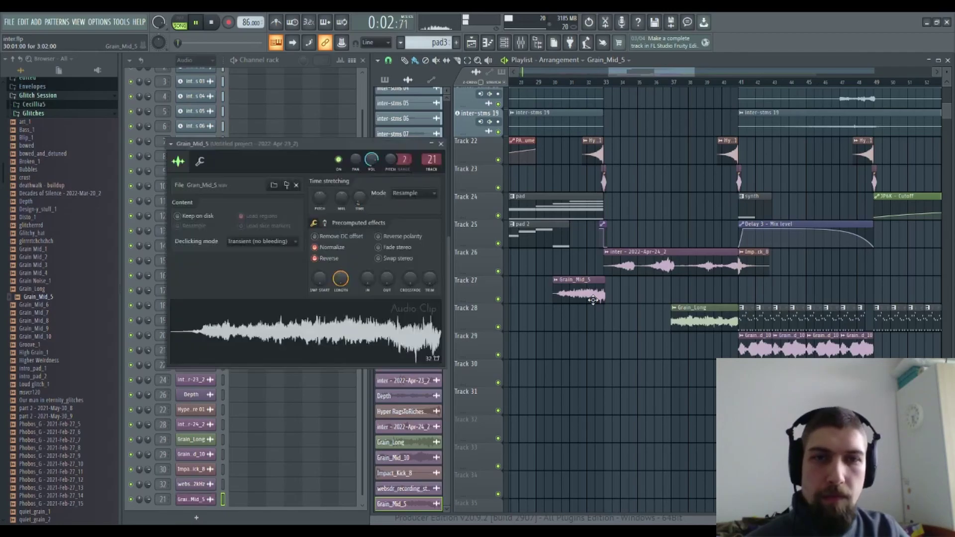
left_click_drag(375, 282, 375, 271)
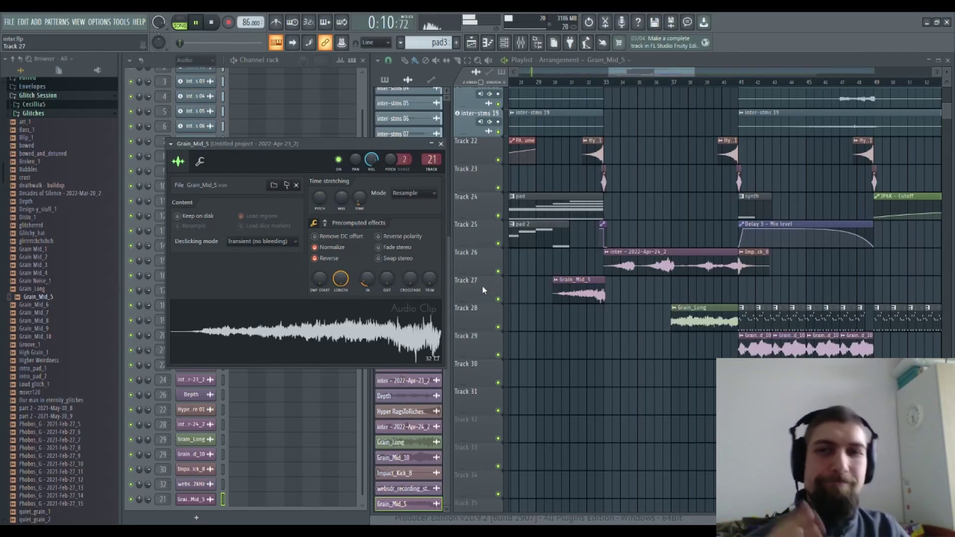
left_click(441, 144)
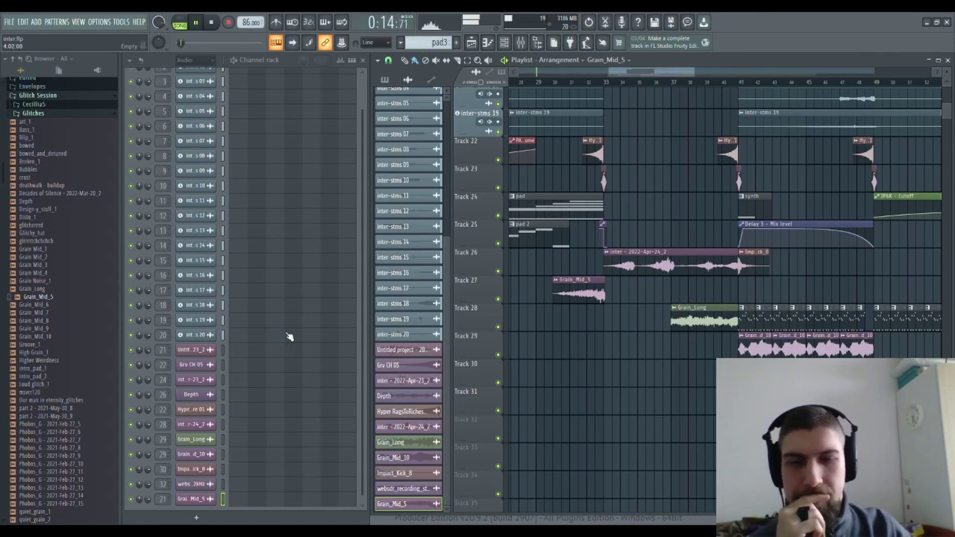
Step: Listen to the arrangement from about bar 21 through the transition at bar 33
left_click_drag(592, 337, 705, 388)
left_click_drag(558, 120, 729, 228)
left_click(696, 85)
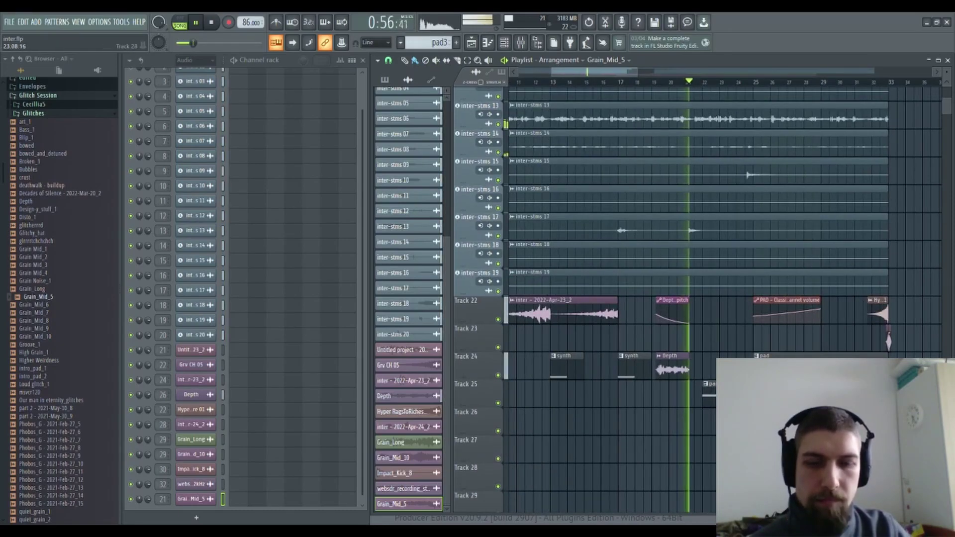
left_click_drag(794, 477, 612, 440)
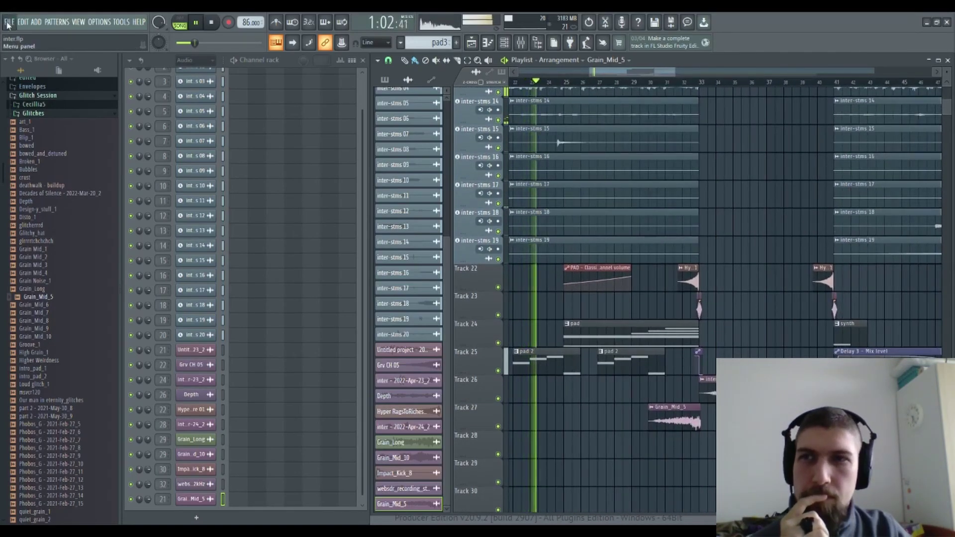
left_click_drag(613, 440, 585, 397)
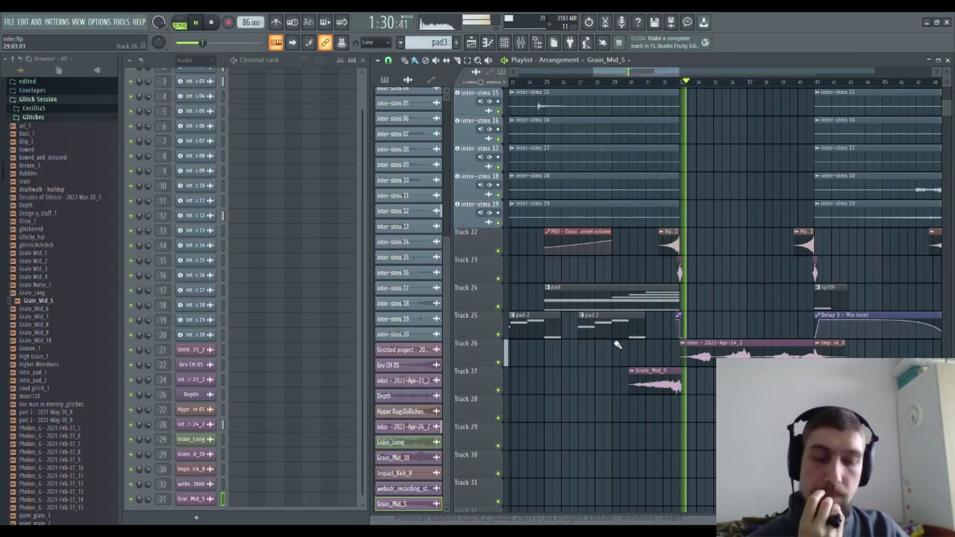
left_click_drag(713, 422, 653, 387)
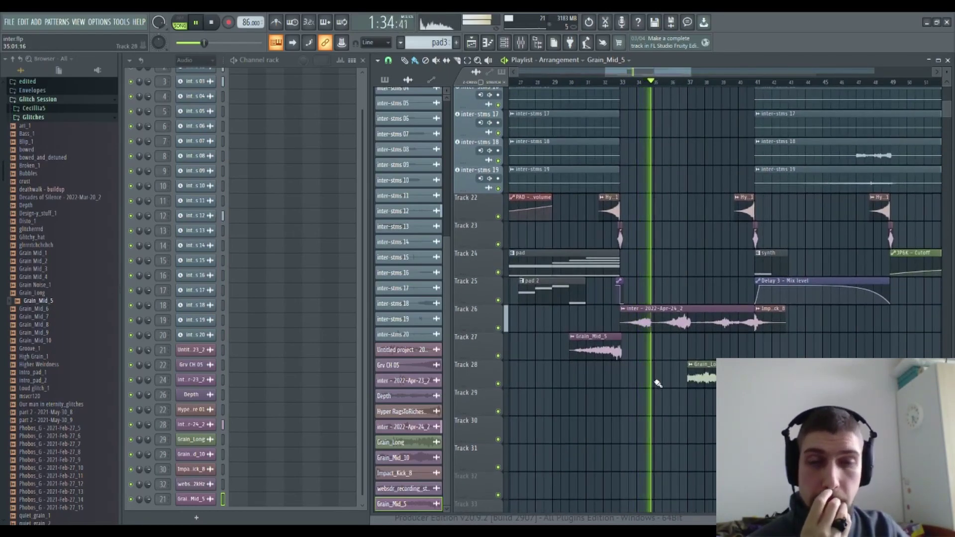
Step: Set the Grain_Mid_5 channel volume to about 89% and replay the transition from about bar 30
double_click(601, 359)
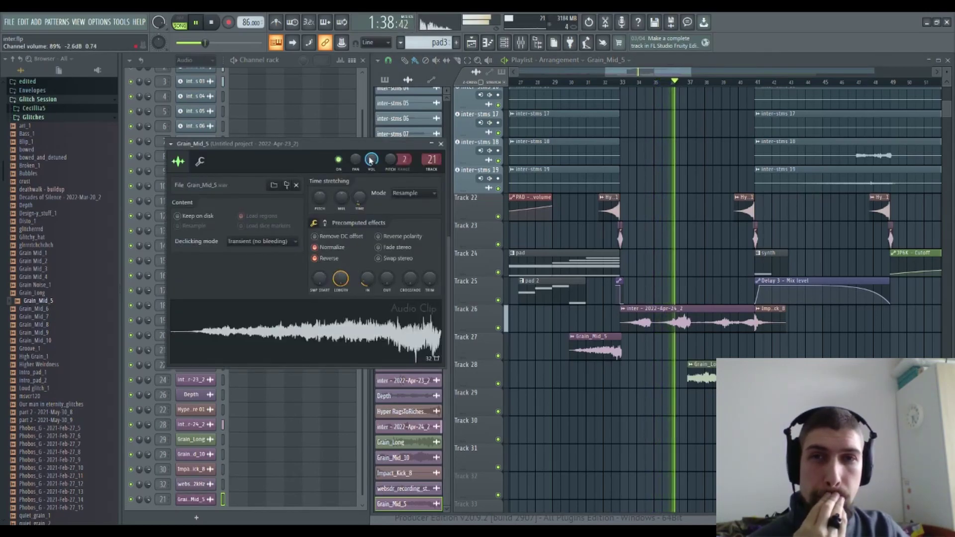
left_click(573, 85)
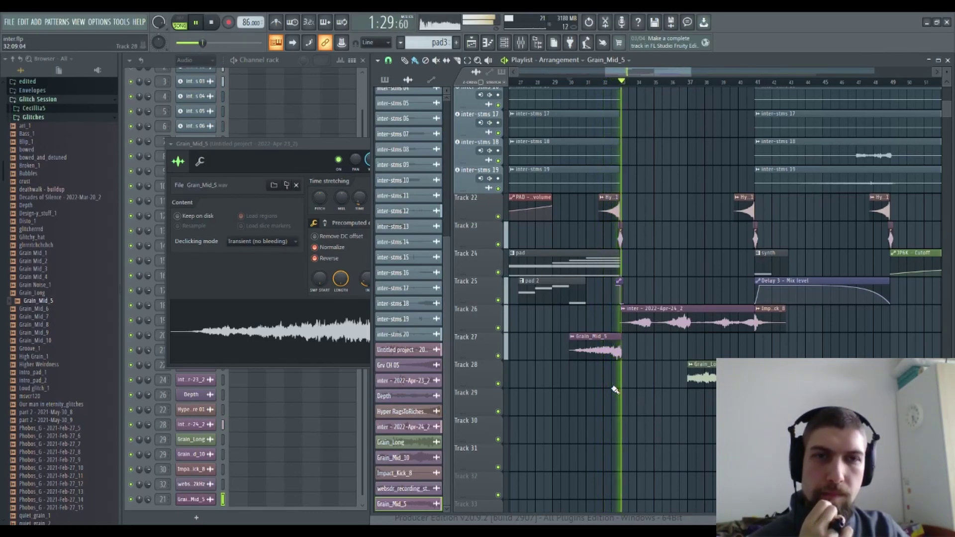
left_click(318, 142)
left_click(446, 143)
Step: Remove the TP BassLane effect from slot 1 of the inter-stms 03 mixer track
scroll(667, 228, "up", 10)
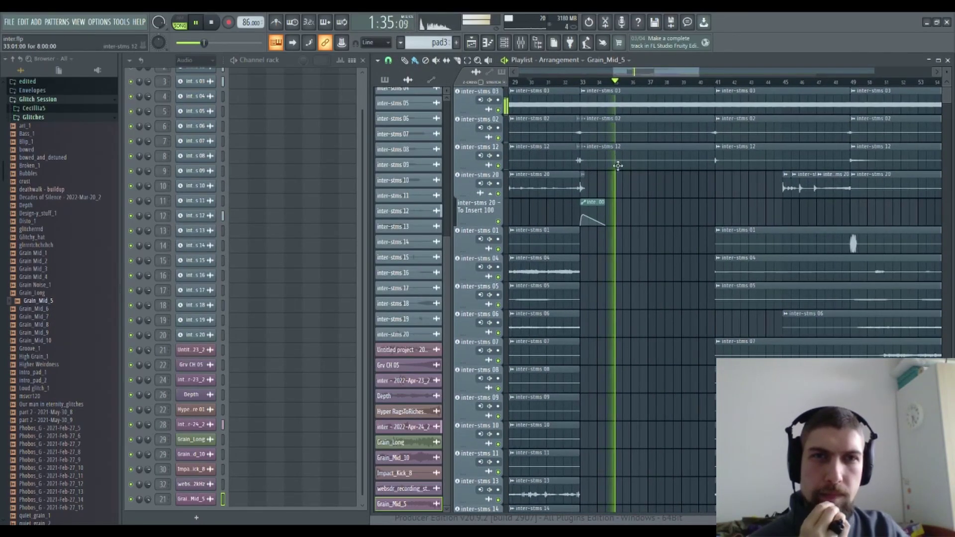
double_click(617, 102)
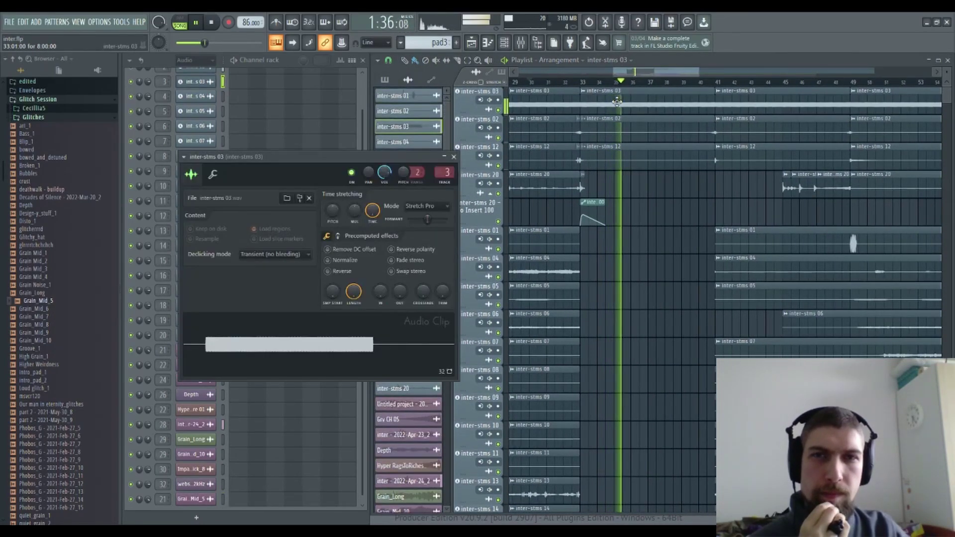
left_click(451, 158)
key("F9")
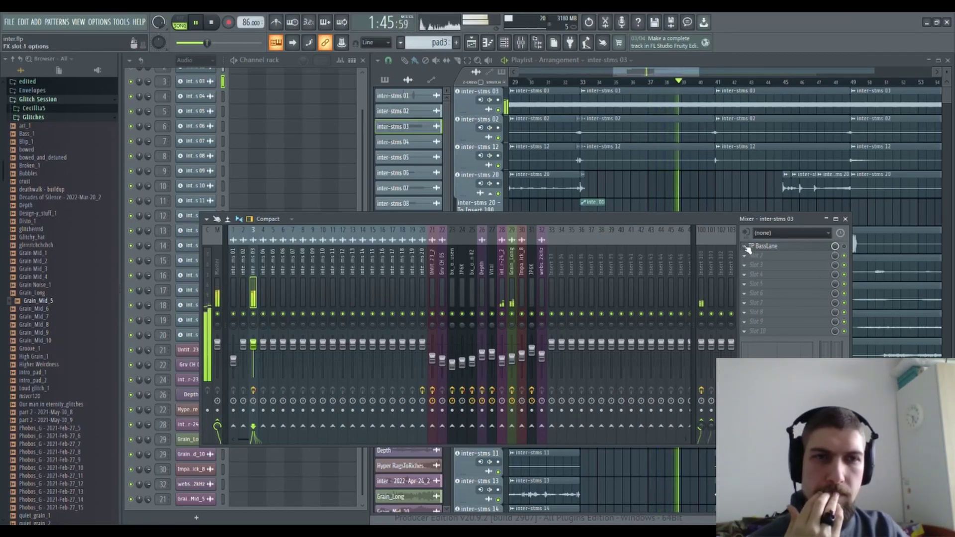
left_click(515, 316)
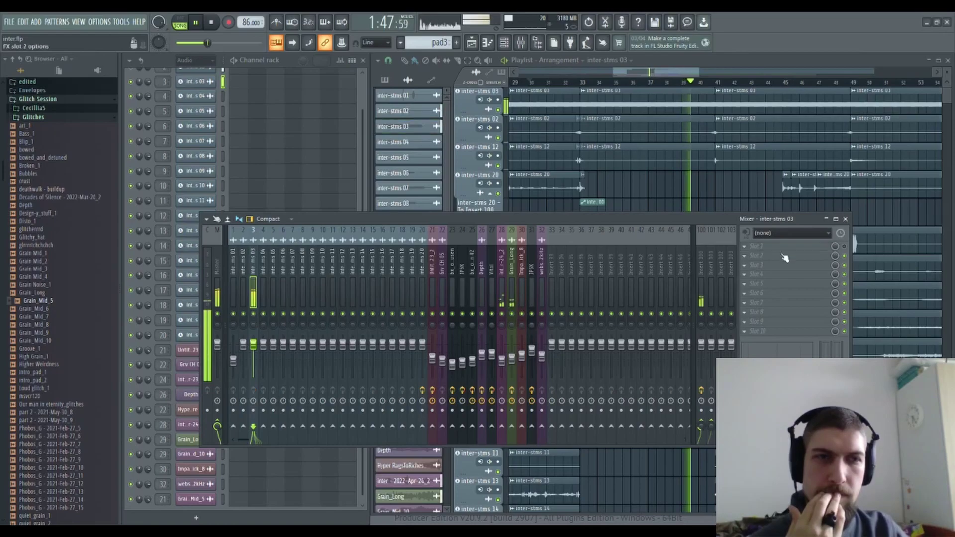
left_click(845, 219)
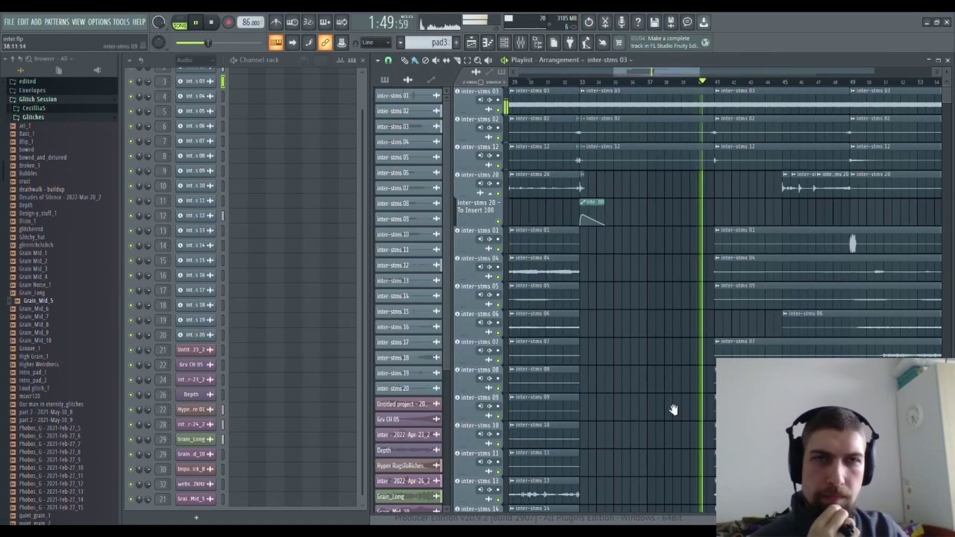
Step: Listen to the section starting at bar 41 and open the sequence pattern on Track 28 in the piano roll
scroll(641, 368, "down", 3)
scroll(631, 350, "down", 5)
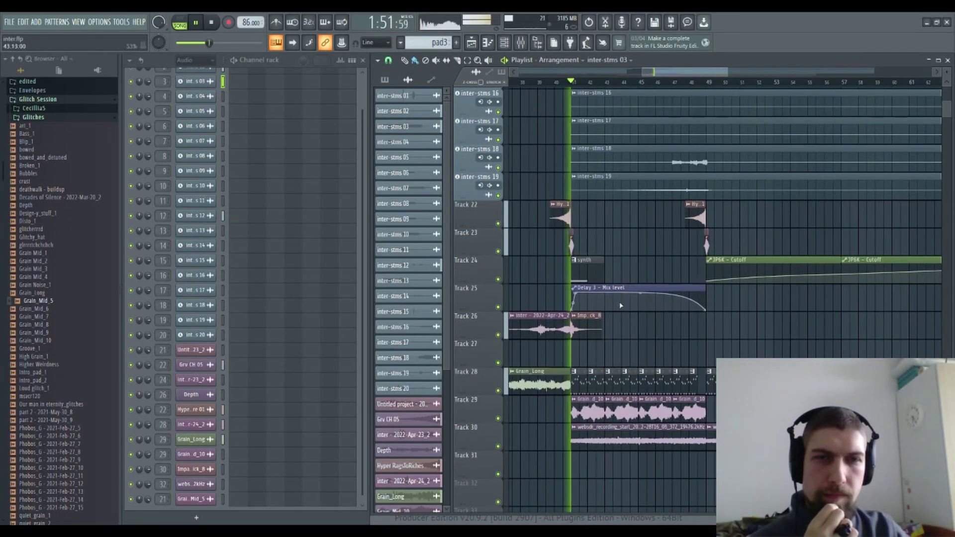
scroll(622, 315, "down", 1)
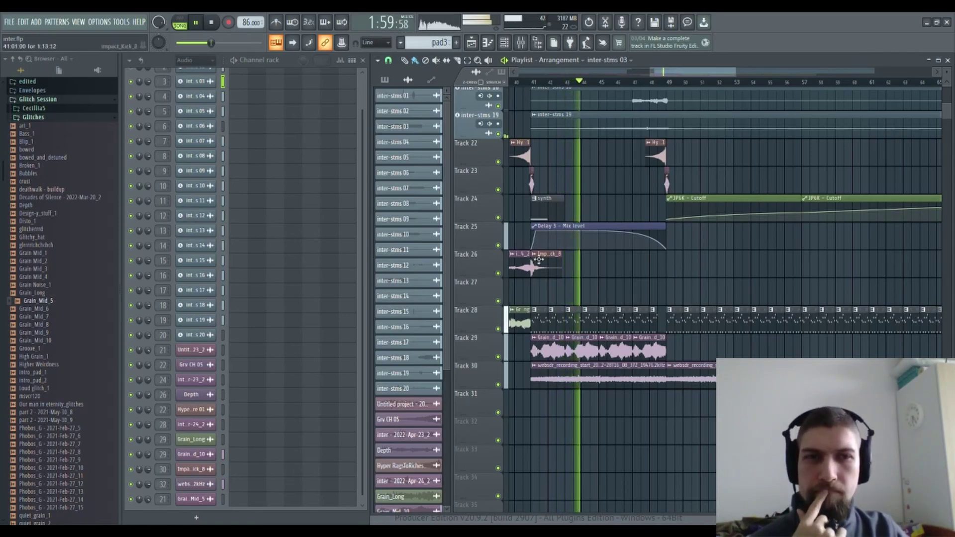
left_click(213, 23)
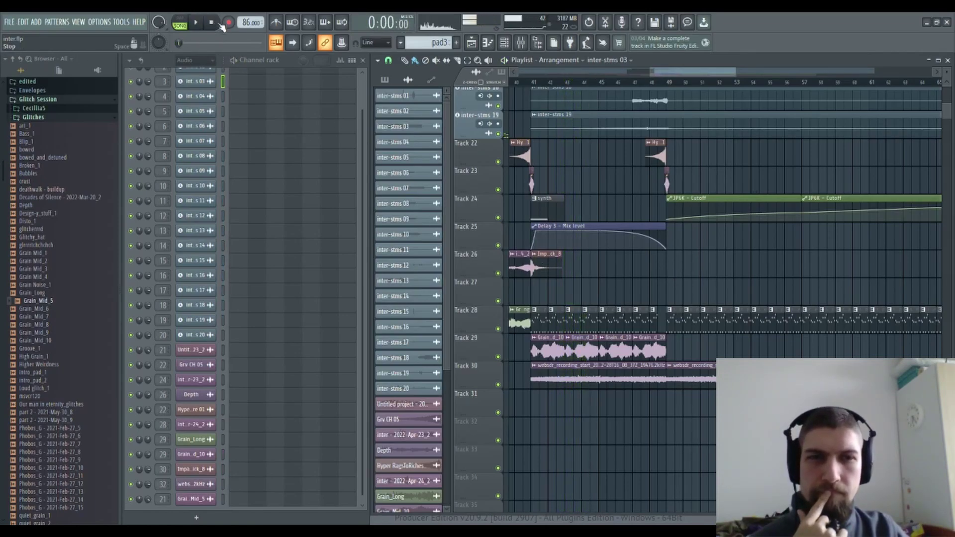
double_click(595, 322)
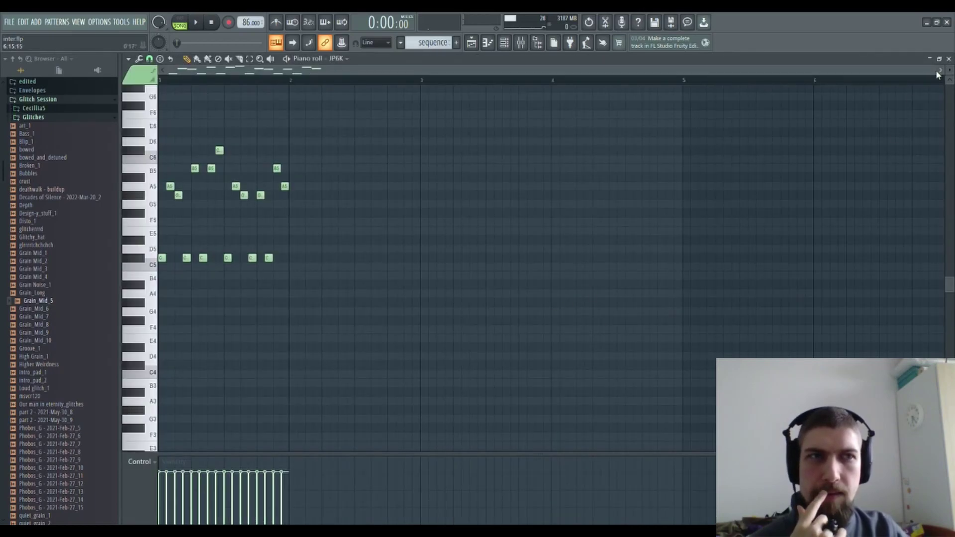
Step: Close the piano roll, view the JP6K synth settings and play the sequence pattern on its own
left_click(948, 59)
left_click(198, 88)
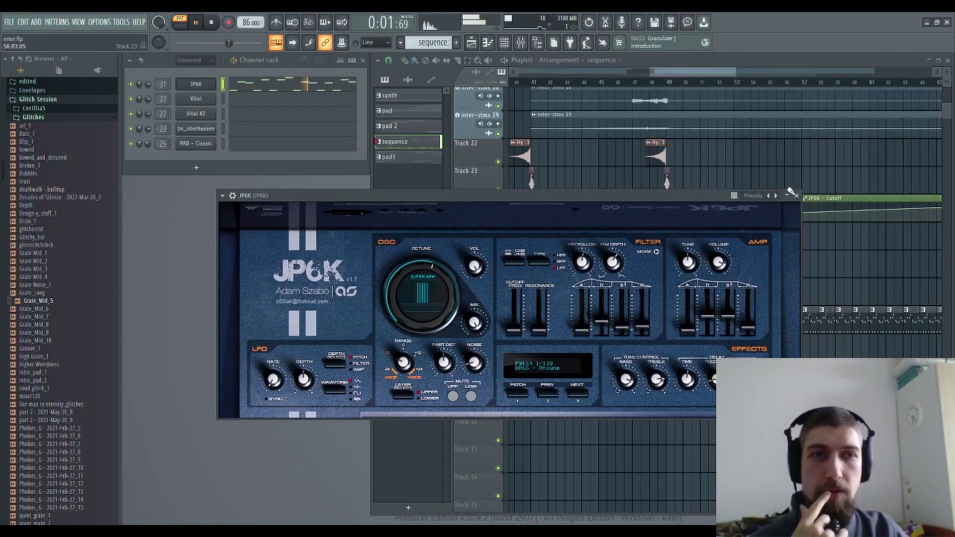
left_click(796, 196)
left_click_drag(801, 269, 741, 255)
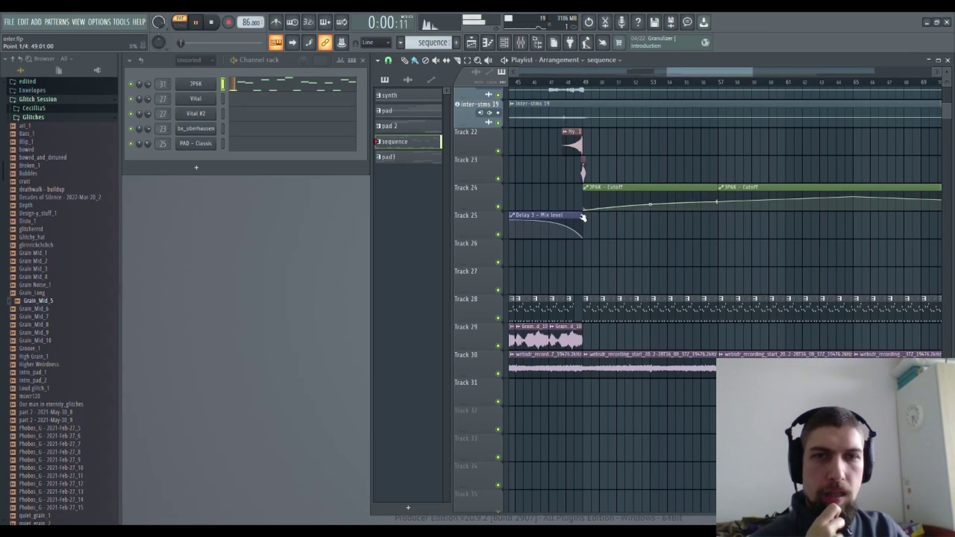
Step: Play the arrangement from about bar 39 and follow it towards bar 48, checking the JP6K synth along the way
left_click_drag(580, 248, 685, 264)
left_click(567, 77)
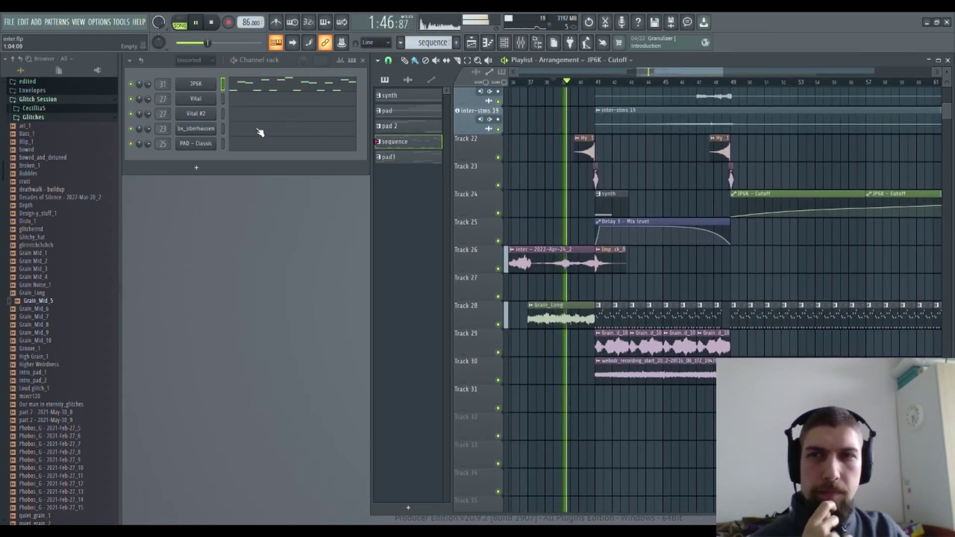
left_click(202, 85)
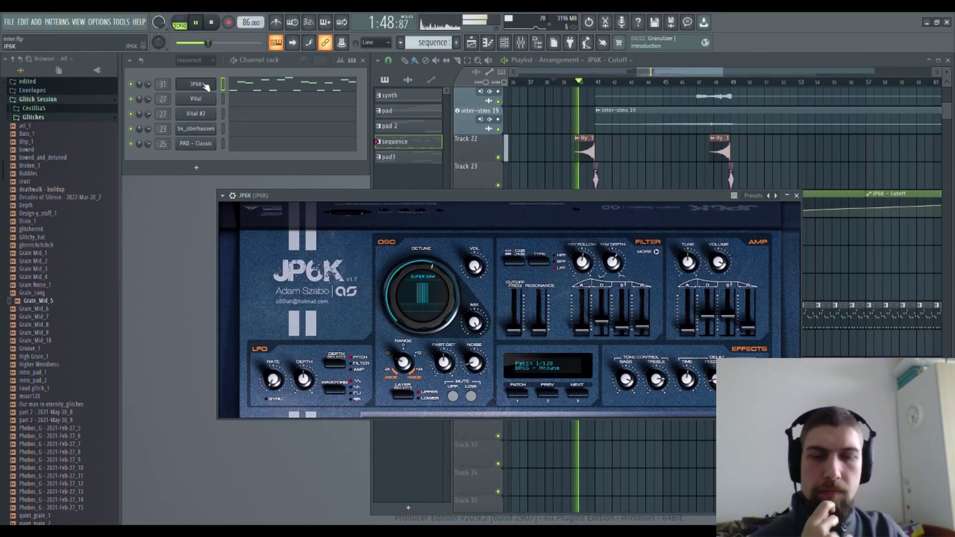
left_click(206, 87)
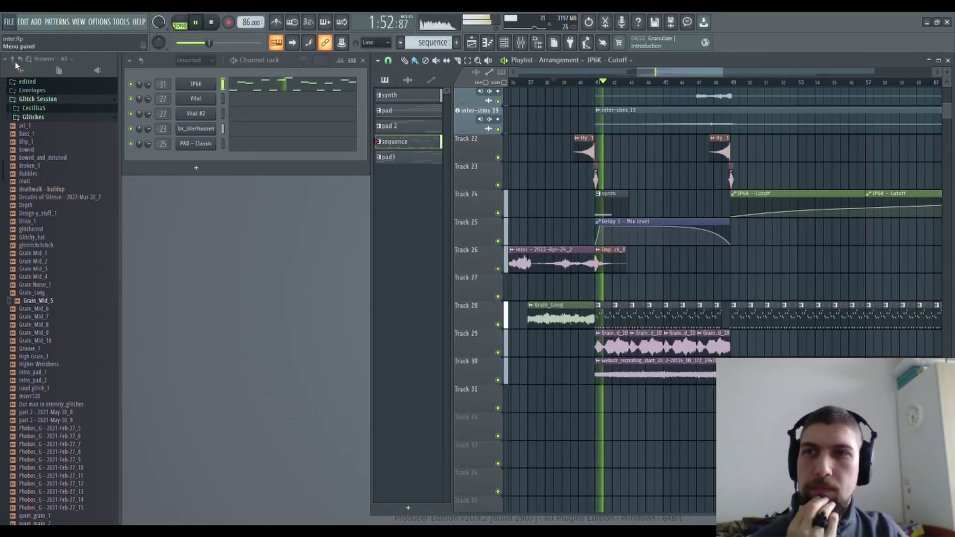
left_click_drag(682, 295, 612, 281)
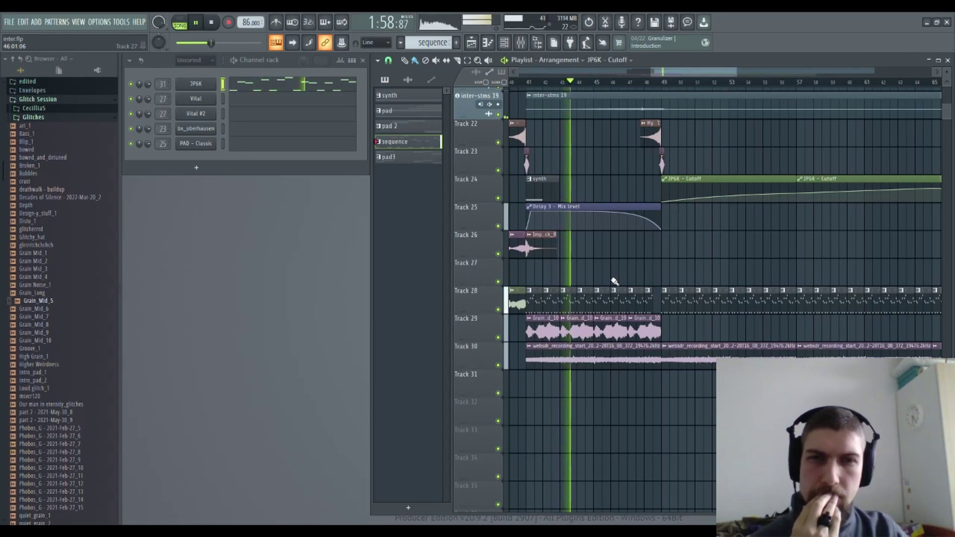
left_click_drag(645, 258, 635, 299)
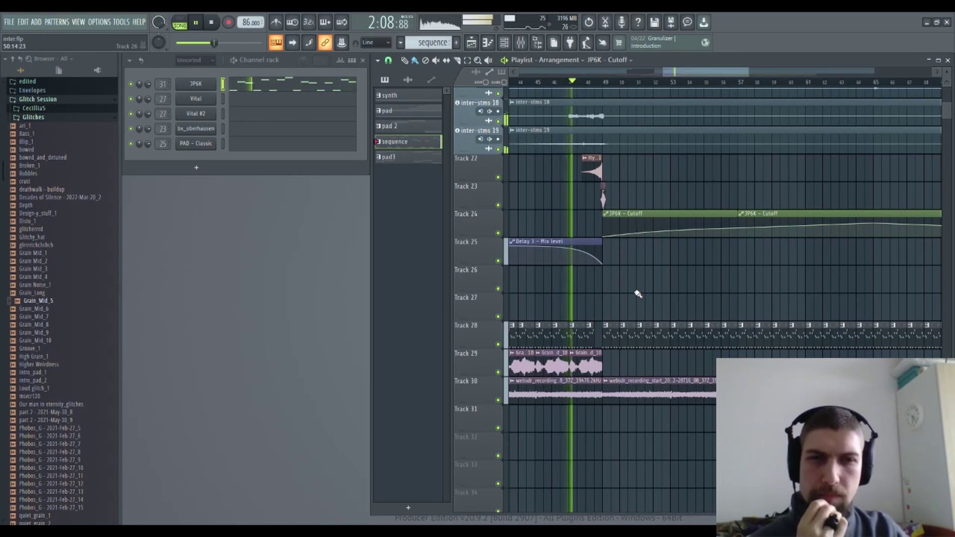
Step: Stop playback and load Kirchhoff EQ in slot 1 of the mixer track for the websdr recording clip from Track 30
double_click(590, 391)
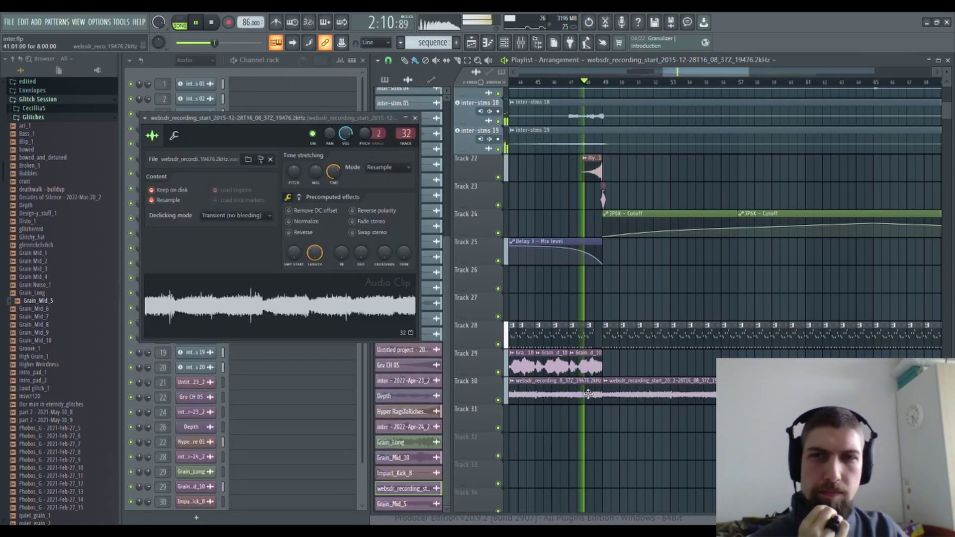
left_click(213, 22)
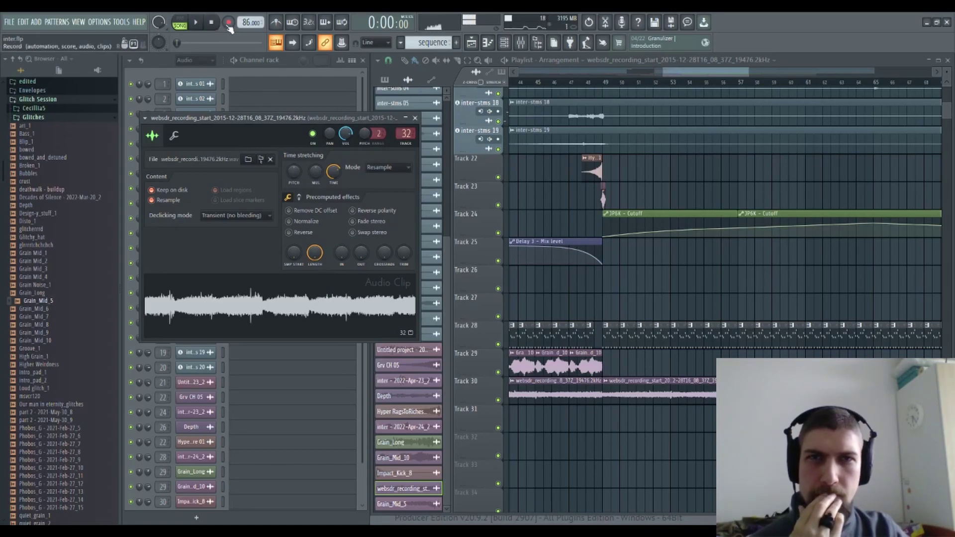
left_click(415, 117)
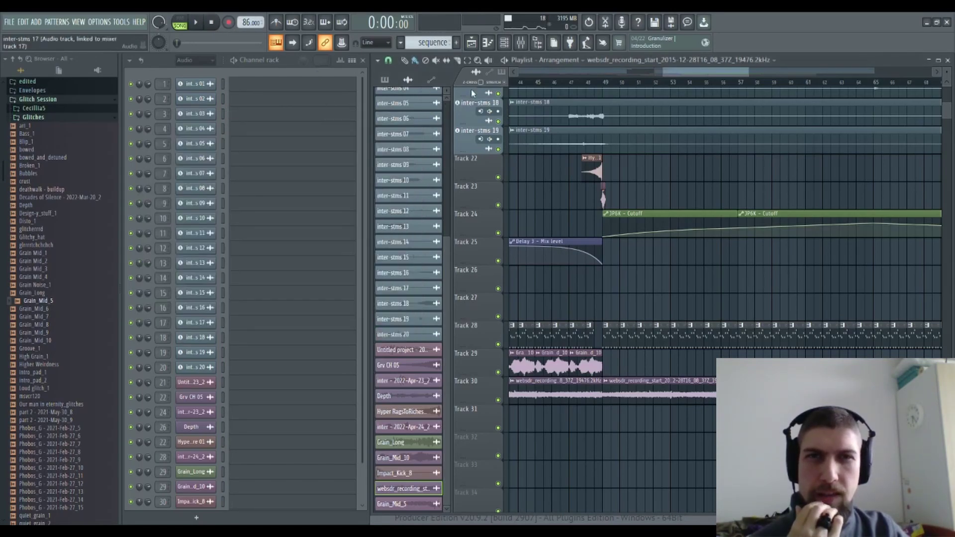
left_click(520, 42)
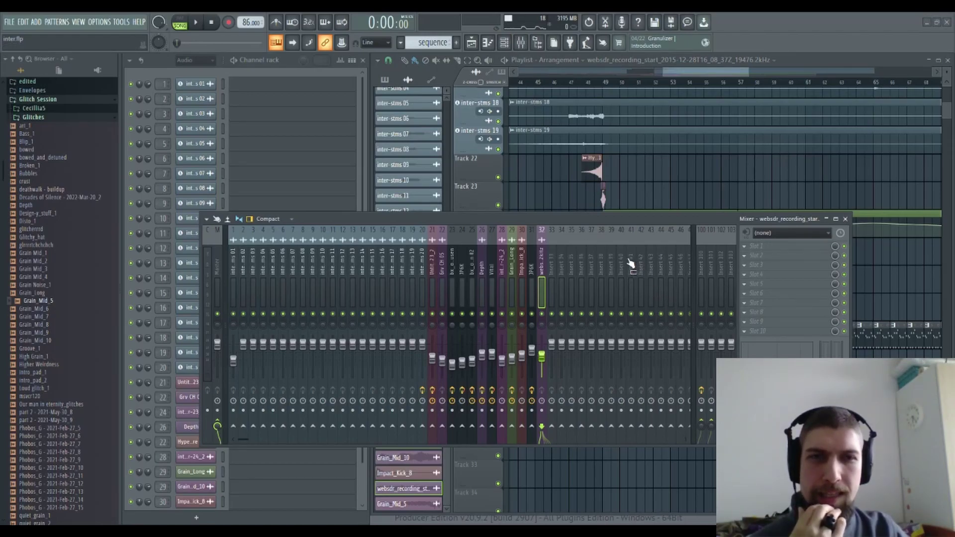
left_click_drag(783, 246, 781, 247)
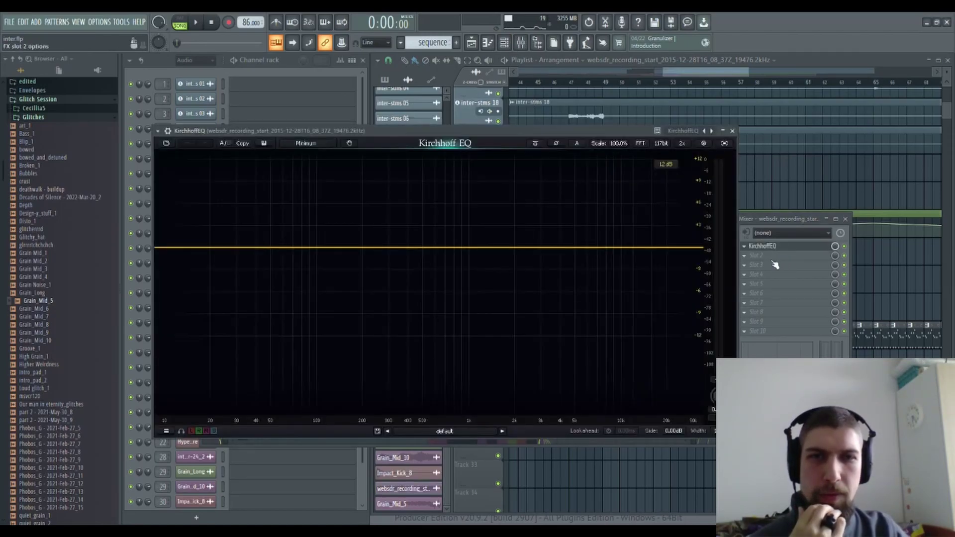
Step: Add a bell cut at about 707 Hz with -9 dB gain and widen it to a Q of about 0.385
left_click_drag(431, 248, 446, 315)
scroll(448, 276, "up", 5)
scroll(448, 277, "down", 7)
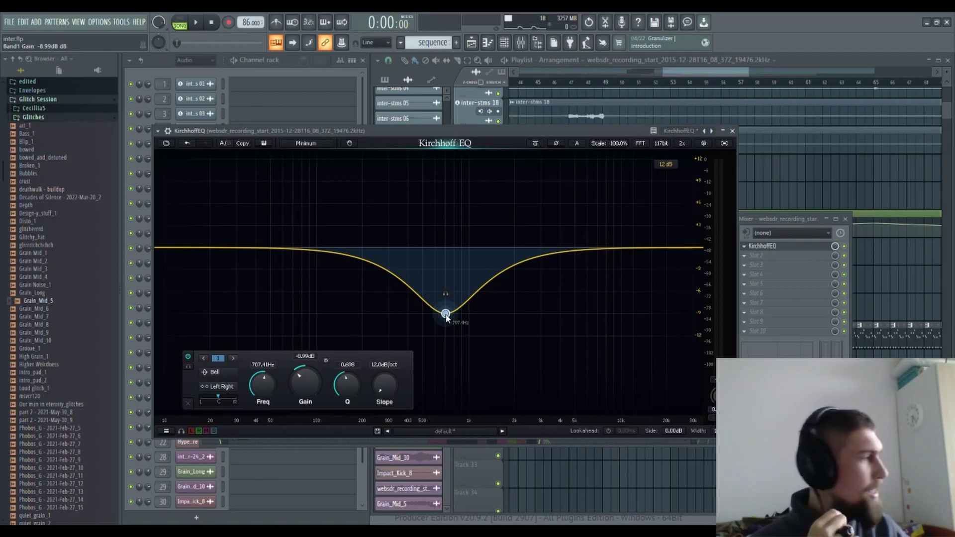
scroll(445, 314, "down", 4)
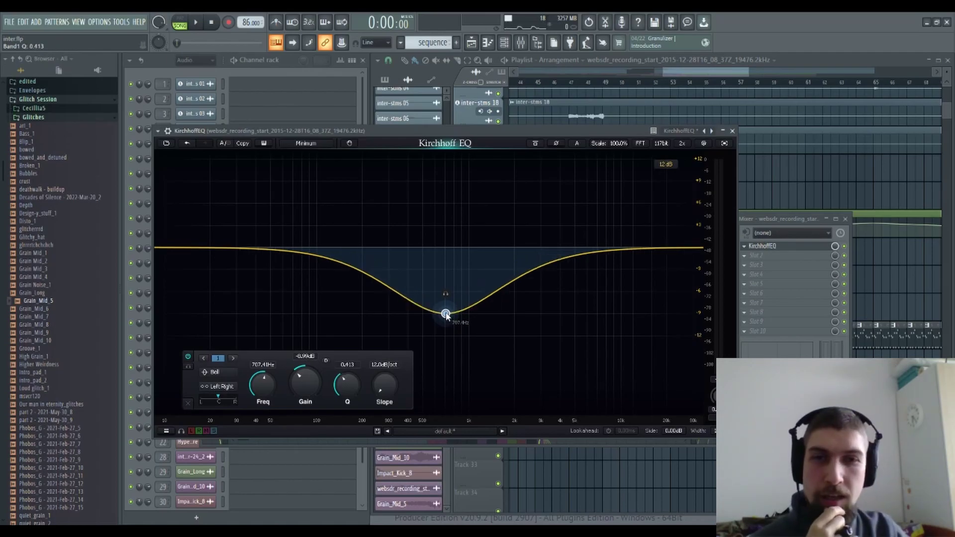
scroll(446, 316, "down", 1)
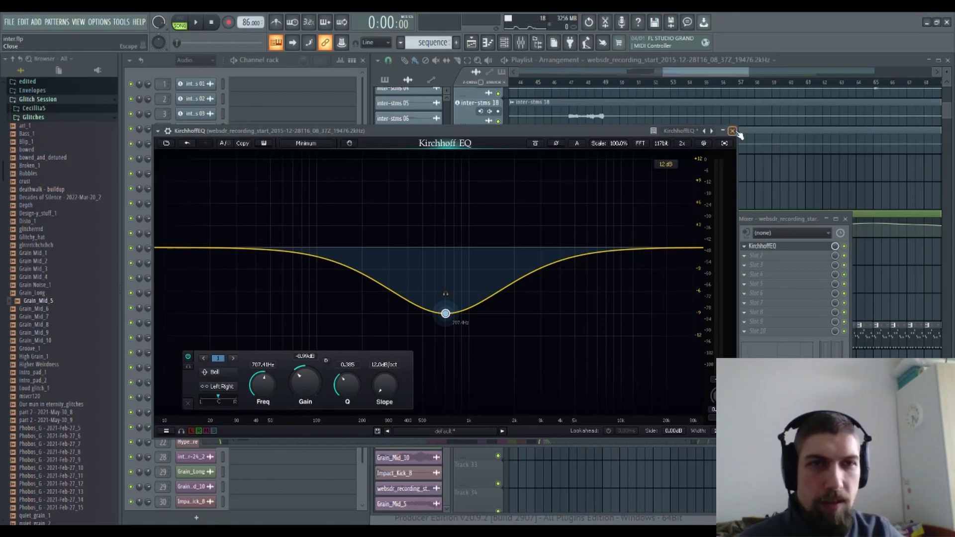
Step: Preview the websdr recording and move the wide EQ cut to about 181 Hz at -9.74 dB
left_click(844, 219)
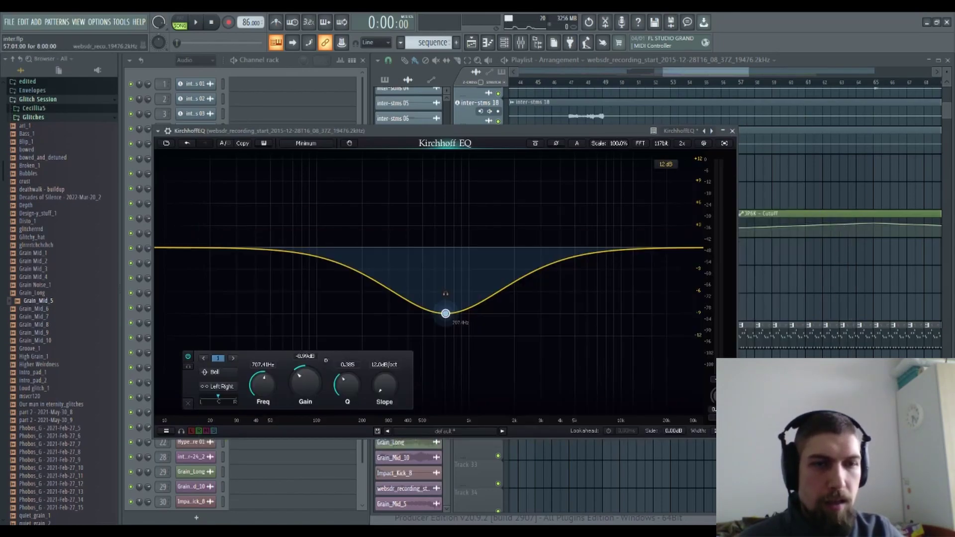
double_click(796, 391)
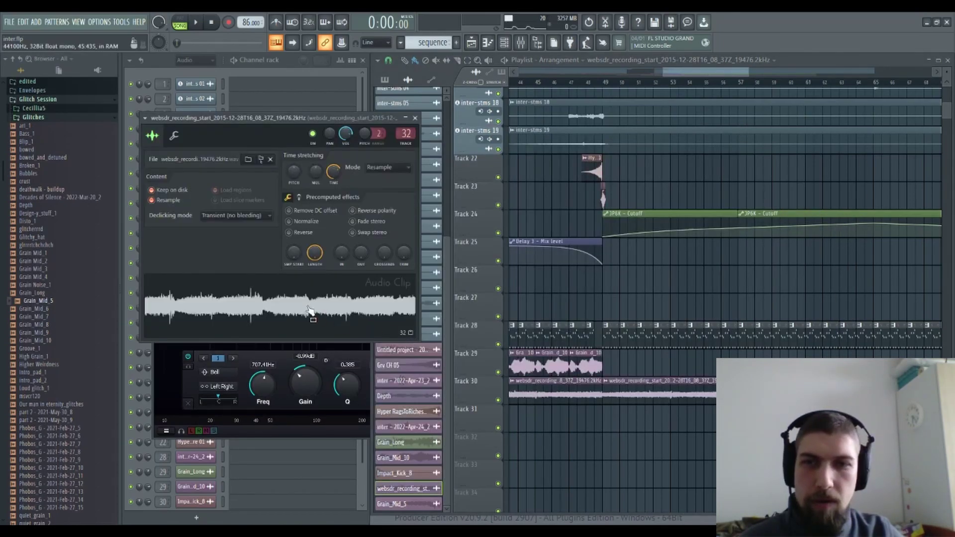
left_click(295, 432)
left_click_drag(444, 252, 355, 320)
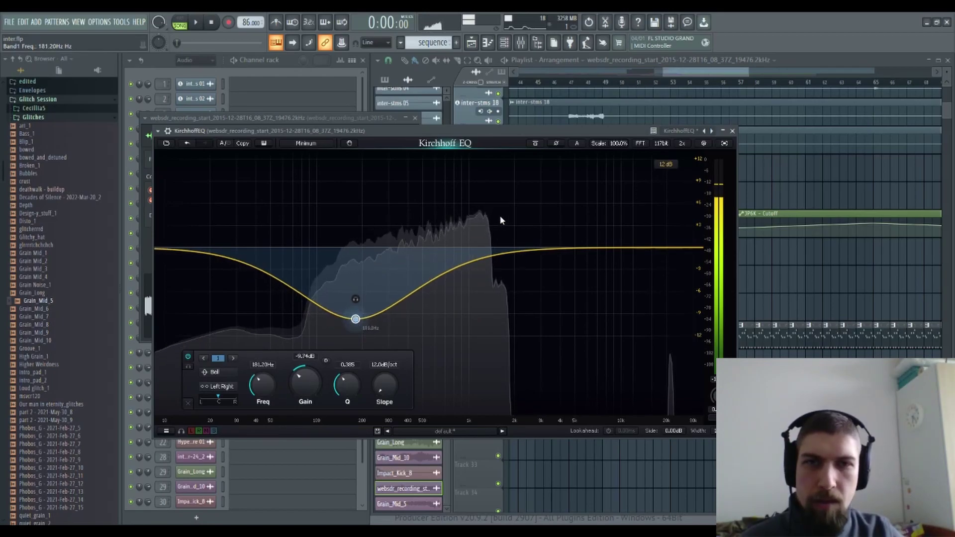
Step: Cut the peaks near 1187 Hz by about 6.6 dB and near 1276 Hz by about 7.2 dB with narrow Q 12 bands
mouse_move(483, 211)
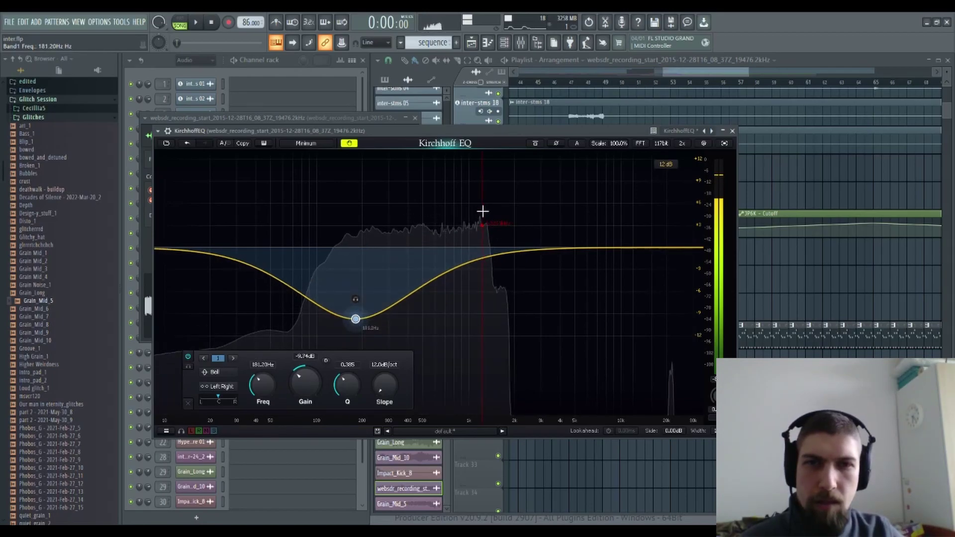
left_click_drag(482, 211, 479, 297)
mouse_move(489, 213)
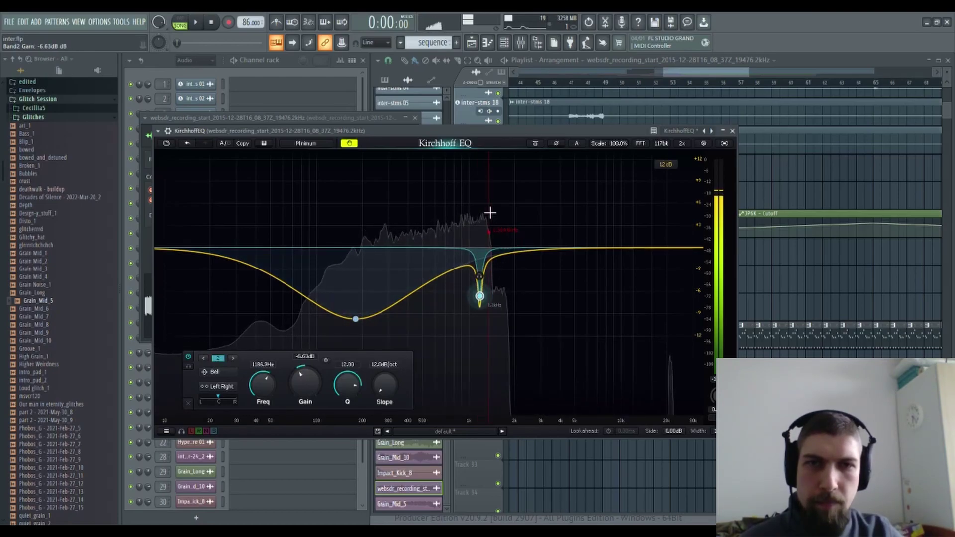
left_click_drag(486, 192, 484, 300)
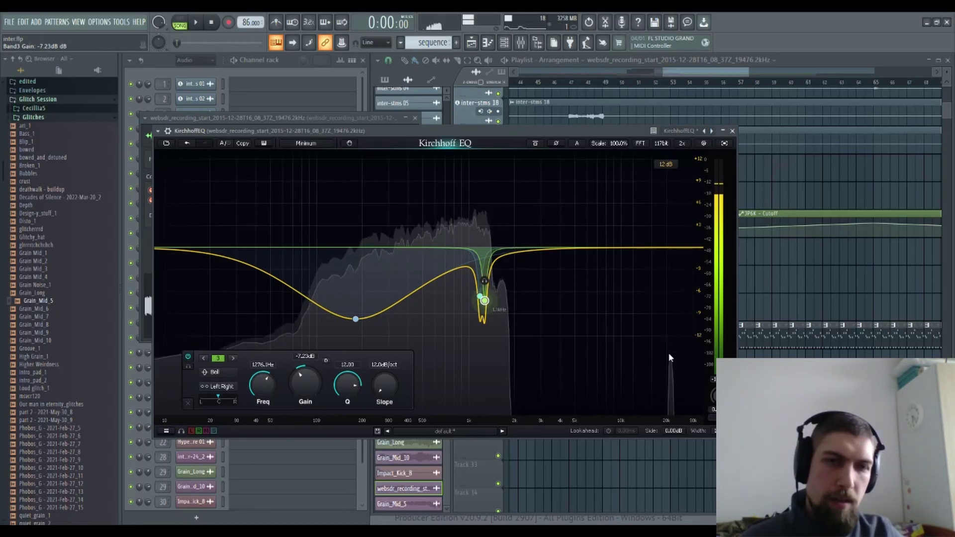
Step: Try boosting the isolated high-frequency spike with narrow +12 dB bands at about 20.6 kHz and 22 kHz, and close the EQ and clip settings
right_click(648, 213)
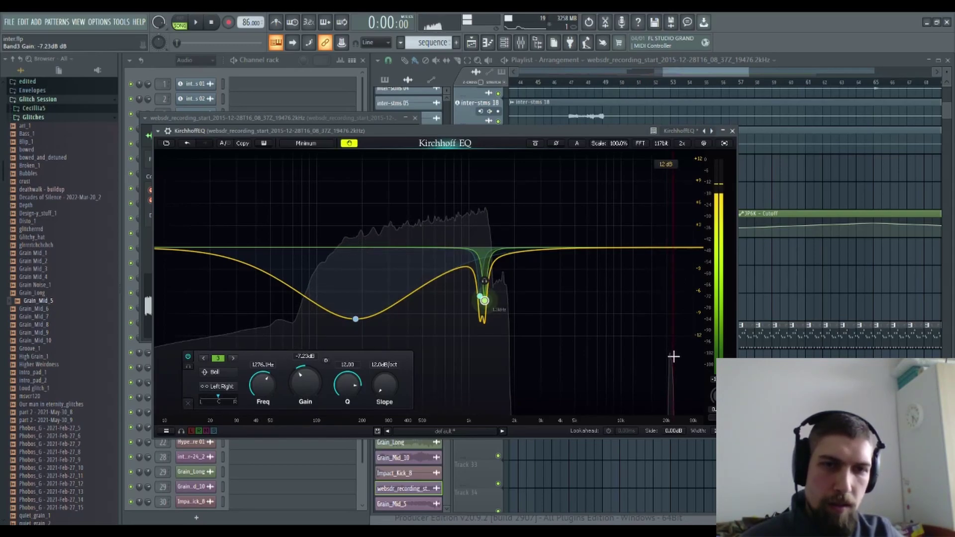
left_click(667, 342)
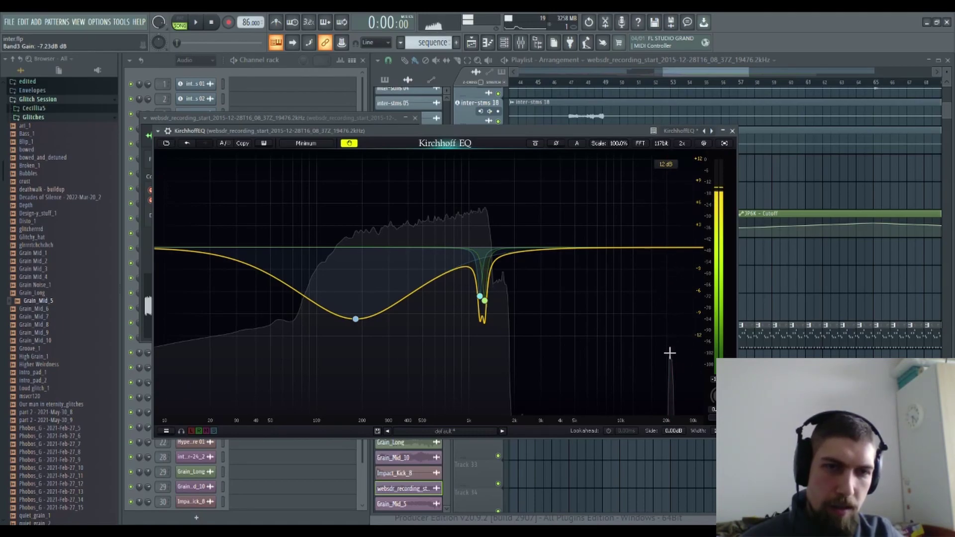
left_click_drag(667, 356, 654, 251)
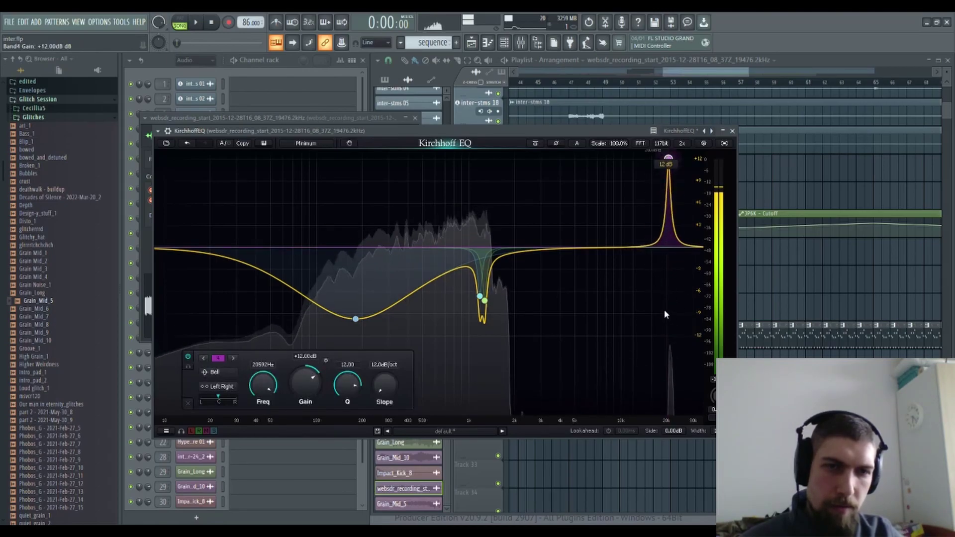
mouse_move(663, 310)
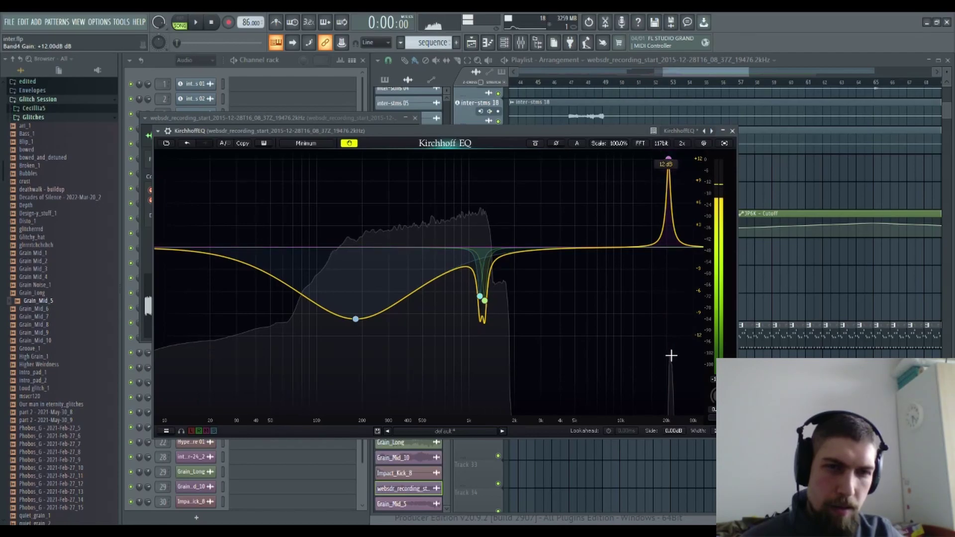
left_click_drag(673, 361, 659, 273)
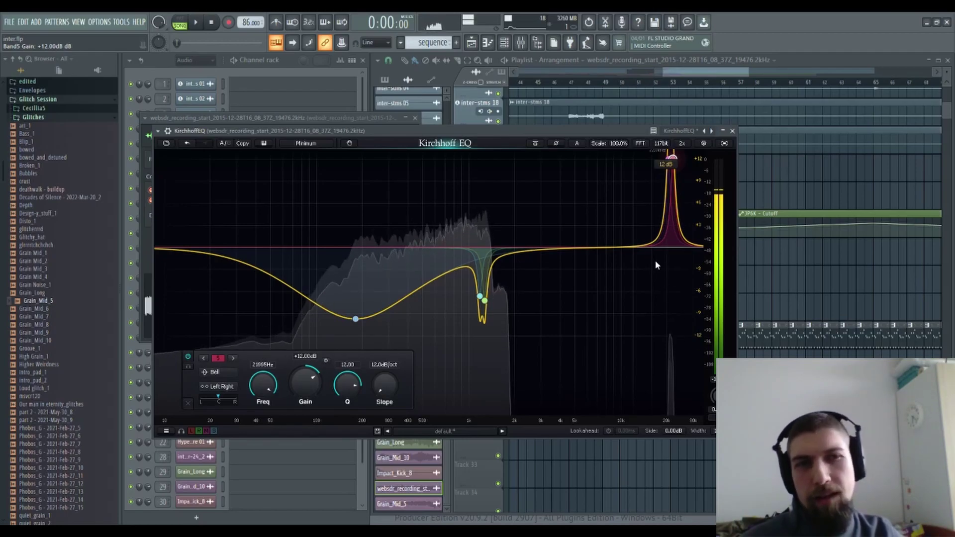
left_click(732, 131)
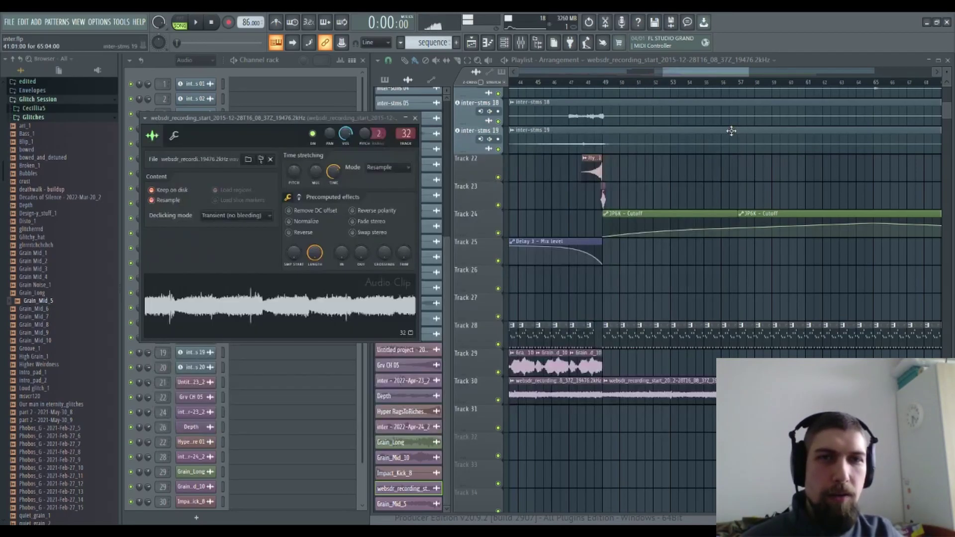
left_click(415, 118)
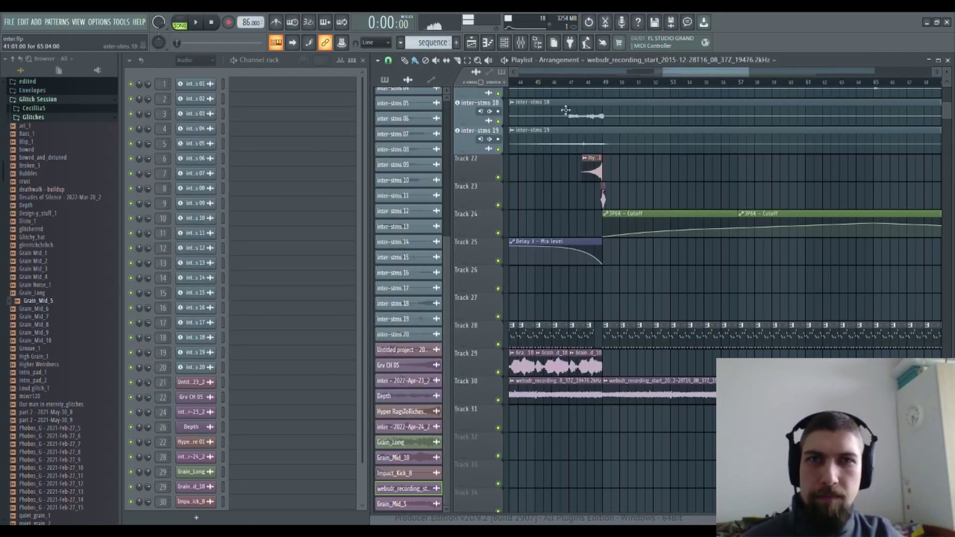
Step: Reopen the websdr recording's Kirchhoff EQ and remove both high-frequency boost bands
left_click(523, 48)
left_click(774, 246)
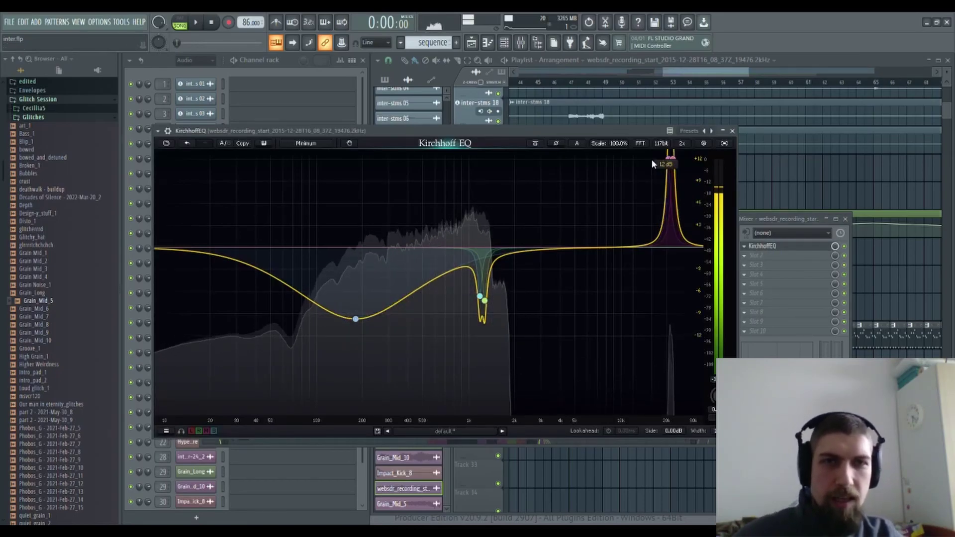
left_click(672, 158)
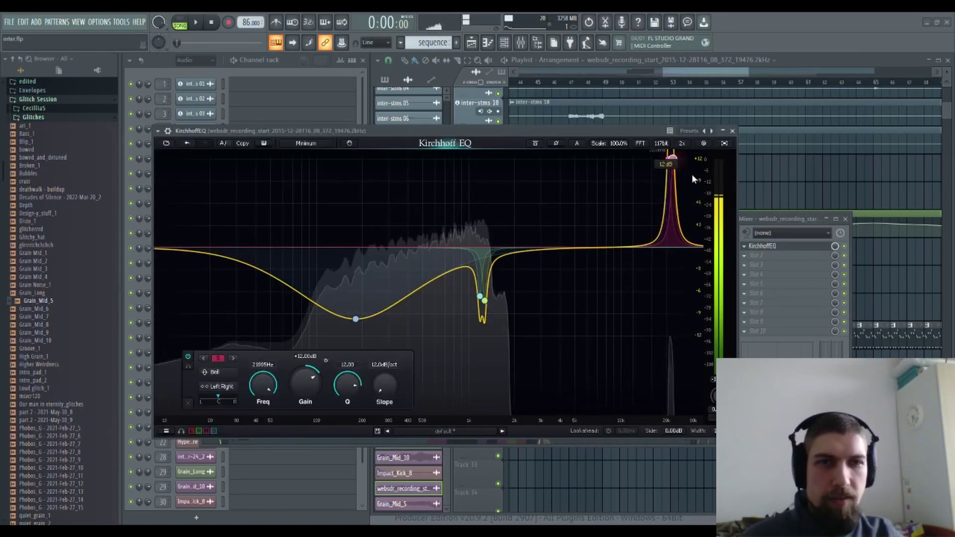
double_click(673, 158)
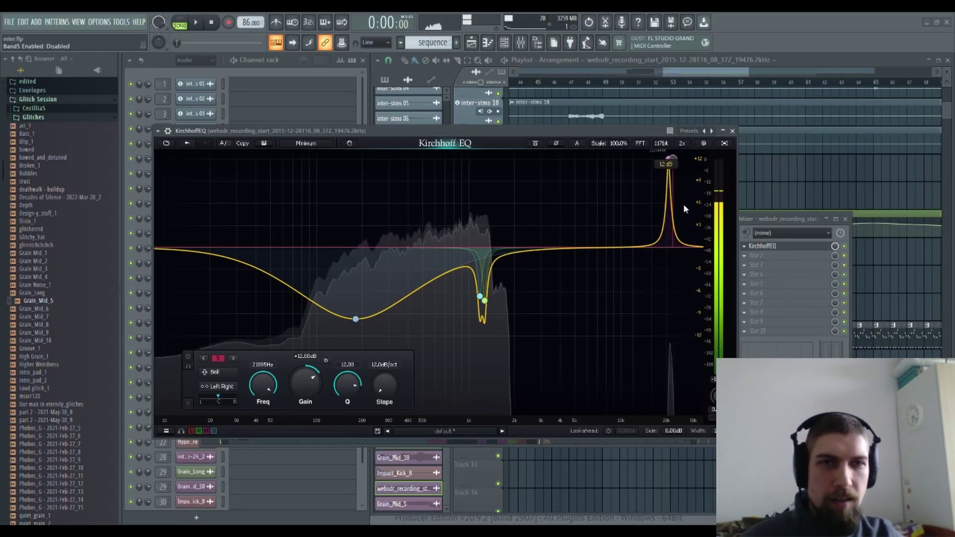
left_click(671, 159)
key("Delete")
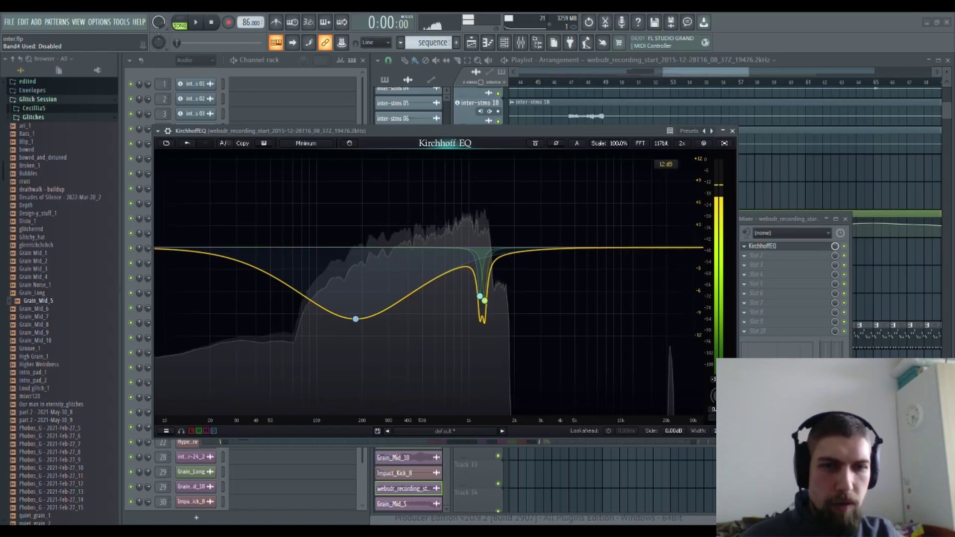
Step: Close the EQ and mixer, and play the arrangement from about bar 36
left_click(732, 132)
left_click(845, 220)
scroll(673, 269, "left", 5)
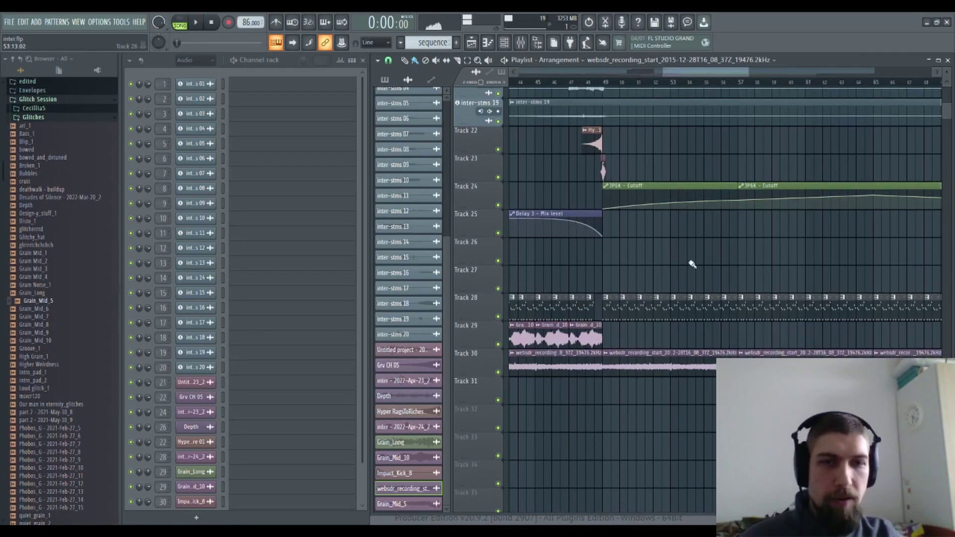
scroll(627, 169, "left", 5)
scroll(647, 116, "up", 3)
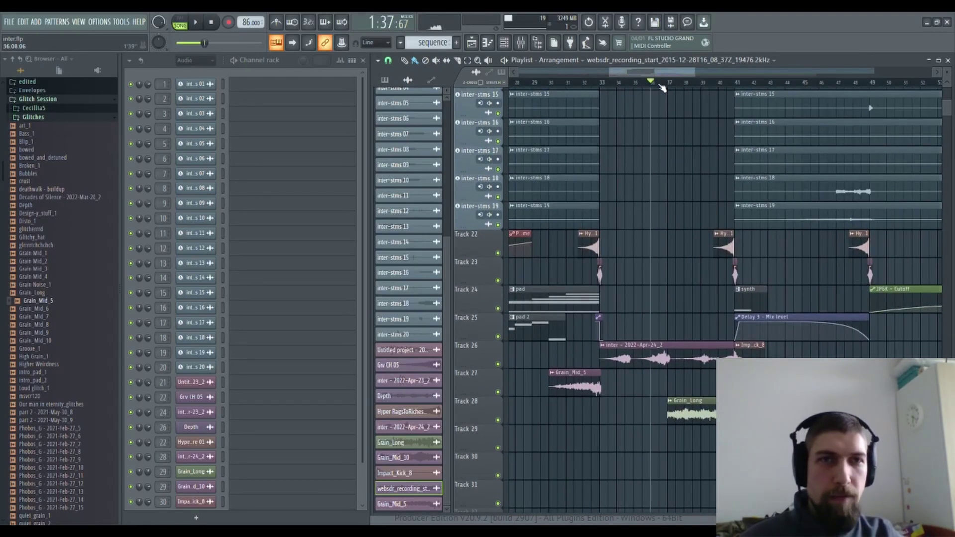
left_click(196, 22)
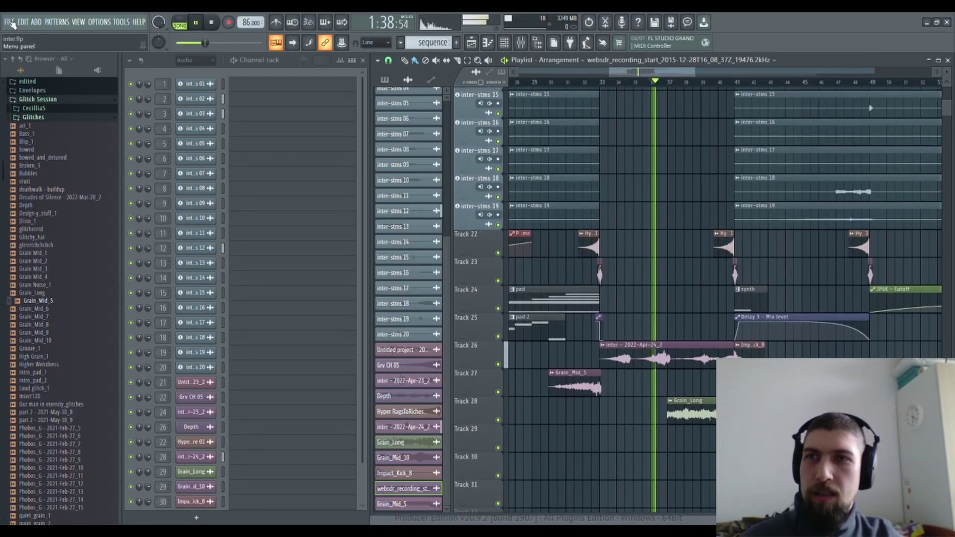
Step: Follow playback through the arrangement from about bar 37 to bar 57, checking the stems and the clips on tracks 22 to 31
scroll(662, 184, "right", 2)
scroll(661, 184, "up", 1)
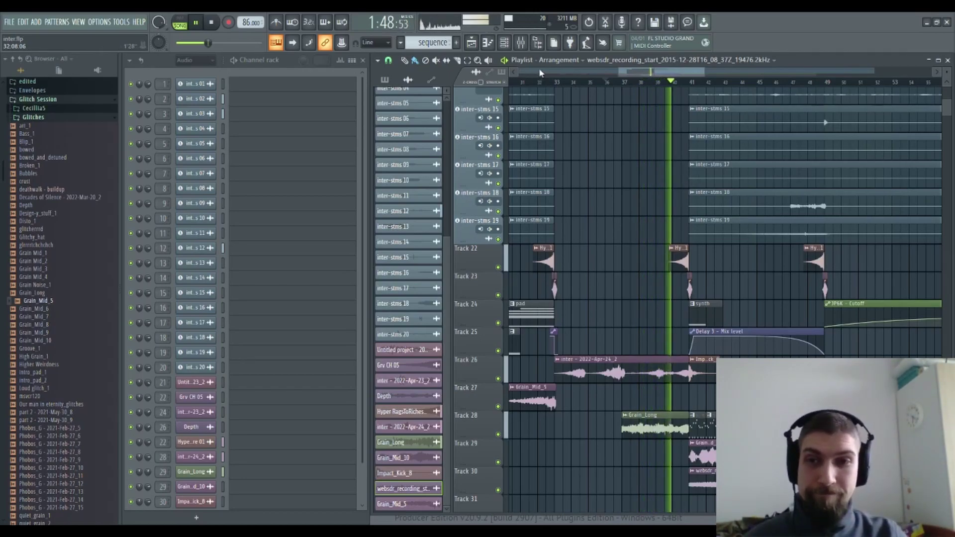
left_click_drag(603, 193, 571, 214)
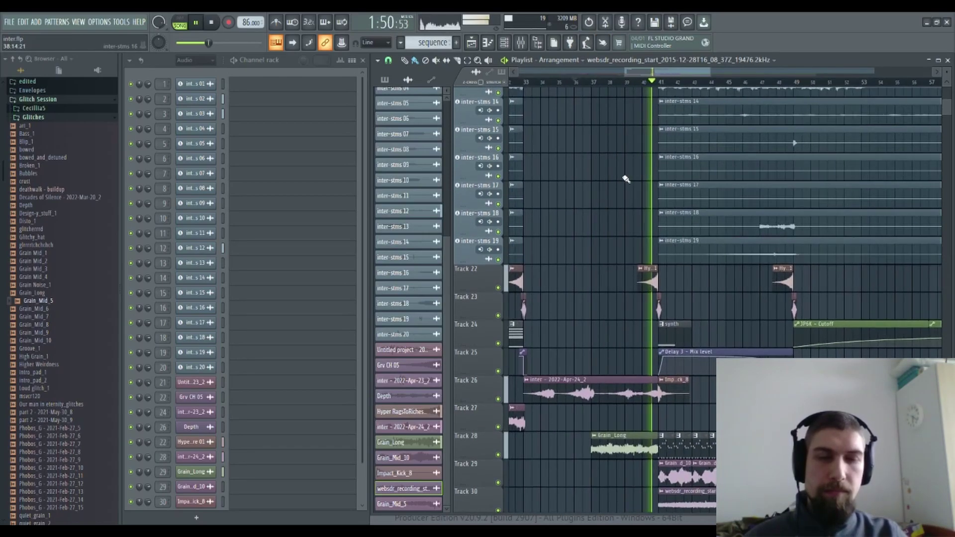
left_click_drag(651, 242, 618, 267)
left_click_drag(697, 327, 670, 297)
left_click_drag(721, 347, 657, 278)
left_click_drag(615, 318, 599, 285)
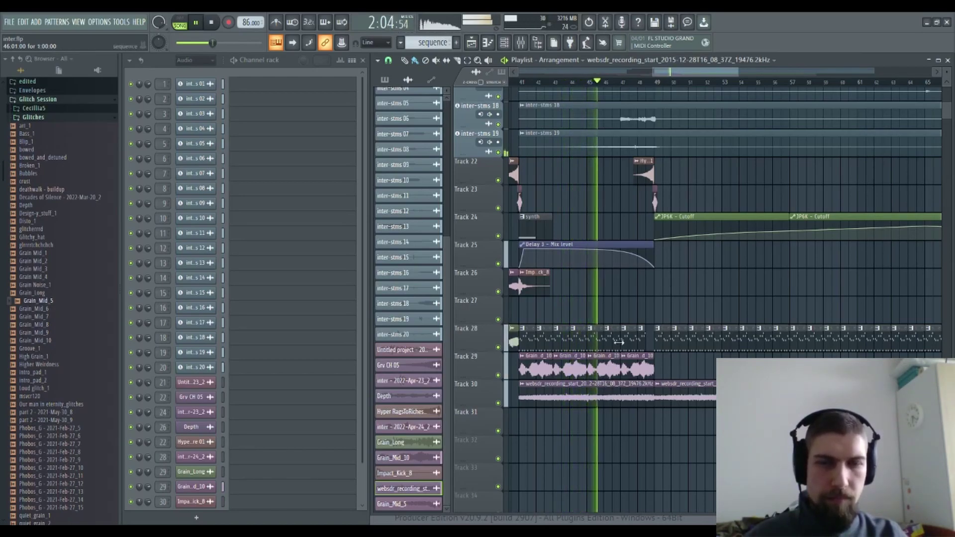
scroll(607, 298, "up", 5)
scroll(606, 297, "up", 7)
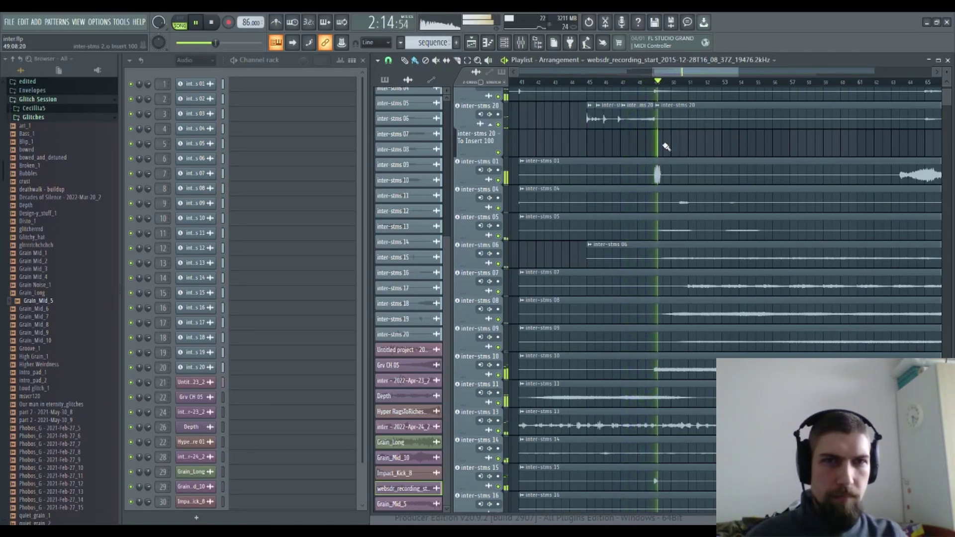
scroll(665, 147, "down", 9)
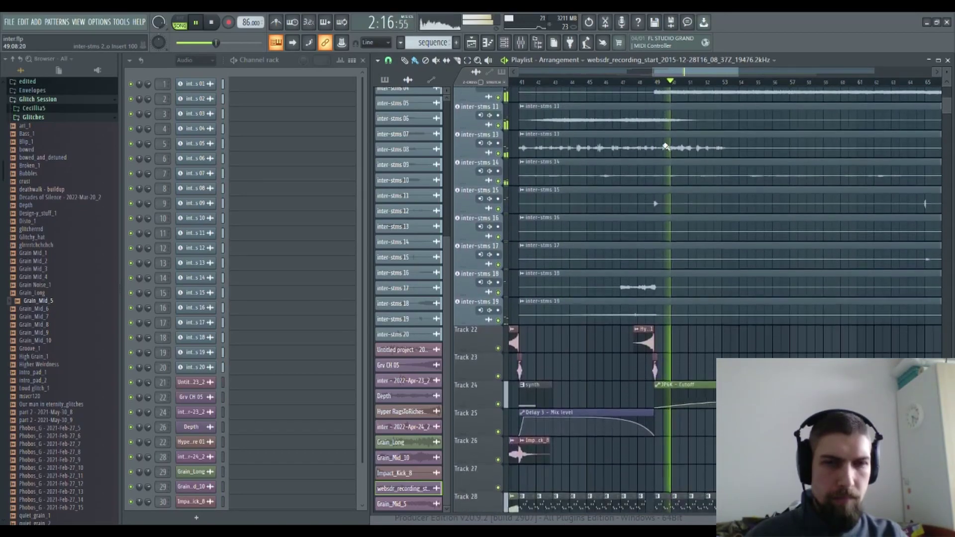
scroll(693, 375, "down", 4)
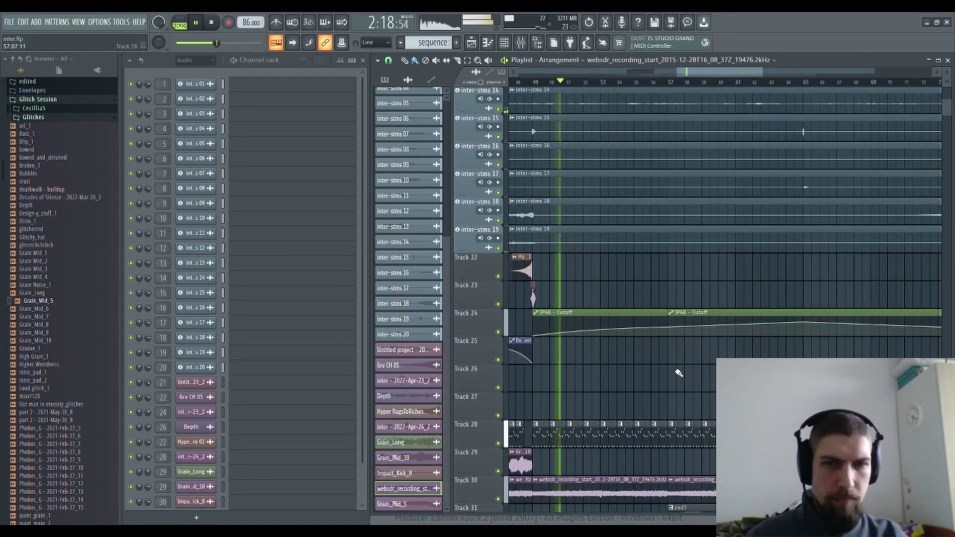
scroll(696, 348, "down", 3)
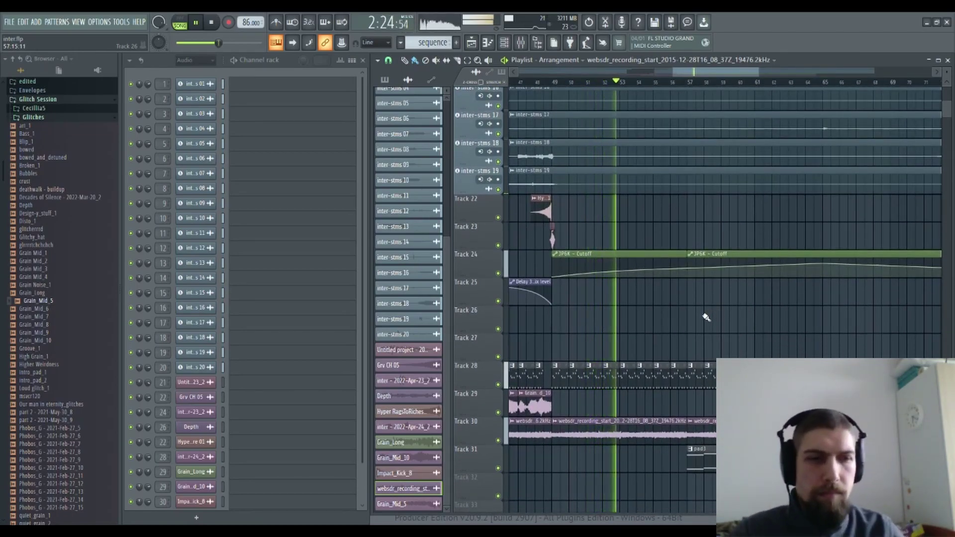
left_click_drag(721, 310, 704, 317)
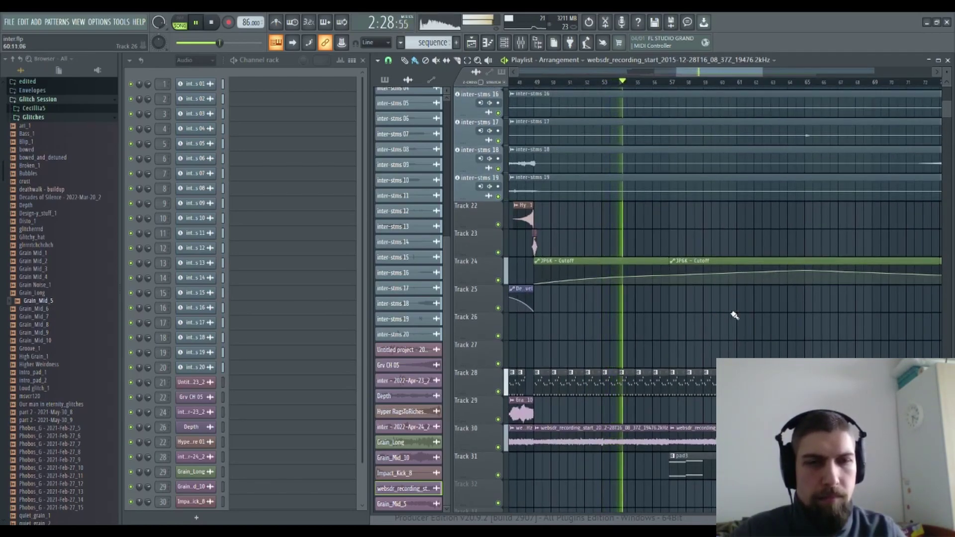
left_click_drag(734, 315, 690, 319)
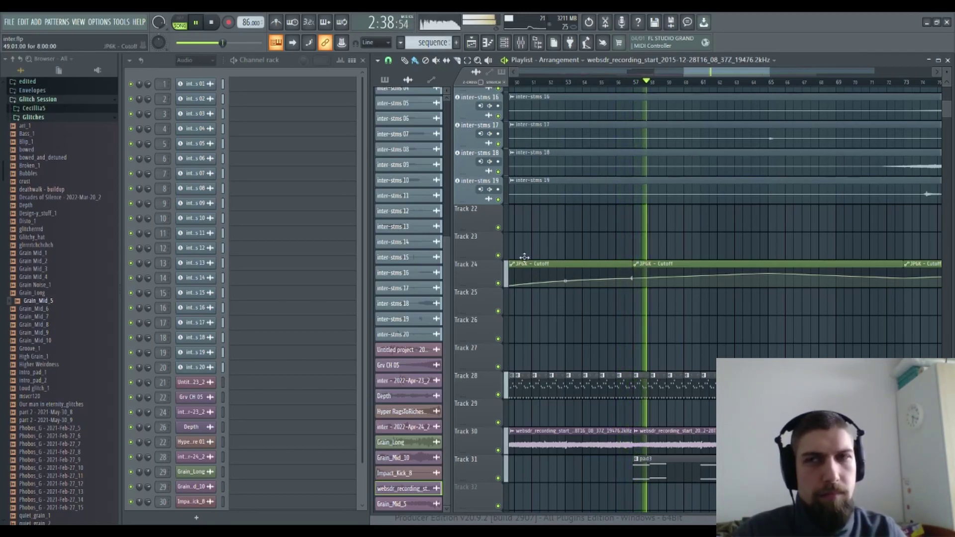
Step: Enable the delay effect with 82% feedback in the pad3 pattern's Vital #2 synth, and close the synth
left_click(654, 476)
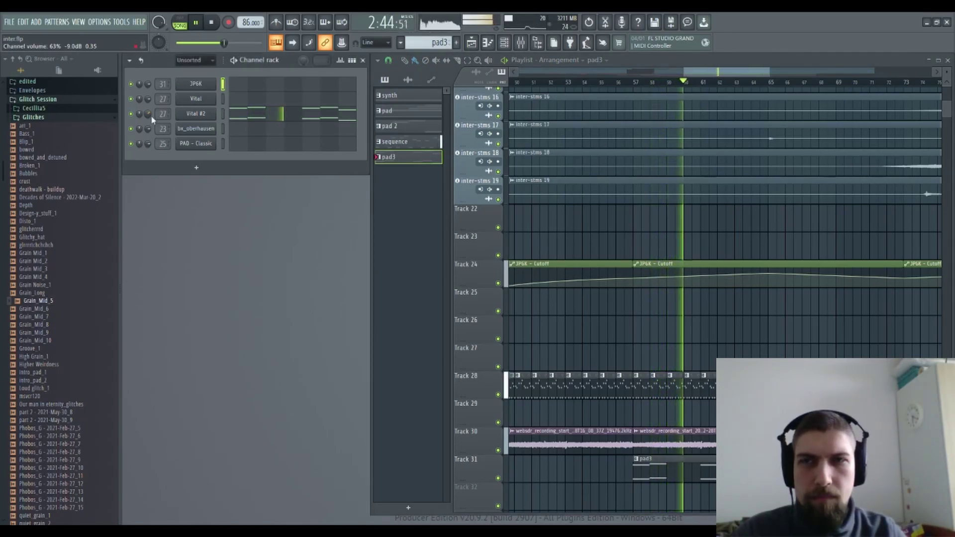
left_click(196, 114)
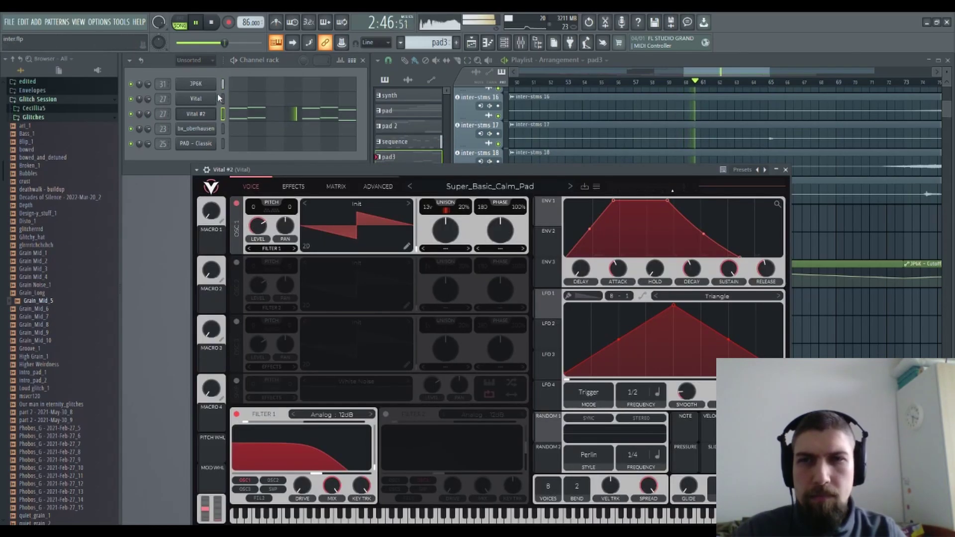
left_click(280, 187)
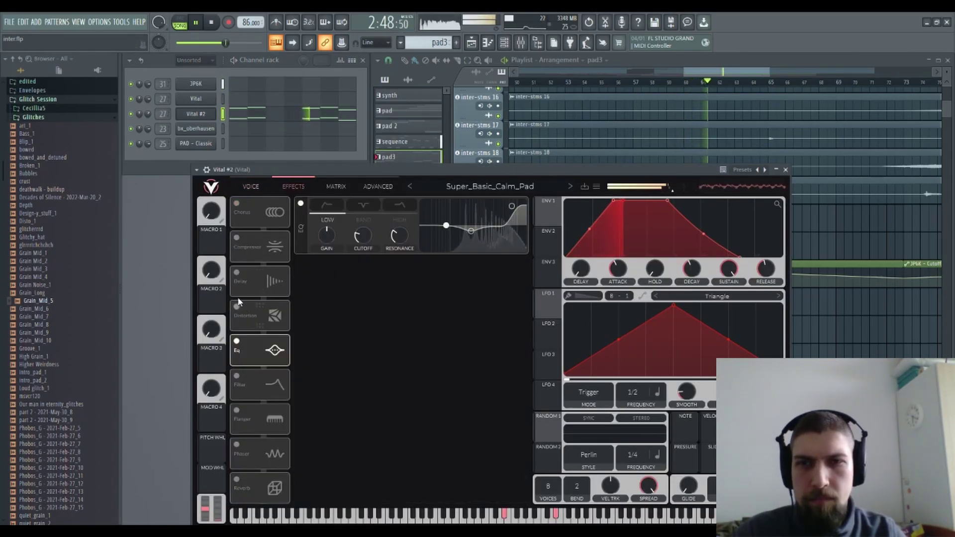
left_click(236, 273)
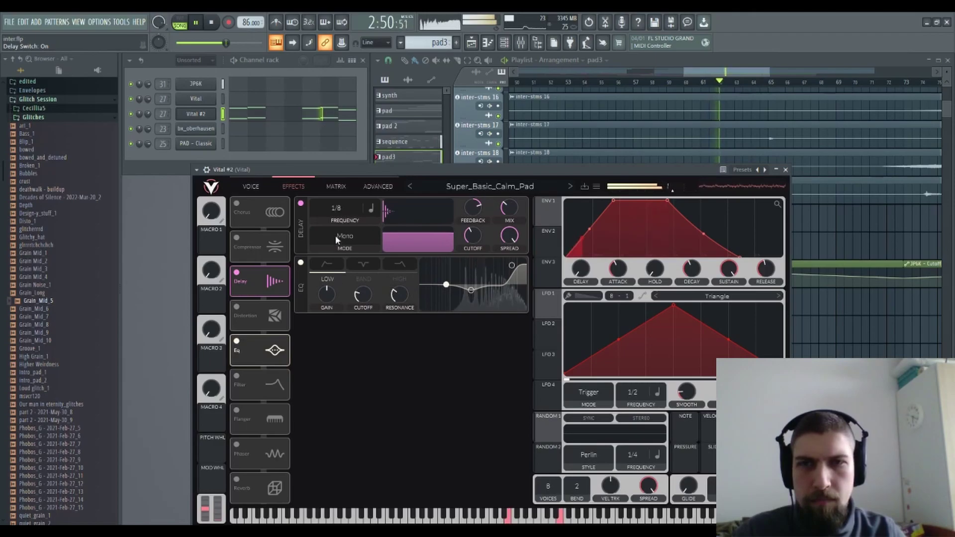
mouse_move(479, 217)
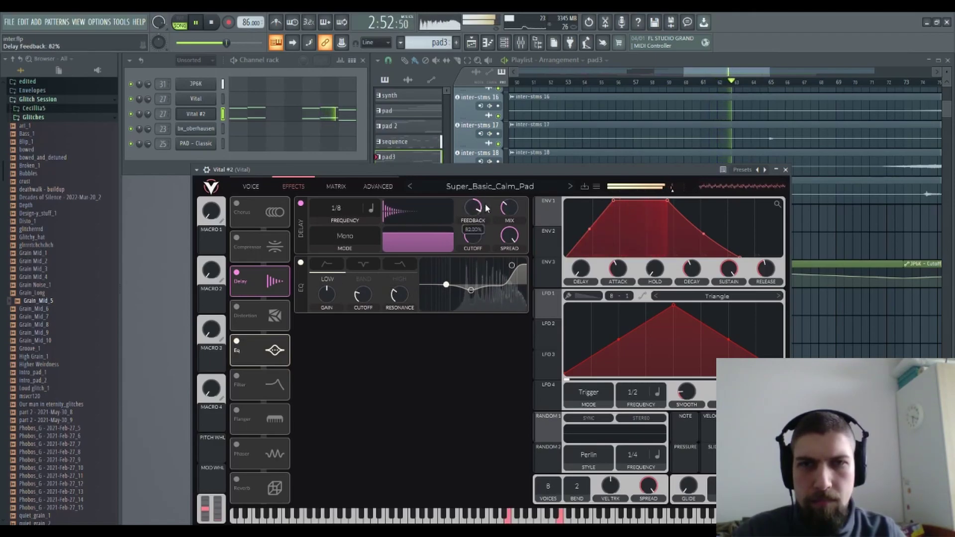
mouse_move(510, 208)
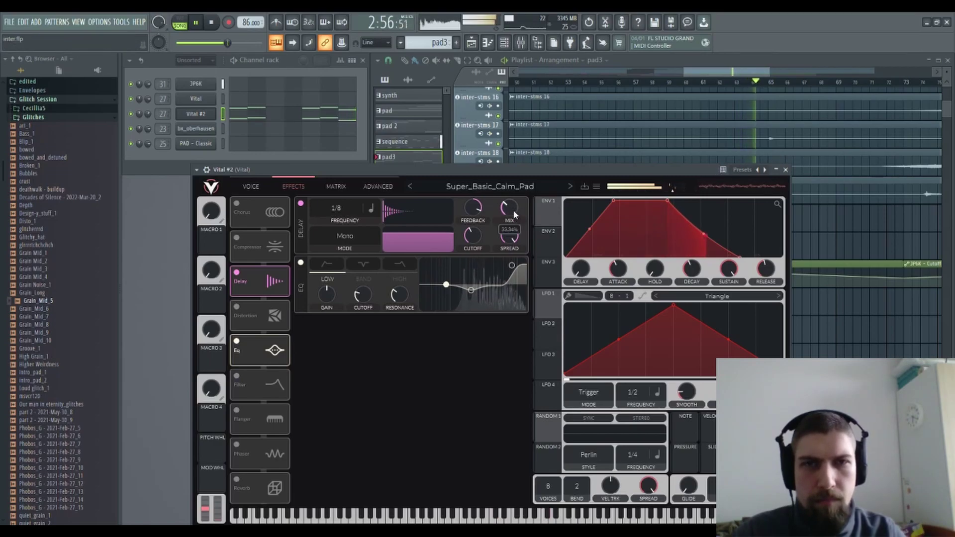
left_click(786, 170)
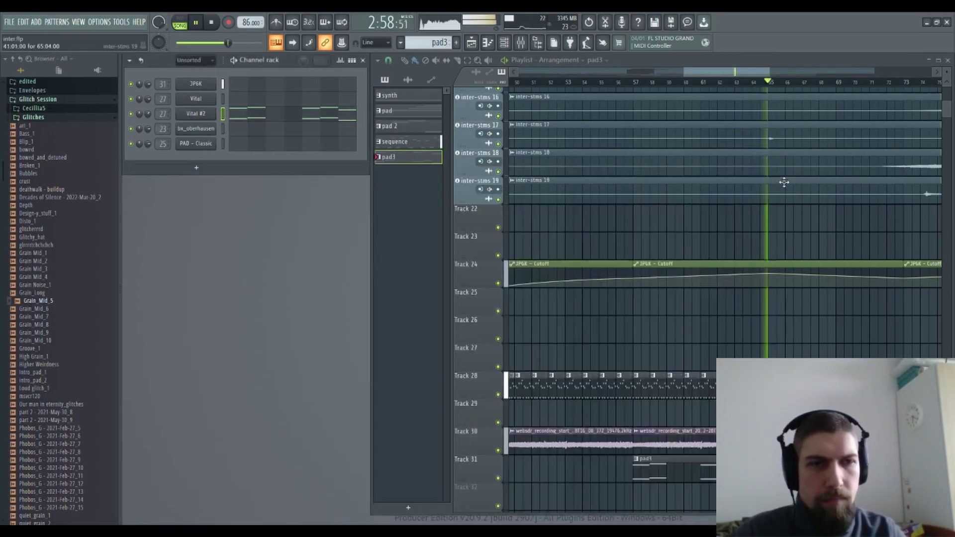
Step: Fine-tune the level of the JP6K Cutoff automation point at bar 65 on track 24
left_click_drag(837, 330, 707, 292)
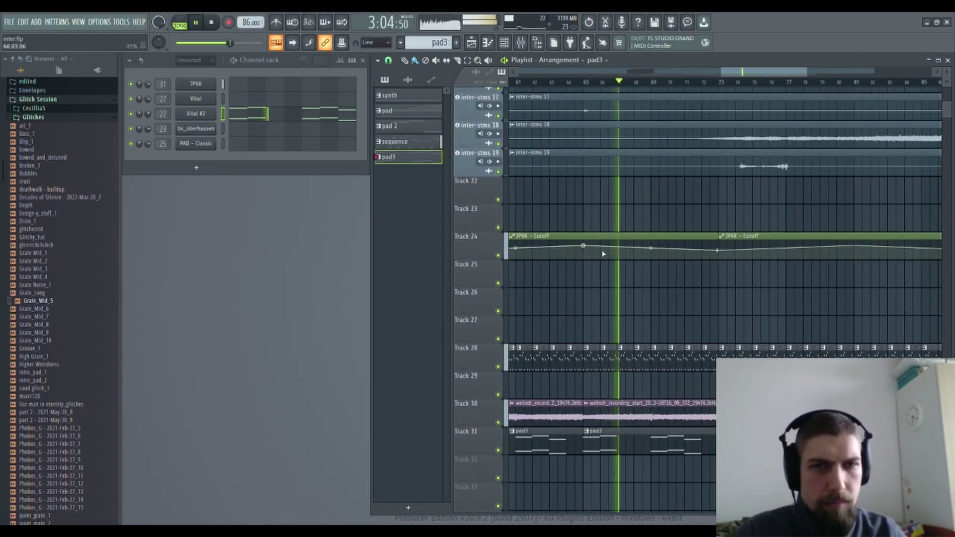
left_click_drag(584, 246, 584, 248)
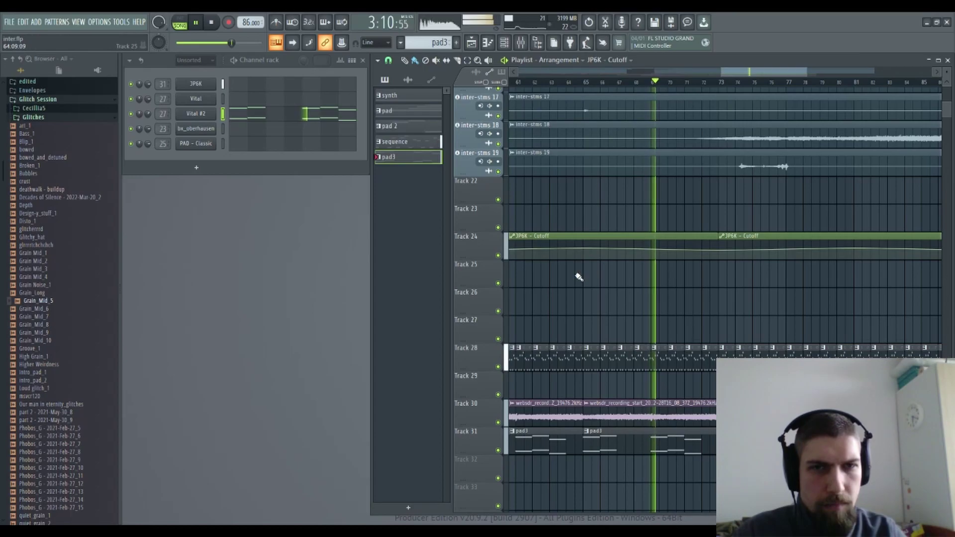
left_click_drag(584, 249, 589, 244)
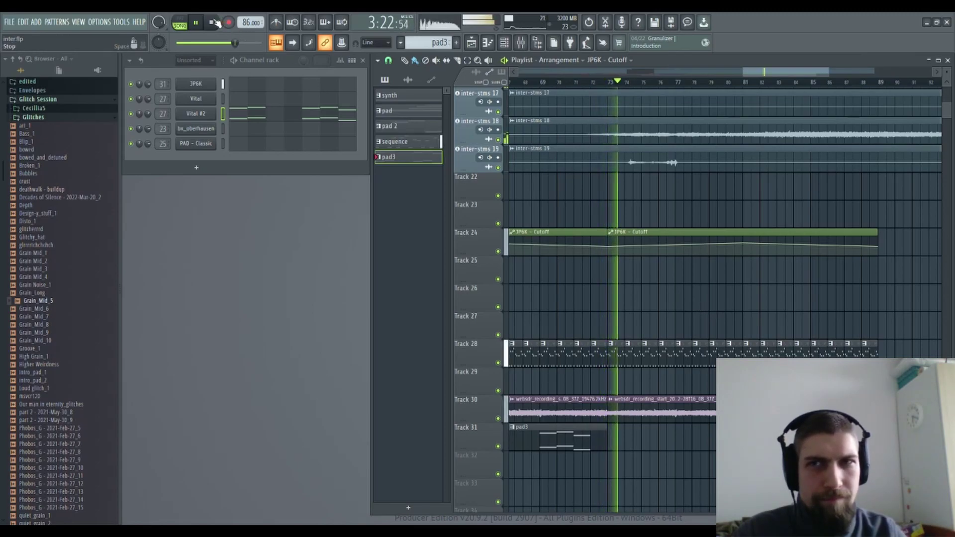
Step: Stop playback and delete the JP6K Cutoff, sequence and websdr recording clips from bar 73 onward on tracks 24, 28 and 30
key("space")
right_click(657, 241)
left_click_drag(623, 345, 824, 349)
right_click(649, 414)
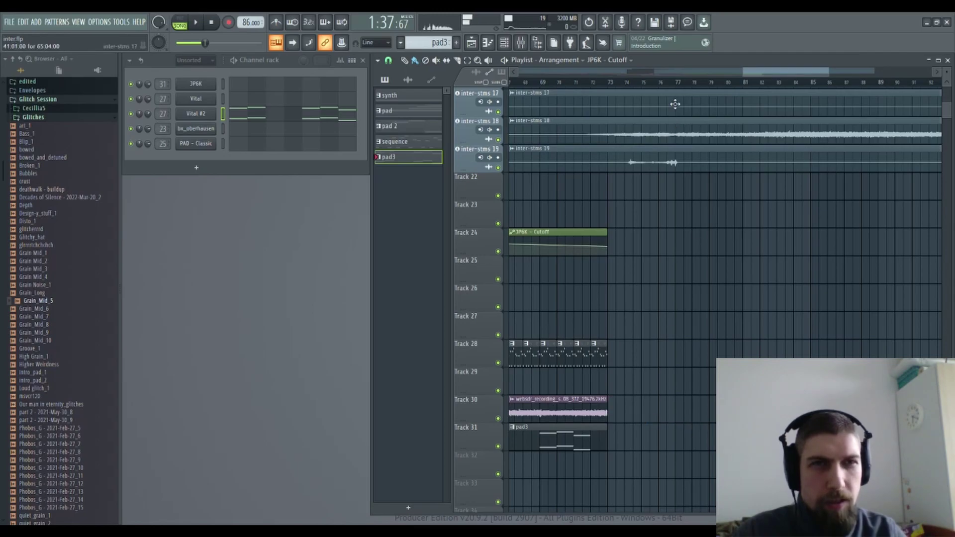
Step: Examine the sequence pattern's JP6K notes in the piano roll, and close it
scroll(678, 85, "down", 6)
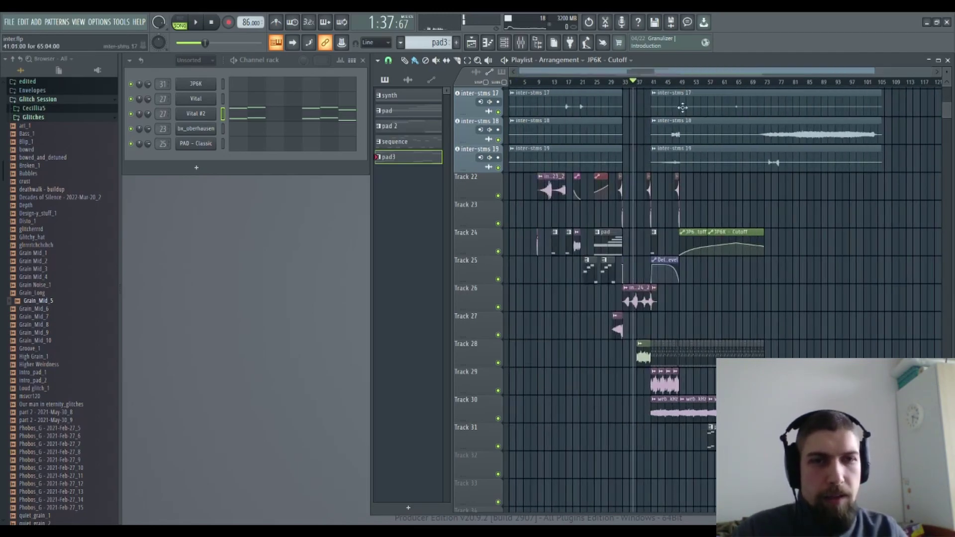
left_click_drag(806, 313, 657, 519)
left_click_drag(657, 267, 622, 94)
left_click_drag(714, 411, 639, 356)
double_click(625, 359)
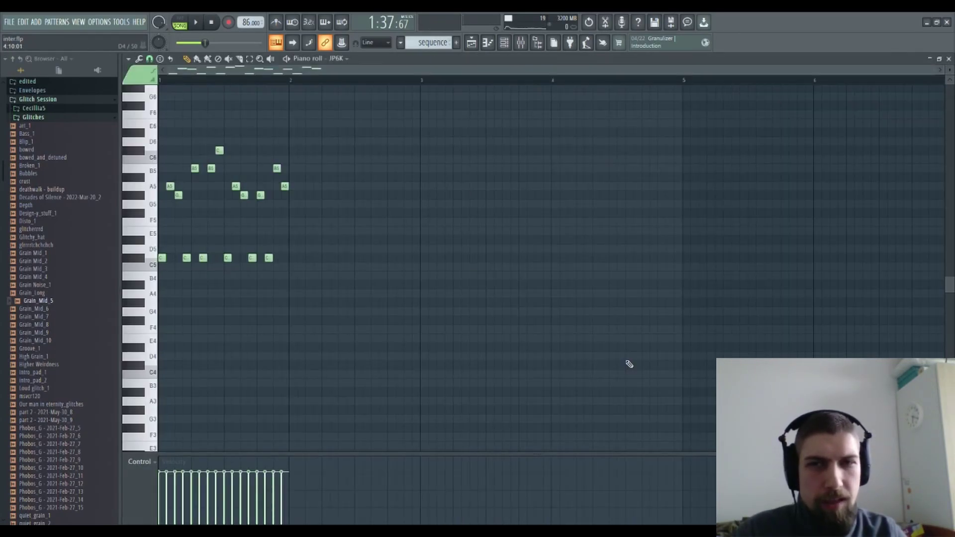
left_click(948, 59)
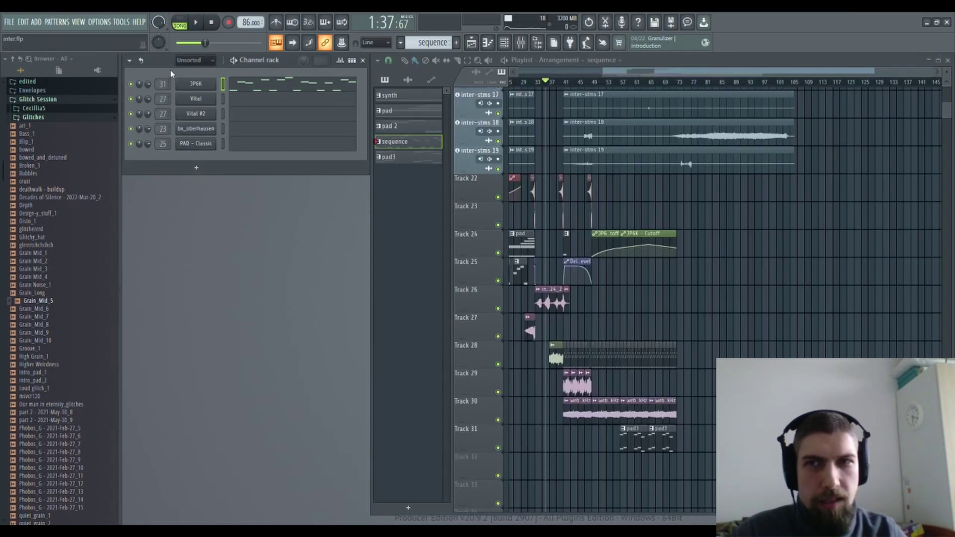
Step: Insert a FLEX instrument channel above JP6K in the sequence pattern
left_click(195, 85)
left_click(194, 85)
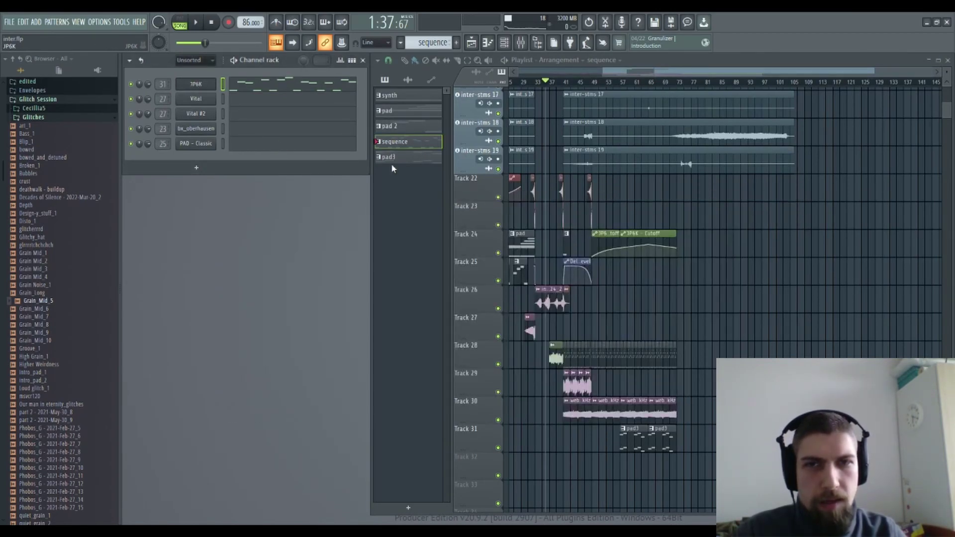
left_click(330, 244)
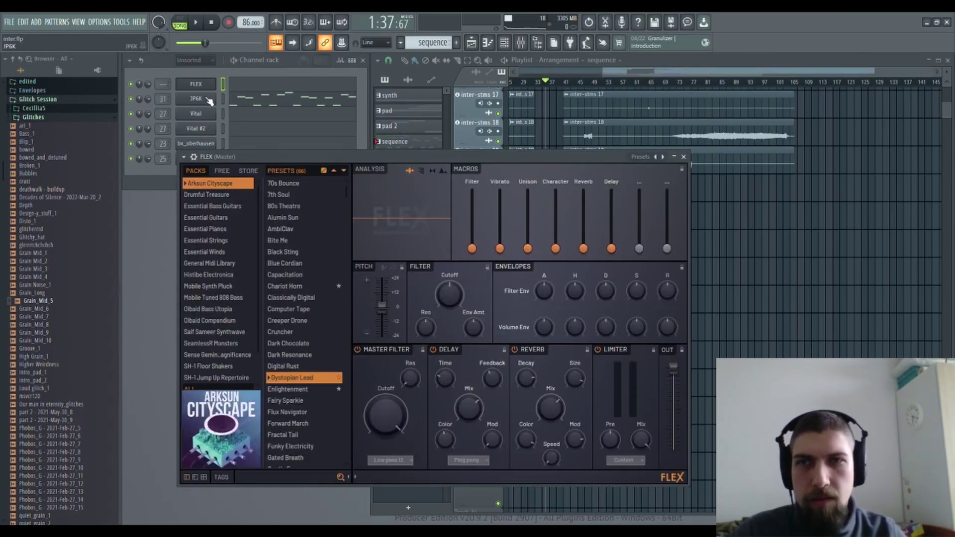
Step: Copy the JP6K note sequence to the FLEX channel and route FLEX to mixer track 31
left_click(218, 102)
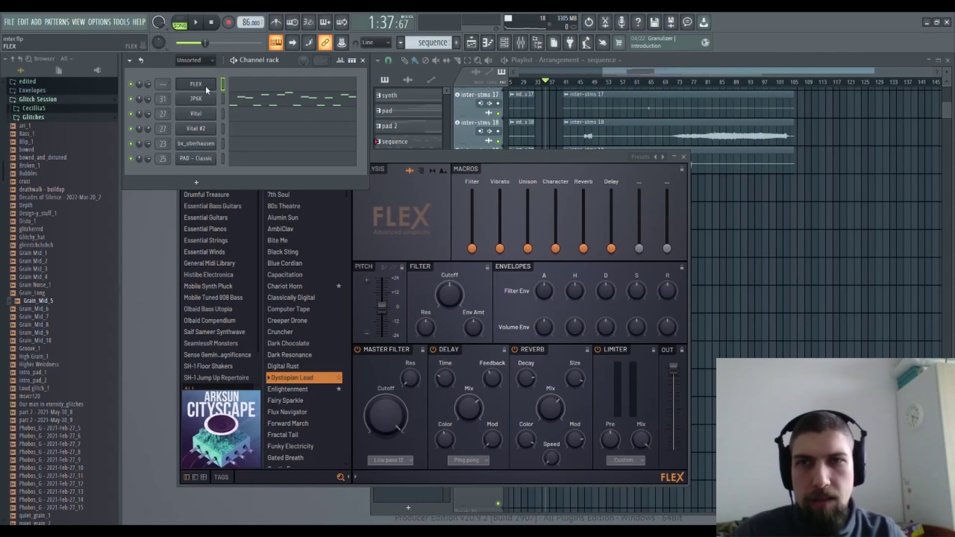
left_click(405, 159)
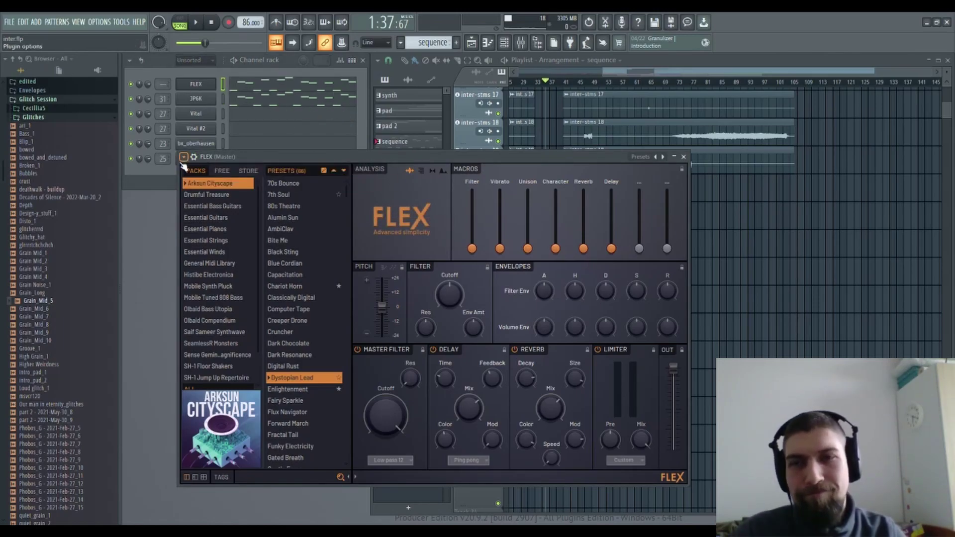
left_click_drag(163, 84, 163, 79)
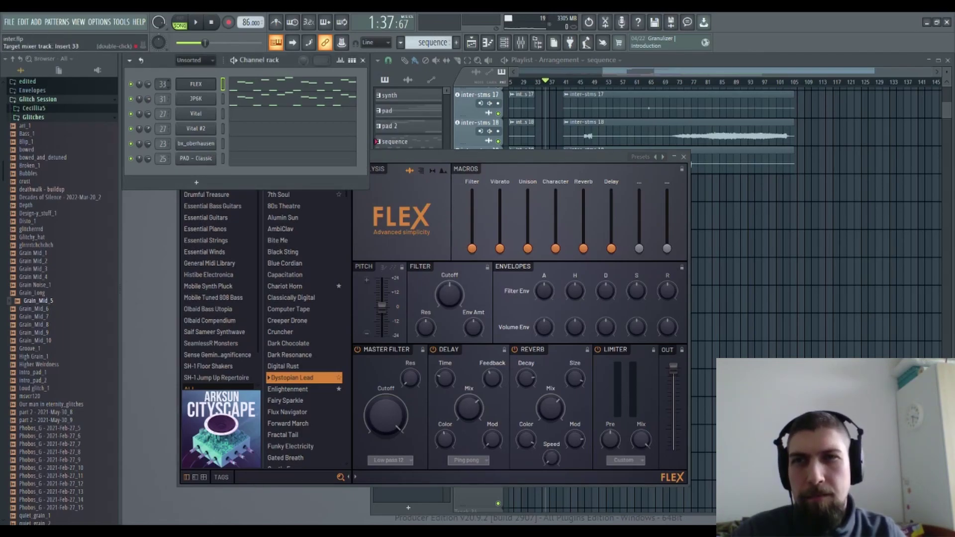
left_click(420, 161)
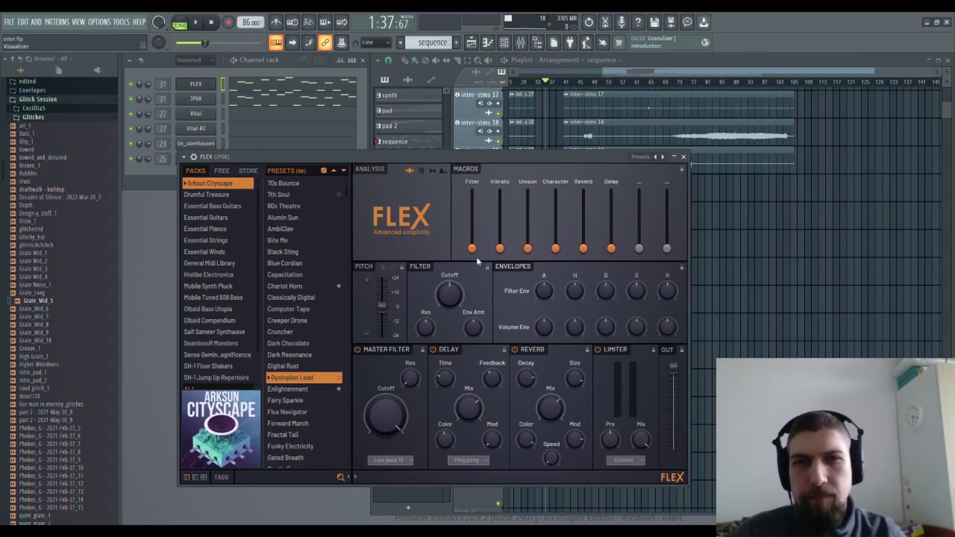
Step: List the presets of all FLEX packs, load a random one and start playback of the sequence pattern
scroll(222, 321, "down", 2)
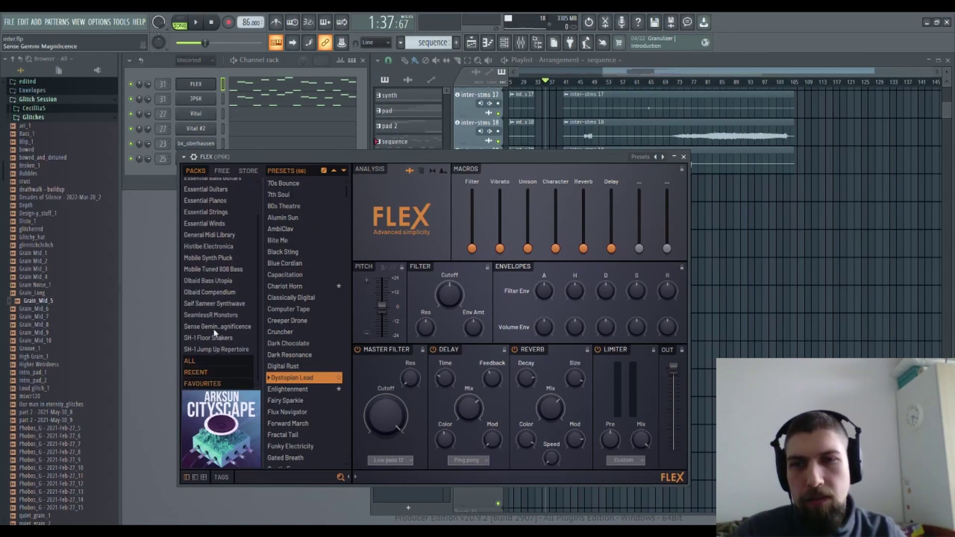
left_click(197, 360)
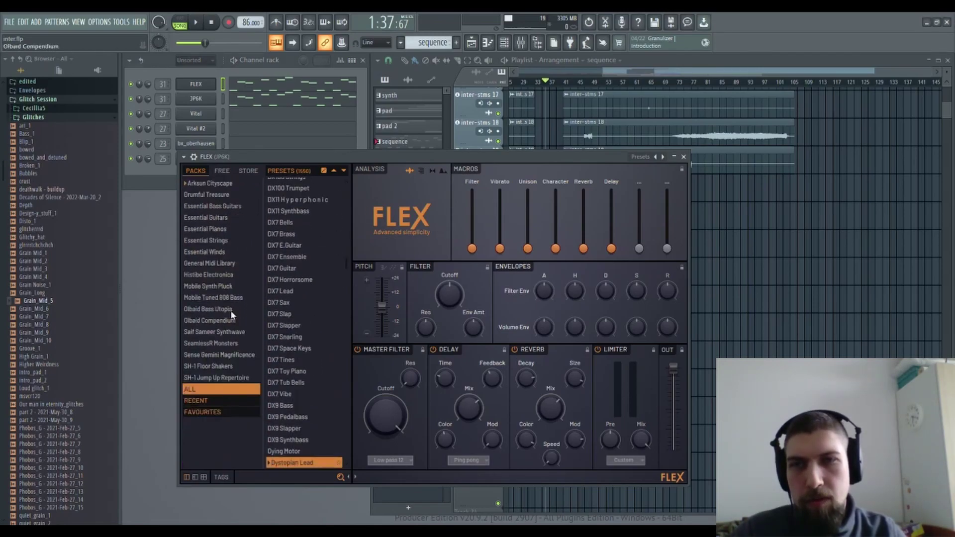
left_click(322, 171)
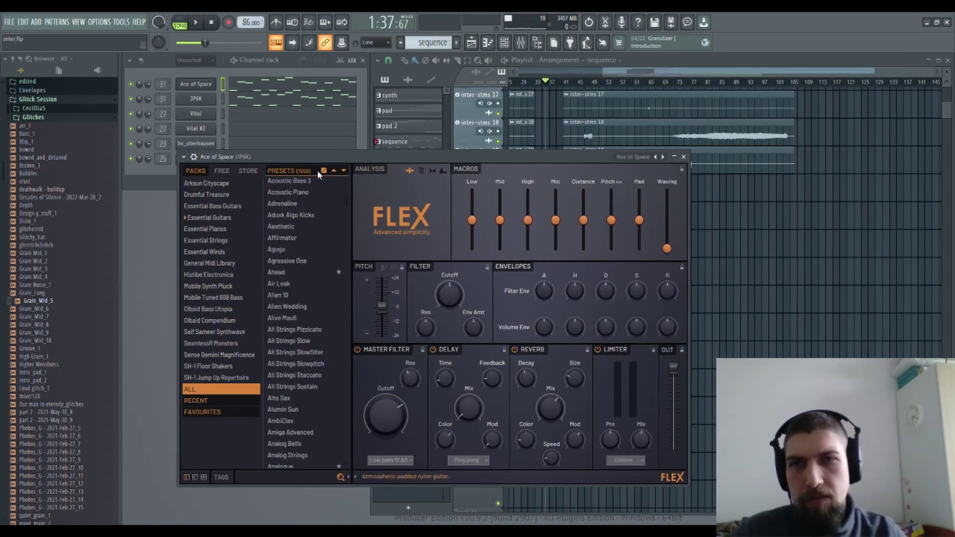
left_click(194, 24)
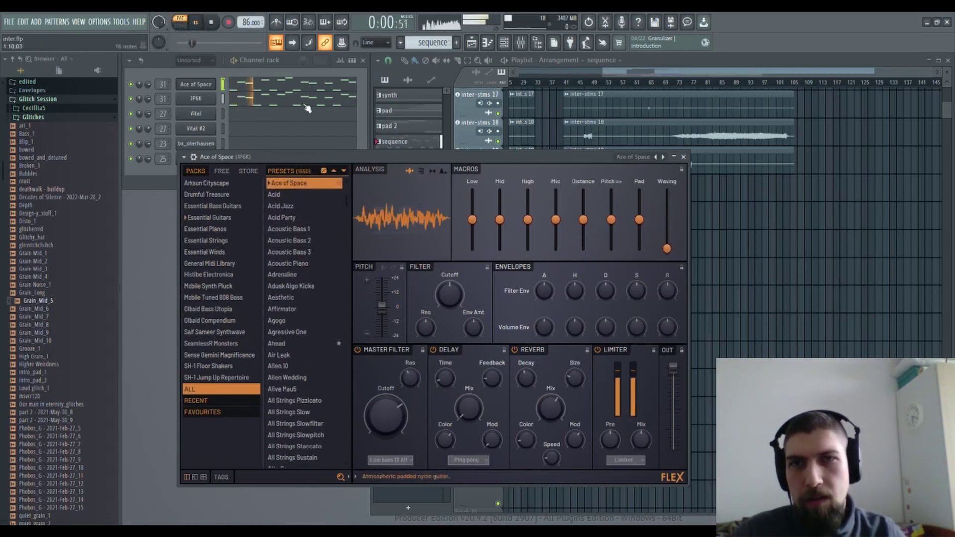
Step: Audition random FLEX presets during playback until settling on Cloud Formation, stop playback and close FLEX
left_click(324, 171)
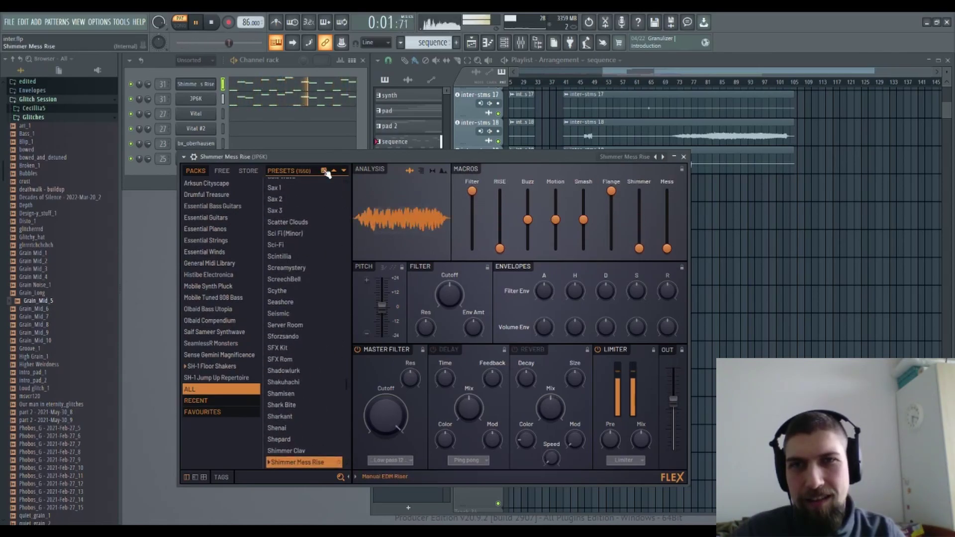
left_click(324, 171)
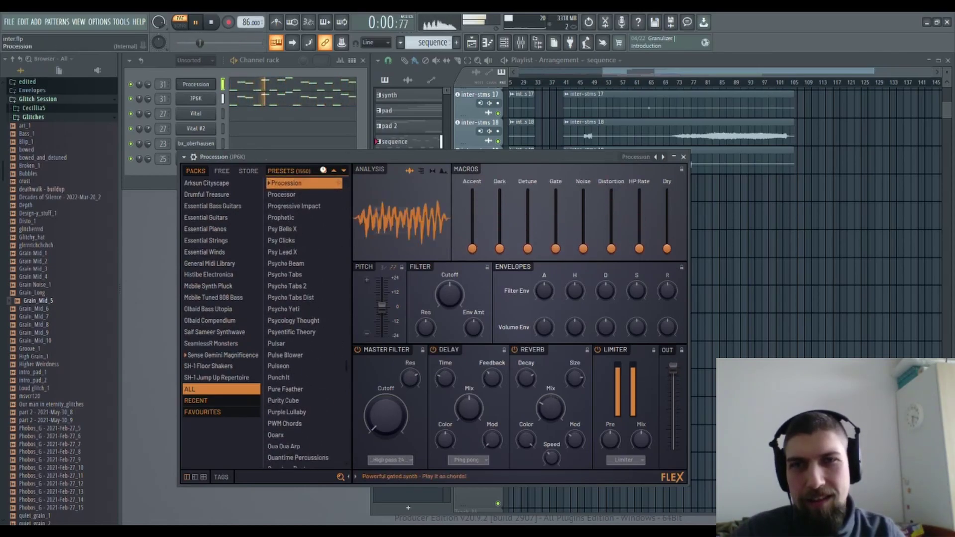
left_click(324, 171)
left_click(324, 171)
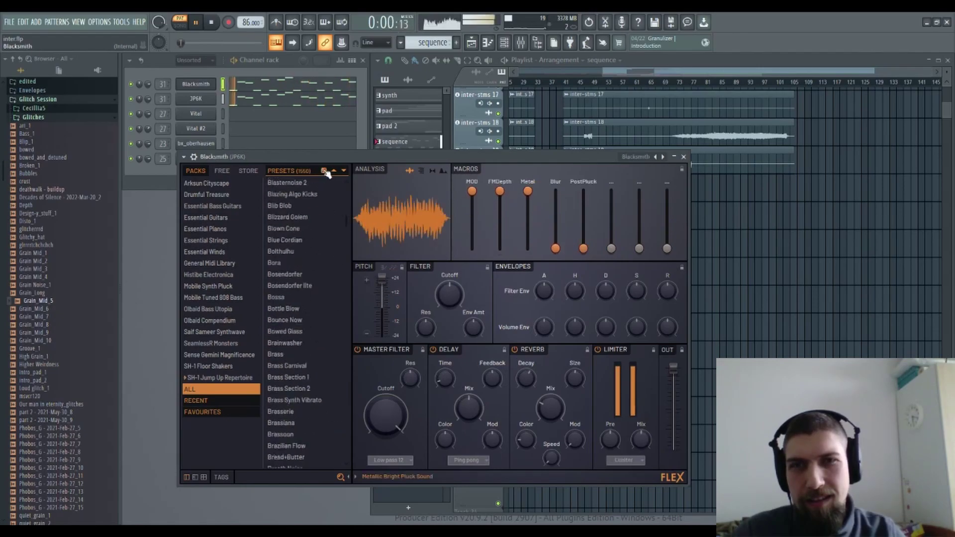
left_click(326, 172)
left_click(326, 172)
left_click(326, 172)
left_click(325, 172)
left_click(326, 172)
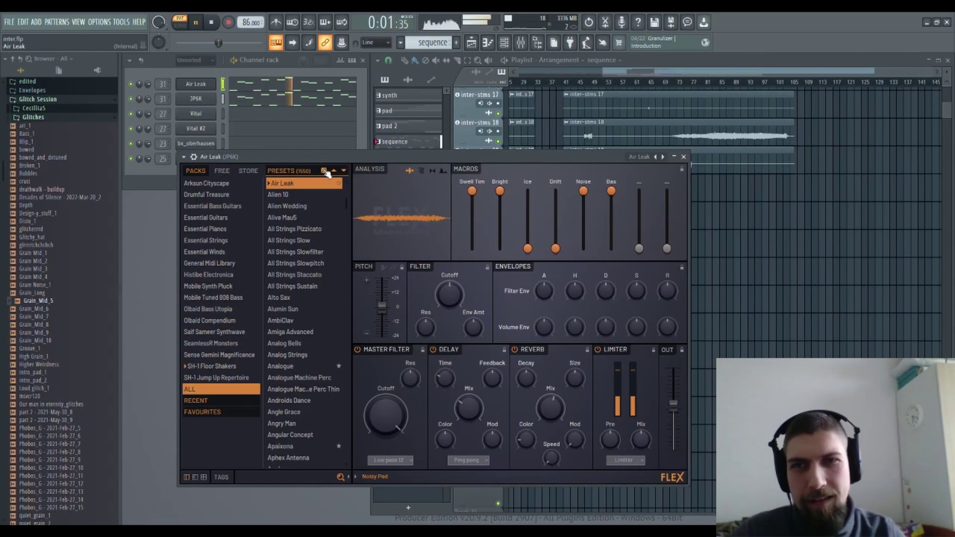
left_click(326, 172)
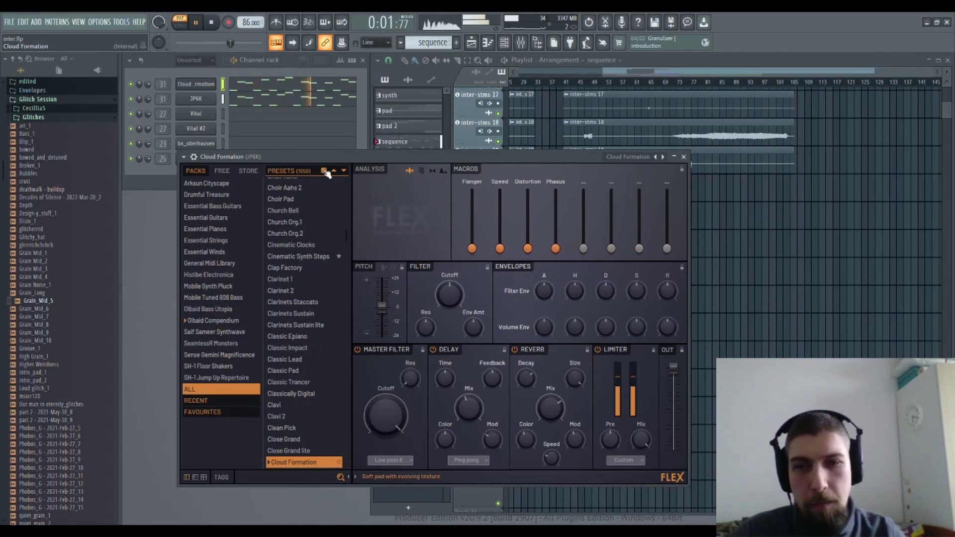
left_click(213, 23)
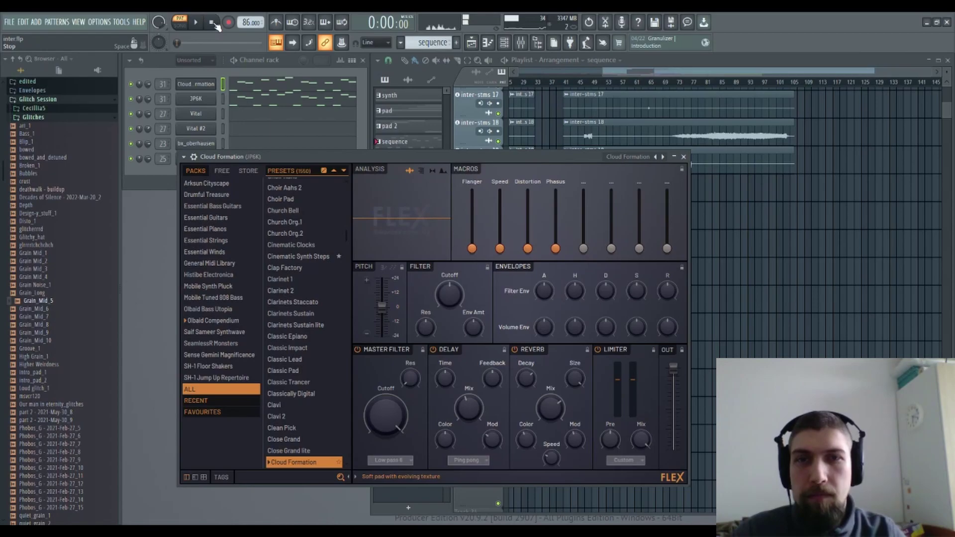
left_click(683, 156)
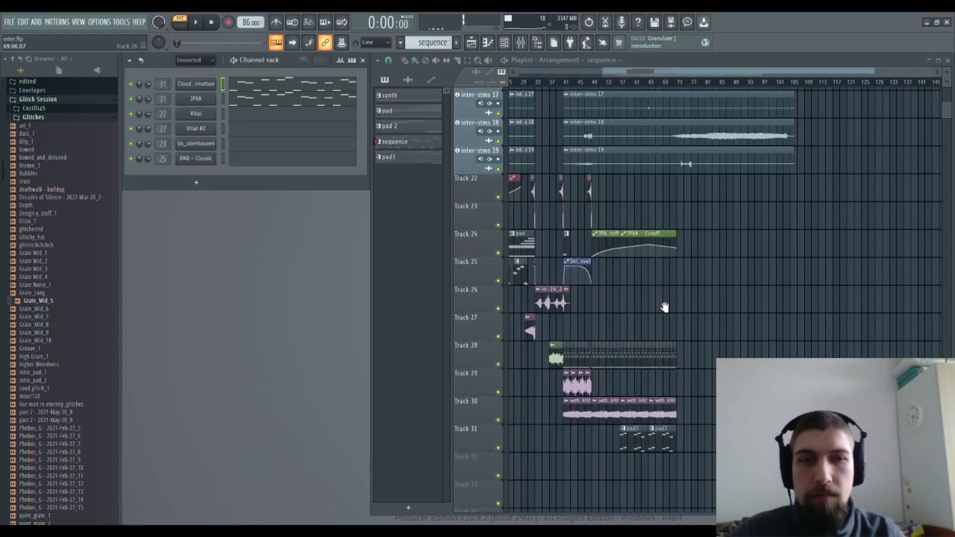
Step: Play the full arrangement from bar 31 to hear the layered sequence in context, and stop playback
scroll(711, 195, "up", 5)
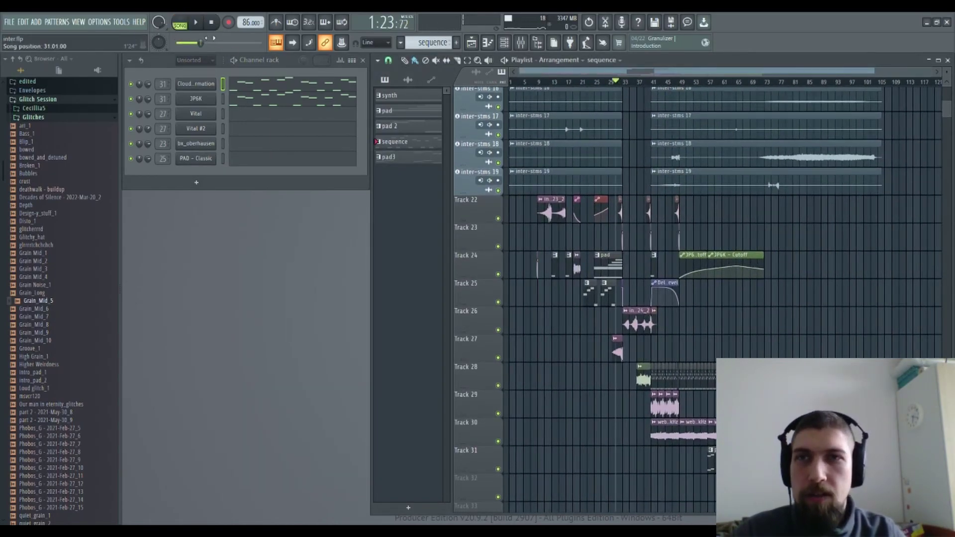
key("space")
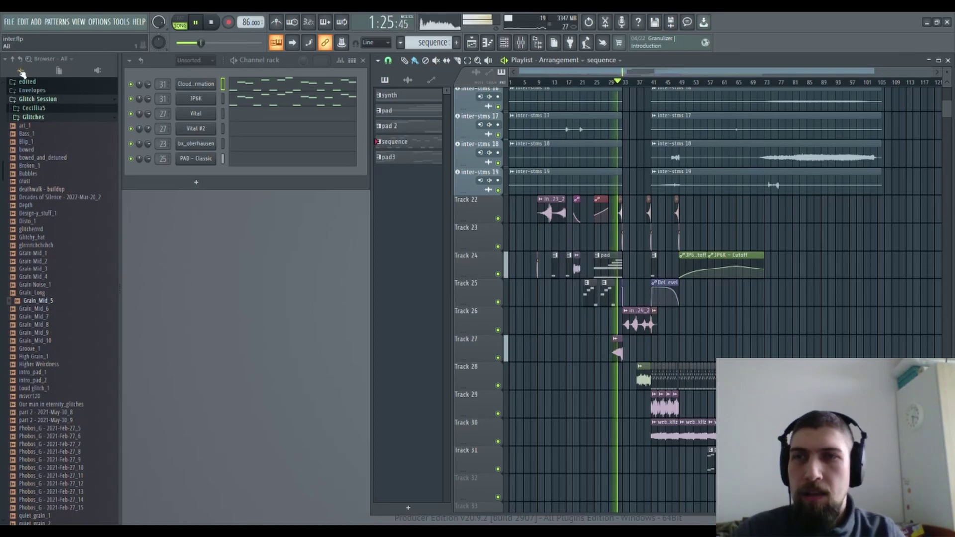
left_click_drag(795, 319, 746, 284)
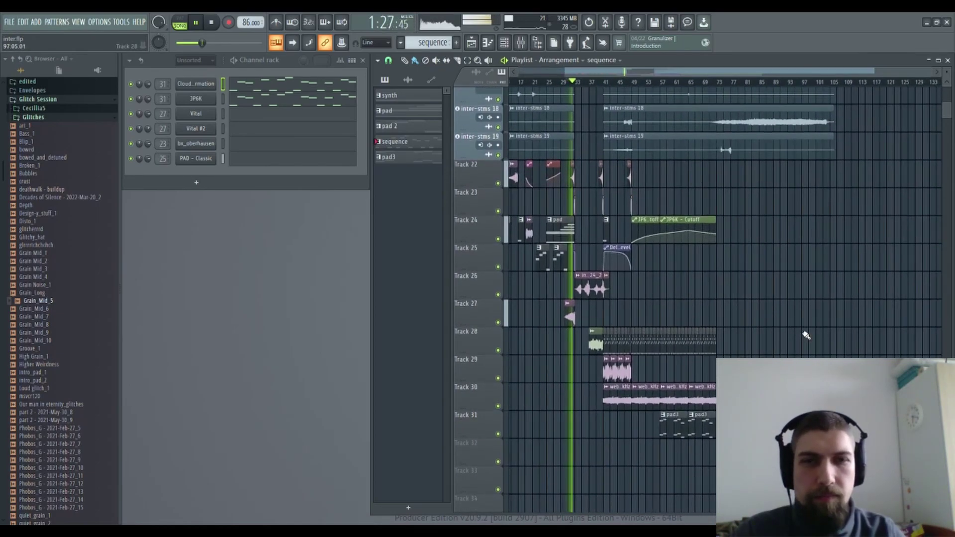
left_click_drag(806, 336, 746, 297)
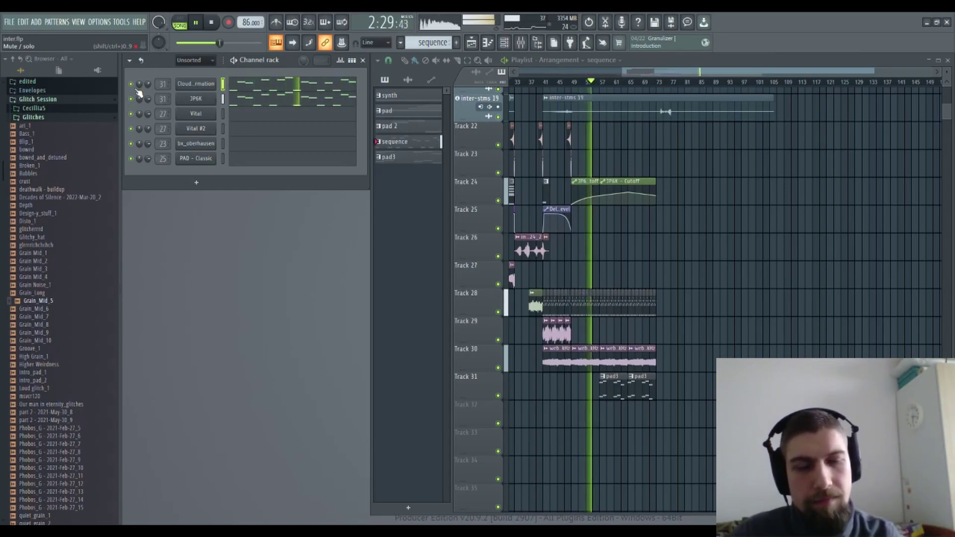
key("space")
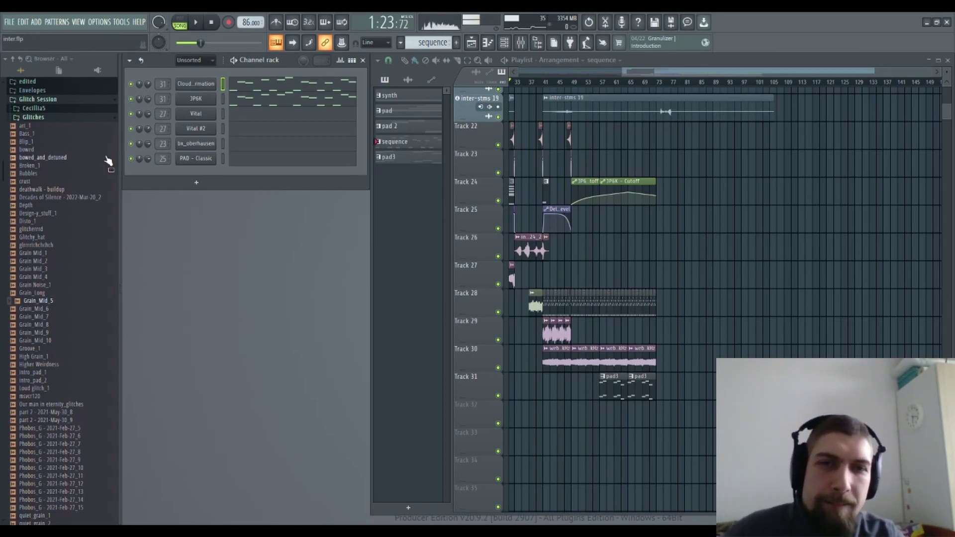
Step: Move the two JP6K Cutoff automation clips from track 24 to track 27, starting at bar 41, and deselect them
scroll(577, 84, "up", 4)
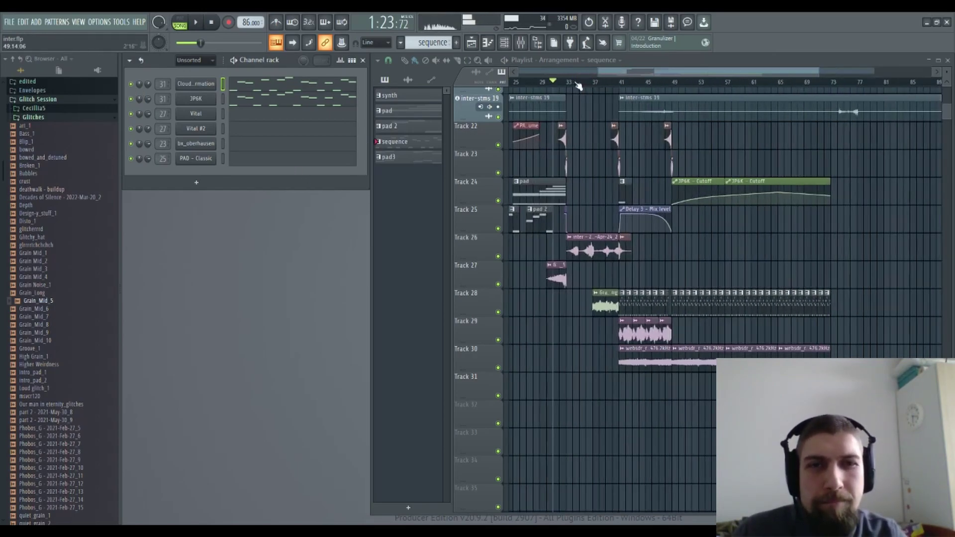
left_click_drag(859, 214, 662, 268)
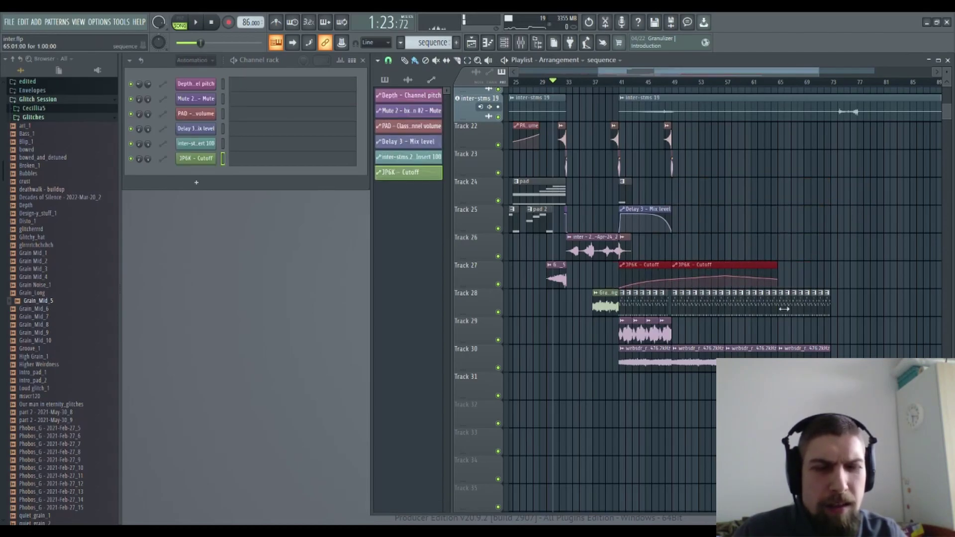
left_click(804, 228)
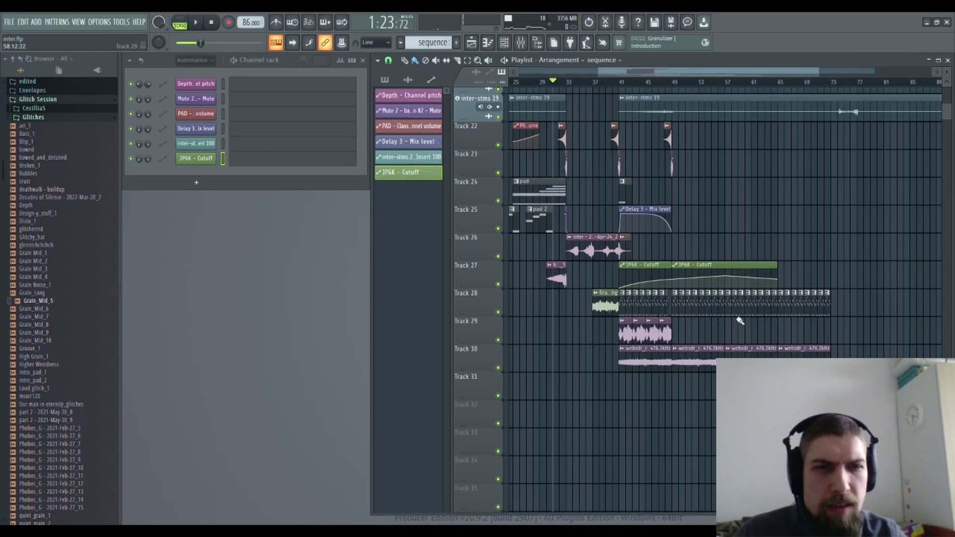
Step: Play the song from just before bar 41 and move the pad3 clips on track 31 to start at bar 53
left_click(611, 88)
key("space")
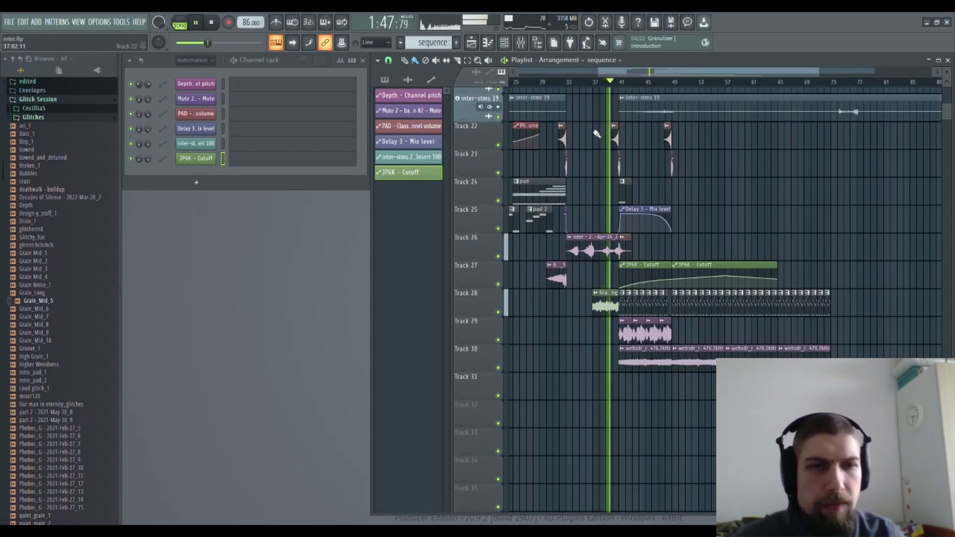
left_click_drag(754, 385, 721, 386)
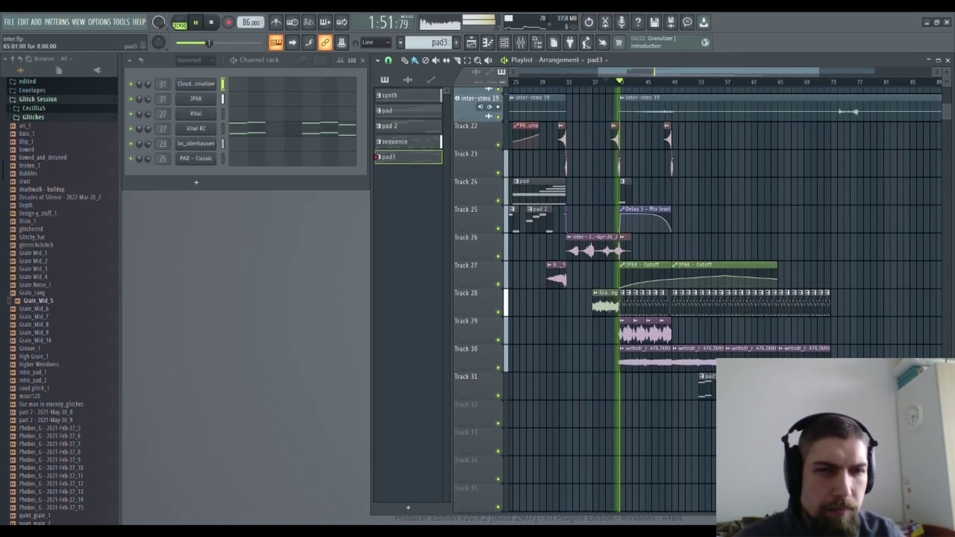
Step: Delete the websdr recording clip on track 30 and the sequence clips on track 28 from bar 65 onward
right_click(816, 349)
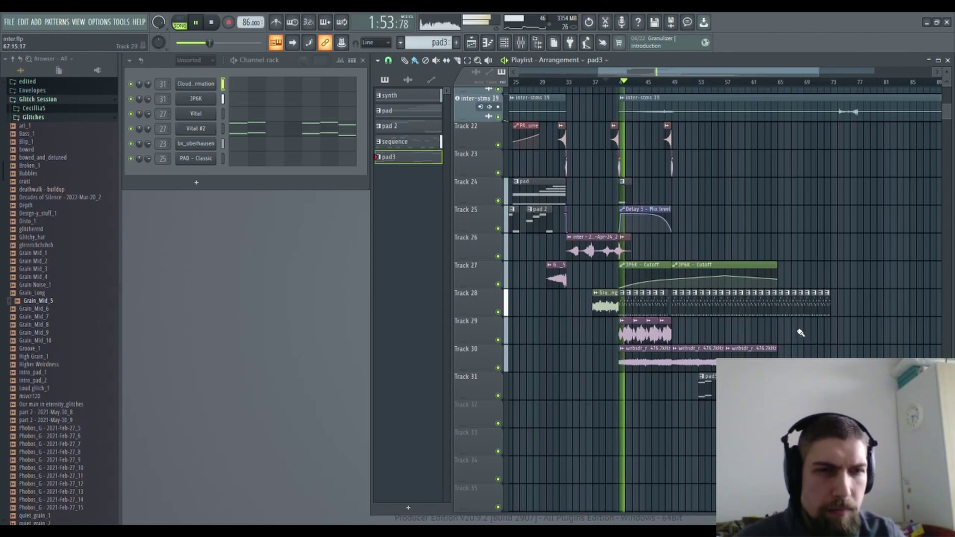
right_click(781, 315)
left_click_drag(780, 316, 898, 310)
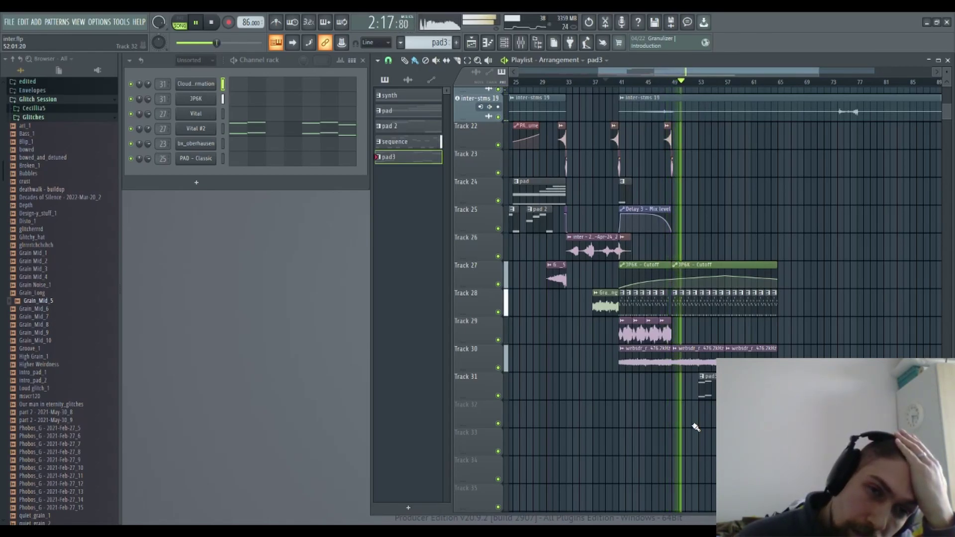
Step: Stop playback, move the pad3 clips on track 31 to start at bar 49, and play the song again
key("space")
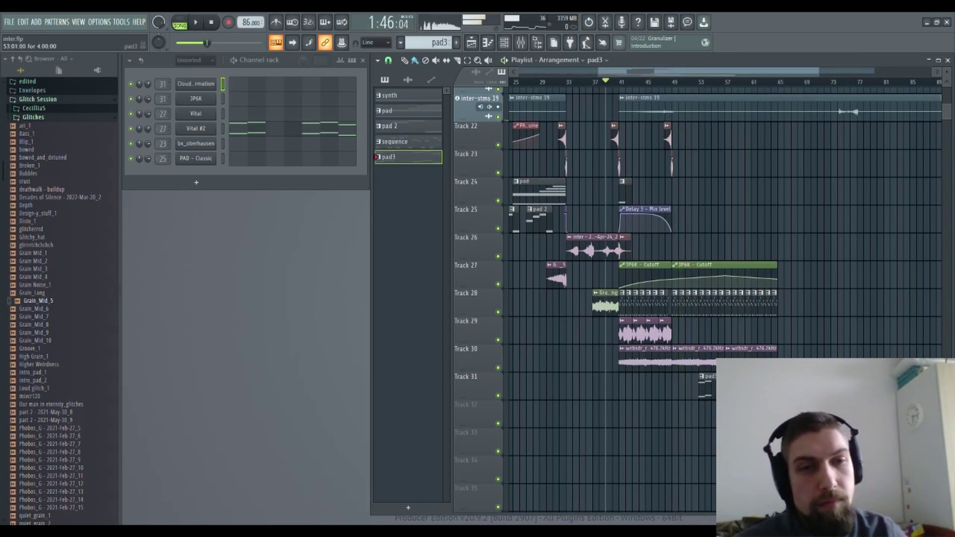
left_click_drag(713, 388, 686, 390)
key("space")
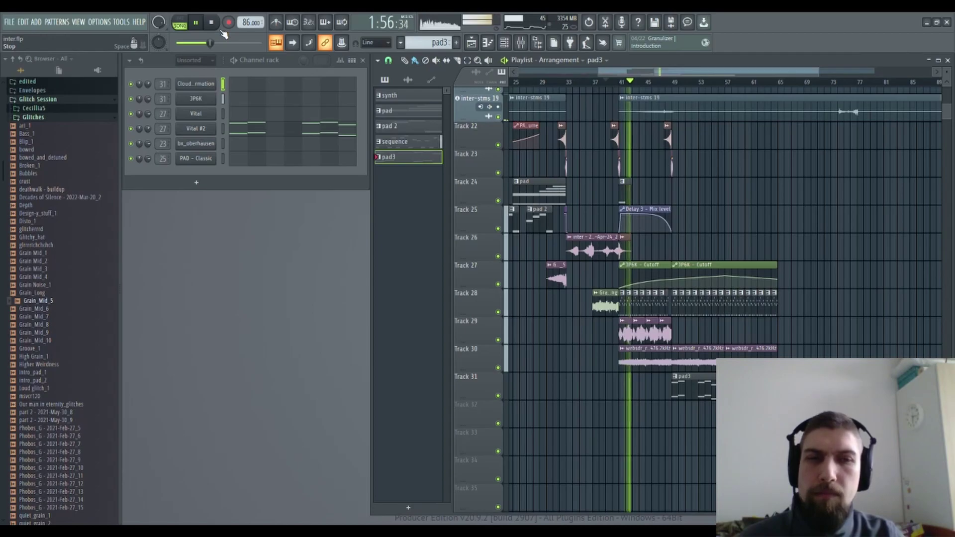
Step: Listen to the arrangement through the end of the sequence section at bar 65, following the clips, and stop playback
scroll(666, 85, "down", 3)
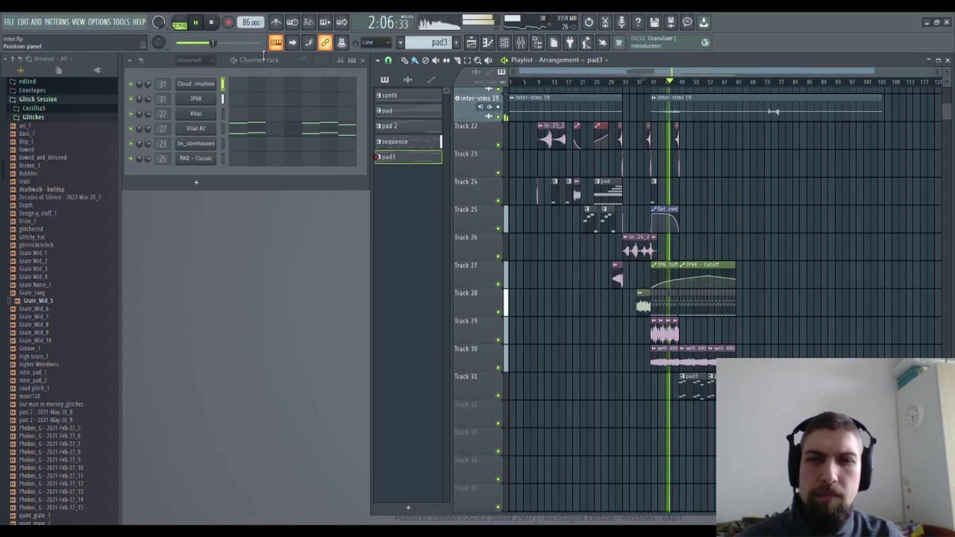
scroll(564, 454, "up", 1)
scroll(563, 454, "up", 4)
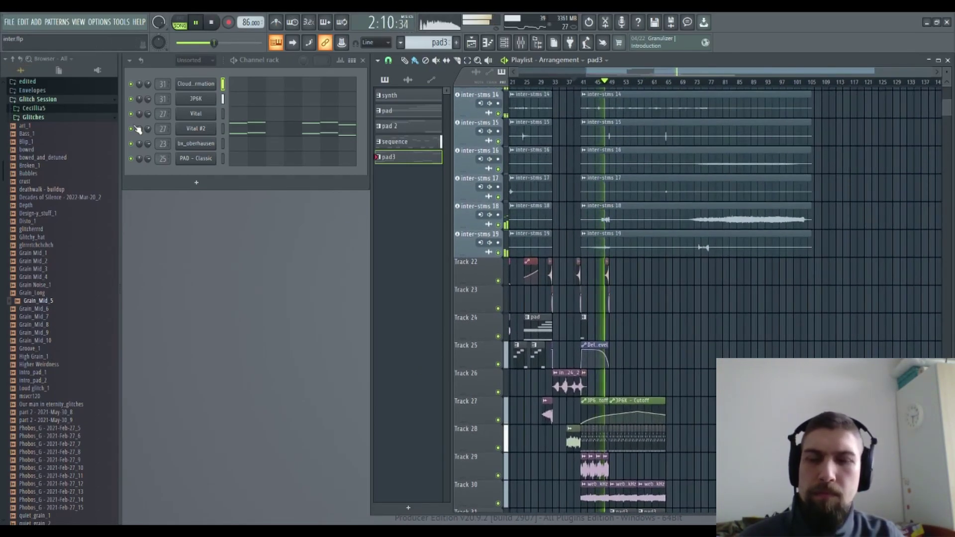
scroll(721, 366, "down", 2)
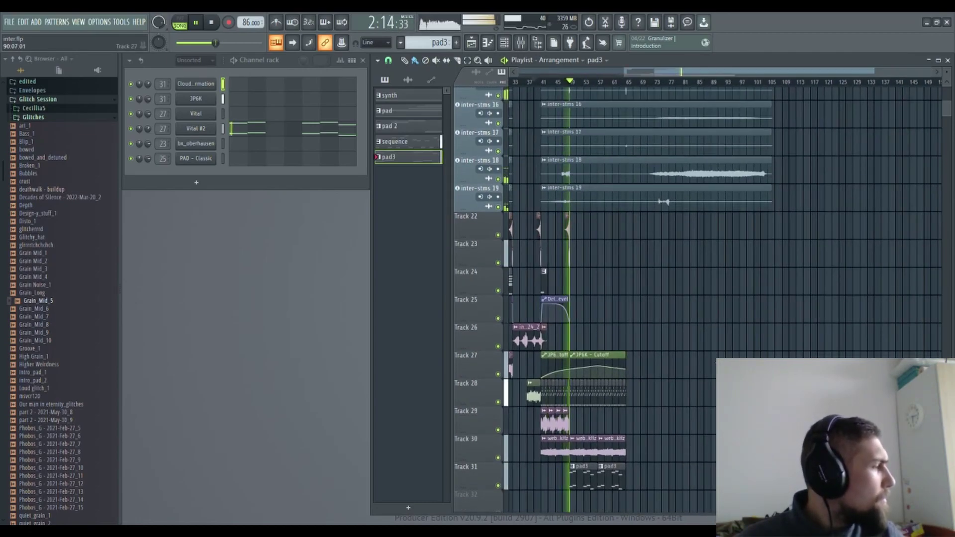
left_click_drag(671, 331, 645, 235)
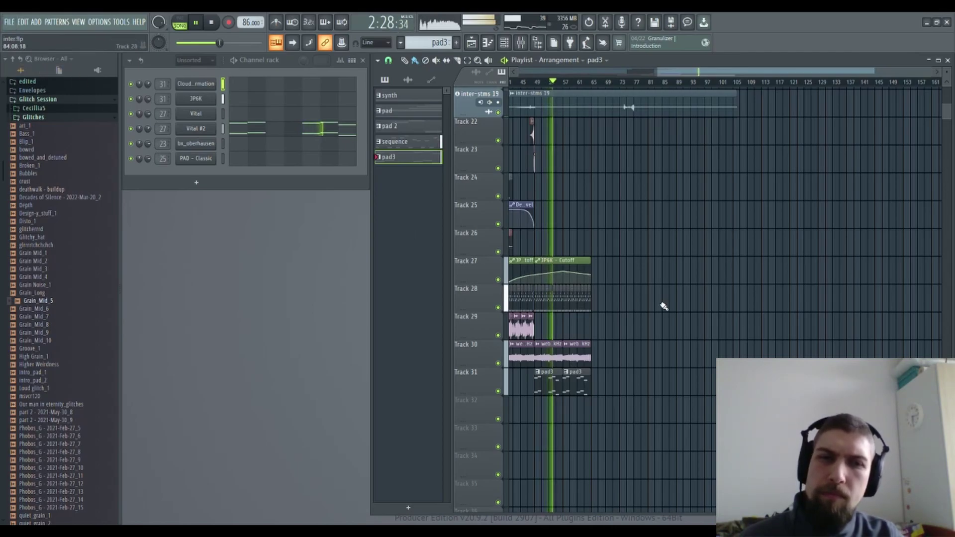
scroll(665, 278, "up", 2)
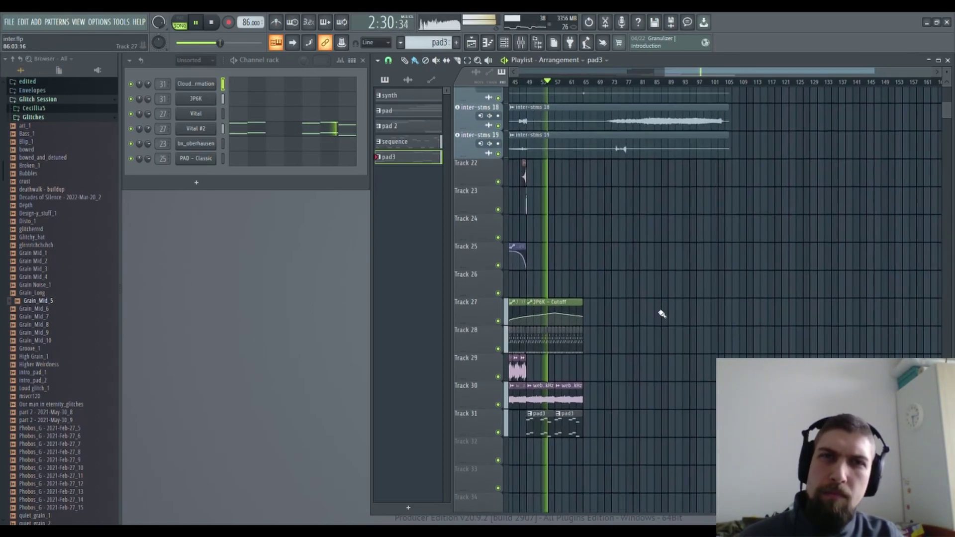
scroll(661, 298, "up", 1)
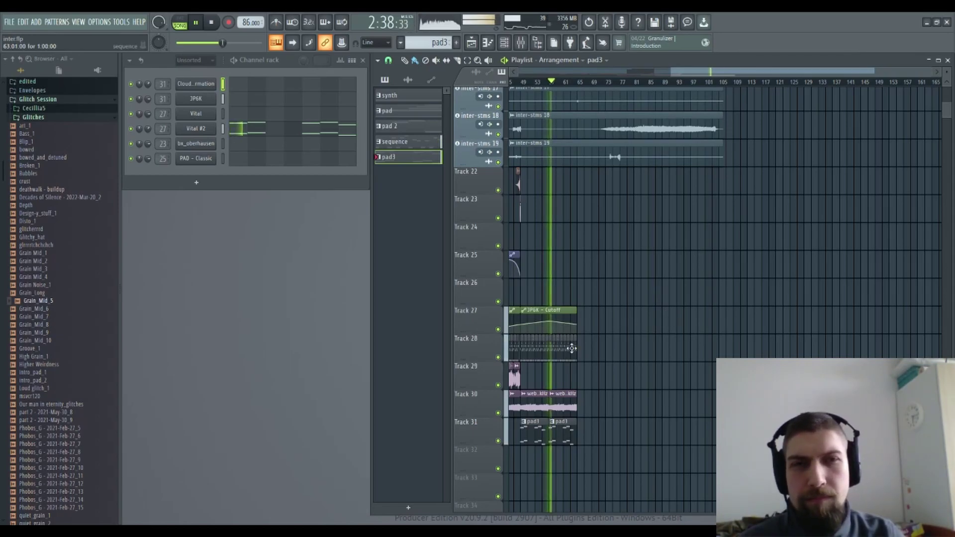
left_click_drag(657, 335, 647, 317)
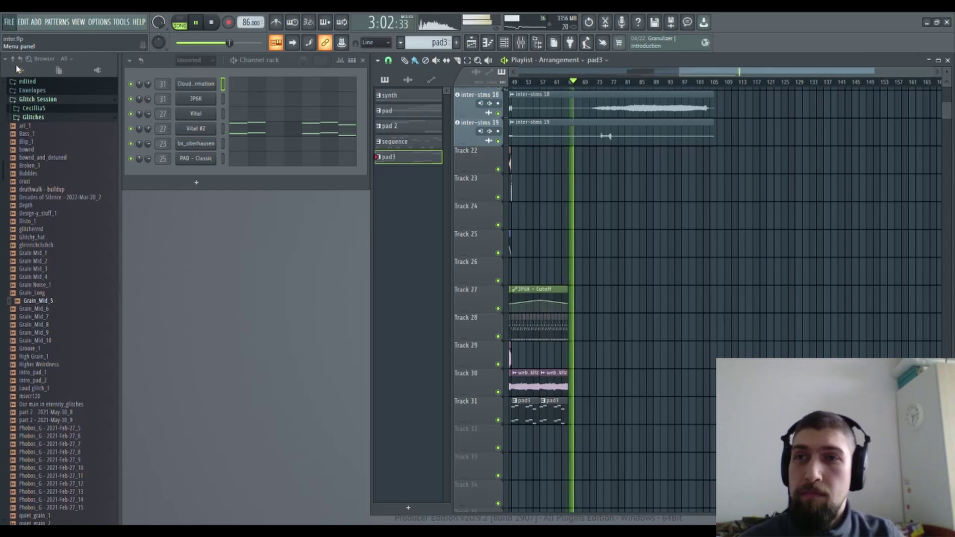
left_click(213, 22)
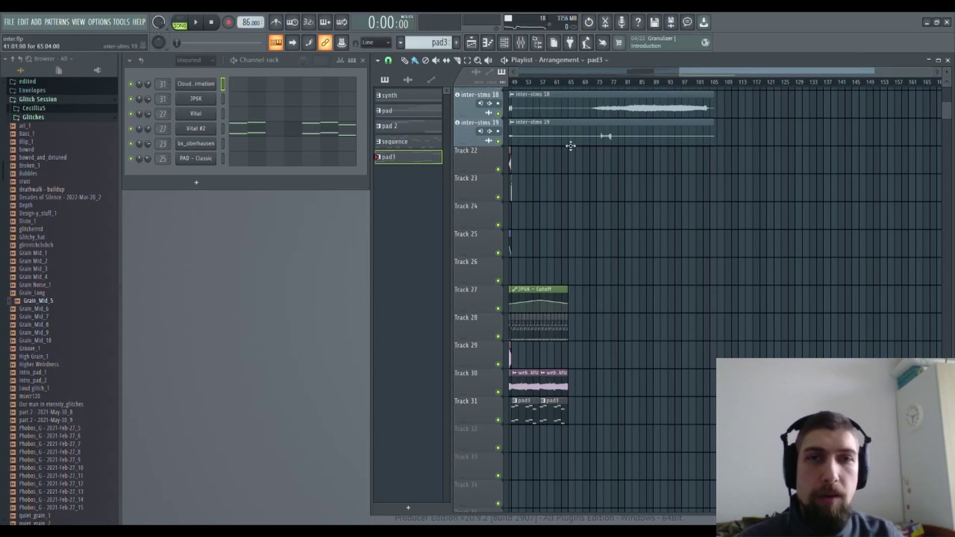
Step: Review the playlist from the intro to the final stems, checking how stems and added clips are laid out on each track
scroll(563, 120, "up", 10)
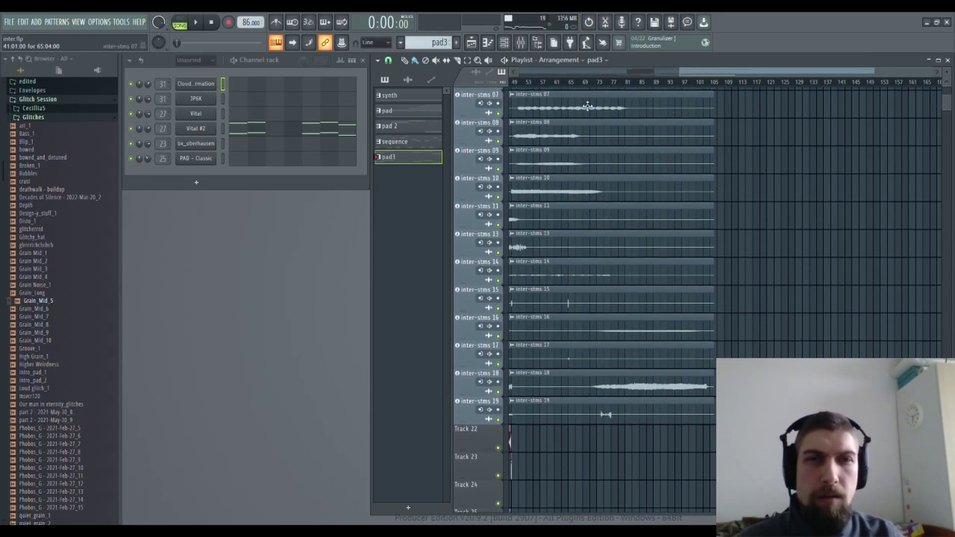
scroll(585, 80, "up", 2)
left_click_drag(691, 171, 550, 177)
left_click_drag(669, 224, 544, 214)
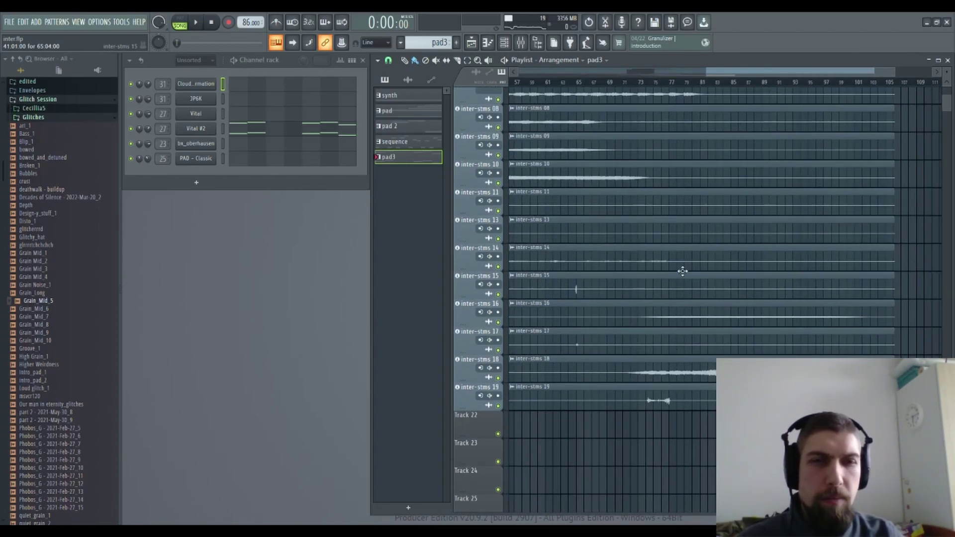
scroll(683, 277, "up", 6)
left_click_drag(698, 397, 698, 181)
left_click_drag(729, 286, 750, 131)
left_click_drag(726, 356, 828, 242)
left_click_drag(752, 232, 902, 319)
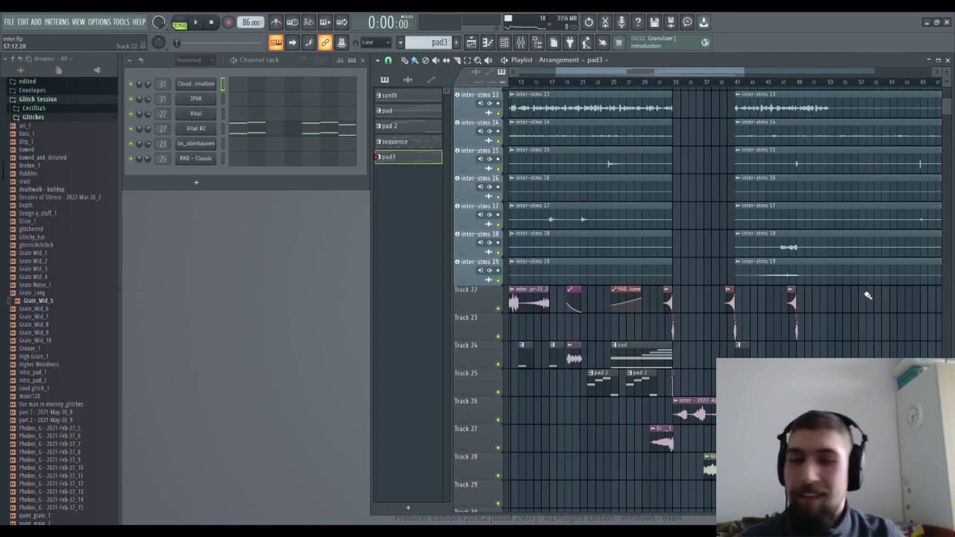
left_click_drag(843, 353, 928, 409)
left_click_drag(692, 388, 746, 410)
left_click_drag(801, 280, 785, 500)
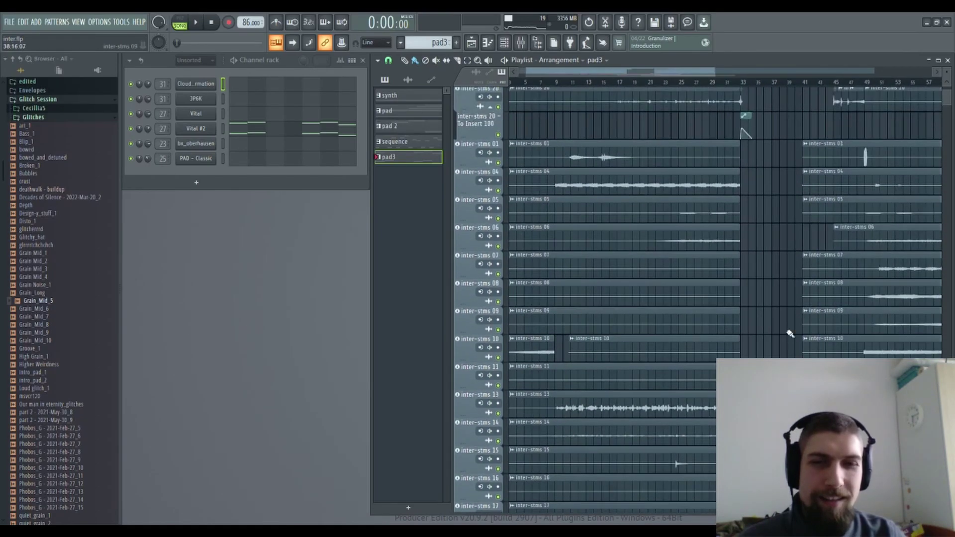
left_click_drag(788, 334, 784, 361)
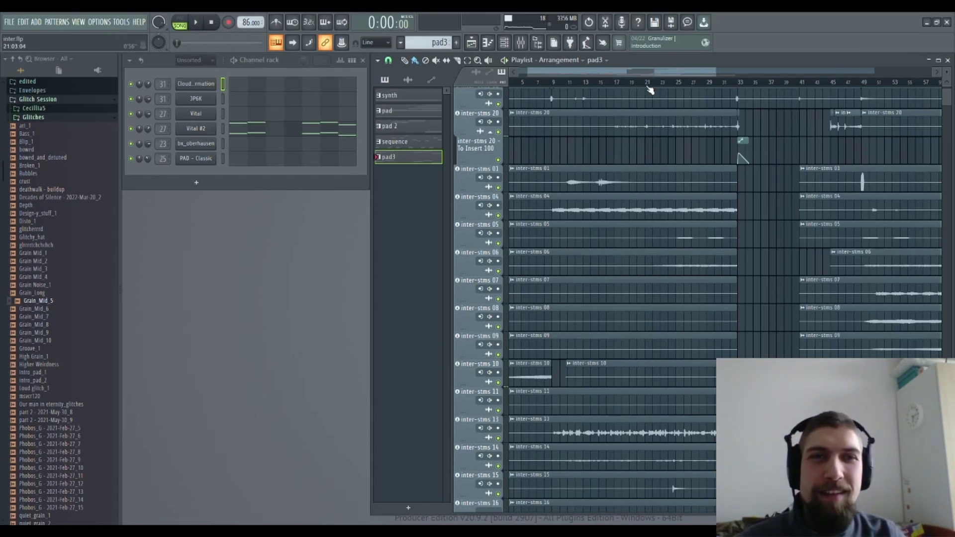
scroll(649, 90, "down", 3)
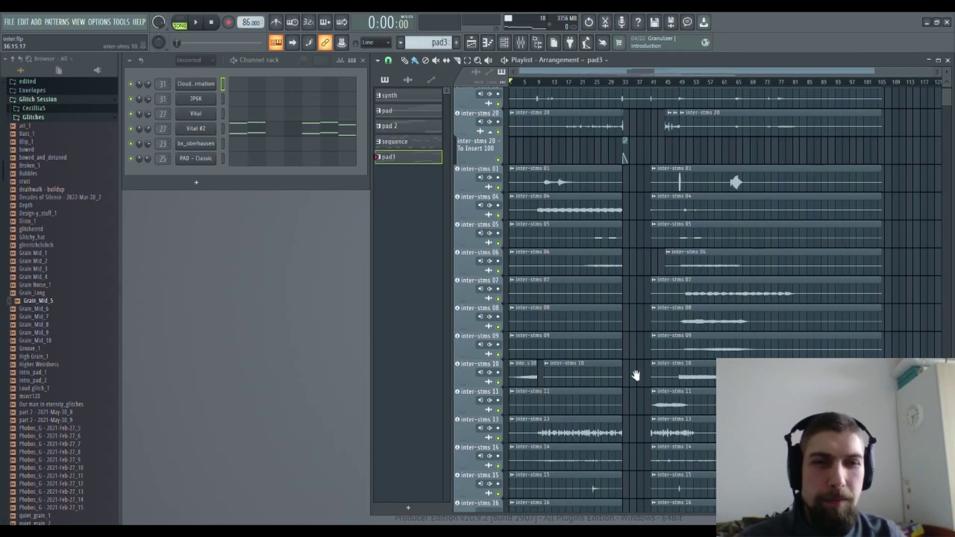
scroll(635, 375, "down", 8)
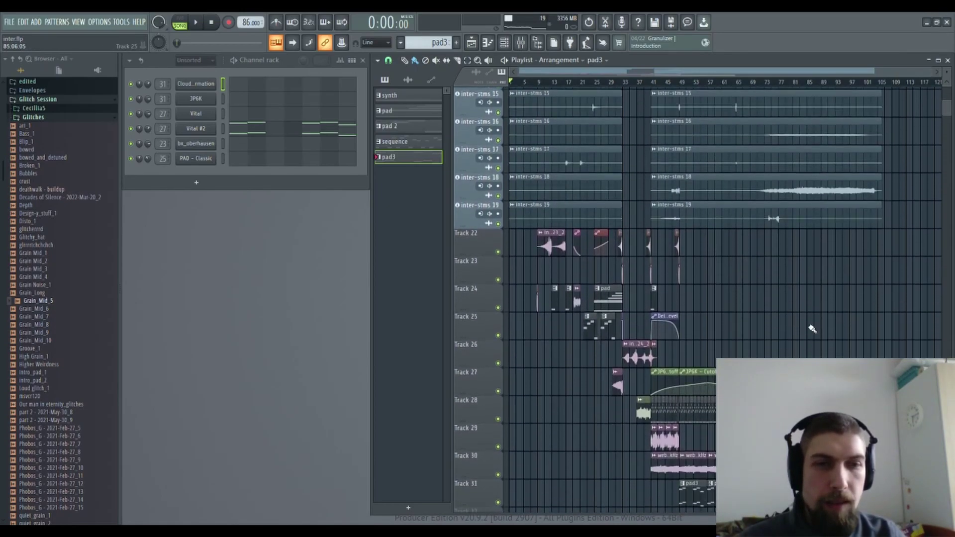
Step: Play the song from shortly before the sequence section ends at bar 65
scroll(786, 324, "right", 3)
left_click_drag(754, 332, 673, 420)
left_click(603, 83)
key("space")
left_click_drag(777, 405, 738, 398)
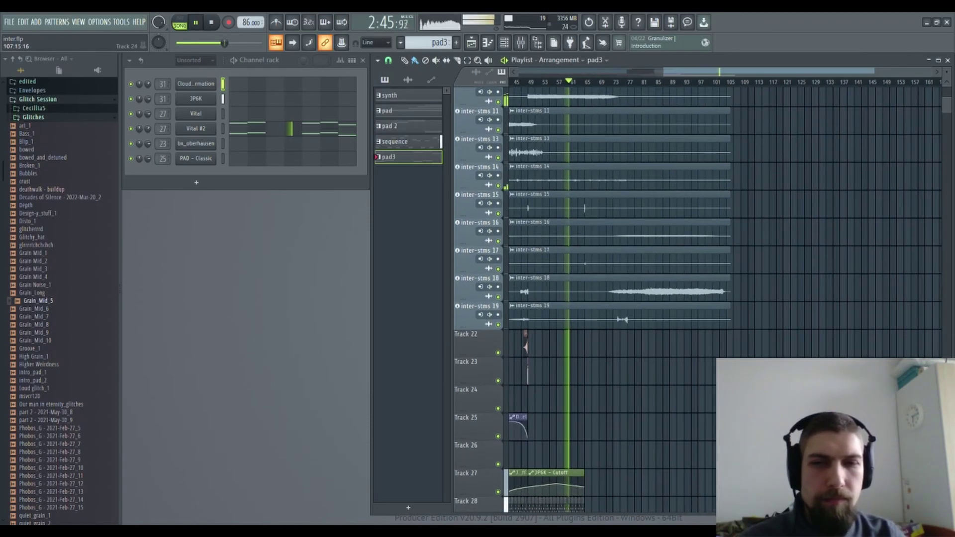
Step: Set the dry output of Fruity Delay 3 on the JP6K mixer track to about 83%, and close the delay and mixer windows
left_click(522, 47)
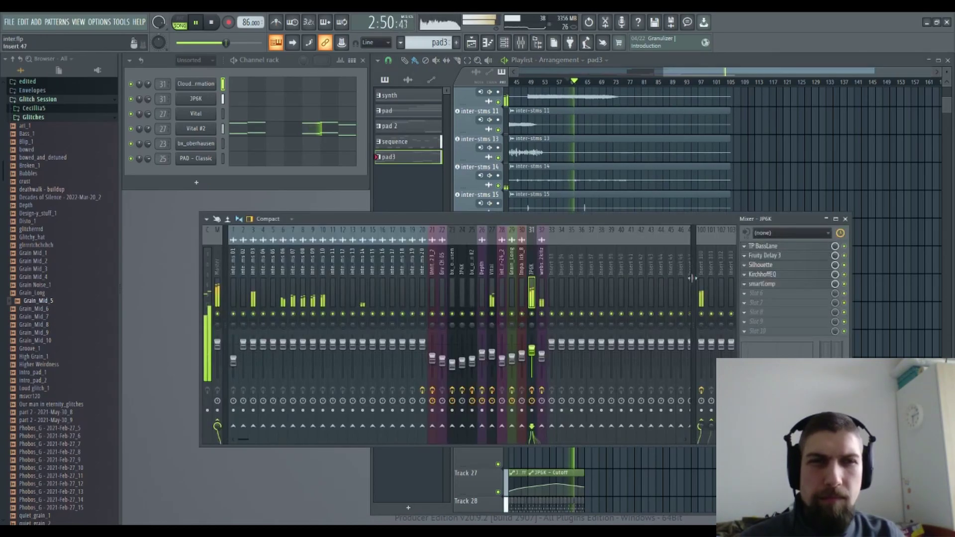
left_click(779, 255)
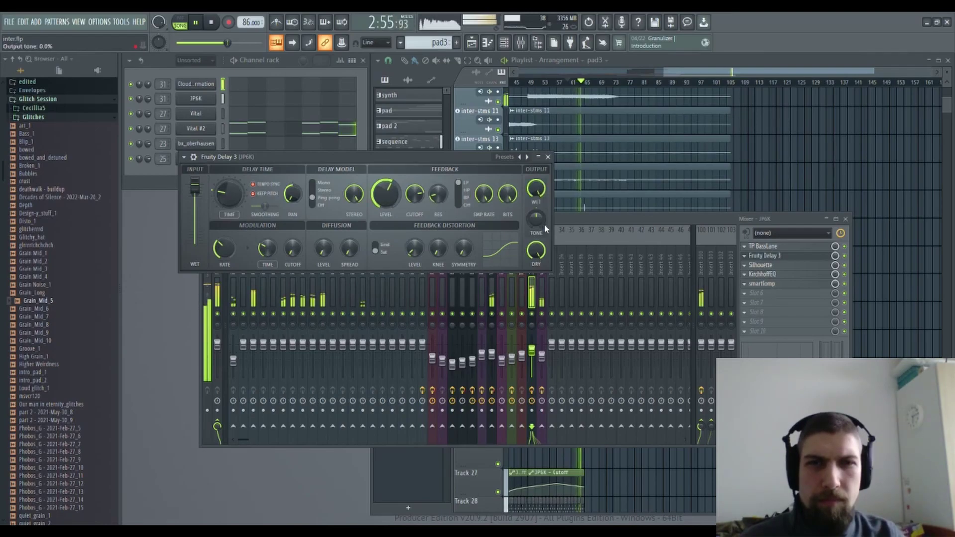
left_click_drag(536, 249, 537, 258)
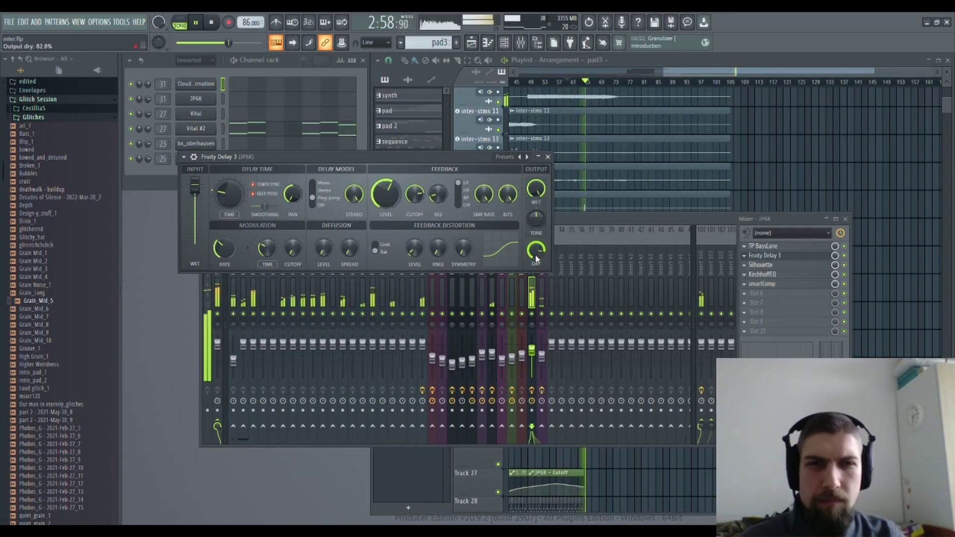
left_click(547, 157)
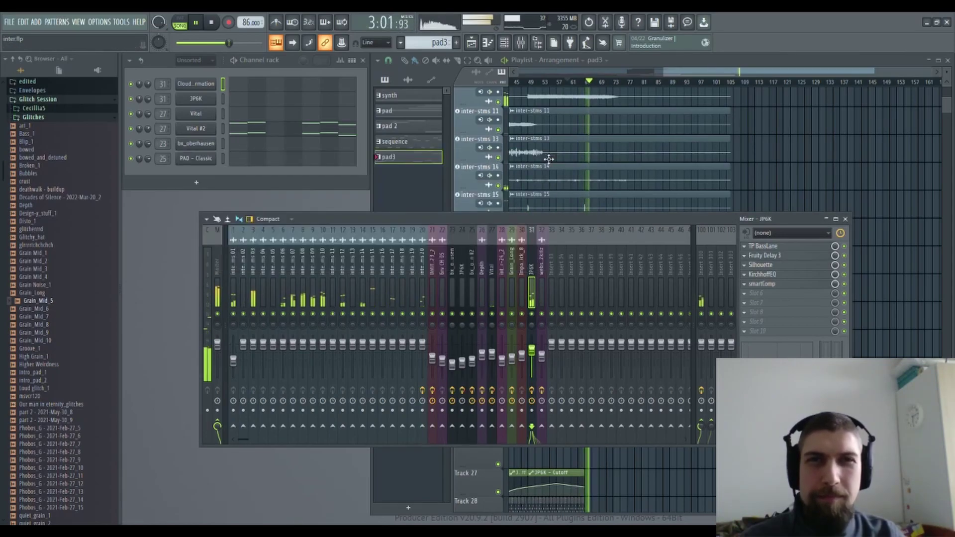
left_click(845, 219)
Step: Listen to the passage after bar 65, checking which stems and added clips continue past the sequence section
scroll(703, 211, "down", 5)
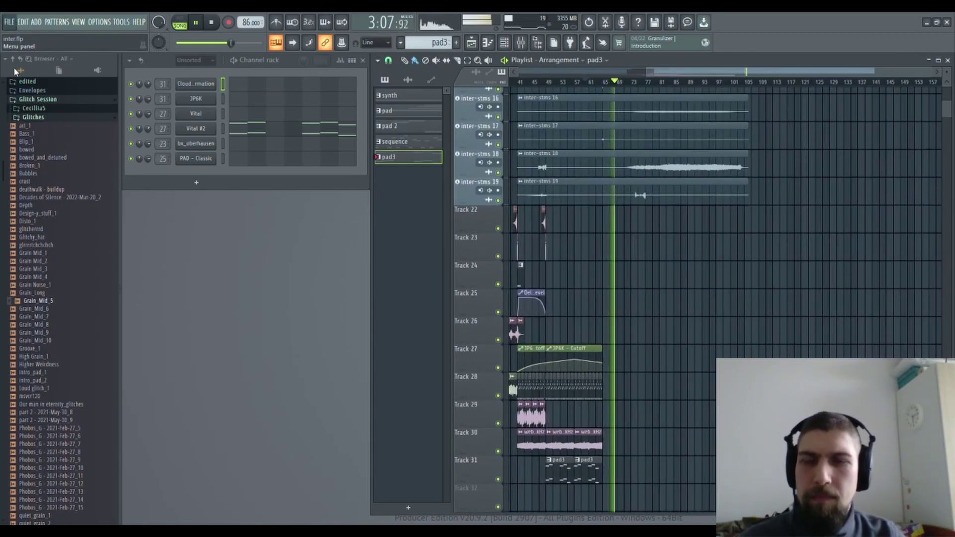
scroll(652, 315, "up", 8)
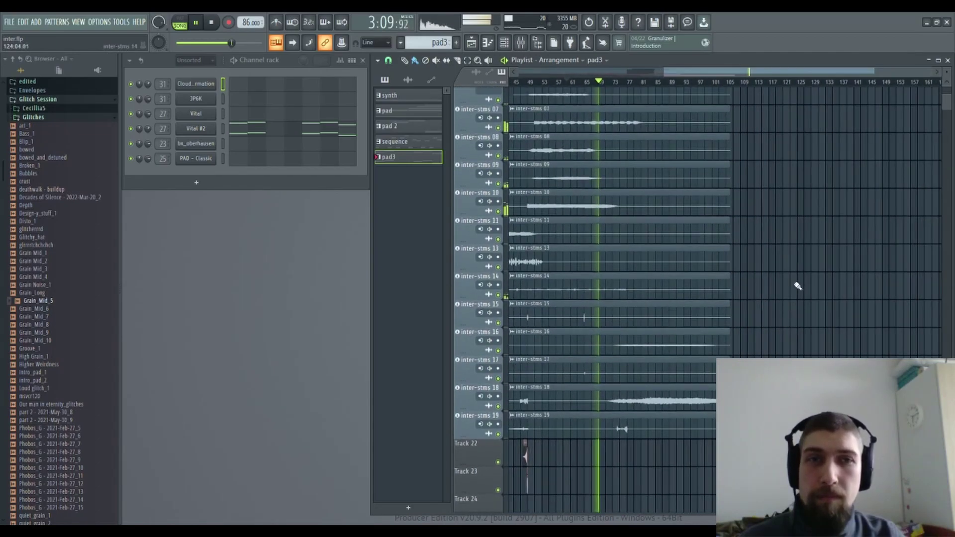
scroll(775, 340, "up", 6)
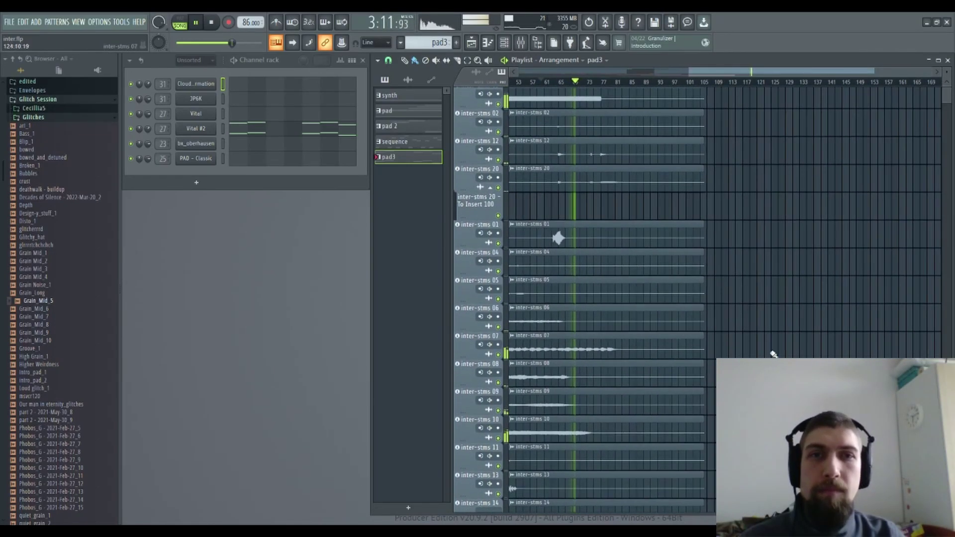
scroll(761, 323, "down", 2)
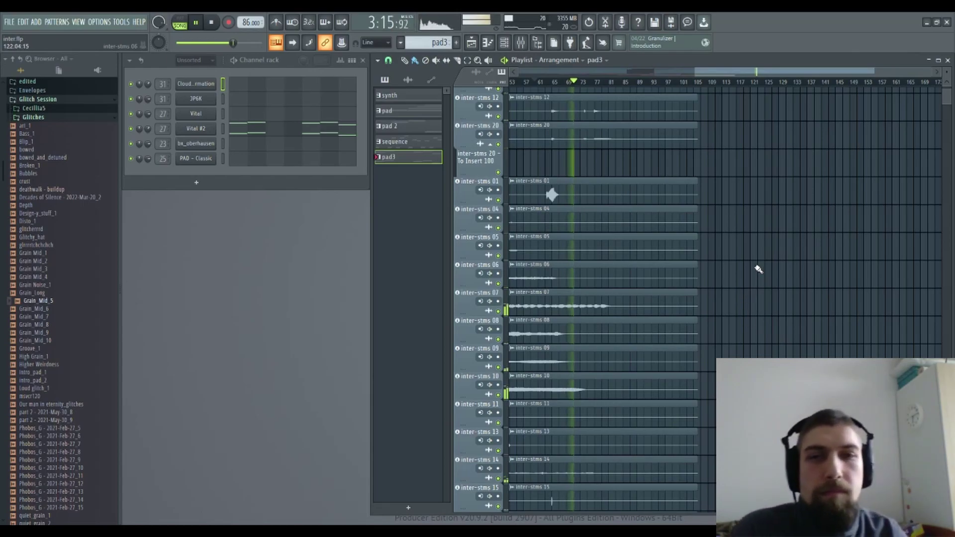
scroll(765, 298, "down", 3)
scroll(765, 298, "down", 5)
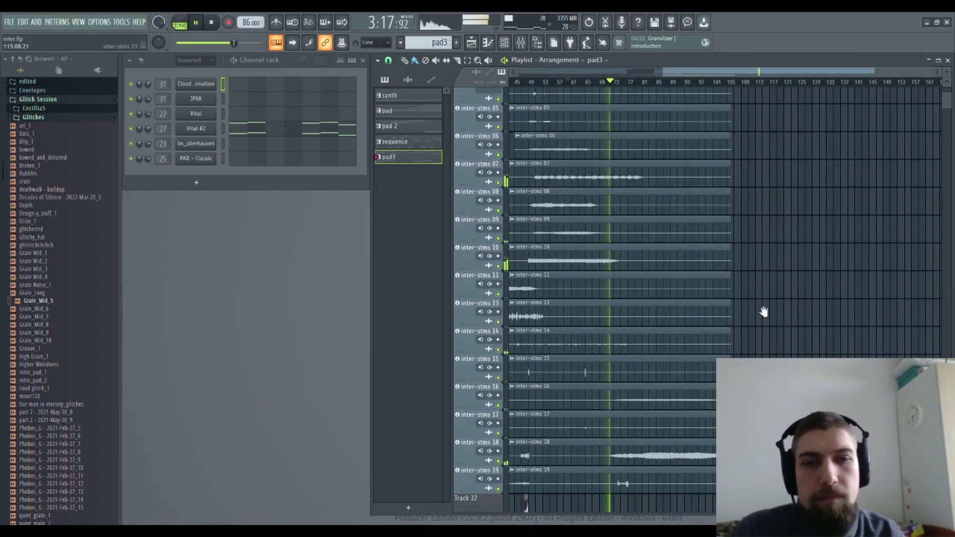
scroll(769, 275, "down", 7)
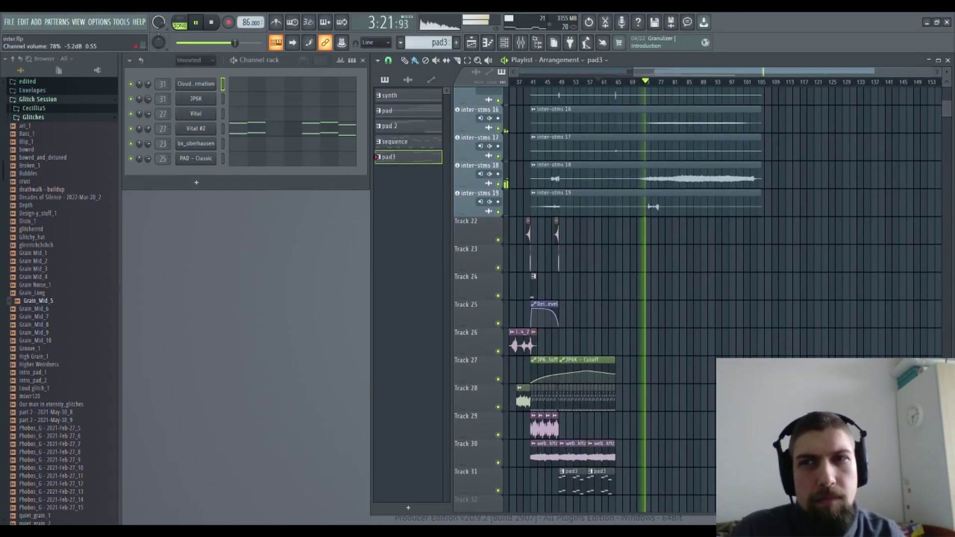
scroll(776, 305, "up", 1)
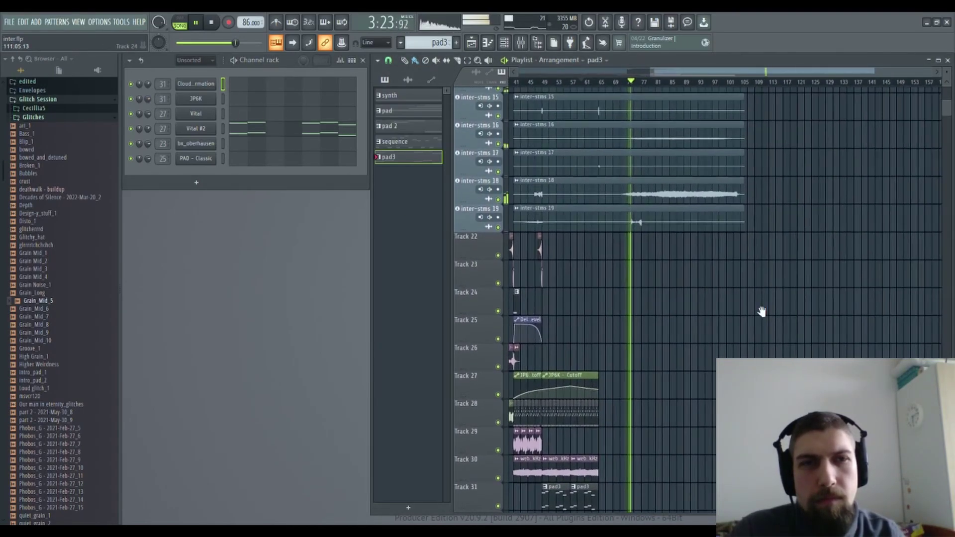
scroll(635, 91, "up", 6)
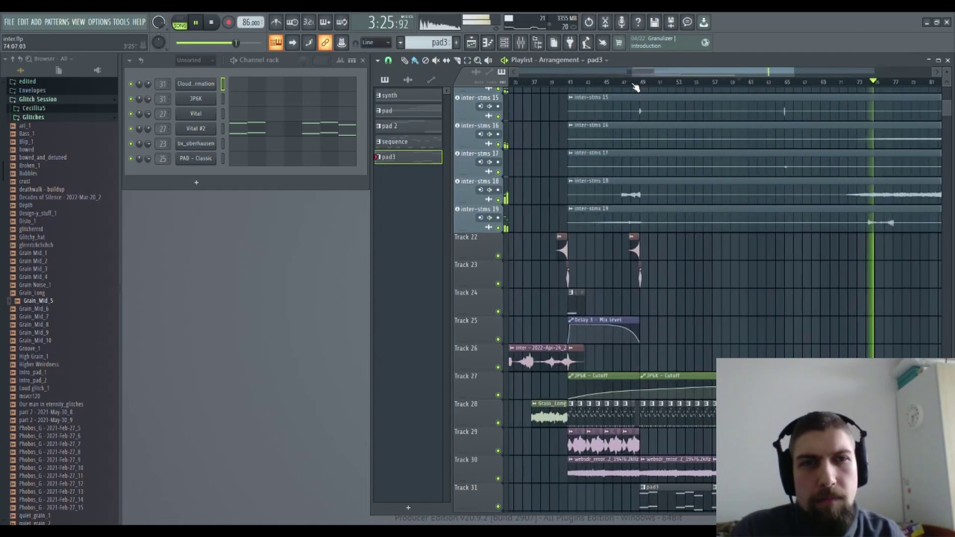
Step: Keep listening through the final part up to about bar 88, following the lower inter-stms tracks and empty tracks below them
left_click_drag(861, 311, 637, 292)
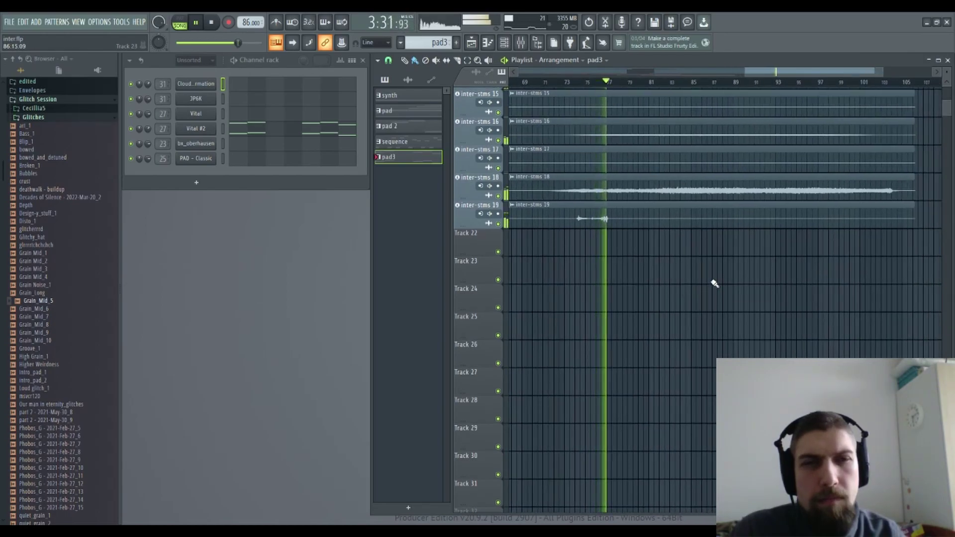
left_click_drag(714, 283, 701, 294)
left_click_drag(658, 318, 649, 377)
left_click_drag(692, 357, 680, 385)
left_click_drag(694, 373, 679, 405)
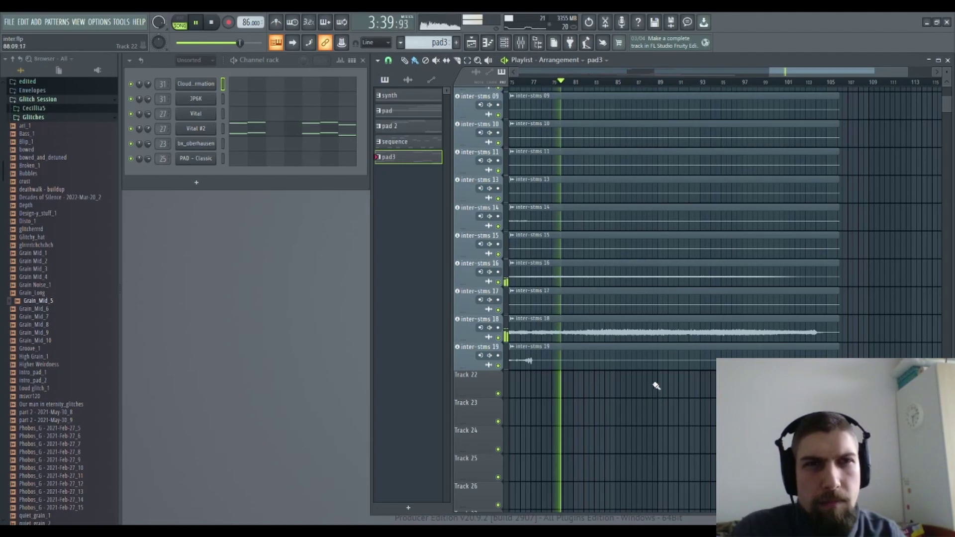
left_click_drag(715, 376, 700, 387)
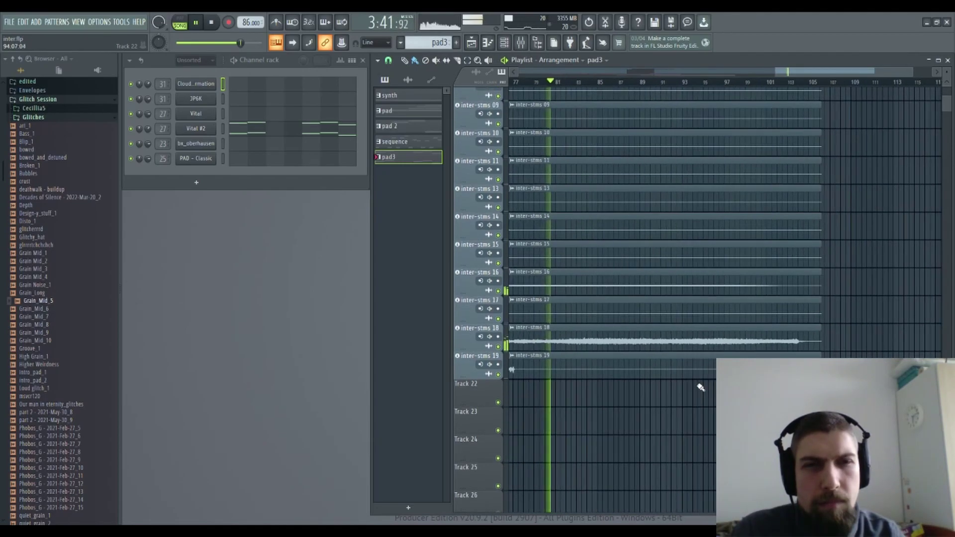
left_click_drag(868, 267, 834, 358)
left_click_drag(848, 278, 842, 214)
left_click_drag(822, 354, 849, 195)
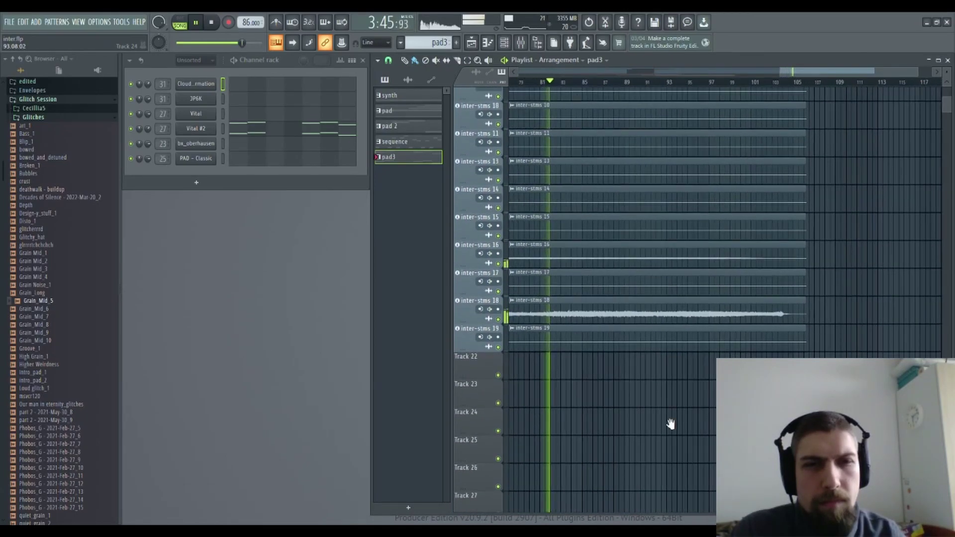
left_click_drag(676, 426, 717, 396)
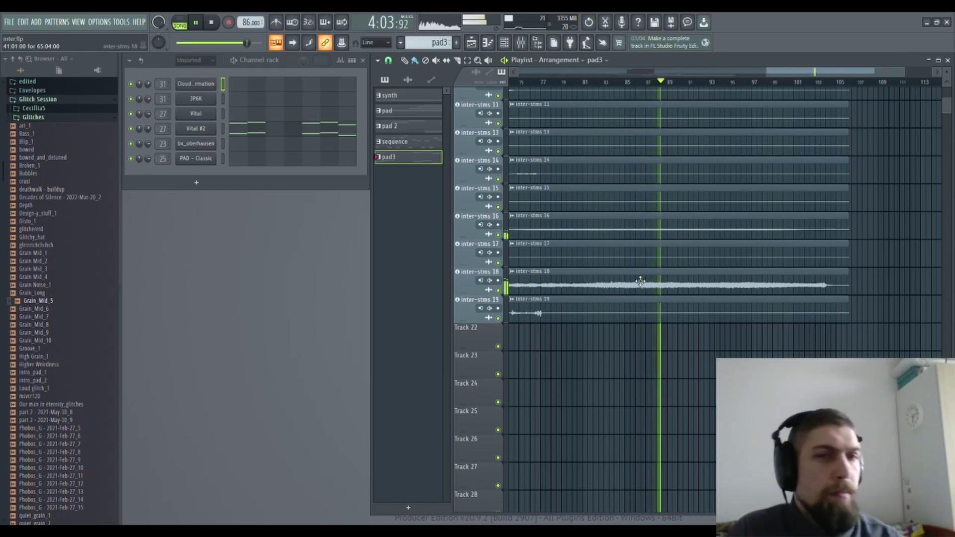
Step: Mute and unmute inter-stms 12 and one further stem track during playback to identify which stem is sounding
scroll(654, 337, "up", 5)
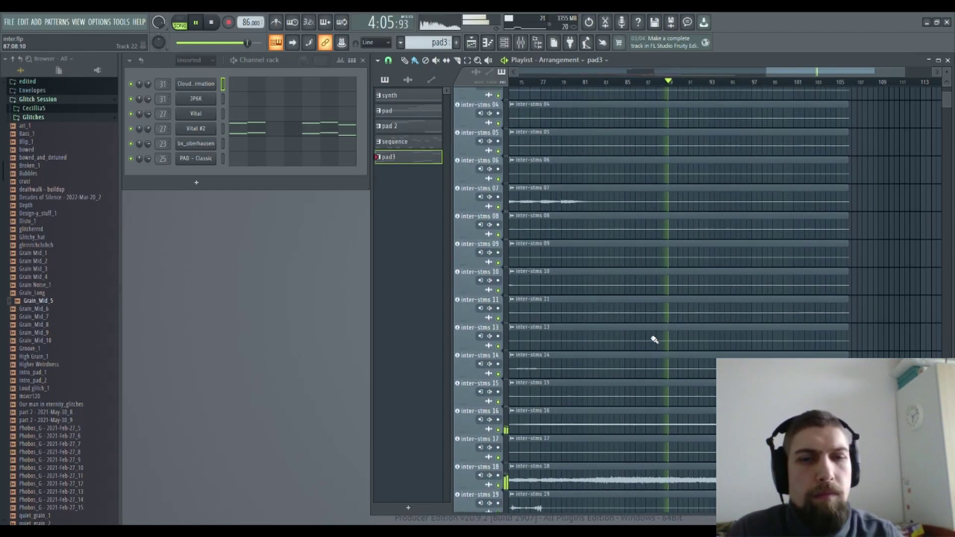
scroll(652, 263, "up", 4)
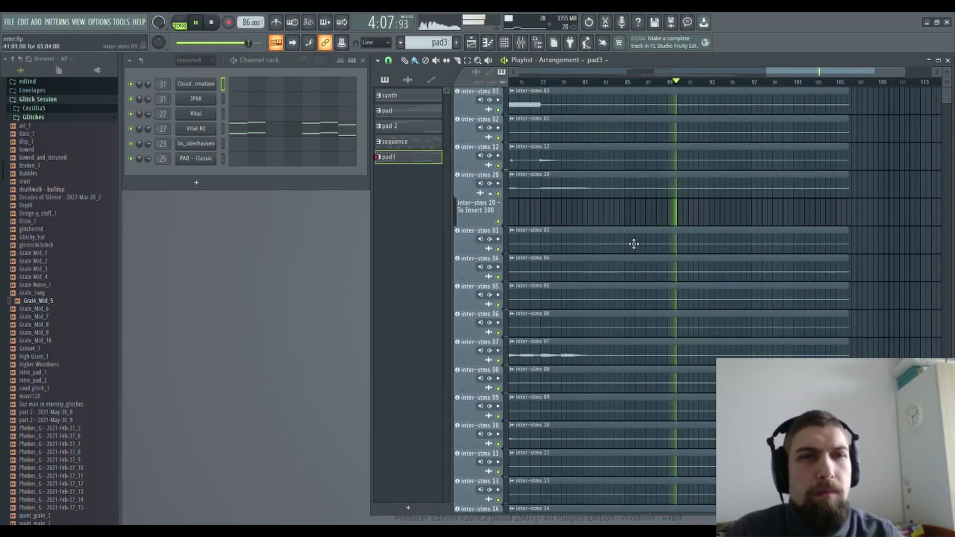
left_click(498, 165)
left_click(499, 165)
scroll(576, 151, "down", 2)
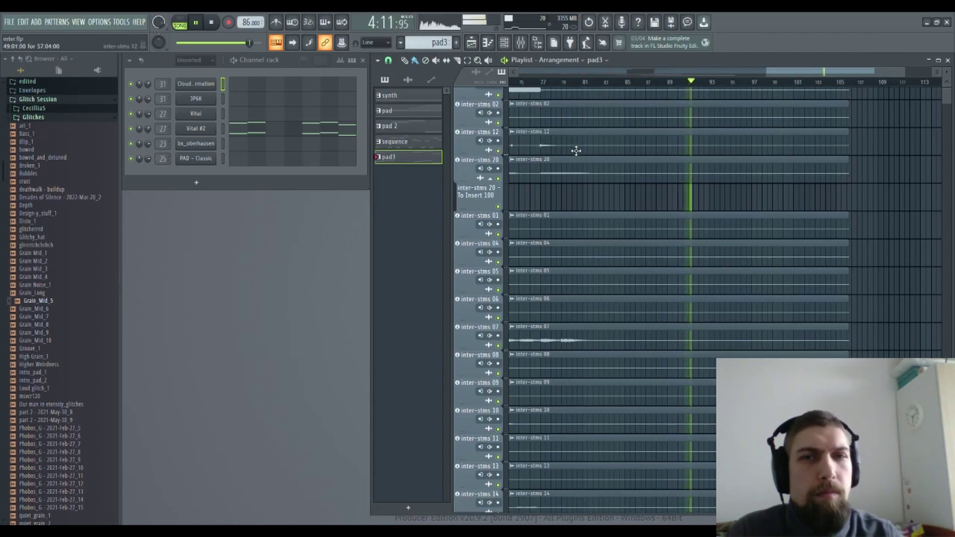
scroll(572, 199, "down", 3)
left_click(497, 280)
left_click(498, 280)
Step: Mute and unmute inter-stms 18 and inter-stms 16 during playback to compare what each contributes
scroll(566, 279, "down", 3)
left_click(497, 416)
left_click(498, 417)
left_click(497, 417)
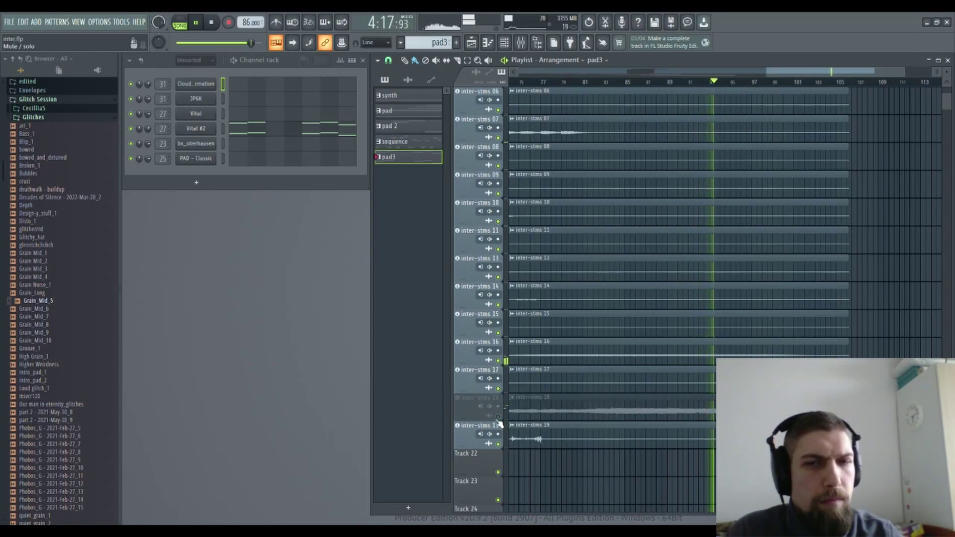
left_click(498, 416)
left_click(497, 361)
left_click(498, 360)
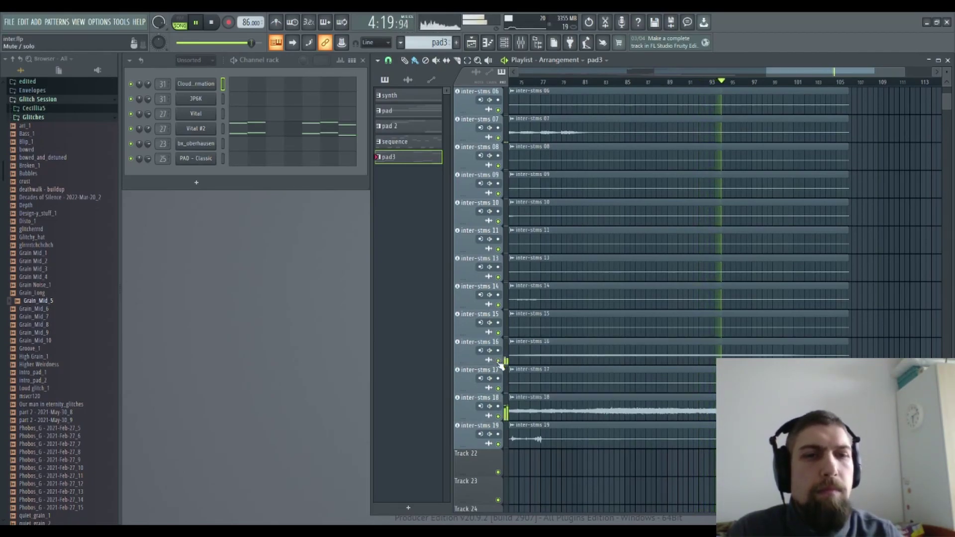
Step: Stop playback and open the channel settings of the inter-stms 18 audio clip
scroll(647, 427, "down", 3)
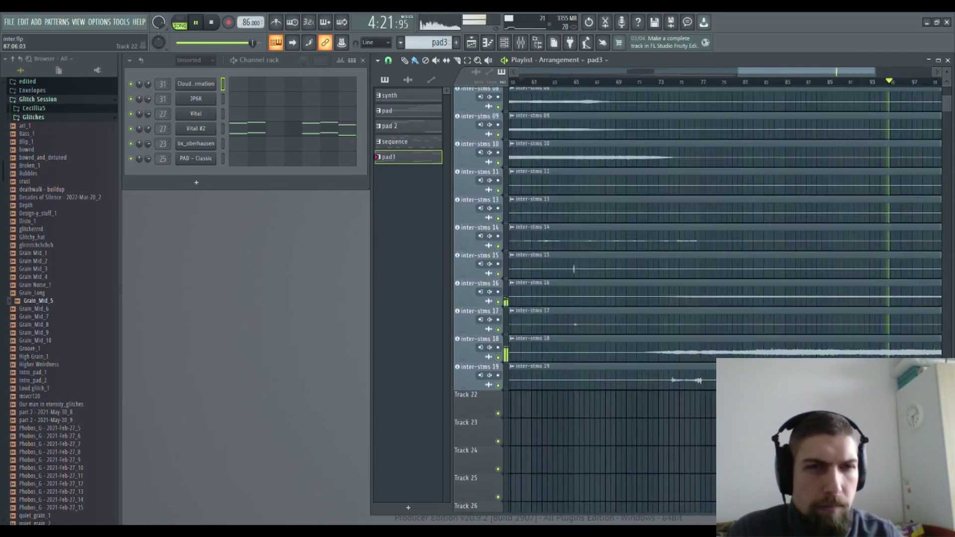
left_click_drag(755, 432, 706, 437)
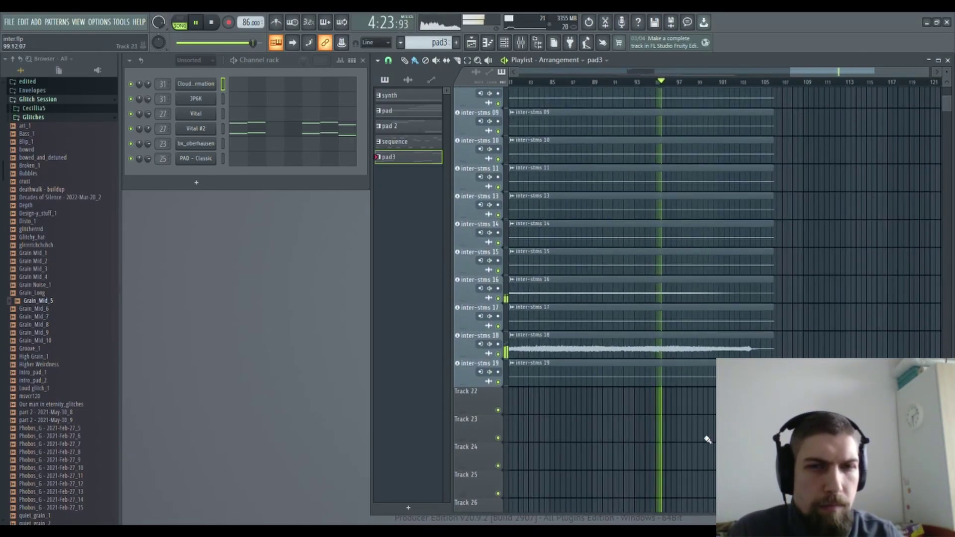
left_click(212, 21)
mouse_move(613, 438)
left_mouse_down()
mouse_move(759, 351)
mouse_move(771, 312)
left_mouse_up()
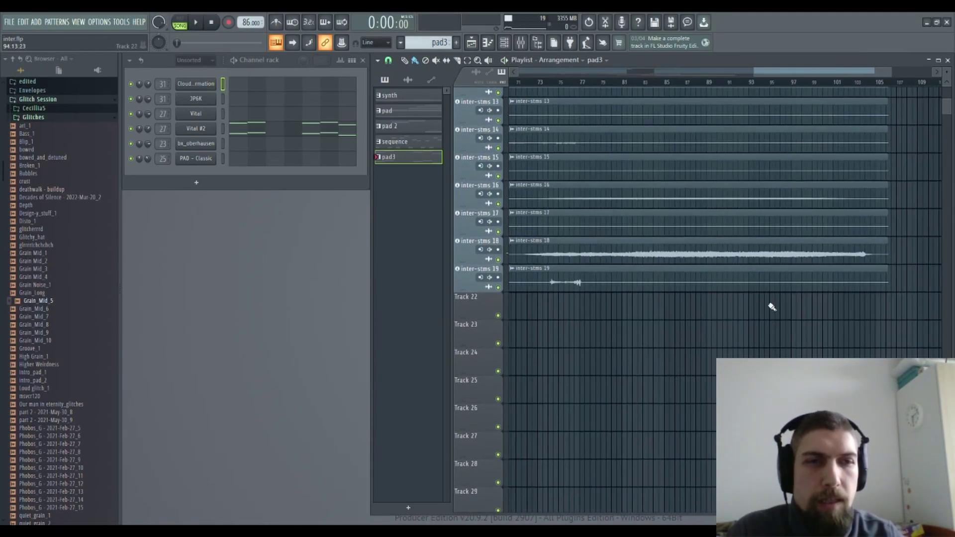
left_click_drag(703, 323, 741, 328)
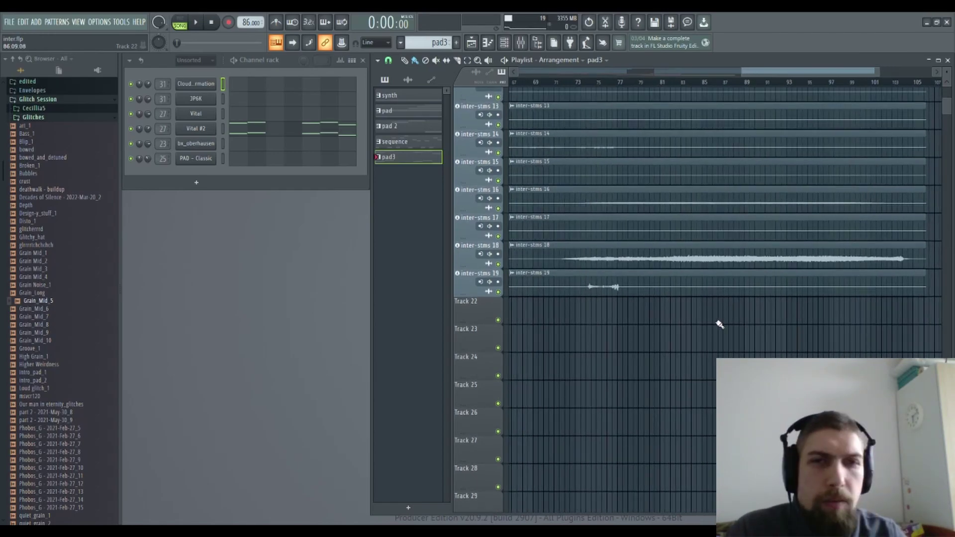
double_click(692, 261)
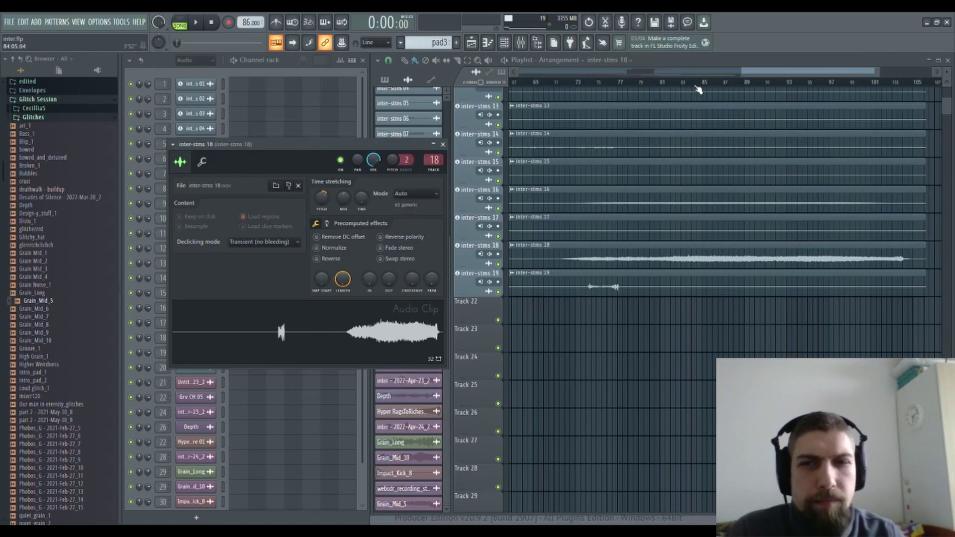
scroll(699, 88, "down", 4)
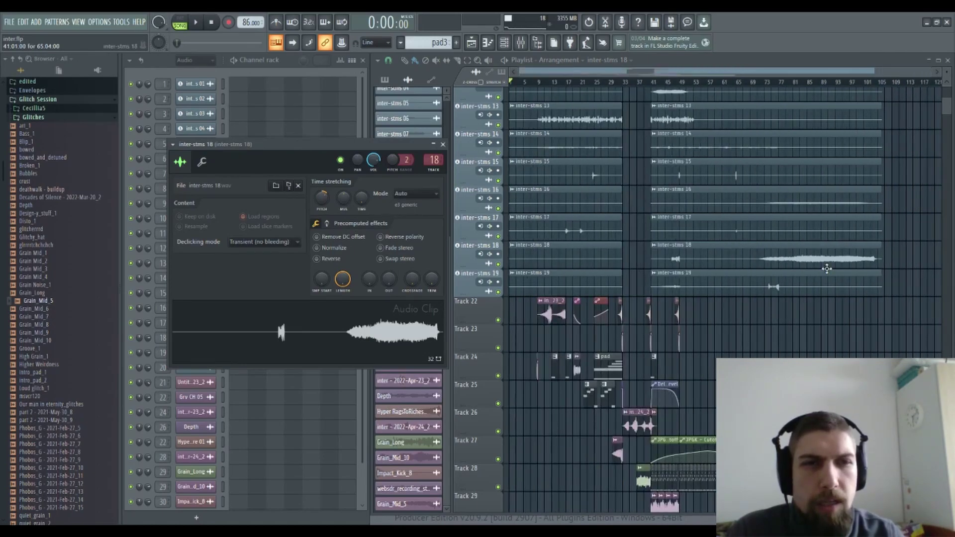
left_click(443, 144)
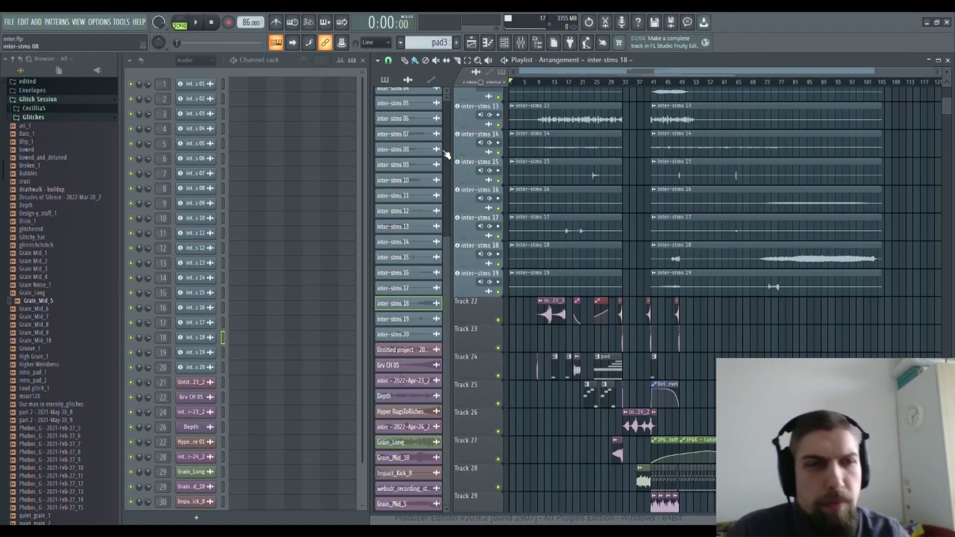
double_click(829, 251)
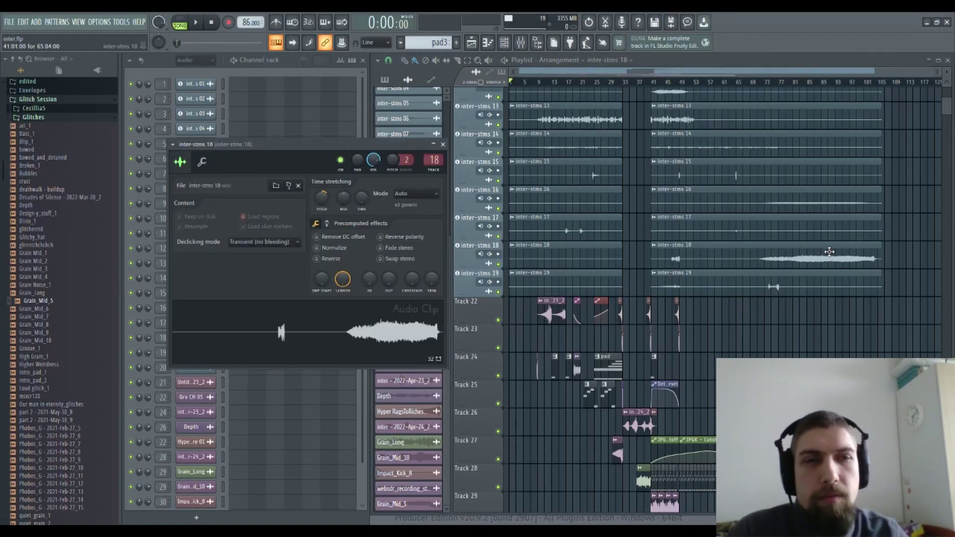
left_click(443, 144)
scroll(845, 338, "up", 3)
left_click_drag(767, 374, 880, 333)
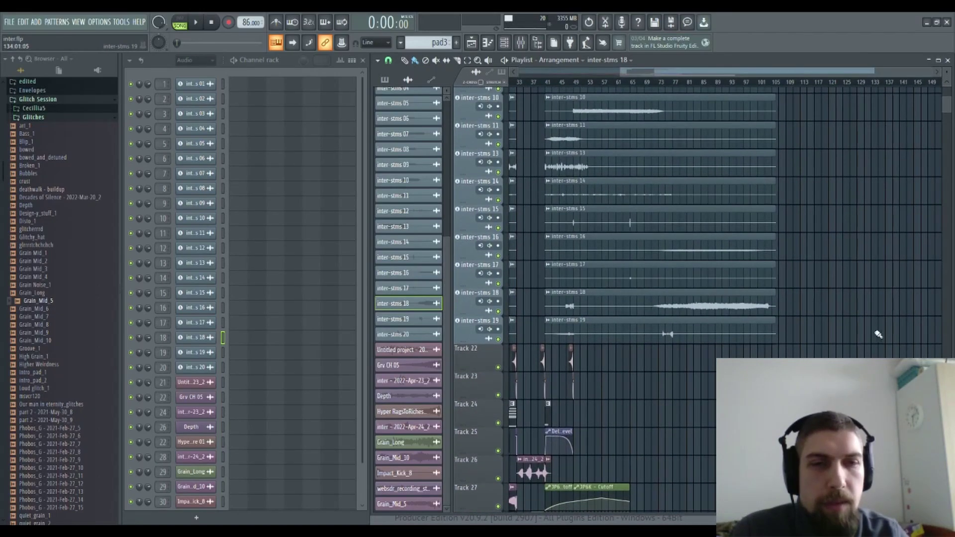
Step: Select about bars 87 to 96 in the arrangement, solo the inter-stms 18 track and play the selection in a loop
double_click(700, 306)
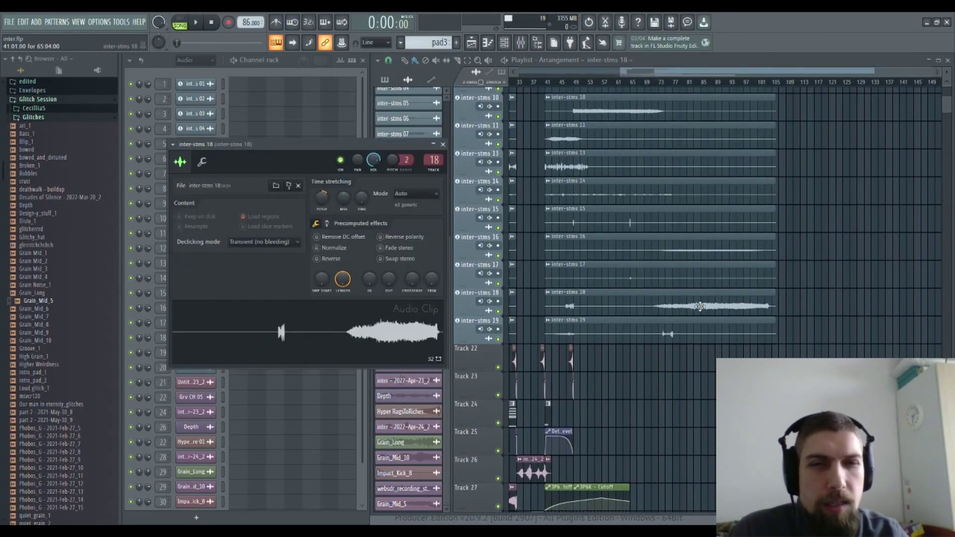
left_click(712, 83)
left_click_drag(714, 87, 735, 82)
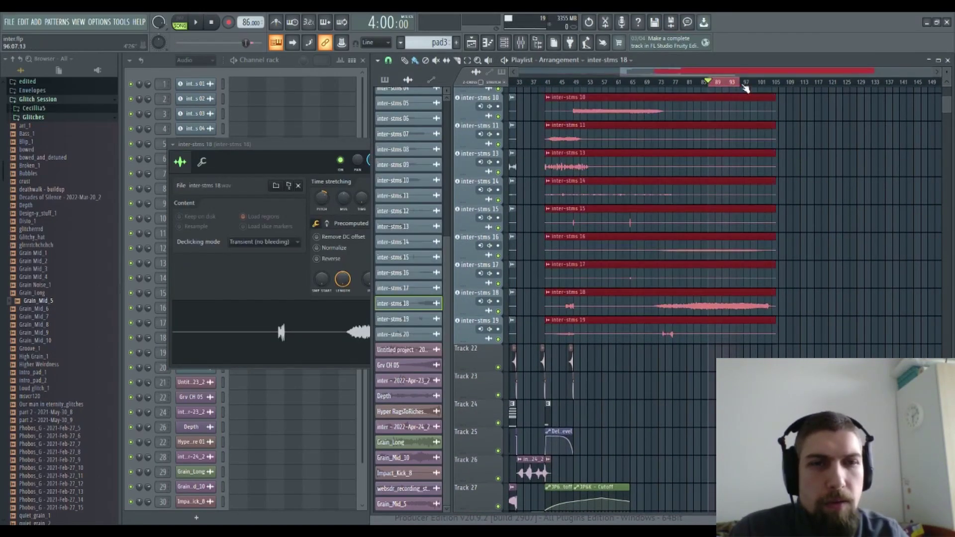
right_click(498, 312)
key("space")
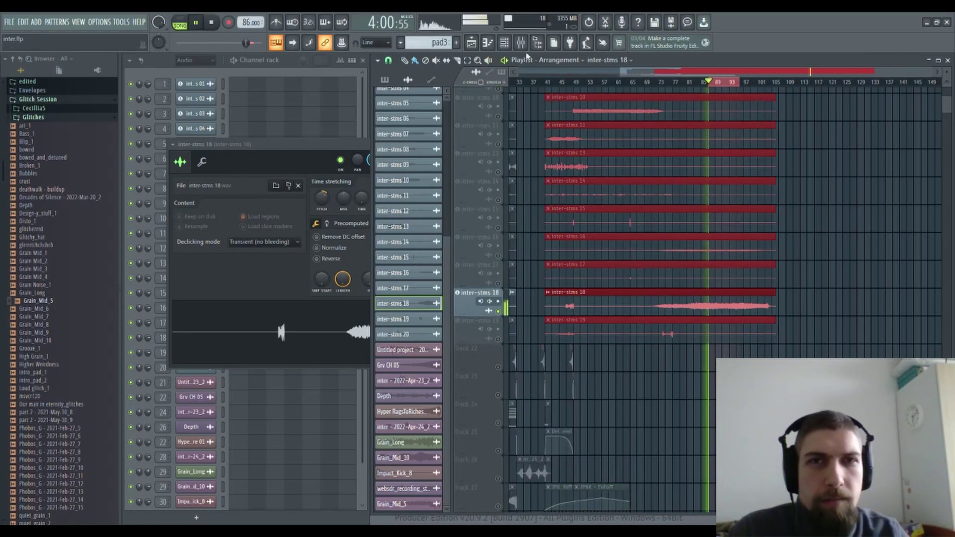
Step: Load TP BassLane in the first effect slot of the inter-stms 18 mixer track and close the plugin and channel settings windows
left_click(520, 43)
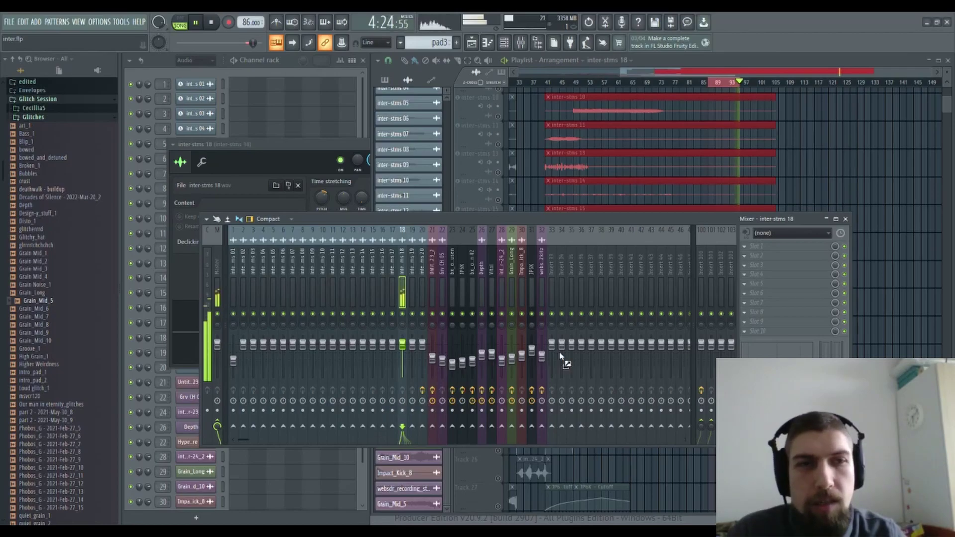
left_click_drag(764, 243, 764, 245)
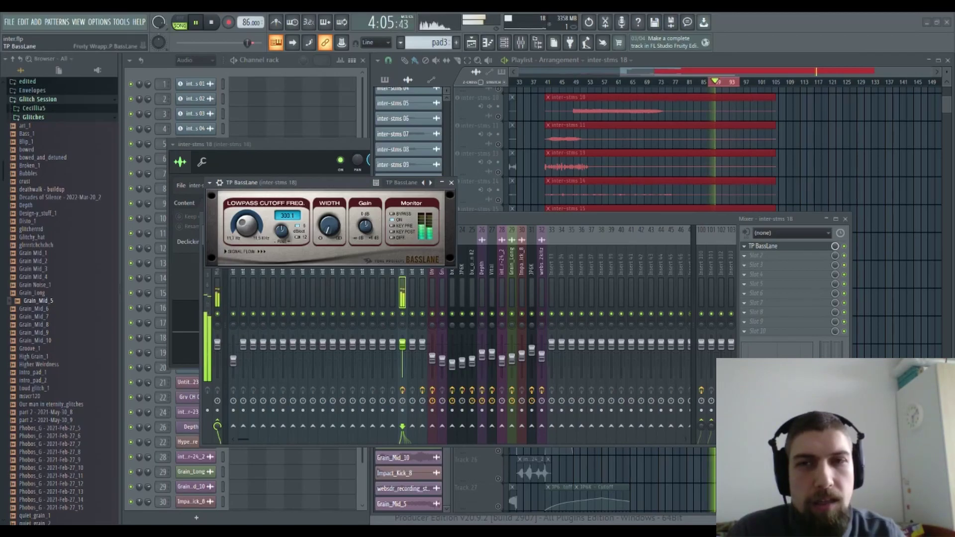
left_click_drag(321, 185, 336, 201)
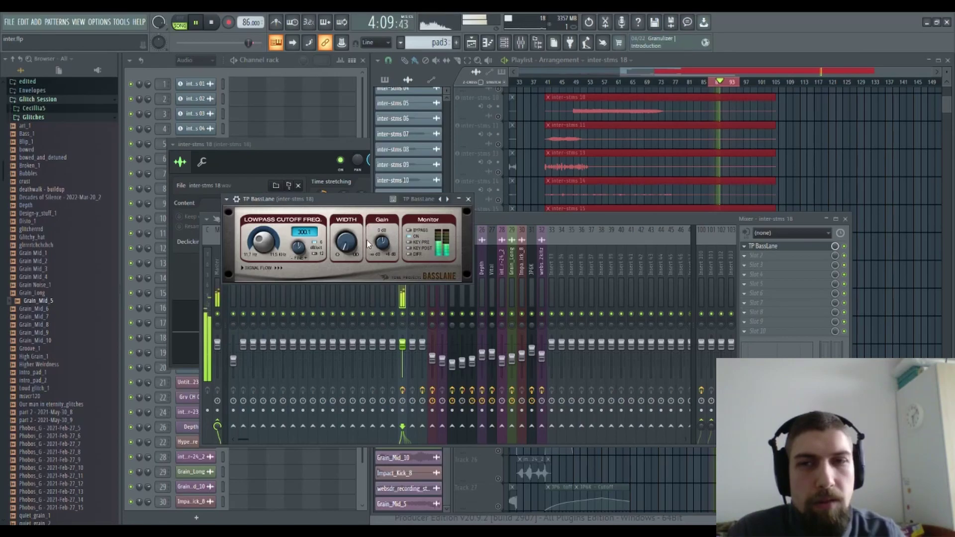
left_click(459, 199)
left_click(340, 144)
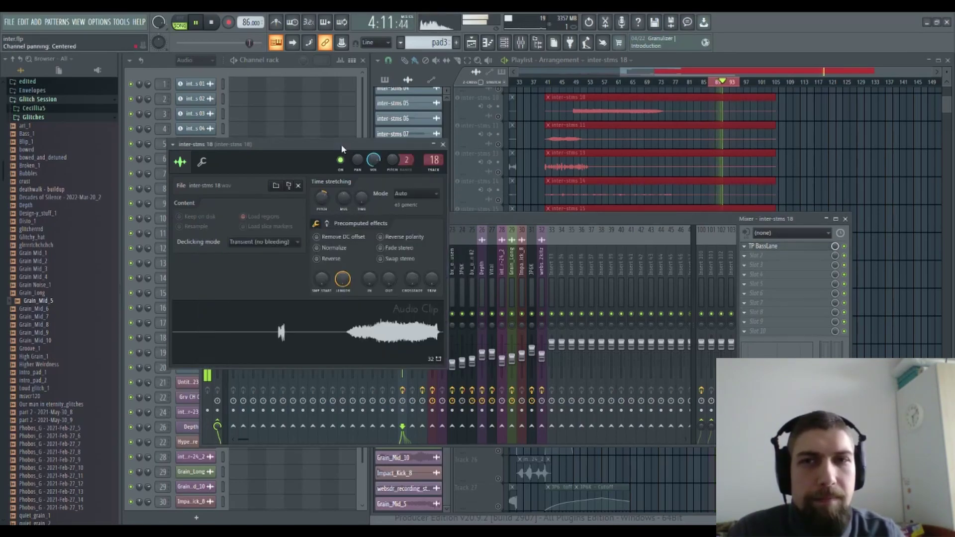
left_click(442, 144)
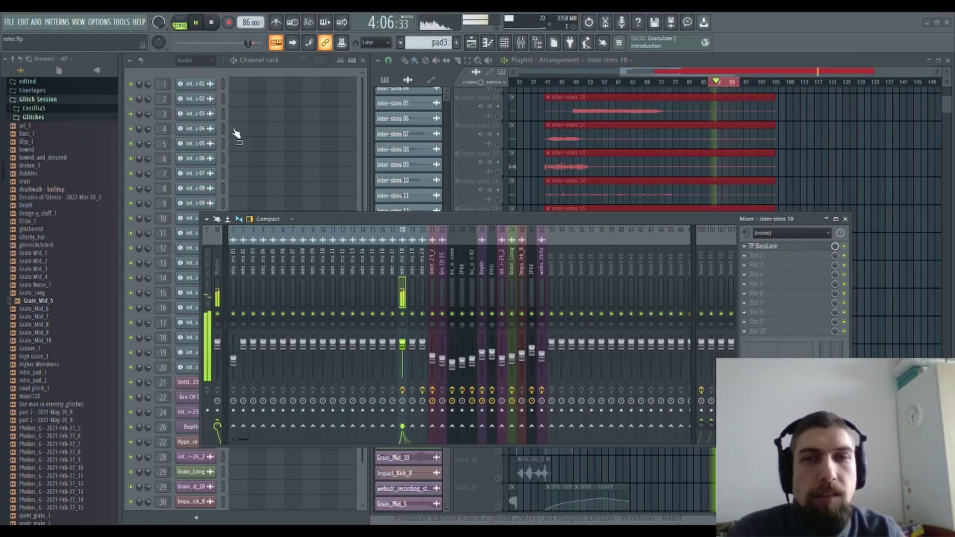
Step: Add CHOWTapeModel directly below TP BassLane on inter-stms 18, with bias 0.65, saturation 0.62 and drive 0.59
left_click_drag(407, 108, 752, 264)
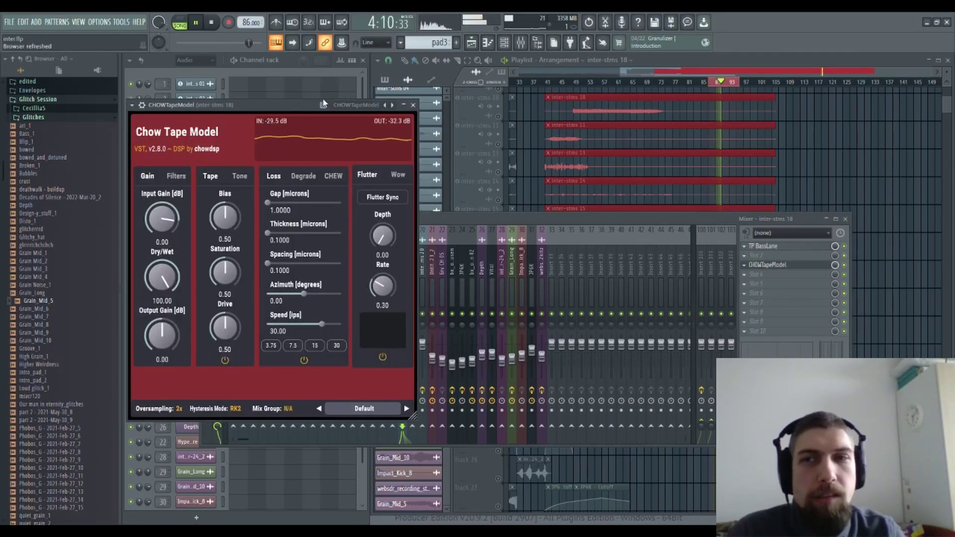
left_click_drag(235, 228, 235, 223)
left_click_drag(235, 272, 236, 272)
left_click_drag(226, 324, 222, 305)
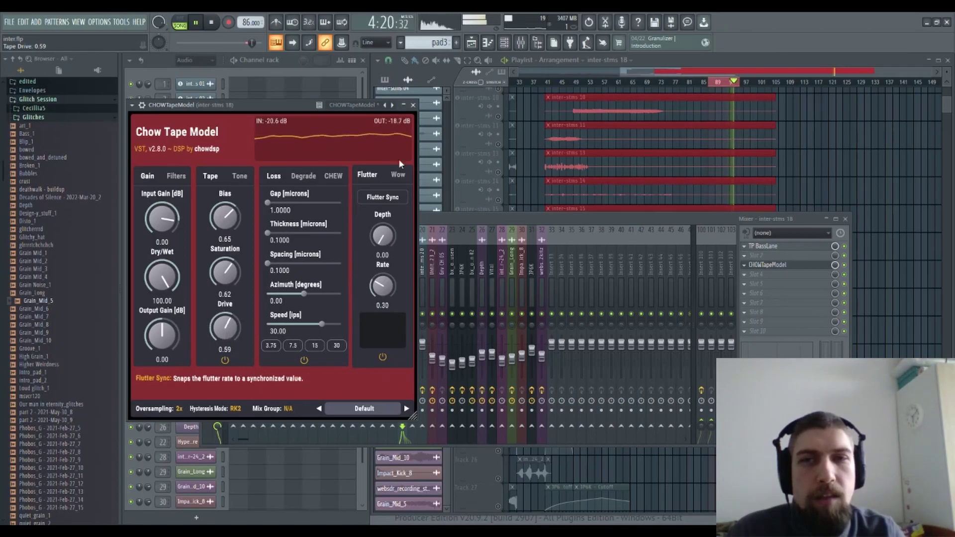
left_click(764, 264)
left_click_drag(764, 264, 764, 255)
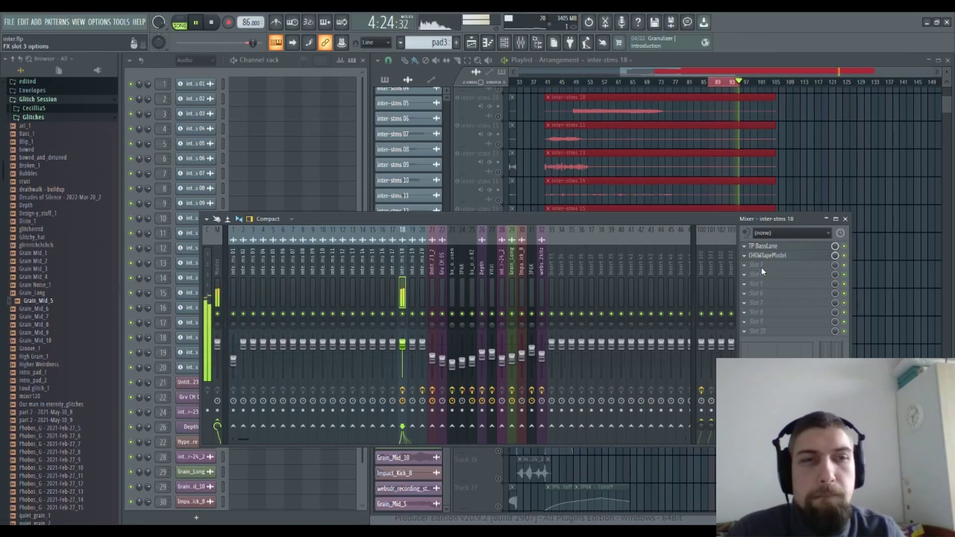
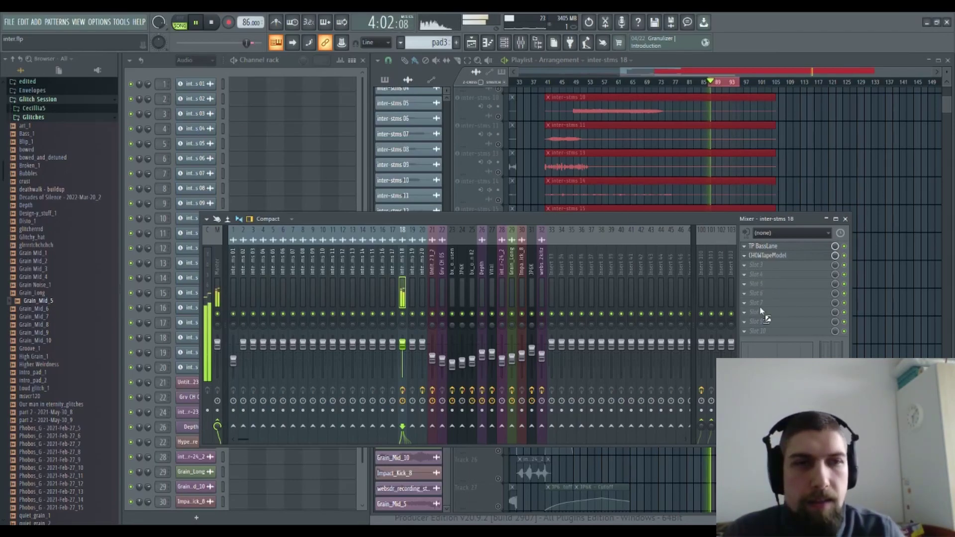
Step: Load Edison in the eighth effect slot of the inter-stms 18 mixer track and stop playback
key("ctrl+e")
left_click(211, 22)
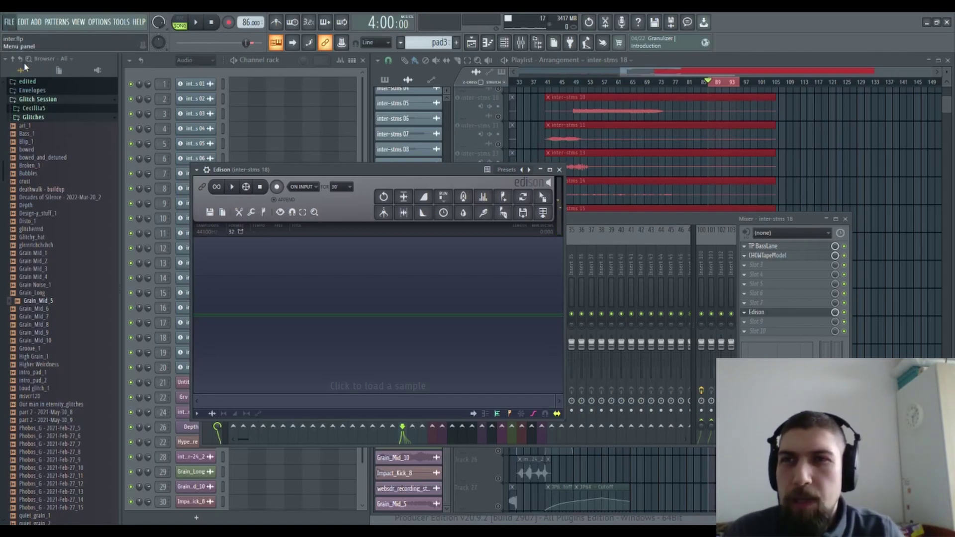
left_click(811, 312)
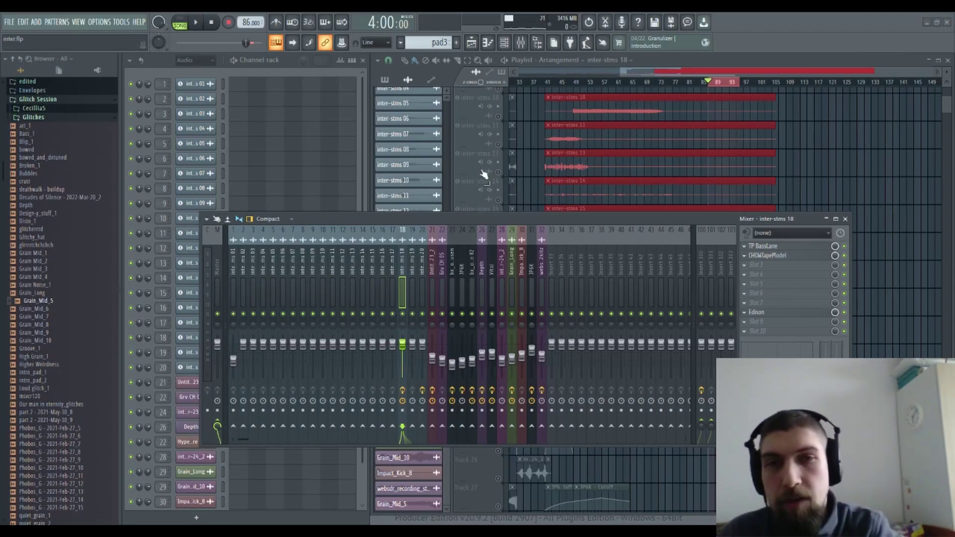
Step: Add Fragmental in the fourth effect slot of inter-stms 18 and place its effect modules in the routing grid
left_click(764, 274)
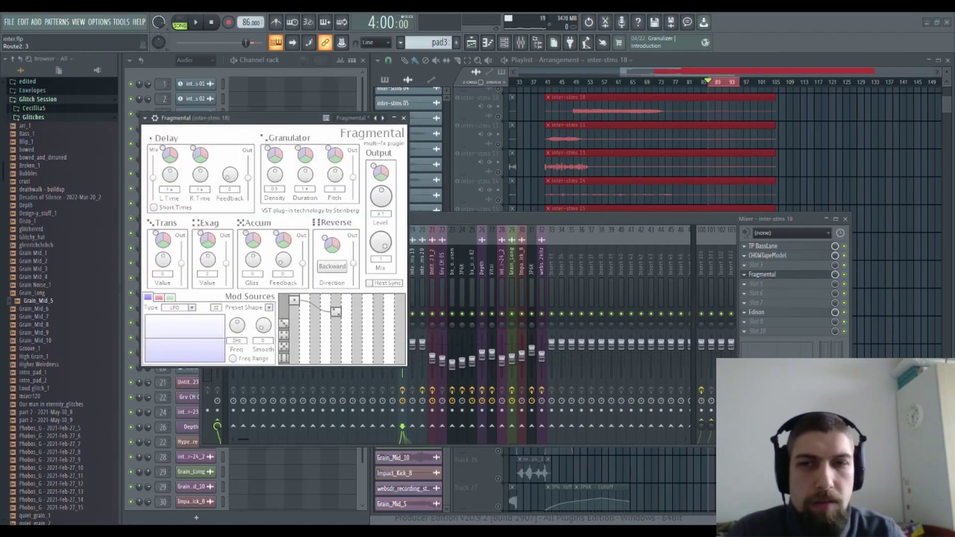
left_click(357, 334)
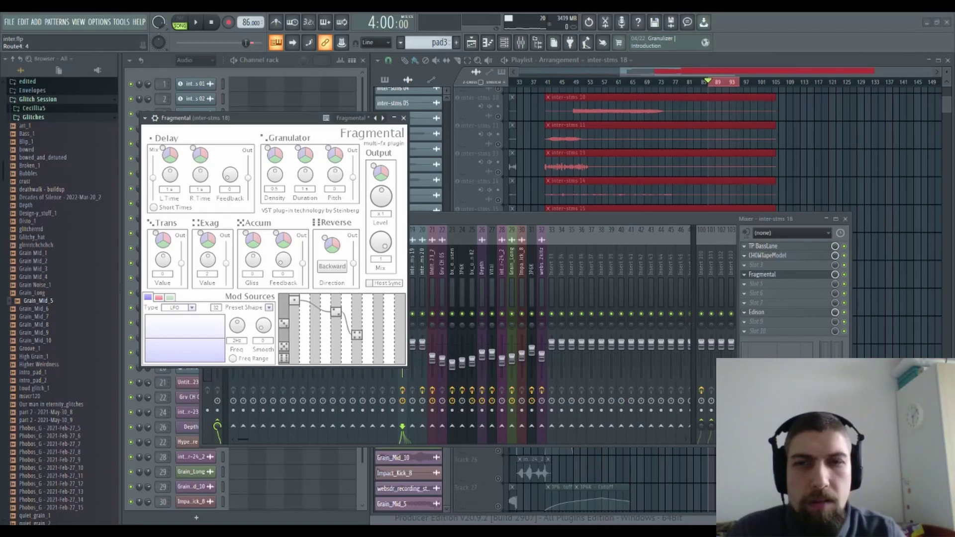
left_click_drag(284, 347, 336, 324)
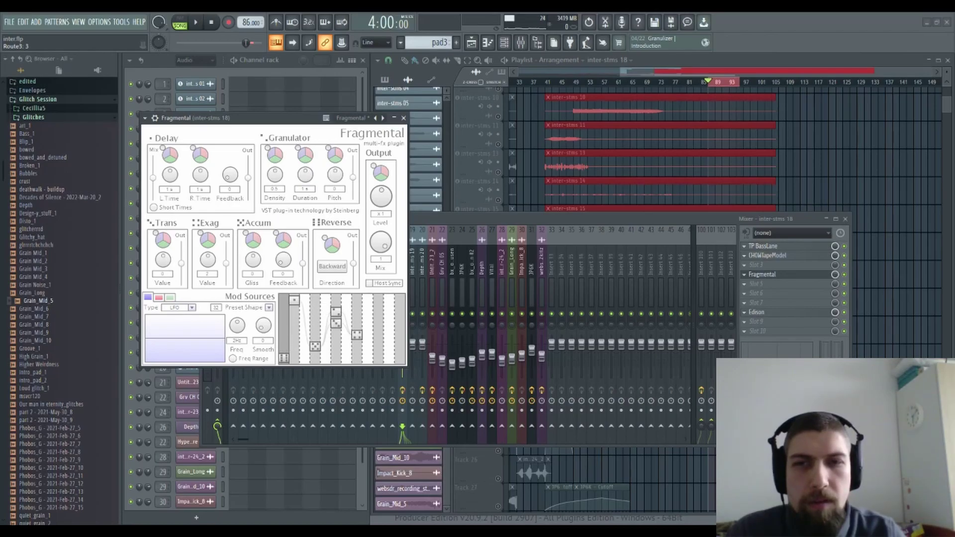
left_click_drag(283, 357, 336, 357)
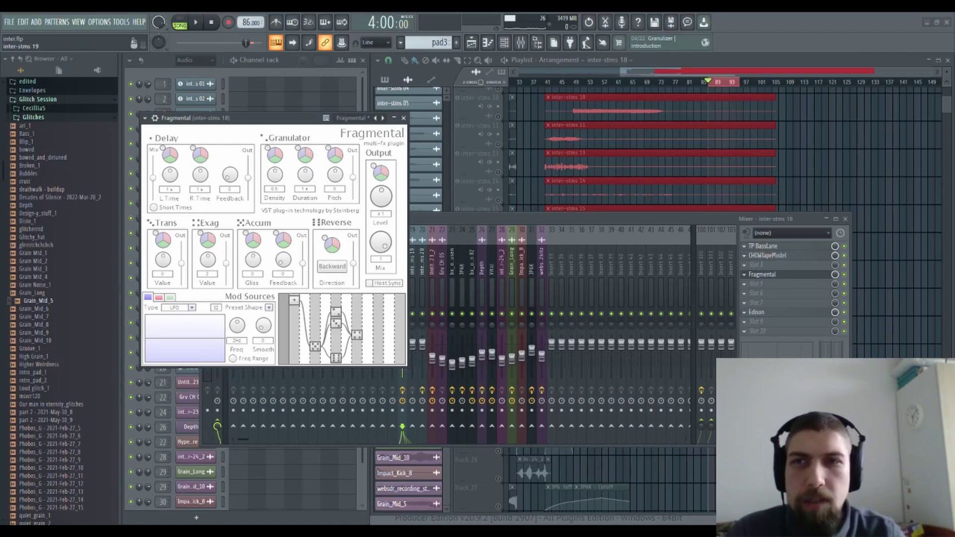
Step: Randomize Fragmental's parameters and module routing, and play a short part of the loop to audition the effect
left_click(139, 120)
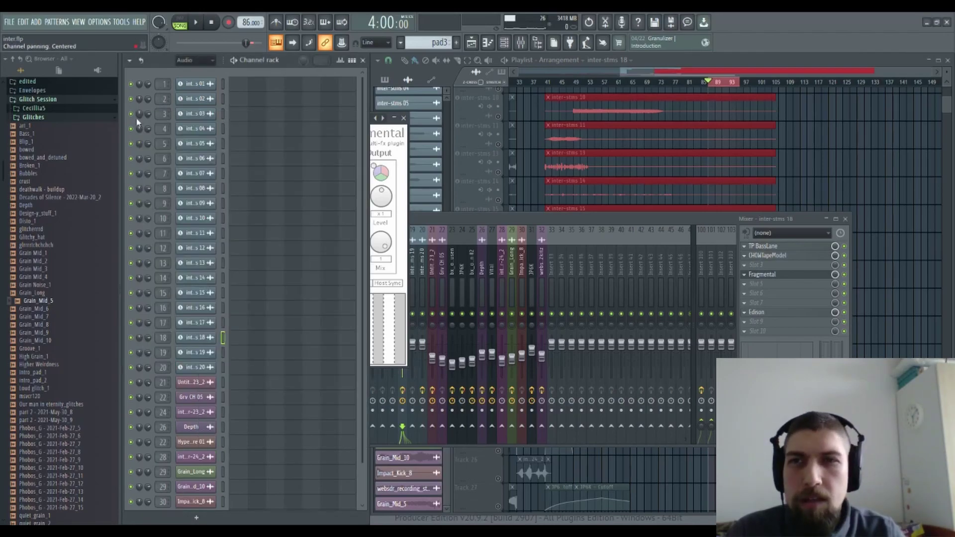
left_click(763, 275)
left_click(762, 275)
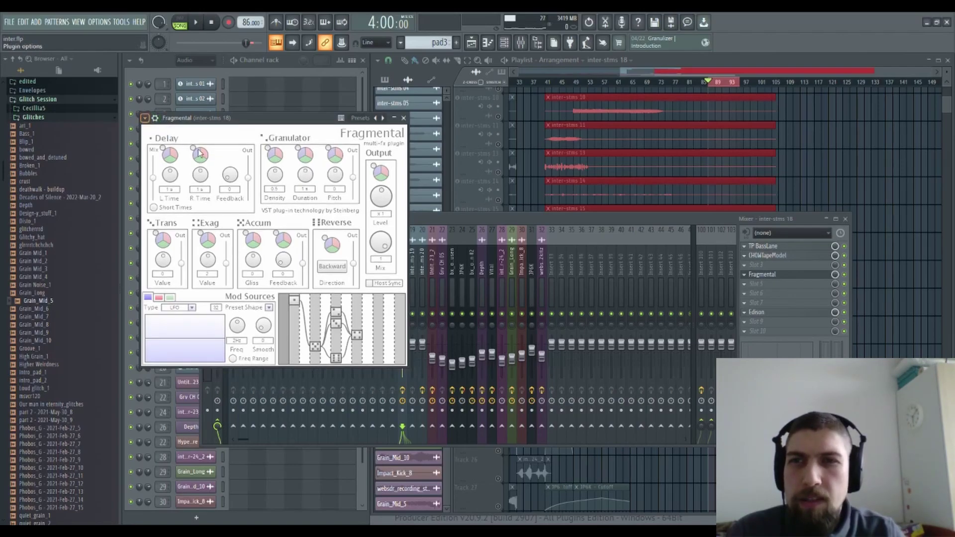
left_click(273, 306)
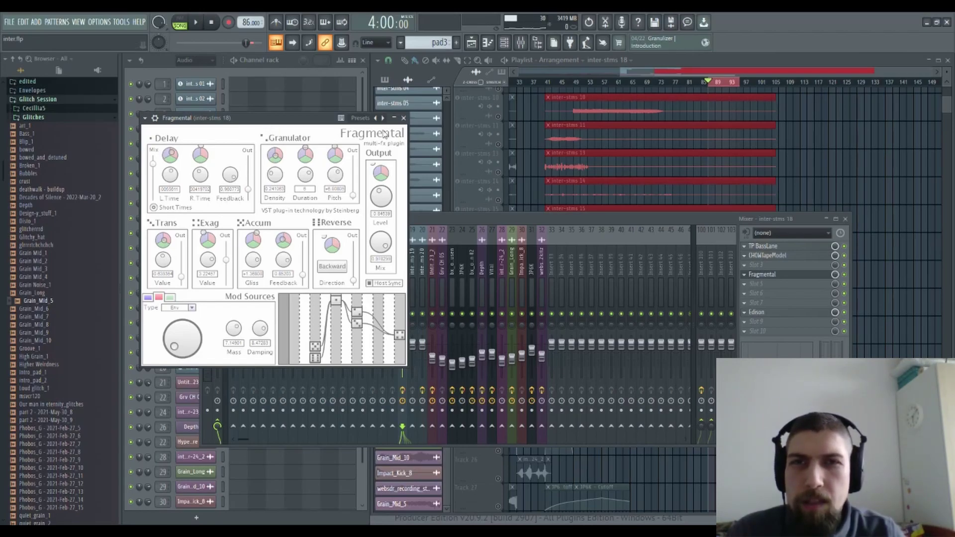
left_click(194, 23)
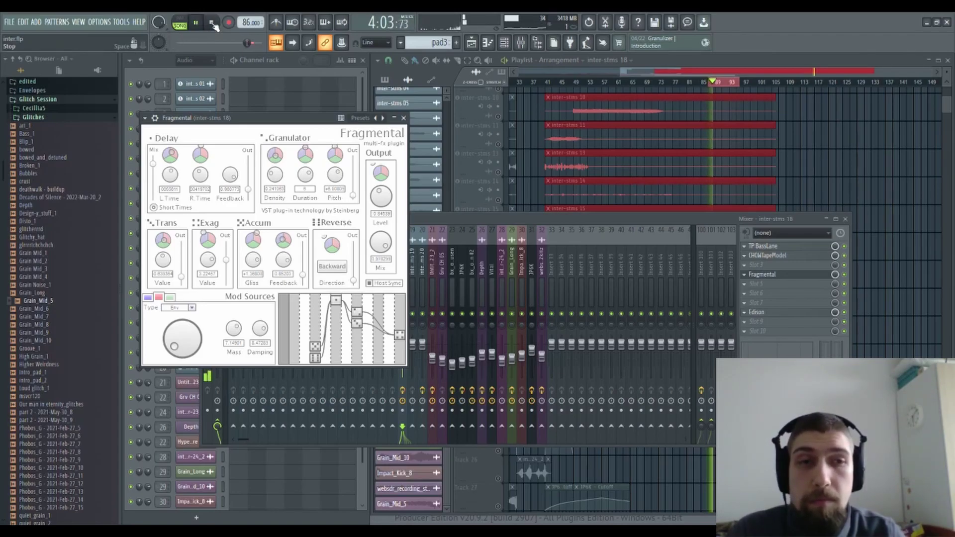
left_click(212, 23)
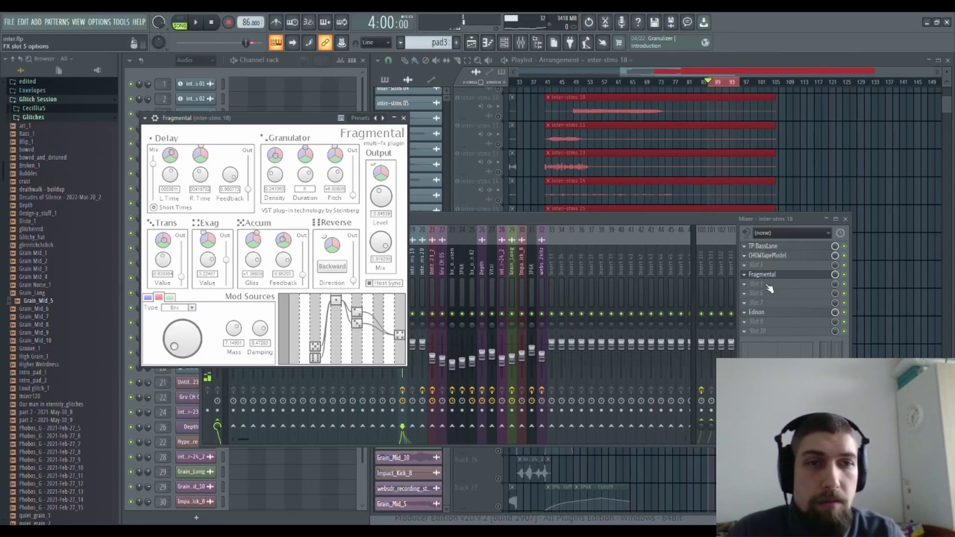
Step: Arm Edison to record on input and add two Fruity Balance instances below Fragmental, each with volume 5.6 dB
left_click(756, 311)
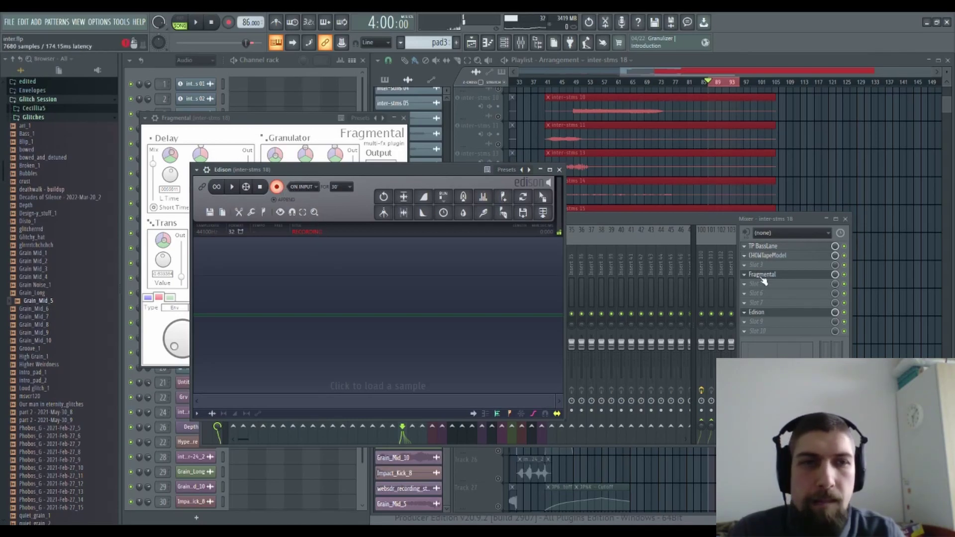
left_click_drag(764, 280, 761, 294)
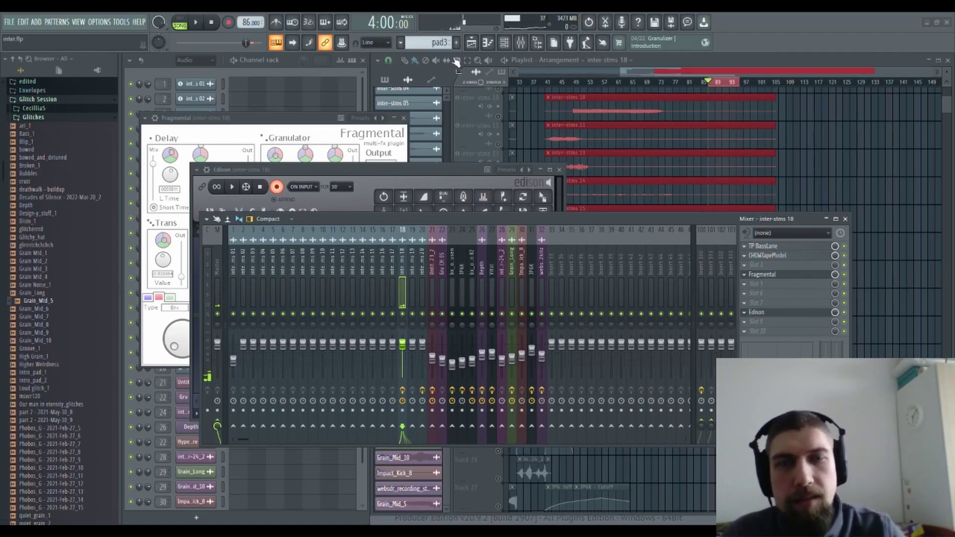
left_click(775, 287)
left_click_drag(241, 175, 418, 144)
left_click_drag(242, 175, 241, 169)
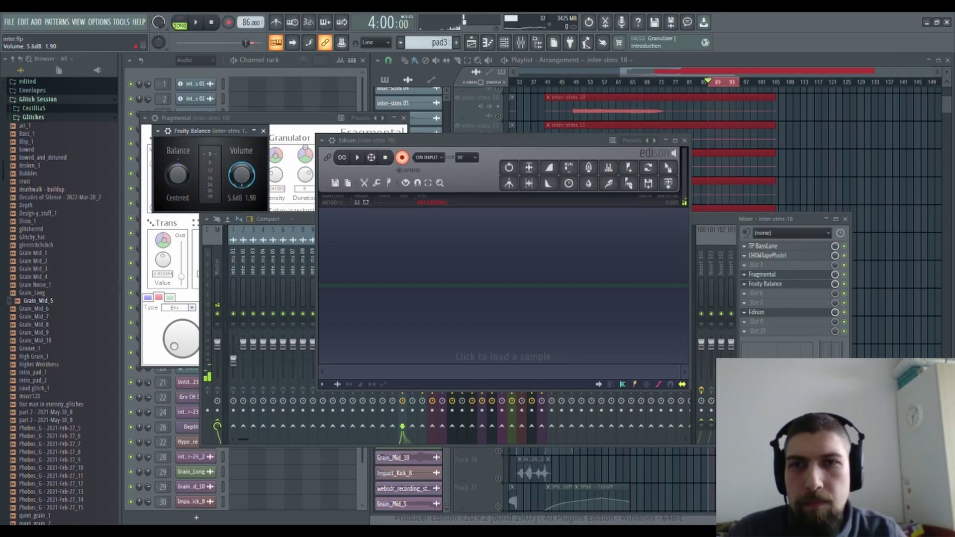
left_click(746, 287)
left_click_drag(761, 283, 756, 294)
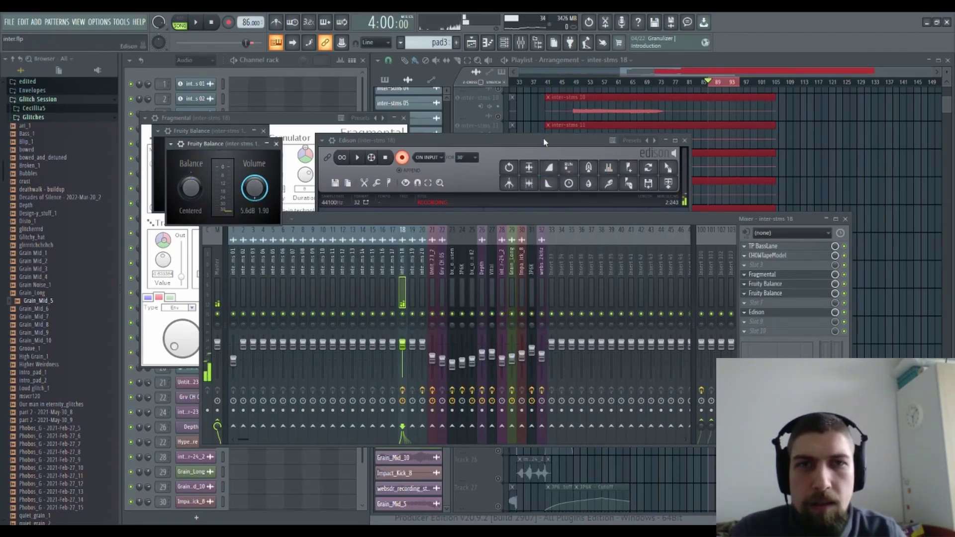
Step: Record Fragmental's output in Edison, fade it out by lowering the second Fruity Balance's volume to silence, and stop the recording
left_click(544, 142)
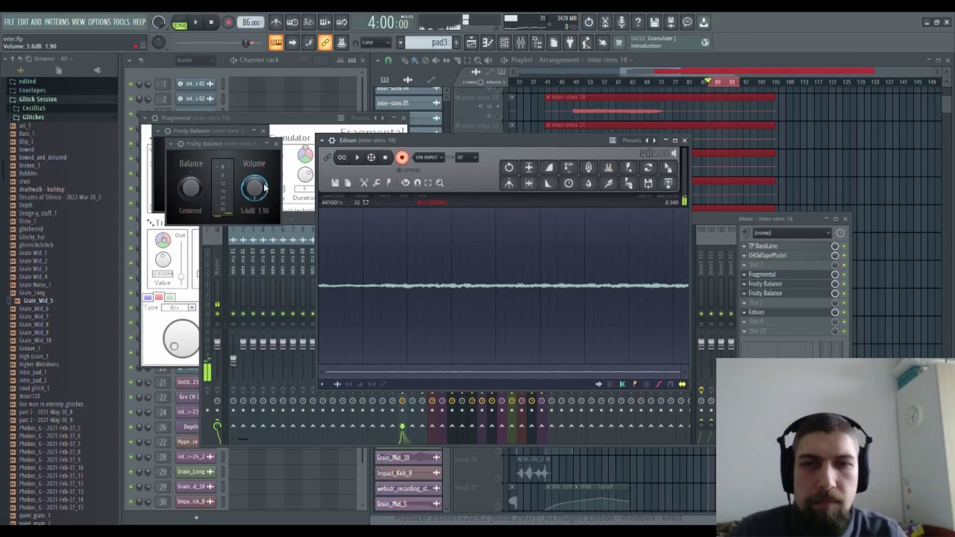
left_click_drag(255, 188, 255, 220)
left_click(387, 160)
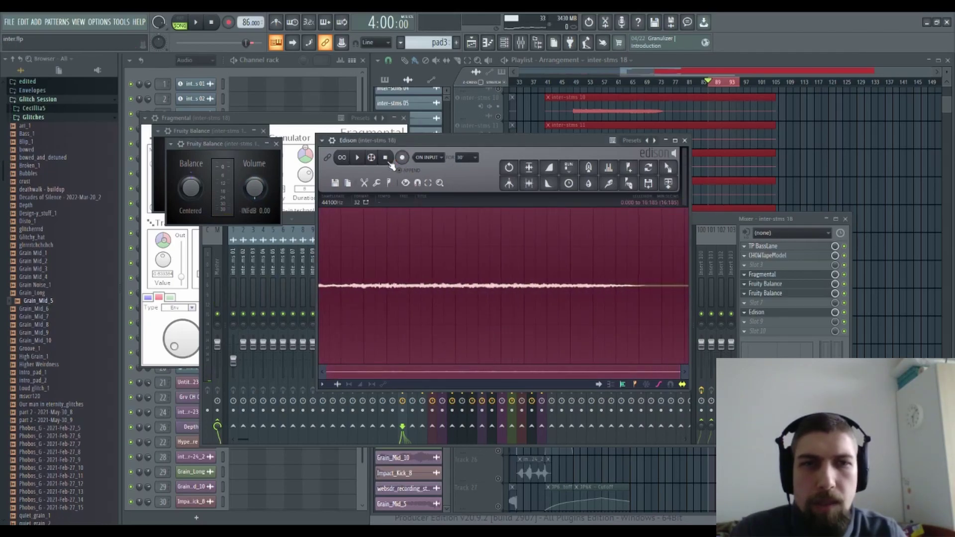
left_click(844, 219)
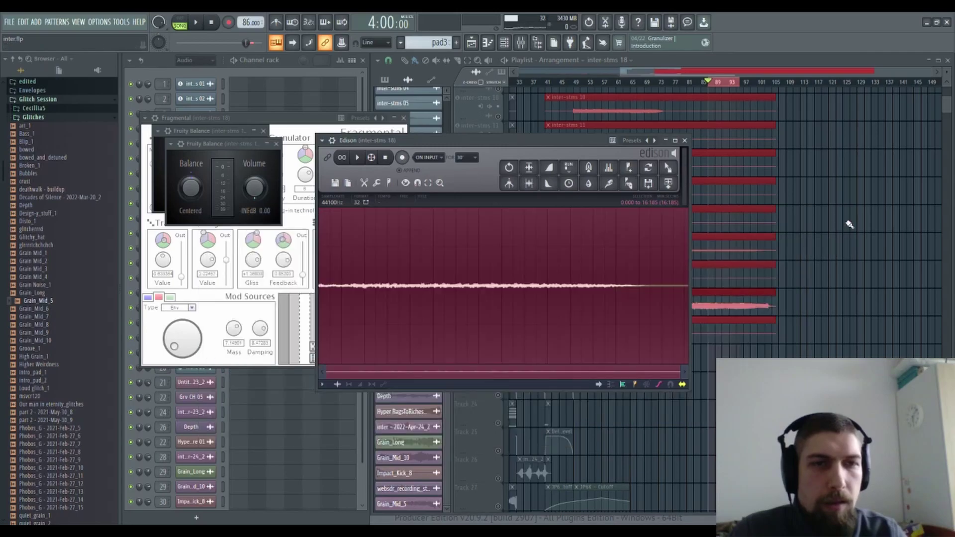
left_click(520, 42)
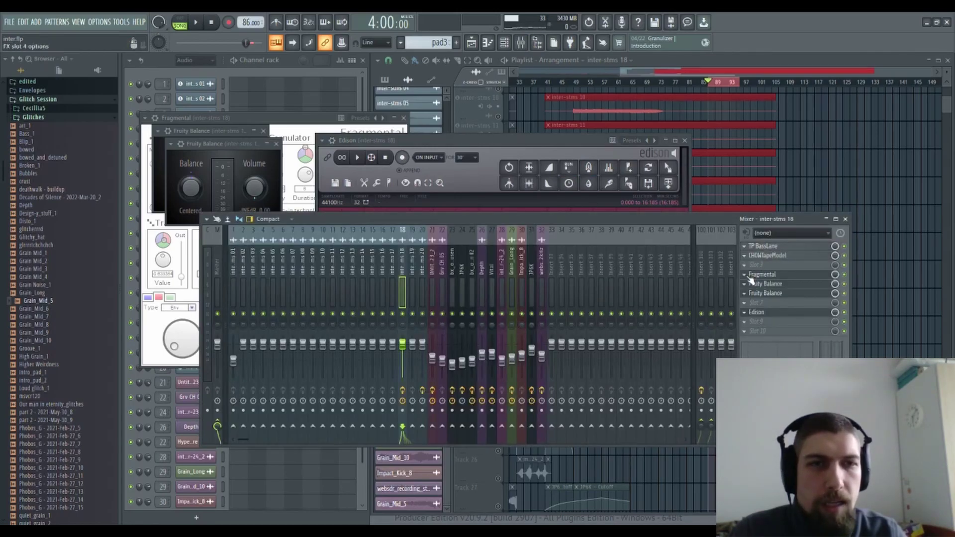
Step: Remove Fragmental and both Fruity Balance instances from inter-stms 18, leaving Edison in front with the mixer closed
left_click(518, 314)
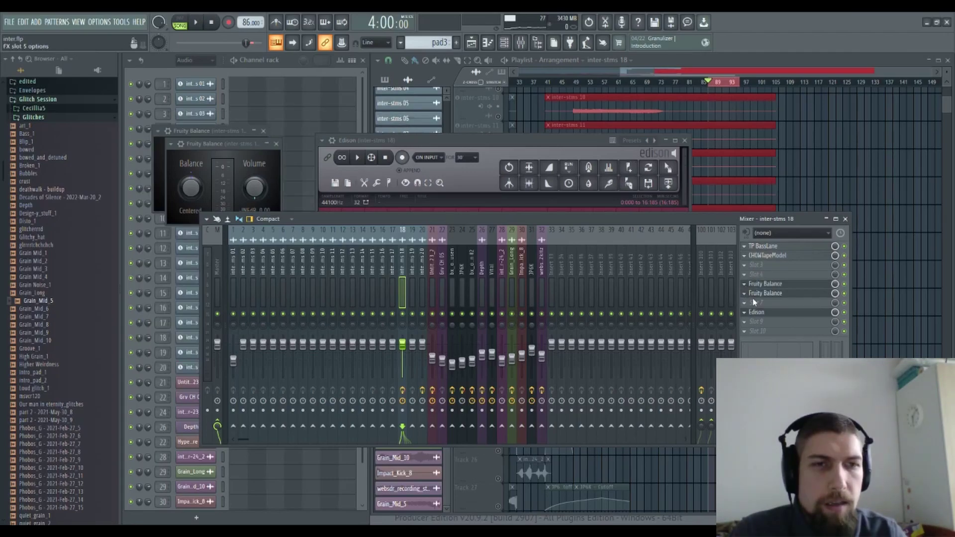
left_click(513, 310)
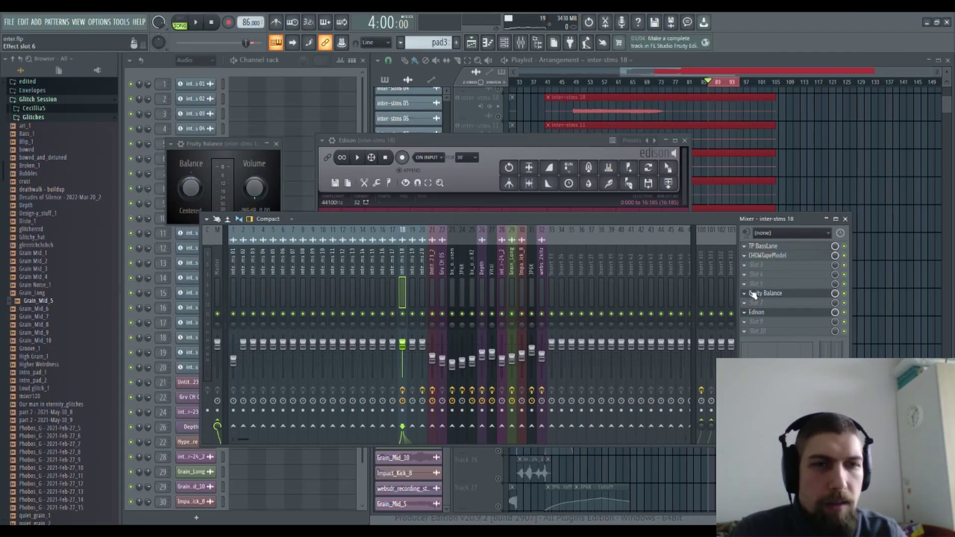
left_click(524, 311)
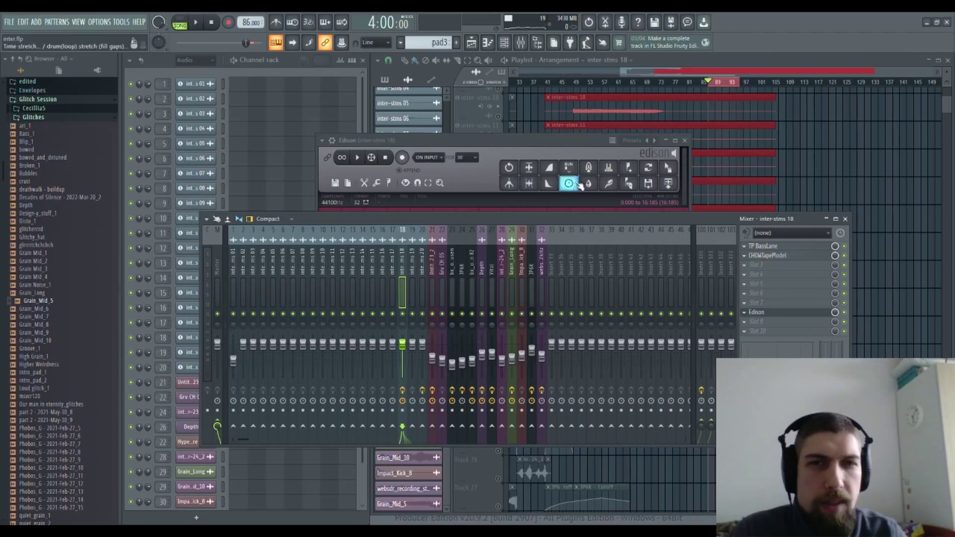
left_click(597, 141)
left_click(844, 220)
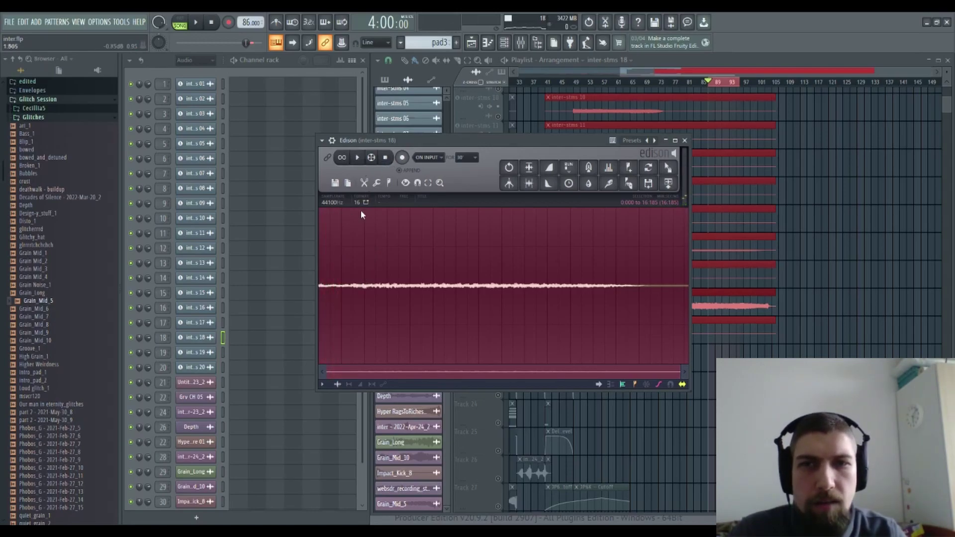
Step: Play the recording briefly in Edison and undo the last edit made to it
left_click(358, 158)
left_click(386, 158)
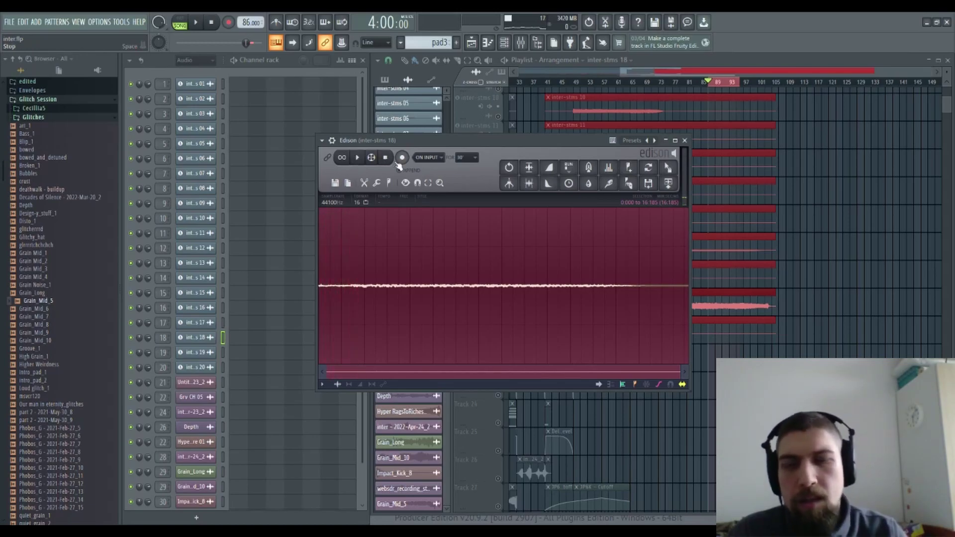
key("ctrl+z")
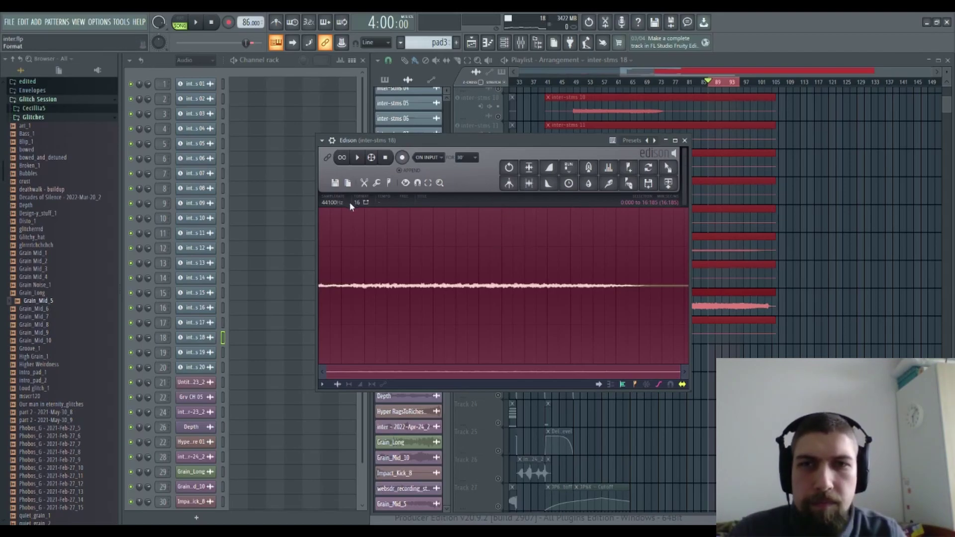
Step: Place Edison's recording as an audio clip on Track 22 at about bar 76 and close Edison
left_click_drag(668, 167, 681, 353)
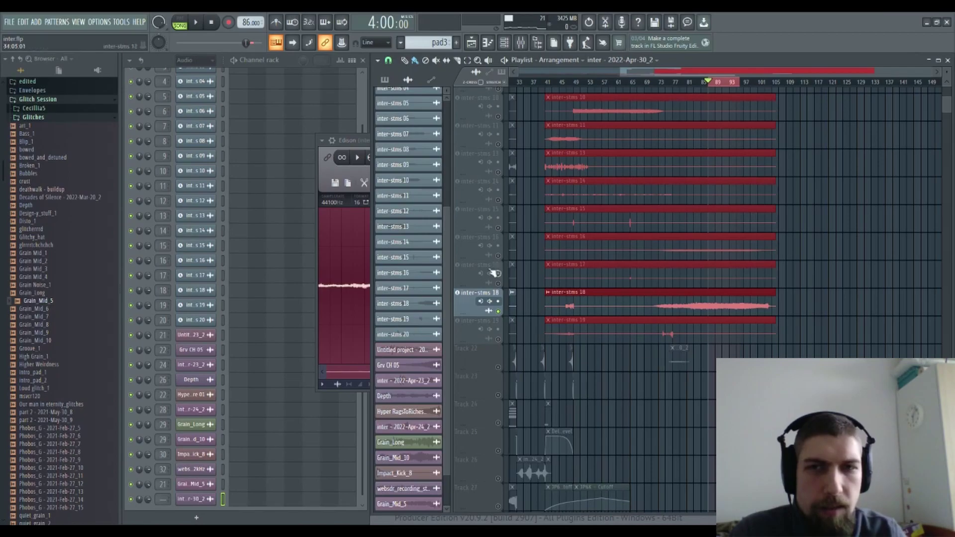
left_click(360, 145)
left_click(685, 143)
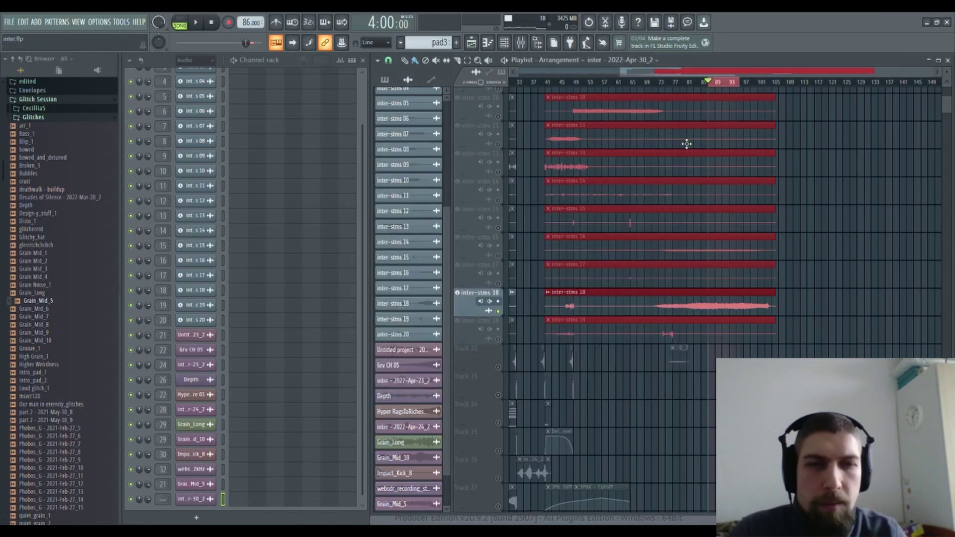
Step: Show the mixer and take the inter-stms 18 playlist track out of solo so all tracks are active
left_click(521, 43)
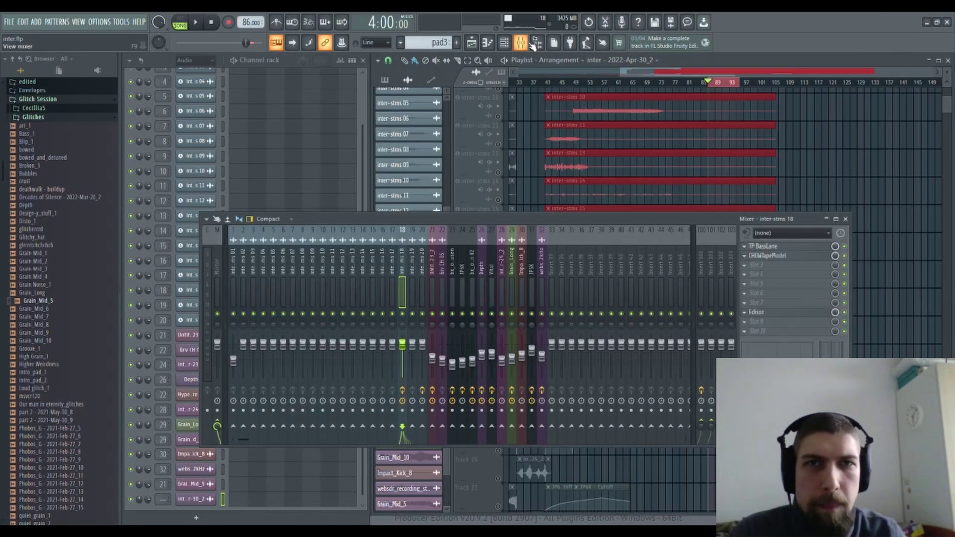
left_click_drag(540, 229, 537, 254)
right_click(498, 312)
right_click(498, 312)
right_click(498, 312)
Step: Route the inter - 2022-Apr-30_2 clip to mixer track 33 and reverse the sample
double_click(682, 365)
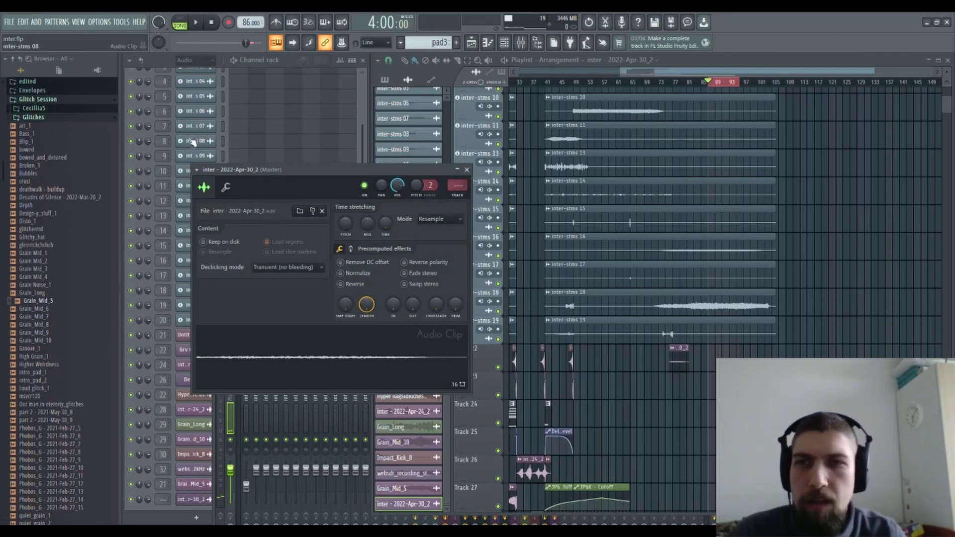
left_click(323, 214)
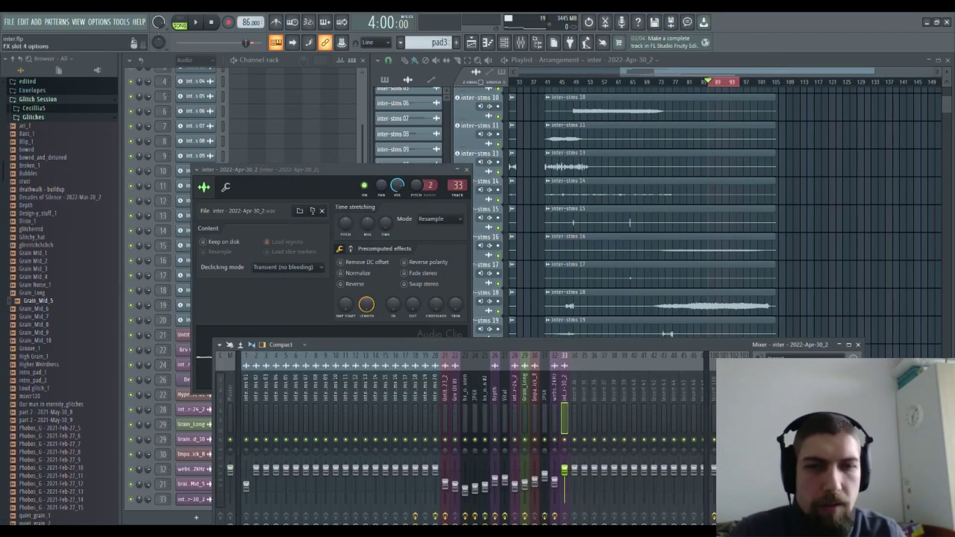
left_click(857, 346)
left_click(341, 284)
Step: Move the reversed clip on Track 22 to start at bar 73 and stretch it to about 14 bars, auditioning several points
left_click_drag(684, 372, 666, 362)
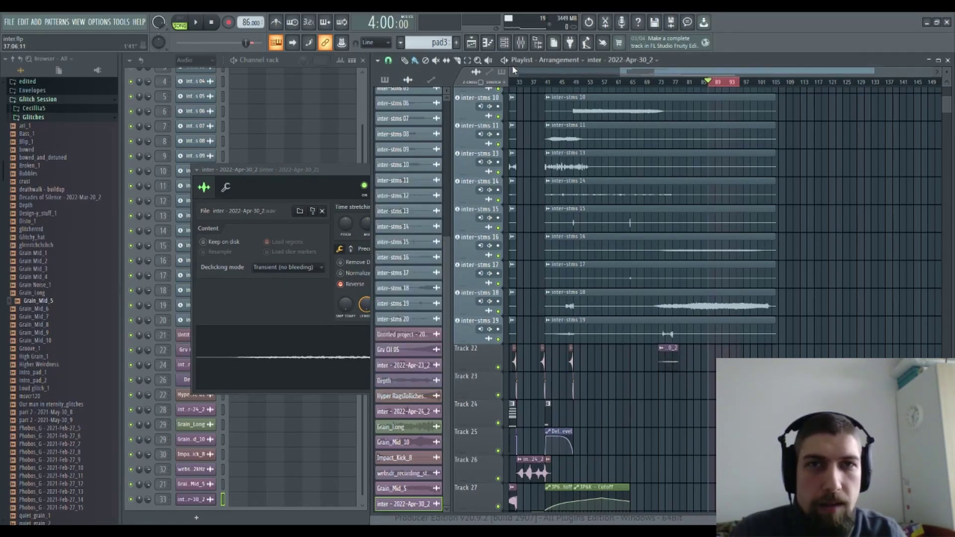
left_click_drag(677, 368, 706, 372)
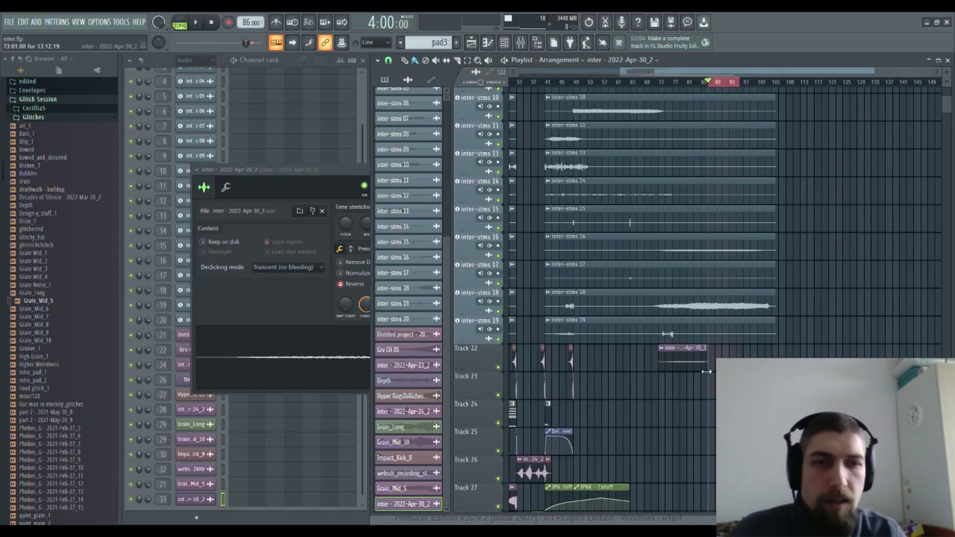
right_click(680, 353, "alt")
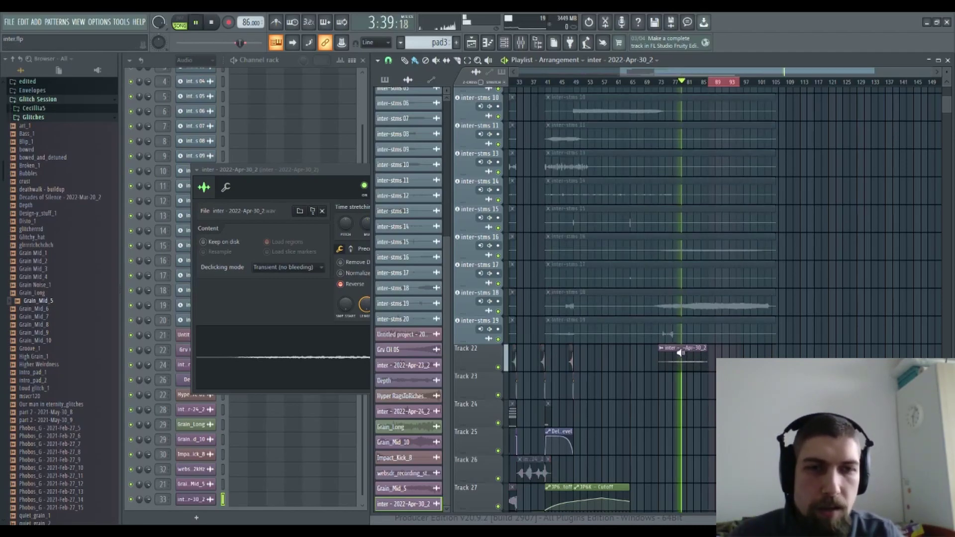
right_click(685, 358, "alt")
right_click(662, 358, "alt")
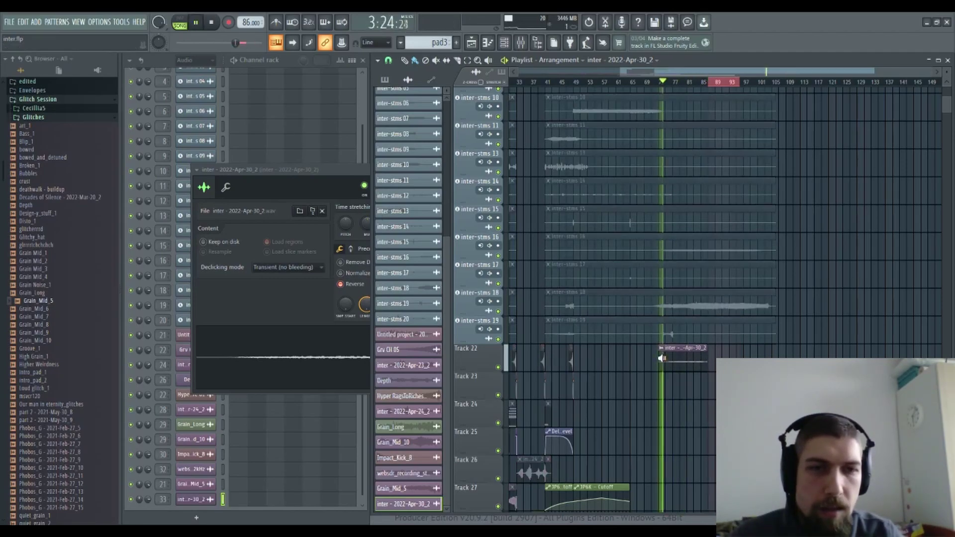
right_click(669, 357, "alt")
right_click(691, 361, "alt")
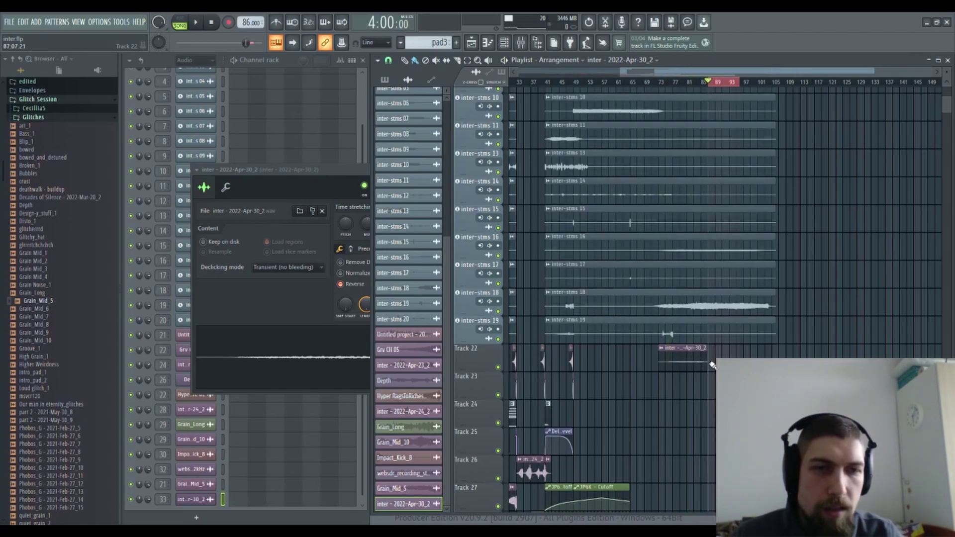
Step: Try stretching the Track 22 clip to about 26 bars and audition its second half
left_click_drag(711, 365, 753, 364)
right_click(704, 362, "alt")
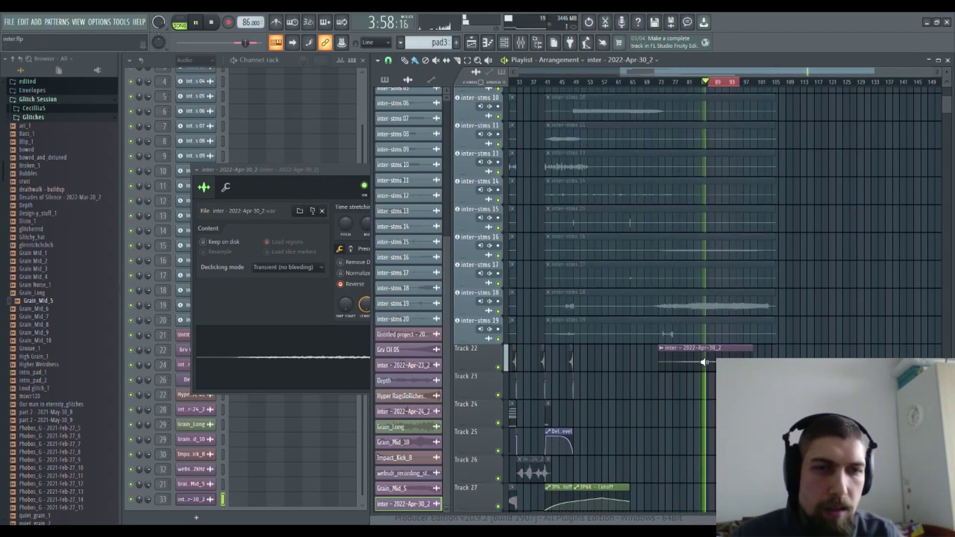
right_click(717, 359, "alt")
right_click(731, 357, "alt")
key("ctrl+z")
Step: Repeat the reversed clip on Track 22 as three overlapping copies from bar 73 to about bar 101, deleting the surplus fourth copy
mouse_move(726, 362)
left_mouse_down()
mouse_move(705, 367)
mouse_move(785, 363)
mouse_move(754, 362)
left_mouse_up()
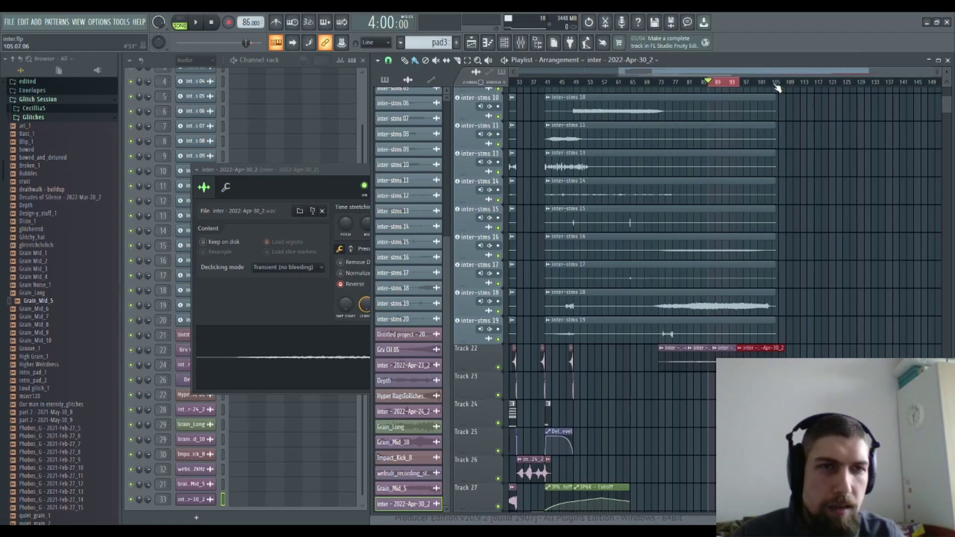
scroll(806, 131, "up", 2)
left_click_drag(927, 356, 771, 348)
right_click(774, 349)
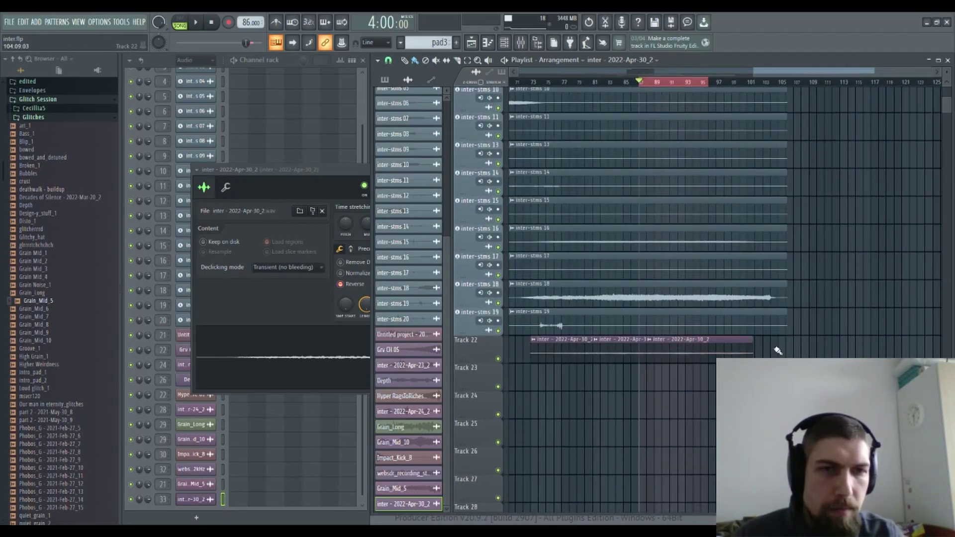
left_click(341, 173)
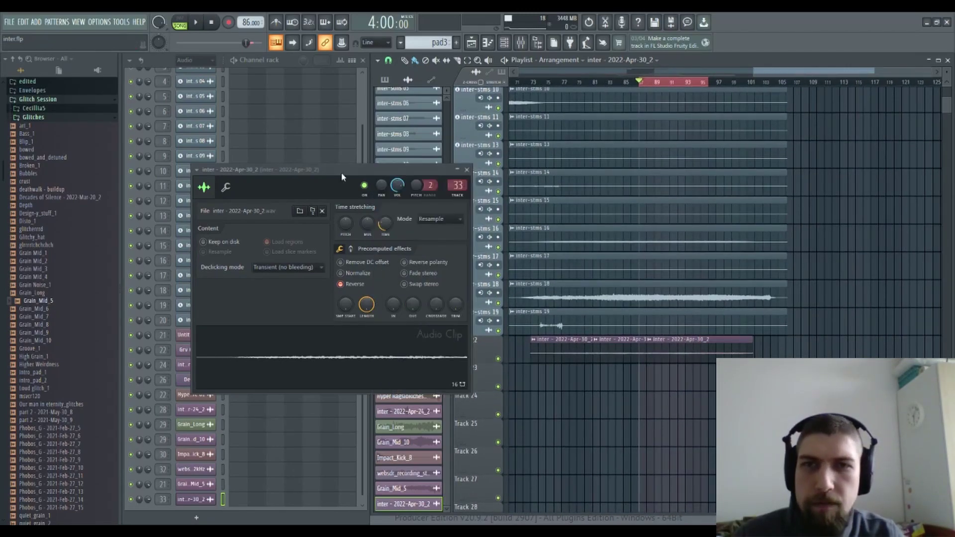
left_click(463, 170)
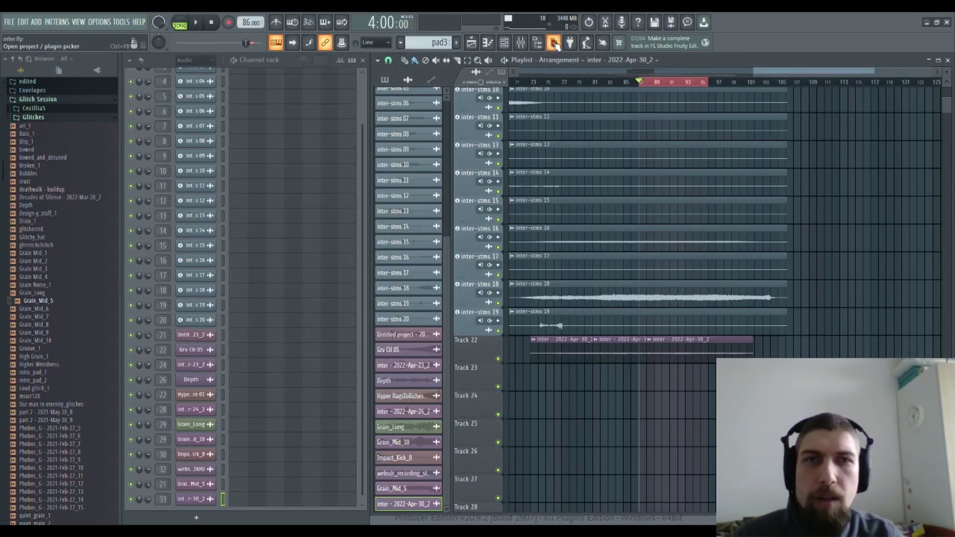
left_click(520, 42)
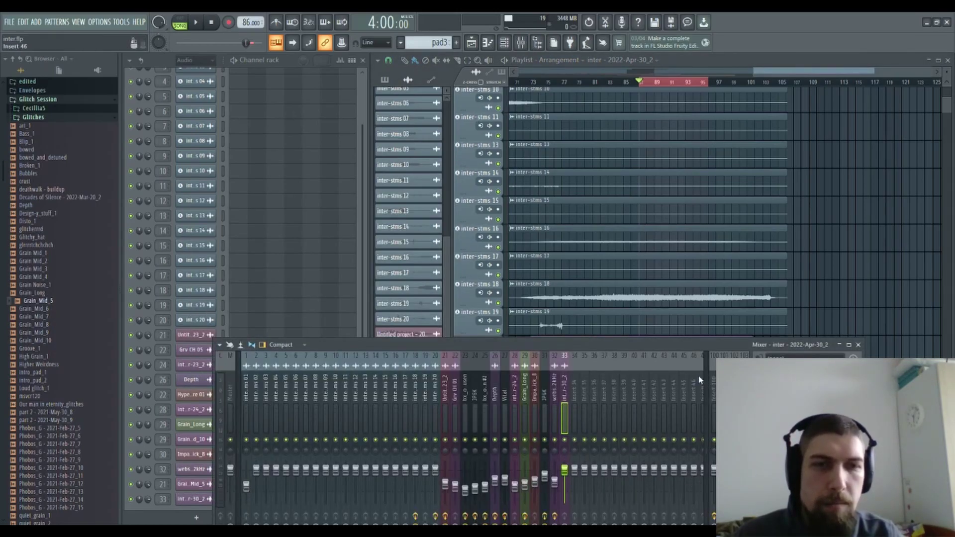
left_click_drag(694, 350, 723, 214)
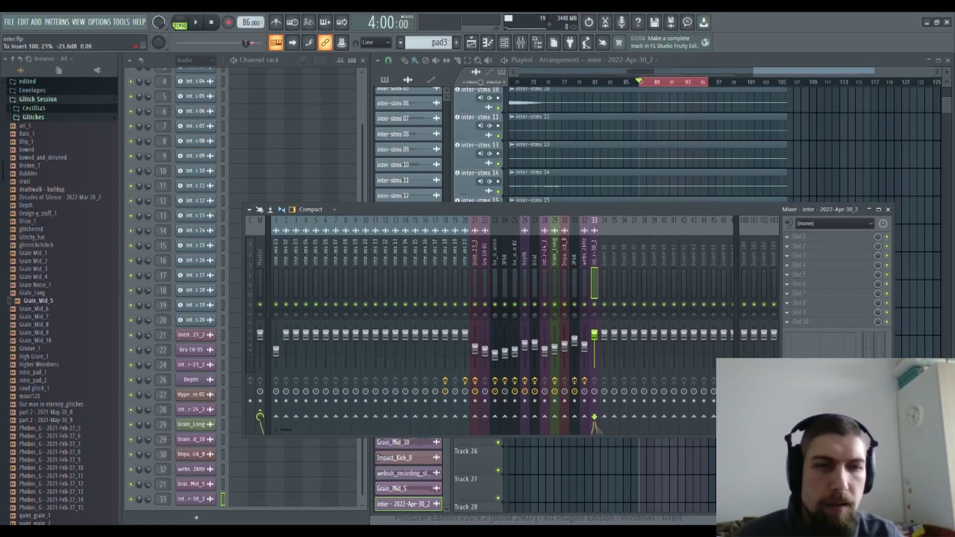
left_click(887, 209)
Step: Clear the time selection, play the arrangement from about bar 33, and review all the stem and clip tracks during playback
double_click(526, 83)
key("ctrl+d")
scroll(529, 86, "down", 3)
left_click(626, 79)
key("space")
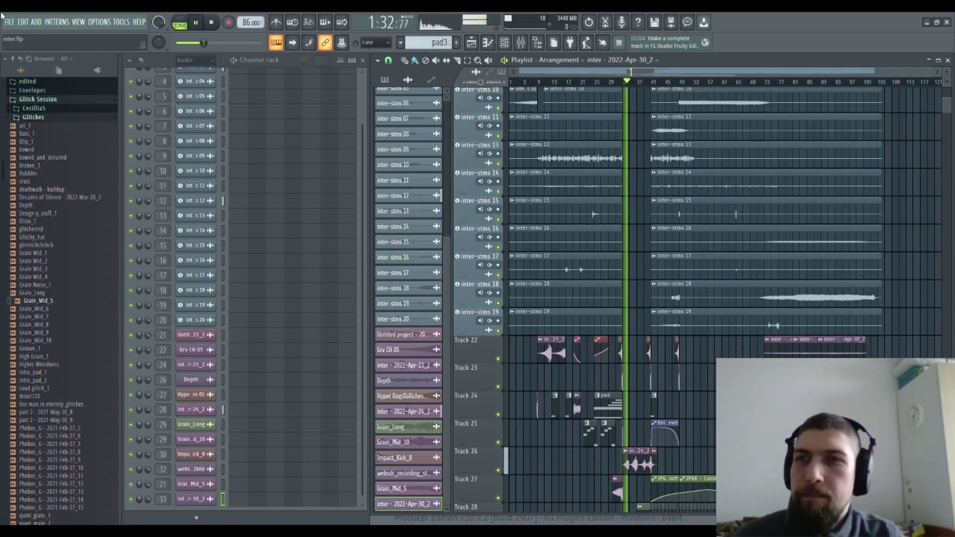
left_click(20, 71)
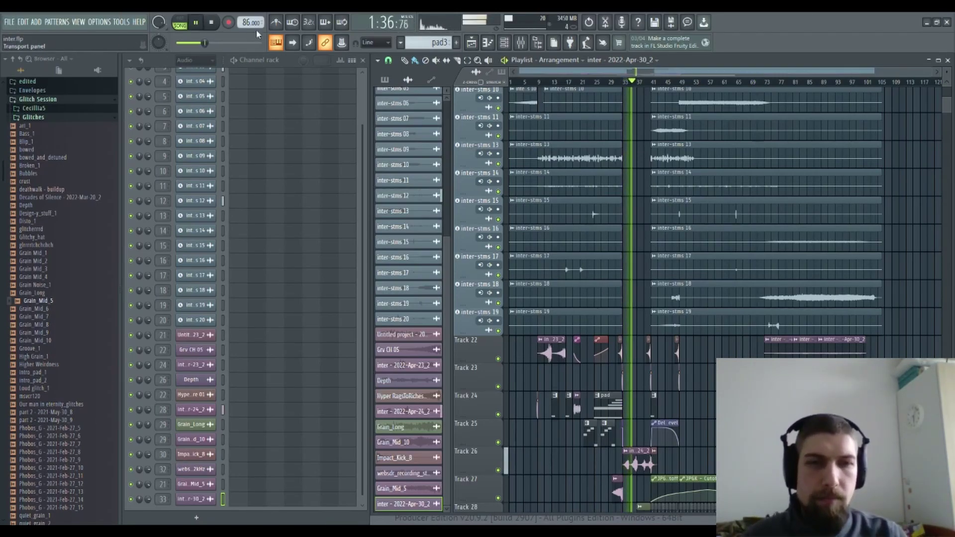
left_click_drag(708, 388, 679, 277)
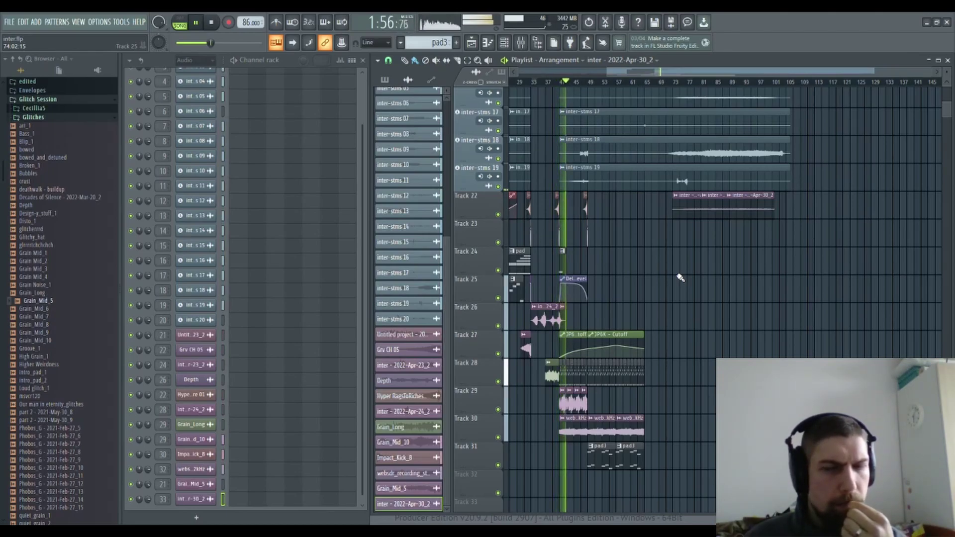
scroll(681, 277, "up", 9)
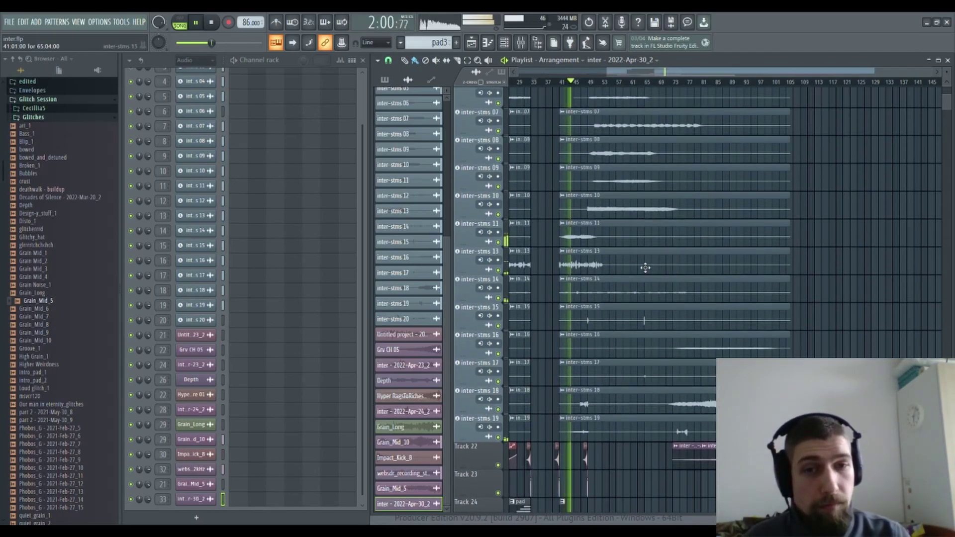
scroll(645, 268, "up", 6)
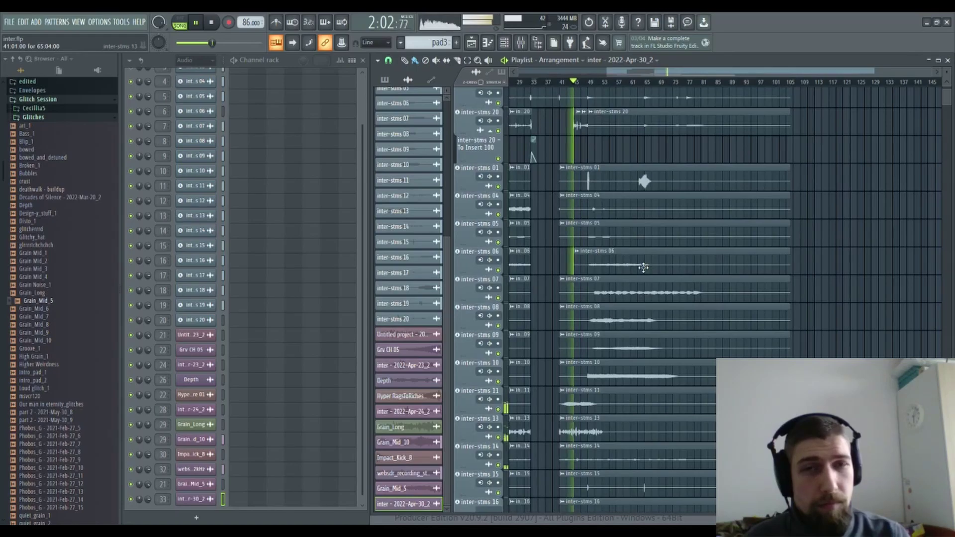
scroll(643, 268, "up", 3)
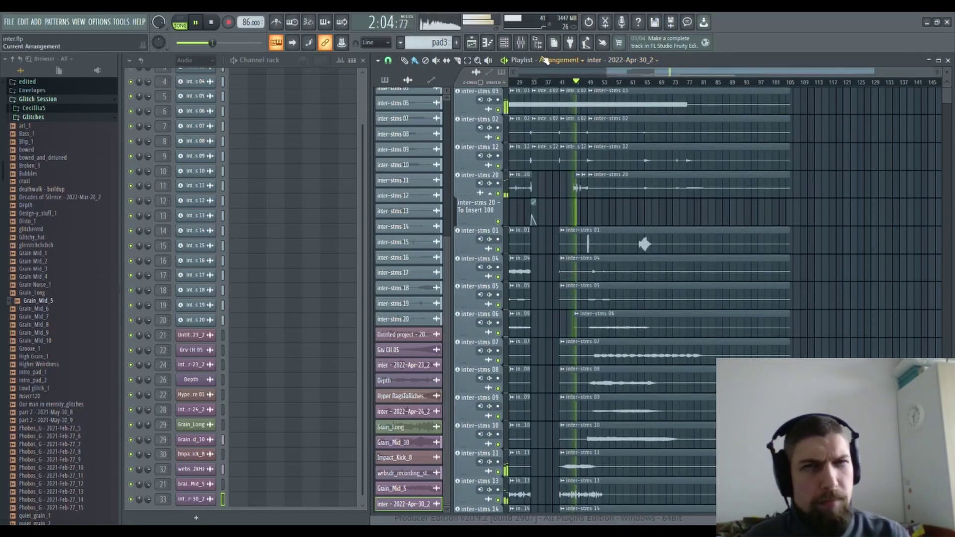
Step: Move playback back to about bar 23, listen briefly, and stop
left_click(522, 46)
left_click(525, 48)
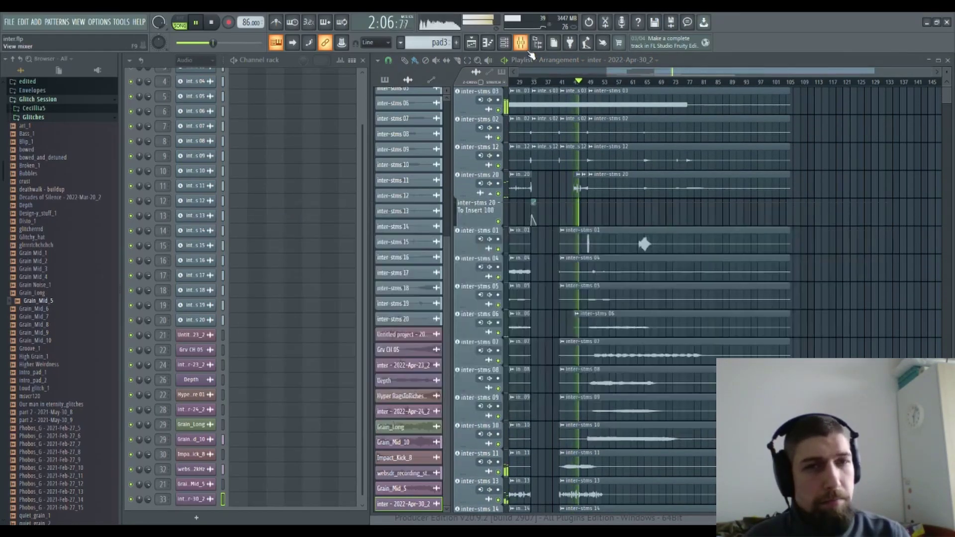
left_click_drag(632, 201, 812, 236)
left_click(589, 82)
left_click(212, 23)
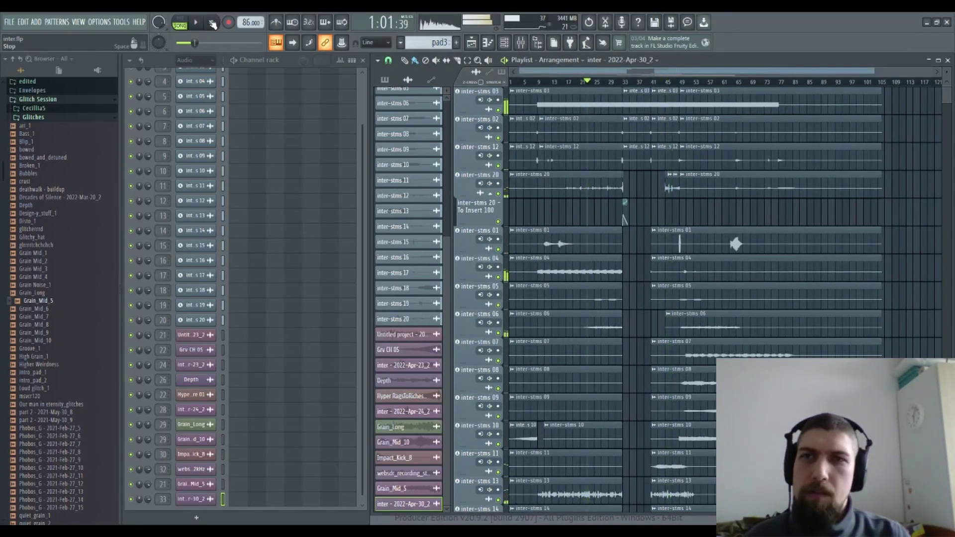
Step: Play the arrangement from about bar 28 through the second part and show the mixer to check the levels
scroll(657, 137, "down", 4)
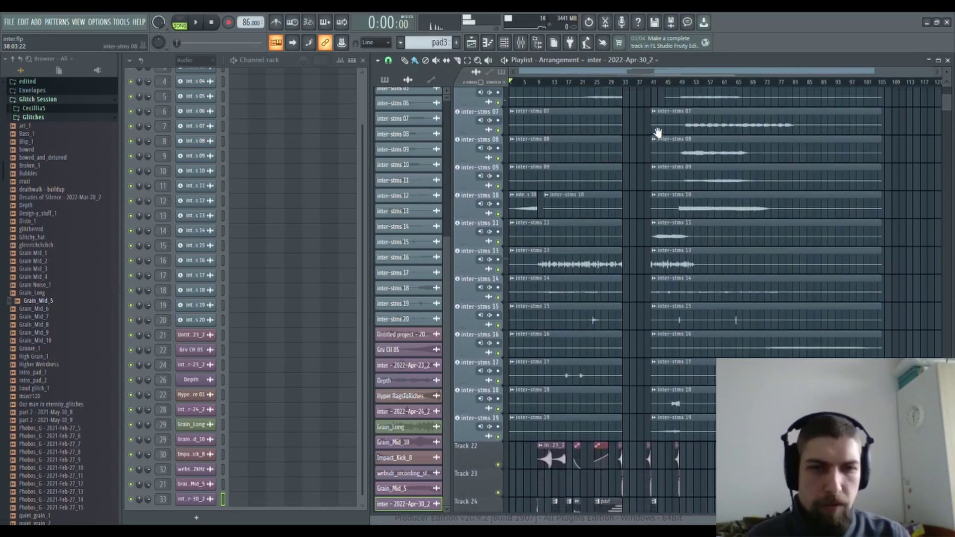
left_click_drag(658, 137, 657, 75)
left_click_drag(645, 379, 646, 307)
left_click_drag(648, 100, 654, 212)
scroll(633, 166, "up", 3)
left_click(606, 83)
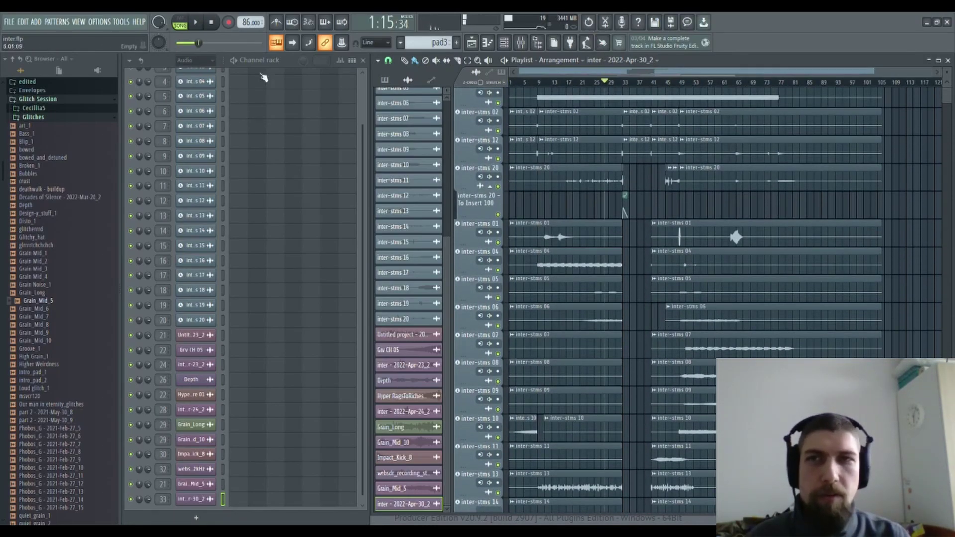
key("space")
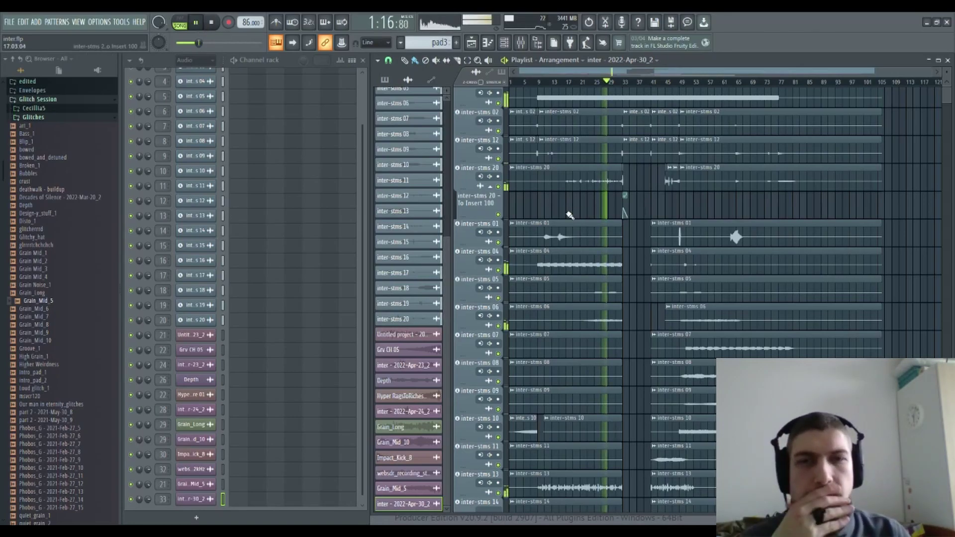
key("F9")
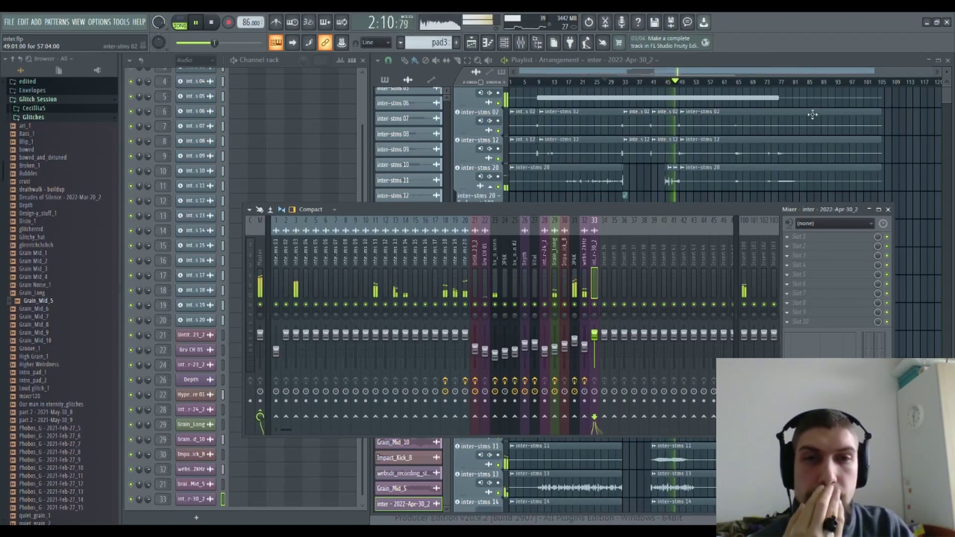
Step: Lower the fader of the JP6K mixer channel slightly and close the mixer
left_click_drag(575, 340, 576, 348)
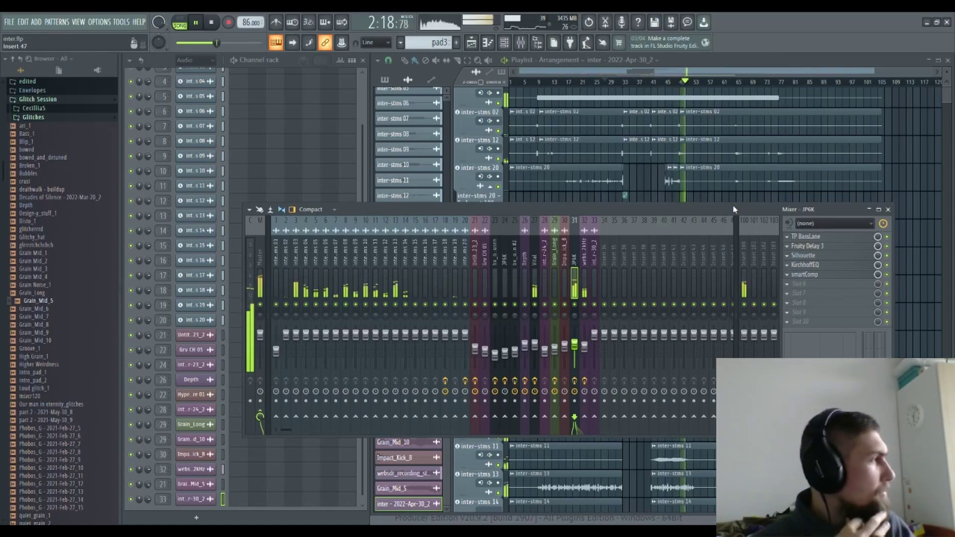
left_click(888, 209)
Step: In pattern pad3's Vital #2 part, delete the E6 and E5 notes at bar 6 and move the C#6 and C#5 notes there from bar 7
scroll(836, 345, "down", 5)
scroll(835, 345, "down", 8)
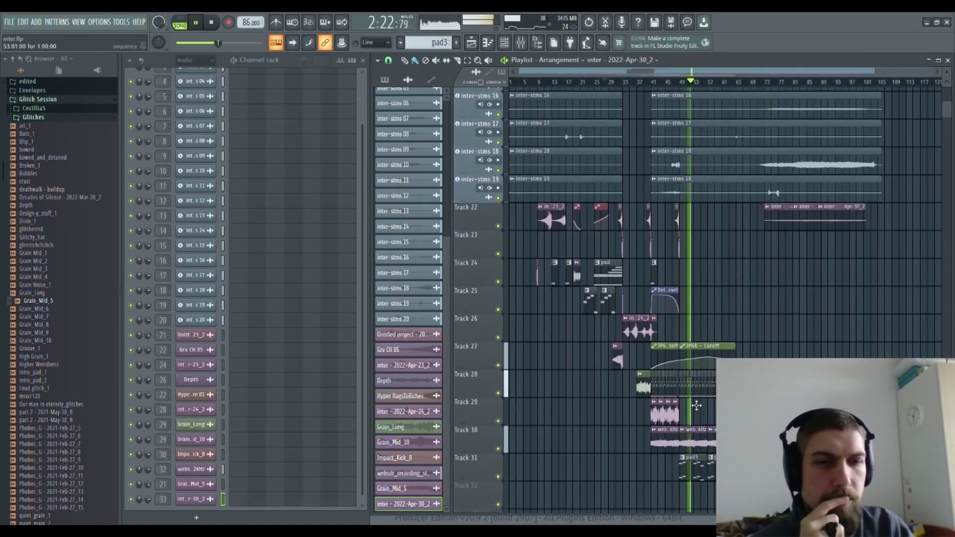
left_click(689, 457)
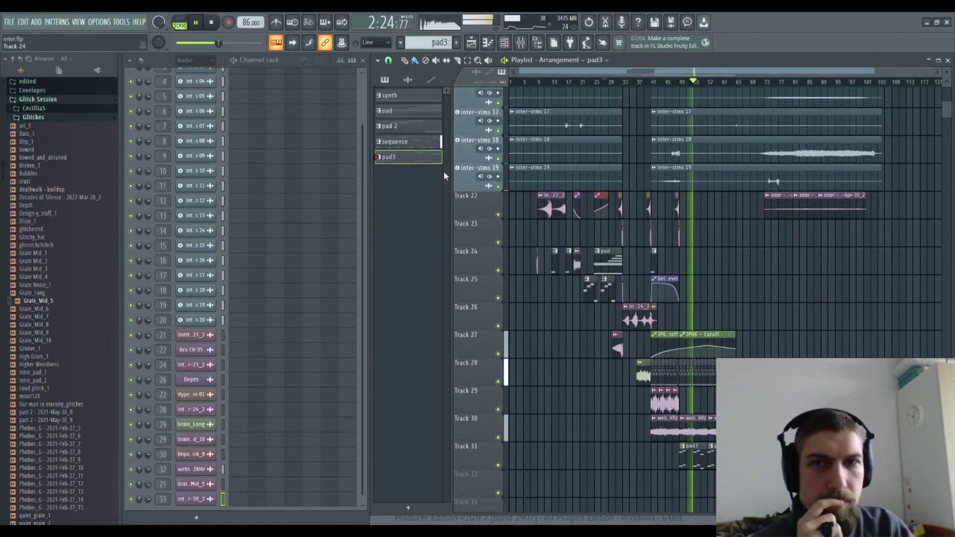
double_click(426, 163)
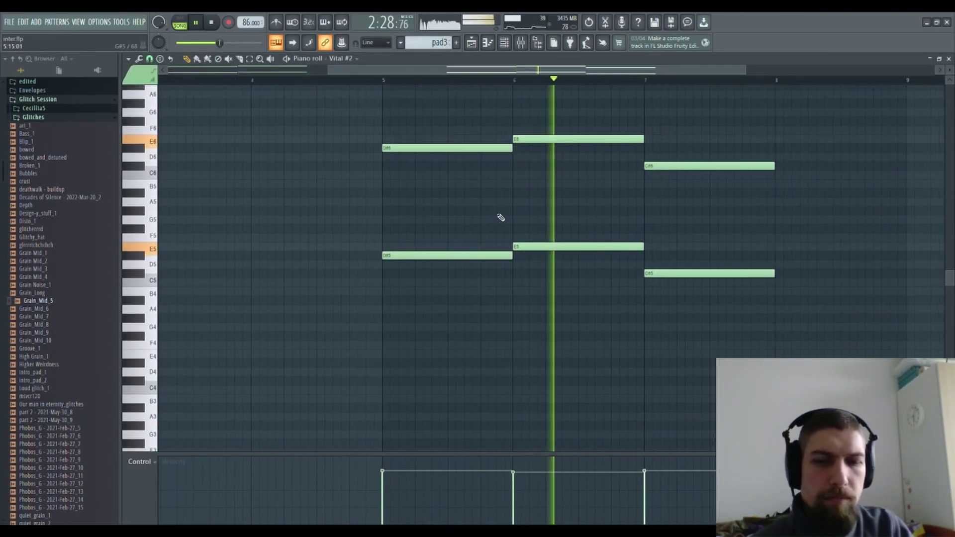
key("space")
left_click(211, 22)
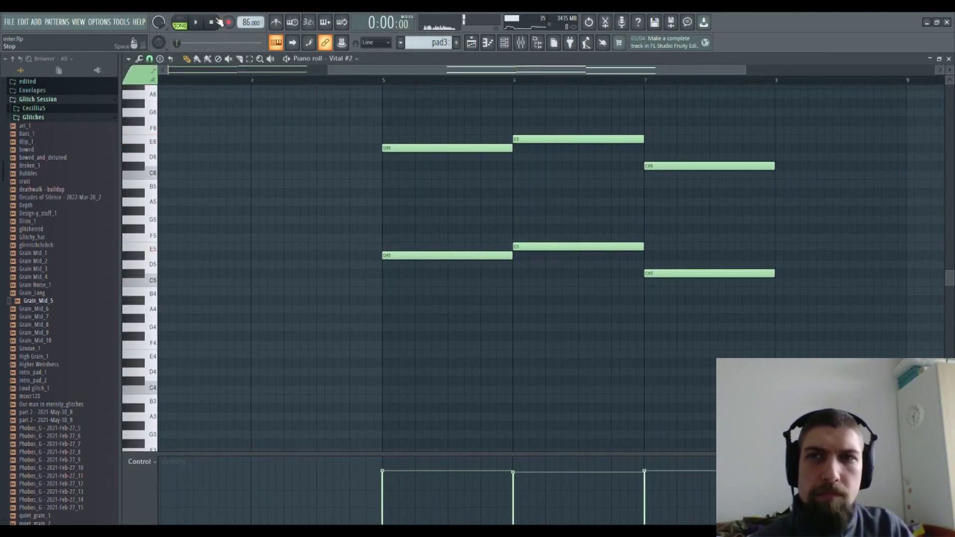
right_click(594, 139)
right_click(579, 246)
left_click_drag(776, 376, 628, 90)
left_click_drag(672, 164, 558, 162)
left_click_drag(544, 162, 540, 163)
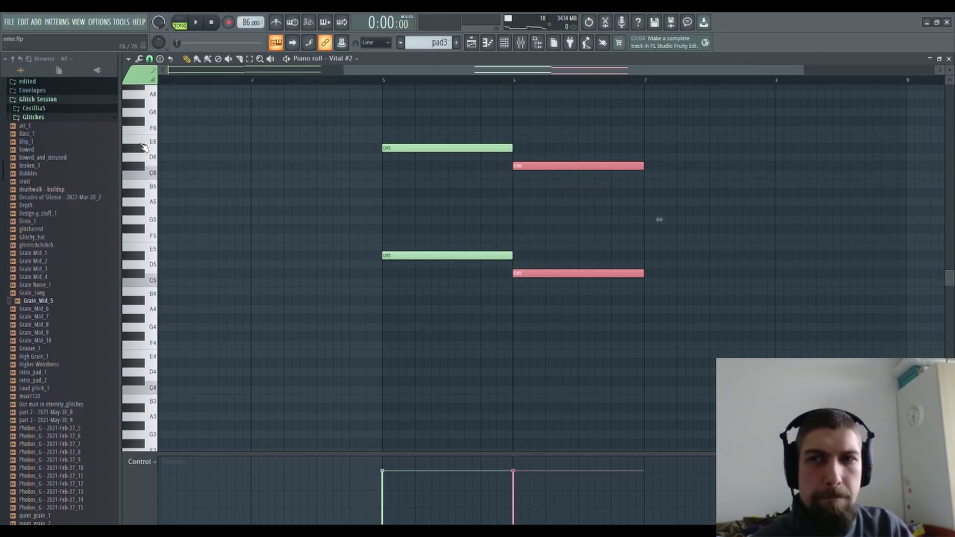
Step: Add one-bar B6 and B5 notes at the start of bar 5 in the Vital #2 part
scroll(142, 147, "up", 2)
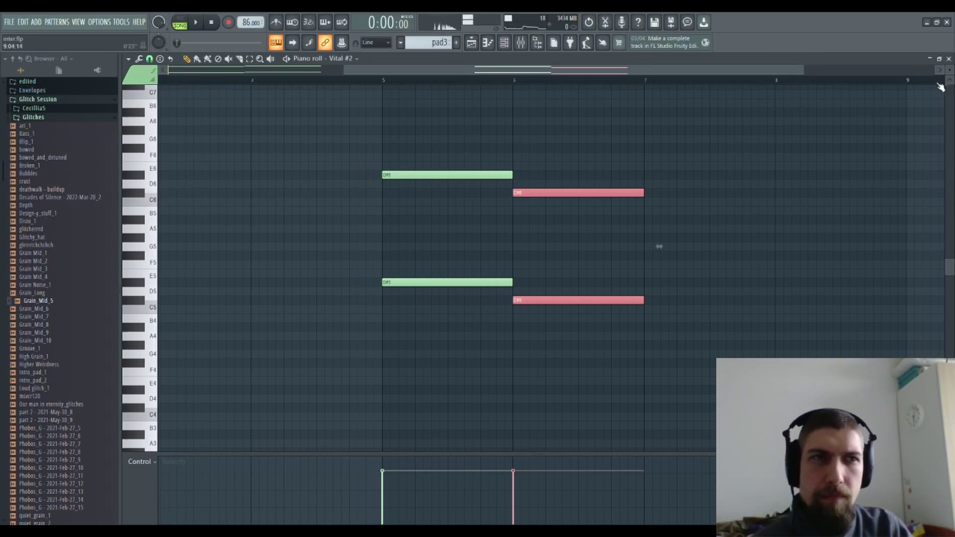
left_click_drag(384, 94, 383, 110)
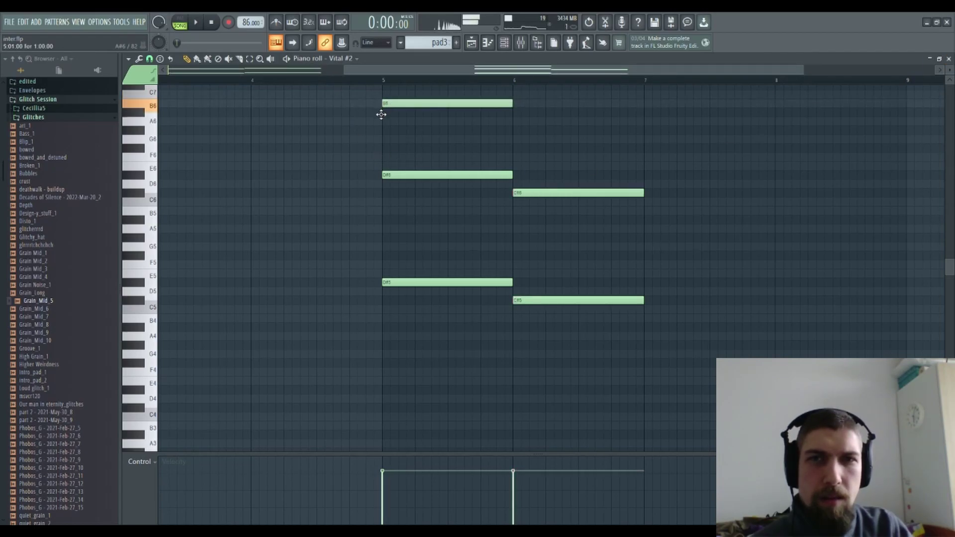
left_click(382, 210)
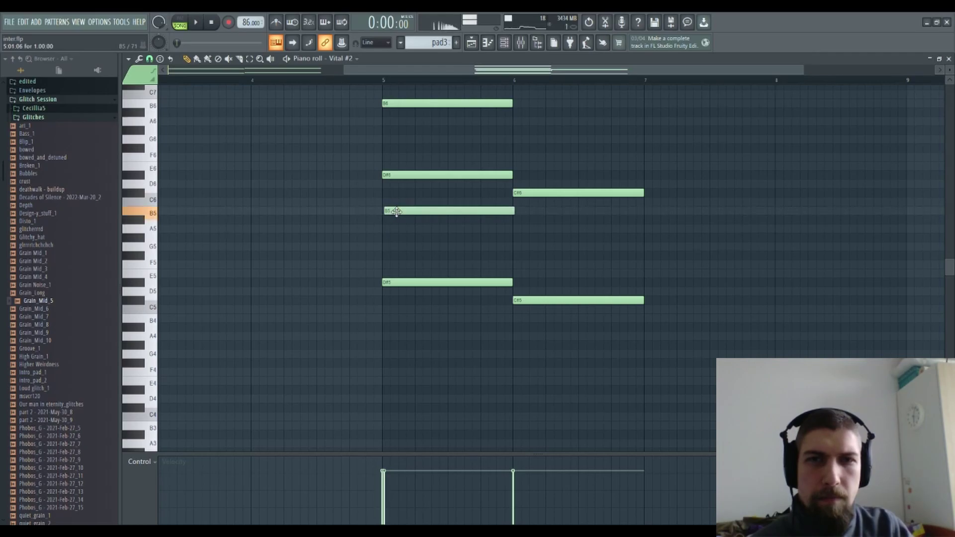
left_click_drag(396, 212, 394, 212)
Step: Play the edited pad part and listen to it within the full arrangement
left_click(362, 80)
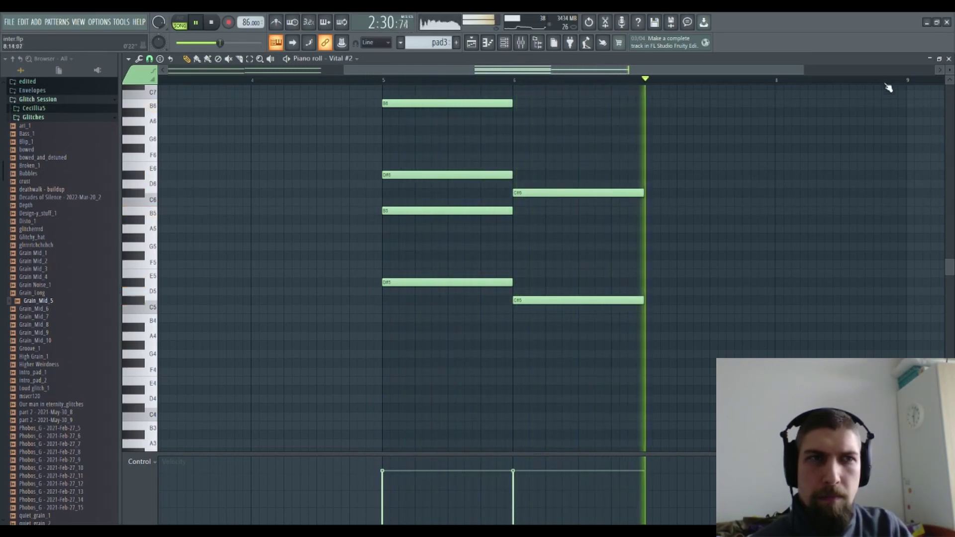
left_click(948, 59)
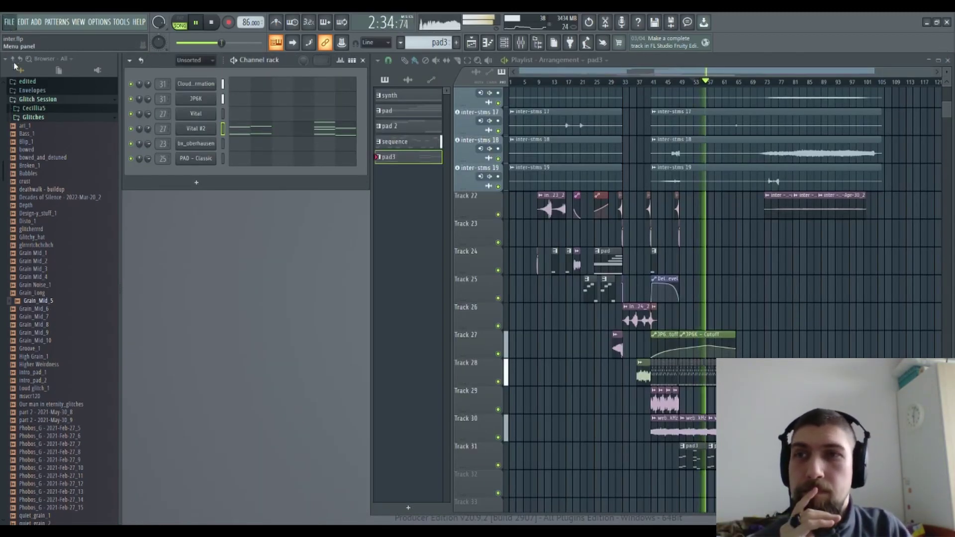
left_click_drag(826, 310, 796, 301)
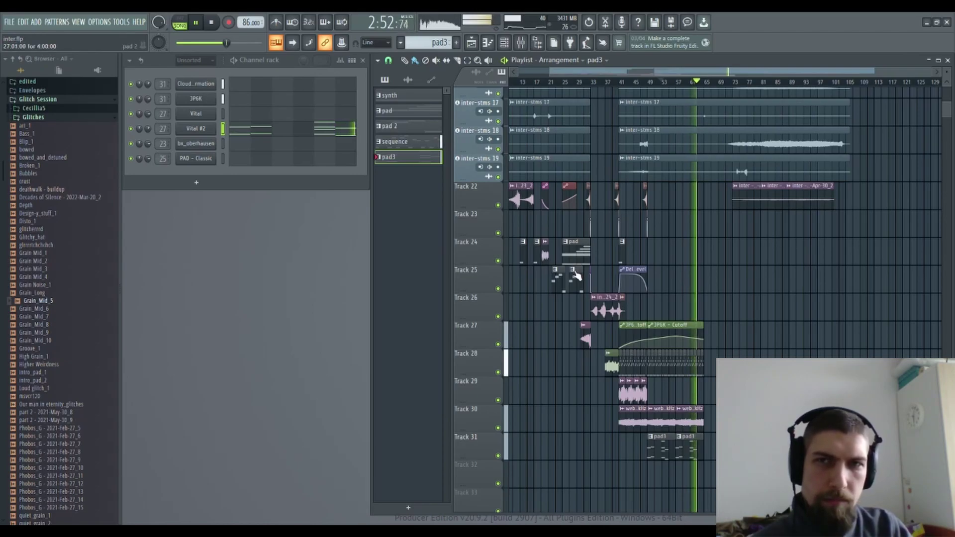
Step: Add a one-bar C#7 note at bar 6 of the Vital #2 part and briefly audition it in the arrangement
key("space")
left_click(351, 131)
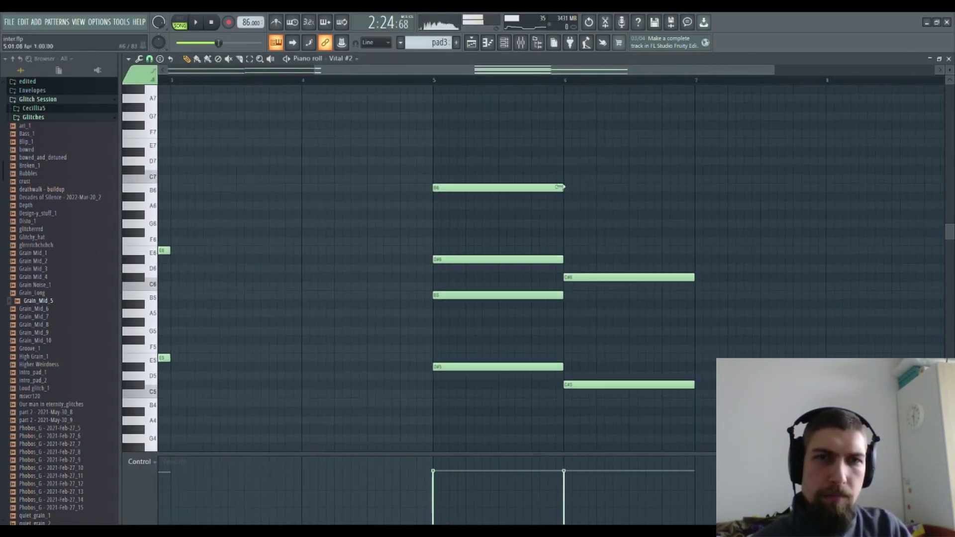
left_click(563, 177)
mouse_move(565, 171)
left_mouse_down()
mouse_move(556, 159)
mouse_move(563, 173)
left_mouse_up()
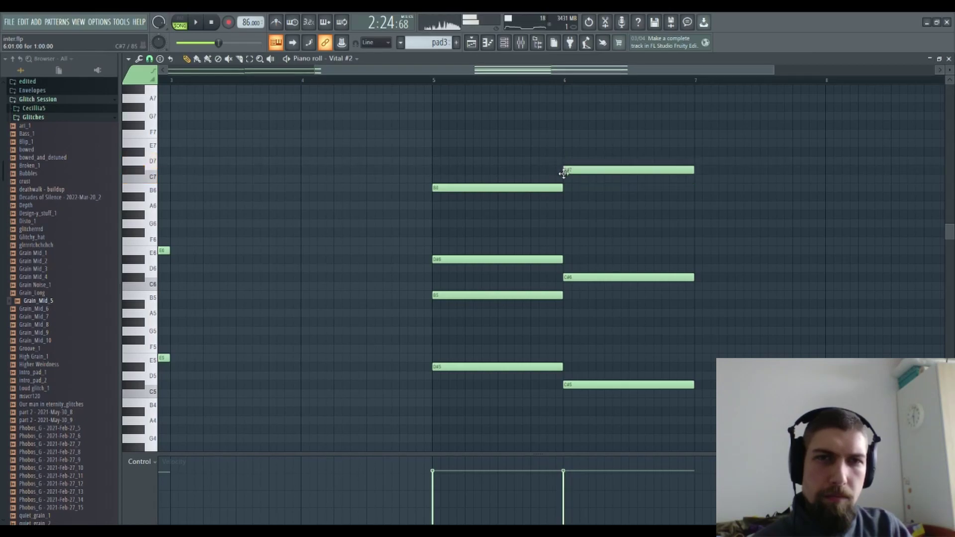
left_click(948, 58)
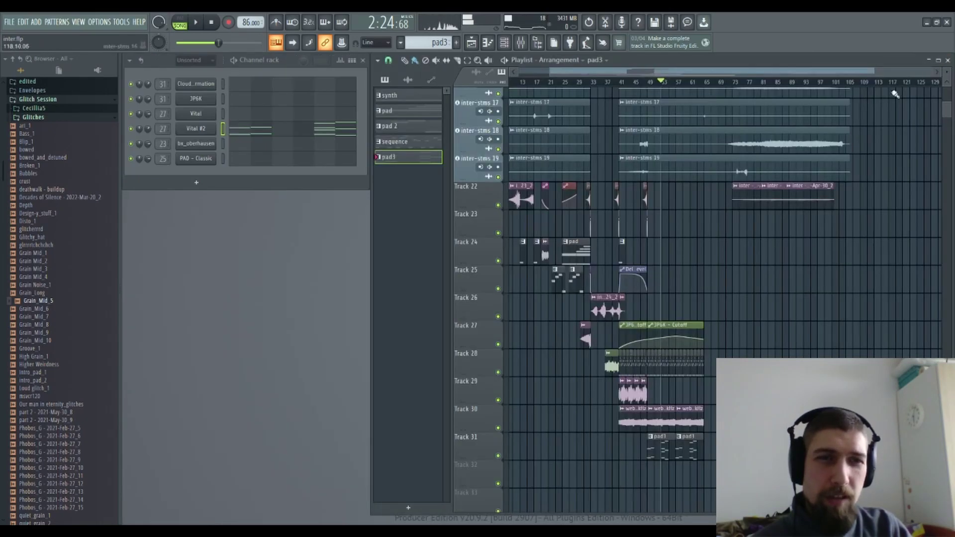
left_click(658, 86)
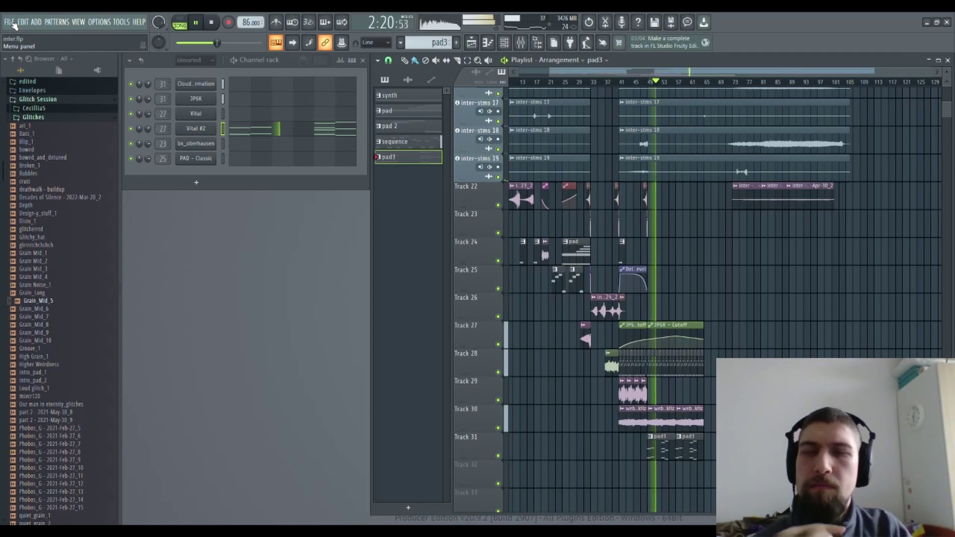
key("space")
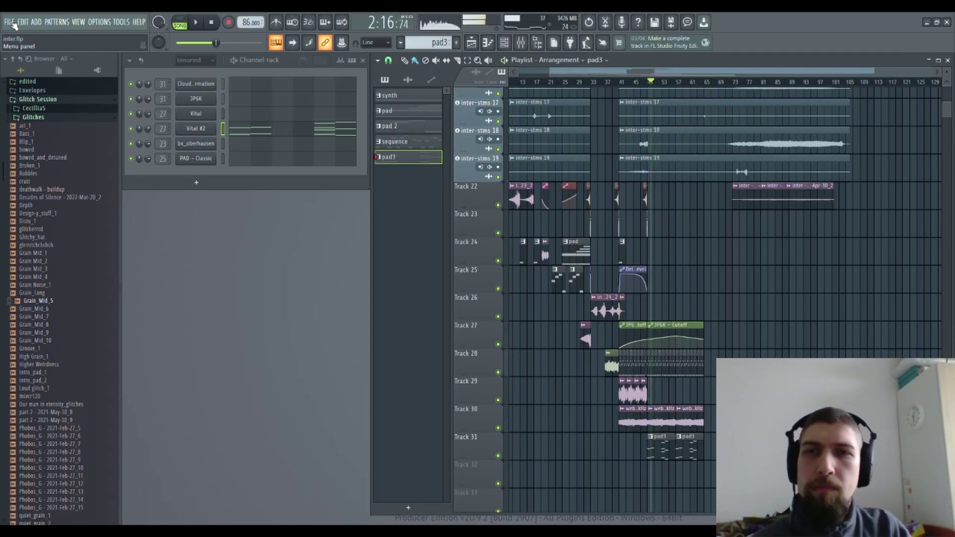
Step: Move all the Vital #2 notes of bars 5 and 6 together to start at bar 13
left_click(299, 126)
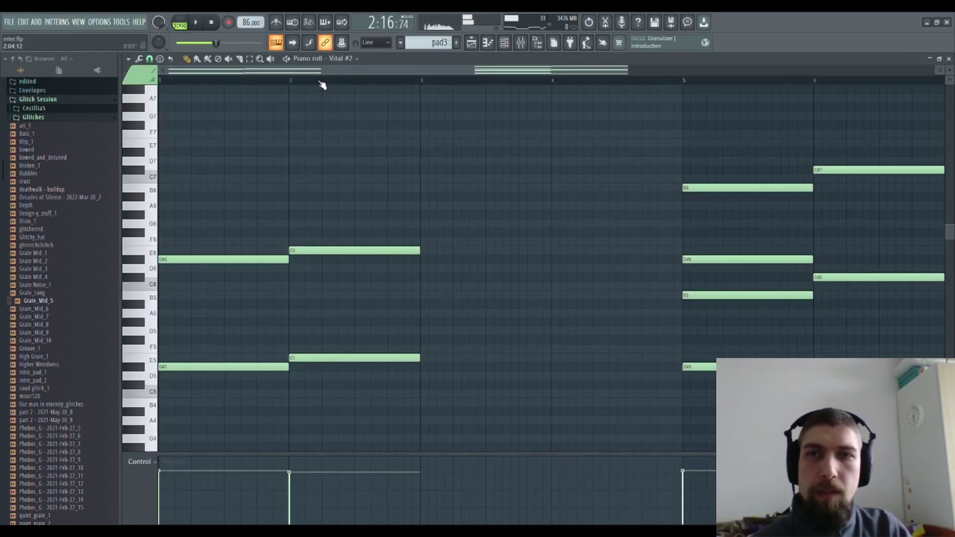
scroll(320, 84, "down", 2)
left_click_drag(768, 450, 526, 166)
left_click_drag(758, 252, 465, 259)
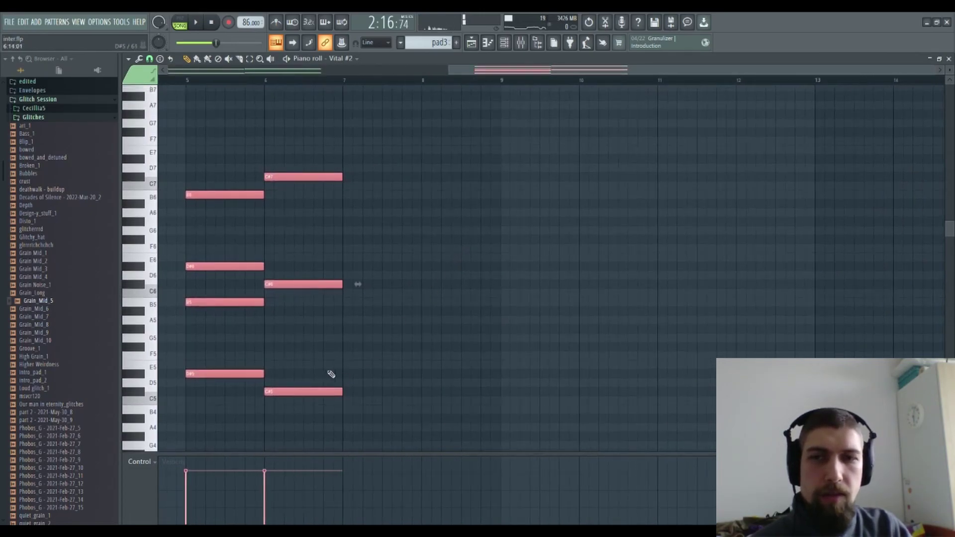
left_click_drag(224, 375, 853, 370)
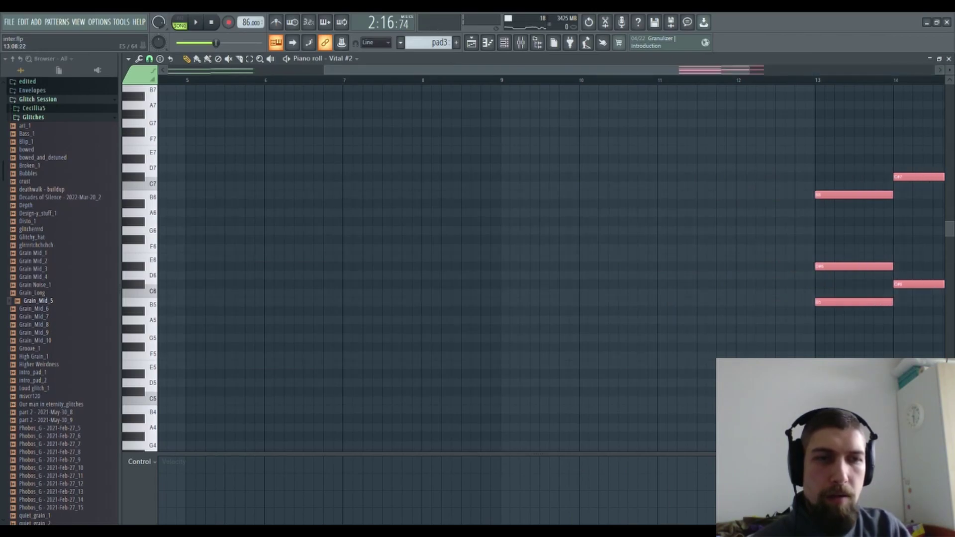
left_click_drag(538, 313, 726, 299)
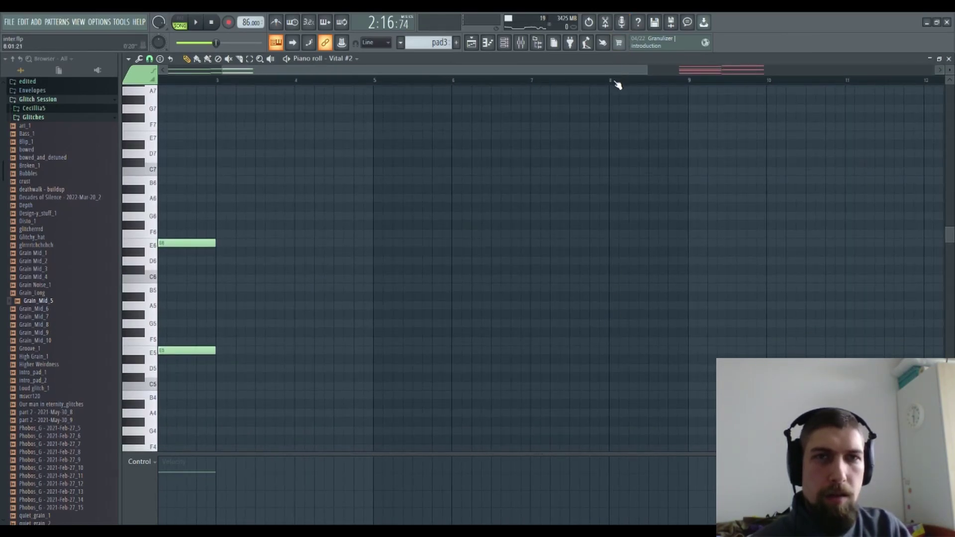
scroll(616, 85, "down", 3)
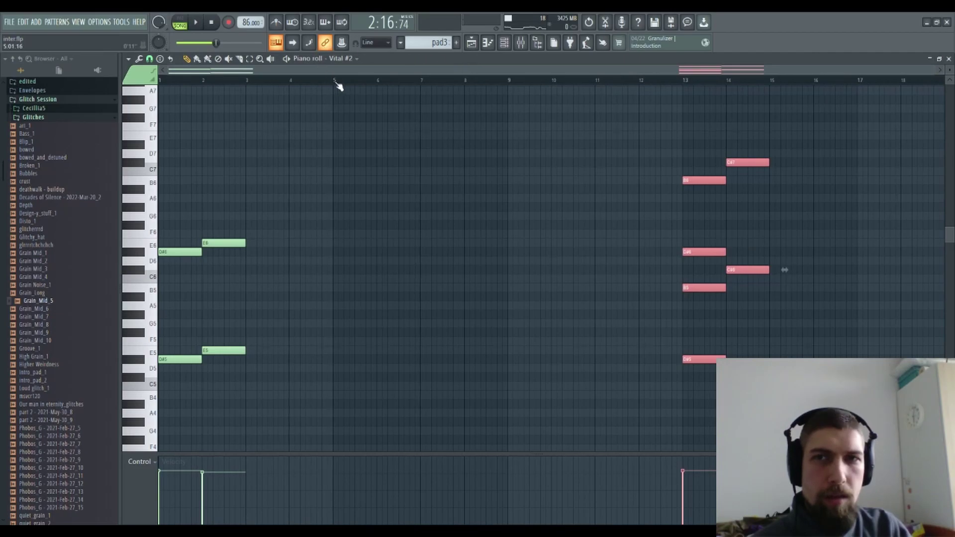
Step: Duplicate the Vital #2 notes of bars 1 to 4 into the following four bars
left_click_drag(335, 81, 1, 149)
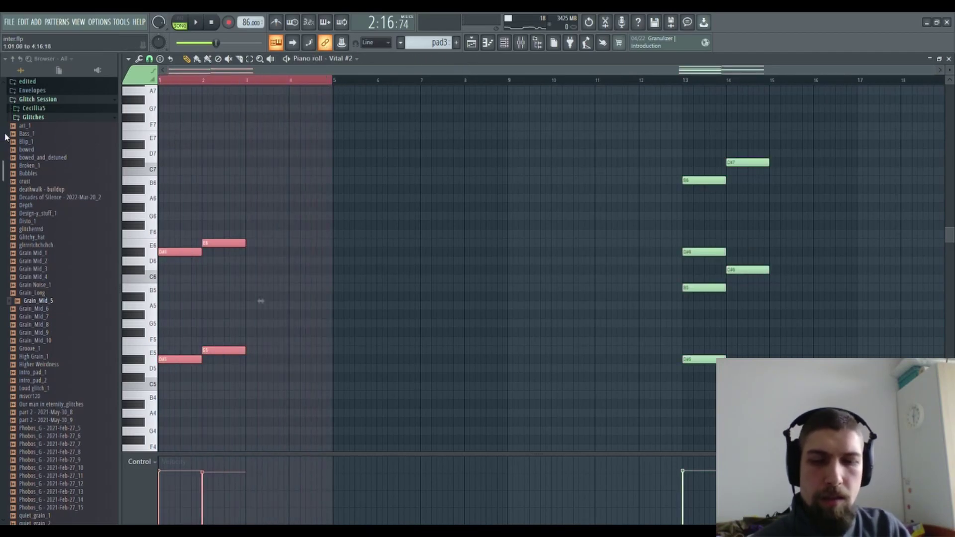
key("ctrl+b")
right_click(500, 200)
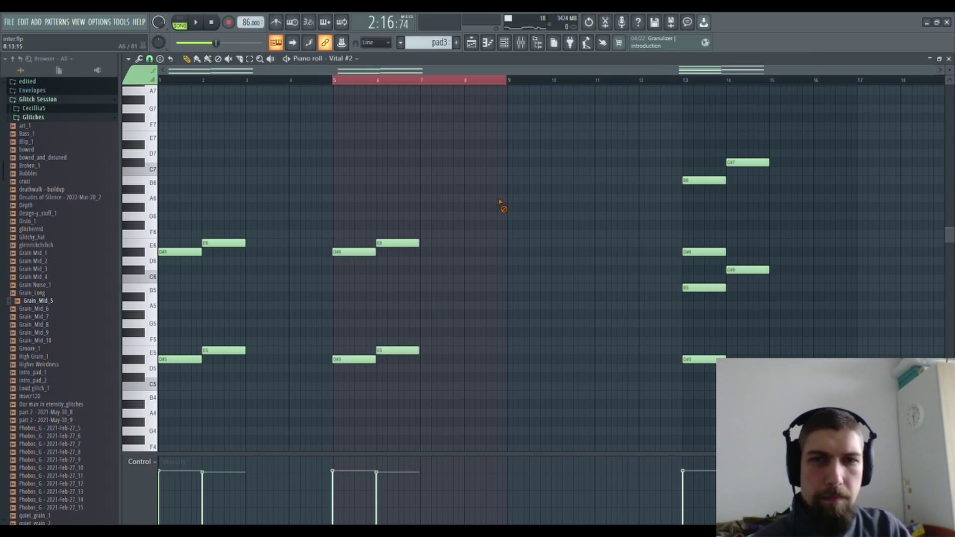
Step: Align the duplicated notes to the start of bar 5 and lower the E6 and E5 notes at bar 6 to C#6 and C#5
left_click_drag(415, 224, 415, 367)
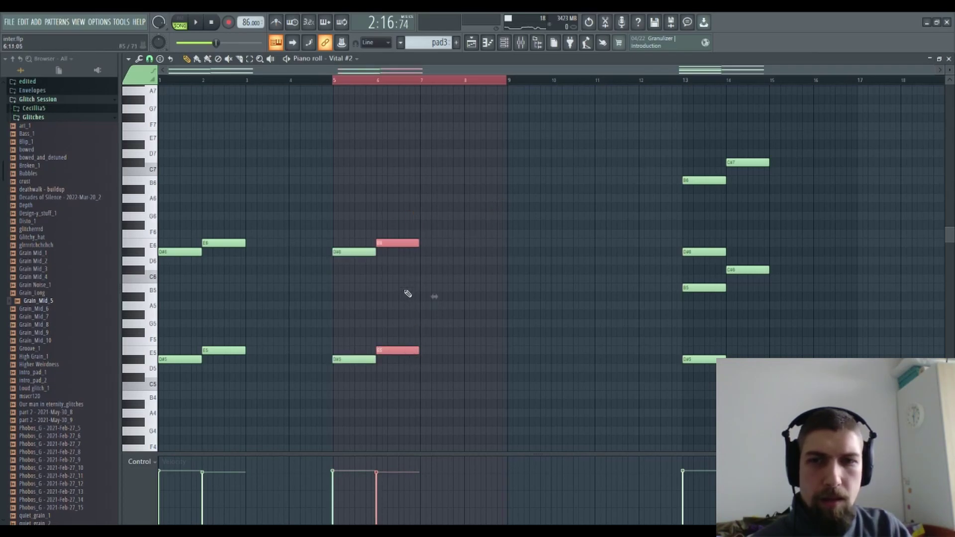
scroll(335, 85, "up", 7)
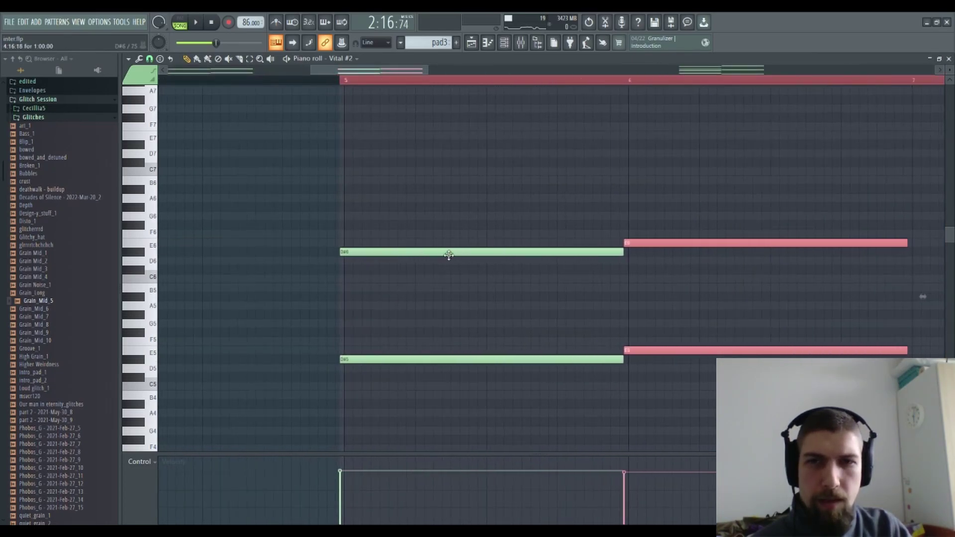
left_click_drag(468, 206, 742, 446)
left_click_drag(570, 360, 573, 360)
left_click_drag(715, 409, 555, 395)
left_click_drag(607, 174, 623, 345)
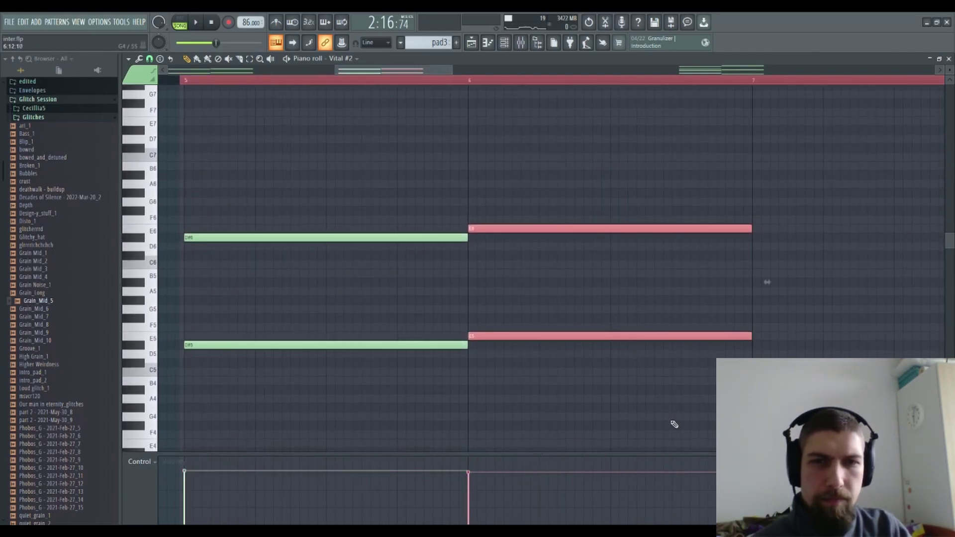
left_click_drag(675, 424, 664, 422)
left_click_drag(500, 341, 494, 364)
left_click_drag(530, 289, 605, 215)
Step: Copy the Vital #2 notes of bars 1 and 2 and align the copy to the start of bar 9
scroll(719, 80, "down", 6)
scroll(719, 80, "down", 2)
left_click_drag(283, 418, 158, 174)
key("ctrl+v")
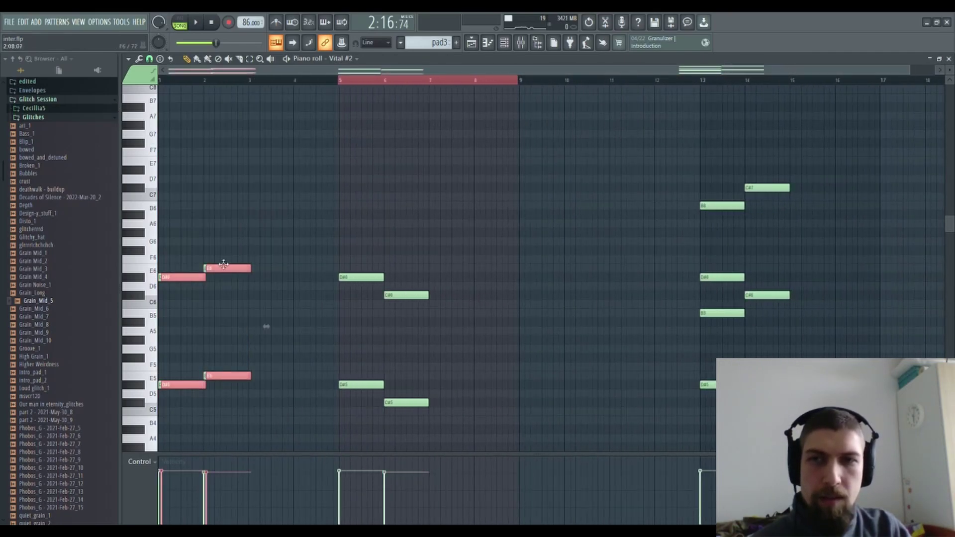
left_click_drag(196, 282, 555, 274)
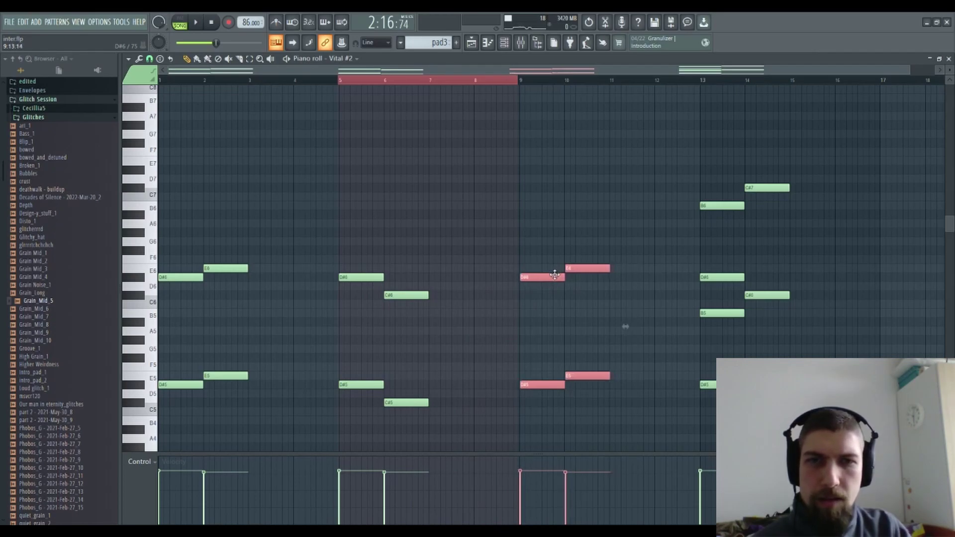
scroll(517, 77, "up", 6)
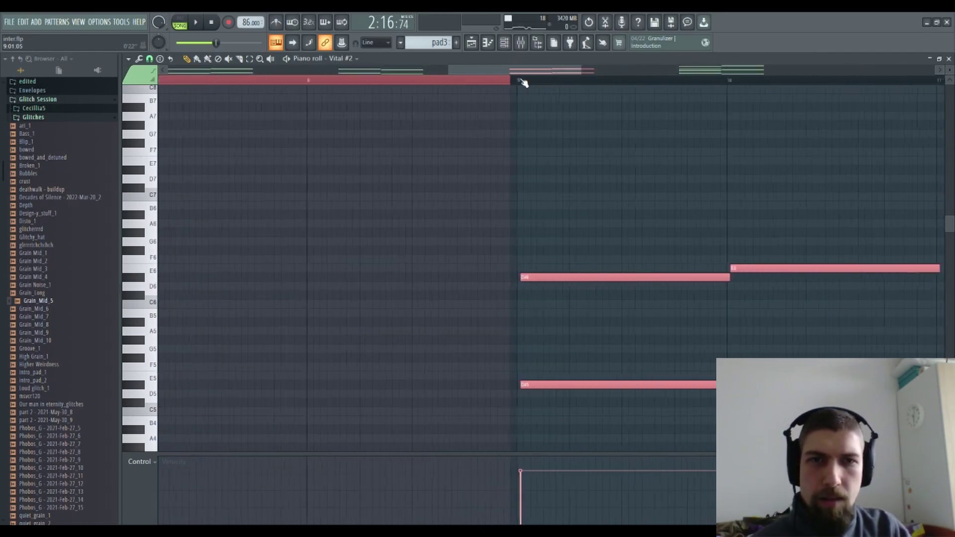
left_click_drag(532, 277, 527, 279)
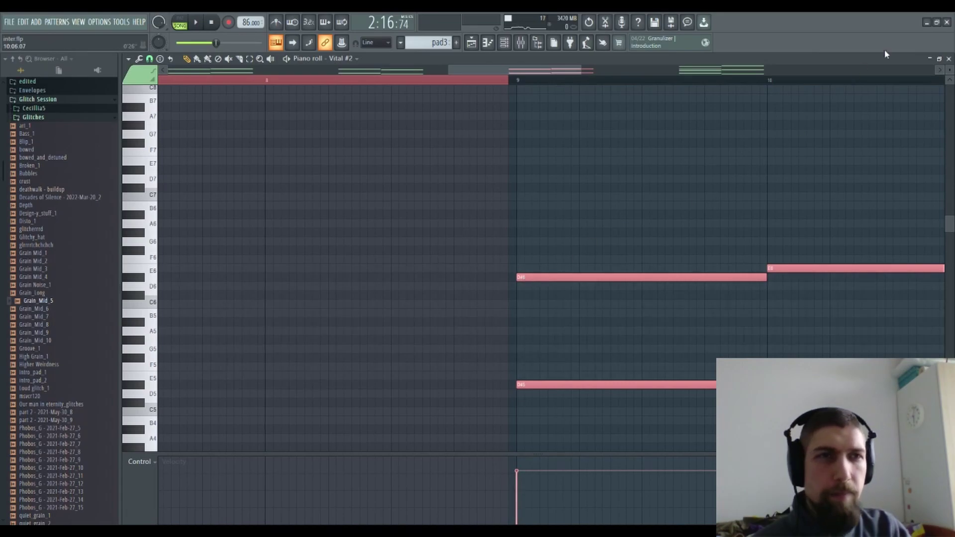
Step: Delete the second pad3 clip on Track 31 and extend the first one from bar 49 to about bar 65
left_click(948, 59)
right_click(688, 444)
left_click_drag(671, 458, 697, 459)
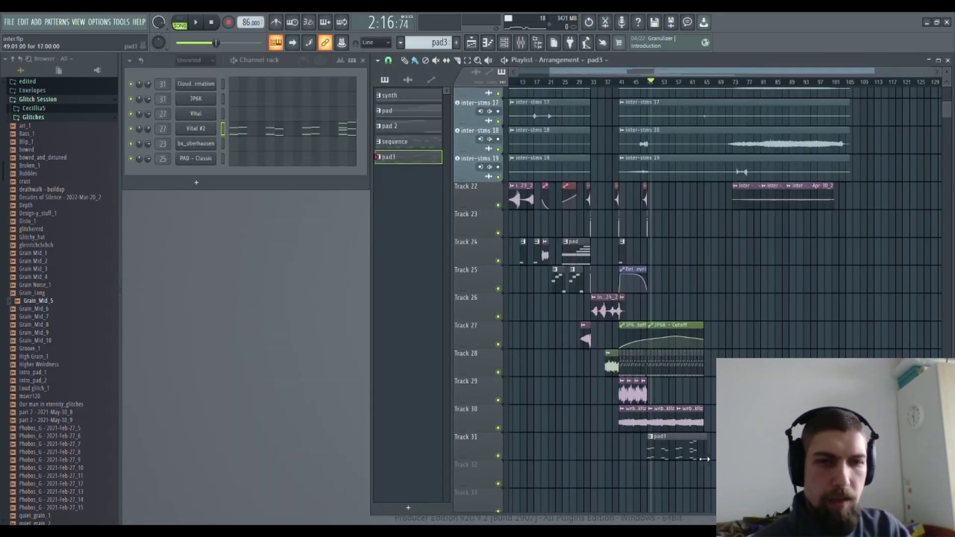
Step: Play the arrangement from about bar 25 and review the stem and clip tracks during playback
left_click(566, 82)
key("space")
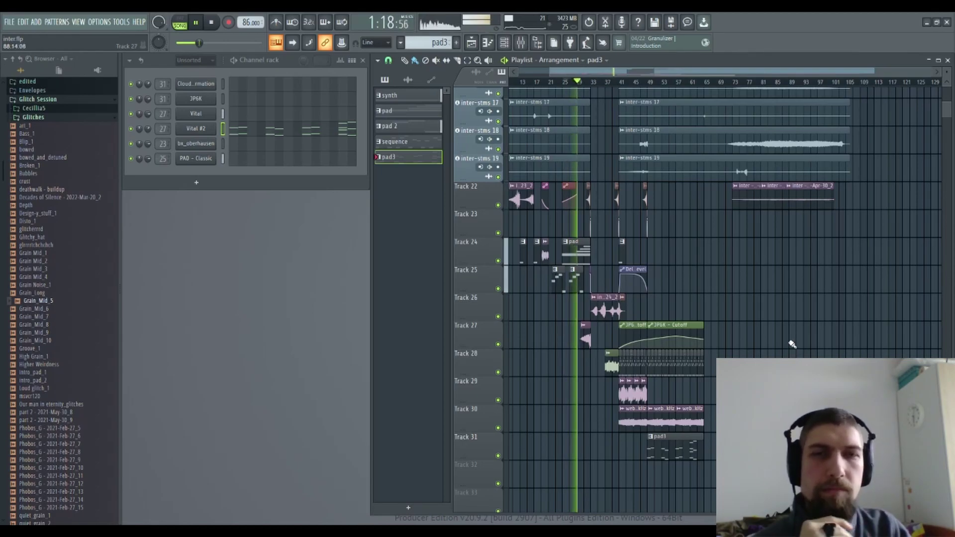
mouse_move(792, 282)
left_mouse_down()
mouse_move(750, 296)
mouse_move(753, 271)
left_mouse_up()
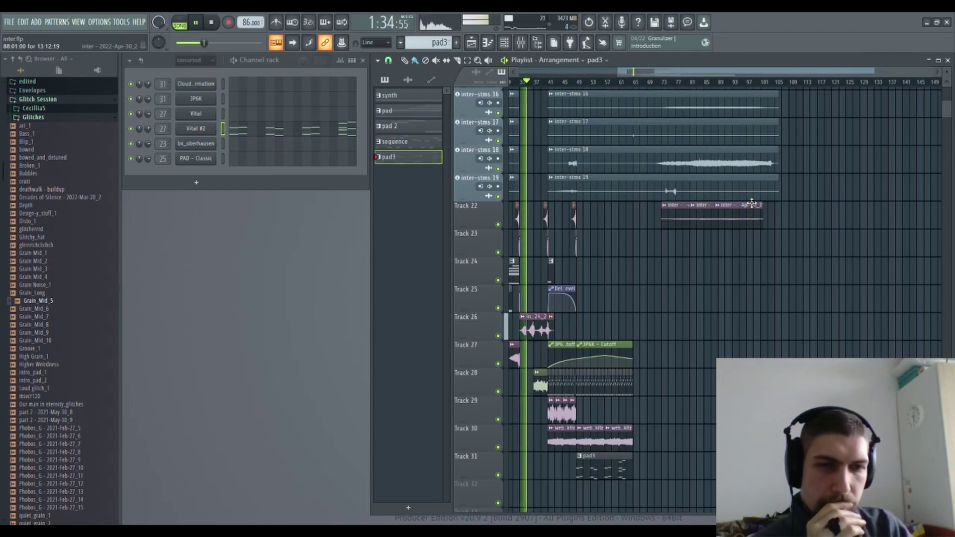
left_click_drag(729, 362, 709, 327)
left_click_drag(607, 224, 761, 298)
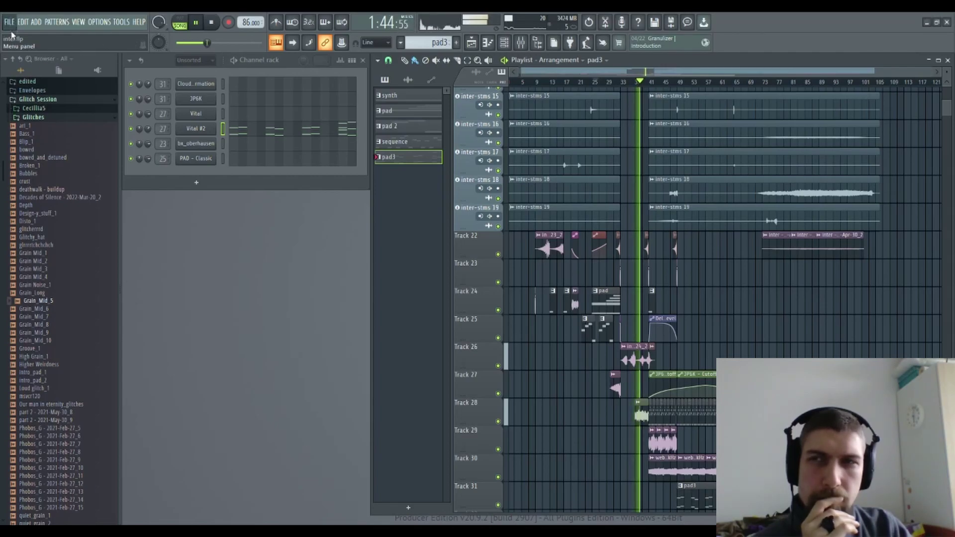
Step: Inspect the precomputed effects of the Impact_Kick_8 clip on Track 26 and audition it from about bar 40
left_click_drag(846, 411, 824, 391)
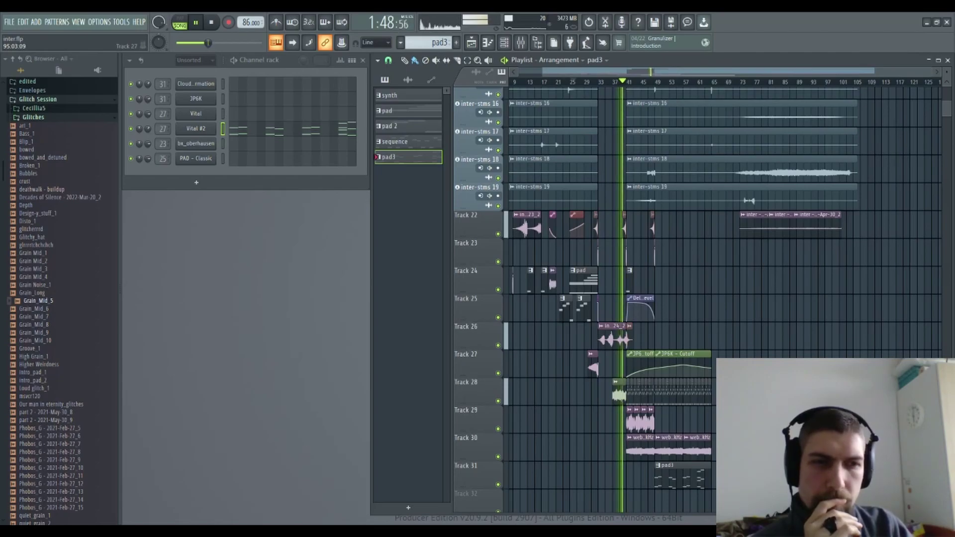
left_click_drag(789, 326, 691, 320)
left_click_drag(624, 284, 646, 218)
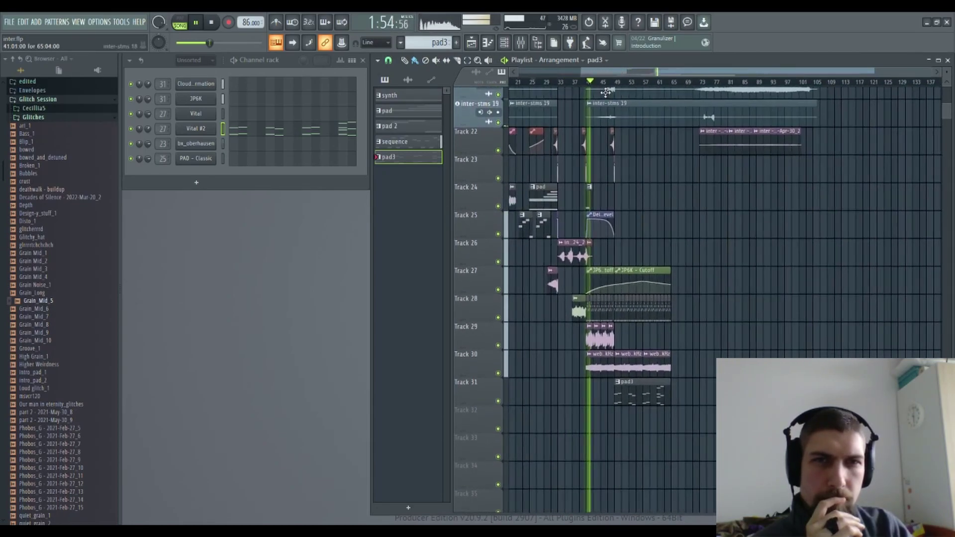
scroll(594, 84, "up", 6)
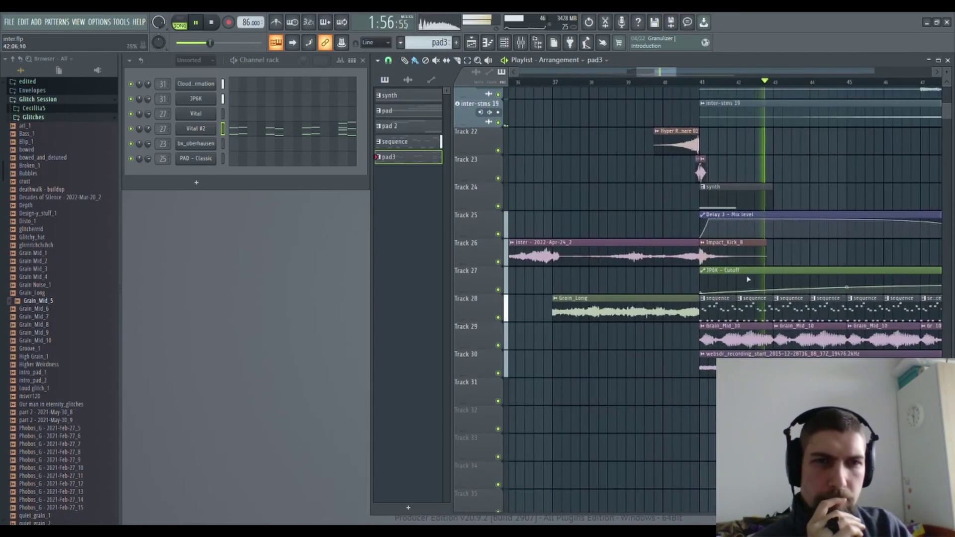
double_click(724, 254)
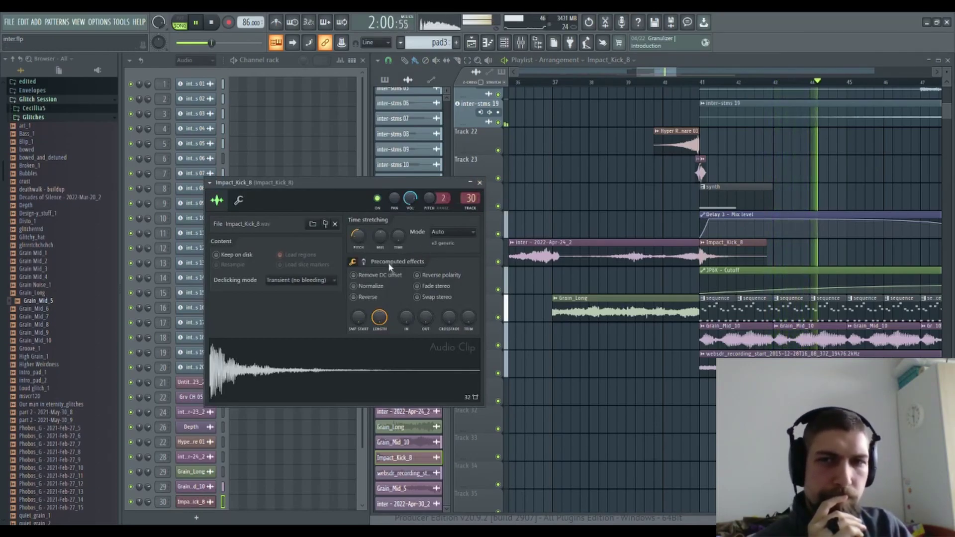
left_click(353, 262)
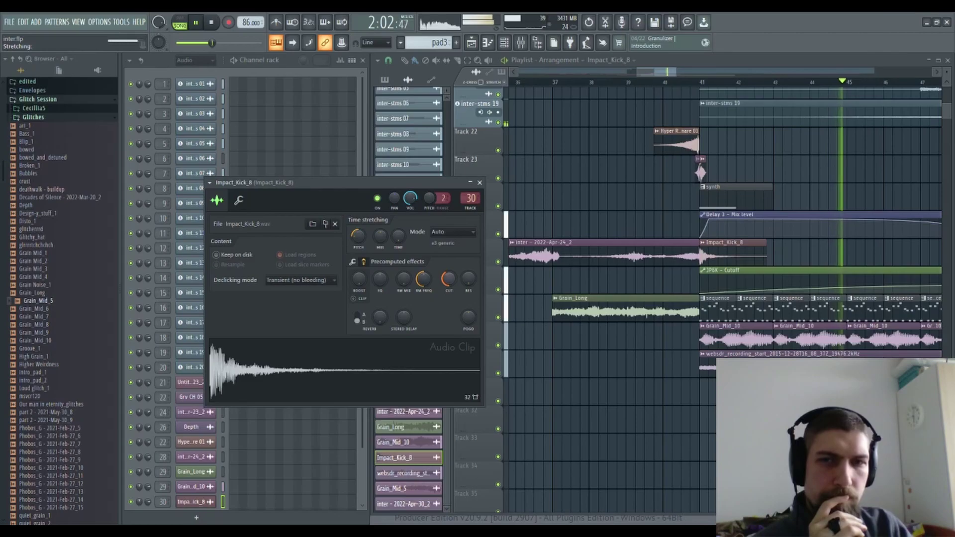
left_click_drag(680, 89, 663, 92)
left_click(659, 81)
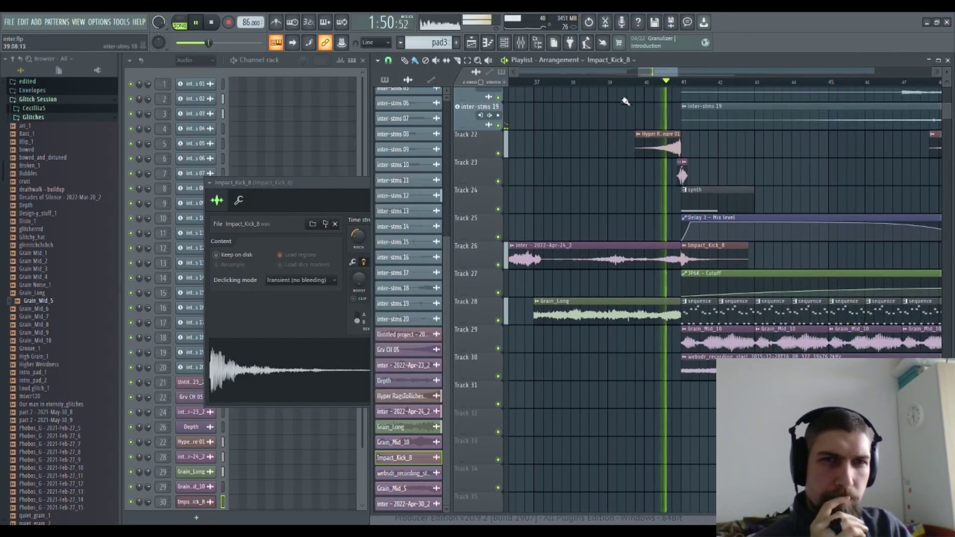
left_click(366, 188)
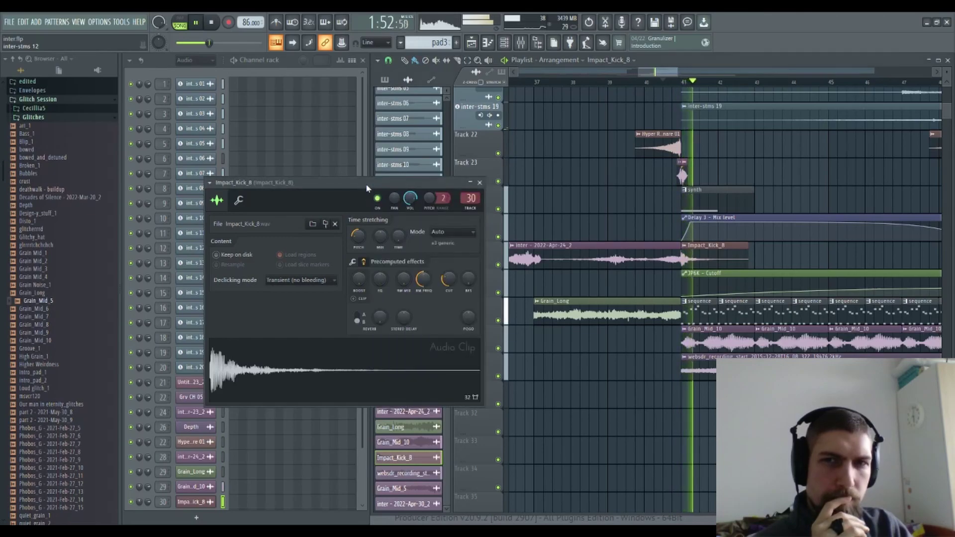
left_click(479, 183)
Step: Place another Impact_Kick_8 clip on Track 26 at bar 49 and play the transition from about bar 48
left_click_drag(808, 163, 758, 179)
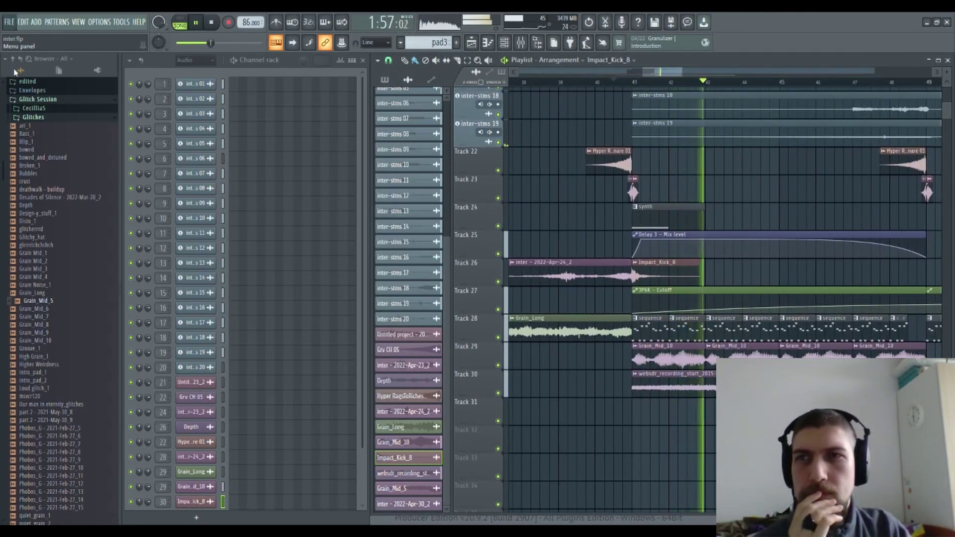
left_click_drag(771, 196, 581, 243)
left_click_drag(794, 259, 813, 286)
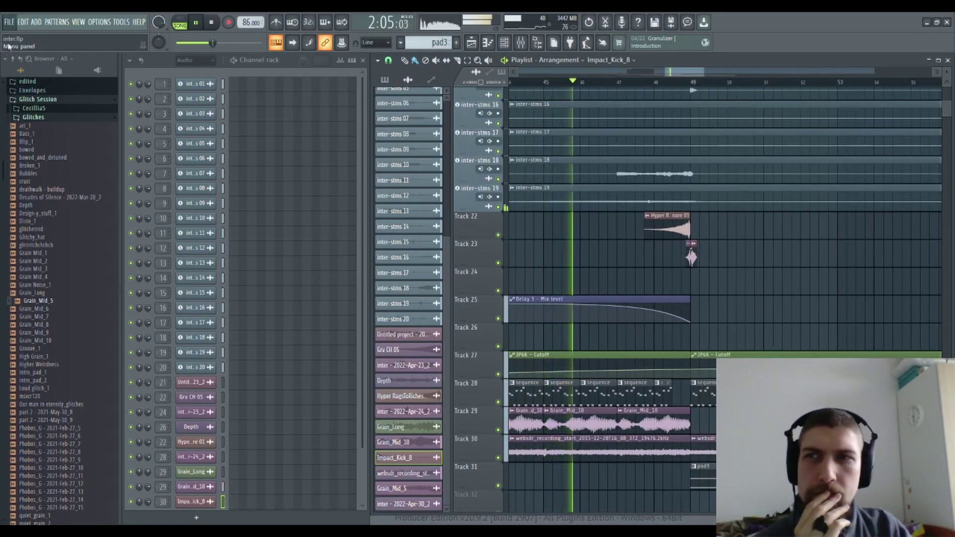
left_click(21, 59)
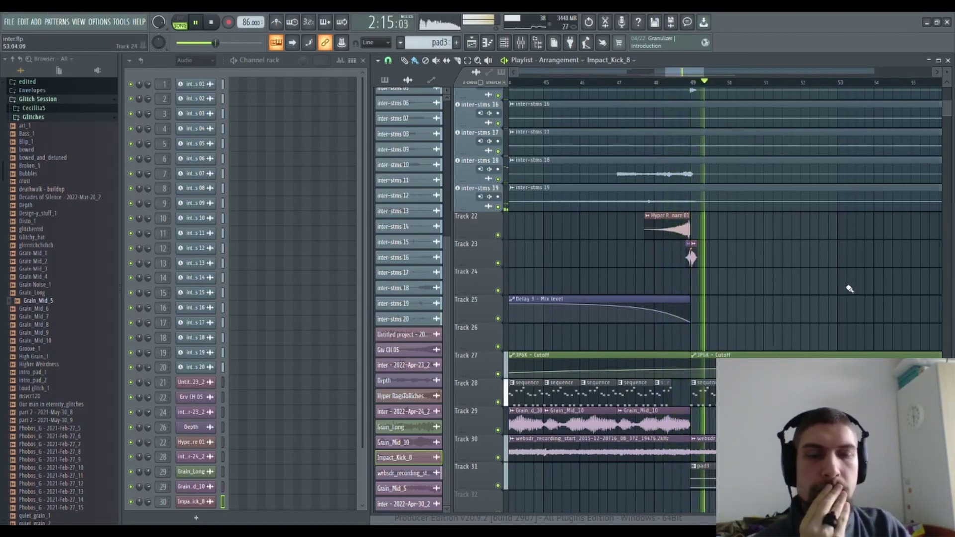
left_click_drag(849, 288, 954, 275)
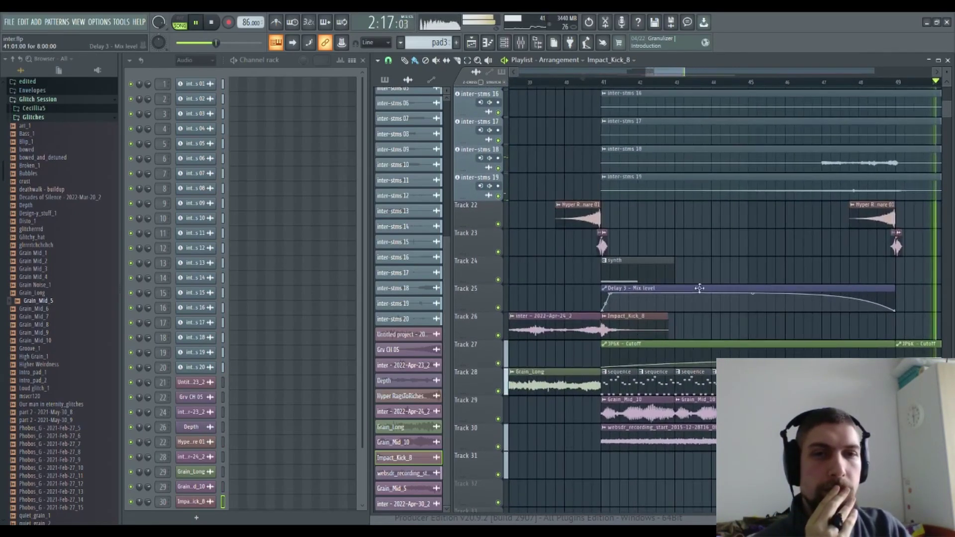
left_click(897, 329)
left_click(869, 83)
left_click_drag(917, 252, 802, 217)
left_click_drag(887, 207, 937, 198)
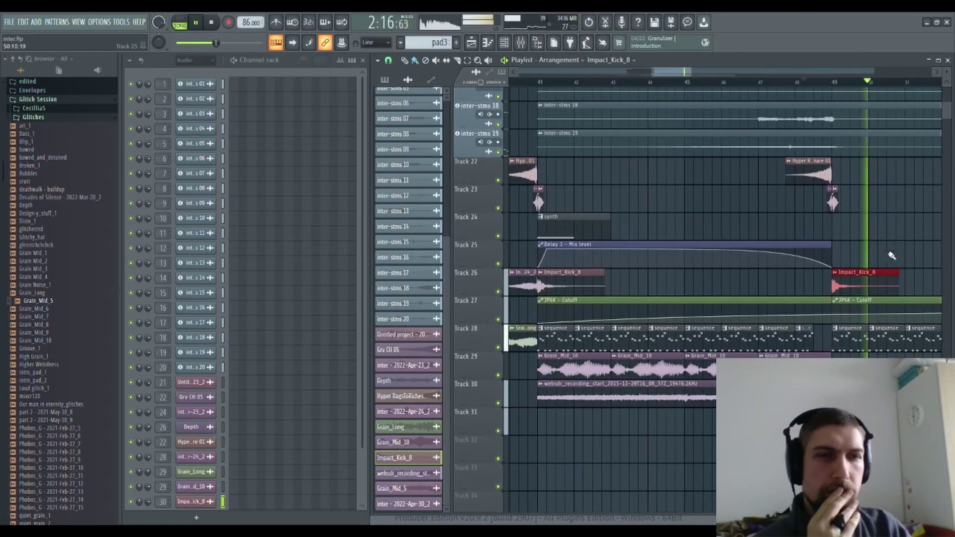
Step: Raise the filter cutoff in Impact_Kick_8's precomputed effects and audition the hits at bars 41 and 49
double_click(856, 281)
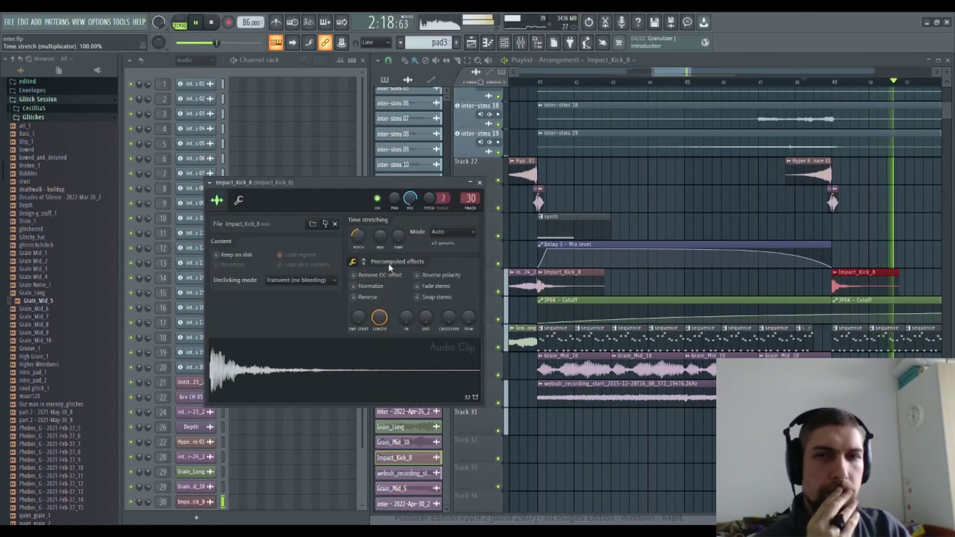
scroll(398, 279, "down", 2)
left_click_drag(449, 278, 448, 260)
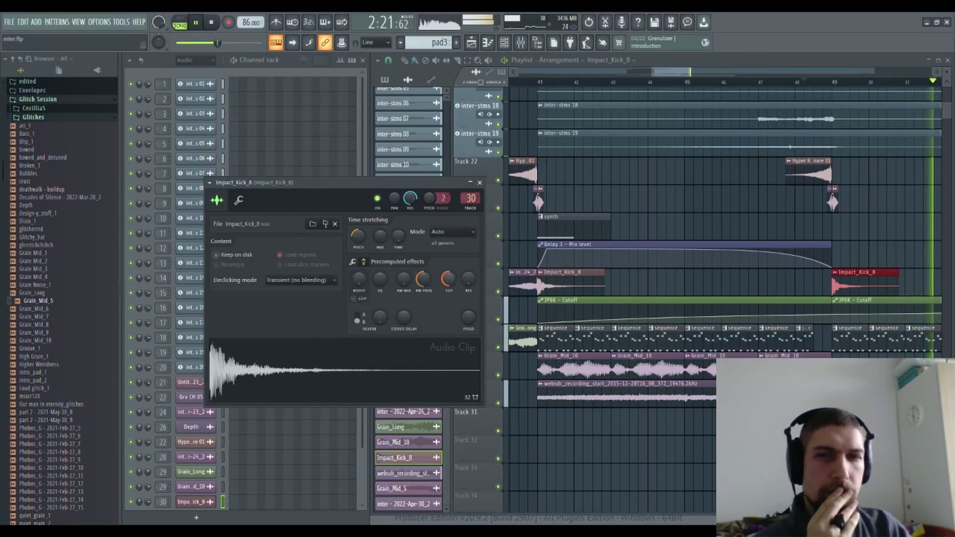
left_click(515, 82)
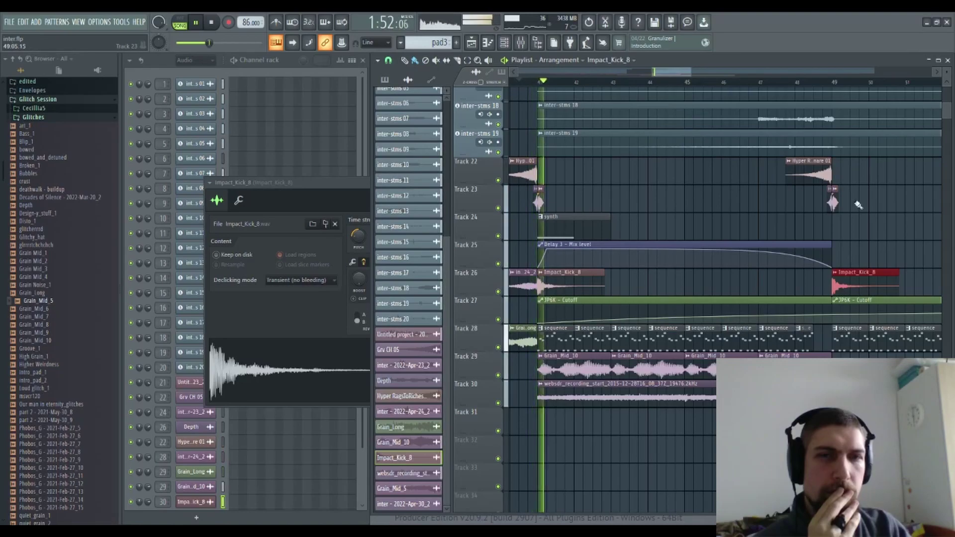
left_click(825, 83)
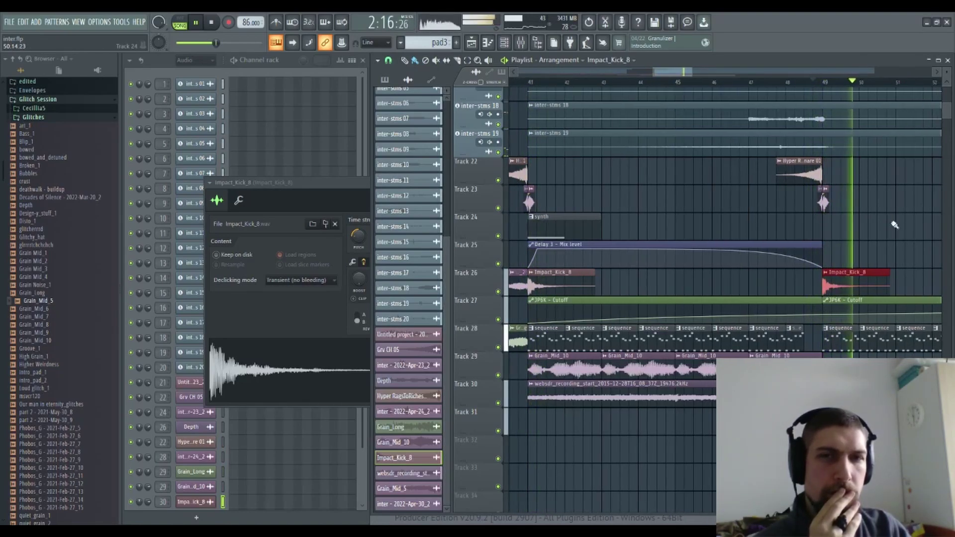
Step: Review the stem tracks and Tracks 22 to 31 while the section from bar 49 plays
scroll(631, 400, "up", 3)
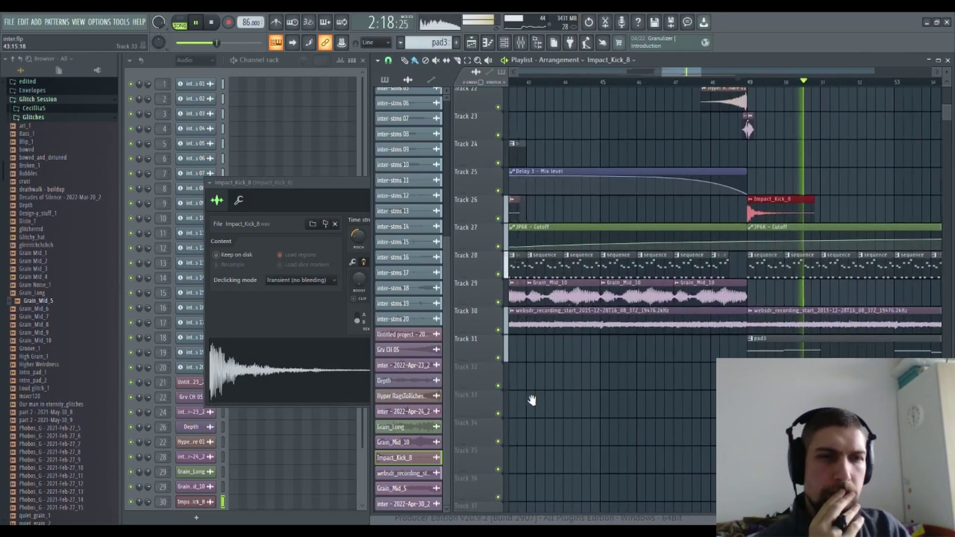
scroll(692, 241, "up", 6)
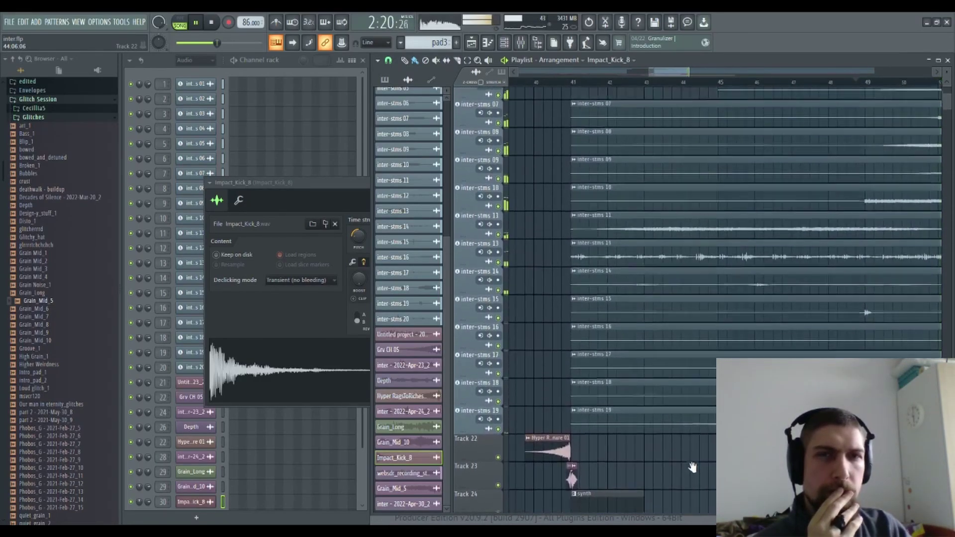
scroll(855, 299, "down", 10)
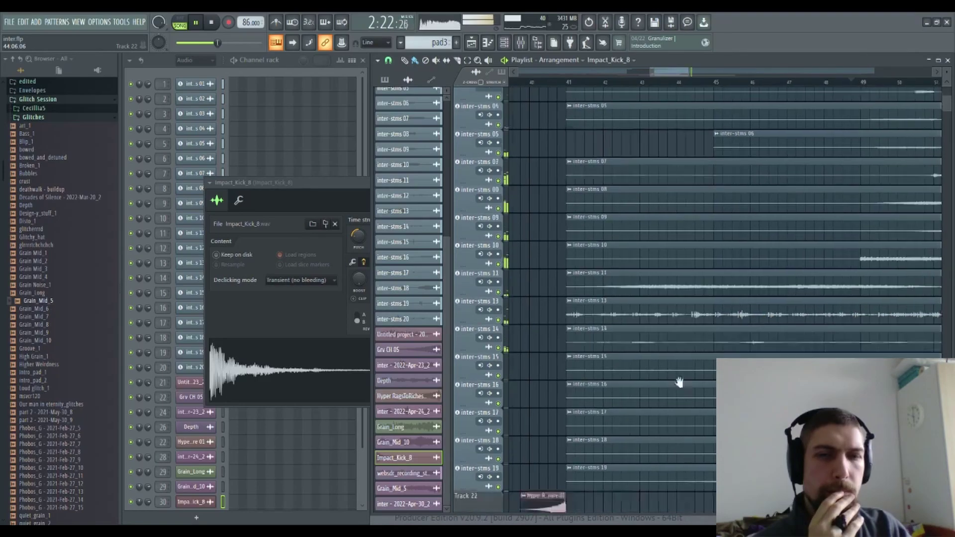
left_click_drag(855, 298, 762, 310)
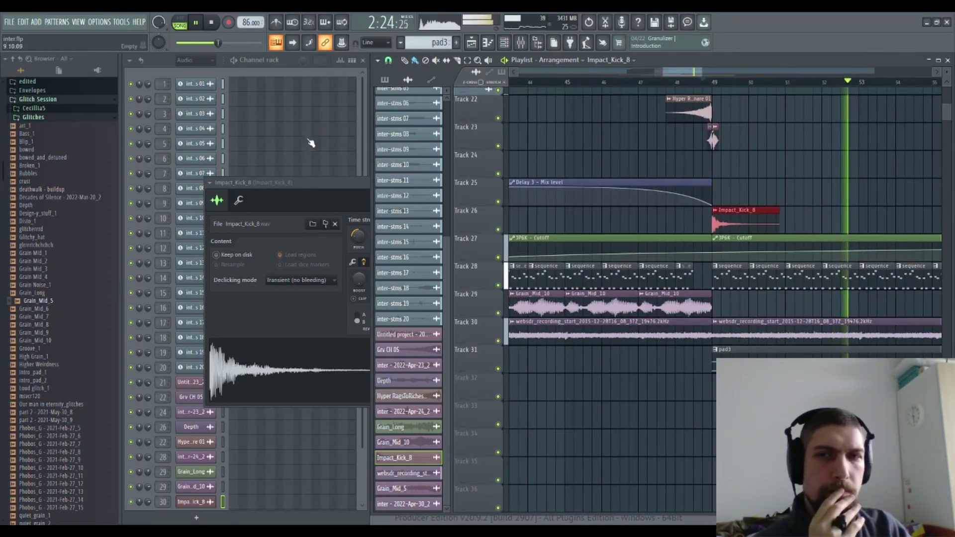
left_click_drag(571, 153, 682, 161)
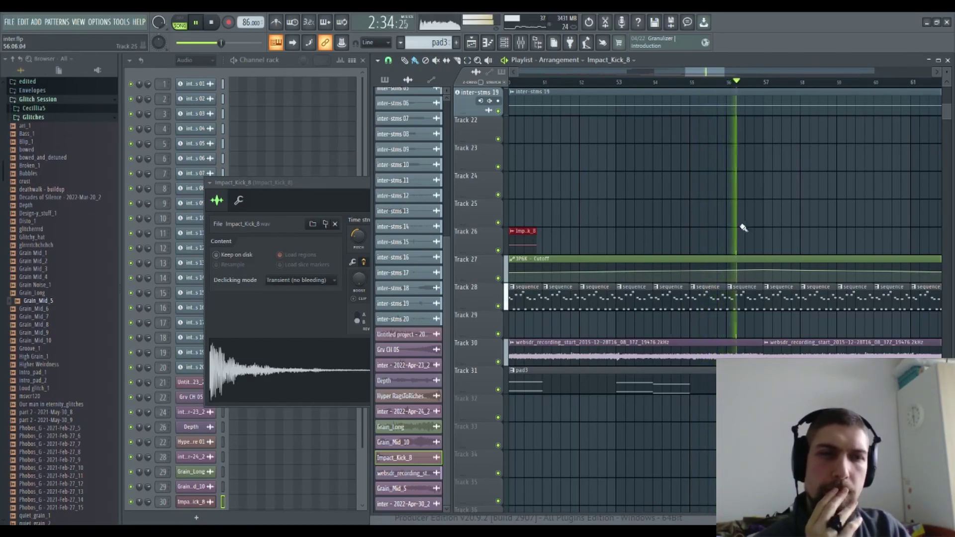
left_click_drag(748, 225, 671, 204)
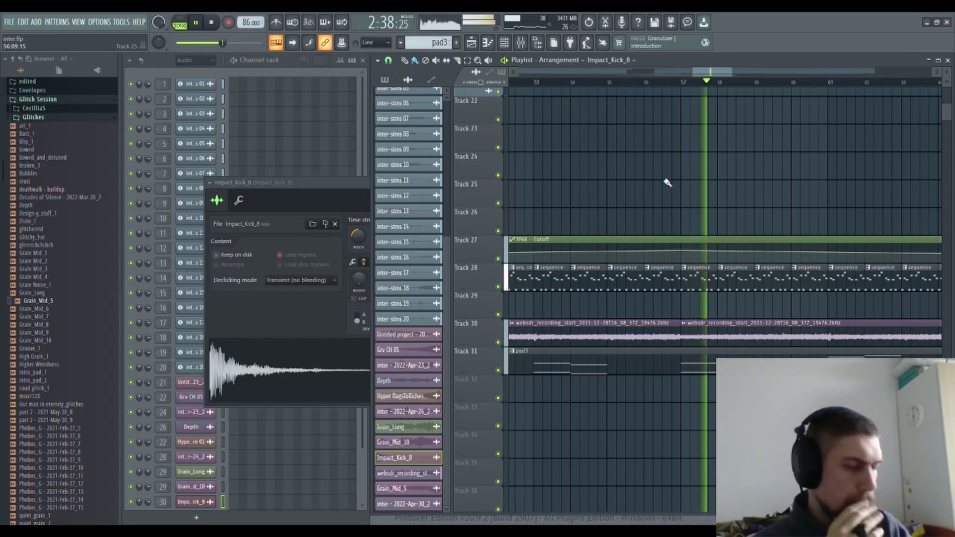
left_click_drag(767, 179, 699, 228)
Step: Check the mixer levels, follow playback to the end of the pad3 clip at bar 65, and close the Impact_Kick_8 settings
left_click(527, 45)
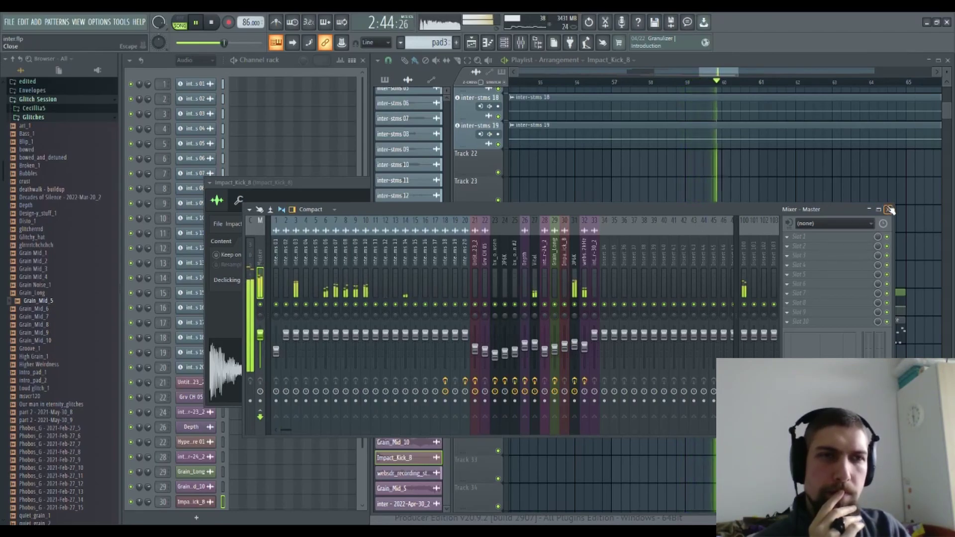
left_click(870, 211)
scroll(855, 226, "down", 1)
left_click_drag(806, 198, 718, 187)
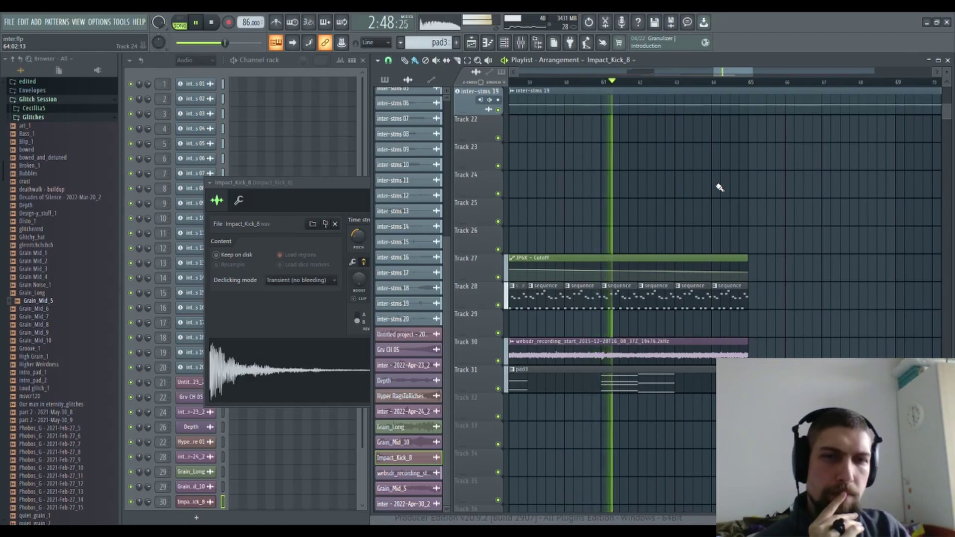
left_click_drag(770, 187, 699, 185)
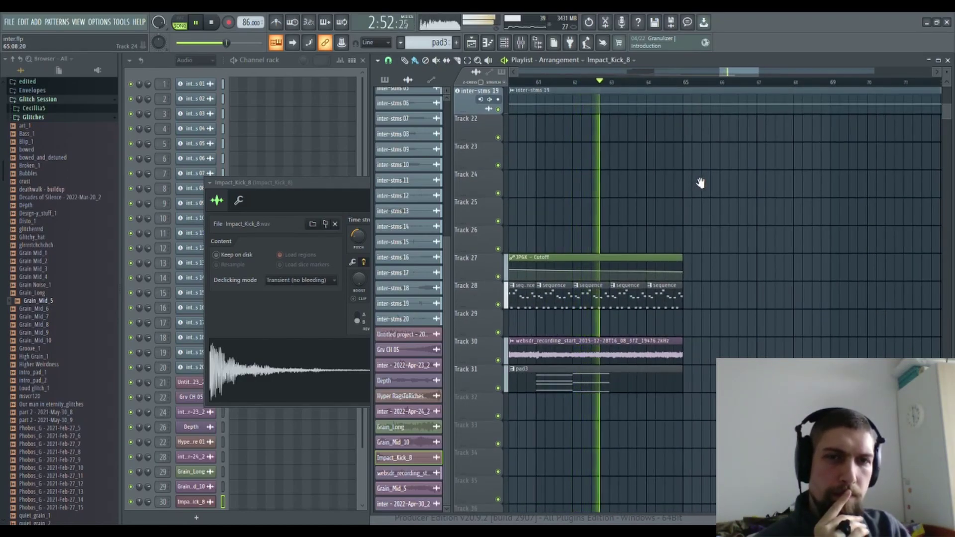
left_click_drag(700, 183, 686, 185)
scroll(727, 87, "down", 6)
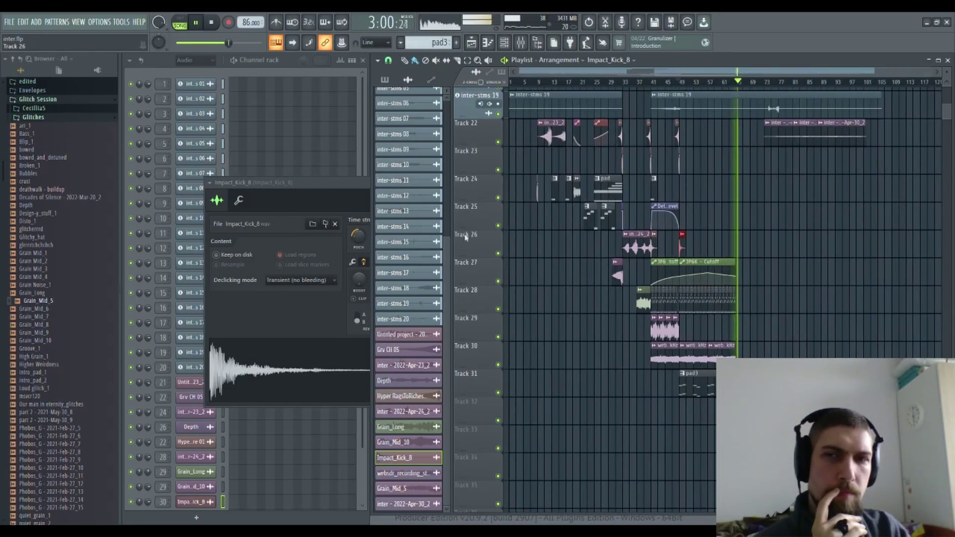
left_click(360, 188)
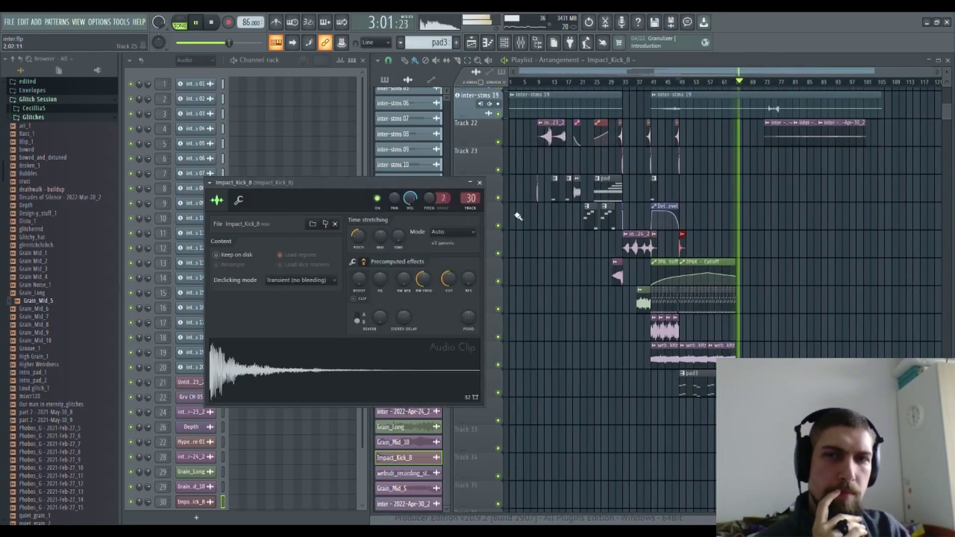
left_click(479, 183)
Step: Examine the inter-stms stem tracks around bars 65 to 73 during playback of the closing part
left_click_drag(828, 342, 795, 367)
left_click_drag(766, 243, 686, 347)
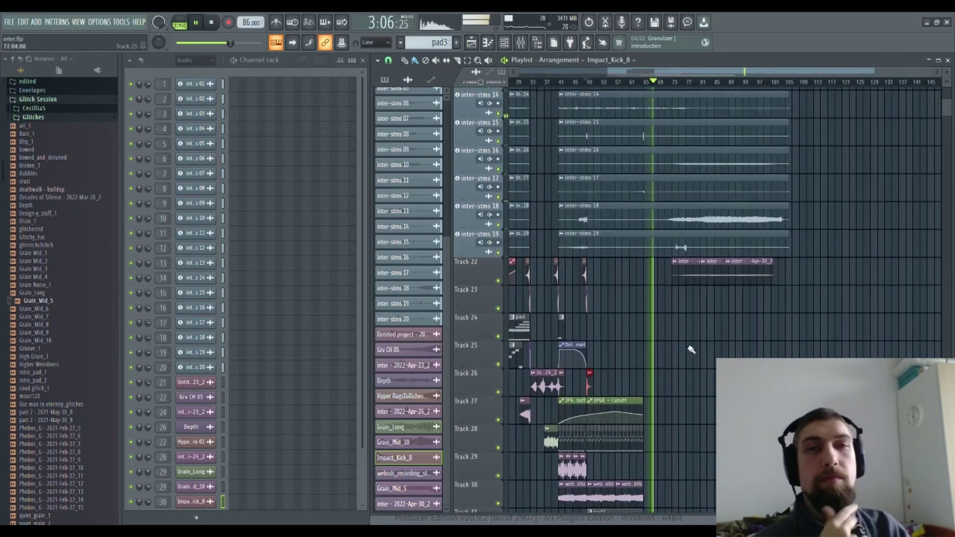
scroll(837, 217, "up", 6)
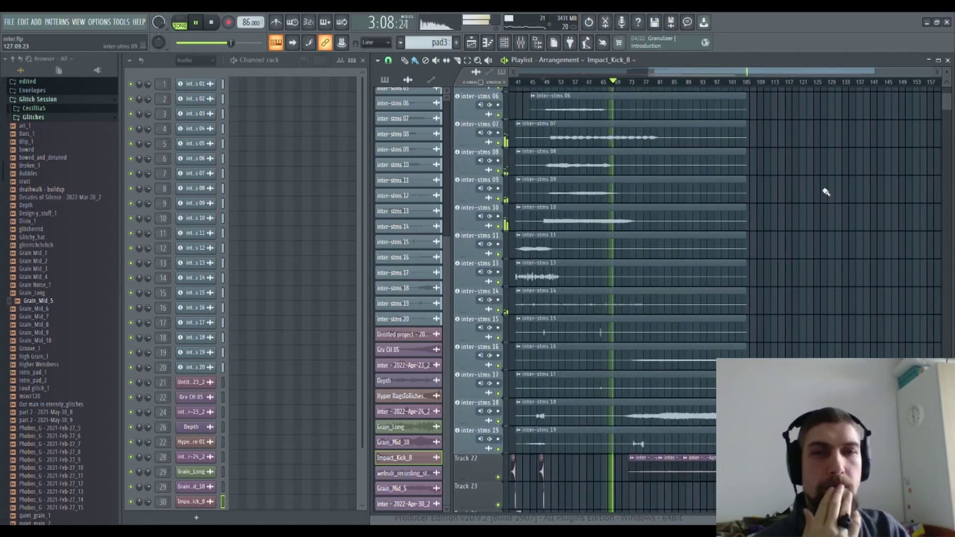
scroll(814, 212, "up", 2)
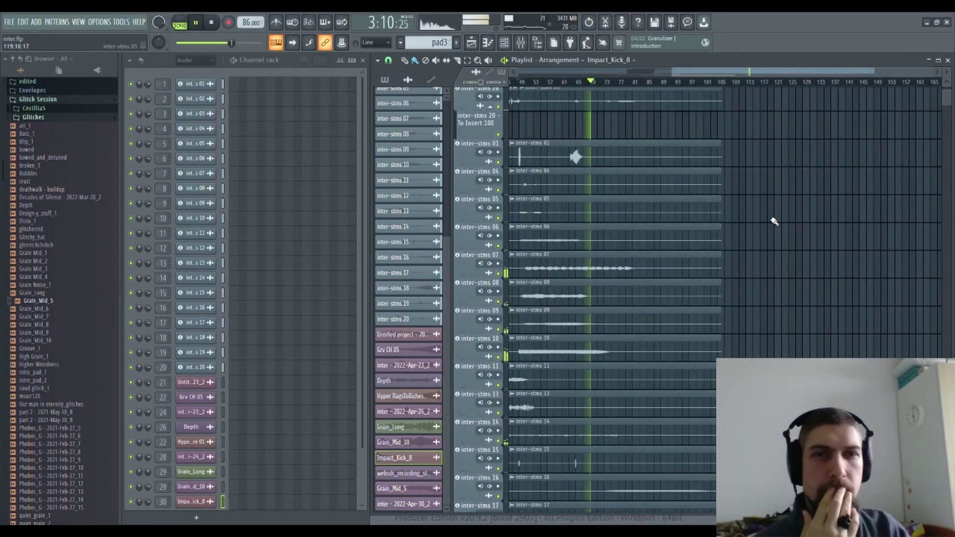
scroll(578, 82, "up", 3)
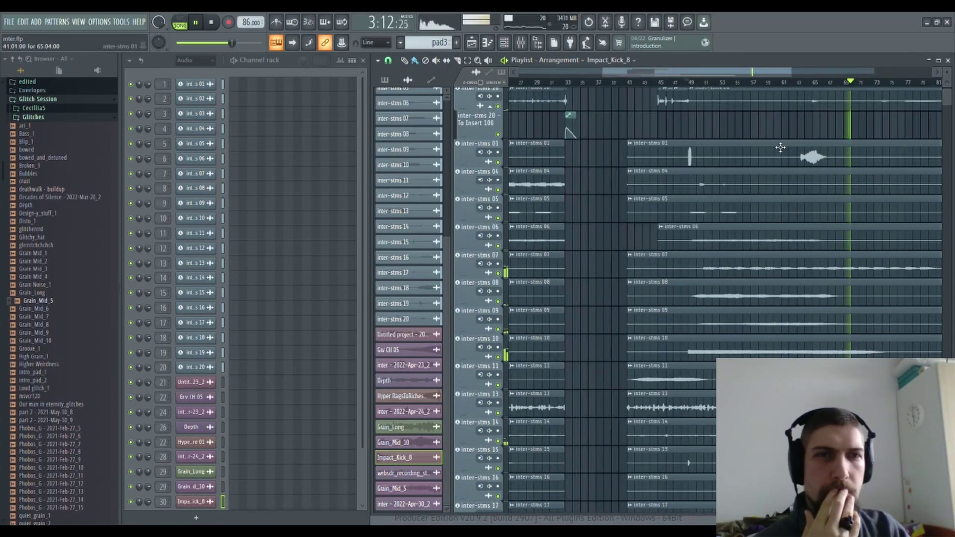
left_click_drag(779, 147, 659, 120)
scroll(683, 86, "up", 2)
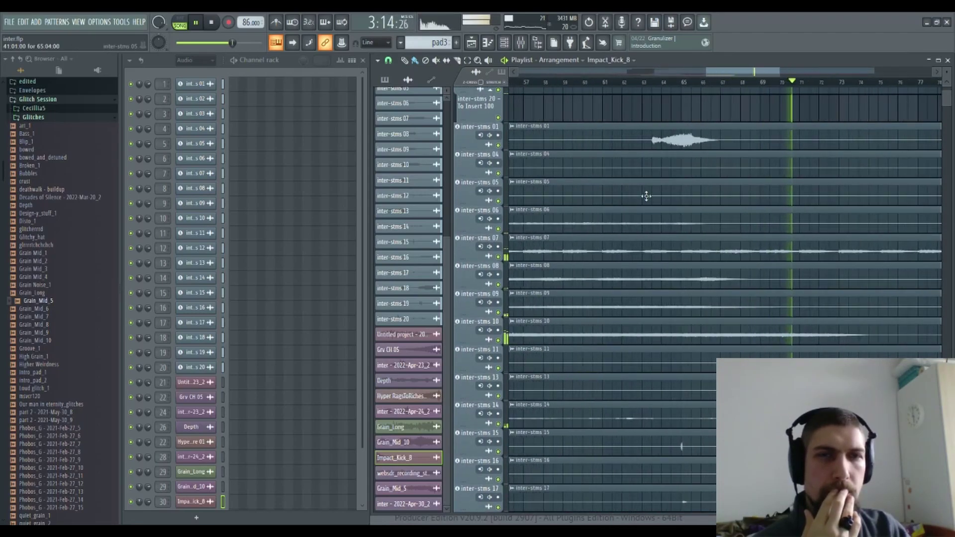
scroll(652, 199, "down", 5)
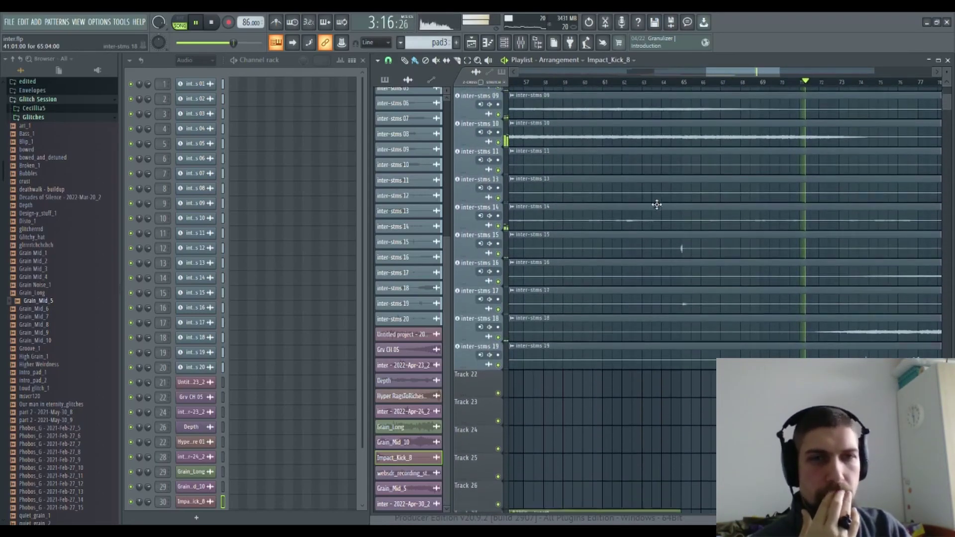
scroll(603, 360, "up", 8)
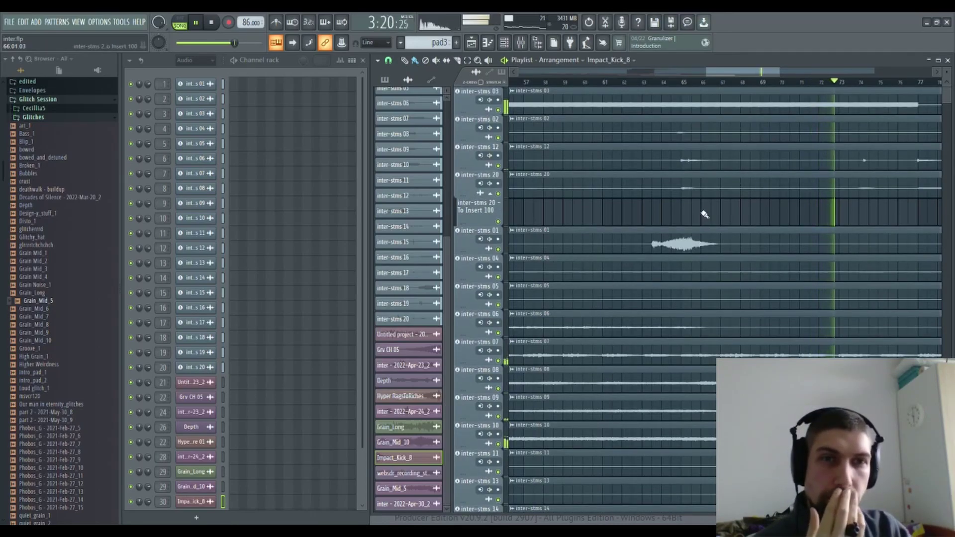
scroll(699, 203, "down", 10)
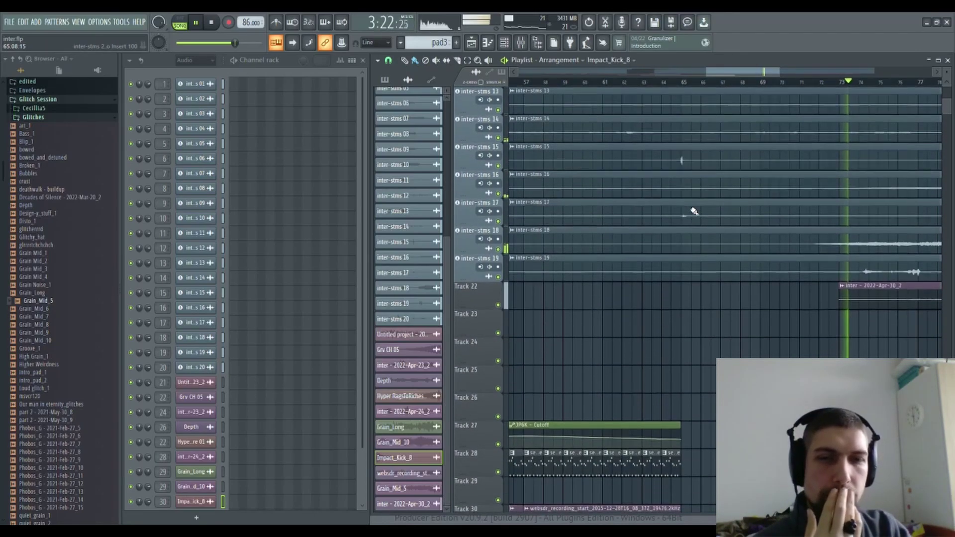
Step: Follow the closing stems and the inter - 2022-Apr-30_2 clips on Track 22 during playback from bar 73
left_click_drag(690, 293, 688, 190)
left_click_drag(910, 258, 598, 446)
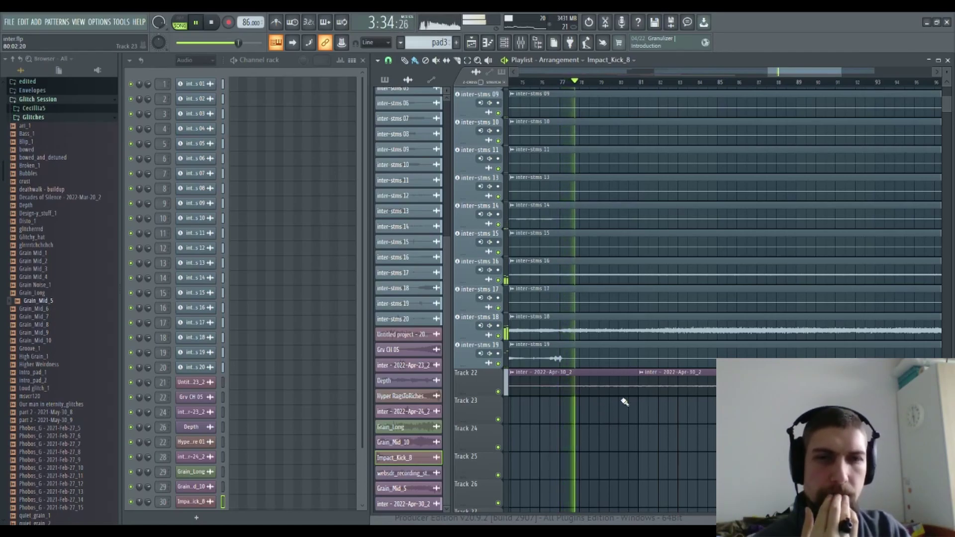
left_click_drag(632, 415, 607, 430)
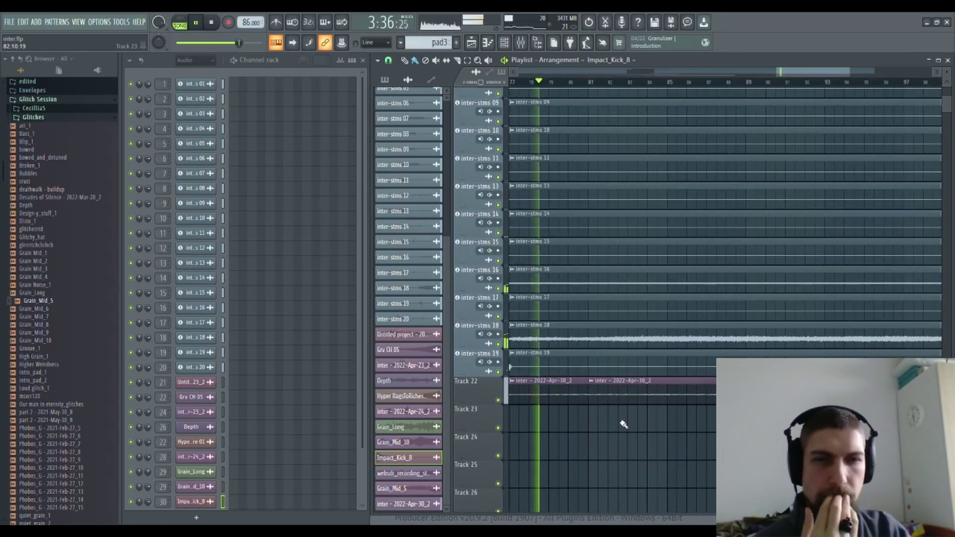
left_click_drag(685, 435, 660, 437)
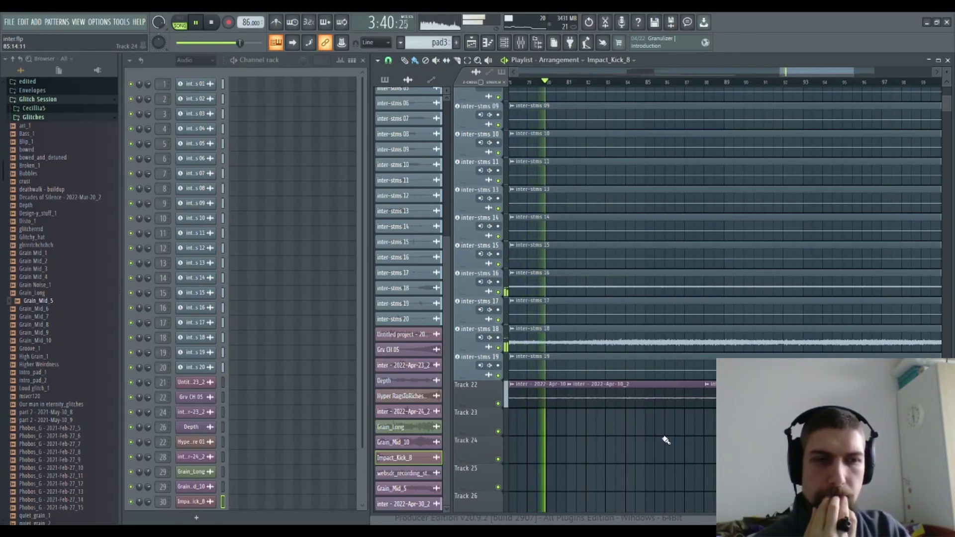
left_click_drag(671, 437, 647, 439)
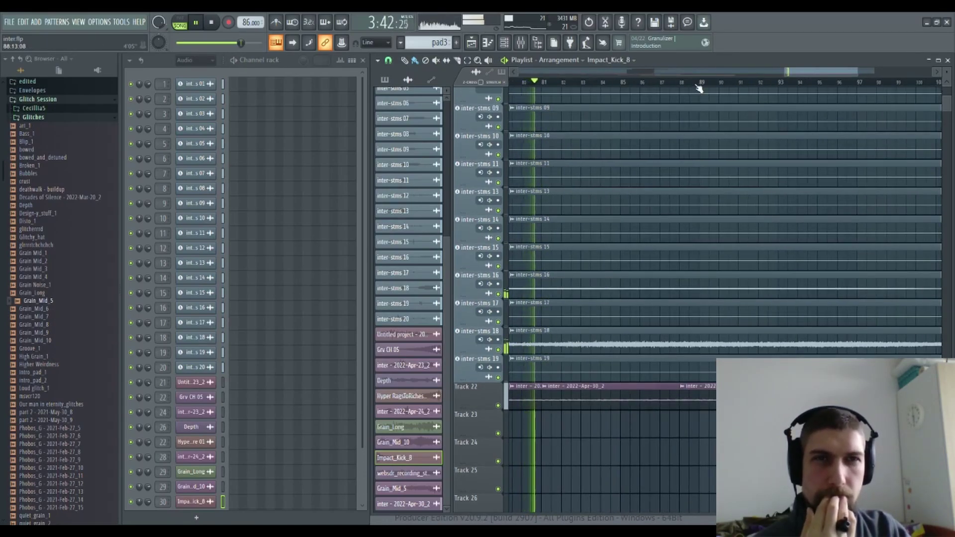
scroll(699, 88, "down", 5)
left_click_drag(882, 479, 753, 459)
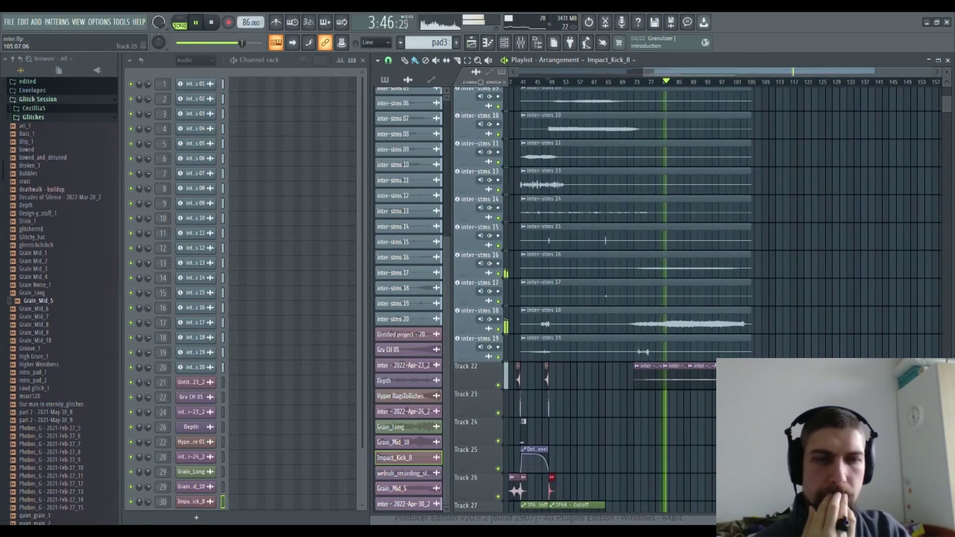
Step: Review the stem tracks and Tracks 22 to 31 together while the closing part plays towards bar 103
left_click_drag(783, 276, 762, 332)
left_click_drag(794, 203, 764, 260)
left_click_drag(757, 195, 791, 249)
left_click_drag(836, 415, 882, 326)
left_click_drag(869, 442, 884, 278)
left_click_drag(869, 376, 855, 195)
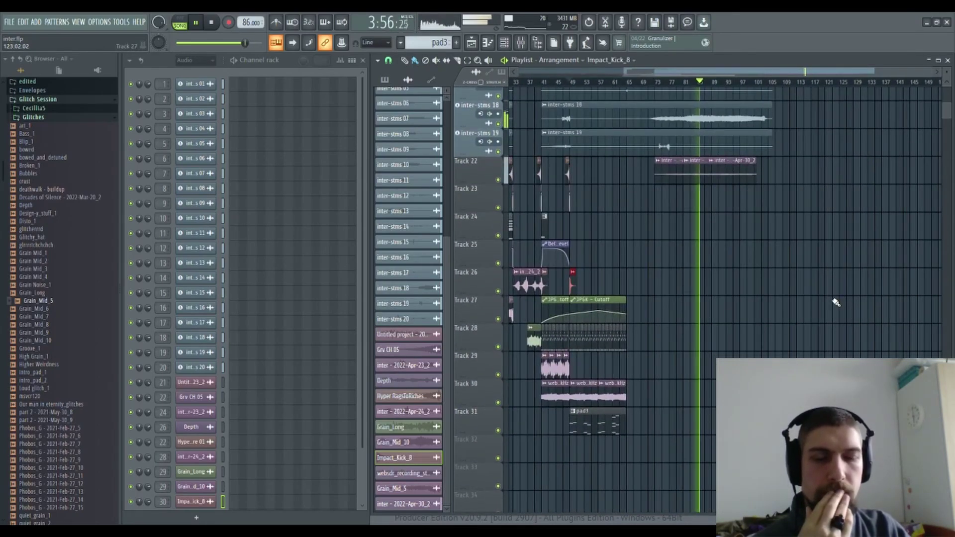
left_click_drag(806, 255, 743, 299)
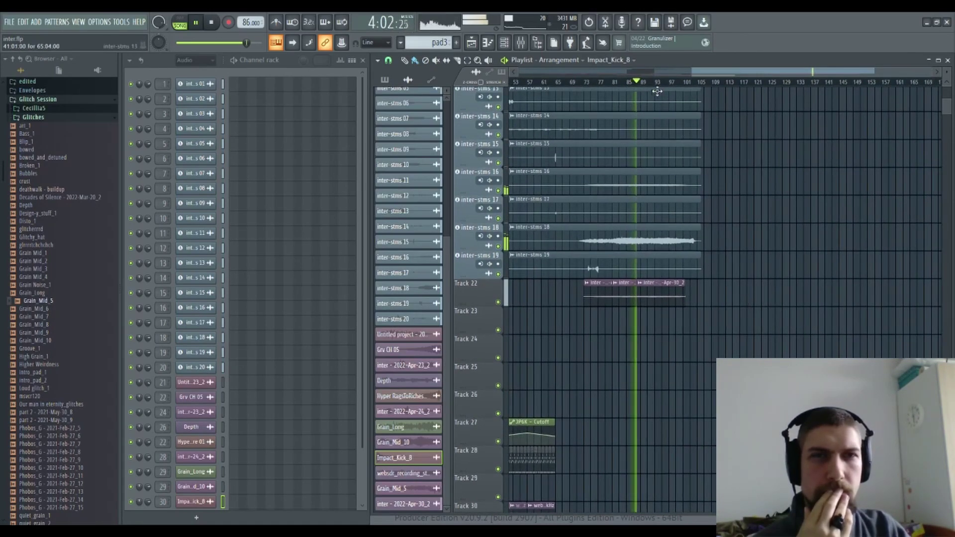
scroll(643, 87, "left", 3)
scroll(643, 88, "up", 4)
left_click_drag(744, 351, 590, 340)
left_click_drag(789, 352, 740, 361)
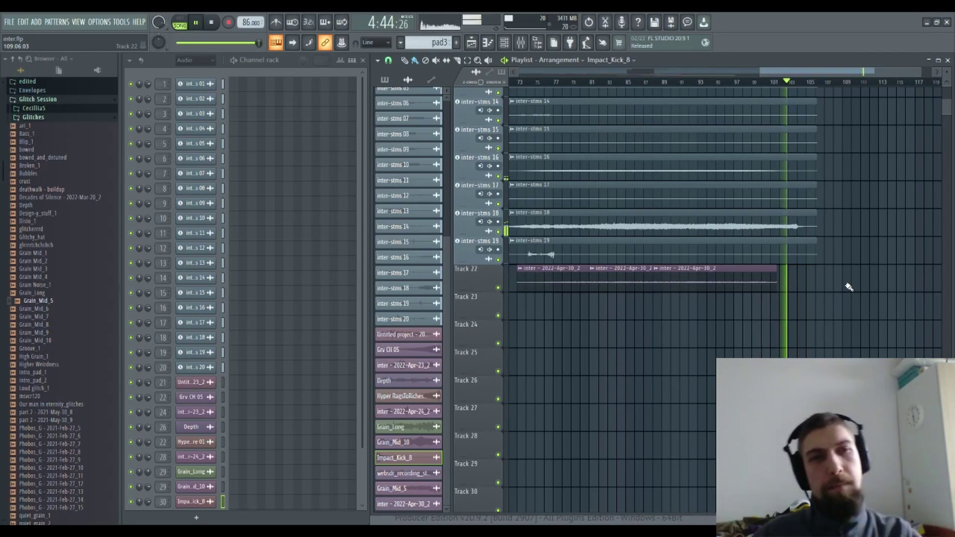
Step: Check the ends of the inter-stms clips near bar 105 and stop playback
scroll(885, 261, "up", 5)
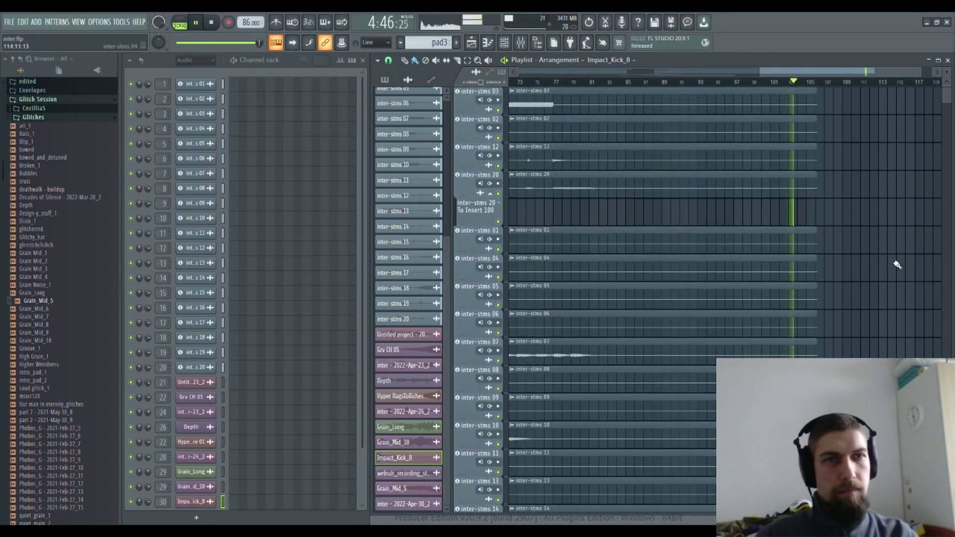
scroll(833, 103, "up", 3, "ctrl")
scroll(873, 159, "down", 5)
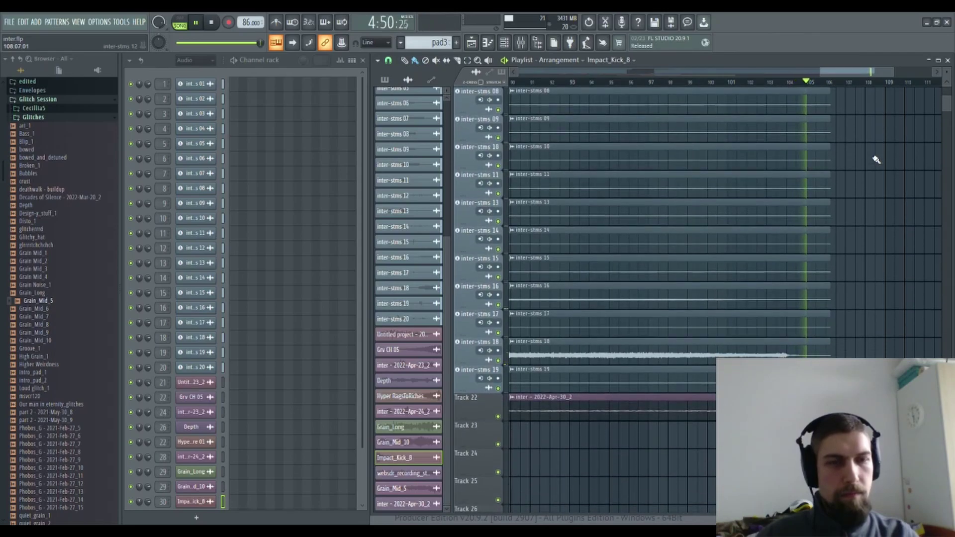
left_click(218, 23)
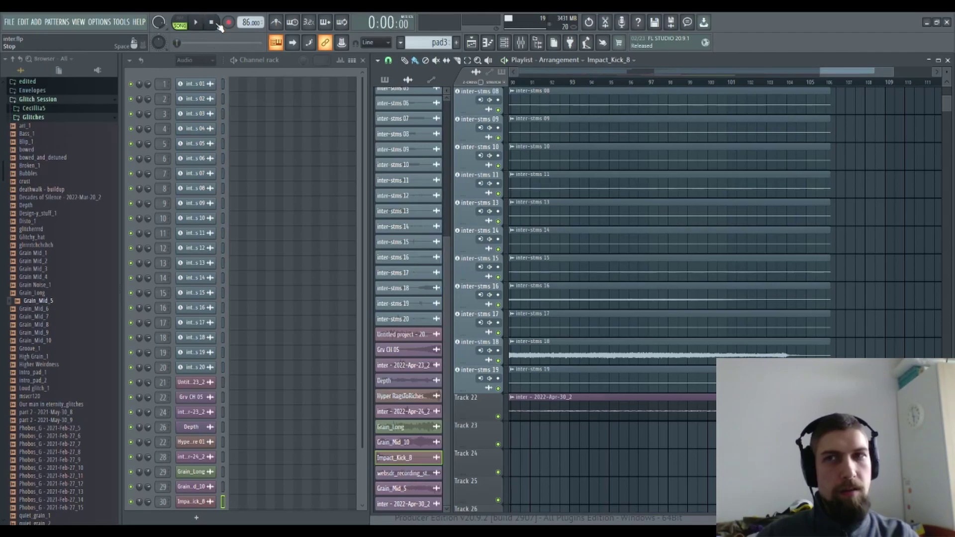
Step: Look over the whole arrangement's added clips on Tracks 22 to 31 with playback stopped
scroll(666, 88, "down", 5)
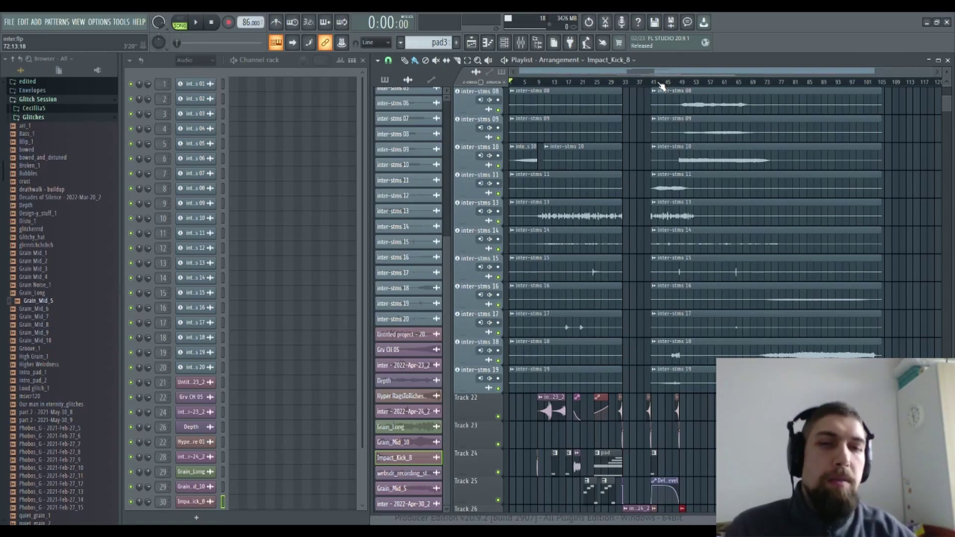
scroll(815, 318, "down", 8)
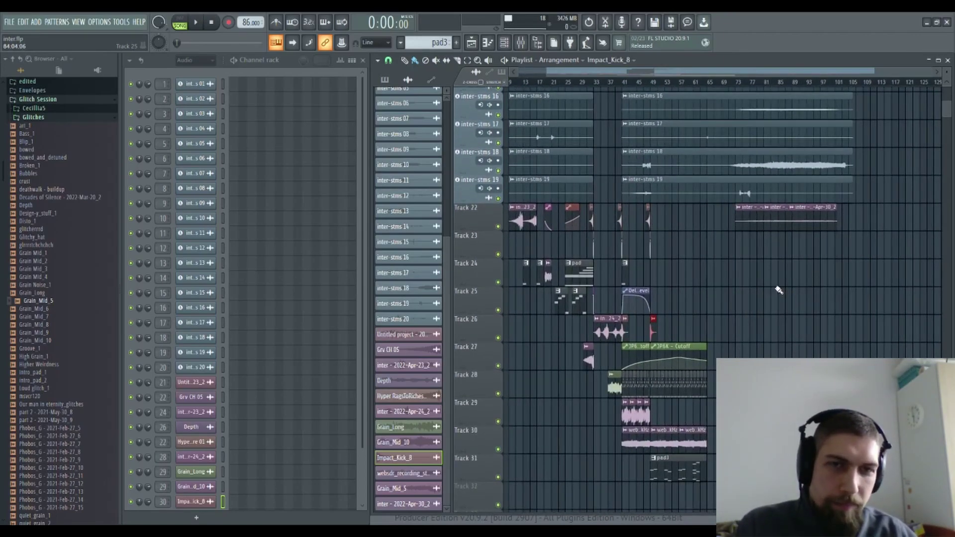
scroll(830, 291, "down", 3)
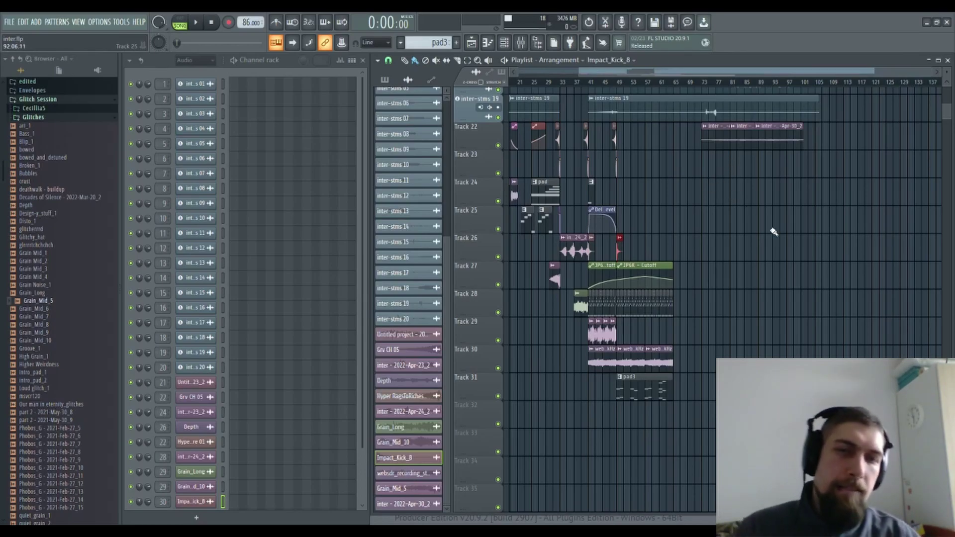
scroll(772, 231, "up", 5)
scroll(852, 316, "left", 3)
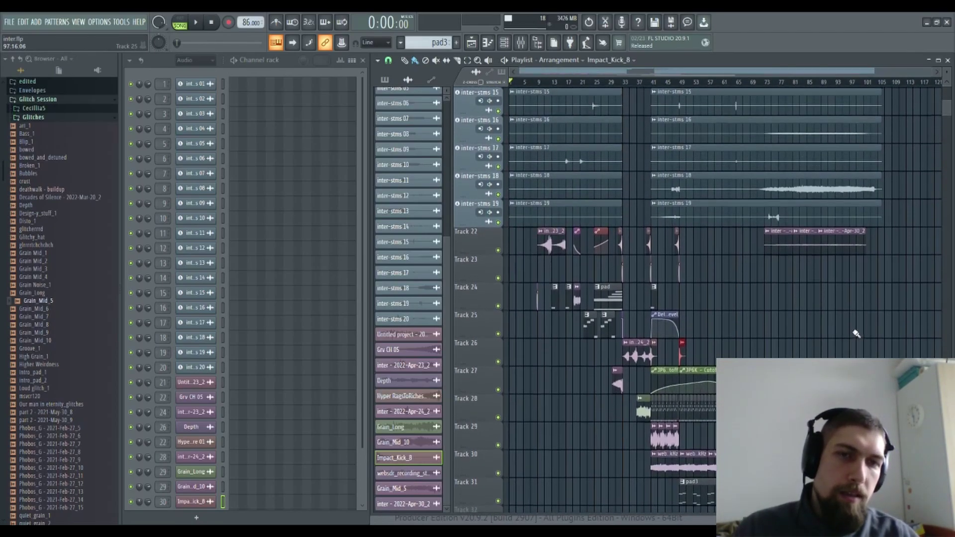
Step: Inspect the inter-stms tracks across both parts of the arrangement, from inter-stms 19 up to inter-stms 03
scroll(795, 340, "up", 7)
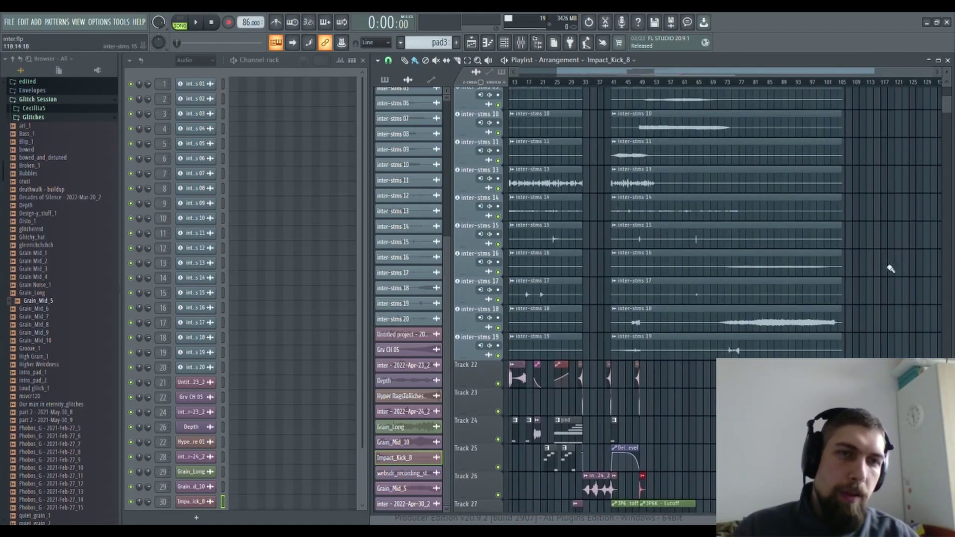
scroll(759, 340, "right", 1)
scroll(617, 310, "up", 5)
scroll(649, 444, "left", 1)
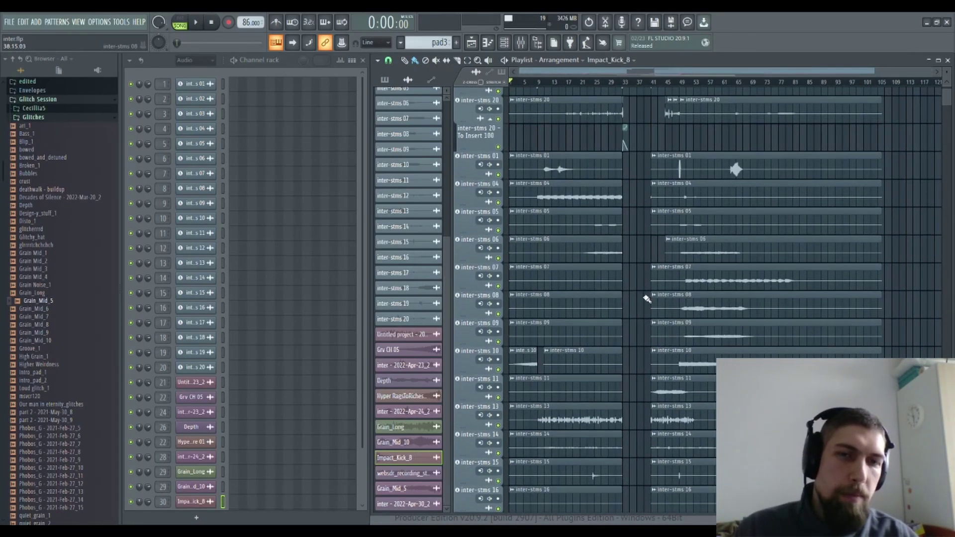
scroll(640, 288, "up", 3)
scroll(640, 288, "right", 1)
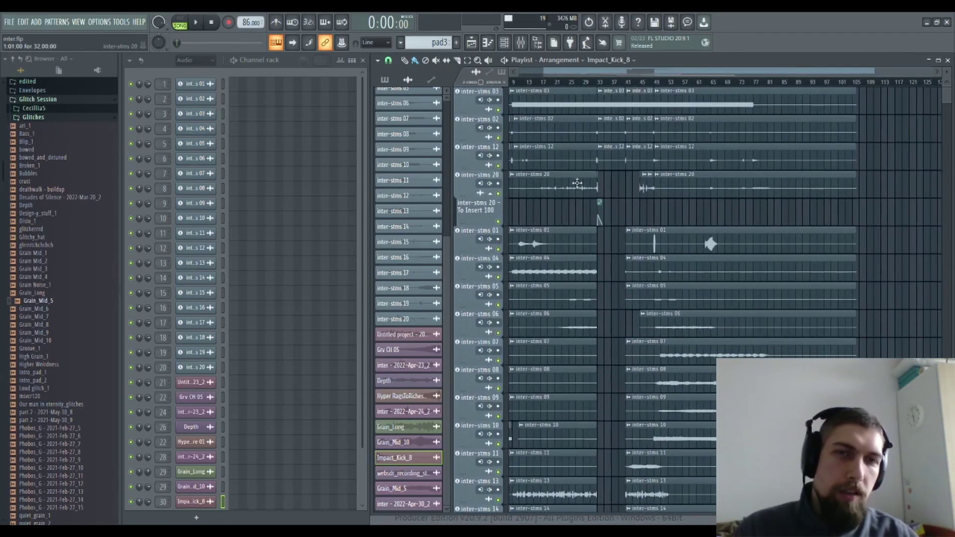
scroll(620, 212, "left", 2)
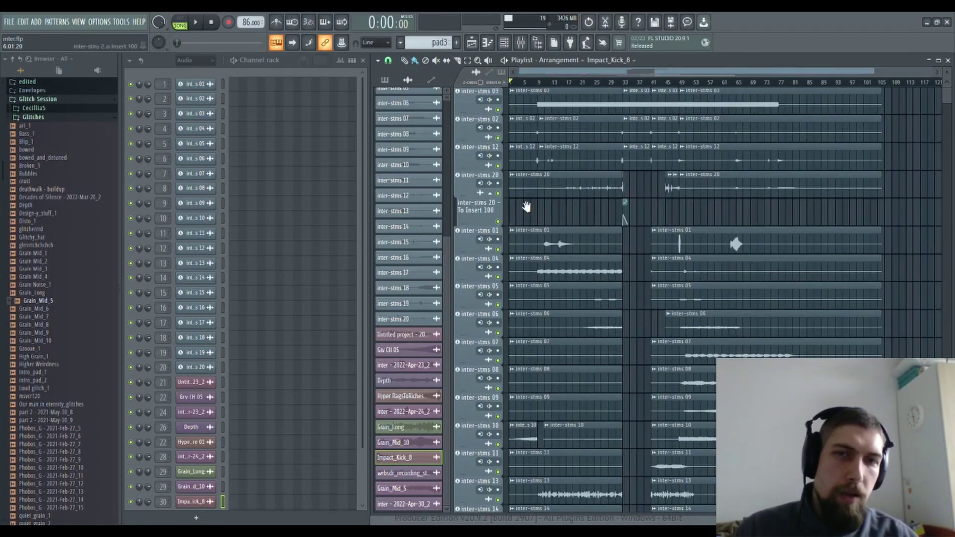
scroll(763, 188, "down", 8)
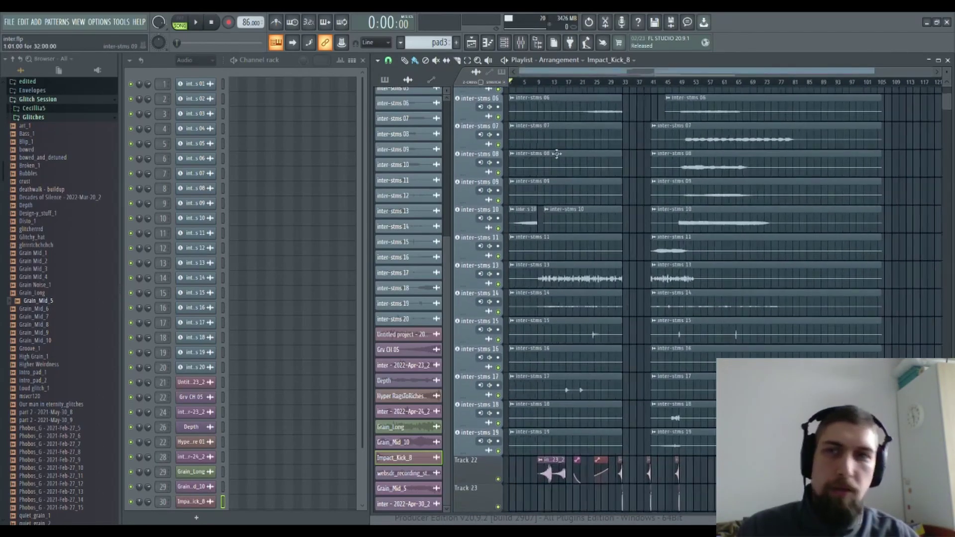
Step: Play the song from the start and review the added tracks and all stem tracks during the intro
left_click(199, 22)
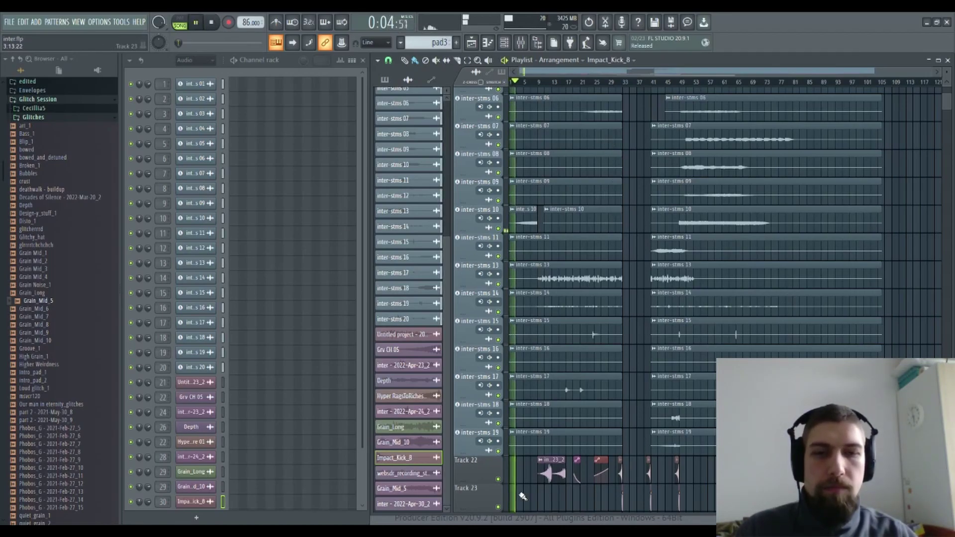
scroll(633, 393, "down", 11)
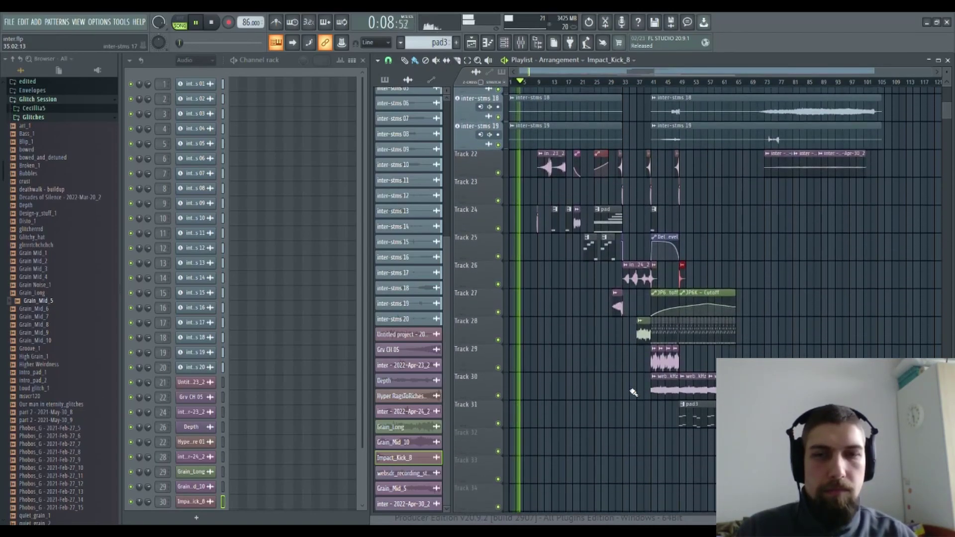
scroll(629, 392, "up", 5)
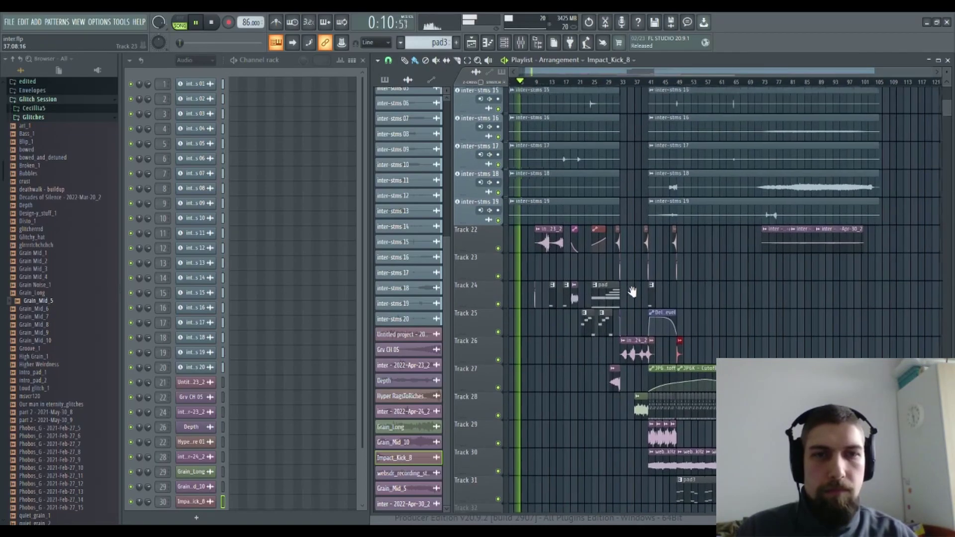
scroll(630, 256, "up", 6)
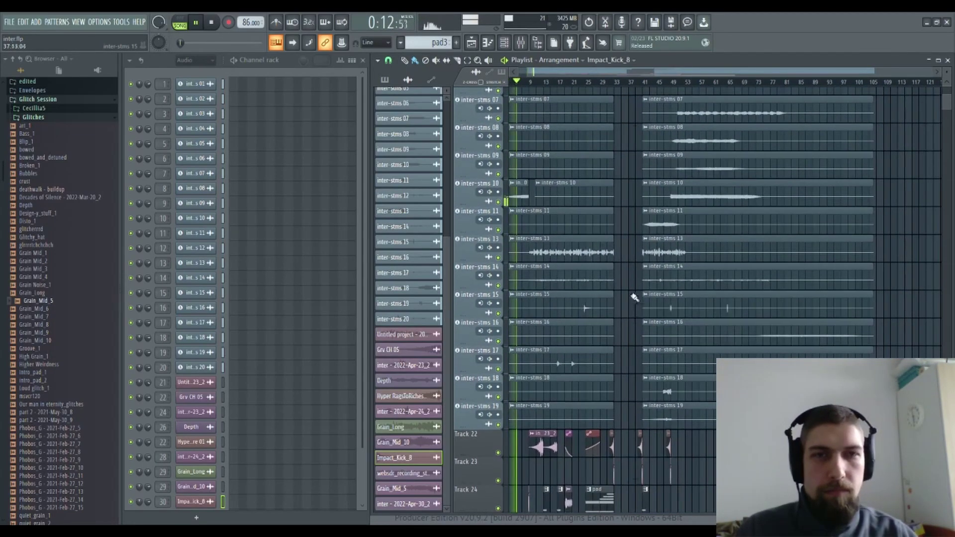
scroll(637, 237, "up", 2)
scroll(627, 244, "up", 3)
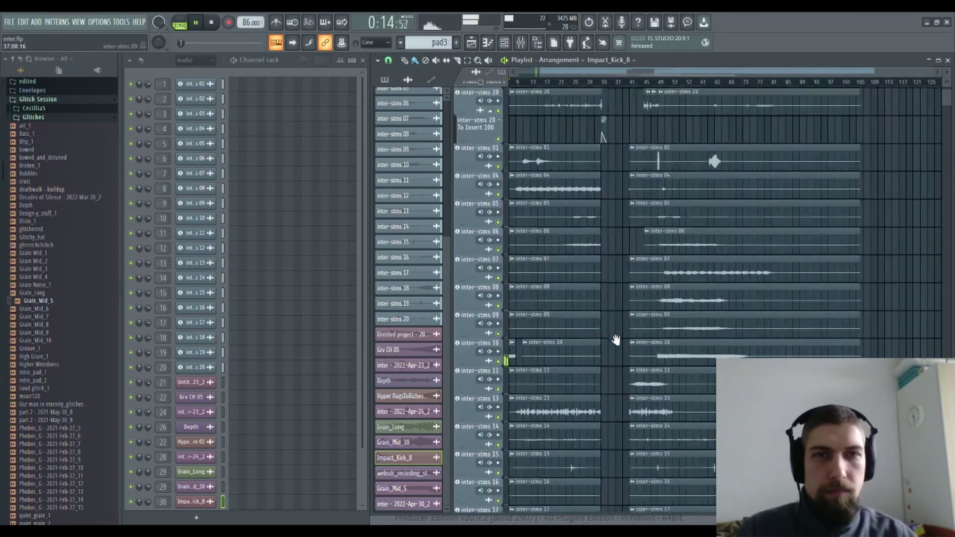
scroll(610, 248, "up", 3)
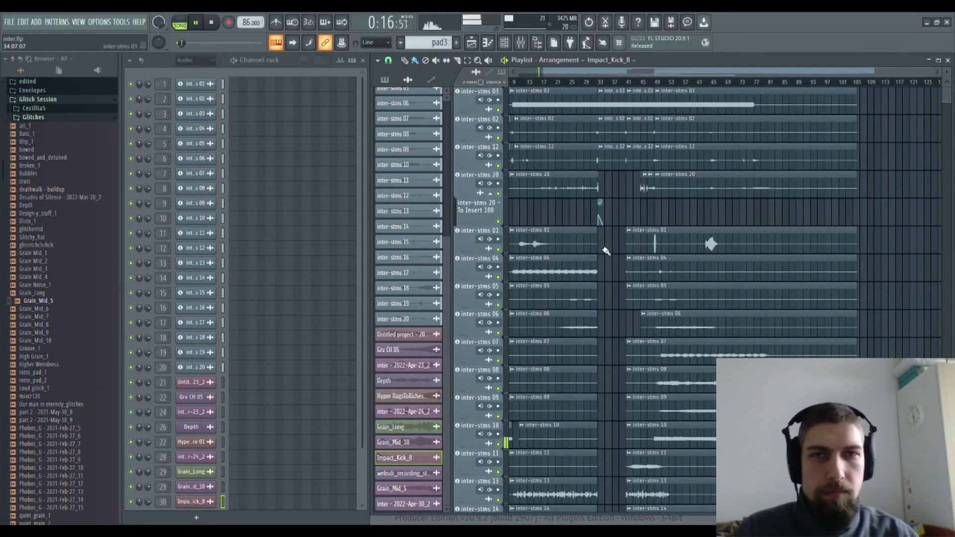
Step: Follow the first part's playback past bar 17, examining the lower stems and Tracks 22 to 31
scroll(619, 209, "down", 1)
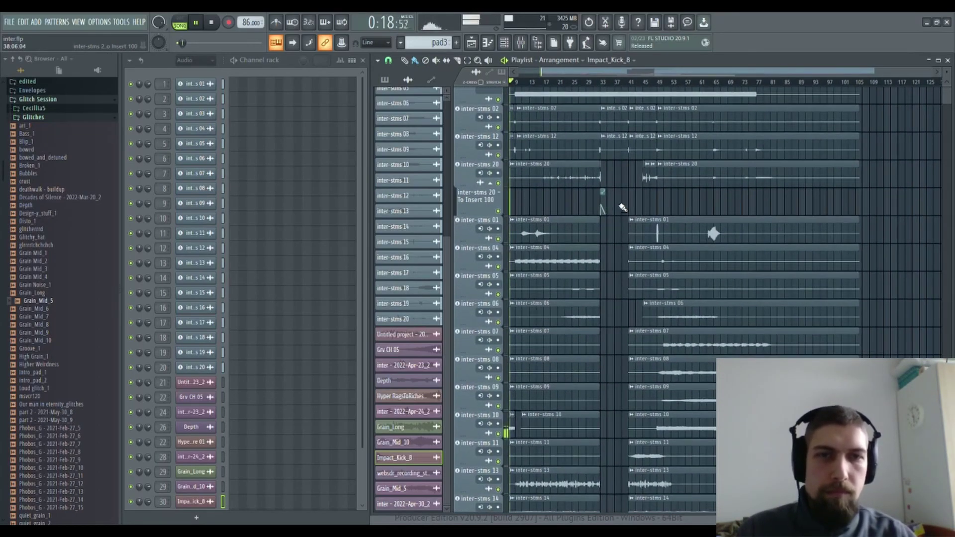
scroll(618, 206, "down", 1)
left_click_drag(618, 238, 645, 208)
scroll(681, 386, "down", 3)
left_click_drag(633, 305, 638, 258)
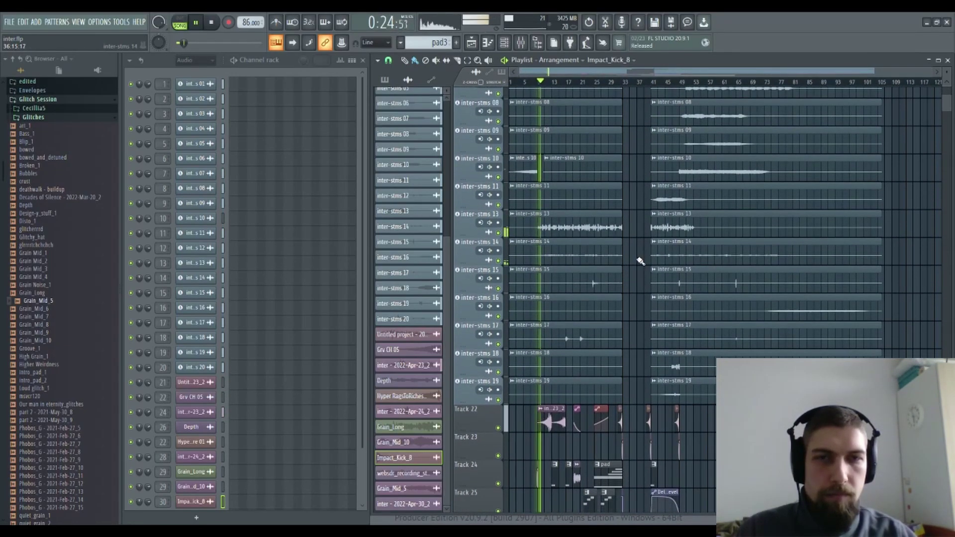
scroll(639, 279, "down", 5)
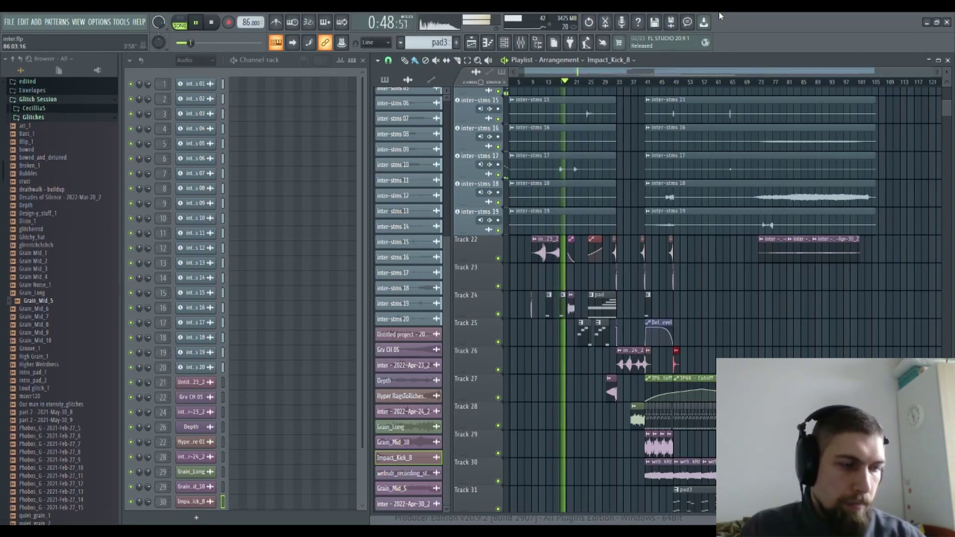
left_click_drag(721, 337, 743, 281)
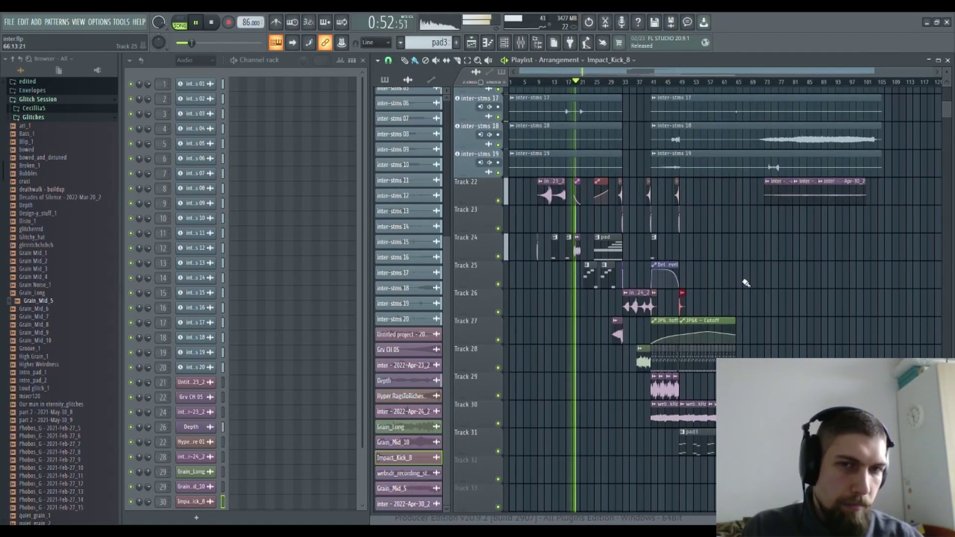
Step: Inspect the channel settings of the Depth audio clip on Track 24 and close them
scroll(582, 82, "up", 4)
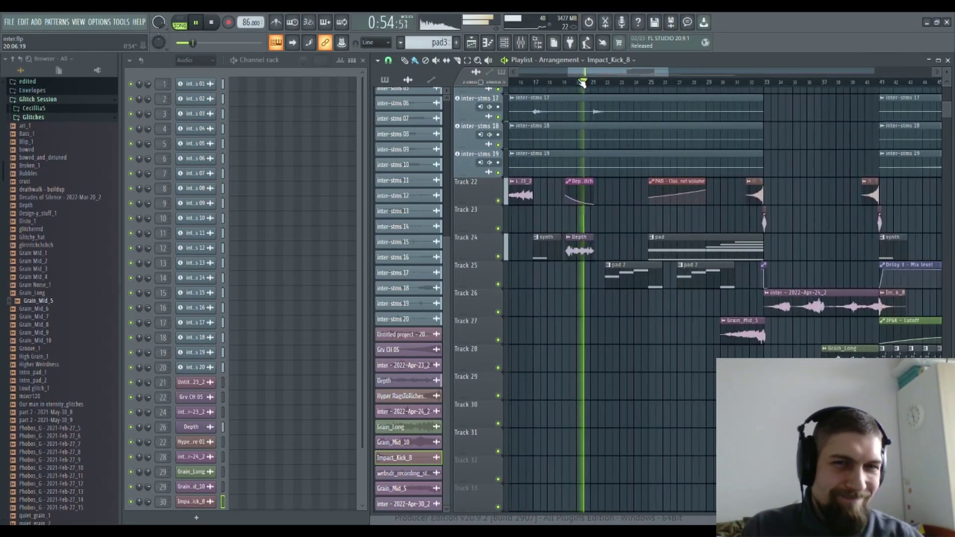
scroll(582, 82, "up", 3)
double_click(576, 257)
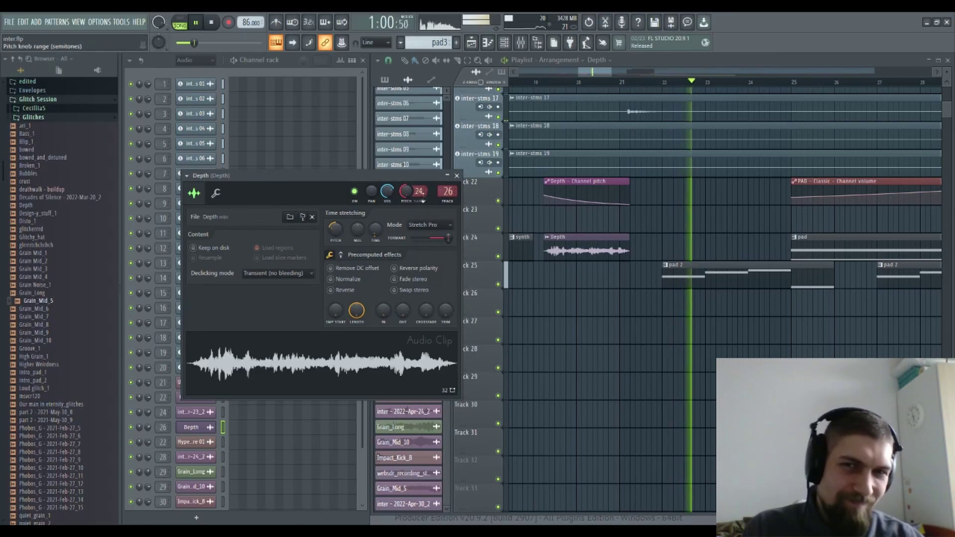
left_click(457, 176)
left_click(460, 177)
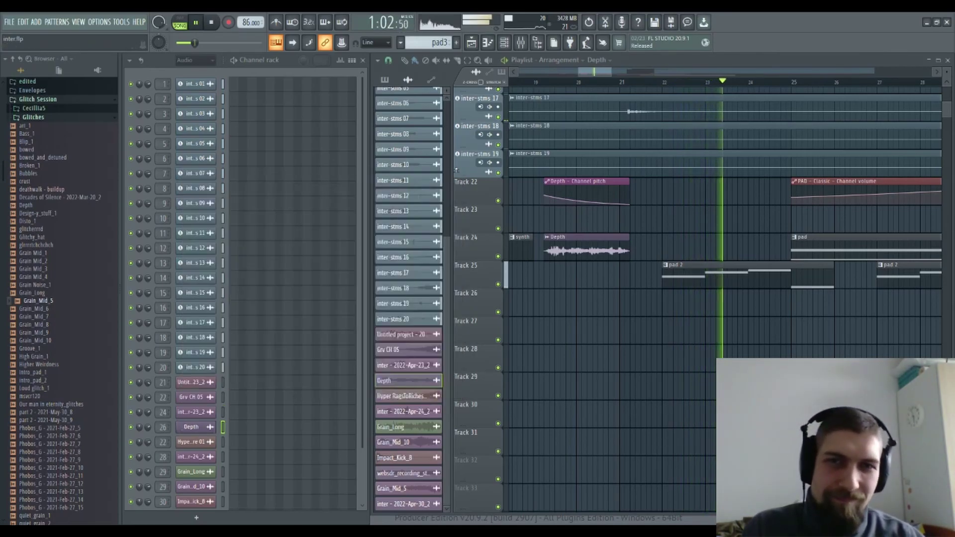
Step: Follow playback through the pad and pad 2 clips to the Grain_Mid_5 transition near bar 30
scroll(731, 88, "down", 2)
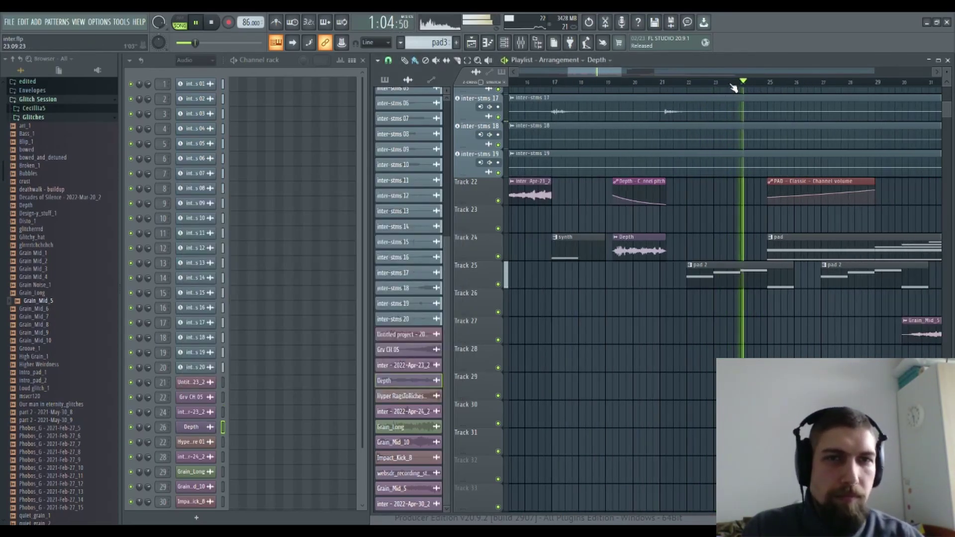
scroll(733, 88, "down", 3)
scroll(776, 251, "up", 1)
left_click_drag(777, 250, 716, 254)
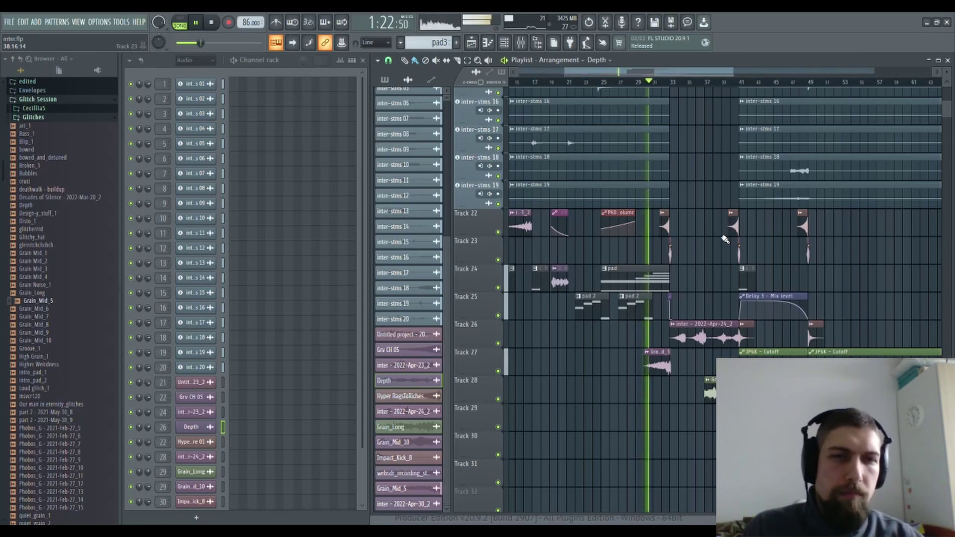
Step: Follow playback from bar 31 into the break after bar 33, examining the lower stems and Tracks 22 to 31
scroll(703, 91, "down", 2)
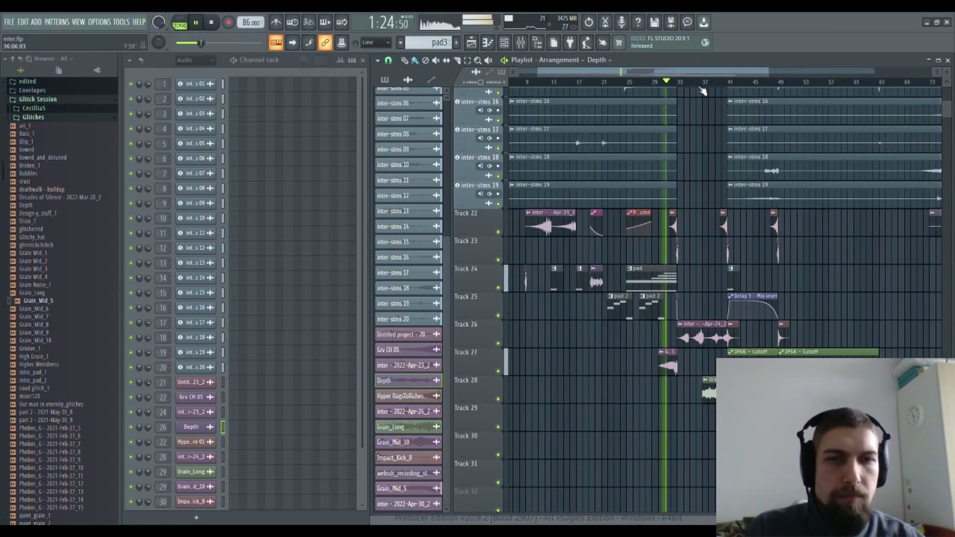
scroll(703, 91, "down", 2)
scroll(796, 271, "down", 2)
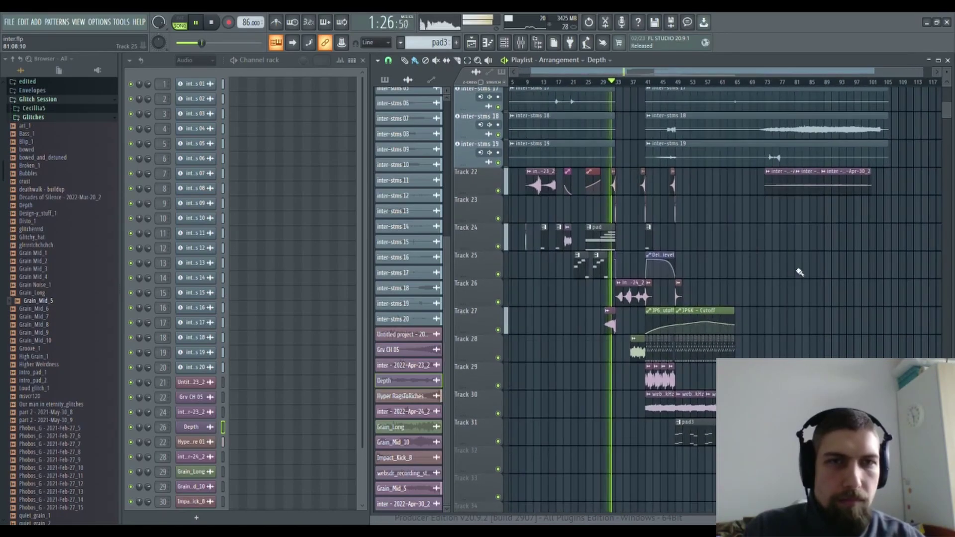
left_click_drag(796, 269, 770, 250)
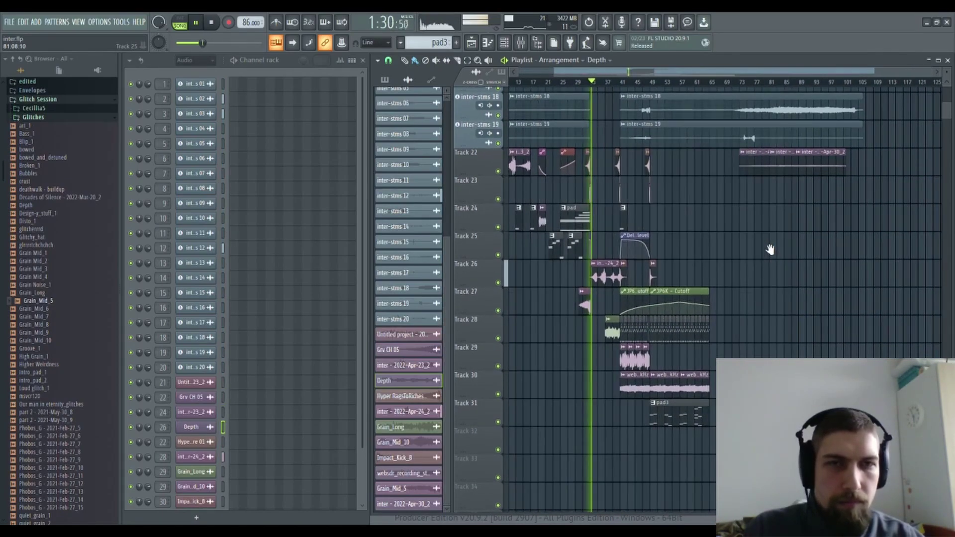
scroll(765, 277, "up", 2)
left_click_drag(765, 277, 772, 287)
left_click_drag(796, 251, 796, 270)
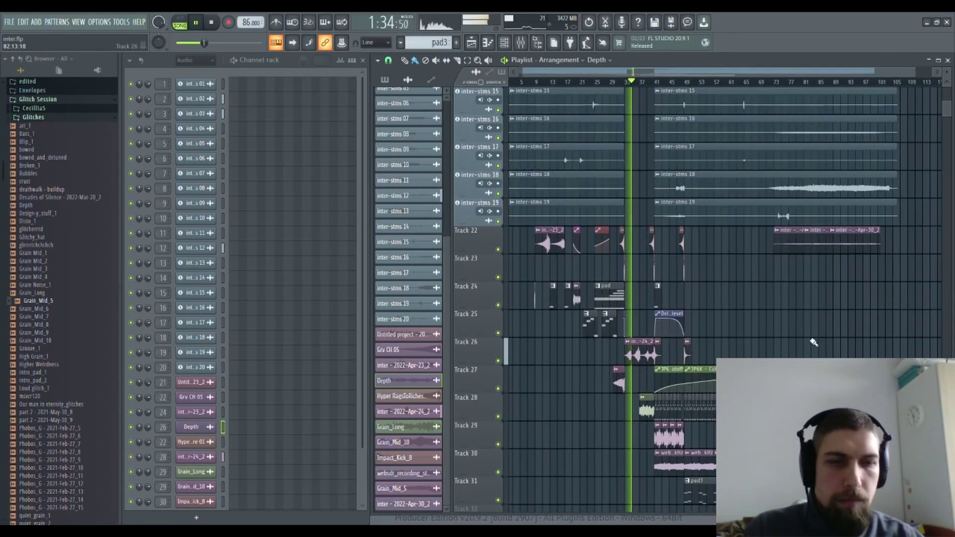
scroll(768, 277, "down", 3)
scroll(763, 256, "up", 8)
scroll(742, 226, "down", 10)
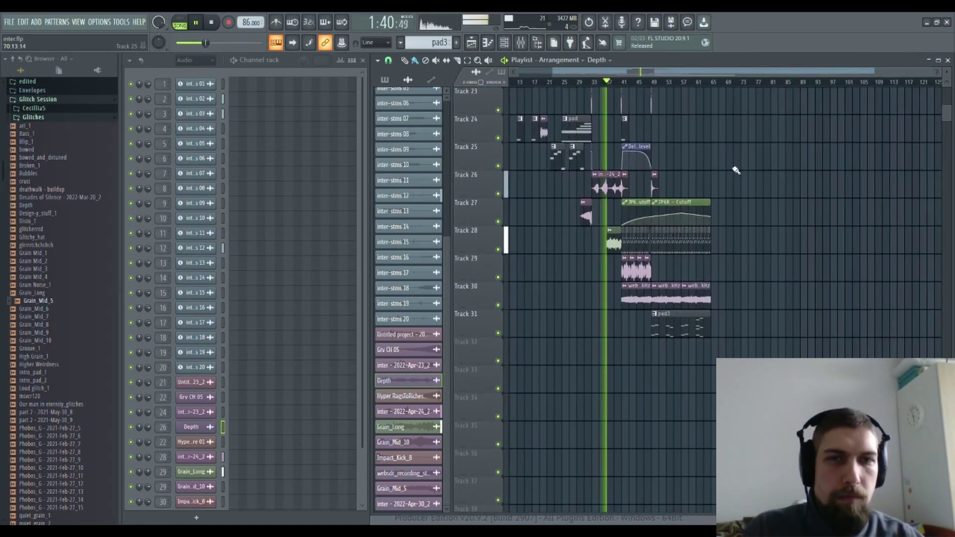
Step: Follow playback into the section at bar 41, examining the automation and added clips on Tracks 22 to 31
left_click_drag(736, 170, 725, 209)
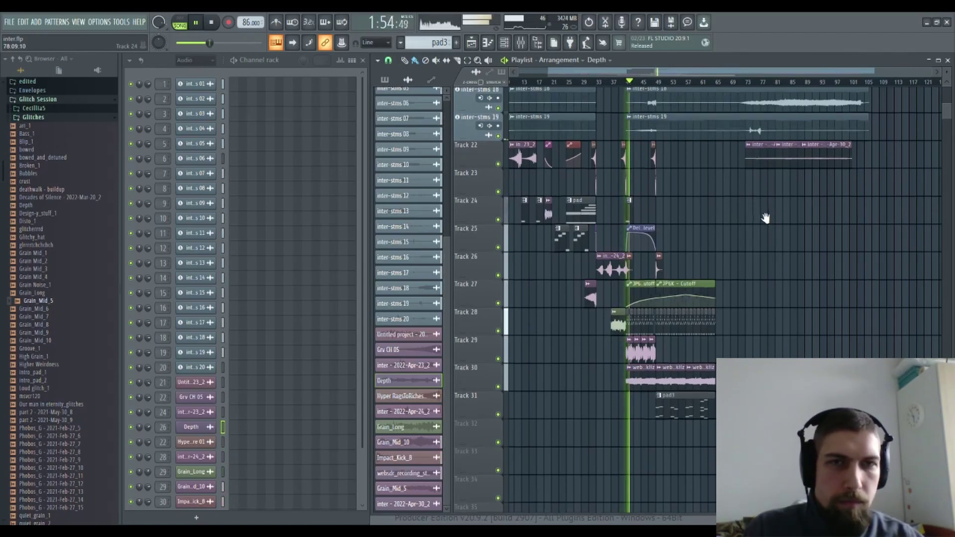
left_click_drag(765, 218, 768, 240)
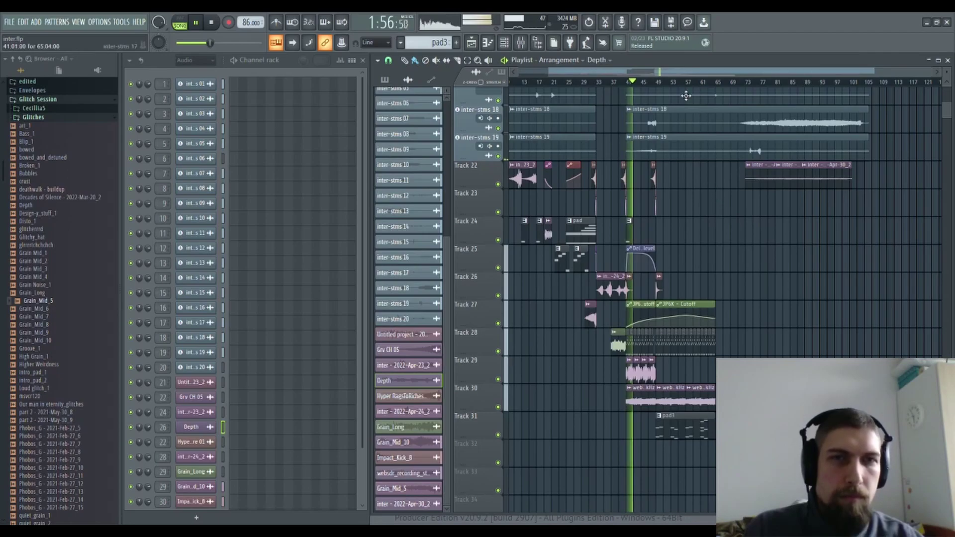
scroll(617, 163, "down", 1)
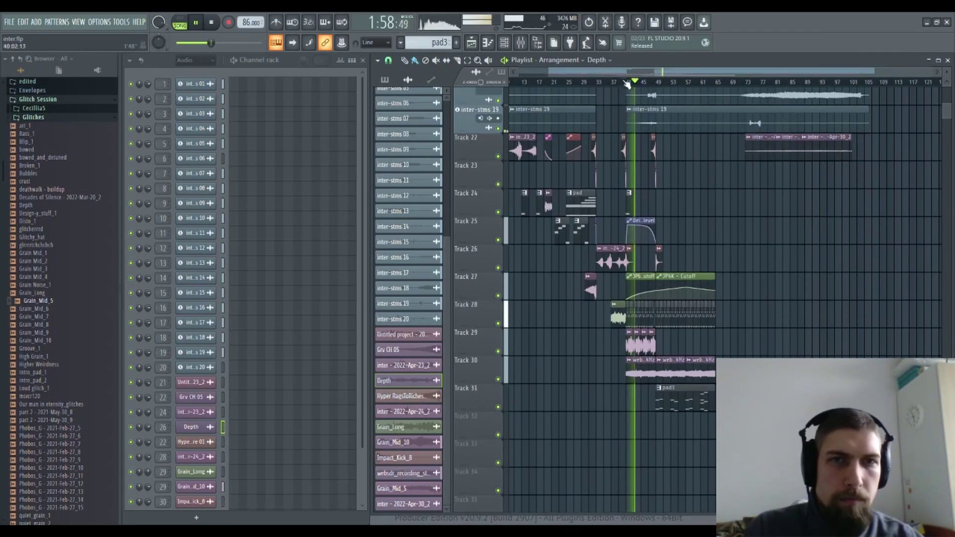
Step: Examine the upper stems in close-up between bars 41 and 49 during playback
scroll(625, 85, "up", 6)
left_click_drag(784, 159, 525, 478)
scroll(724, 344, "up", 3)
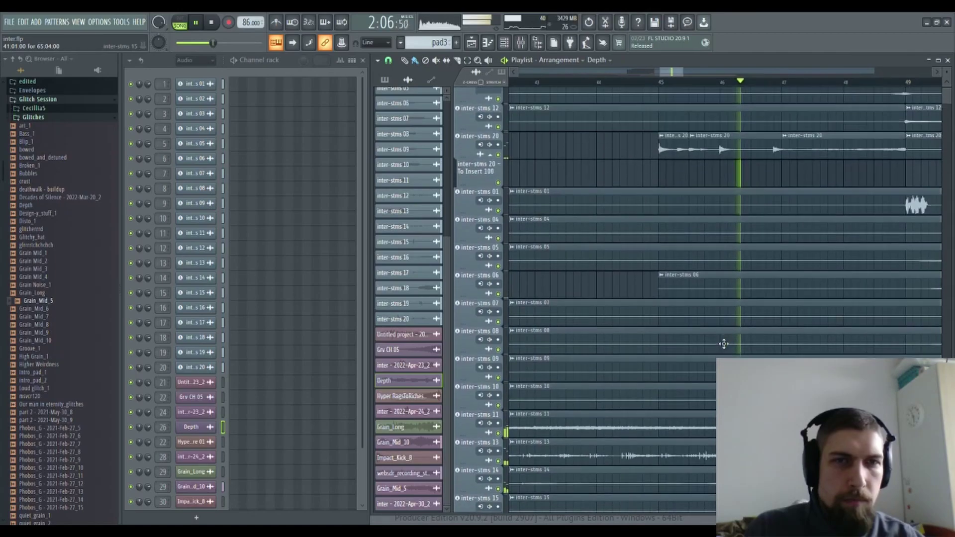
scroll(724, 344, "up", 1)
left_click_drag(665, 195, 876, 254)
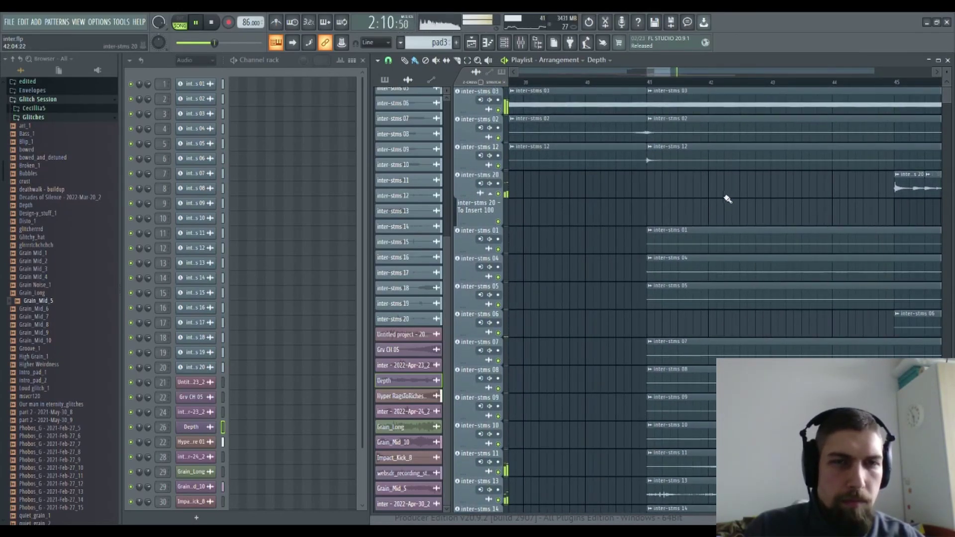
Step: Select the inter-stms 12 clip starting at bar 41, examine its opening, and clear the selection
left_click_drag(727, 197, 671, 181)
left_click(616, 143)
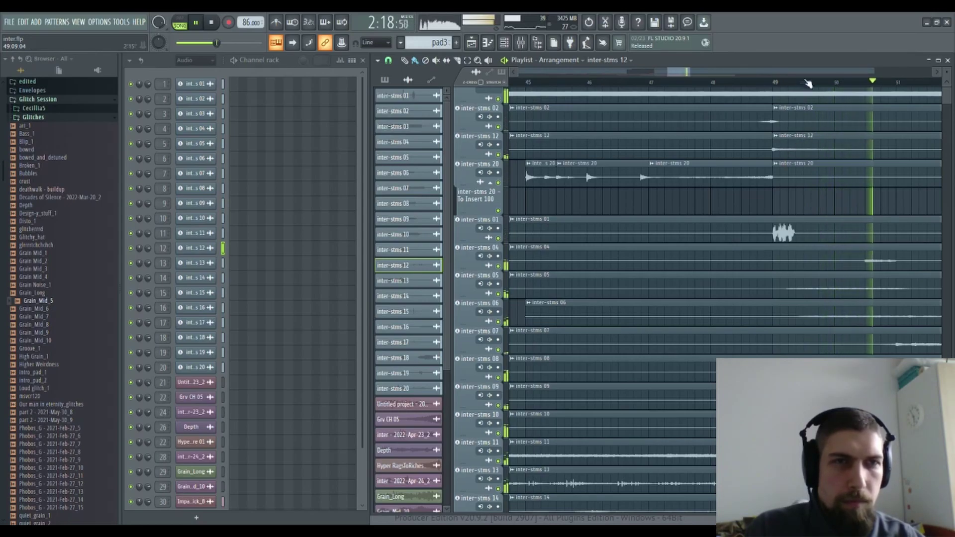
scroll(586, 196, "left", 5)
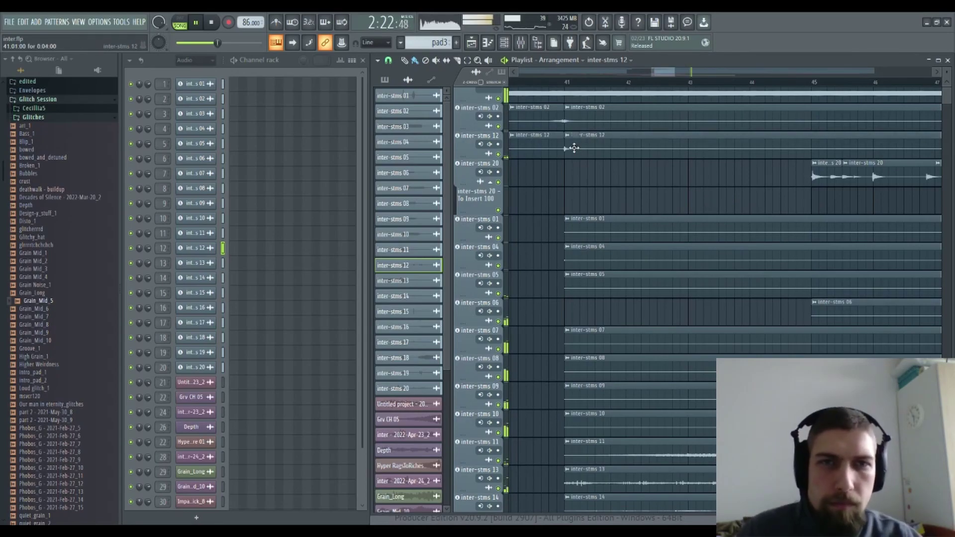
left_click(573, 148)
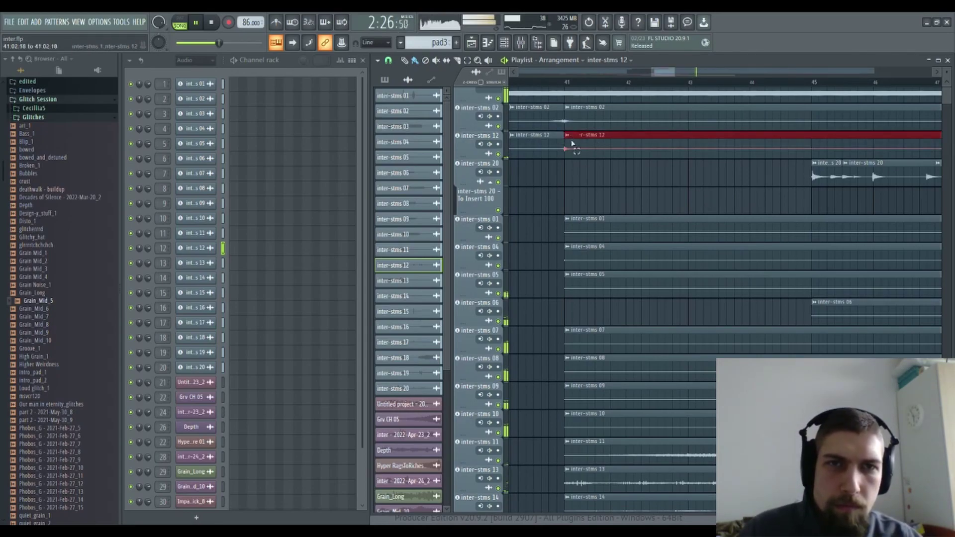
left_click_drag(639, 197, 607, 187)
left_click(617, 190, "ctrl")
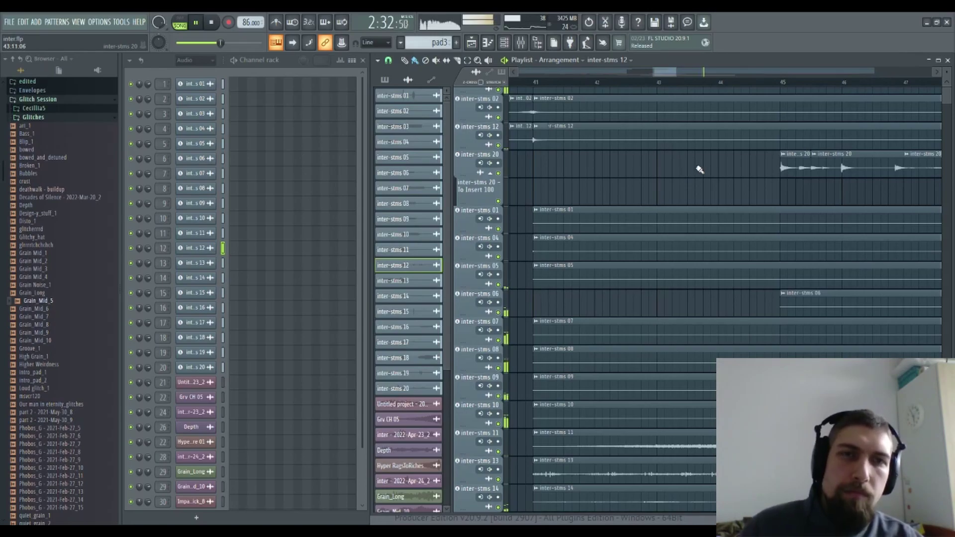
Step: Follow playback from bar 49 to bar 63, examining the stems down to the added clips on Tracks 22 to 31
left_click_drag(920, 124, 801, 111)
scroll(809, 80, "down", 6)
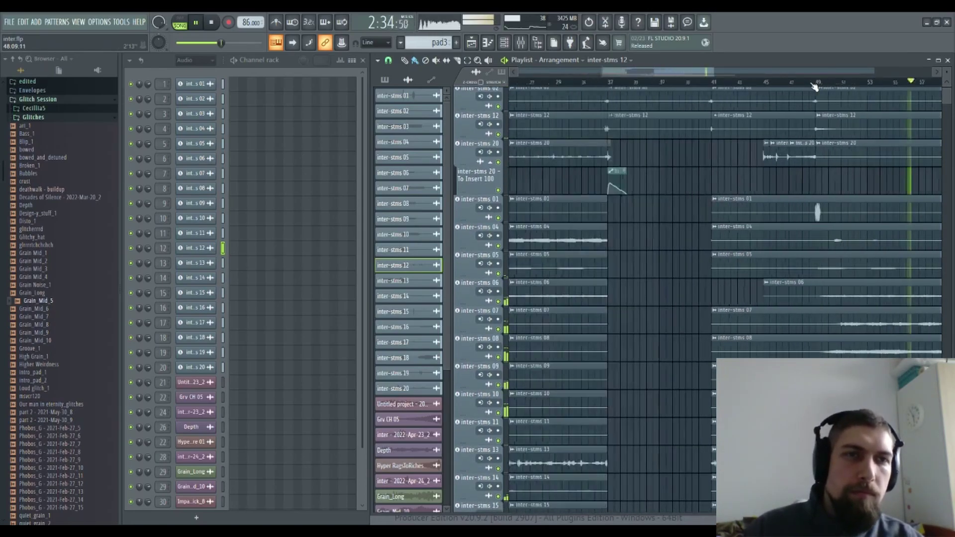
left_click_drag(834, 173, 707, 99)
left_click_drag(762, 347, 710, 294)
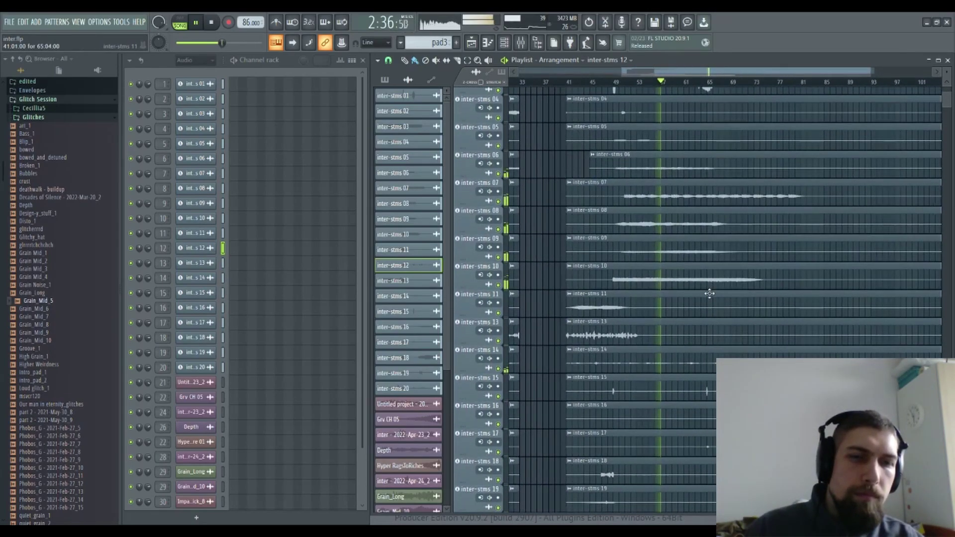
left_click_drag(533, 282, 525, 203)
left_click_drag(720, 497, 705, 407)
left_click_drag(759, 467, 737, 347)
mouse_move(727, 388)
left_mouse_down()
mouse_move(719, 339)
mouse_move(727, 317)
left_mouse_up()
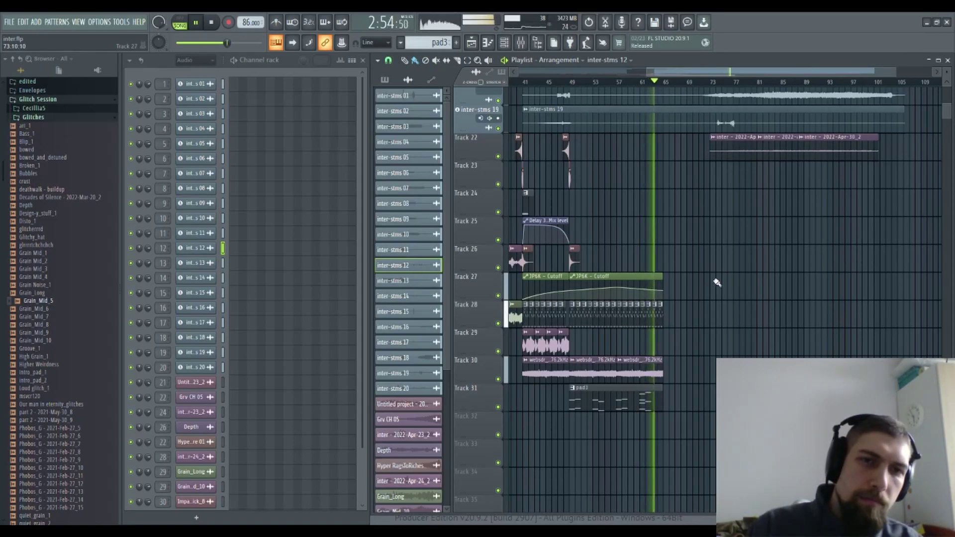
Step: Follow the transition at bar 65, where the JP6K cutoff and pad3 clips end, and examine the upper stems
left_click_drag(737, 285, 699, 373)
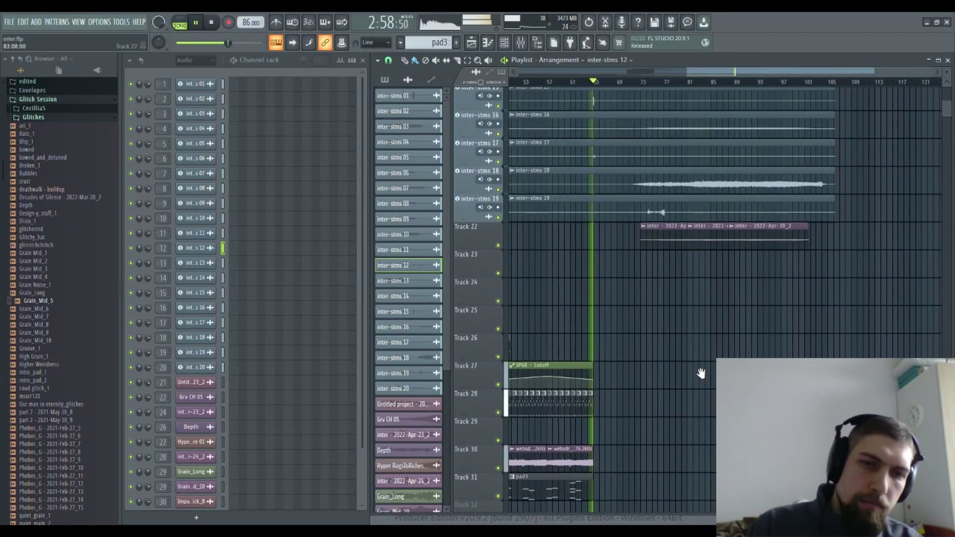
left_click_drag(709, 337, 706, 370)
left_click_drag(618, 292, 646, 465)
left_click_drag(919, 334, 947, 428)
left_click_drag(657, 214, 613, 152)
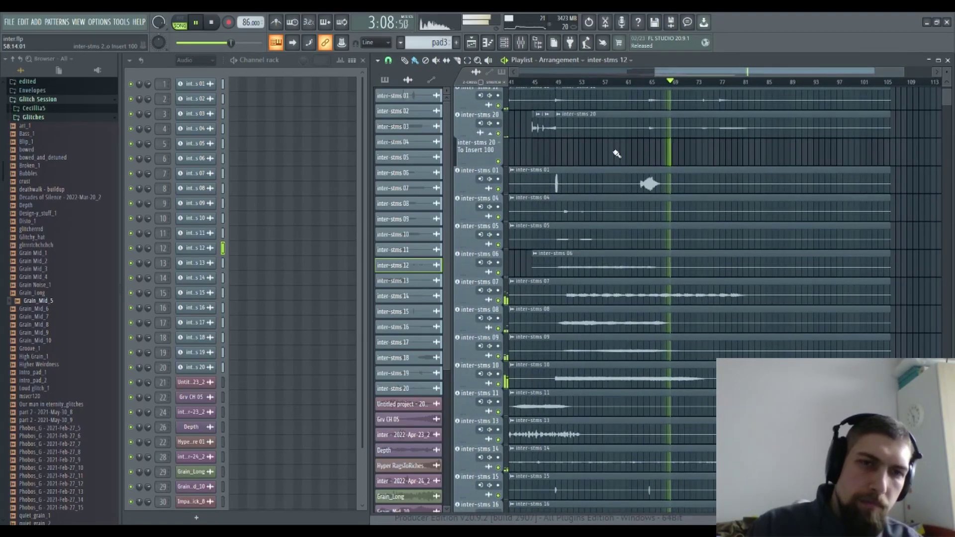
Step: Examine the lower stems and the closing audio clips on Track 22 as playback approaches bar 74
left_click_drag(933, 389, 897, 271)
left_click_drag(891, 328, 866, 239)
left_click_drag(859, 348, 862, 278)
left_click_drag(744, 405, 761, 365)
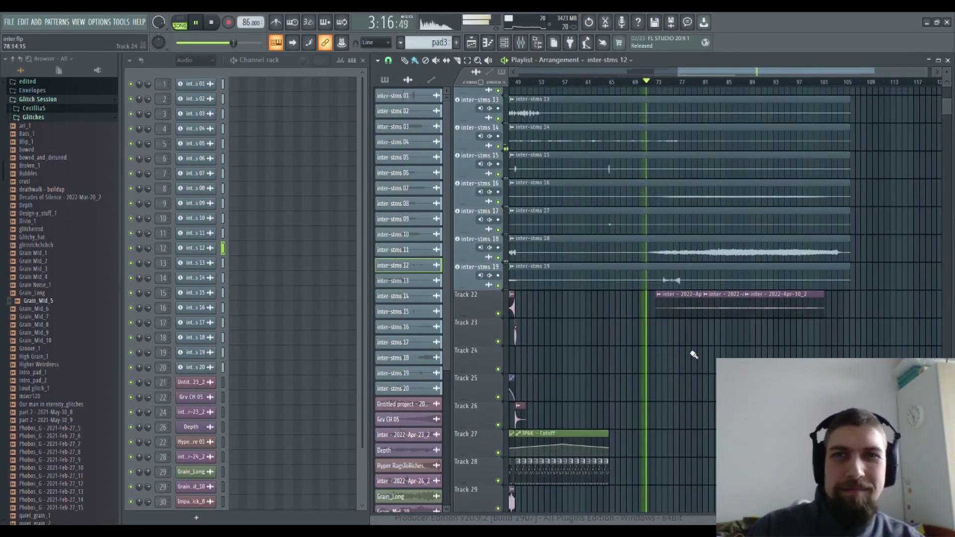
left_click_drag(745, 354, 717, 366)
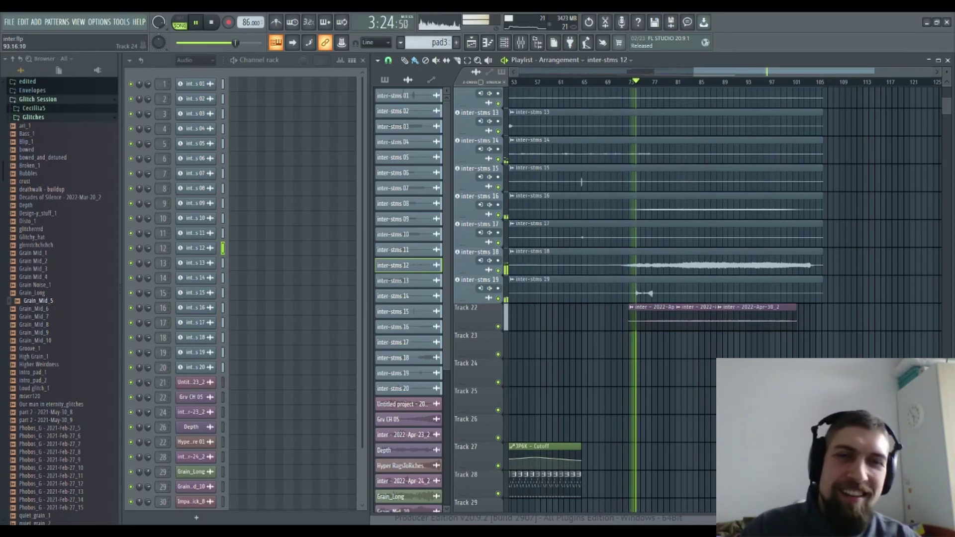
Step: Review the closing part's stems from inter-stms 19 up to inter-stms 03 as playback passes bar 75
left_click_drag(786, 369, 724, 424)
left_click_drag(808, 321, 811, 349)
left_click_drag(804, 232, 820, 262)
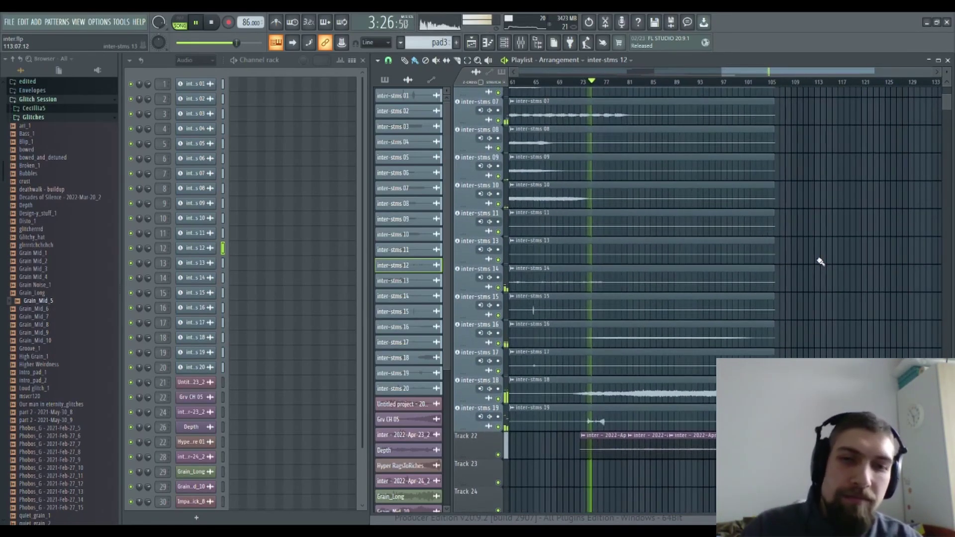
left_click_drag(804, 151, 837, 271)
left_click_drag(843, 114, 882, 235)
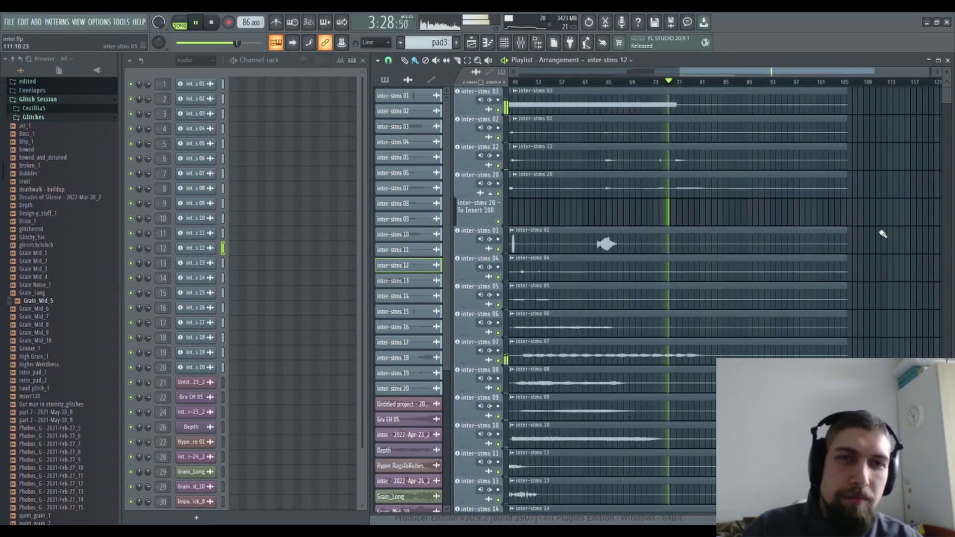
left_click_drag(733, 216, 900, 235)
left_click_drag(666, 211, 565, 190)
left_click_drag(667, 185, 607, 179)
Step: Compare the closing part's stems around bar 79 with the upper stems in the arrangement's first half
left_click_drag(878, 242, 832, 79)
left_click_drag(810, 270, 803, 151)
left_click_drag(786, 294, 792, 337)
left_click_drag(813, 286, 831, 386)
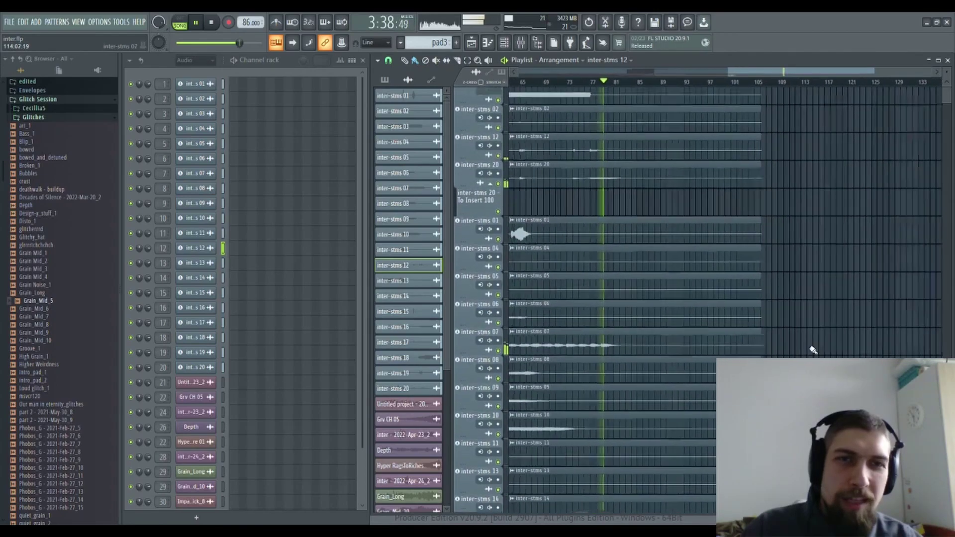
left_click_drag(593, 208, 740, 213)
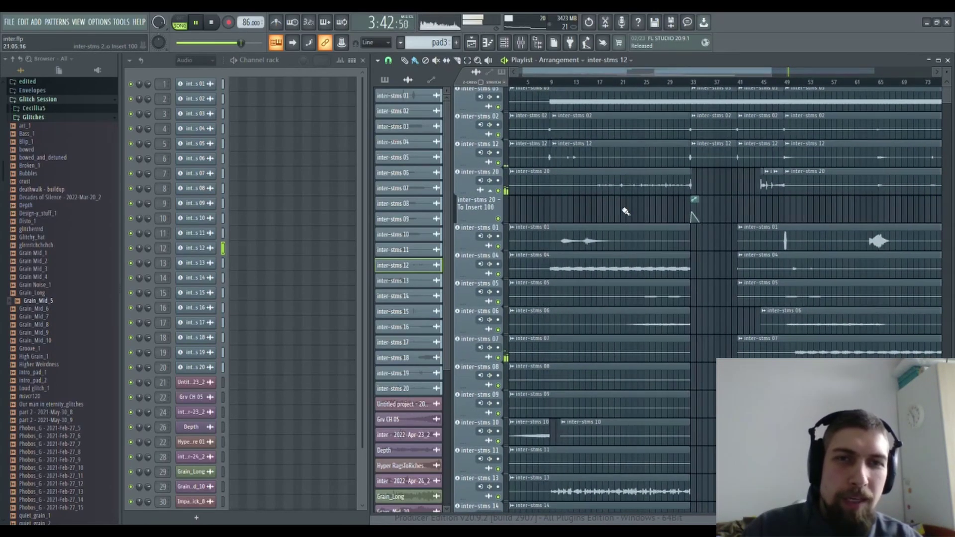
left_click_drag(735, 207, 551, 184)
left_click_drag(738, 180, 499, 191)
Step: Examine the closing stems inter-stms 13 to 19 and Track 22 from bar 81, returning up to inter-stms 03
left_click_drag(747, 297, 767, 141)
left_click_drag(770, 256, 782, 118)
left_click_drag(783, 363, 792, 306)
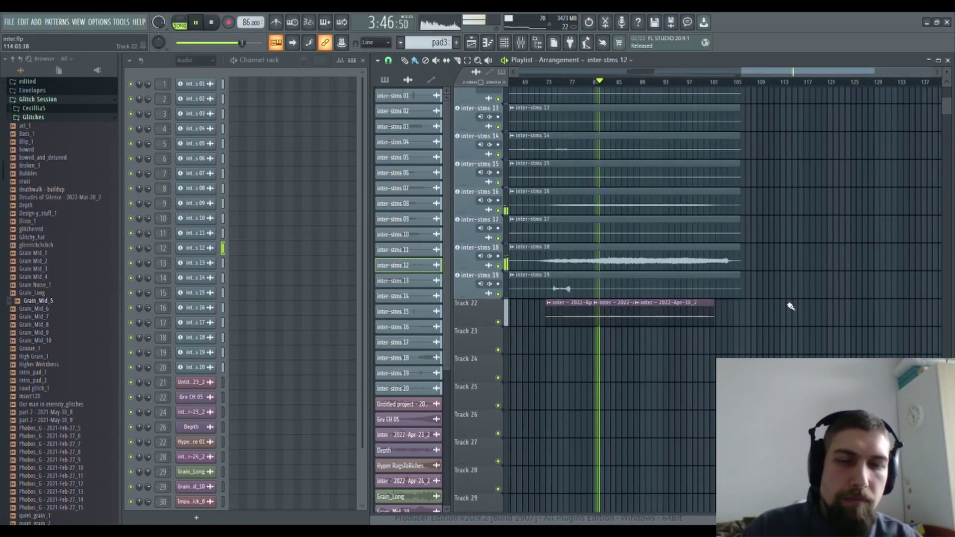
left_click_drag(784, 226, 805, 291)
left_click_drag(817, 251, 822, 293)
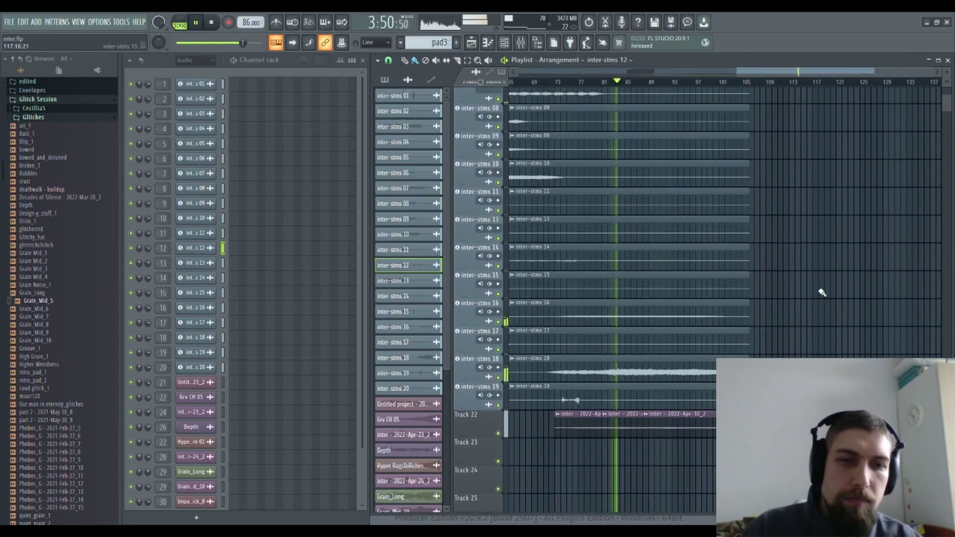
left_click_drag(852, 217, 848, 280)
left_click_drag(804, 192, 812, 262)
left_click_drag(814, 172, 822, 251)
left_click_drag(818, 193, 812, 236)
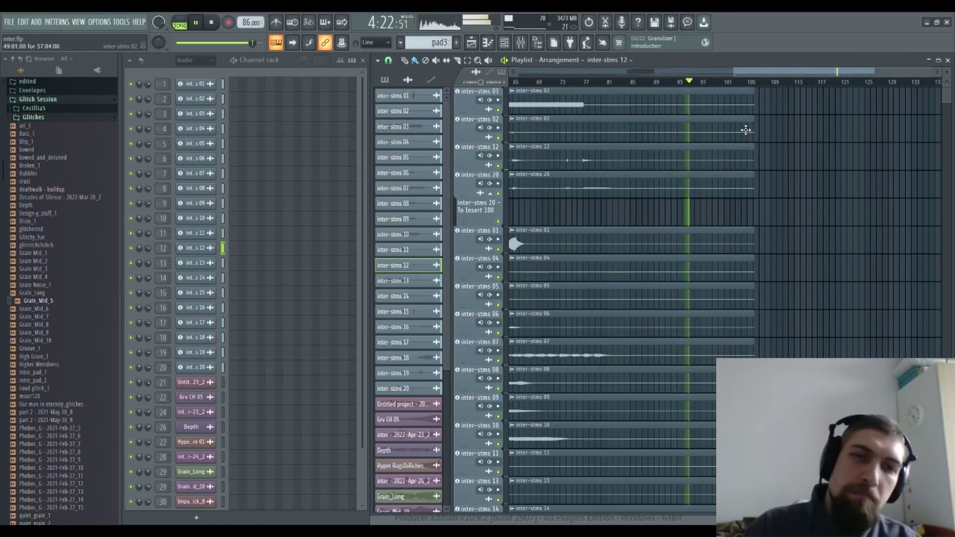
Step: Follow playback through bars 97 to 101, checking the lower stems, the Track 22 clips and the upper stems
scroll(791, 199, "down", 5)
scroll(810, 256, "down", 5)
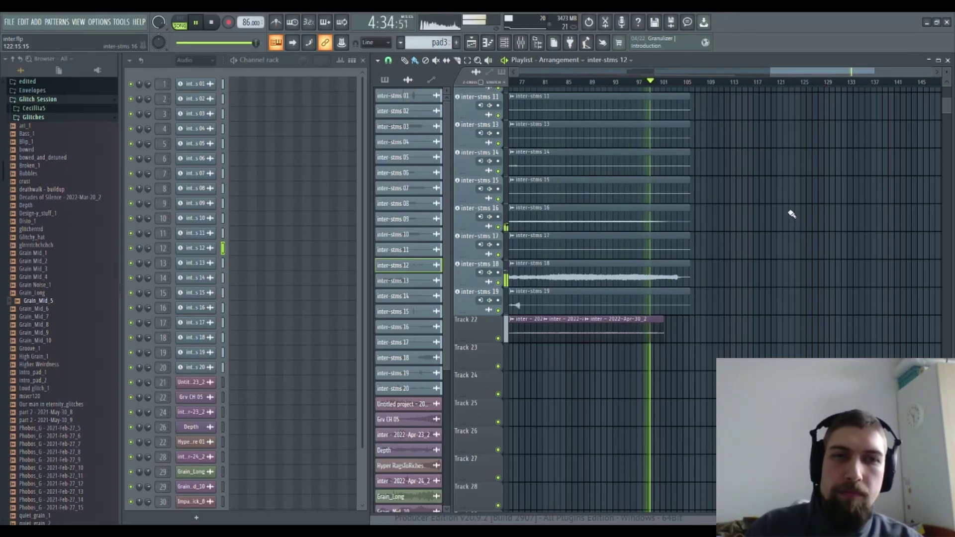
scroll(790, 212, "up", 6)
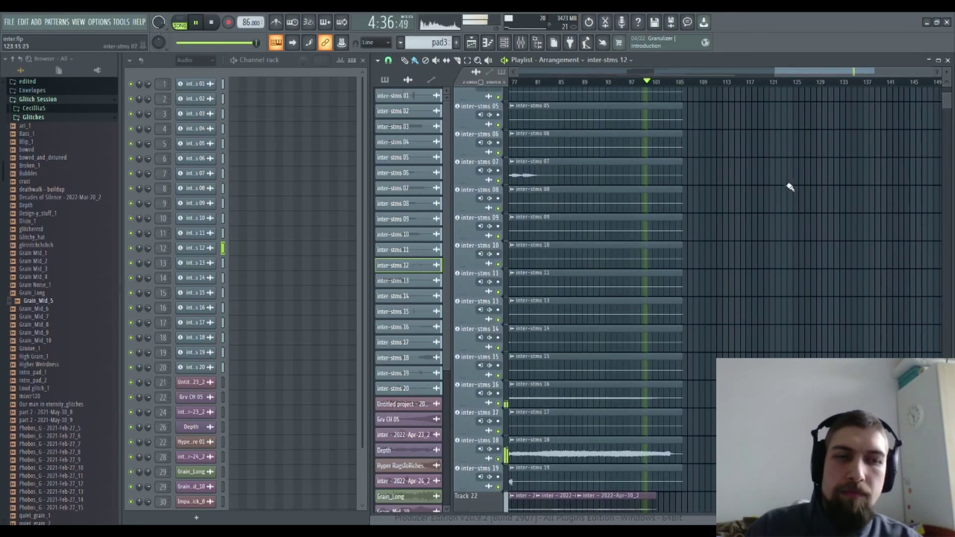
scroll(790, 192, "up", 6)
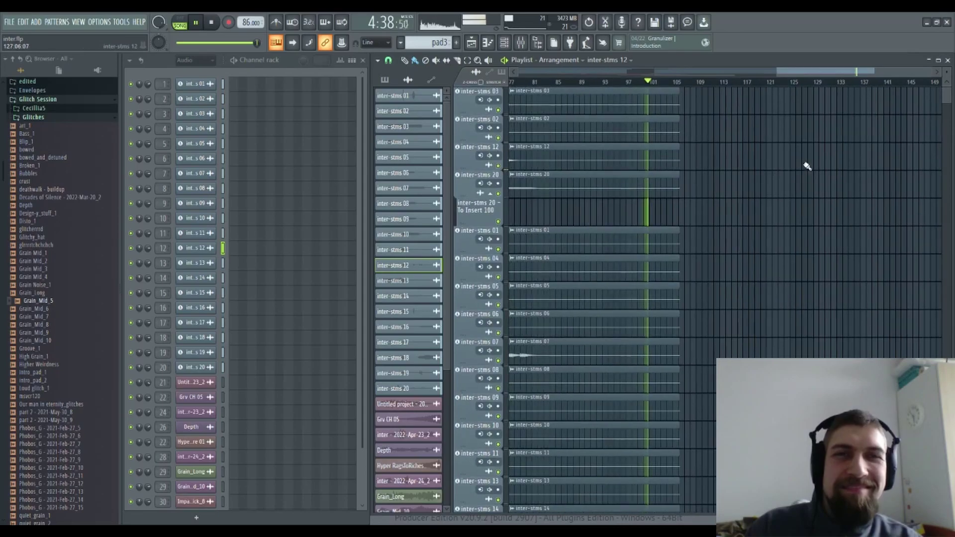
scroll(774, 86, "down", 3)
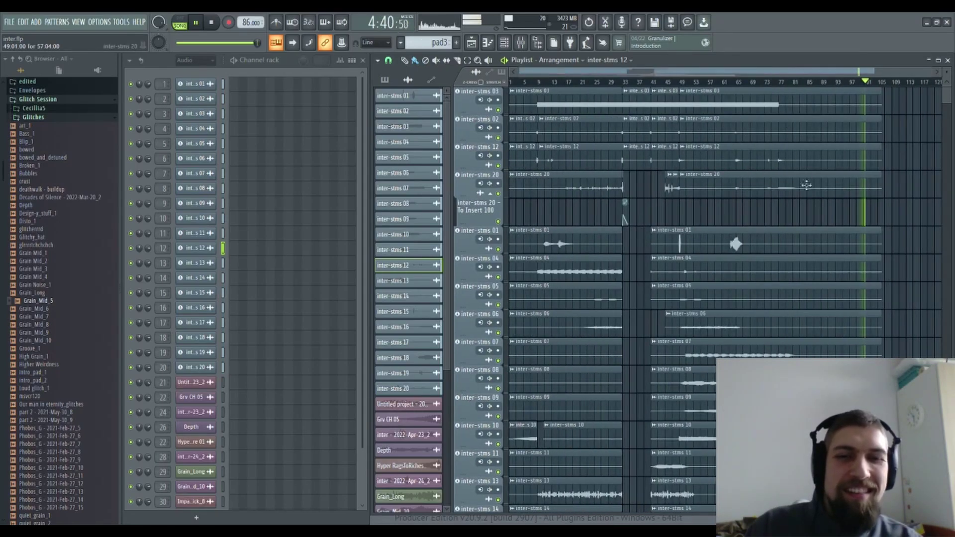
Step: Review the whole arrangement from the upper stems to the added tracks until bar 105 and stop playback
left_click_drag(914, 403, 842, 226)
left_click_drag(925, 286, 929, 177)
left_click_drag(774, 507, 846, 282)
left_click_drag(569, 328, 592, 420)
left_click_drag(818, 328, 829, 436)
left_click_drag(930, 240, 904, 333)
left_click_drag(894, 267, 889, 360)
left_click_drag(917, 253, 915, 332)
left_click_drag(926, 214, 882, 285)
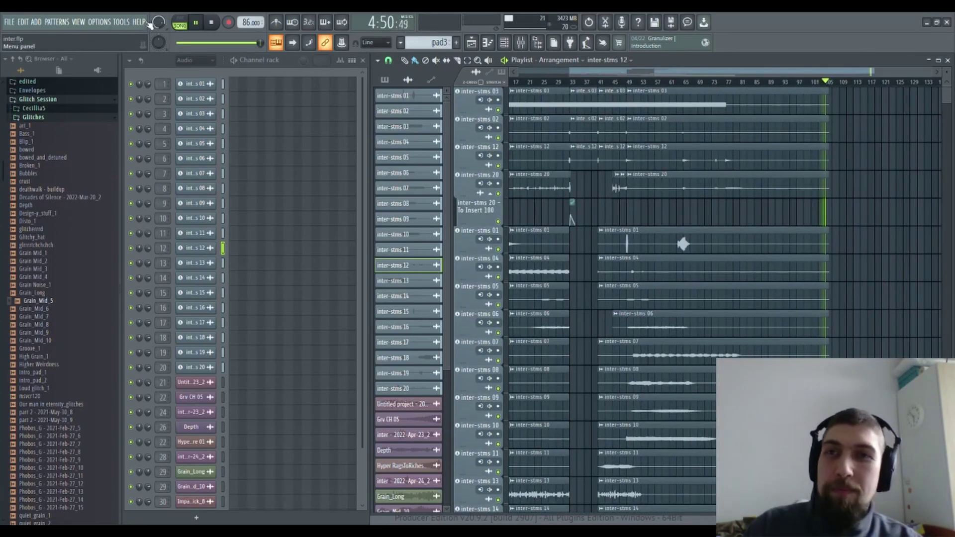
left_click(216, 23)
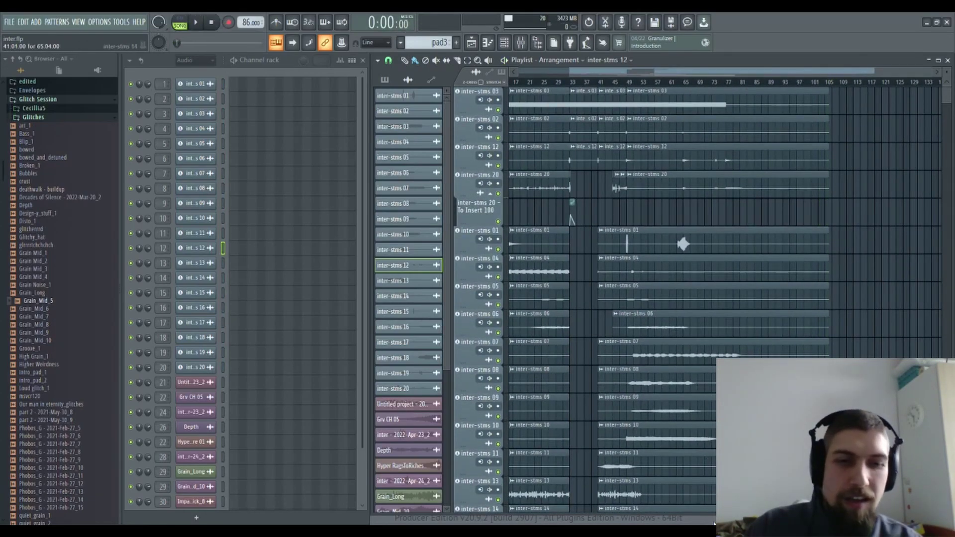